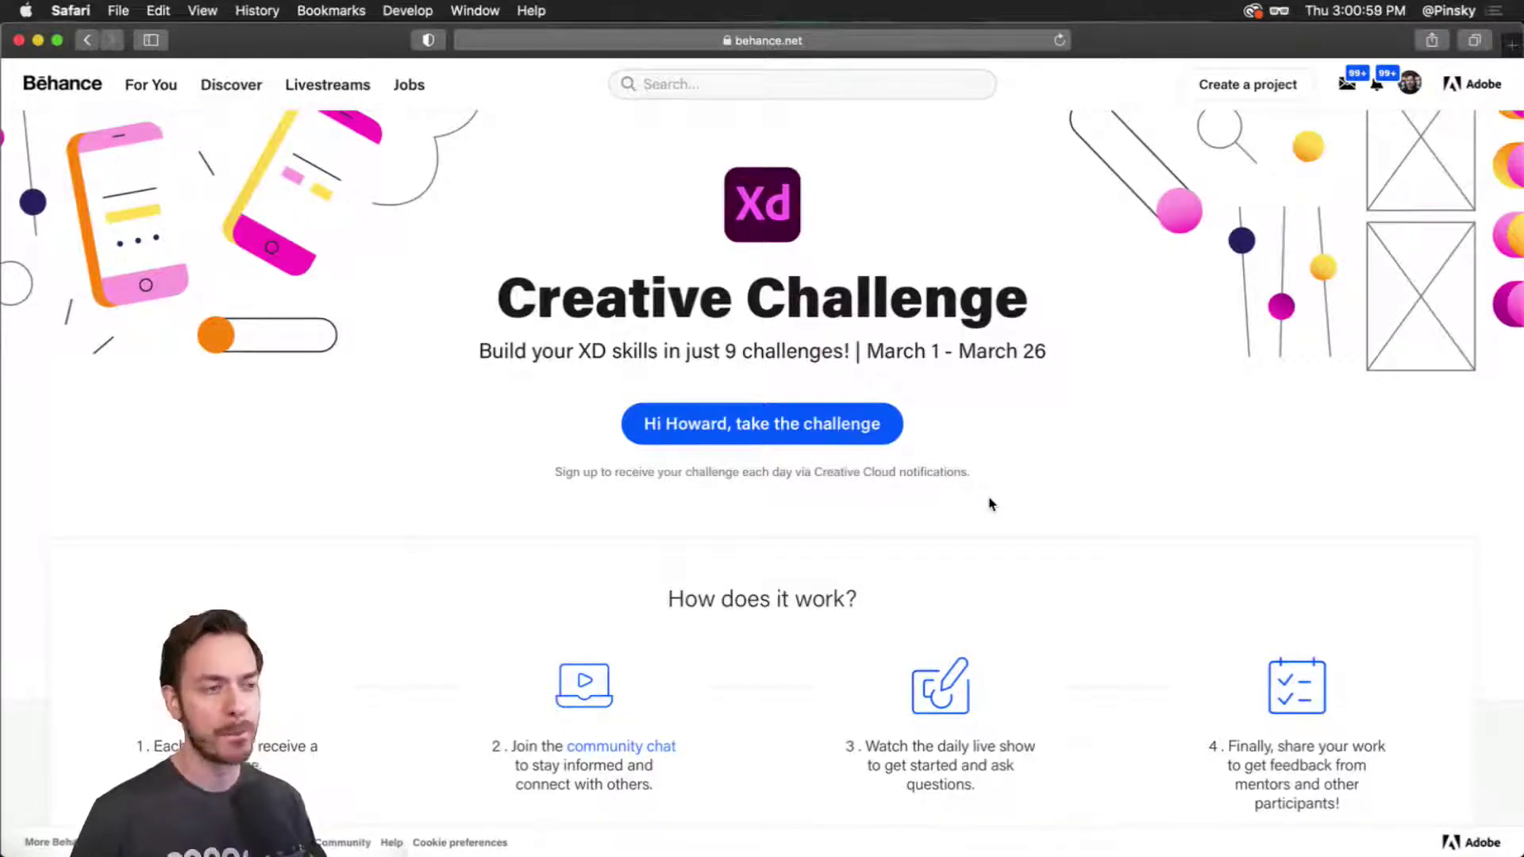
Review how the XD Creative Challenge works on its Behance page and open the community chat in Discord.
{"action": "scroll", "coordinate": [770, 460], "scroll_direction": "down", "scroll_amount": 1}
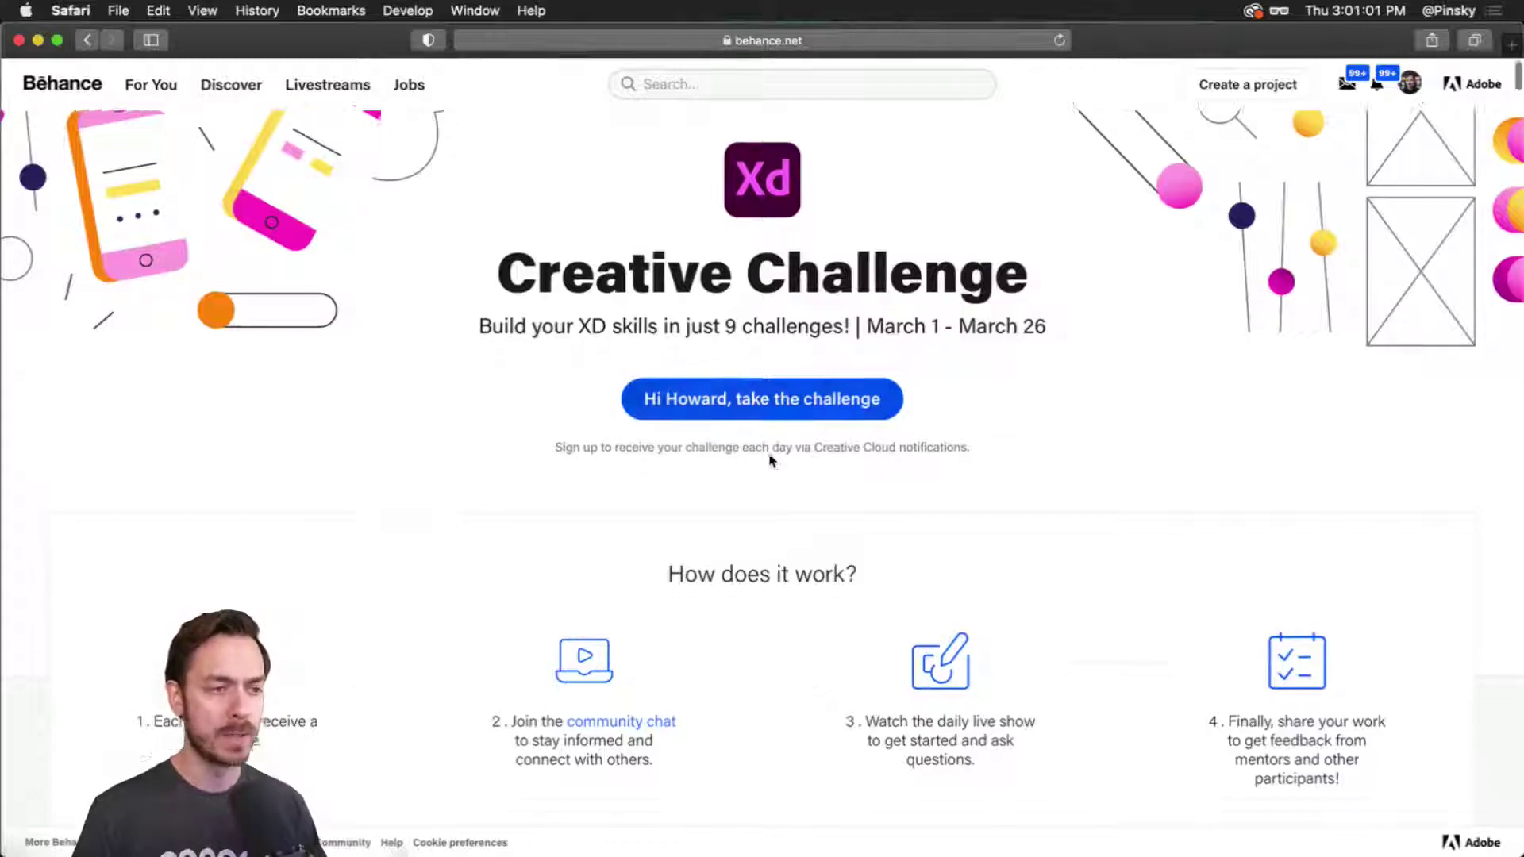
{"action": "scroll", "coordinate": [770, 460], "scroll_direction": "down", "scroll_amount": 5}
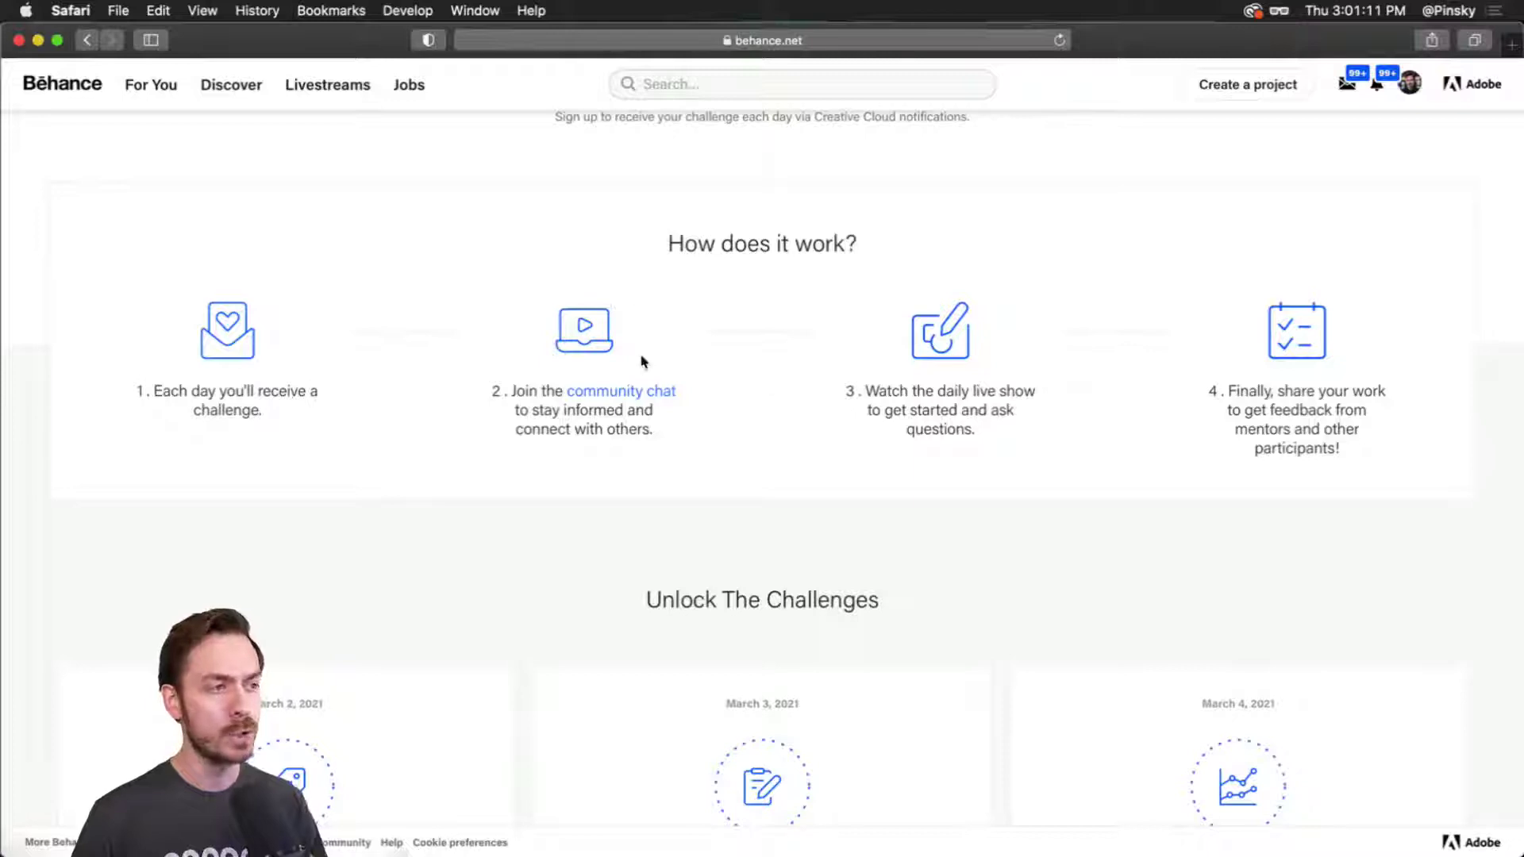
{"action": "left_click", "coordinate": [608, 382]}
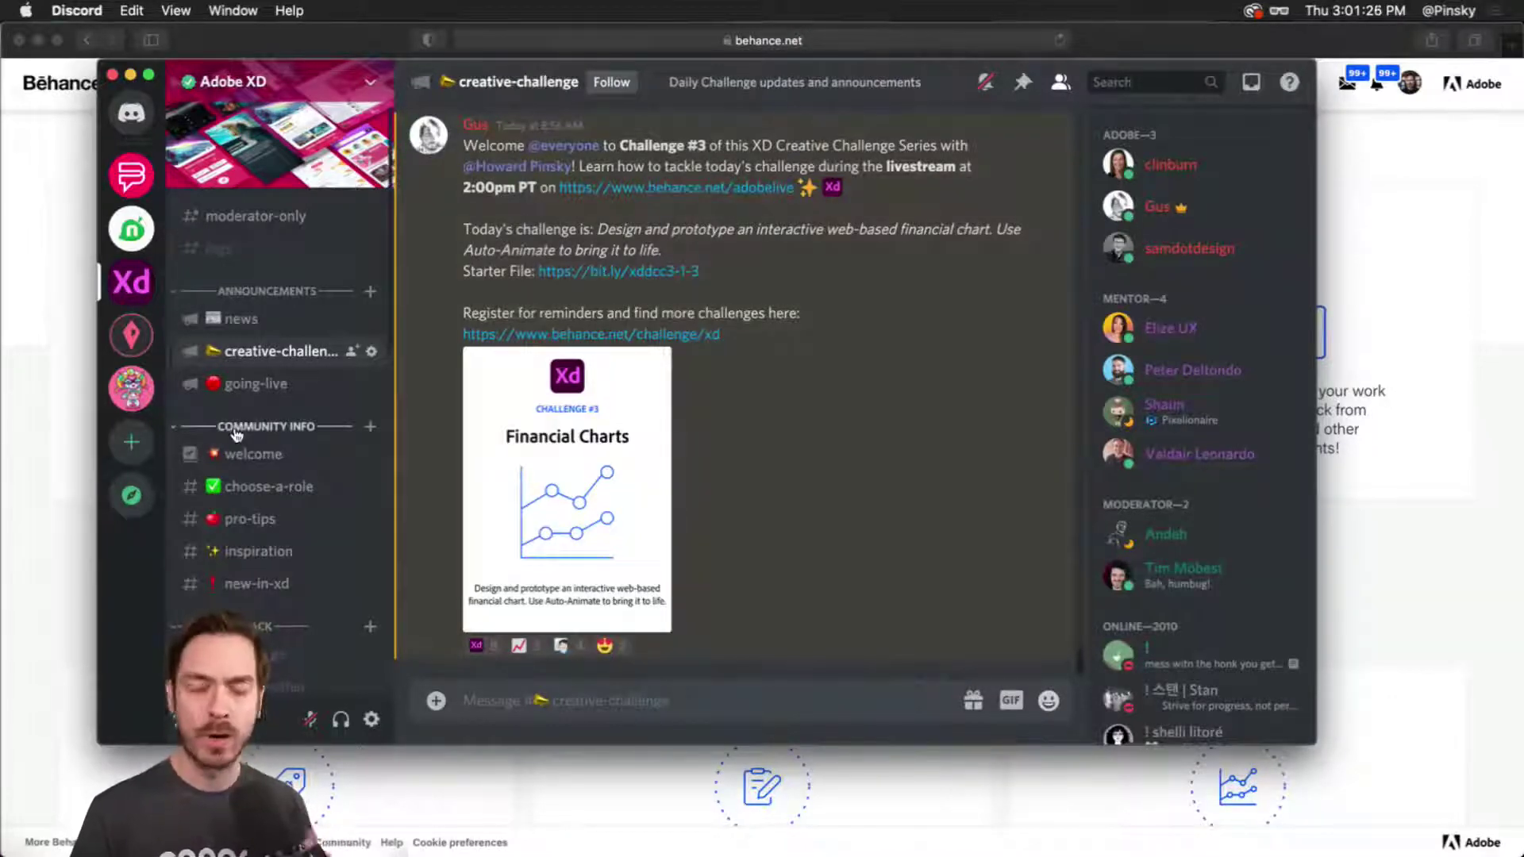
Look over the Adobe XD server's channel list and the Challenge #3 announcement in creative-challenge.
{"action": "scroll", "coordinate": [236, 434], "scroll_direction": "down", "scroll_amount": 1}
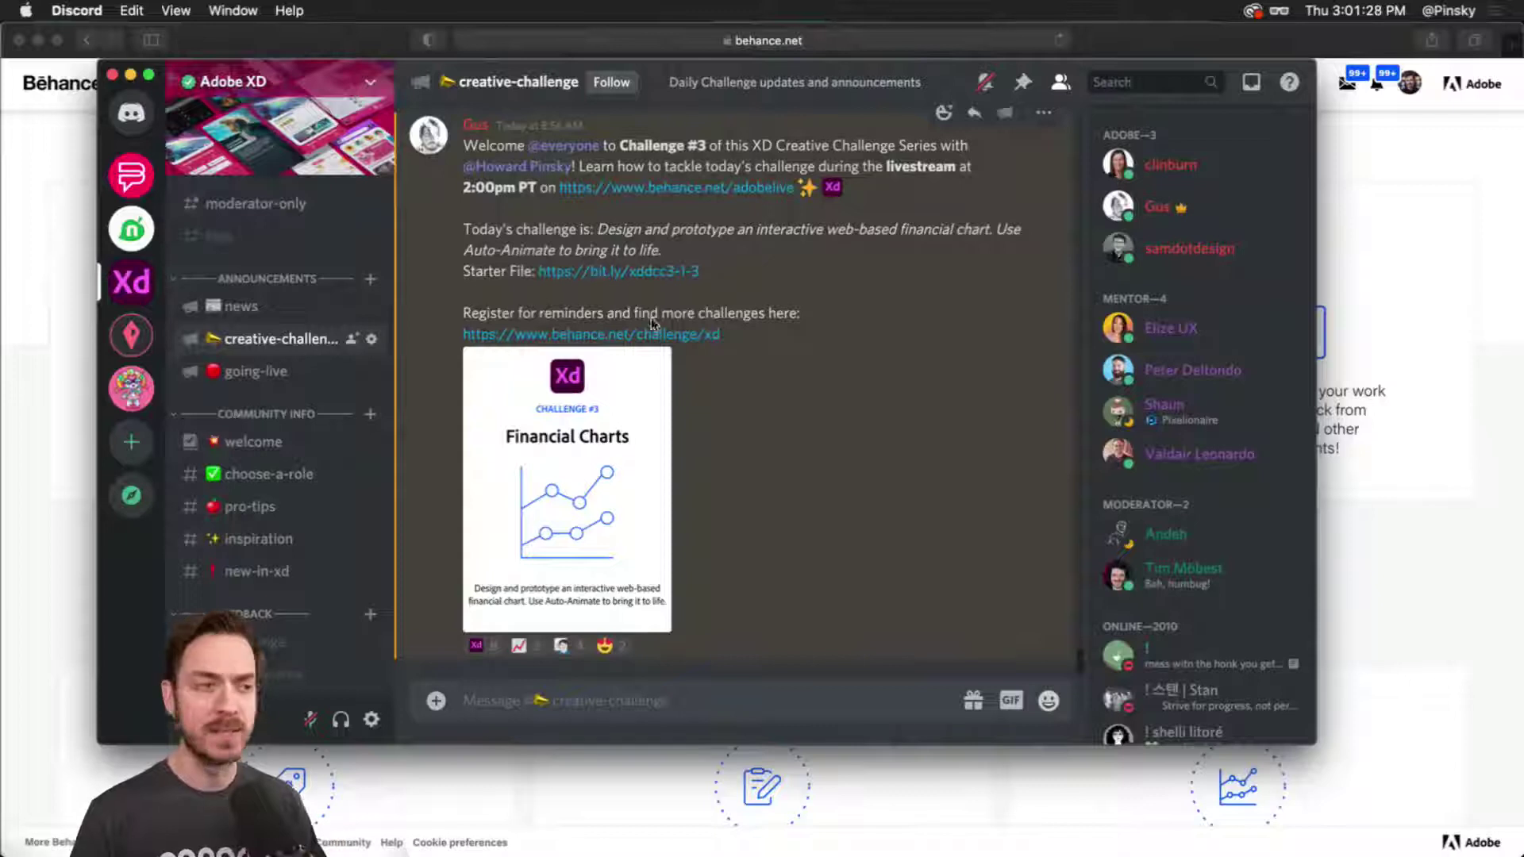
{"action": "scroll", "coordinate": [267, 418], "scroll_direction": "down", "scroll_amount": 5}
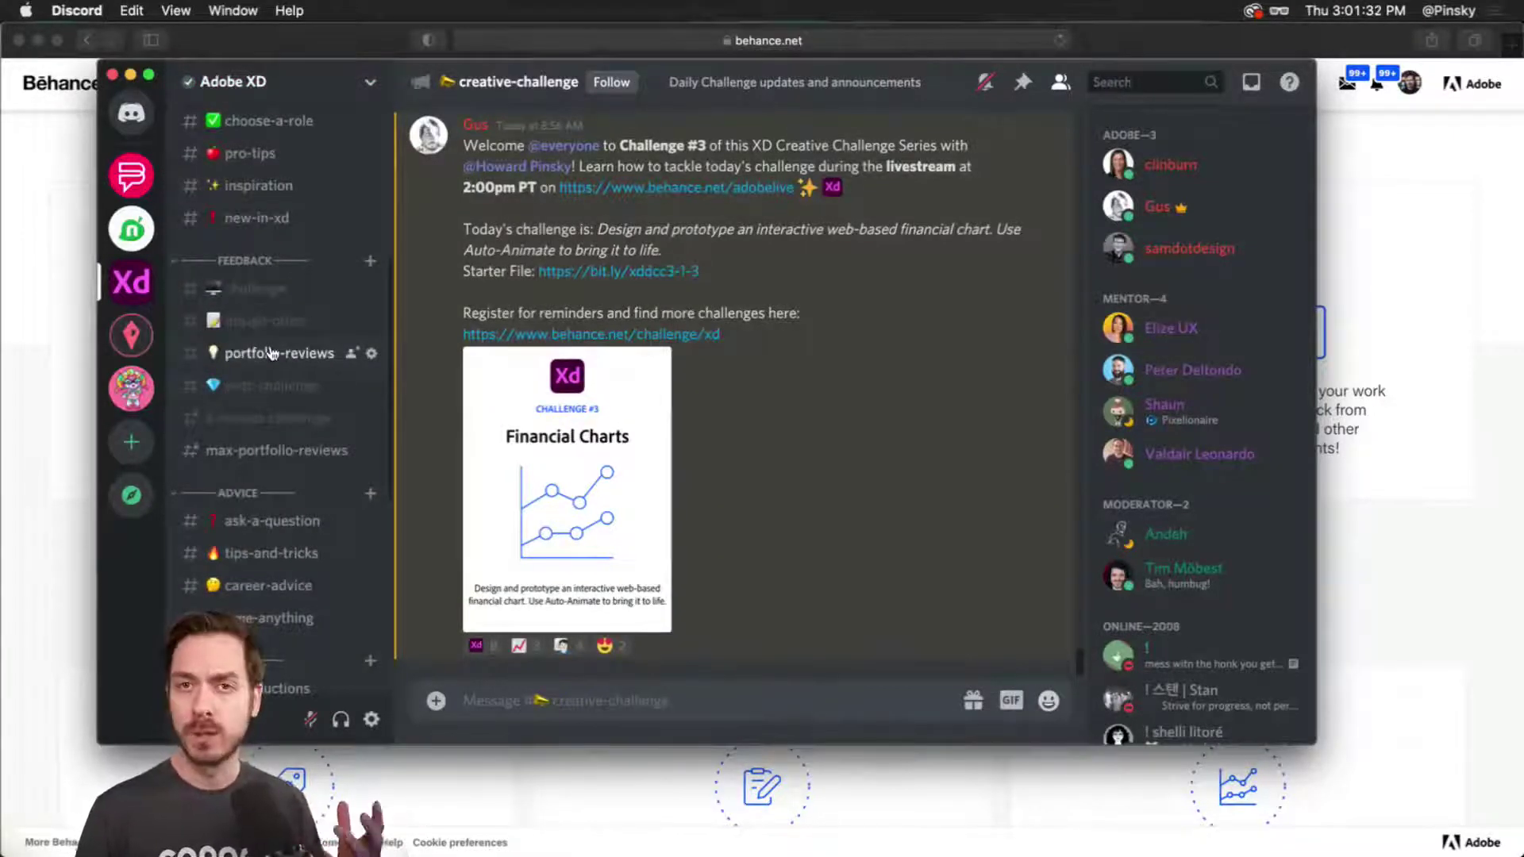
{"action": "scroll", "coordinate": [270, 349], "scroll_direction": "up", "scroll_amount": 1}
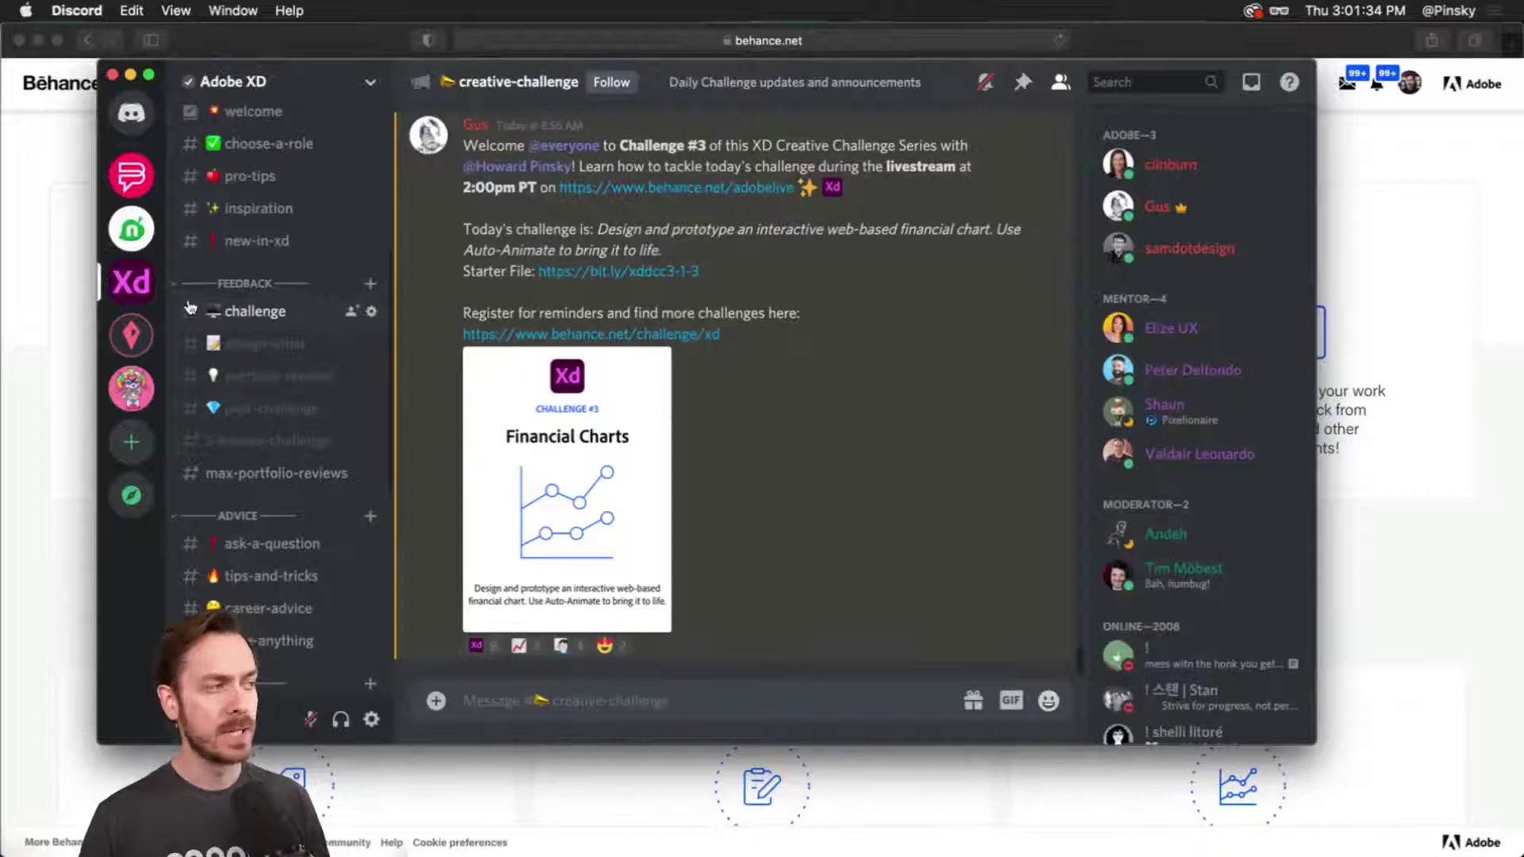
{"action": "scroll", "coordinate": [191, 310], "scroll_direction": "up", "scroll_amount": 5}
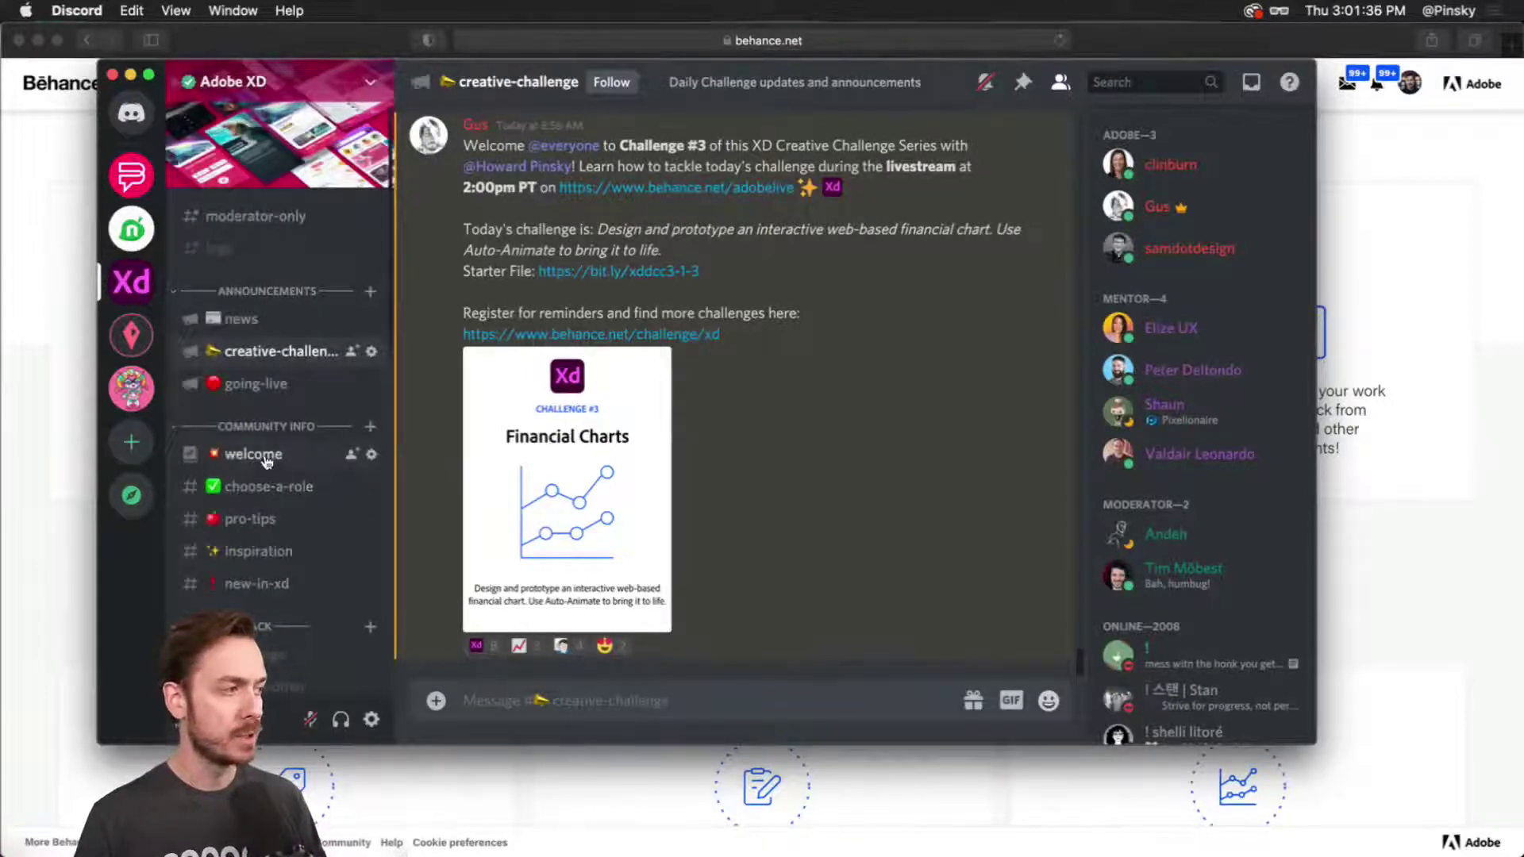
{"action": "scroll", "coordinate": [266, 477], "scroll_direction": "down", "scroll_amount": 3}
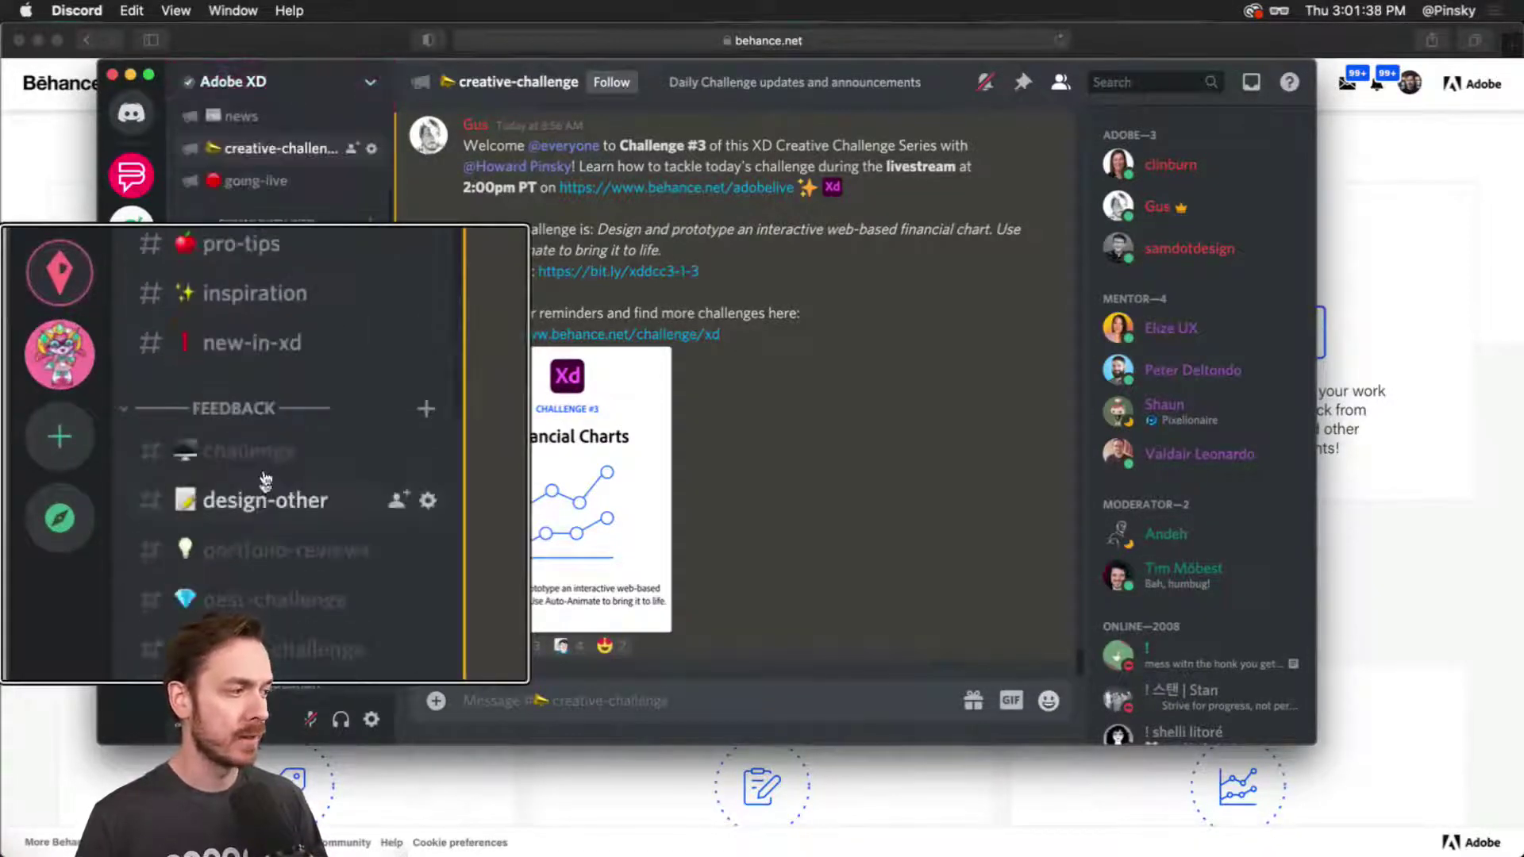
Open the challenge channel under Feedback and browse the designs and comments shared by participants.
{"action": "left_click", "coordinate": [262, 451]}
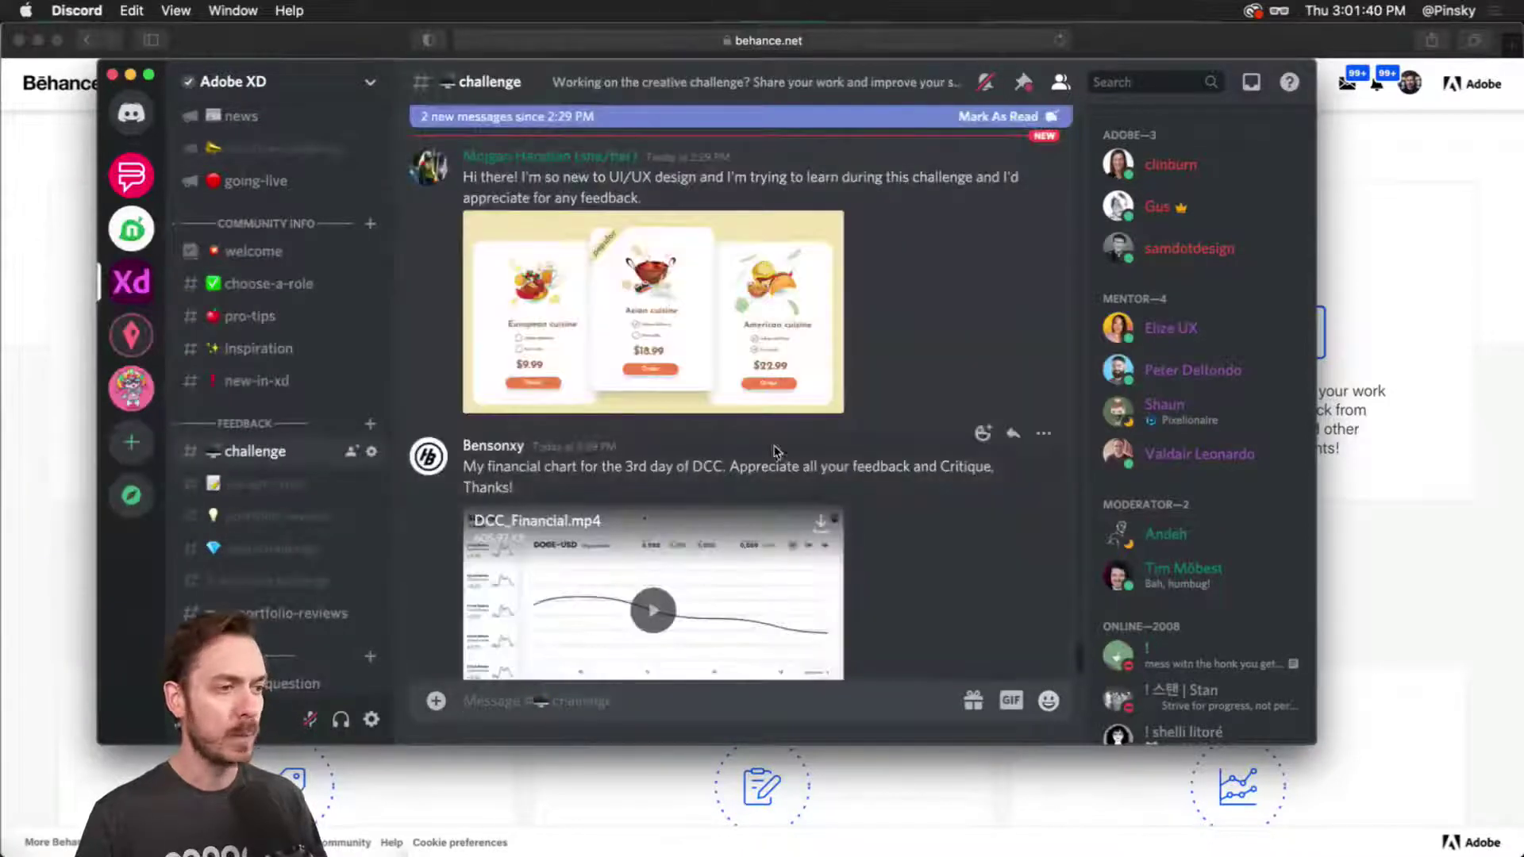
{"action": "scroll", "coordinate": [808, 438], "scroll_direction": "down", "scroll_amount": 2}
{"action": "scroll", "coordinate": [960, 419], "scroll_direction": "up", "scroll_amount": 15}
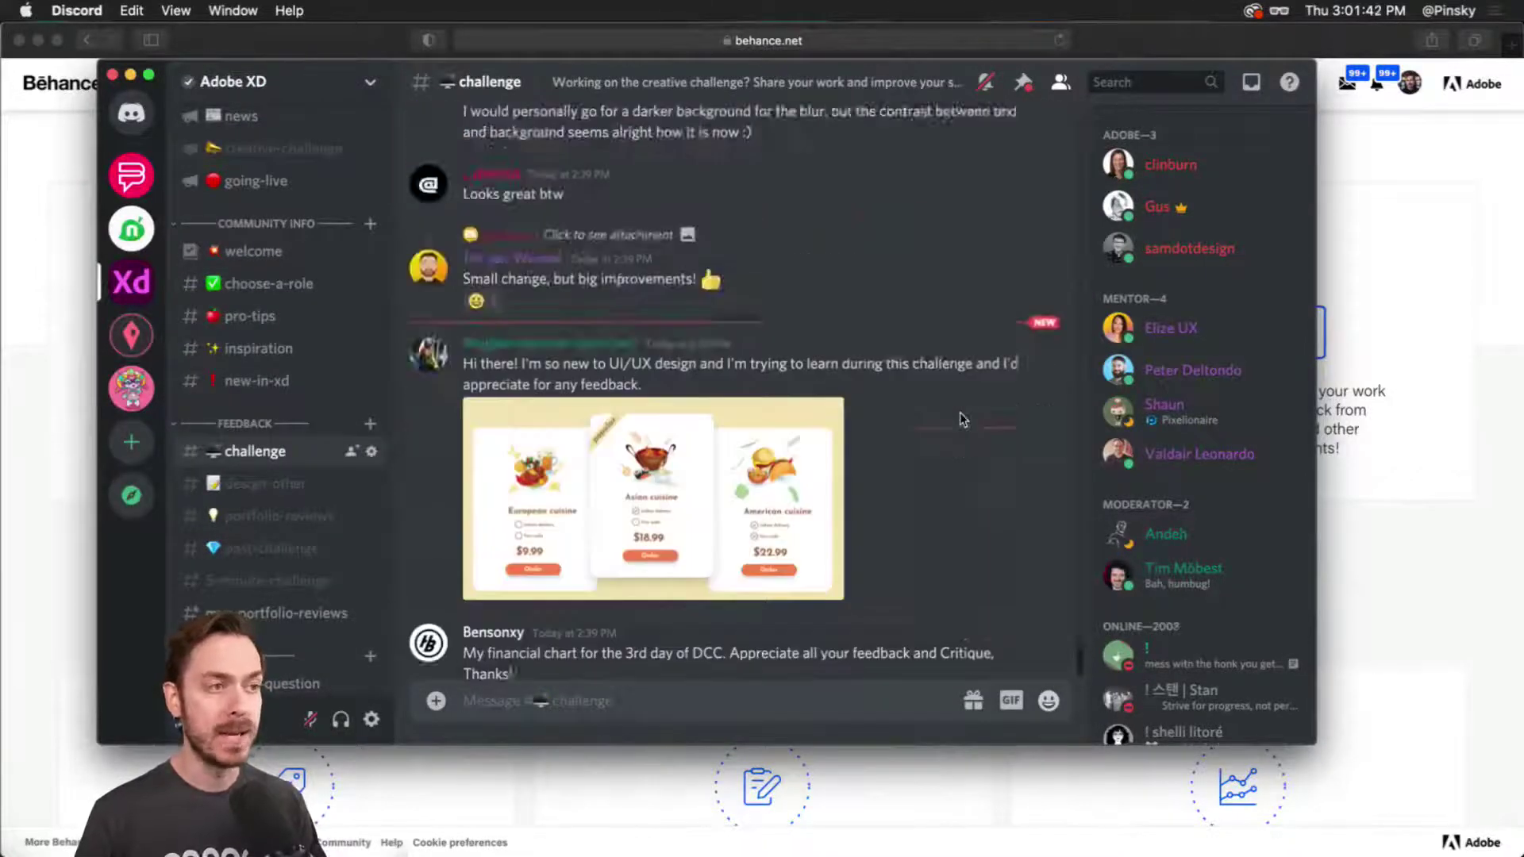
{"action": "scroll", "coordinate": [961, 419], "scroll_direction": "up", "scroll_amount": 5}
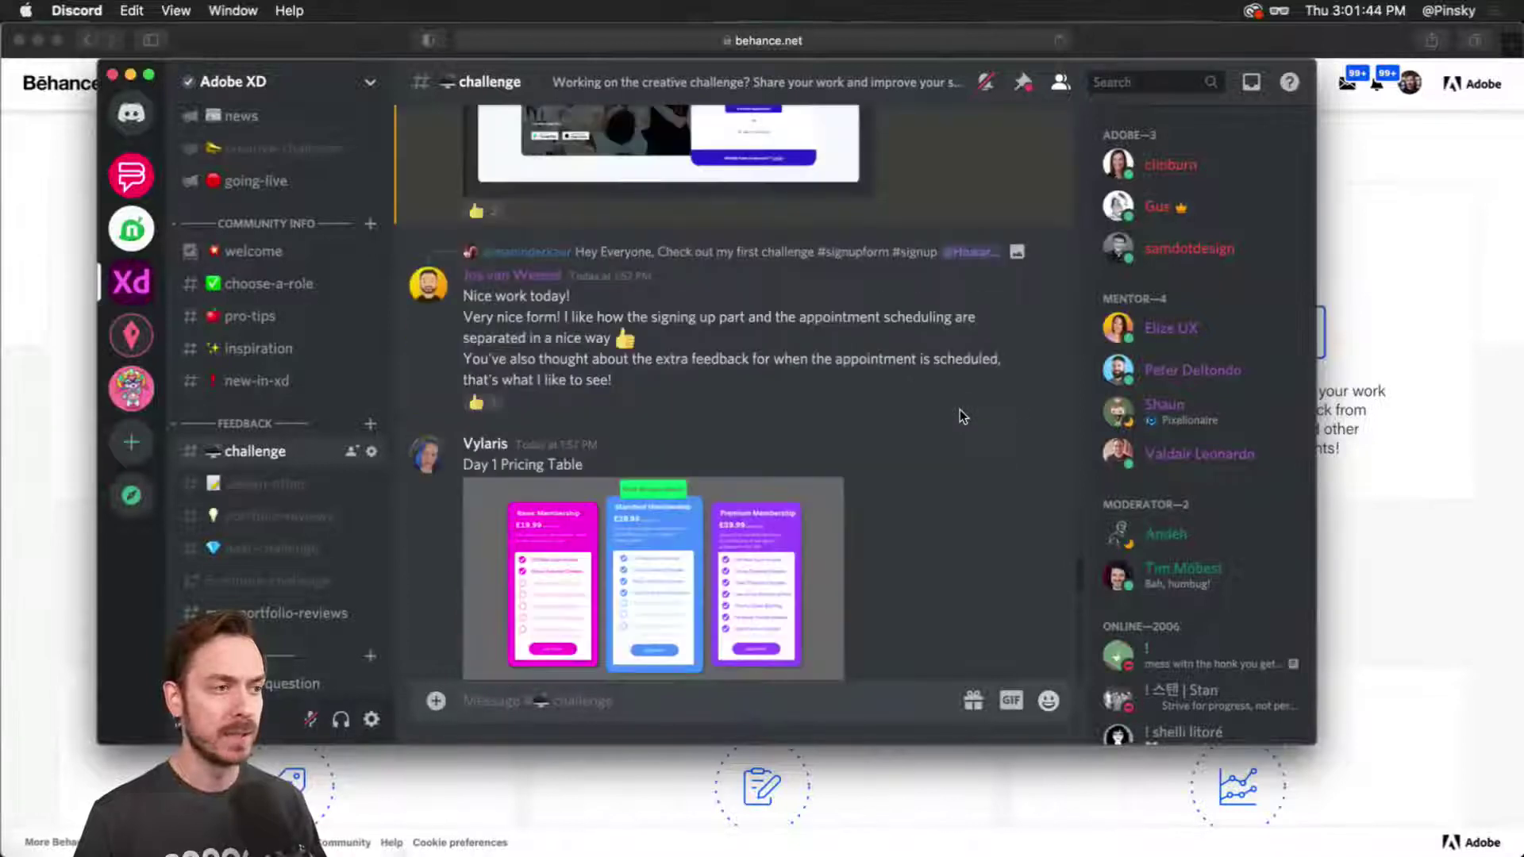
{"action": "scroll", "coordinate": [961, 416], "scroll_direction": "down", "scroll_amount": 10}
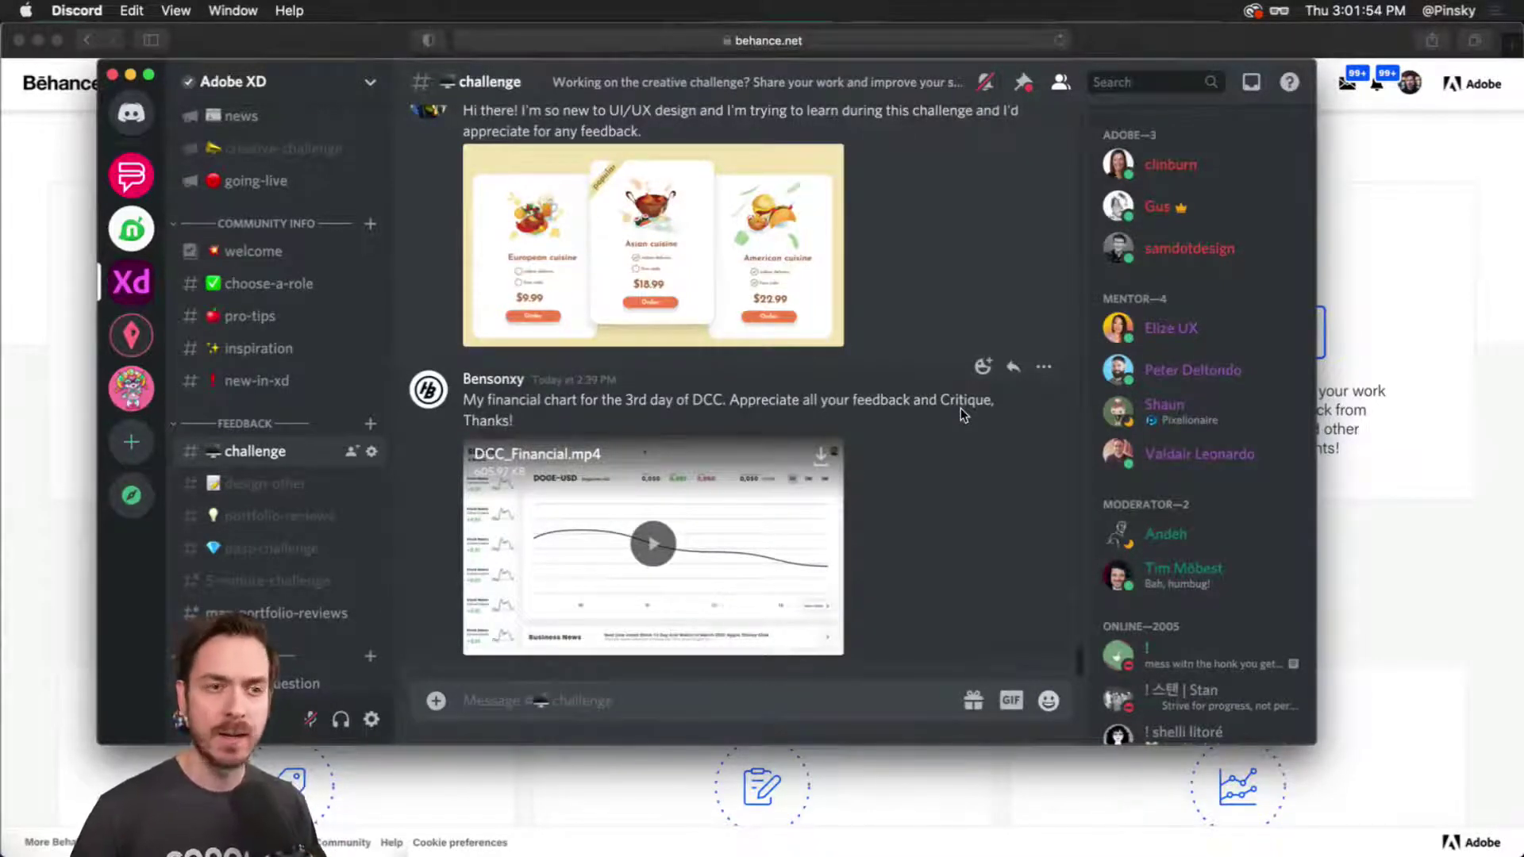
Switch back to the Behance page in Safari and get started on the March 4 Financial Charts challenge in XD.
{"action": "key", "text": "super+Tab"}
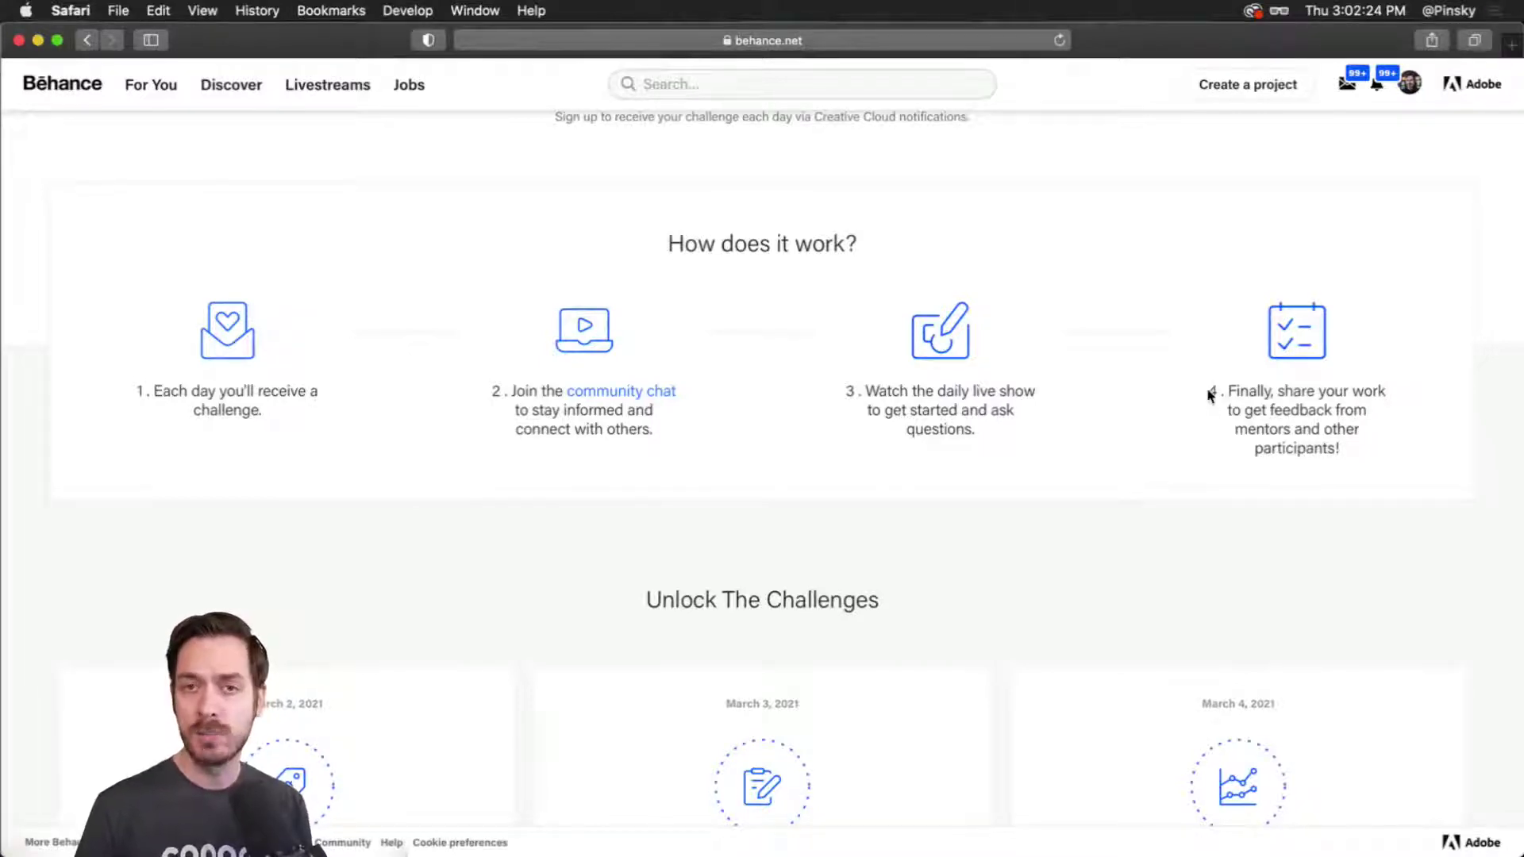
{"action": "scroll", "coordinate": [1066, 412], "scroll_direction": "down", "scroll_amount": 5}
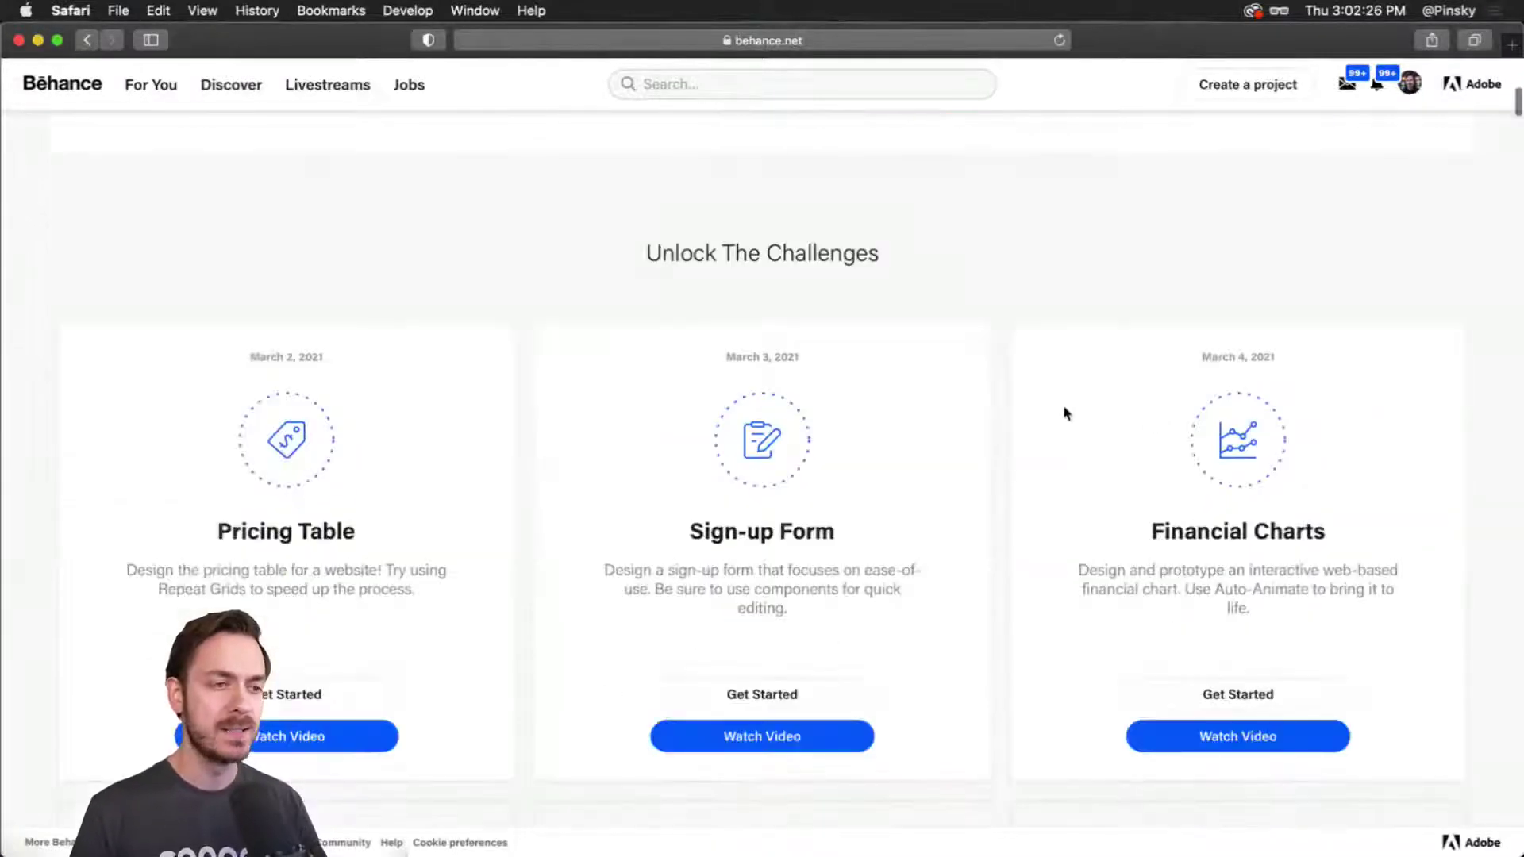
{"action": "scroll", "coordinate": [1066, 412], "scroll_direction": "down", "scroll_amount": 3}
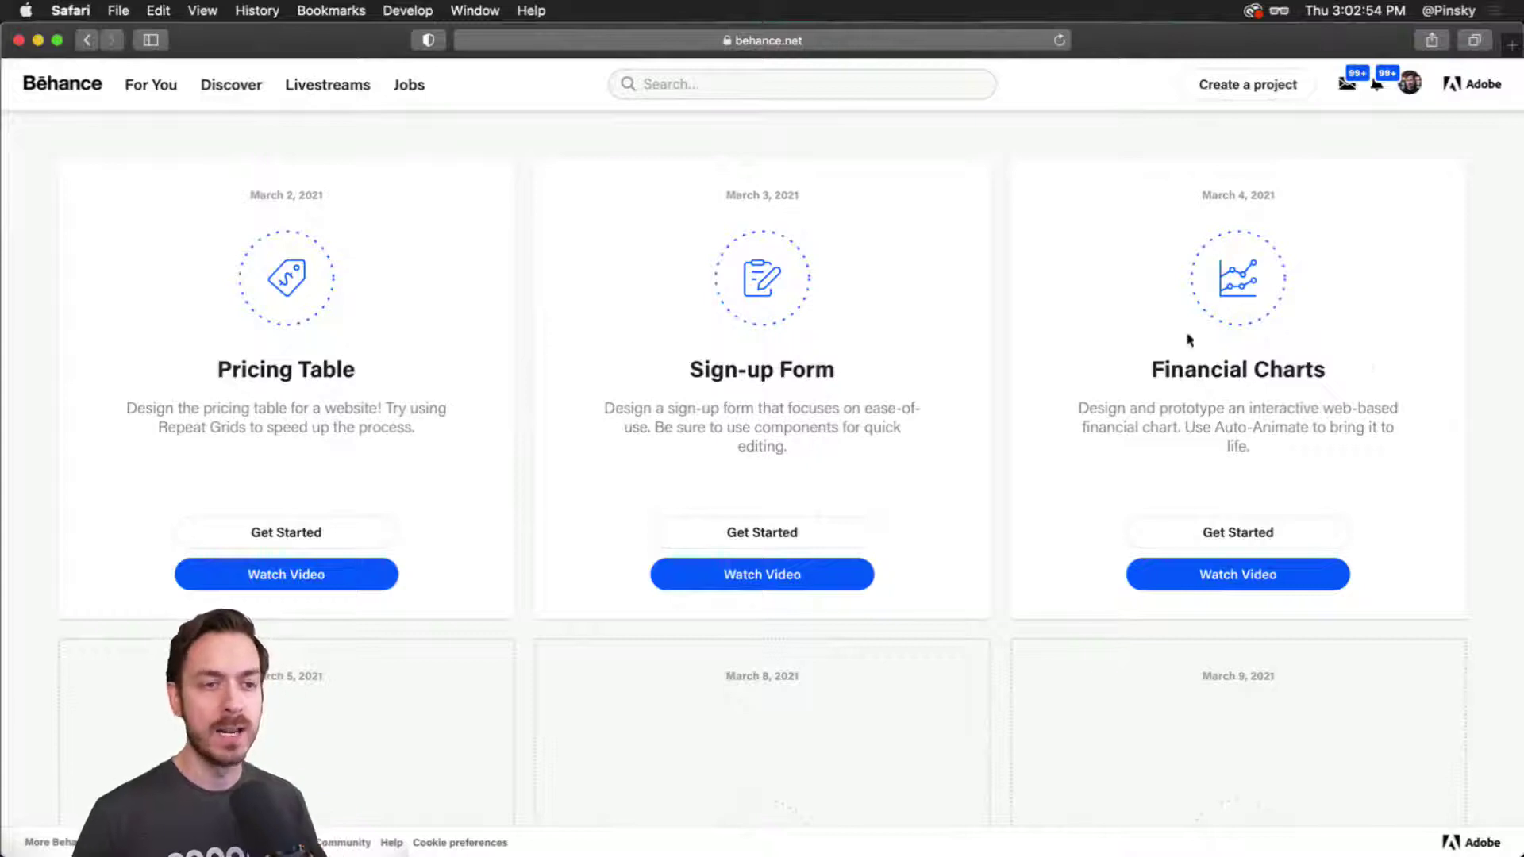
{"action": "left_click", "coordinate": [1274, 547]}
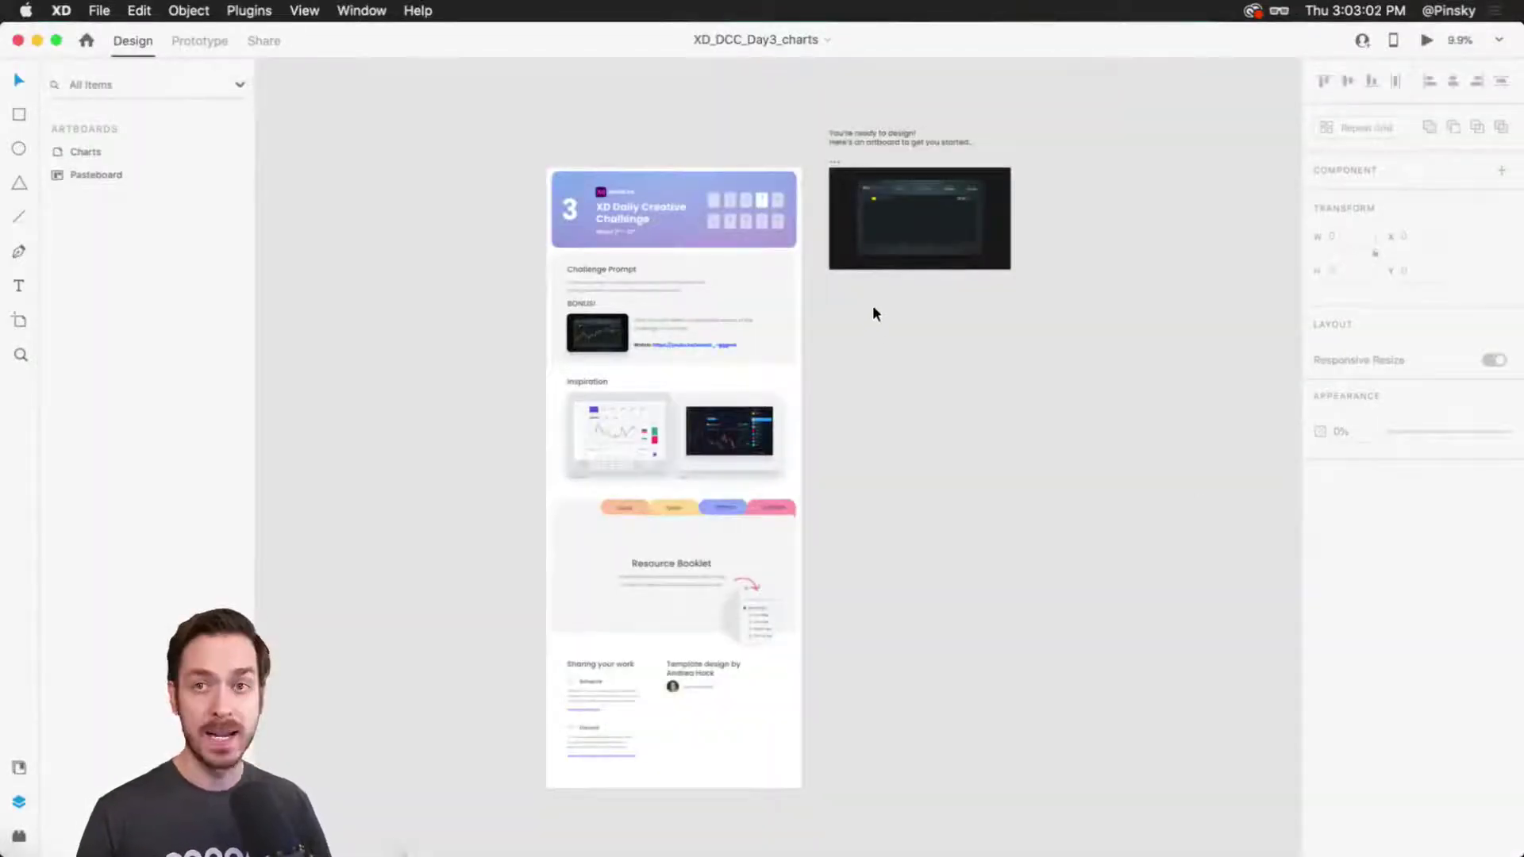
Examine the challenge prompt, inspiration examples and resource booklet on the pasteboard, and the starter Charts artboard beside it.
{"action": "scroll", "coordinate": [651, 277], "scroll_direction": "up", "scroll_amount": 5}
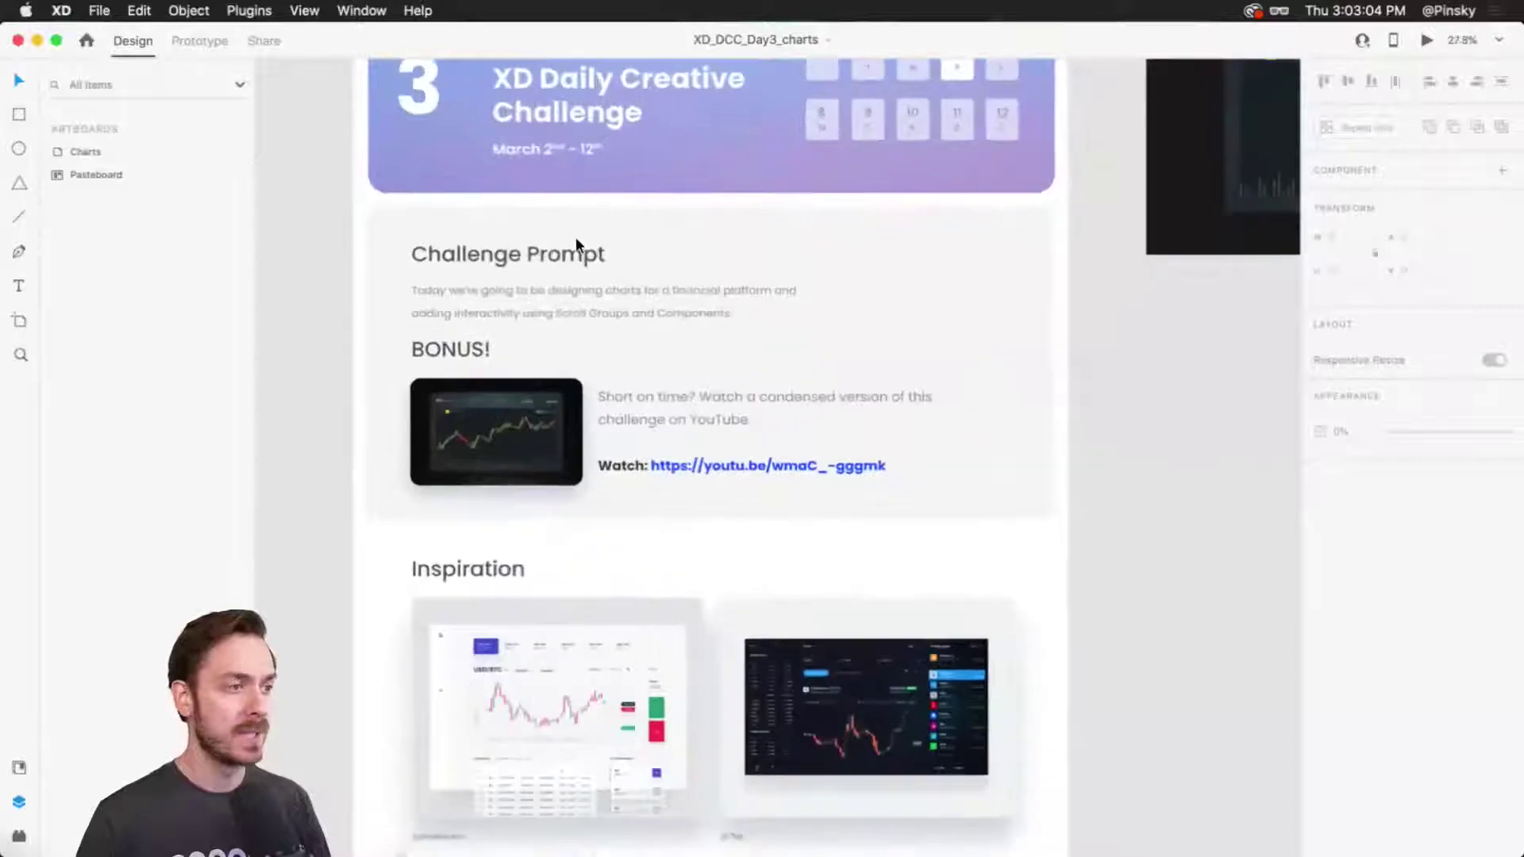
{"action": "scroll", "coordinate": [675, 334], "scroll_direction": "up", "scroll_amount": 4}
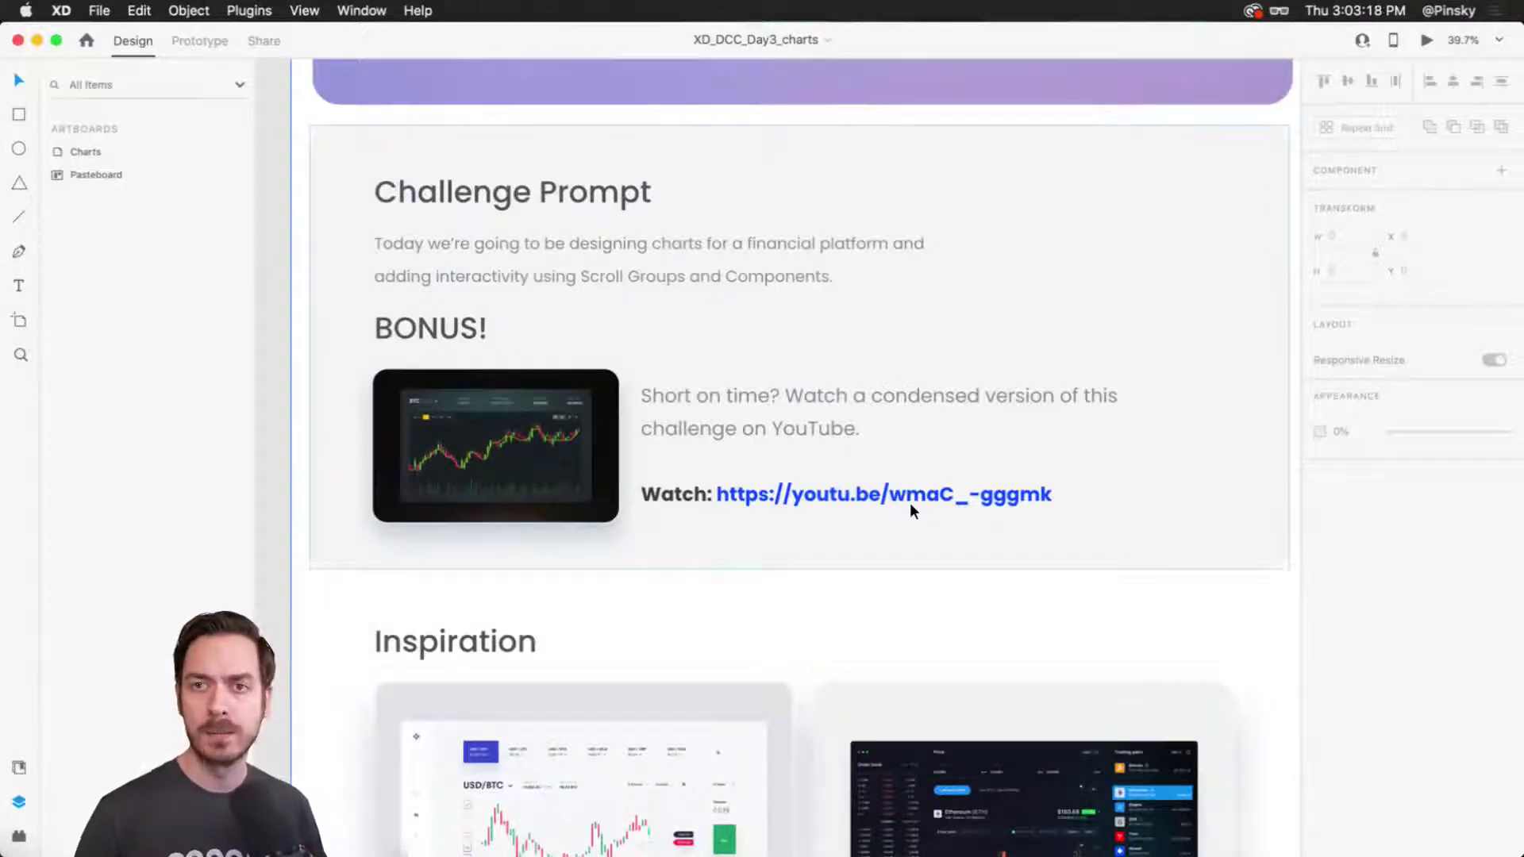
{"action": "scroll", "coordinate": [897, 500], "scroll_direction": "down", "scroll_amount": 5}
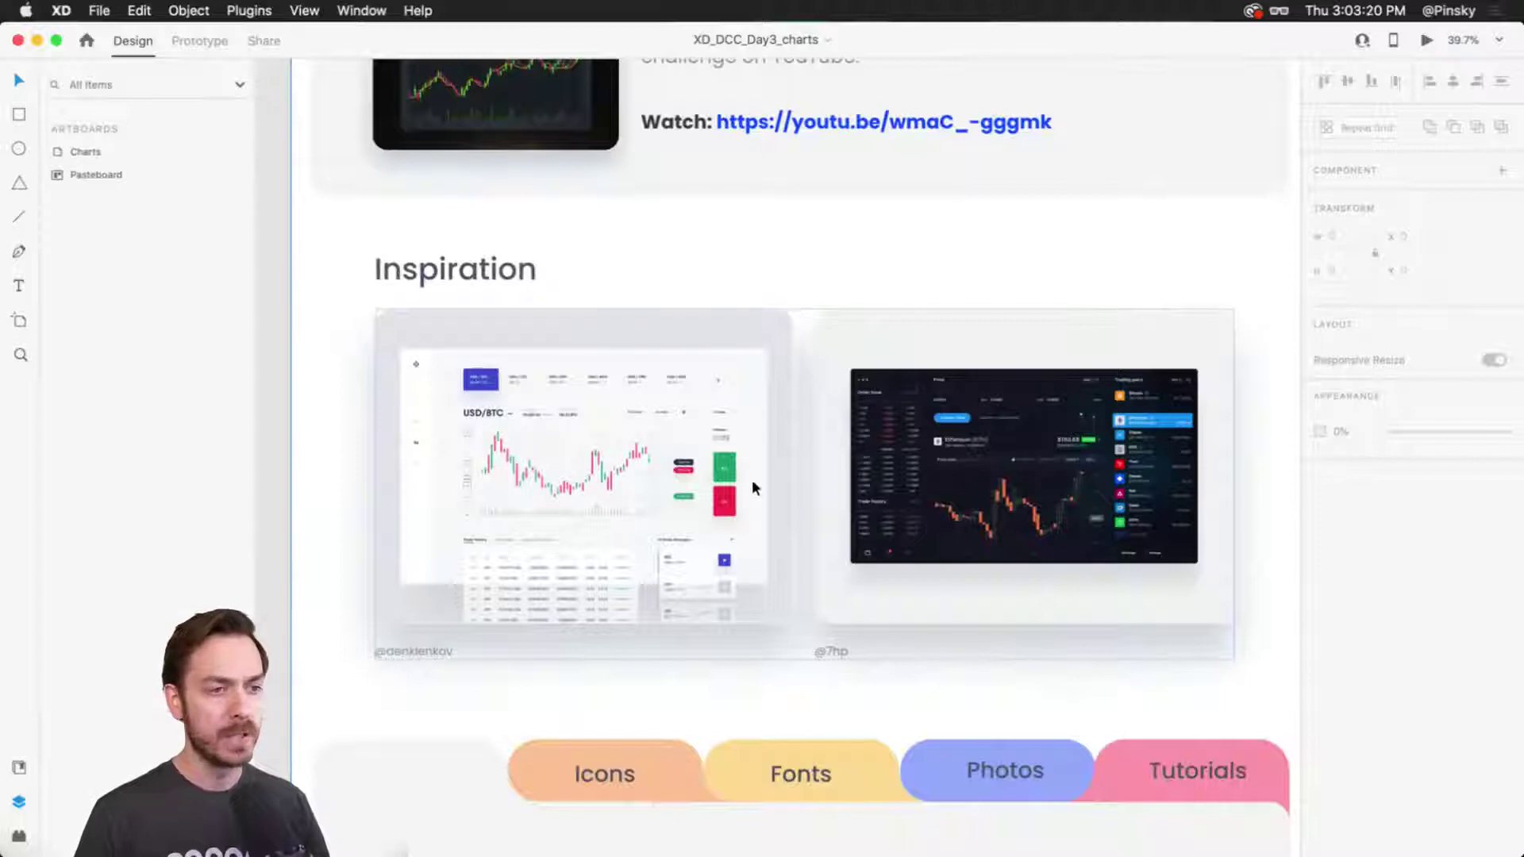
{"action": "scroll", "coordinate": [755, 480], "scroll_direction": "down", "scroll_amount": 3}
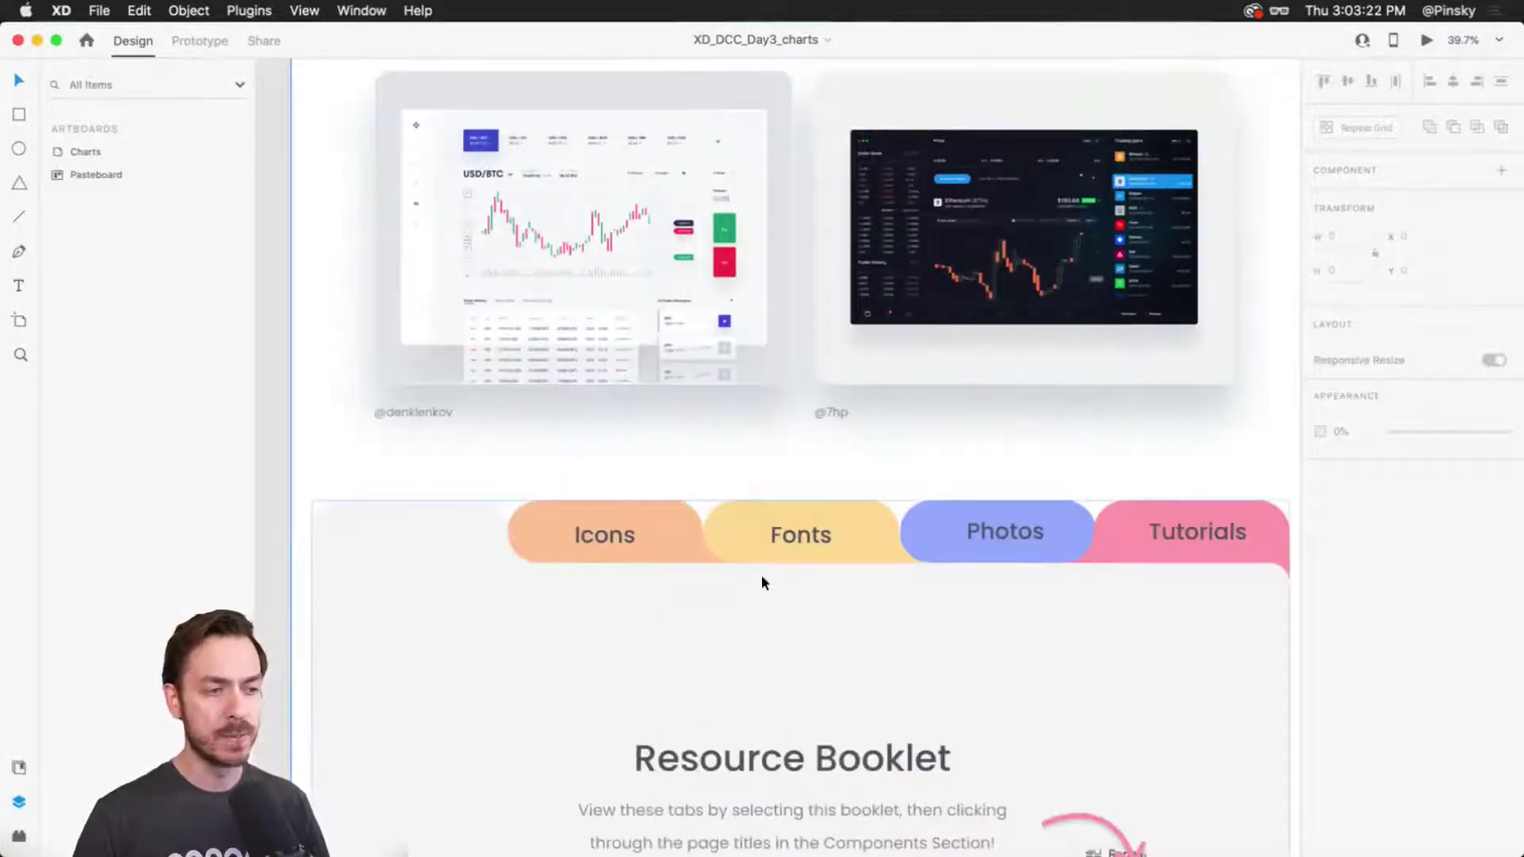
{"action": "scroll", "coordinate": [1032, 486], "scroll_direction": "up", "scroll_amount": 10}
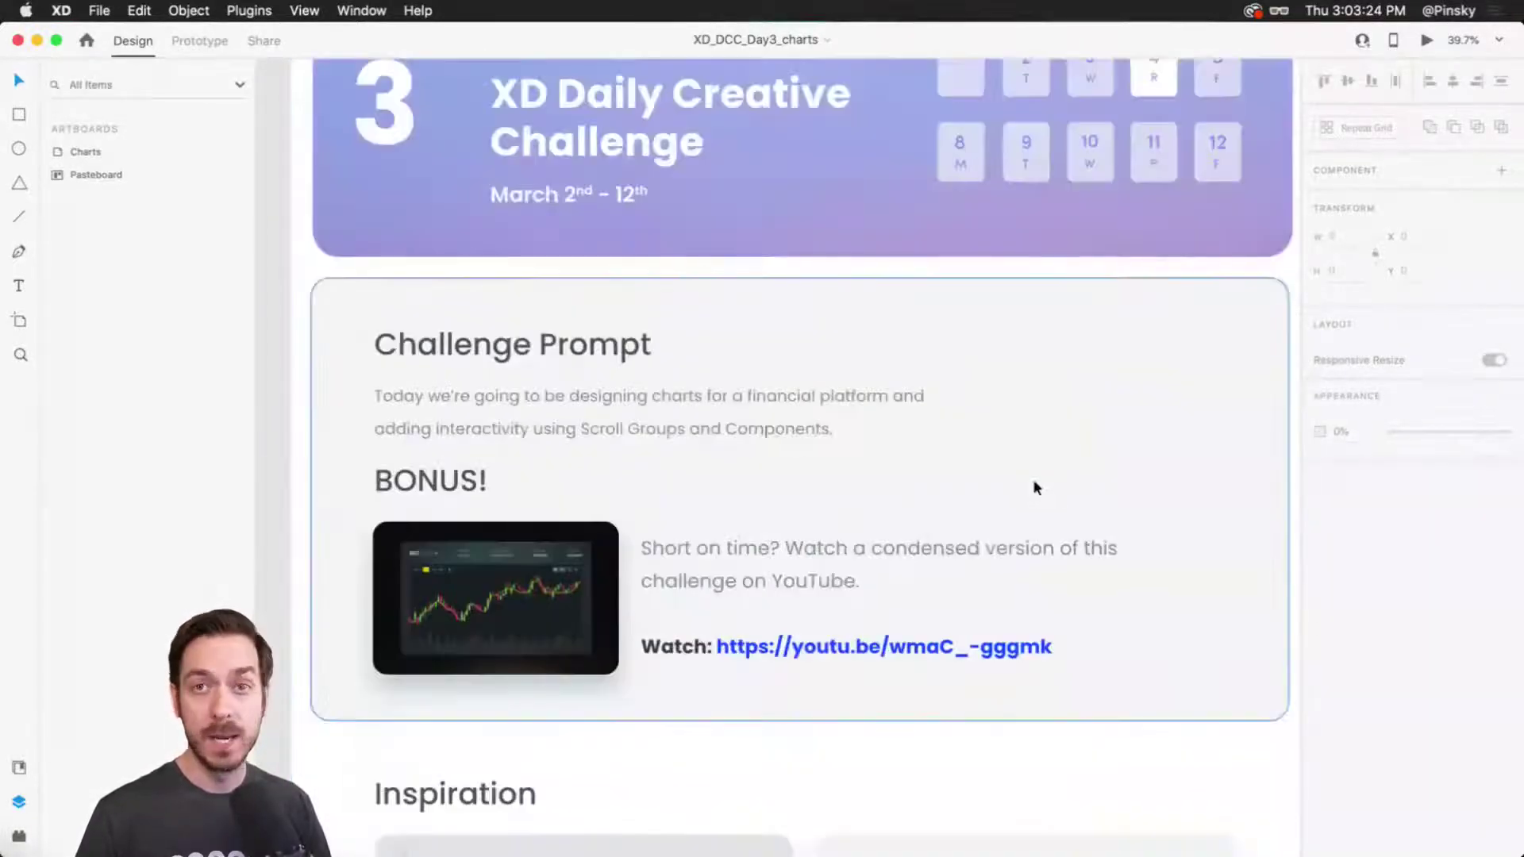
{"action": "scroll", "coordinate": [1034, 486], "scroll_direction": "down", "scroll_amount": 5}
{"action": "left_click_drag", "start_coordinate": [1210, 457], "coordinate": [684, 486]}
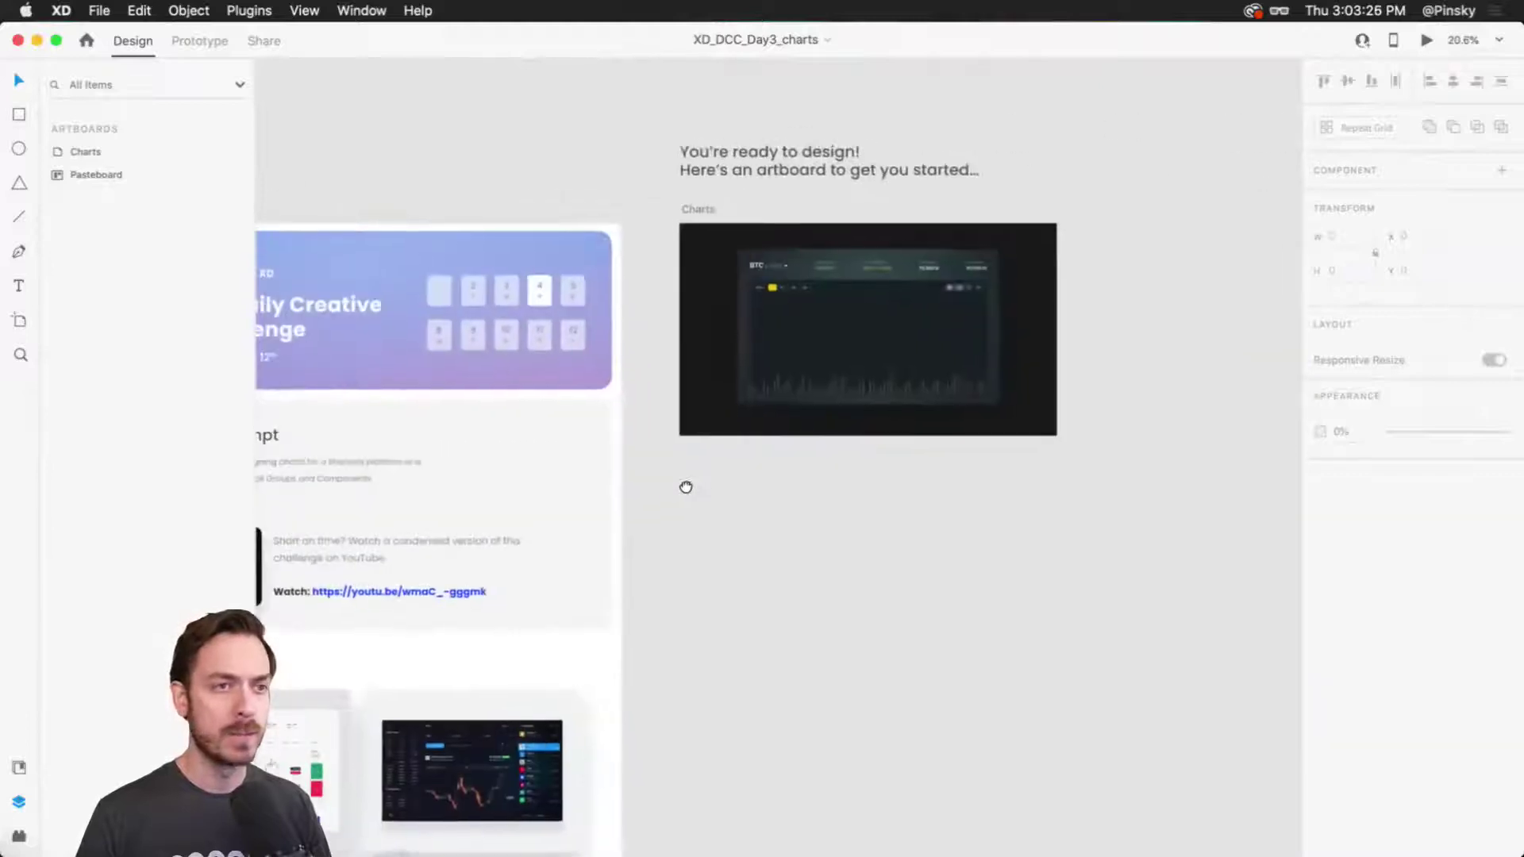
{"action": "scroll", "coordinate": [798, 265], "scroll_direction": "up", "scroll_amount": 5}
{"action": "left_click_drag", "start_coordinate": [1074, 286], "coordinate": [958, 293]}
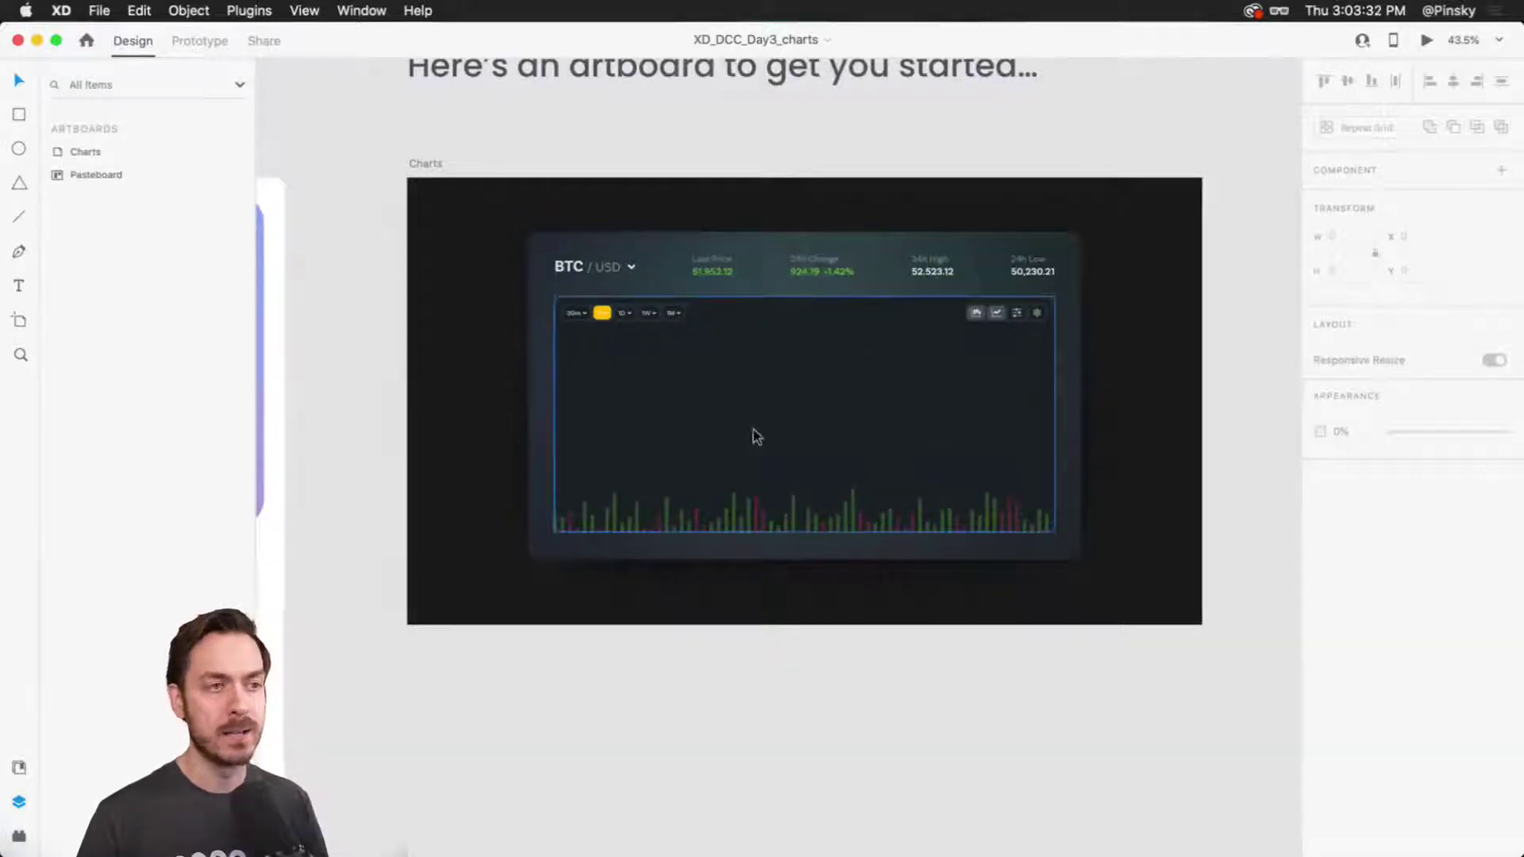
{"action": "scroll", "coordinate": [755, 435], "scroll_direction": "up", "scroll_amount": 3}
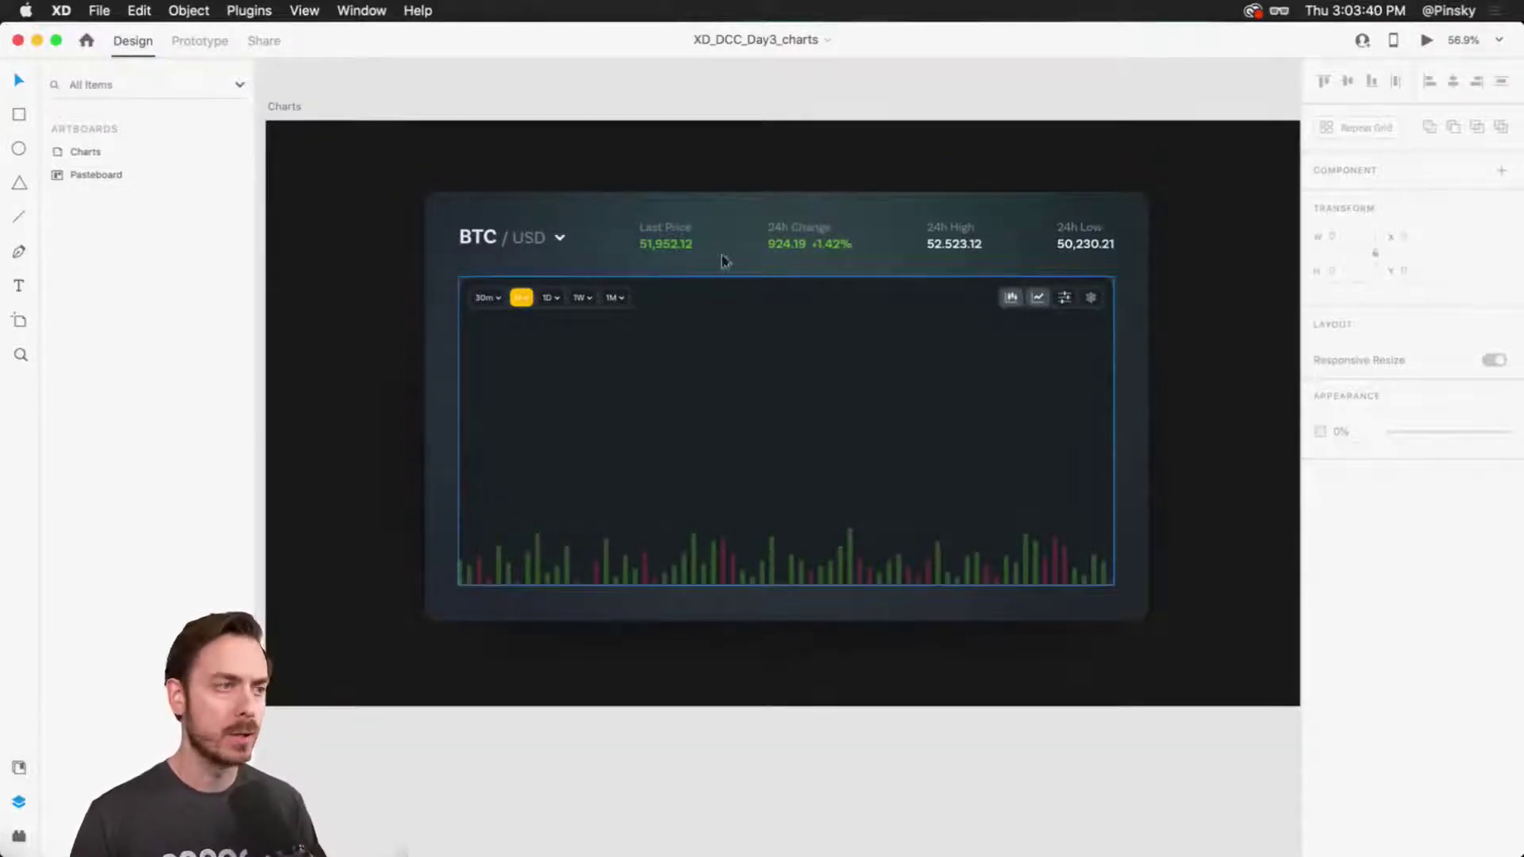
Inspect the Charts artboard's Chart and Top groups, expand the Chart group's layers, and select its Line group.
{"action": "left_click", "coordinate": [714, 426]}
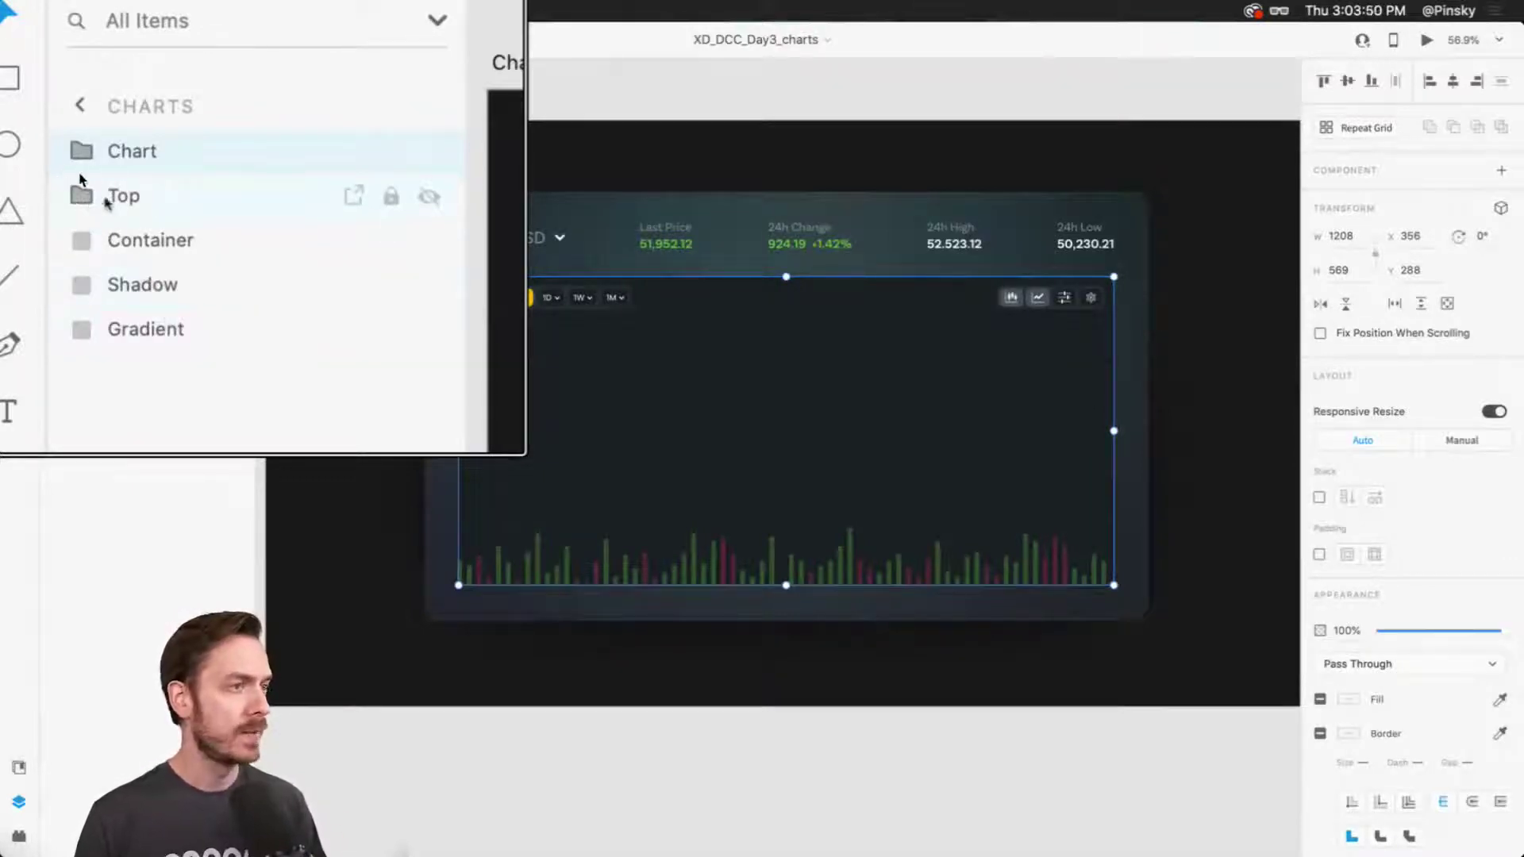
{"action": "left_click", "coordinate": [149, 199]}
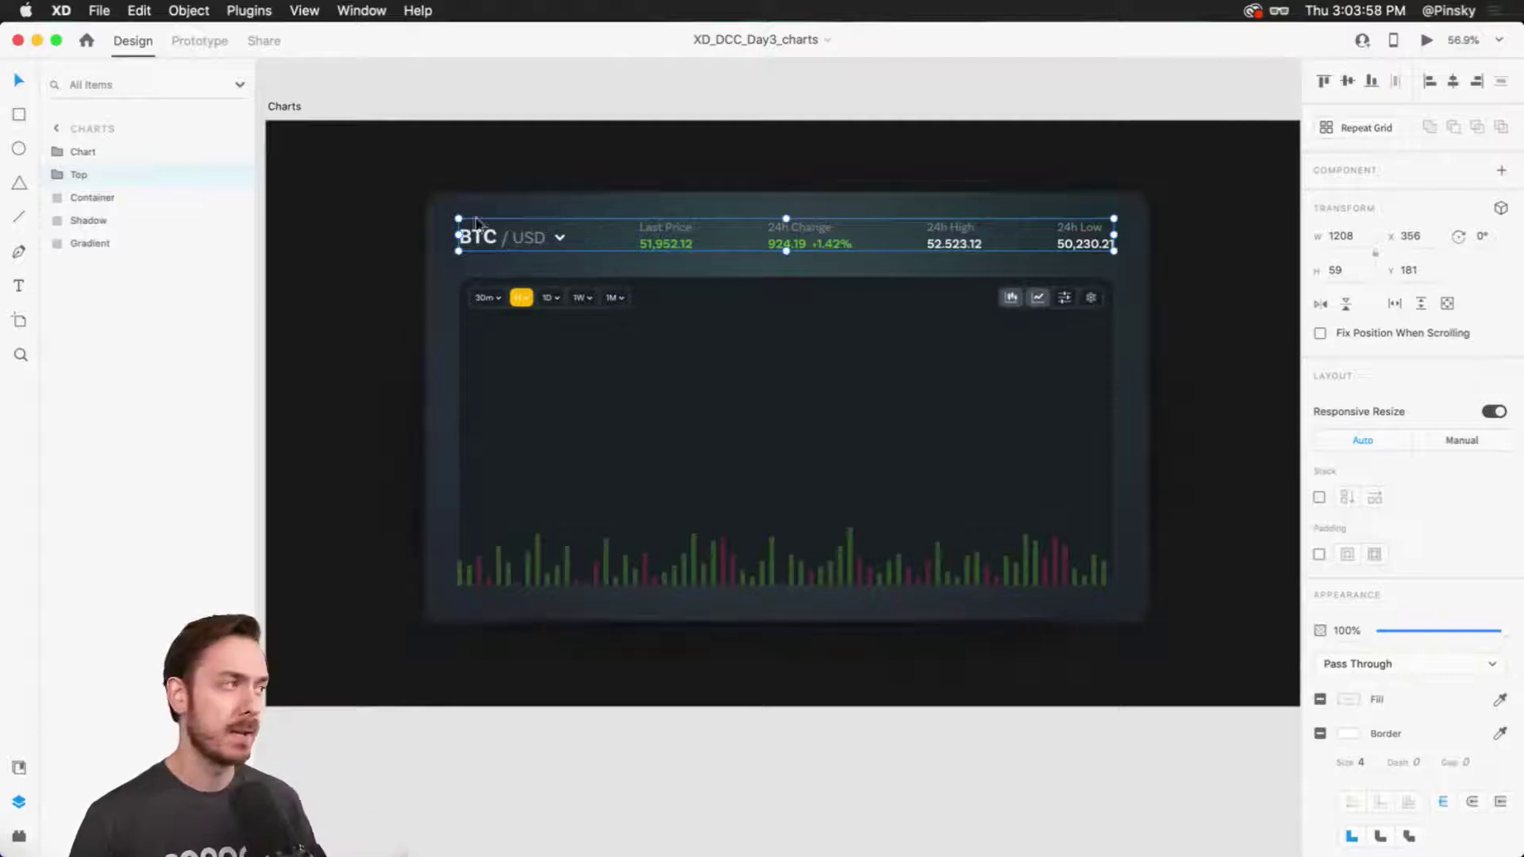
{"action": "left_click", "coordinate": [80, 152]}
{"action": "left_click", "coordinate": [56, 152]}
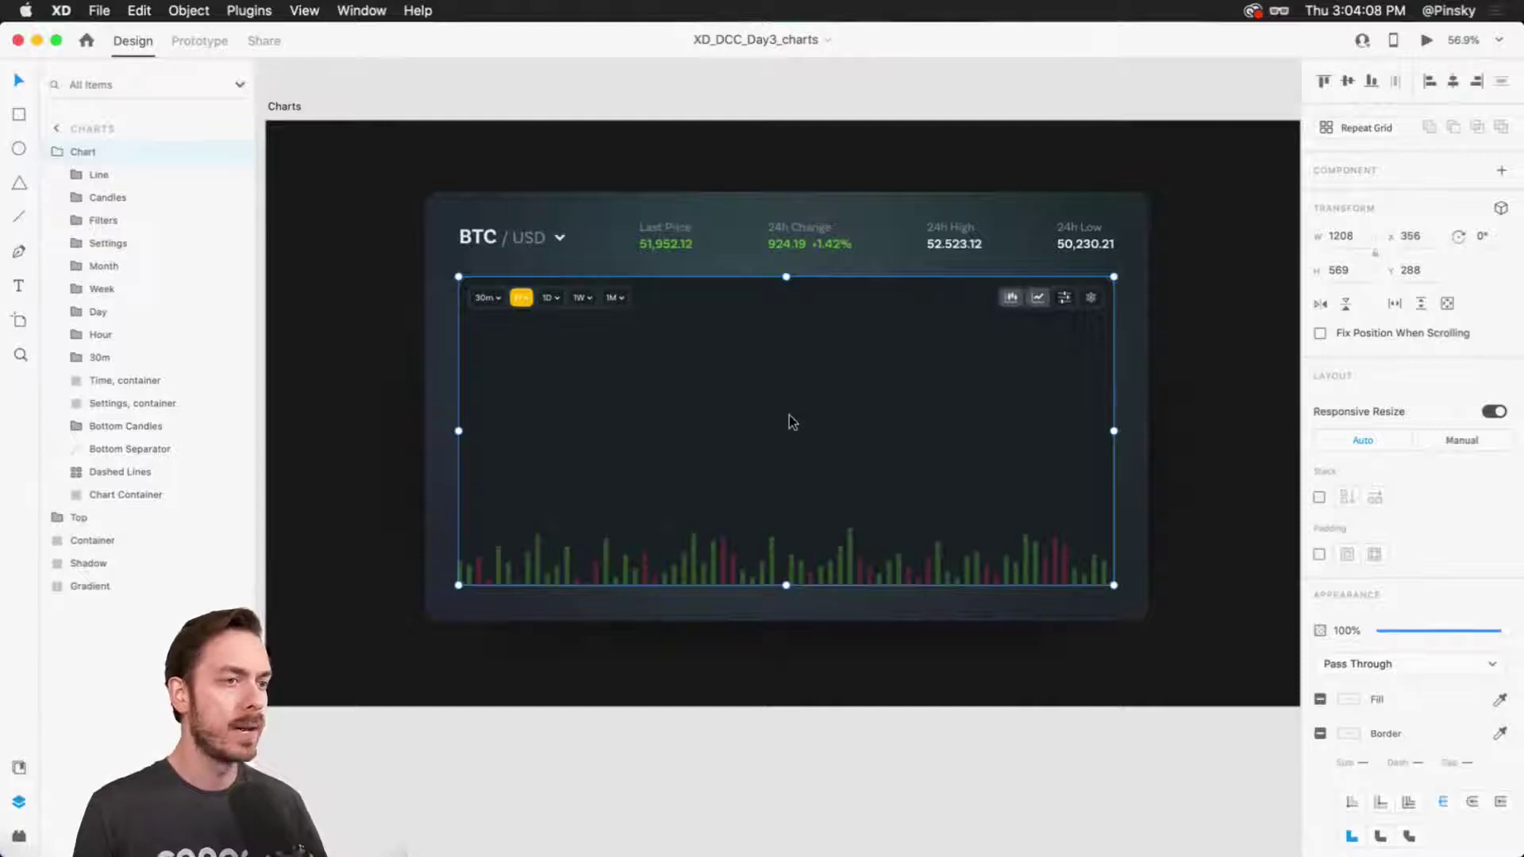
{"action": "scroll", "coordinate": [790, 422], "scroll_direction": "up", "scroll_amount": 3}
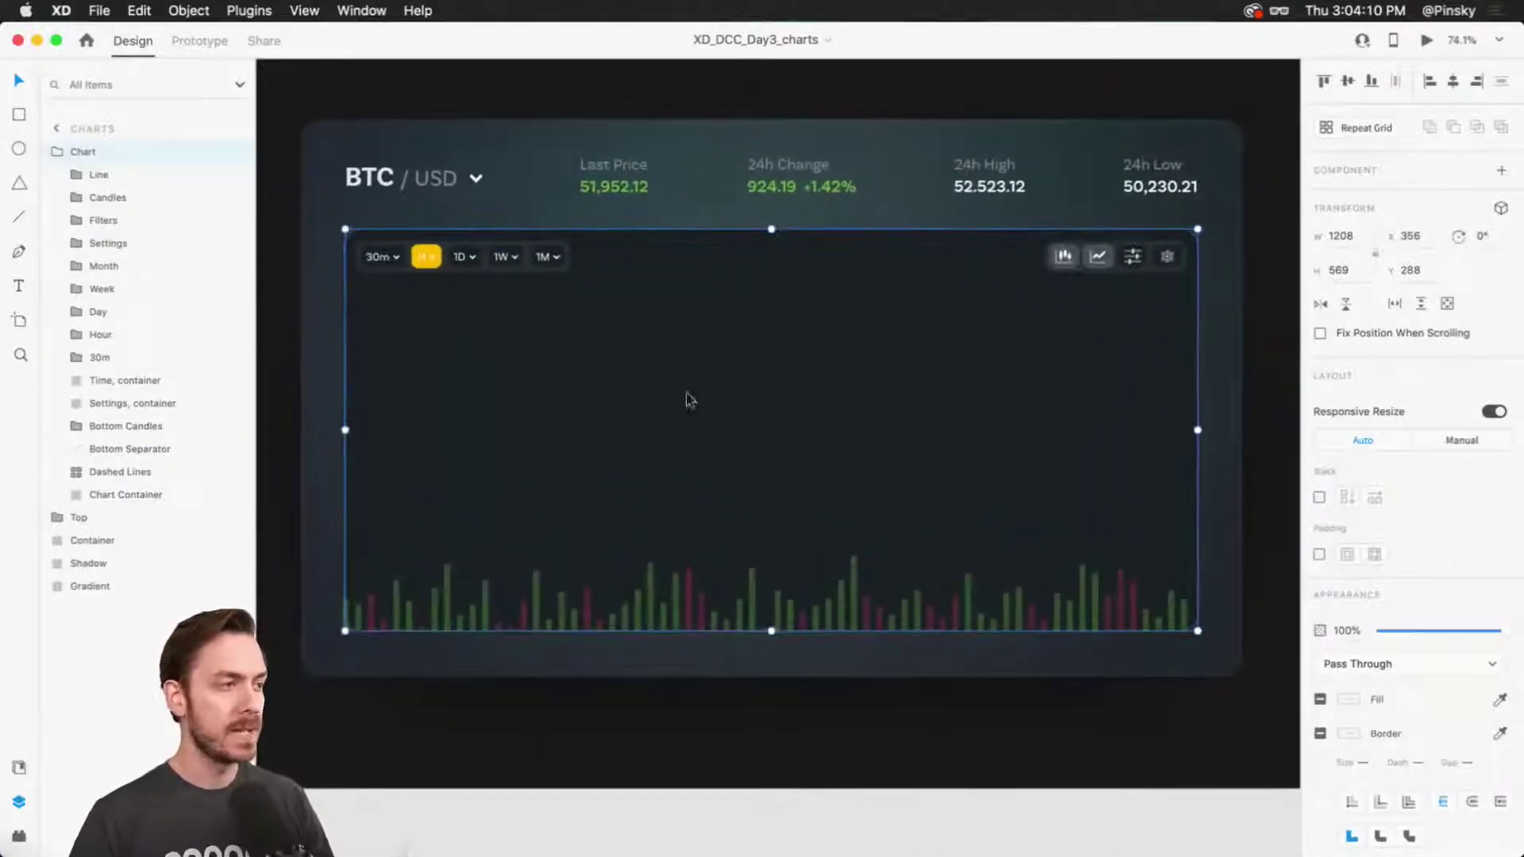
{"action": "left_click", "coordinate": [131, 174]}
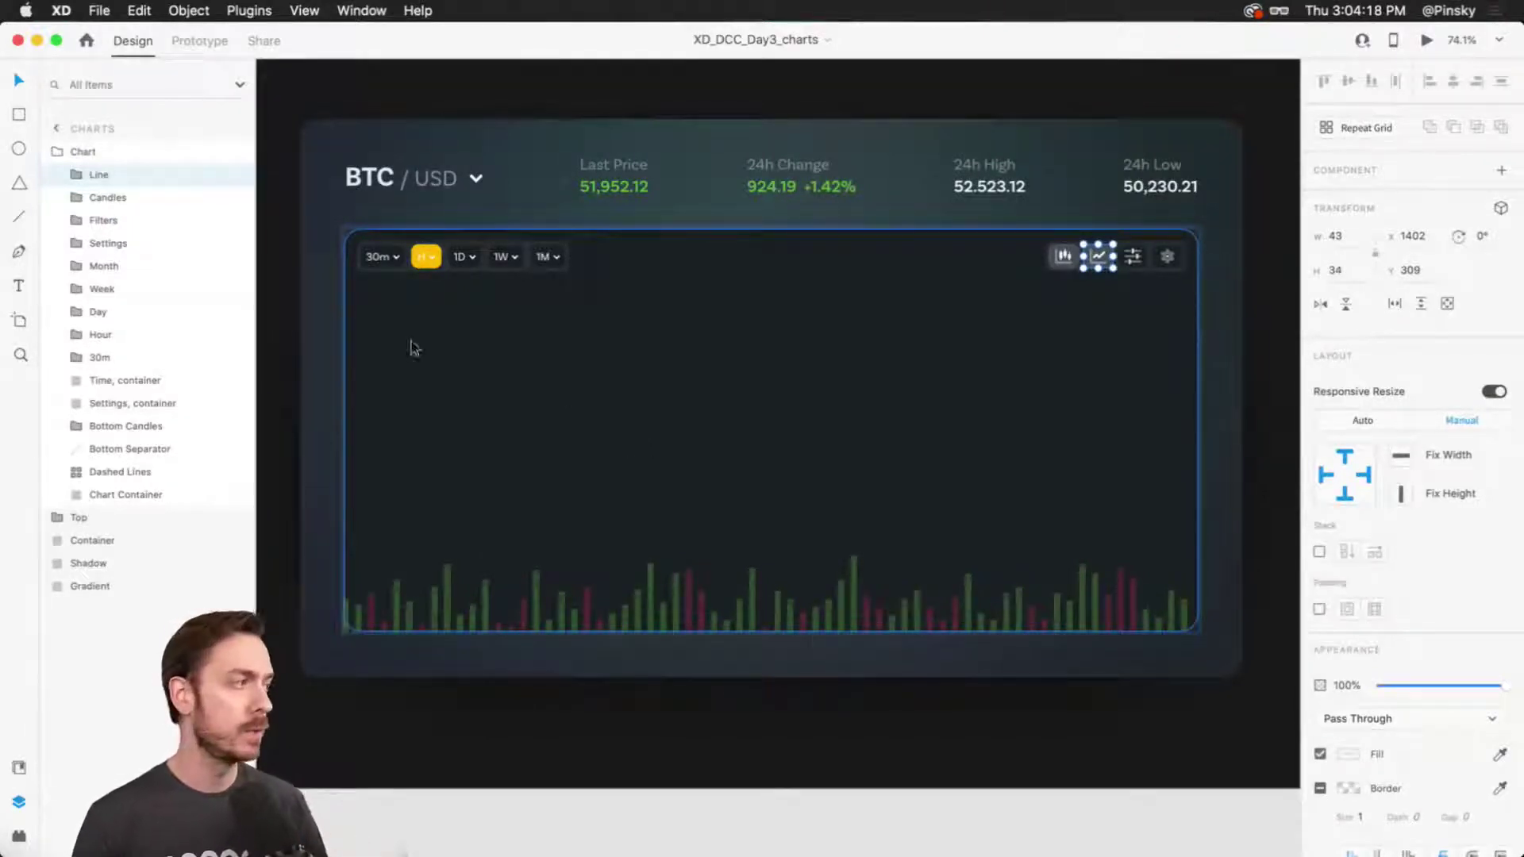
Draw a horizontal line about 1092 px wide across the middle of the empty chart area with the Line tool.
{"action": "left_click", "coordinate": [20, 219]}
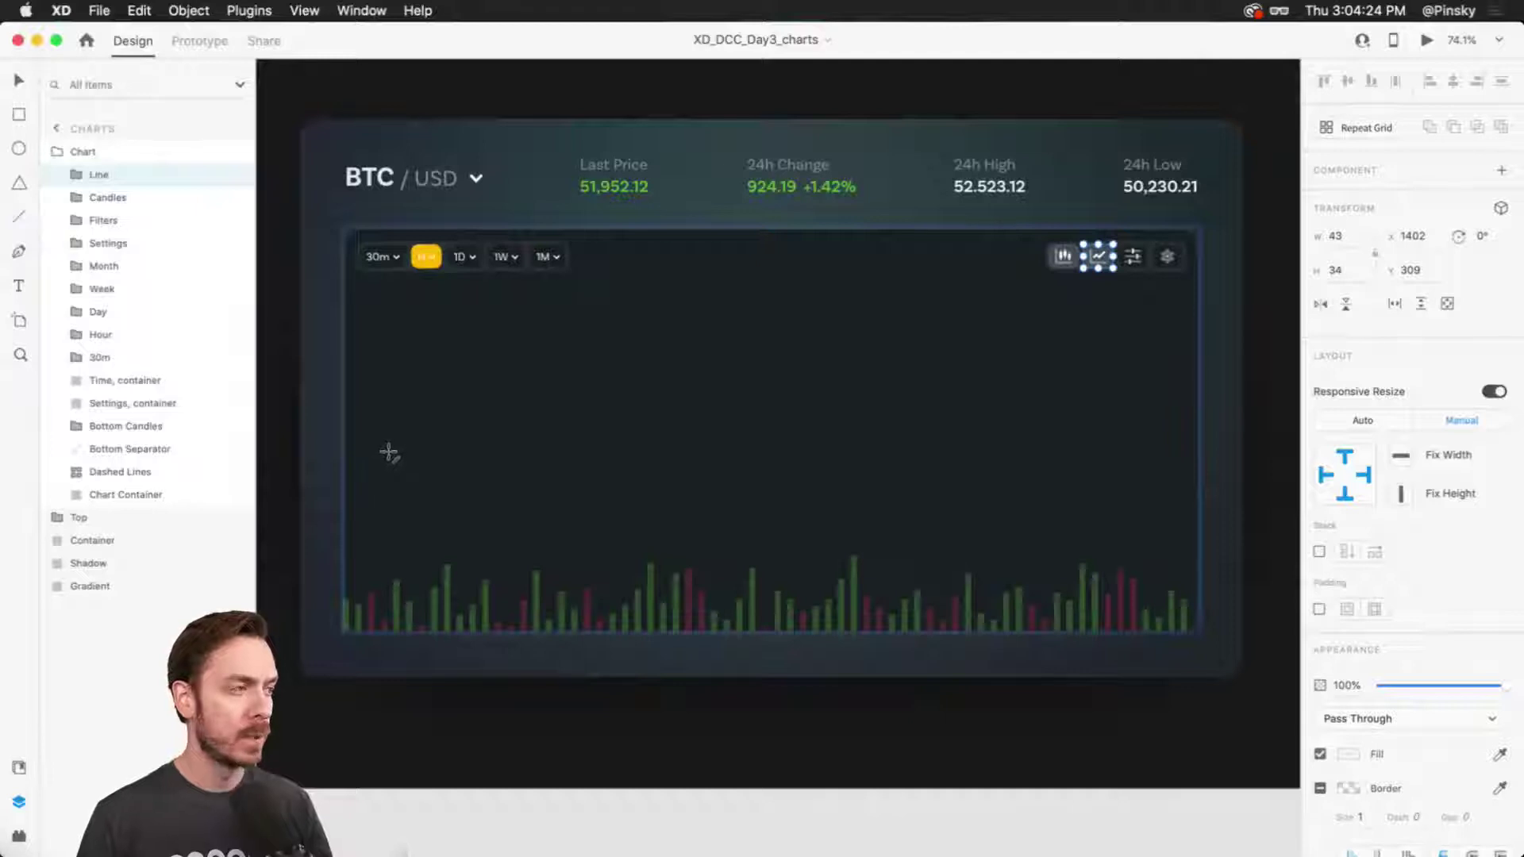
{"action": "left_click_drag", "start_coordinate": [389, 450], "coordinate": [1158, 448]}
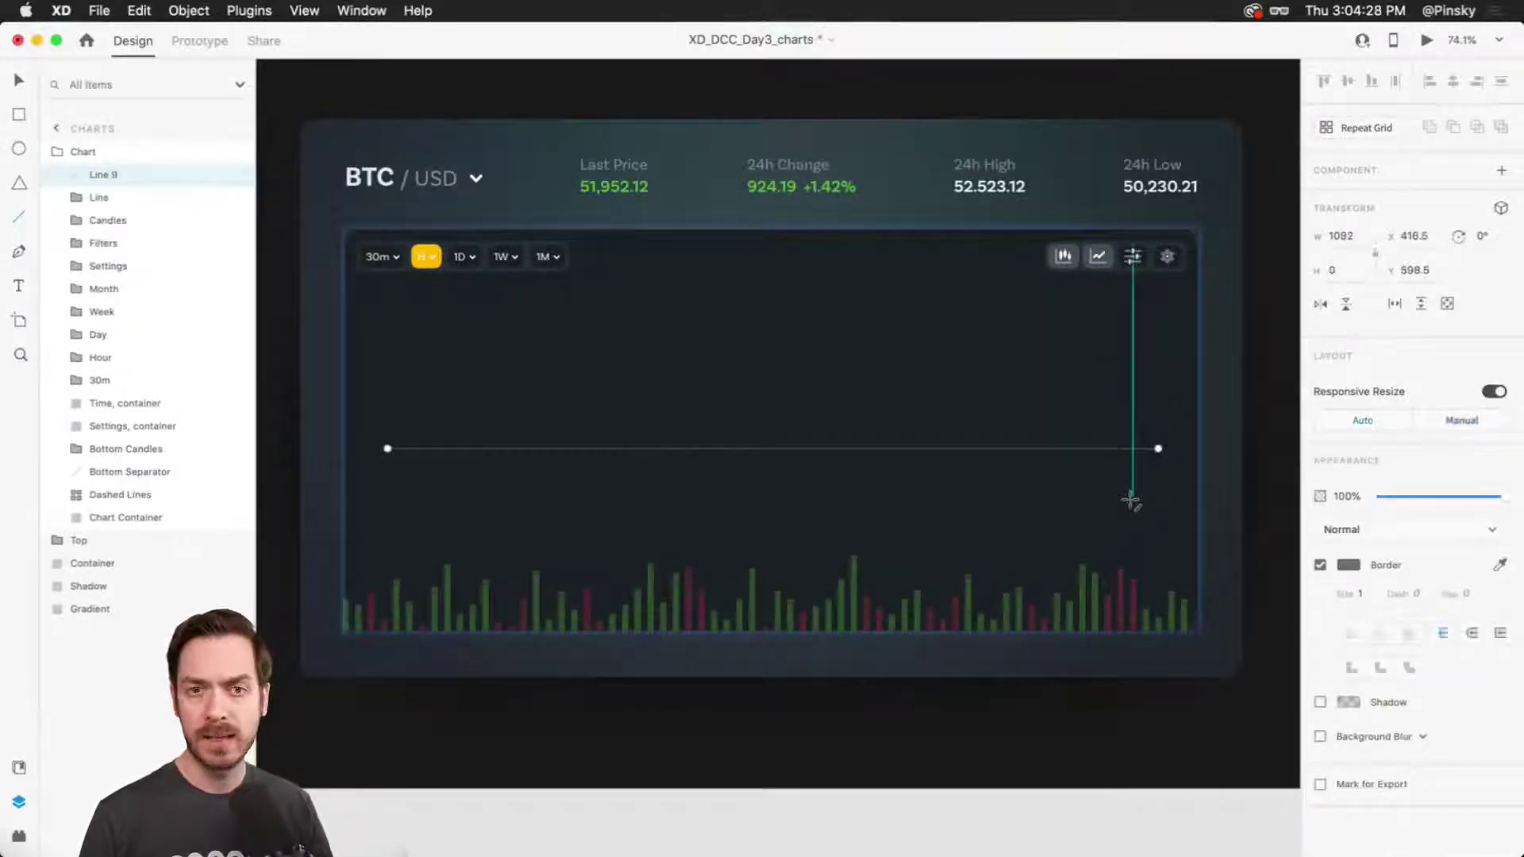
{"action": "key", "text": "v"}
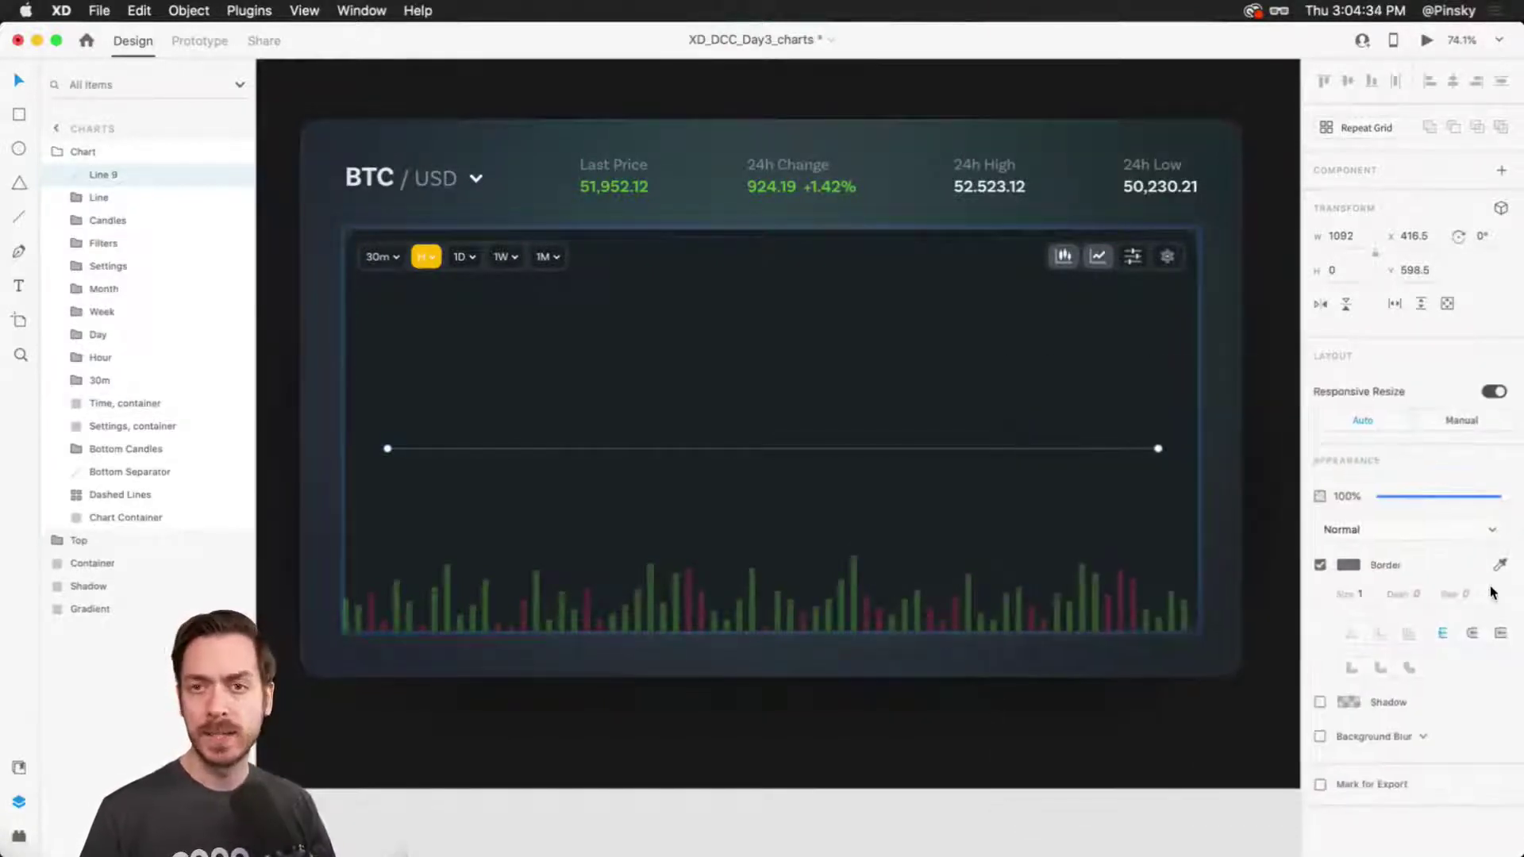
Set the new horizontal line's border colour to a bright orange, about #FF9308.
{"action": "left_click", "coordinate": [1349, 567]}
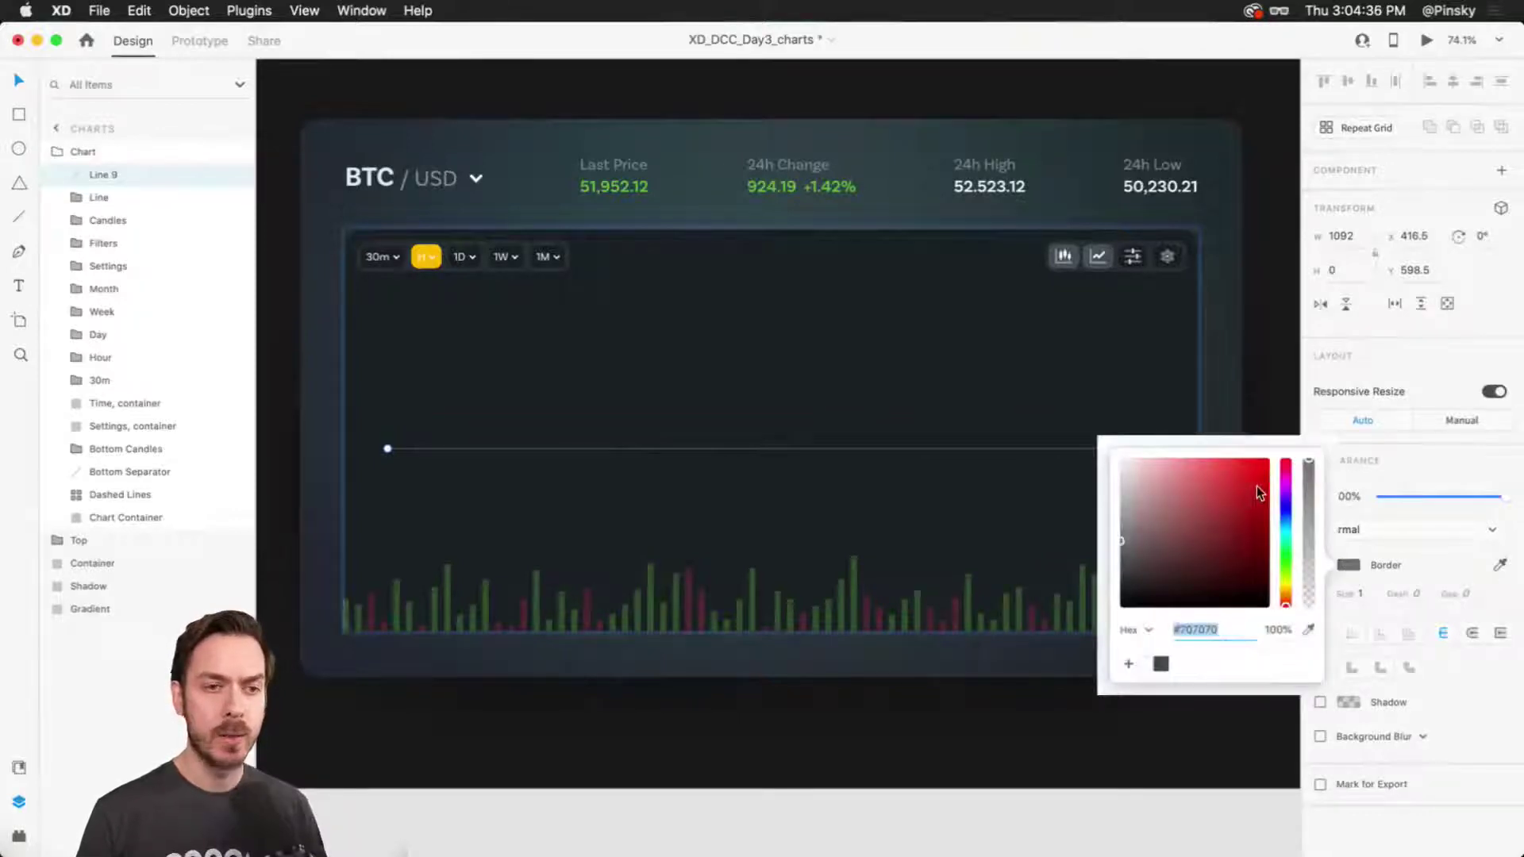
{"action": "left_click_drag", "start_coordinate": [1256, 488], "coordinate": [1263, 456]}
{"action": "left_click_drag", "start_coordinate": [1290, 585], "coordinate": [1286, 591]}
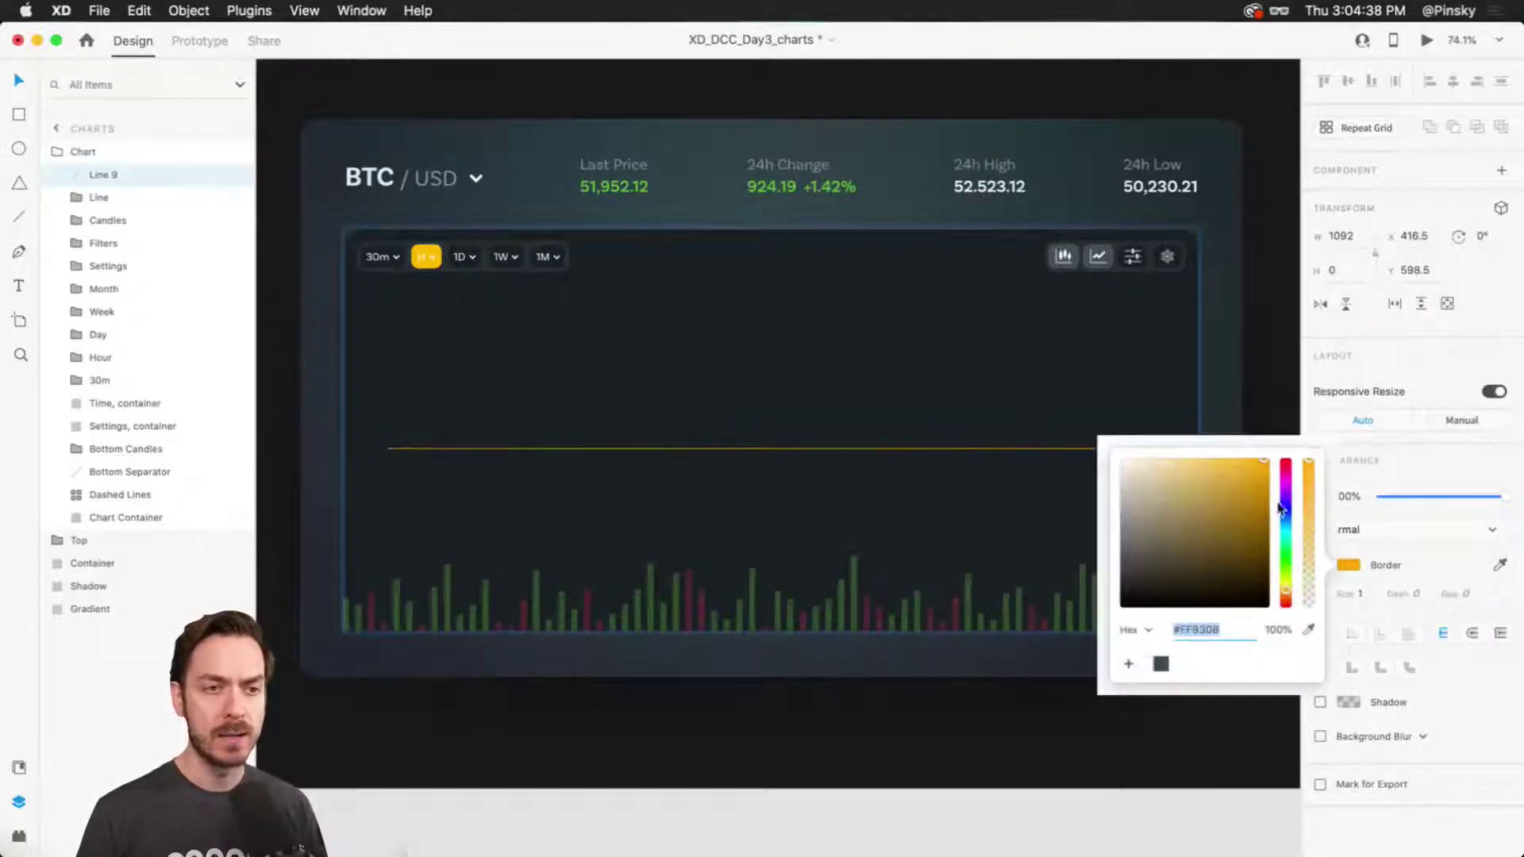
{"action": "left_click", "coordinate": [1446, 442]}
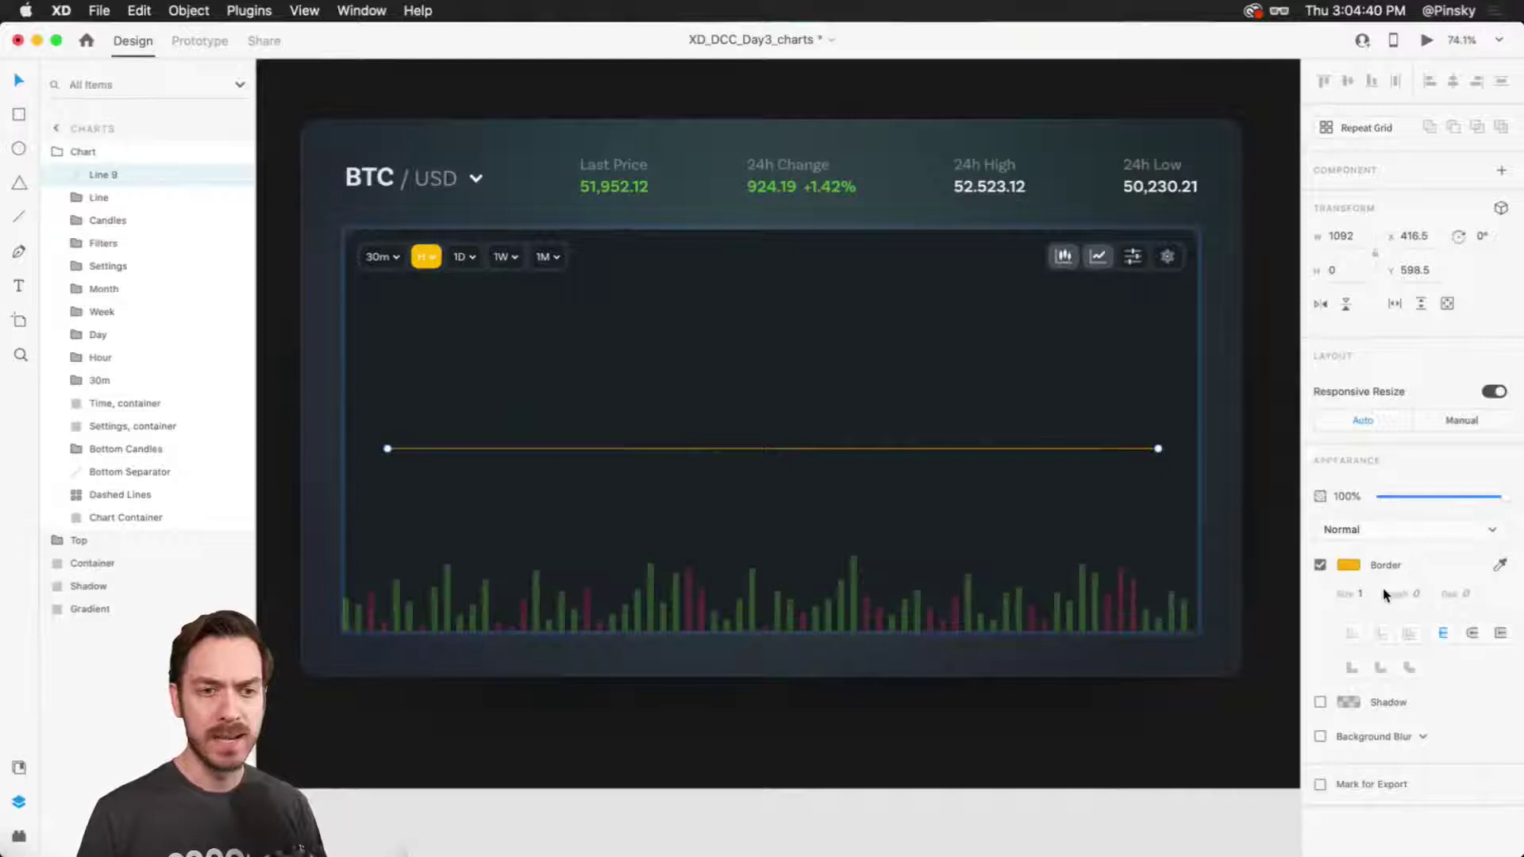
Set the orange line's border size to 10 and give it round caps.
{"action": "type", "text": "0"}
{"action": "key", "text": "Return"}
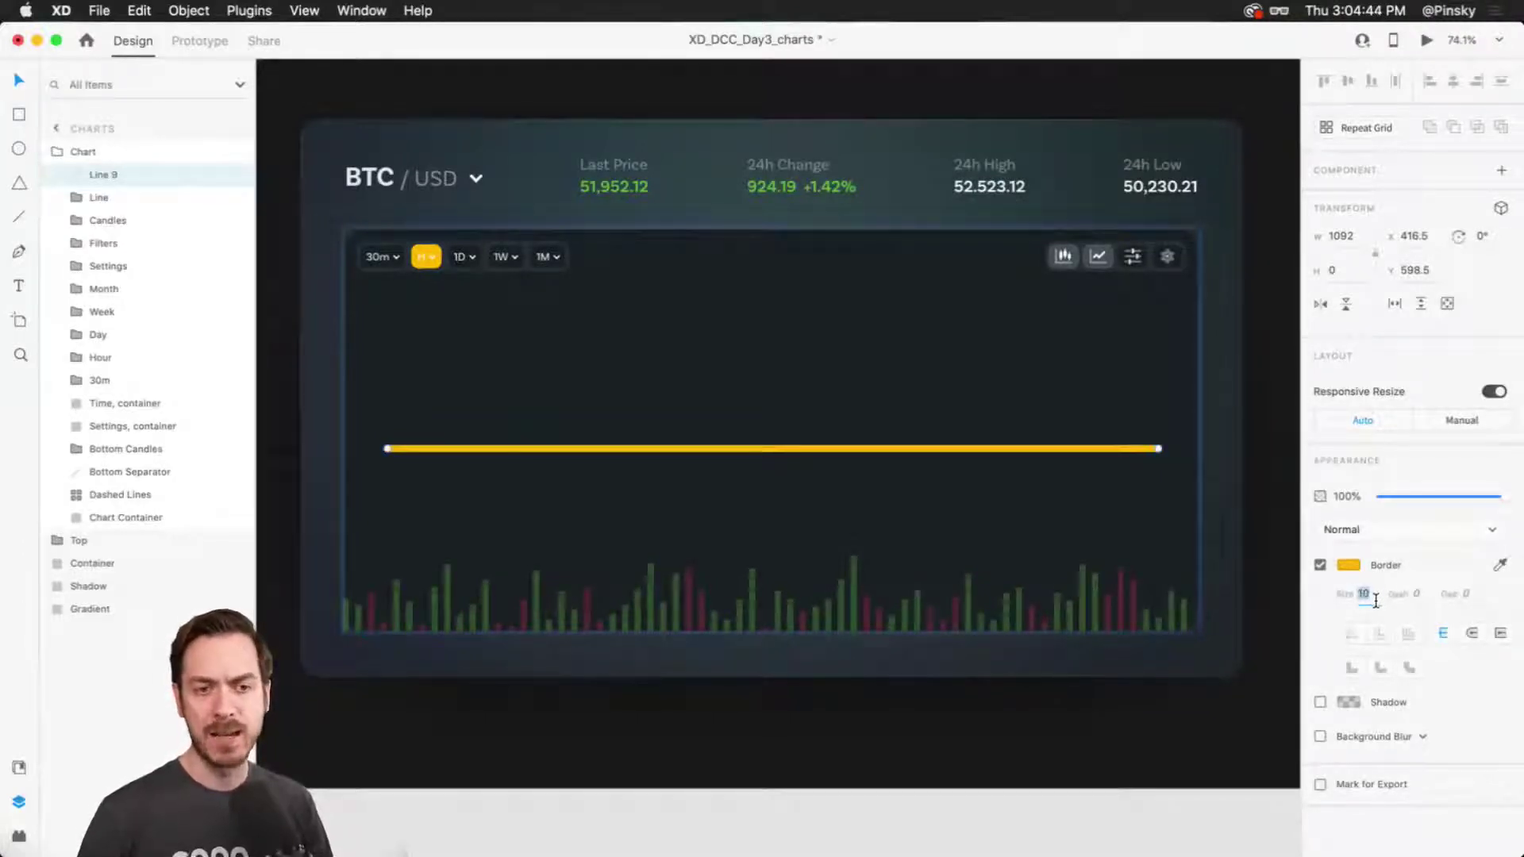
{"action": "key", "text": "Tab"}
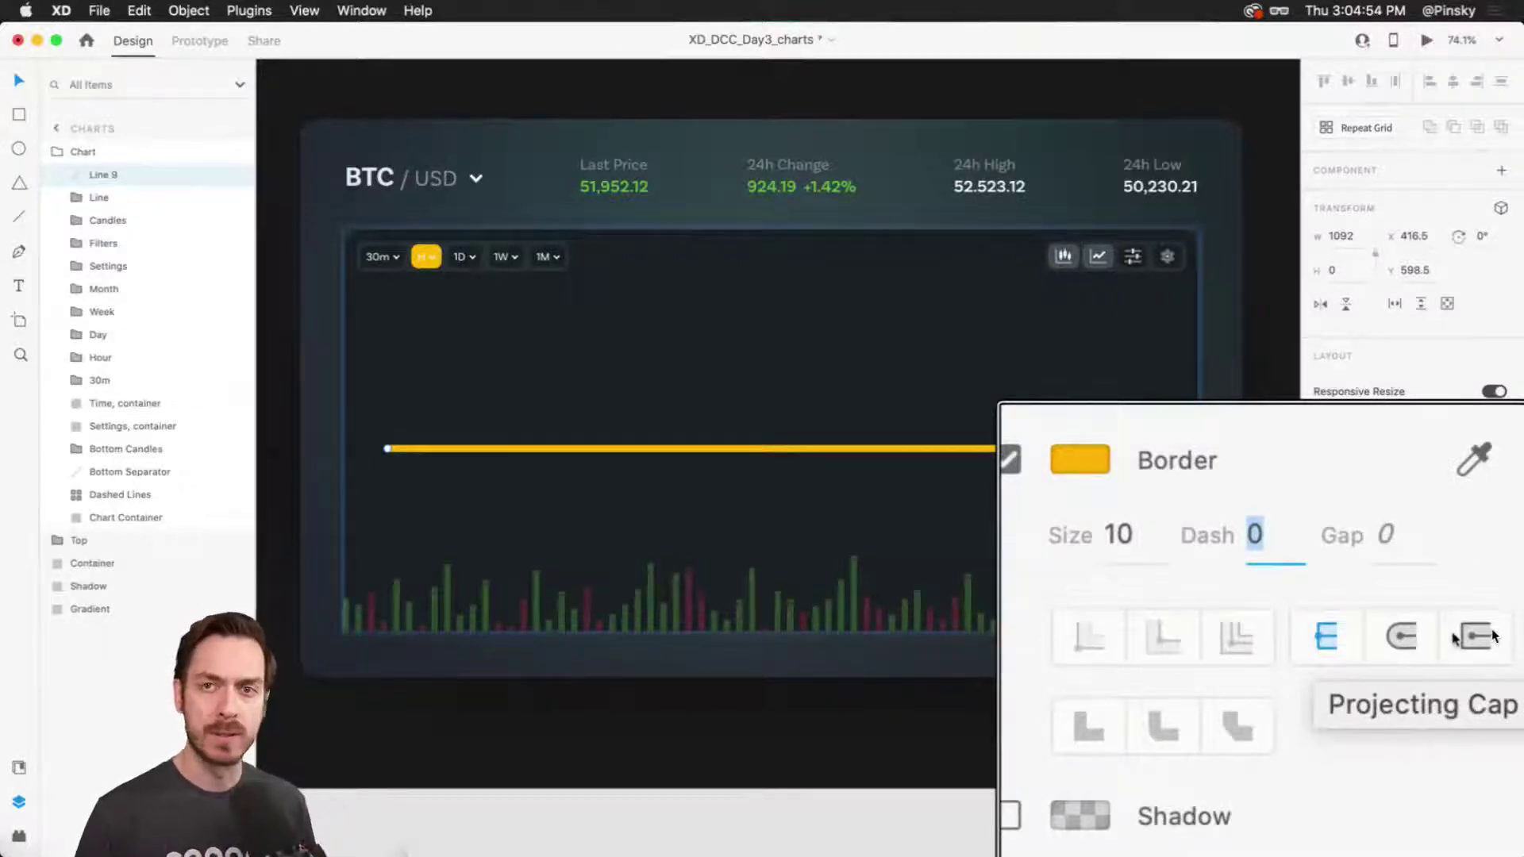
{"action": "left_click", "coordinate": [1474, 634]}
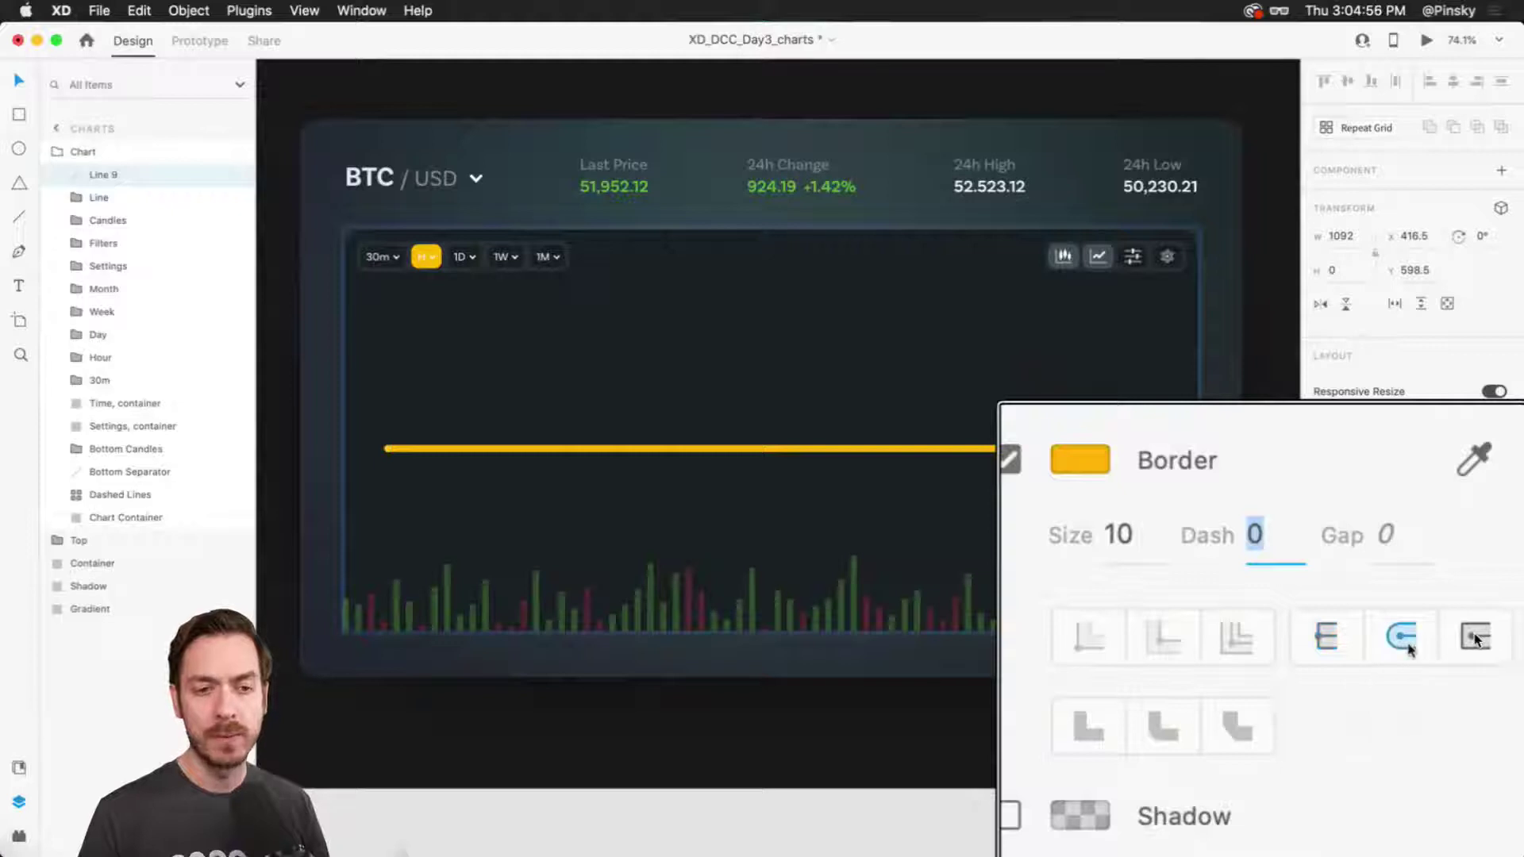
{"action": "left_click", "coordinate": [1146, 469]}
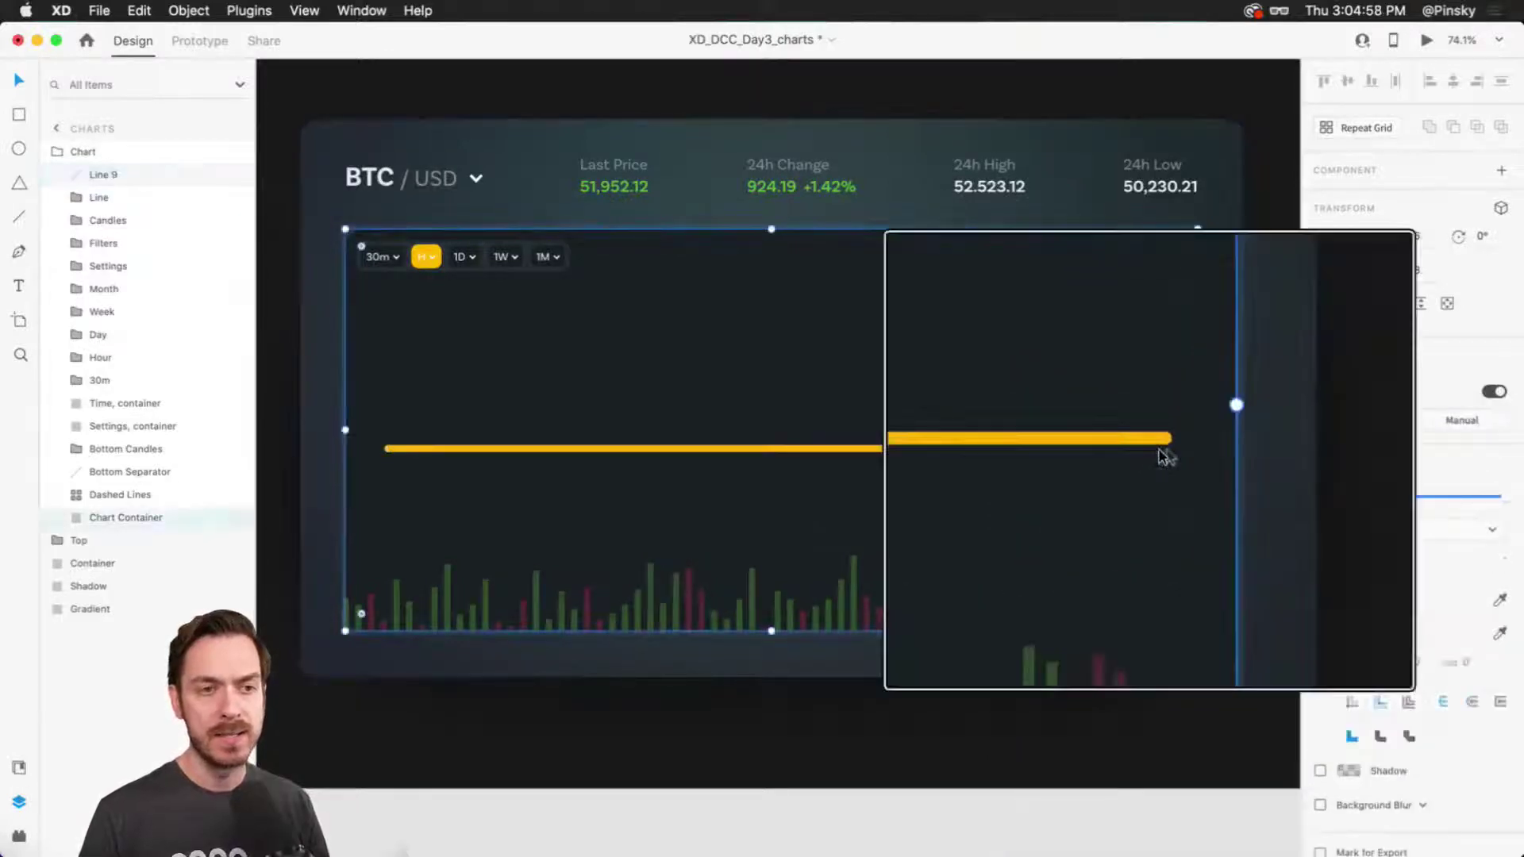
{"action": "left_click", "coordinate": [1158, 449]}
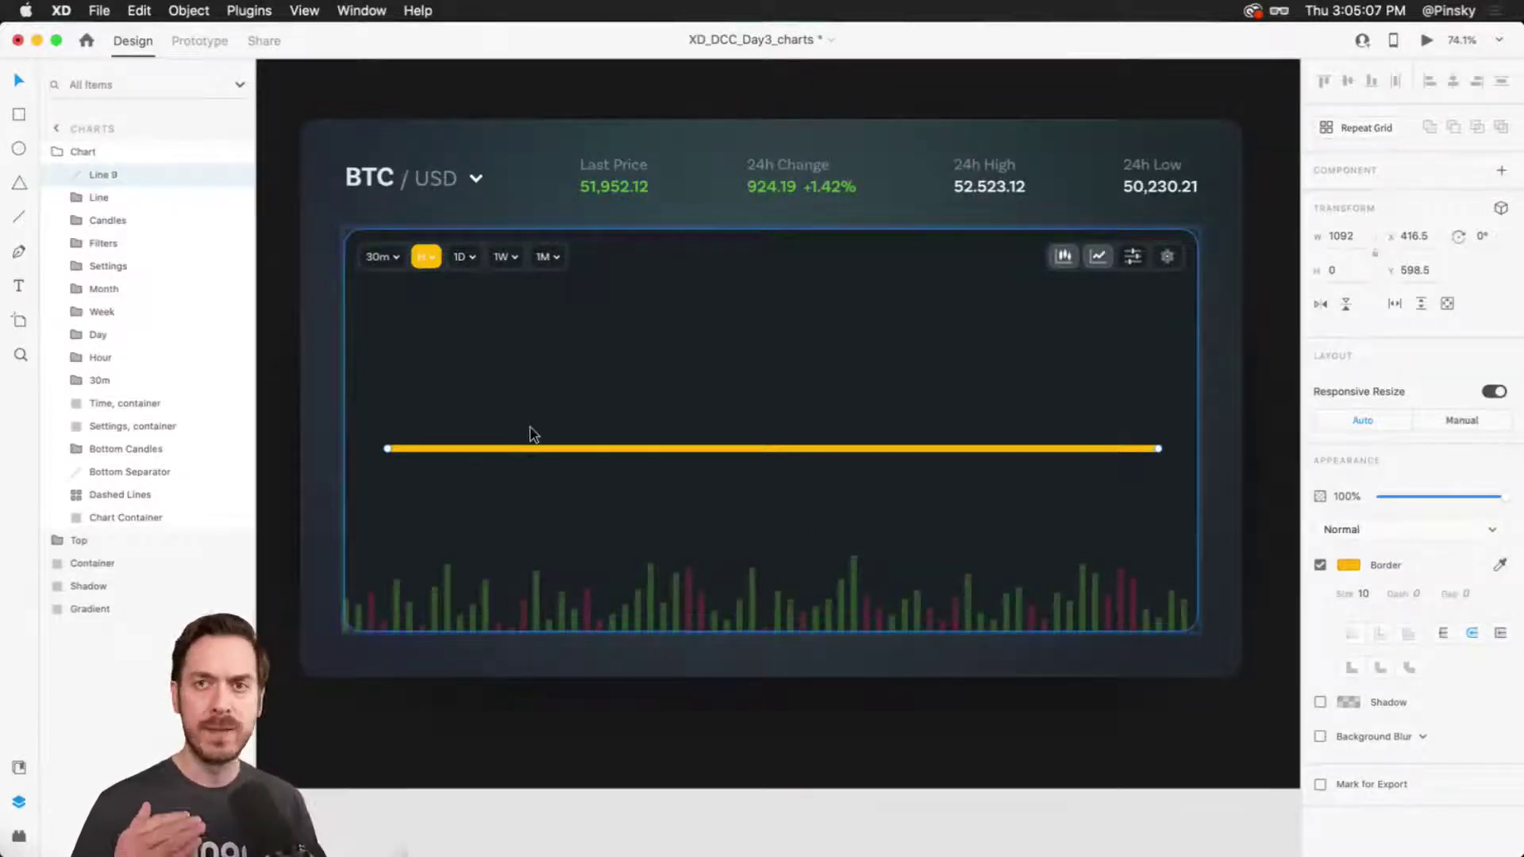
Open the line for path editing and add nine anchor points between its two endpoints.
{"action": "double_click", "coordinate": [492, 449]}
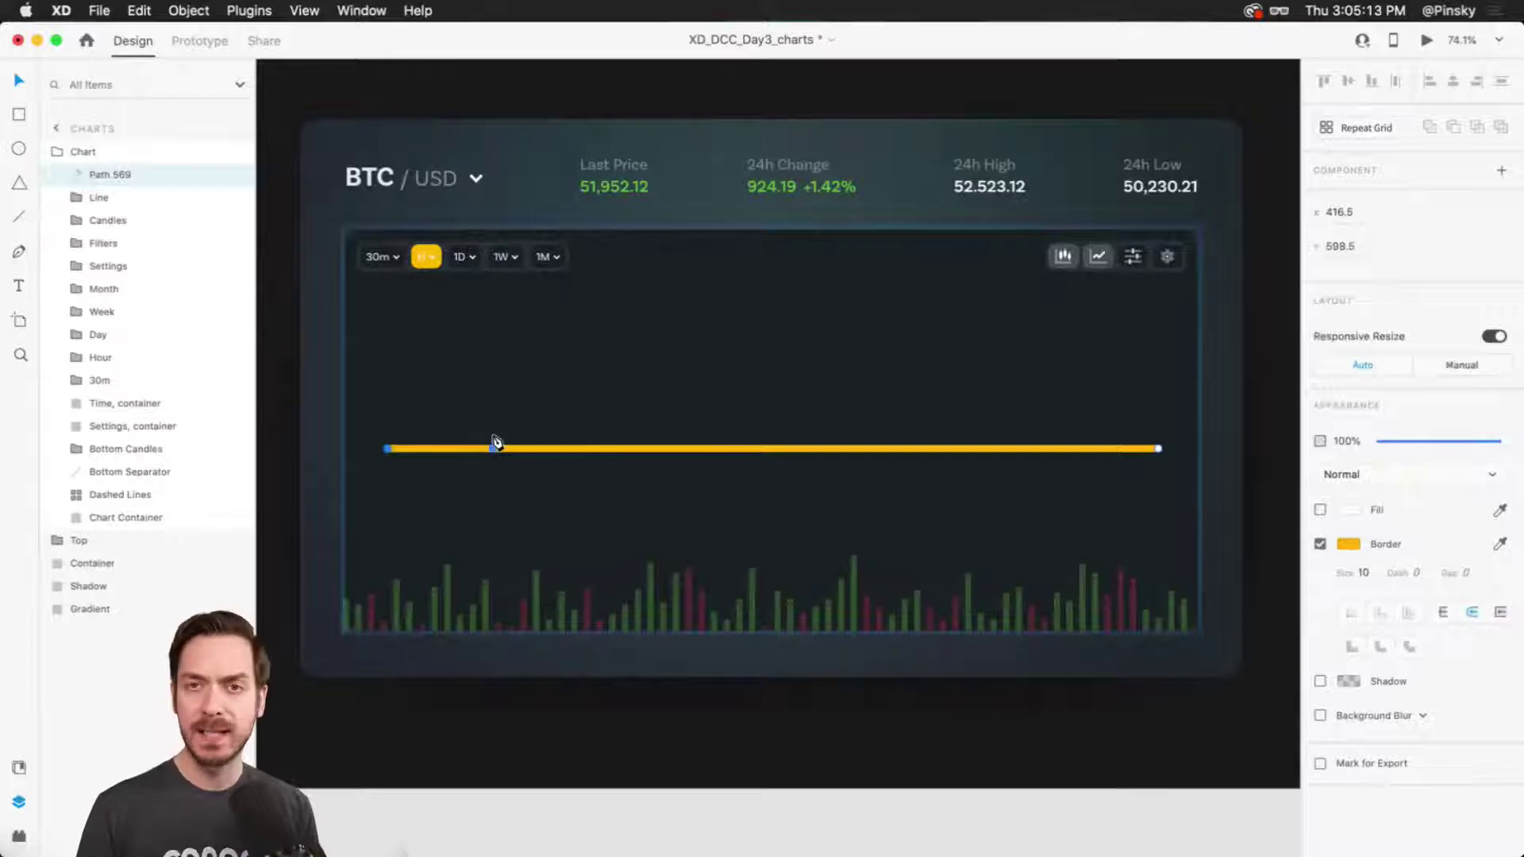
{"action": "left_click_drag", "start_coordinate": [494, 442], "coordinate": [462, 443]}
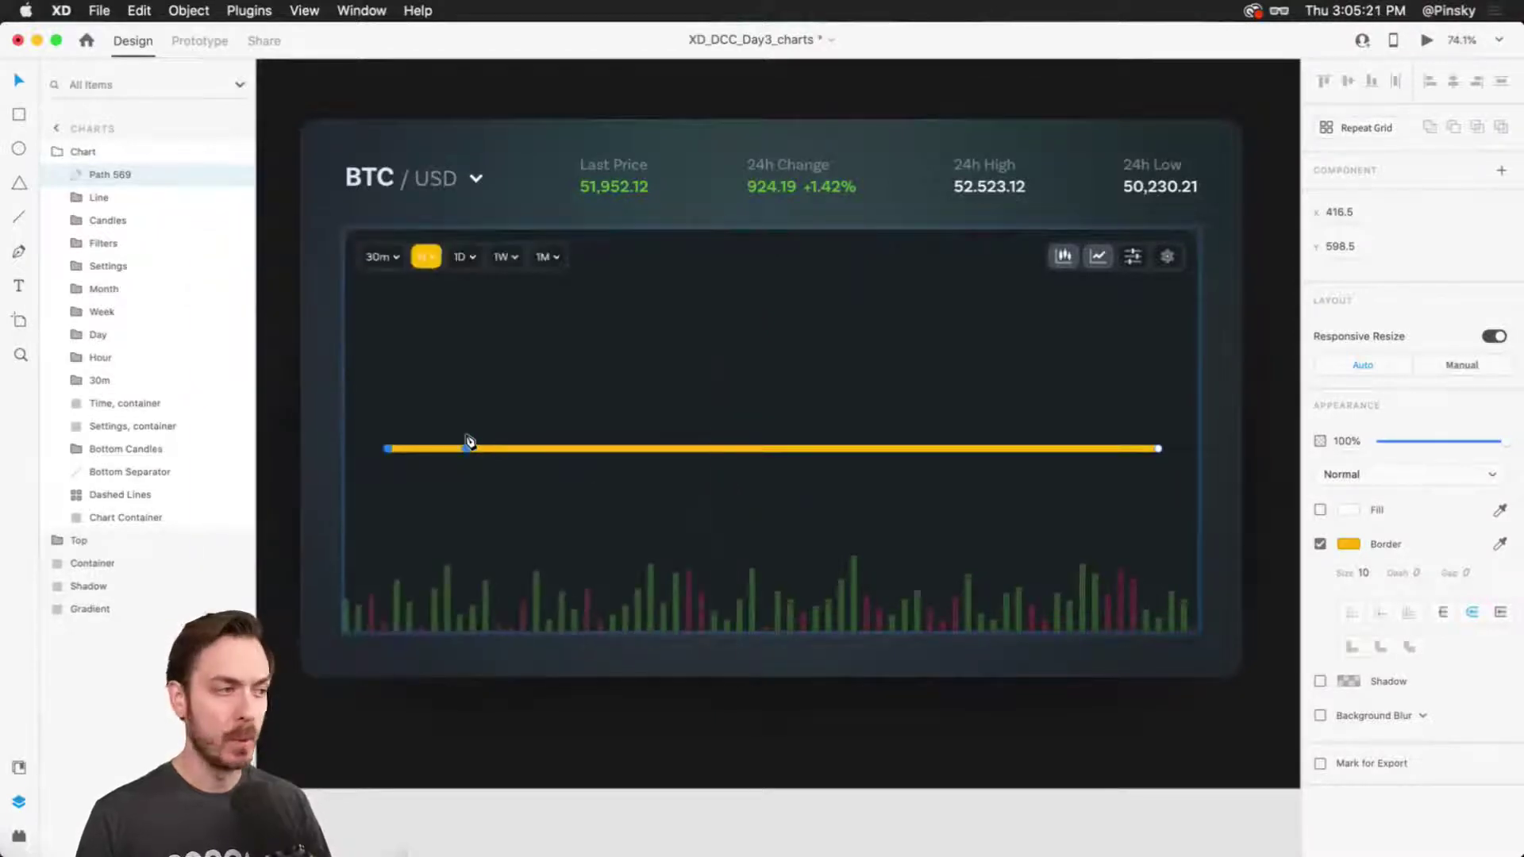
{"action": "left_click", "coordinate": [460, 449]}
{"action": "left_click", "coordinate": [542, 448]}
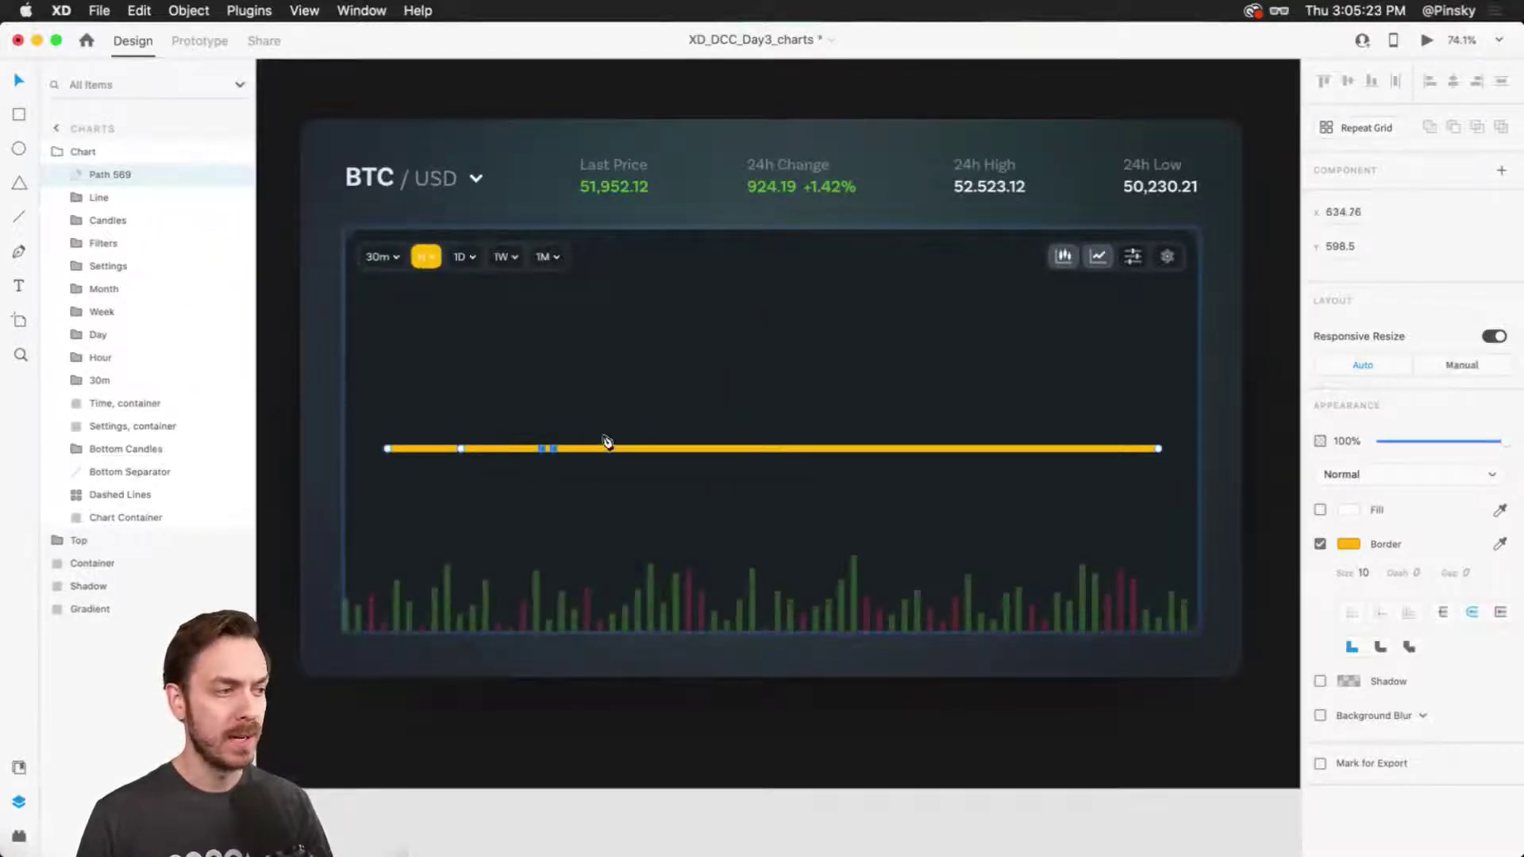
{"action": "left_click", "coordinate": [633, 448]}
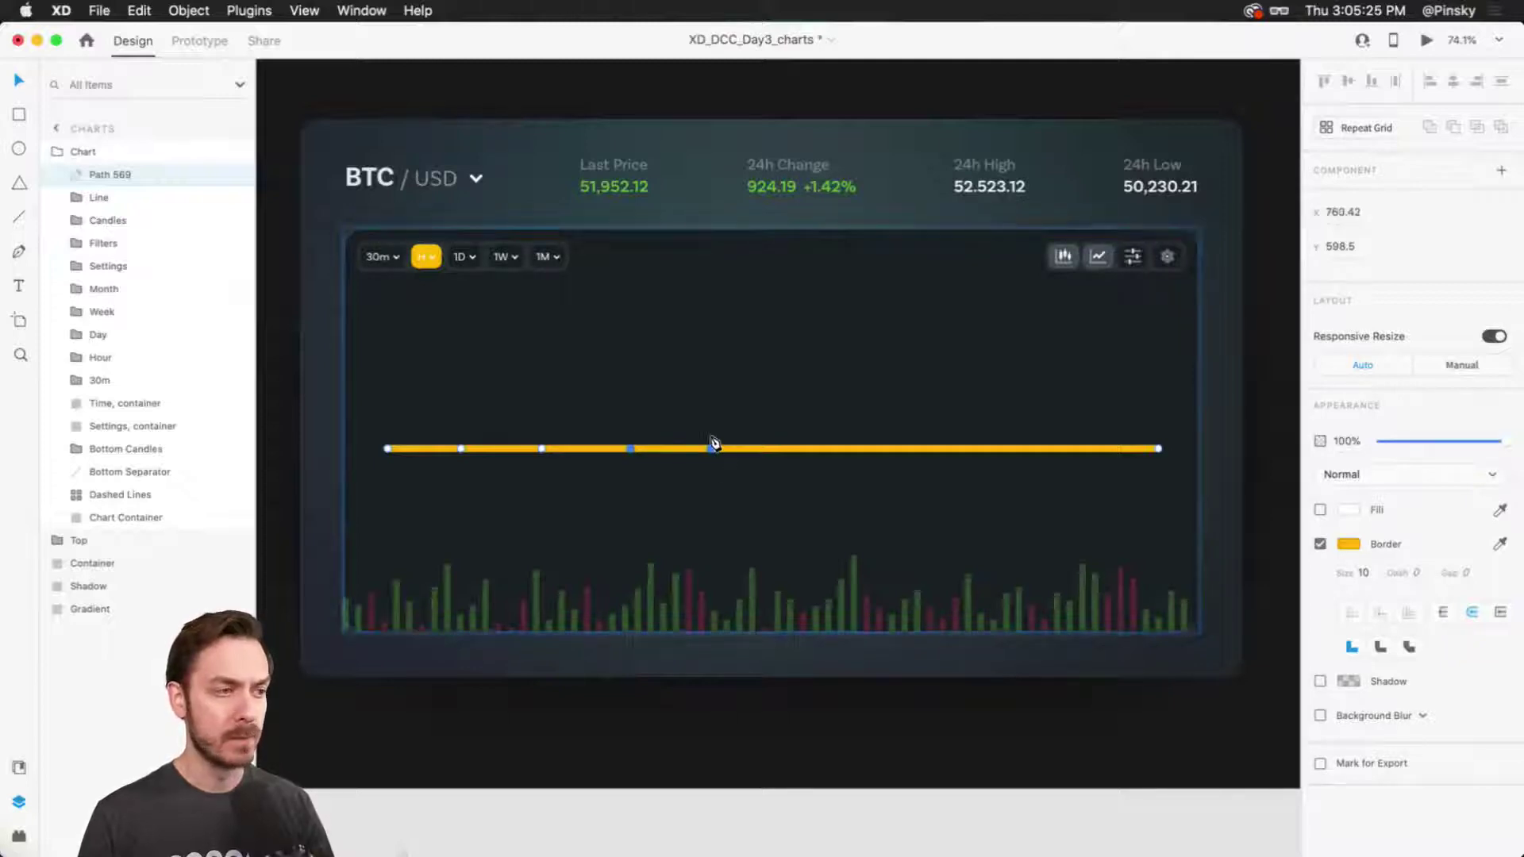
{"action": "left_click", "coordinate": [713, 449]}
{"action": "left_click", "coordinate": [793, 449]}
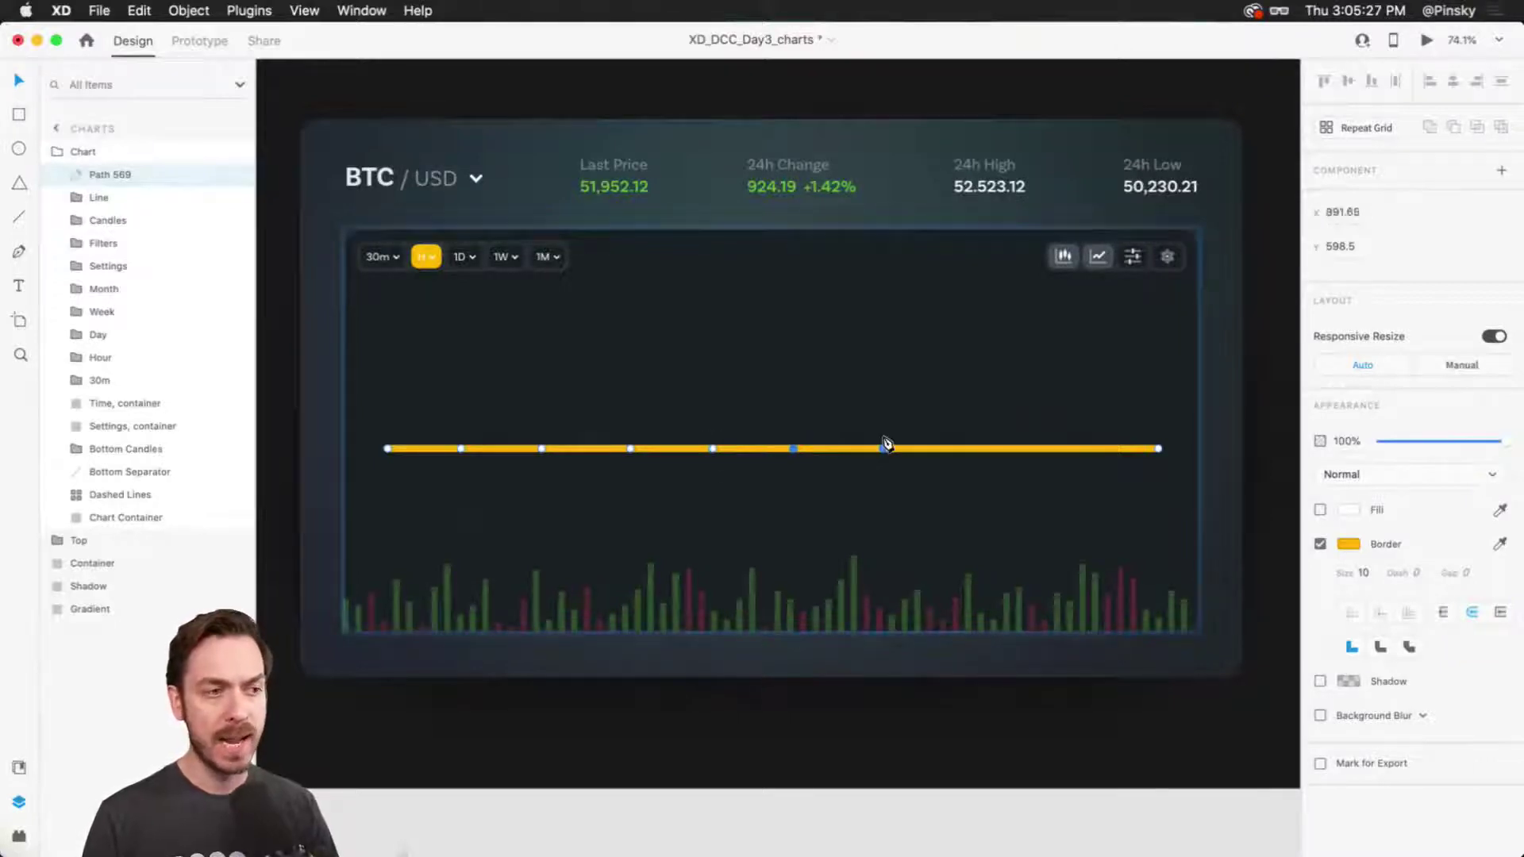
{"action": "left_click", "coordinate": [883, 448]}
{"action": "left_click", "coordinate": [965, 448]}
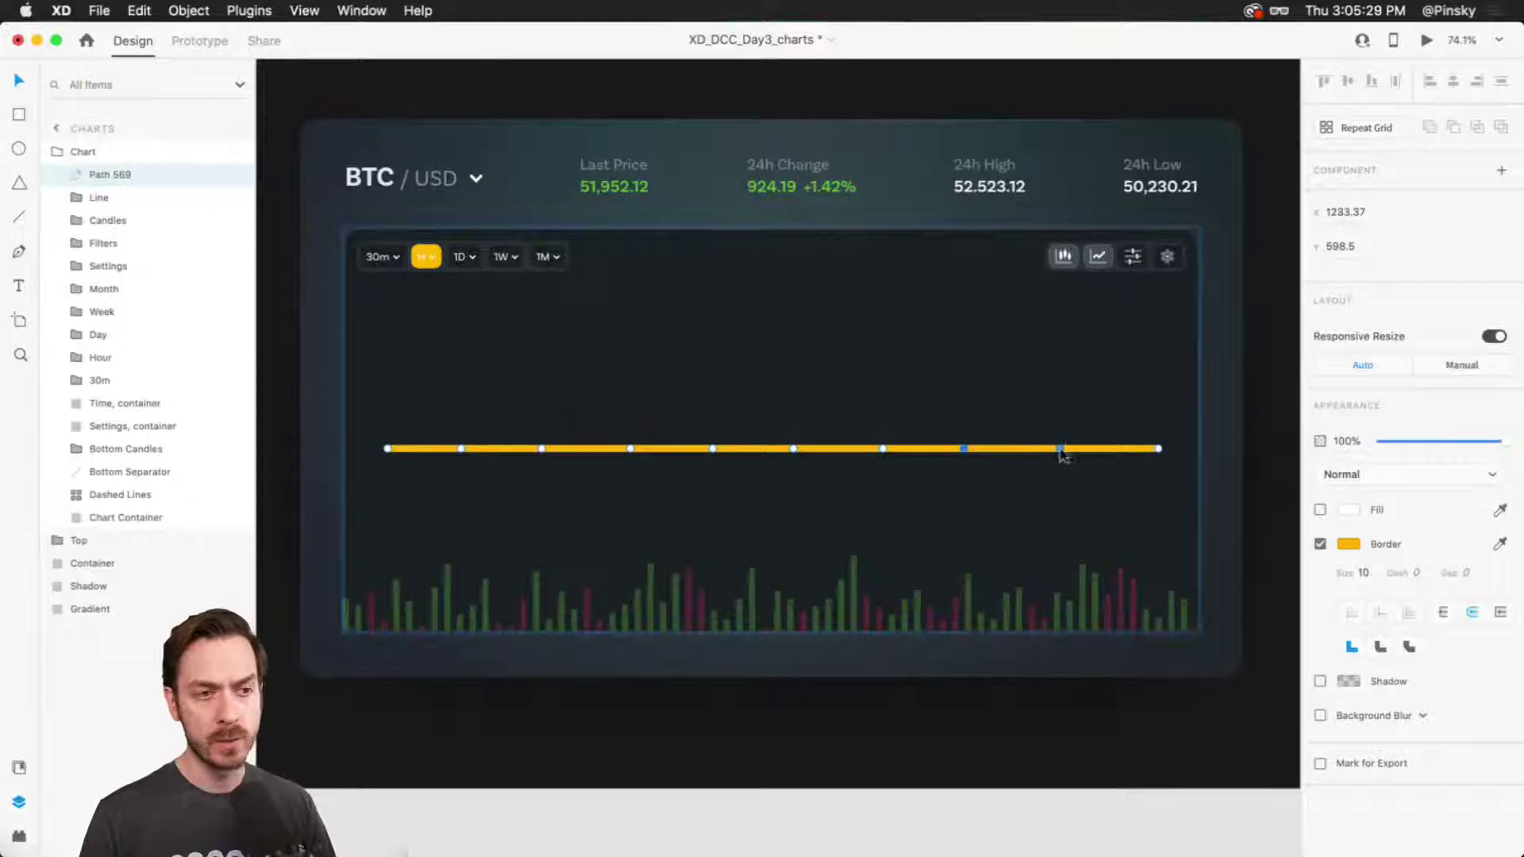
{"action": "left_click", "coordinate": [1046, 448]}
{"action": "left_click", "coordinate": [1109, 449]}
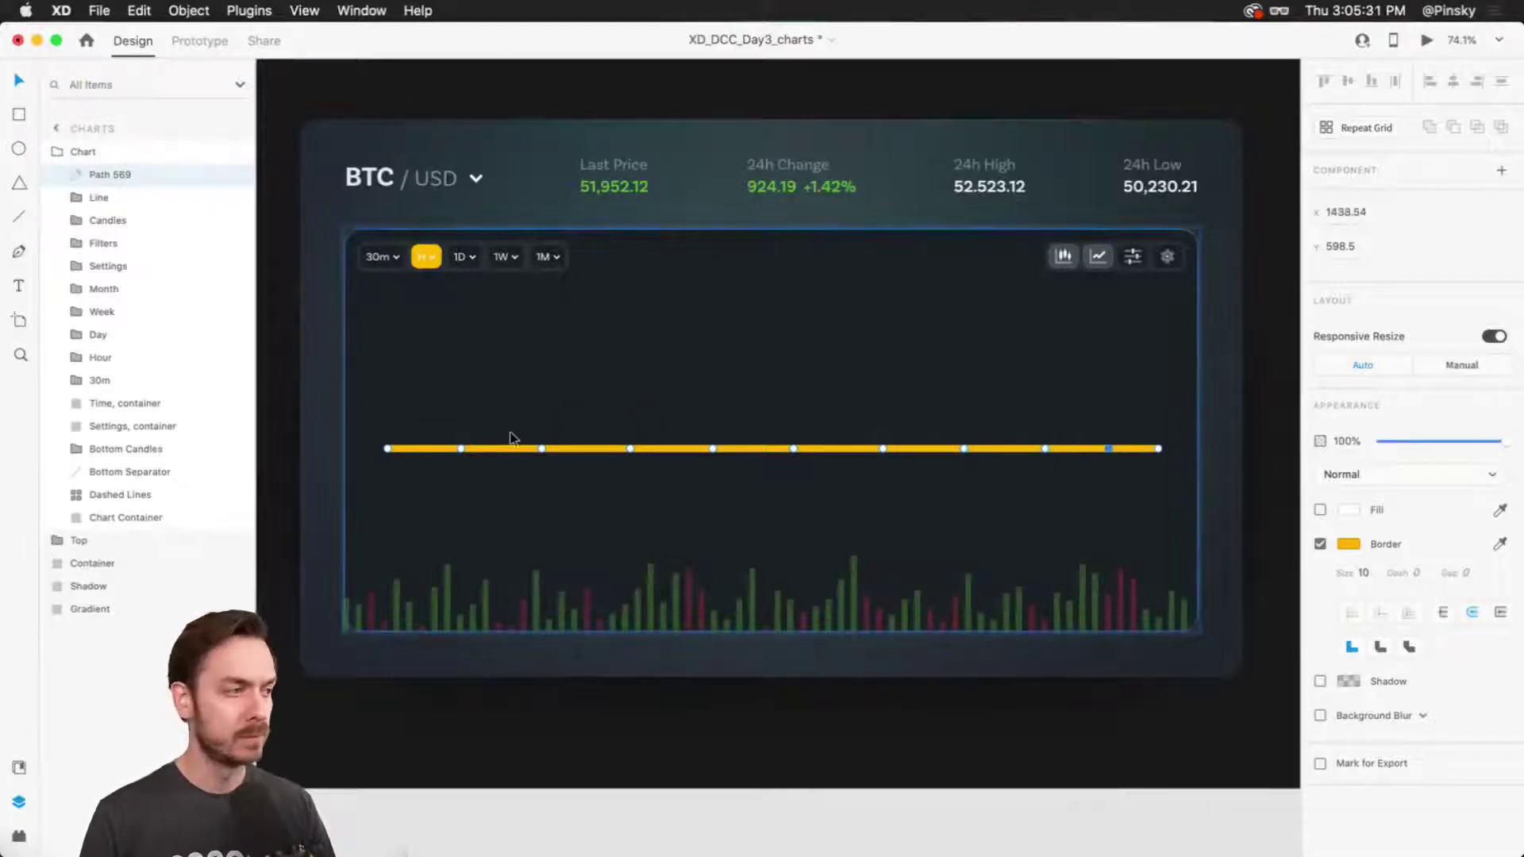
Slide the added anchor points along the line to space them more evenly between the endpoints.
{"action": "left_click_drag", "start_coordinate": [461, 449], "coordinate": [447, 450]}
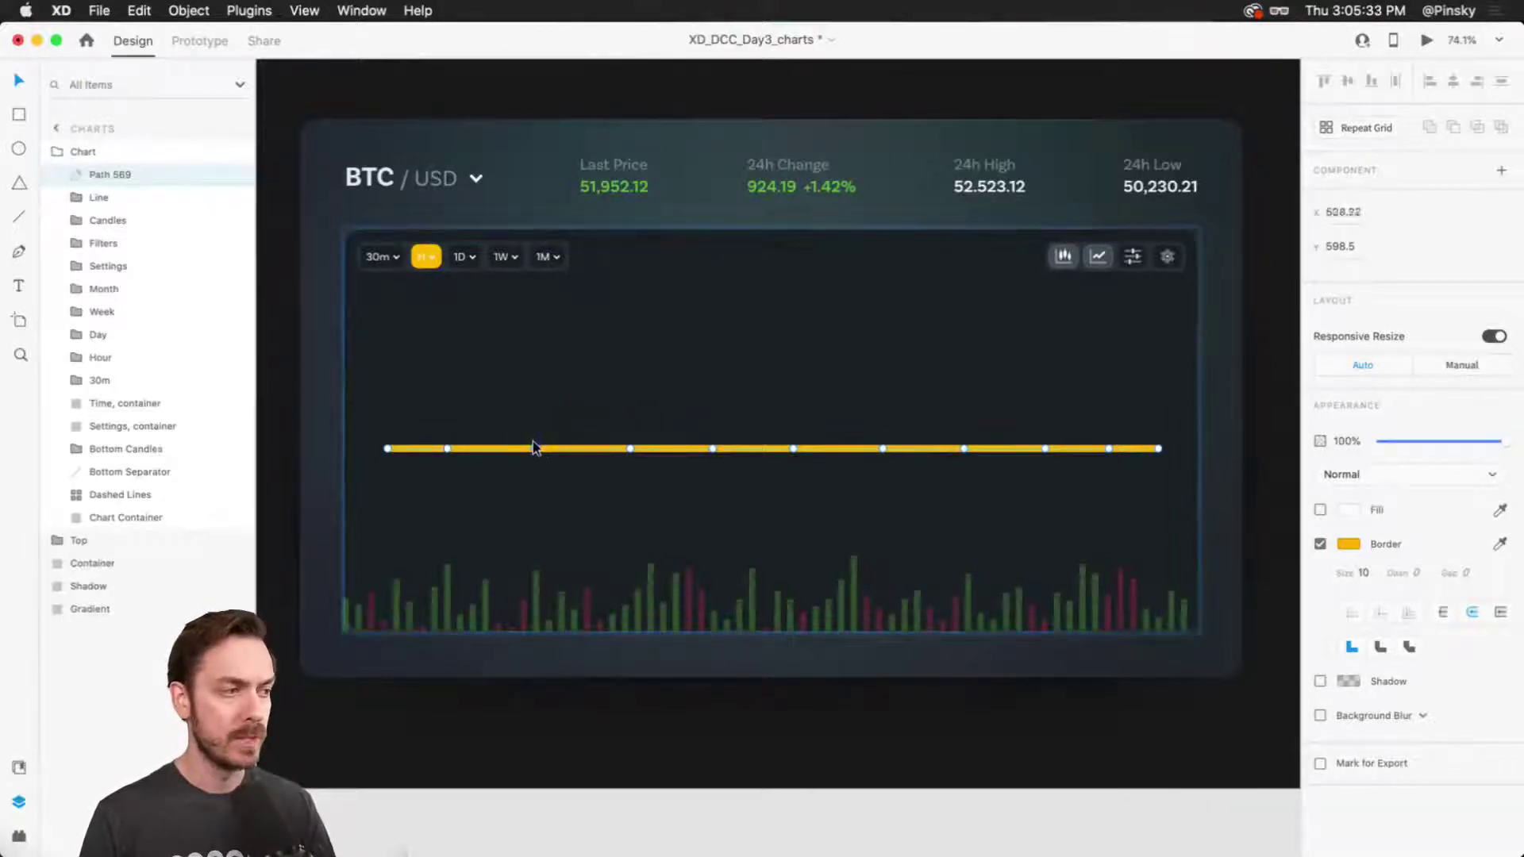
{"action": "left_click_drag", "start_coordinate": [541, 448], "coordinate": [517, 449]}
{"action": "left_click_drag", "start_coordinate": [627, 448], "coordinate": [606, 449]}
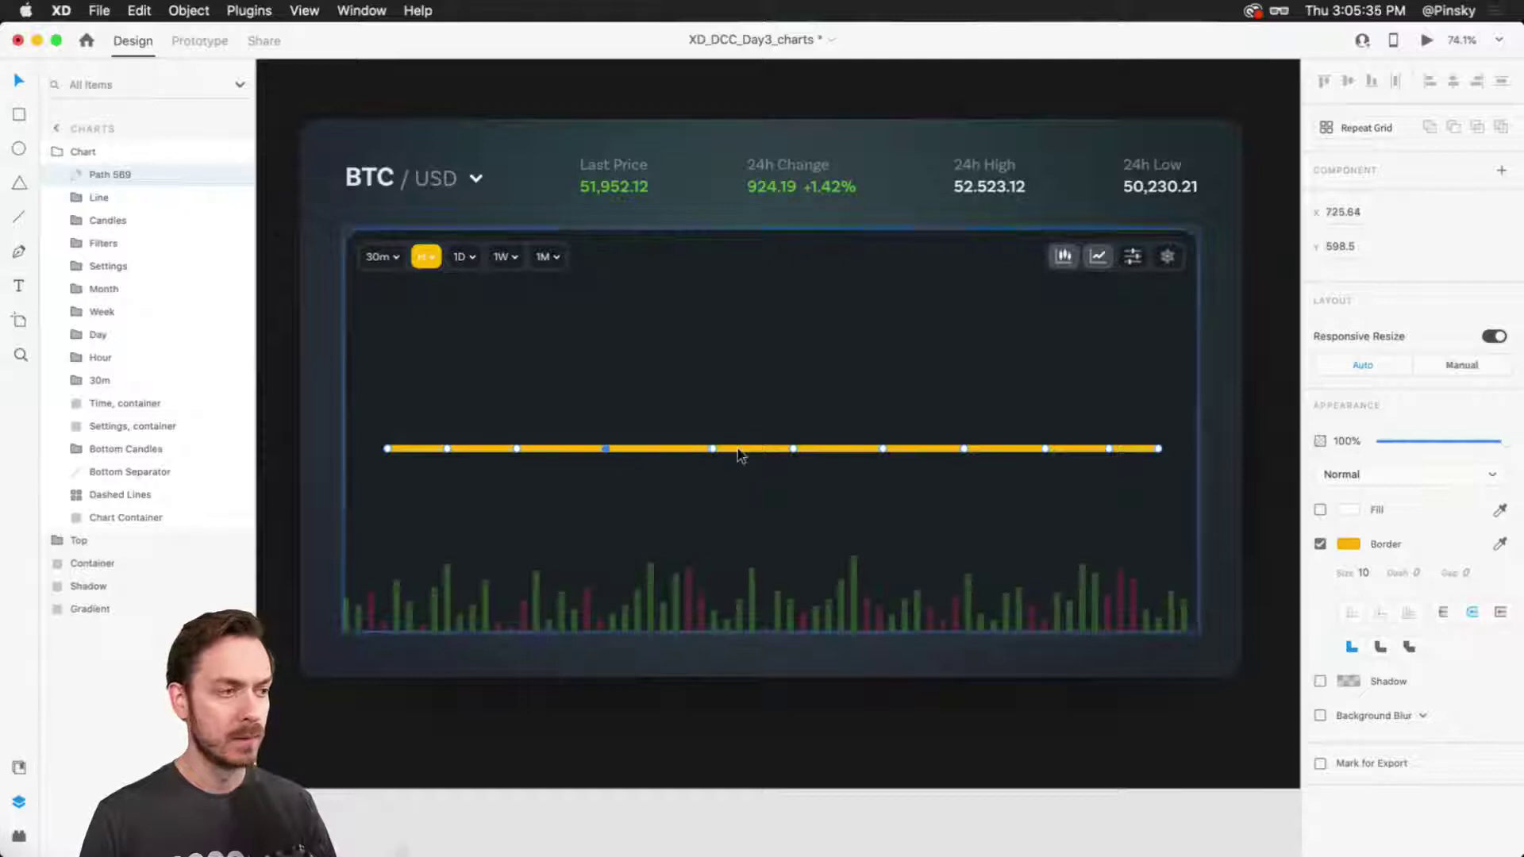
{"action": "left_click_drag", "start_coordinate": [713, 449], "coordinate": [693, 450]}
{"action": "left_click_drag", "start_coordinate": [793, 449], "coordinate": [778, 449]}
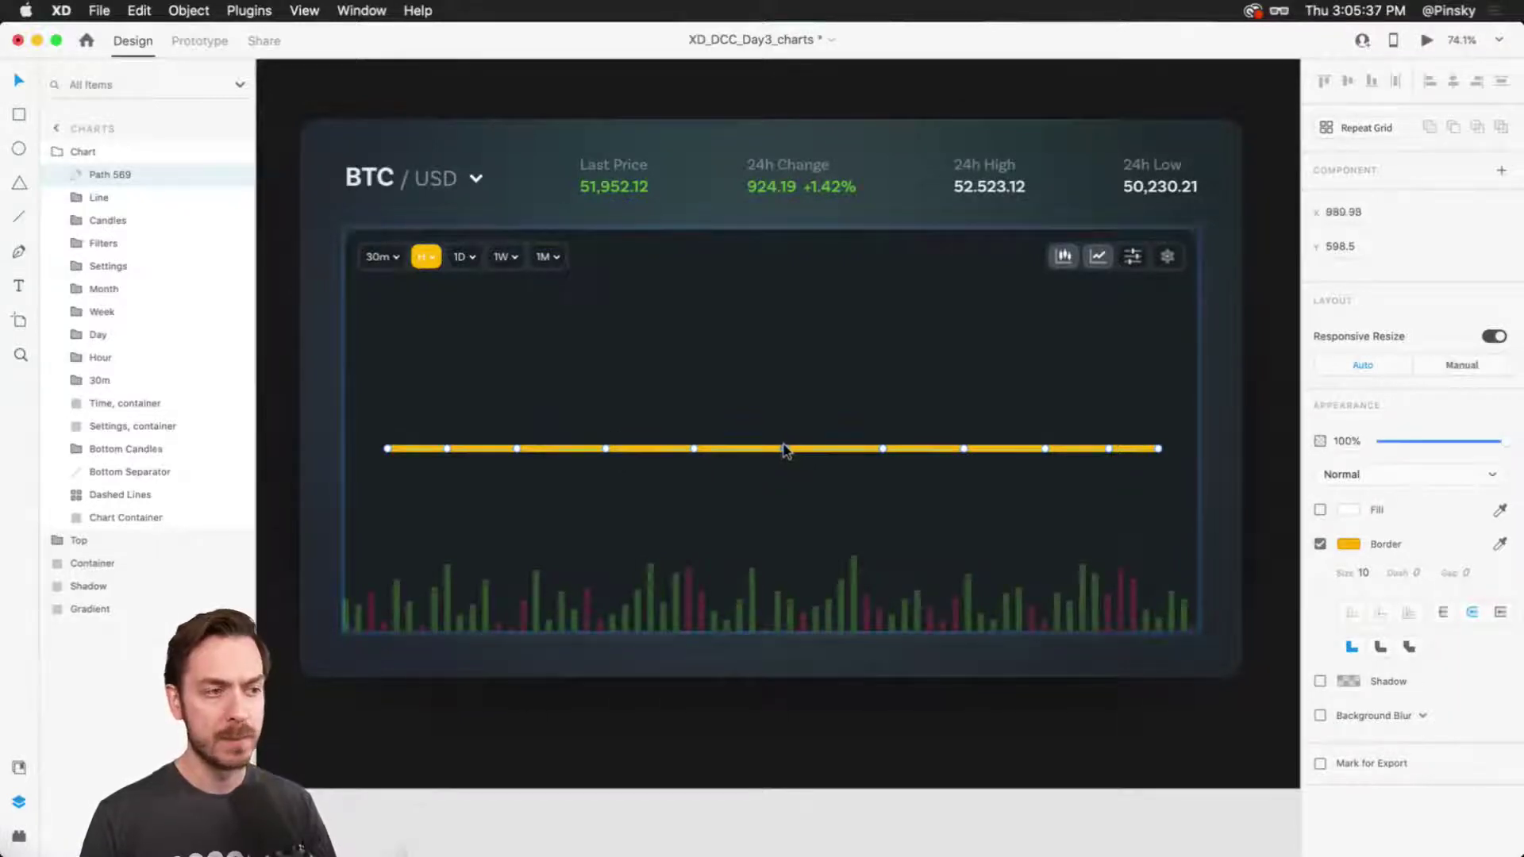
{"action": "left_click_drag", "start_coordinate": [883, 449], "coordinate": [863, 449]}
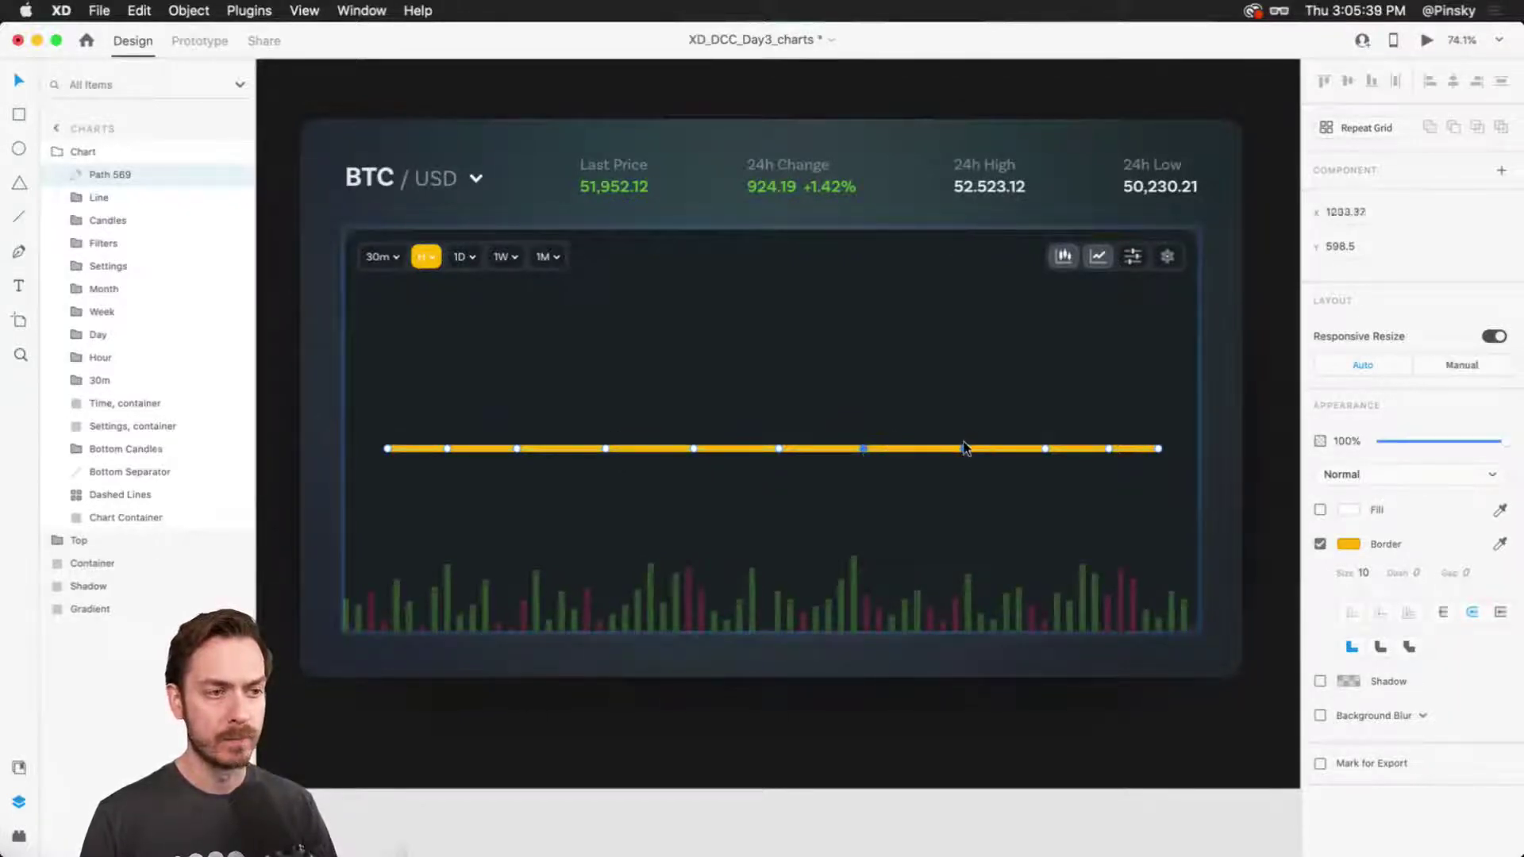
{"action": "left_click_drag", "start_coordinate": [964, 448], "coordinate": [1089, 450]}
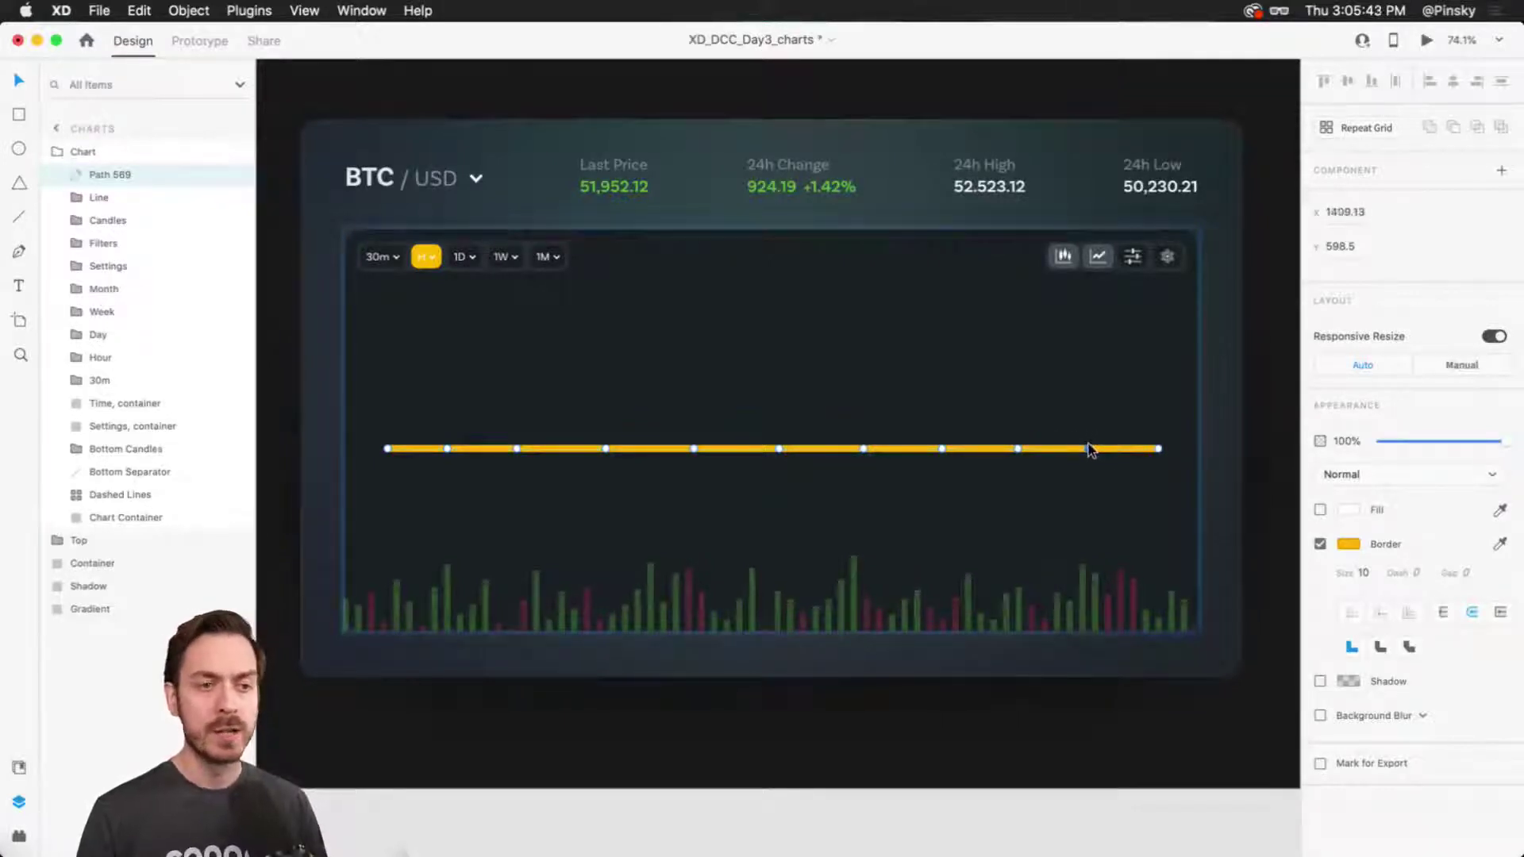
Try adding a vertical guide across the chart near the line's second anchor point, and undo the guide.
{"action": "scroll", "coordinate": [969, 453], "scroll_direction": "down", "scroll_amount": 1}
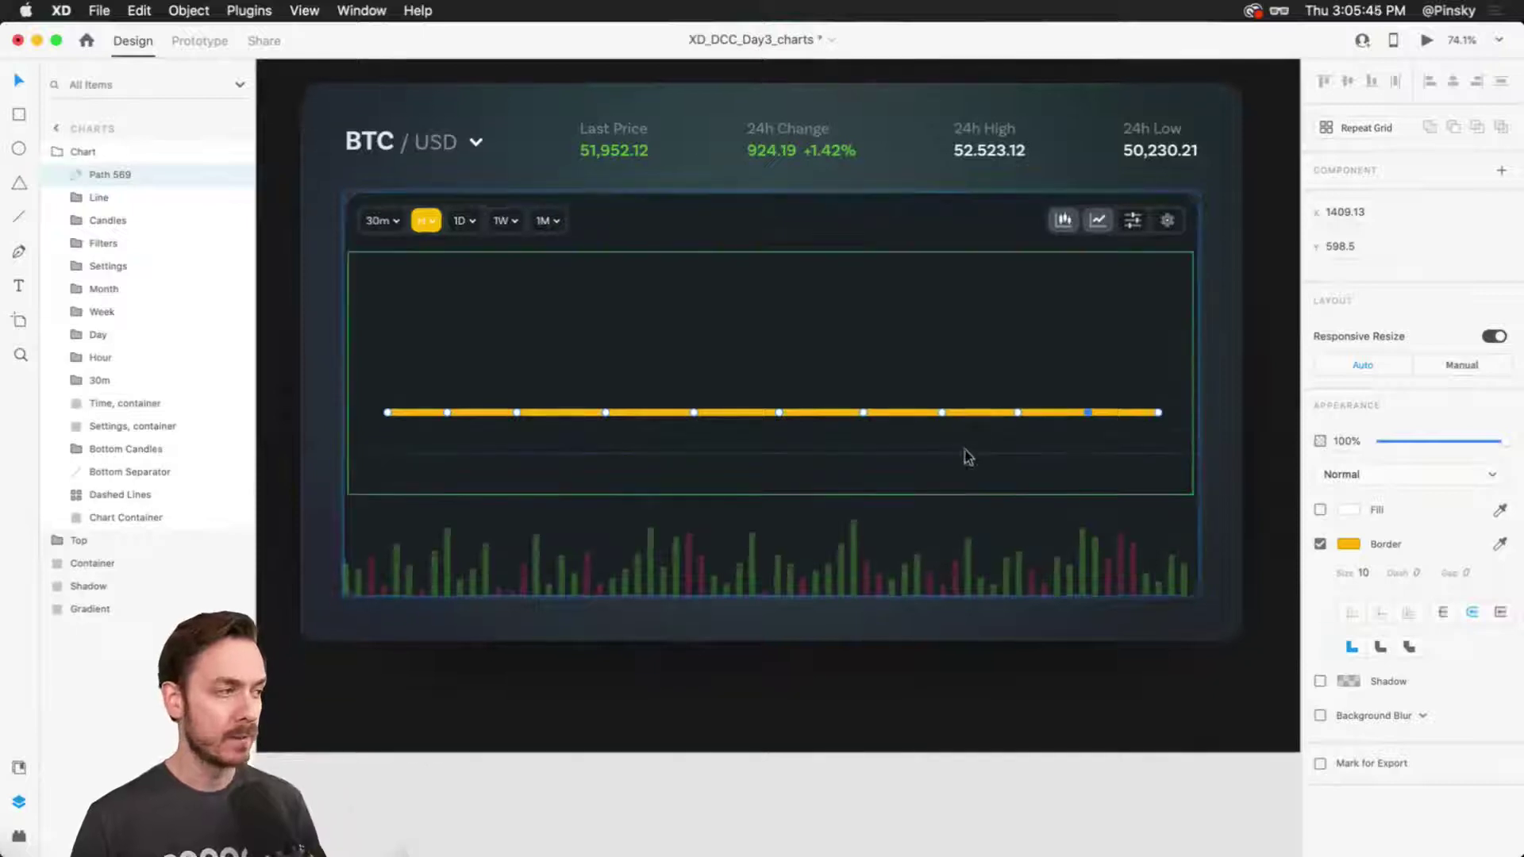
{"action": "scroll", "coordinate": [698, 429], "scroll_direction": "left", "scroll_amount": 5}
{"action": "key", "text": "super+shift+apostrophe"}
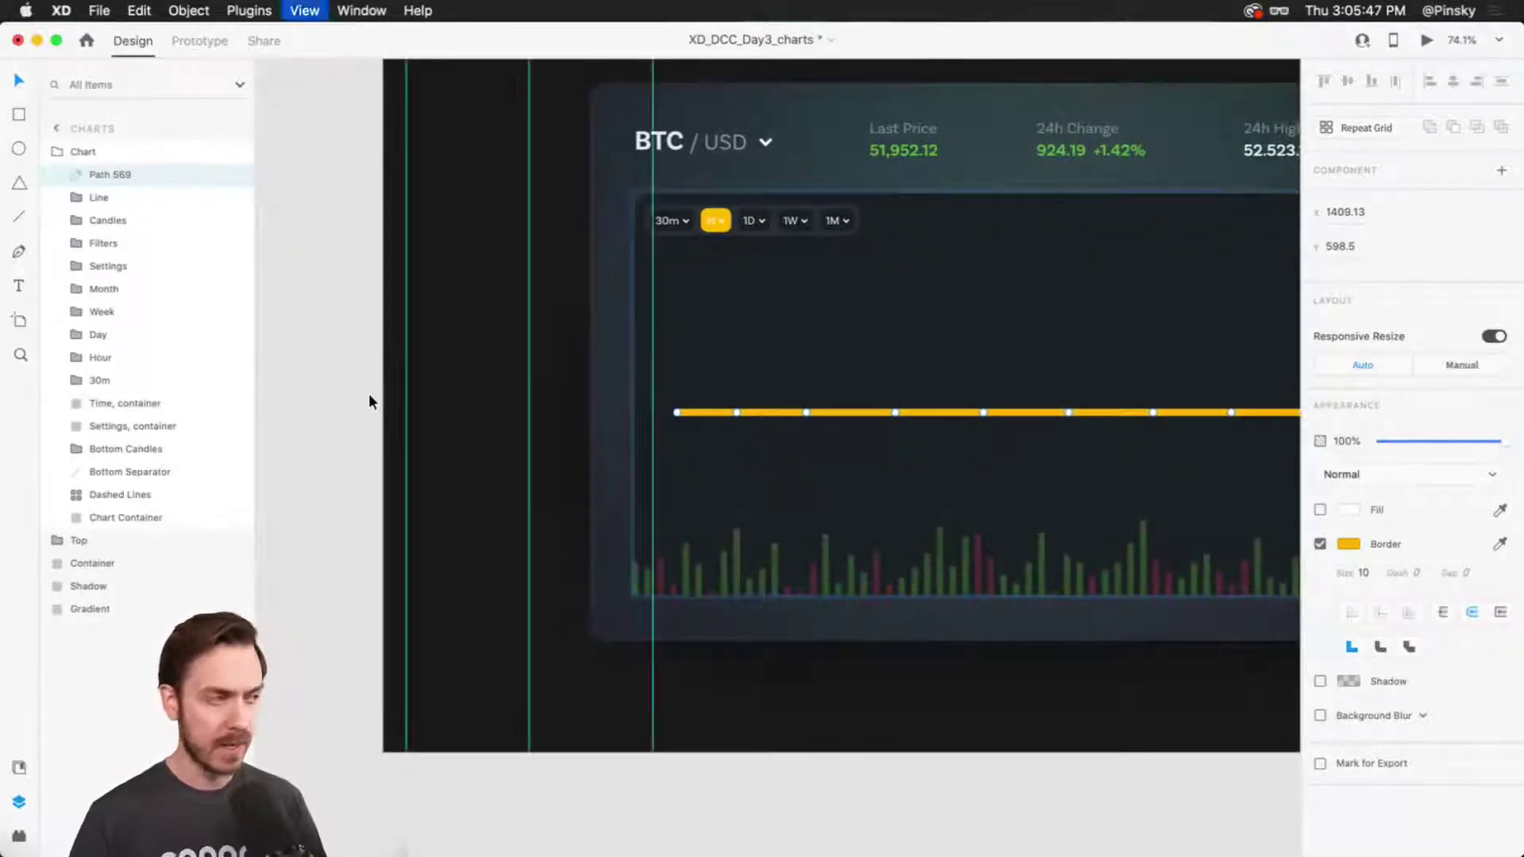
{"action": "left_click_drag", "start_coordinate": [384, 394], "coordinate": [754, 401]}
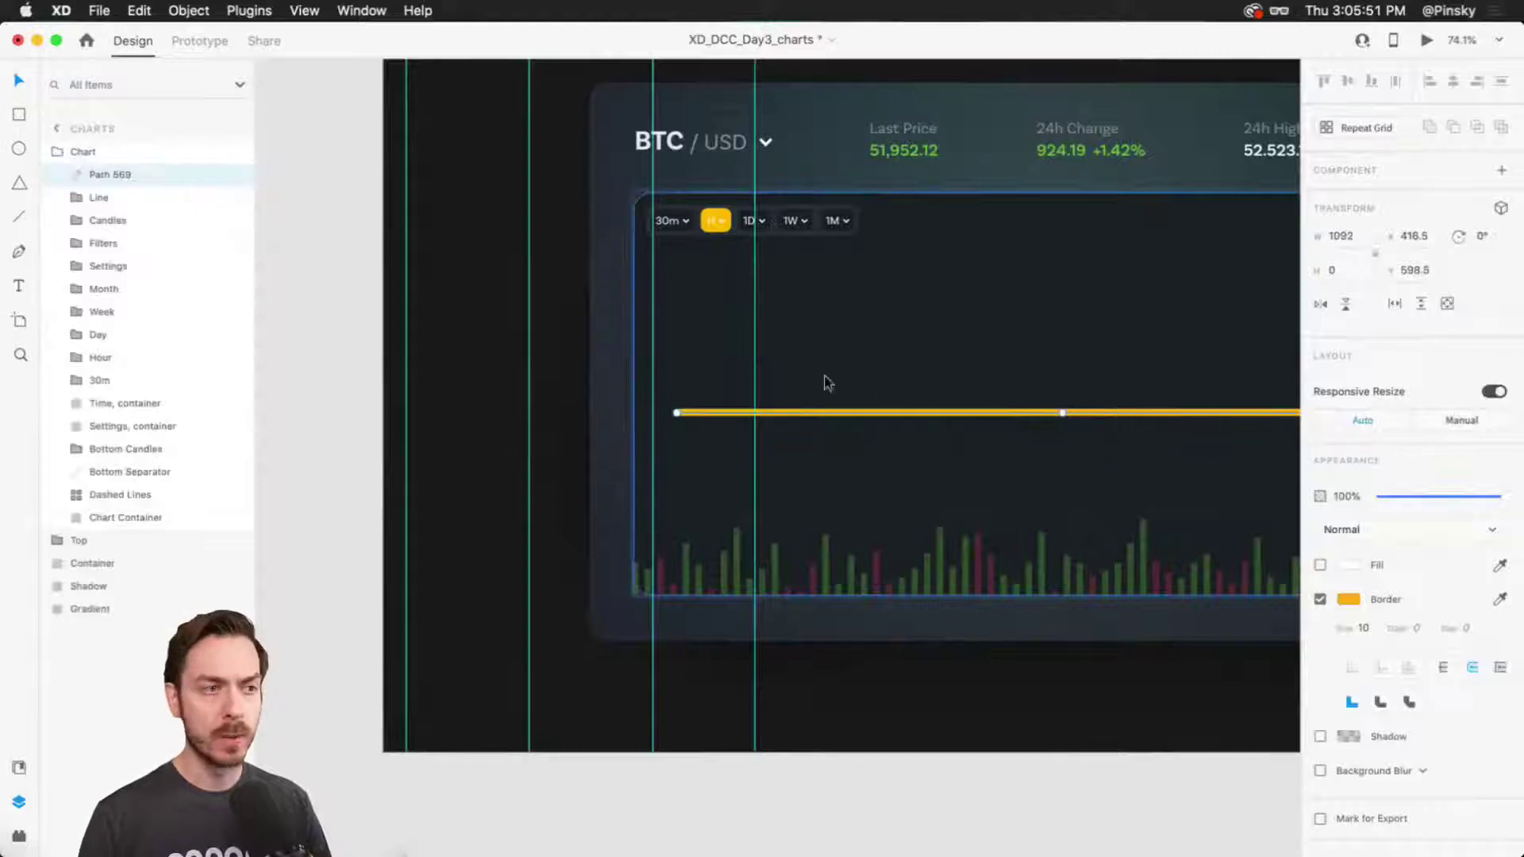
{"action": "key", "text": "super+z"}
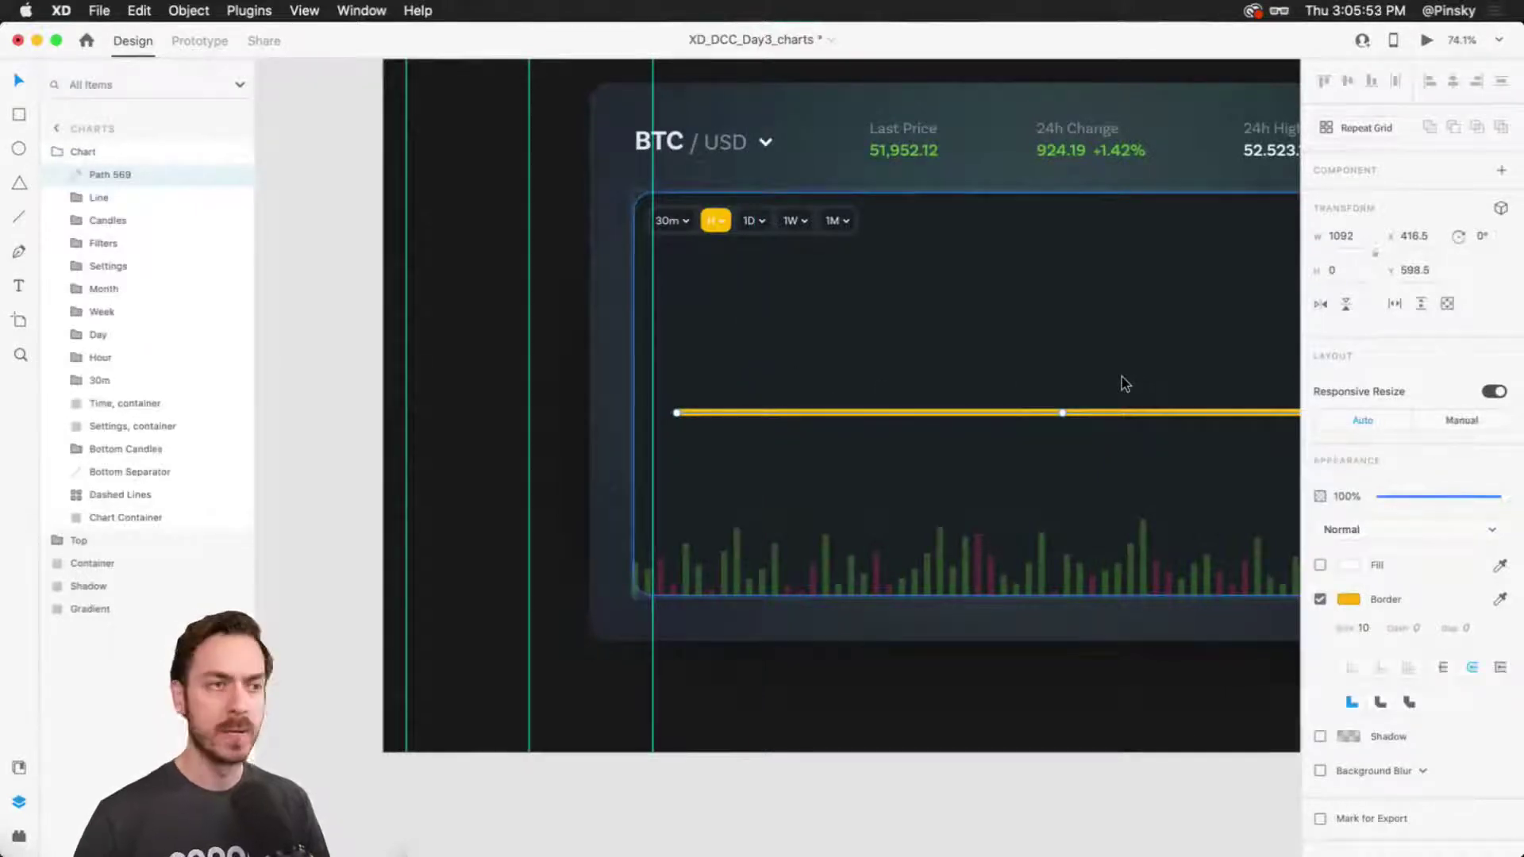
Try a layout grid with 12 columns and a gutter width of 0 on the Charts artboard, and switch it off again.
{"action": "scroll", "coordinate": [1125, 384], "scroll_direction": "down", "scroll_amount": 5}
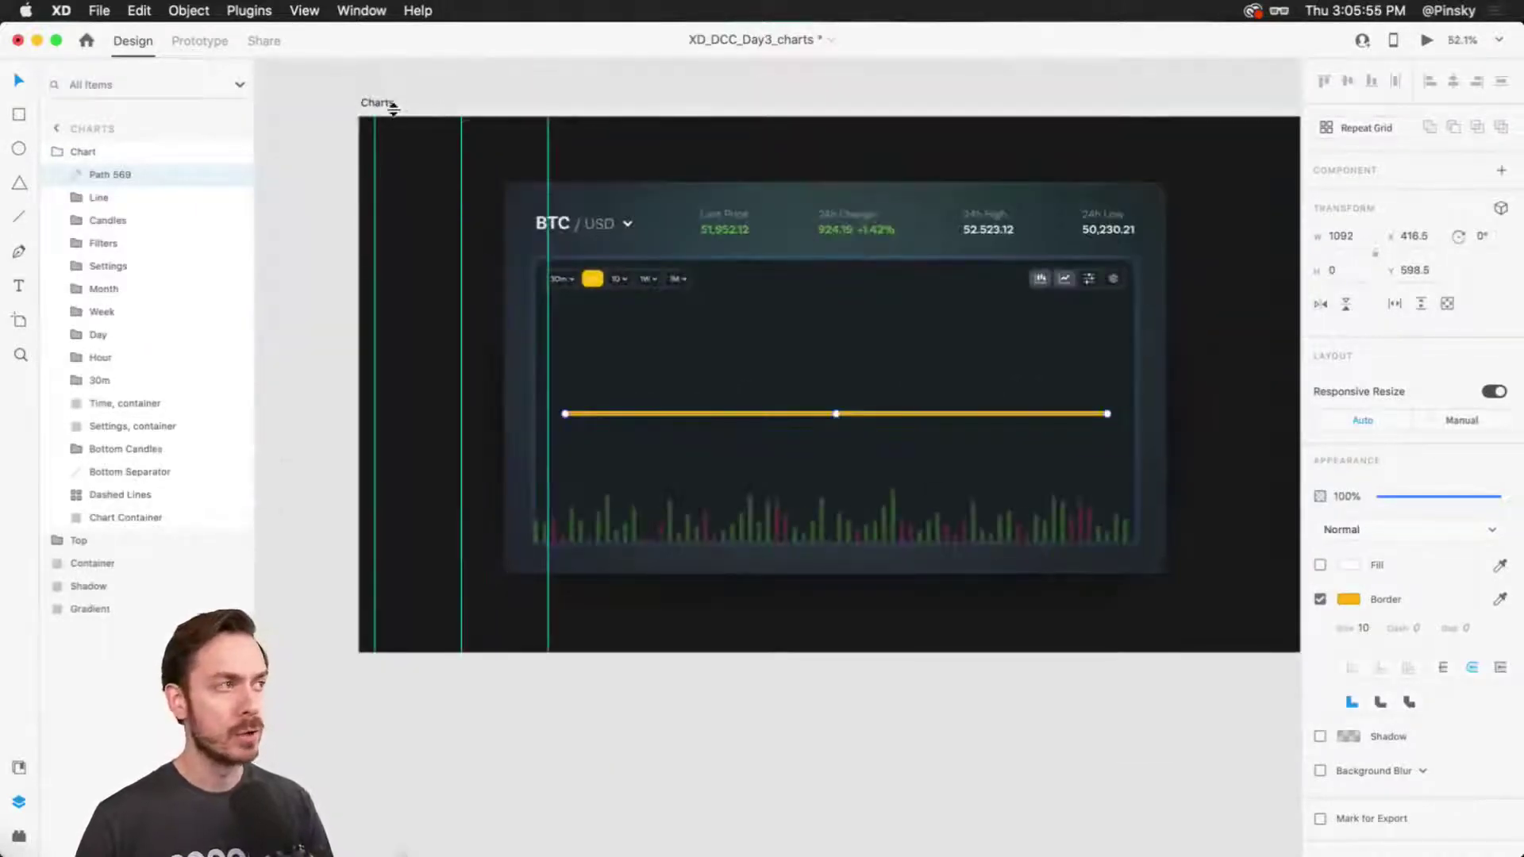
{"action": "left_click", "coordinate": [381, 102]}
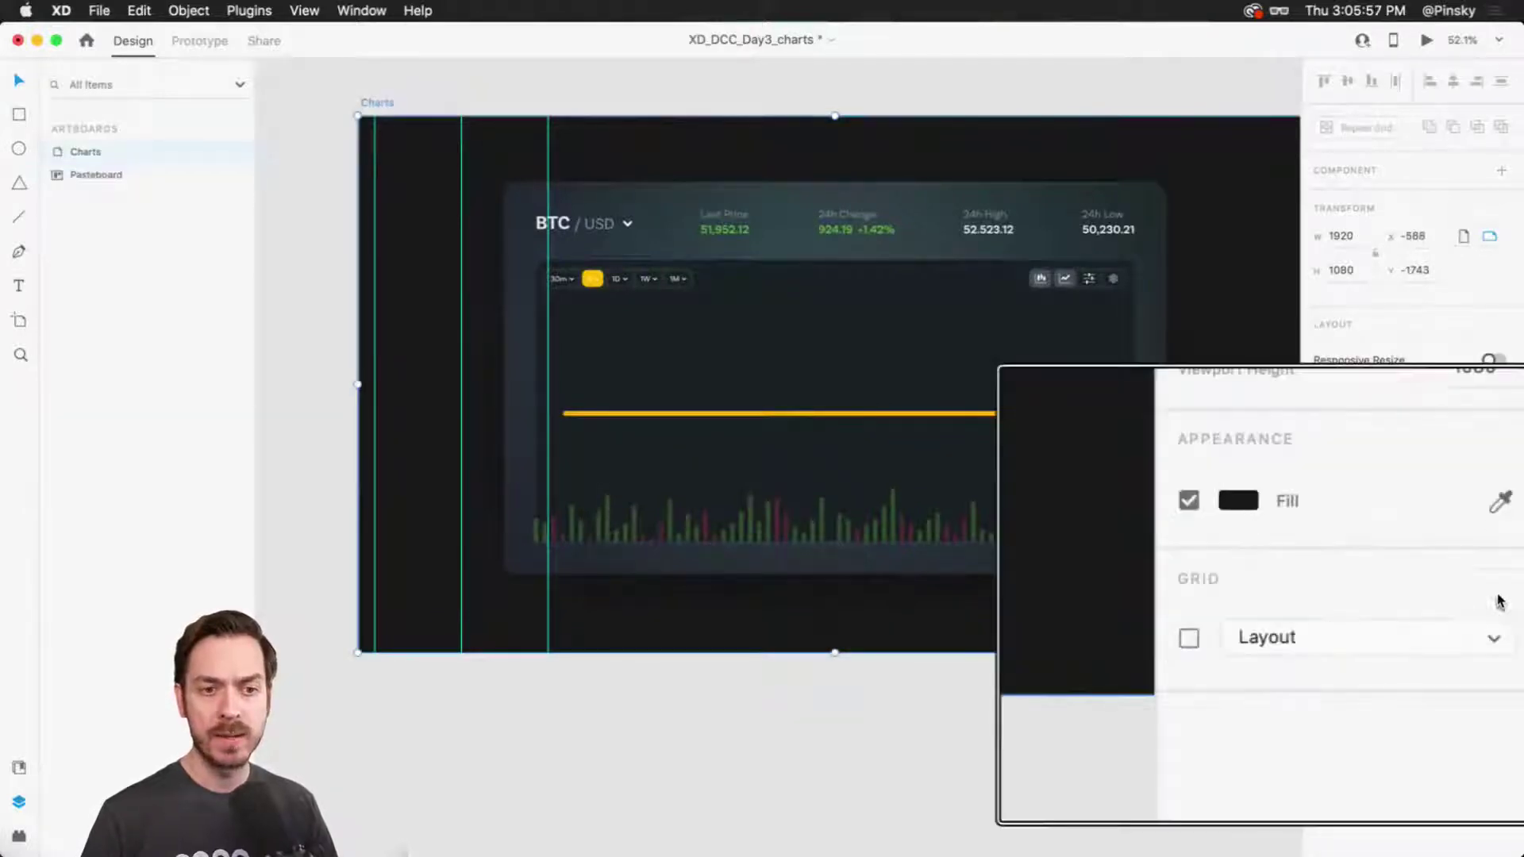
{"action": "left_click", "coordinate": [1496, 627]}
{"action": "left_click", "coordinate": [1402, 641]}
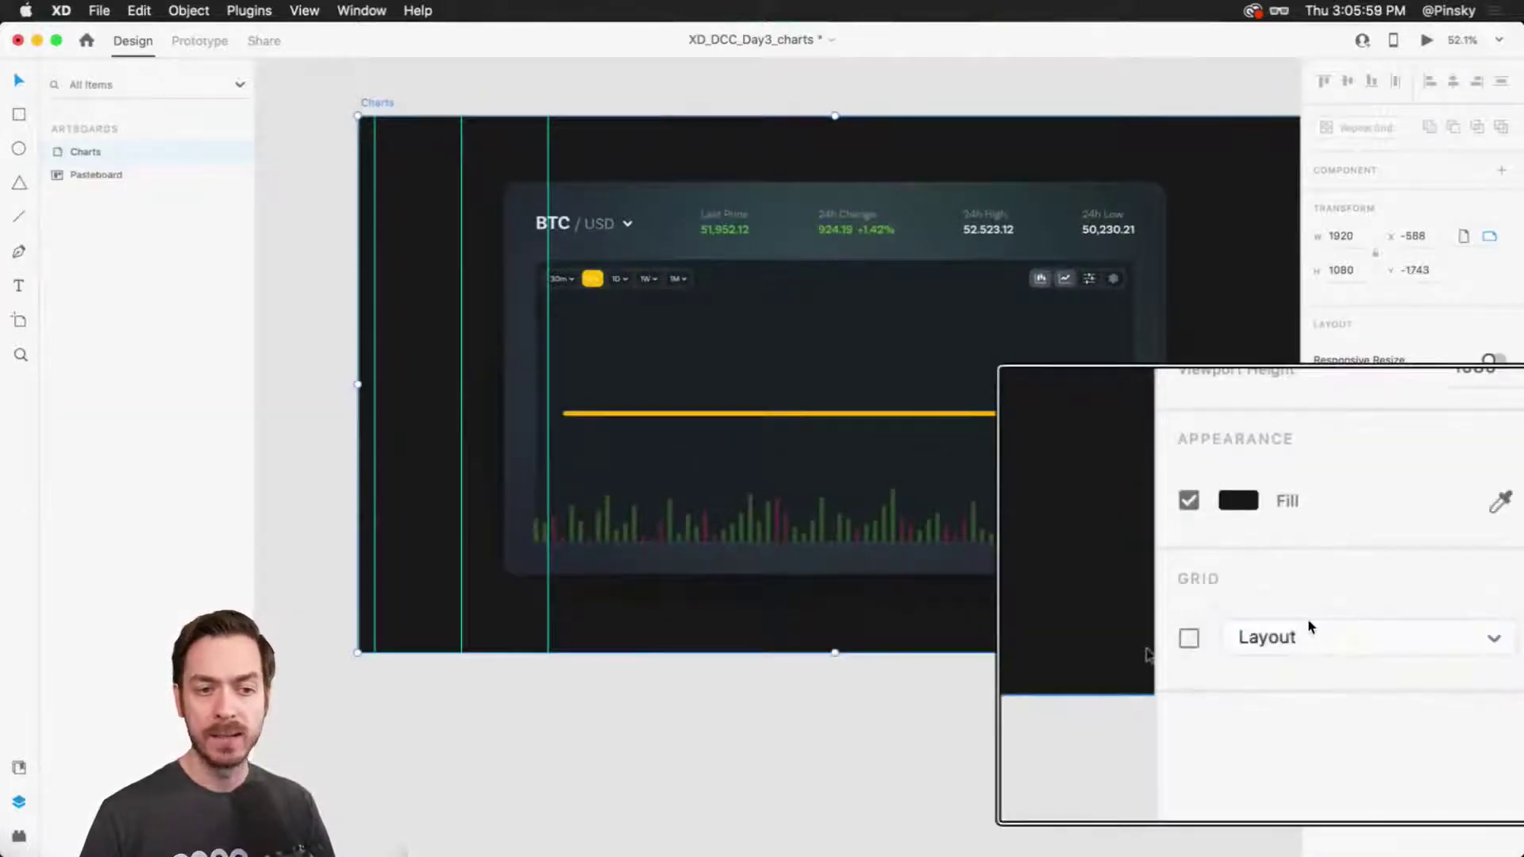
{"action": "left_click", "coordinate": [1320, 620]}
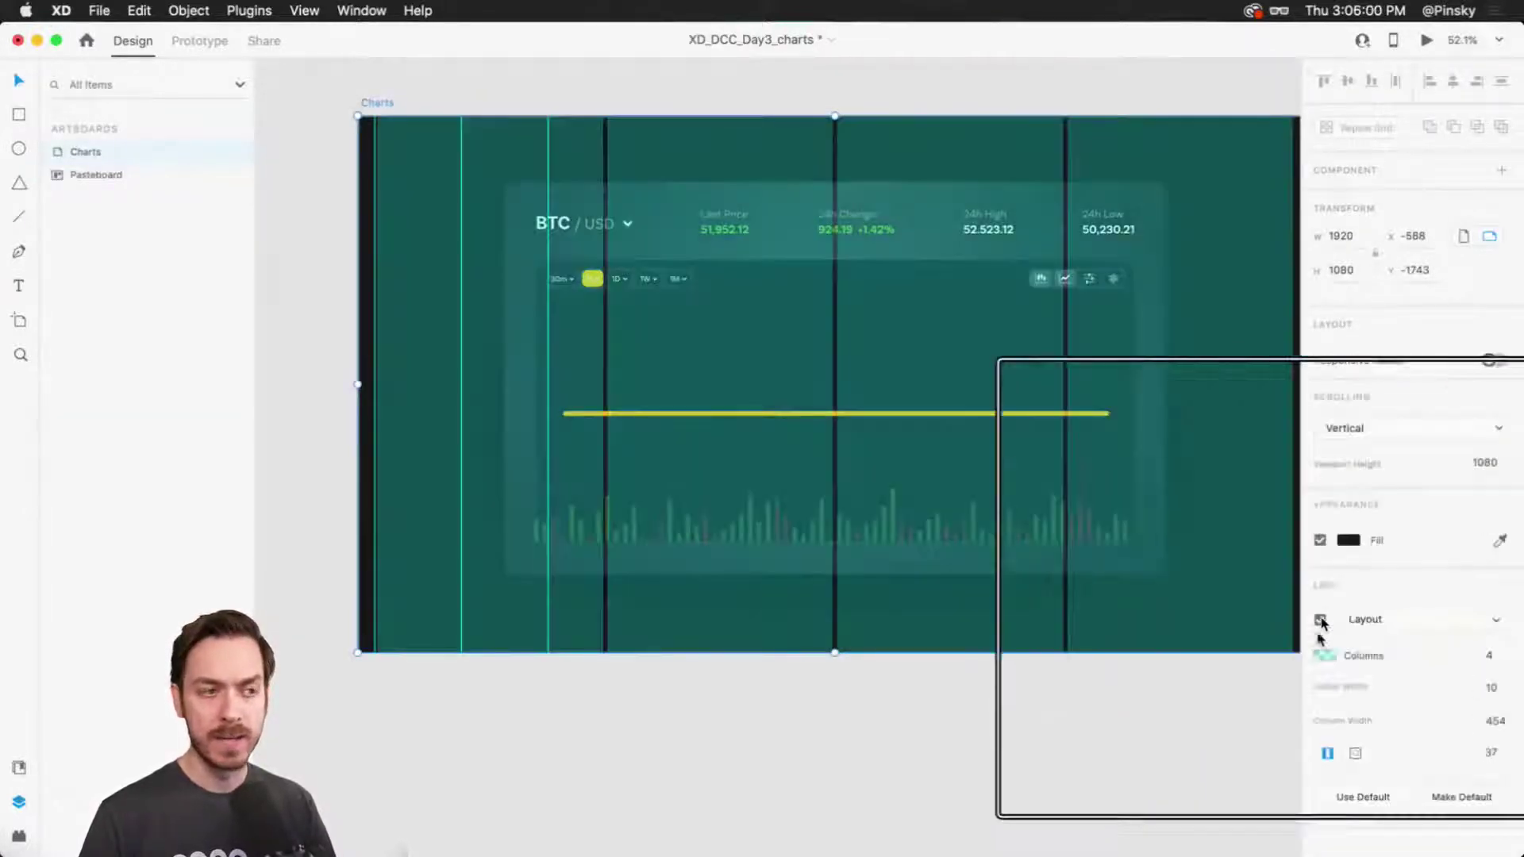
{"action": "left_click", "coordinate": [1494, 659]}
{"action": "type", "text": "12"}
{"action": "key", "text": "Return"}
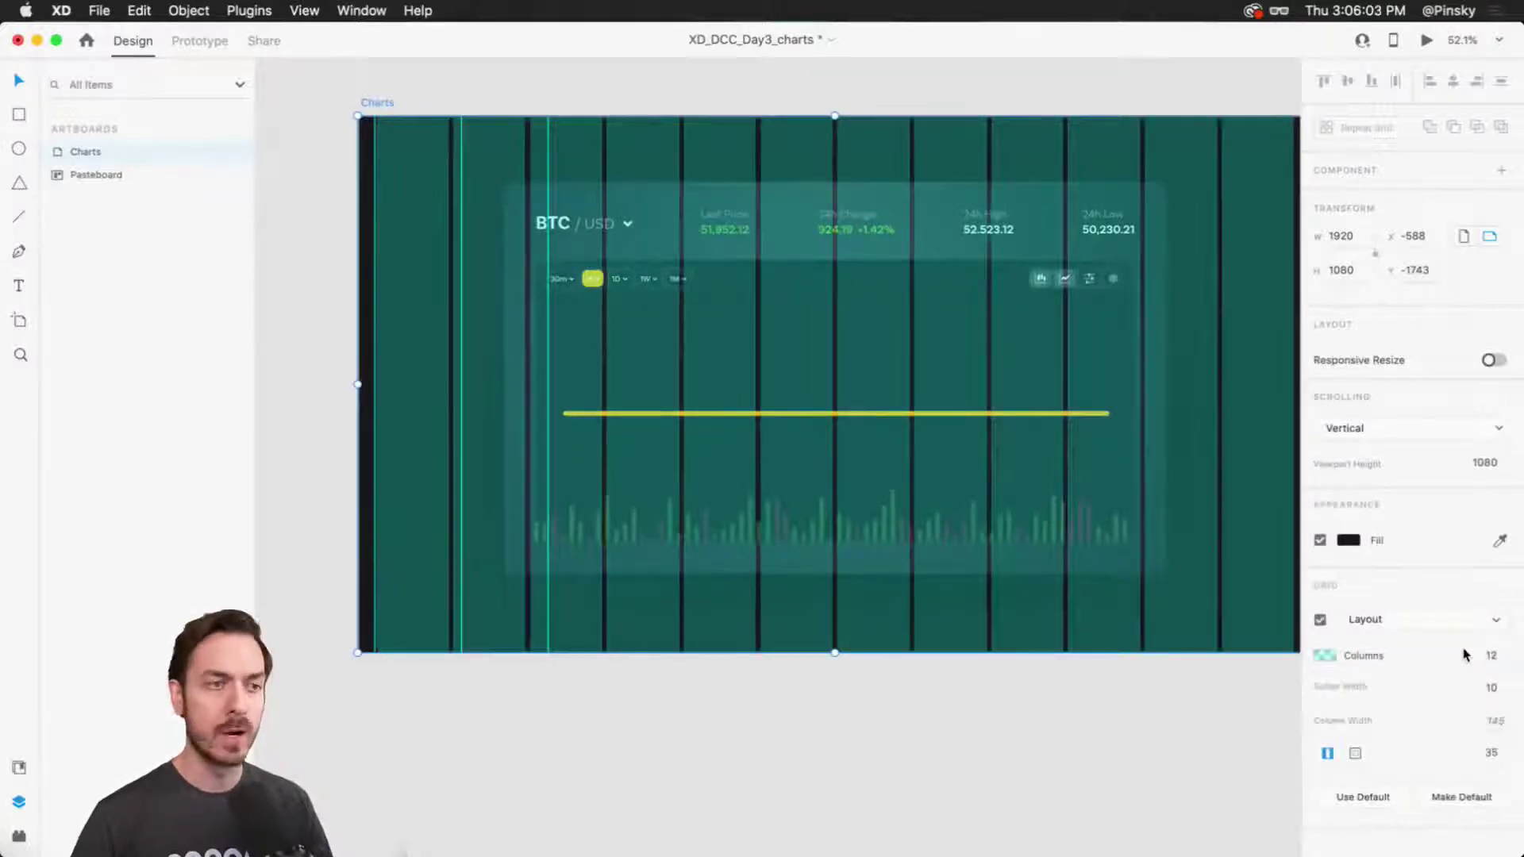
{"action": "left_click", "coordinate": [1497, 691]}
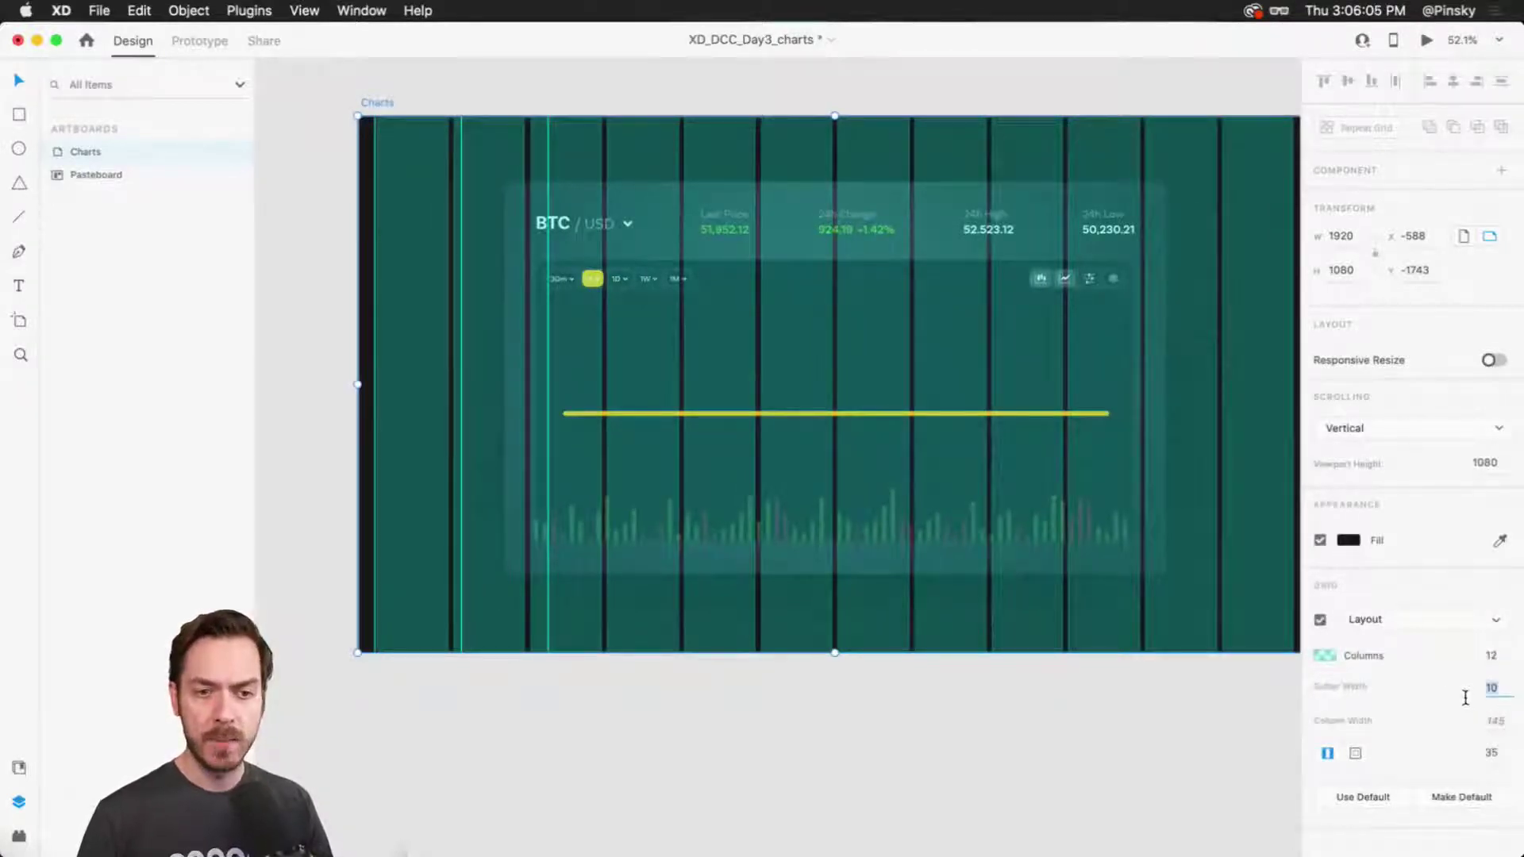
{"action": "type", "text": "0"}
{"action": "key", "text": "Return"}
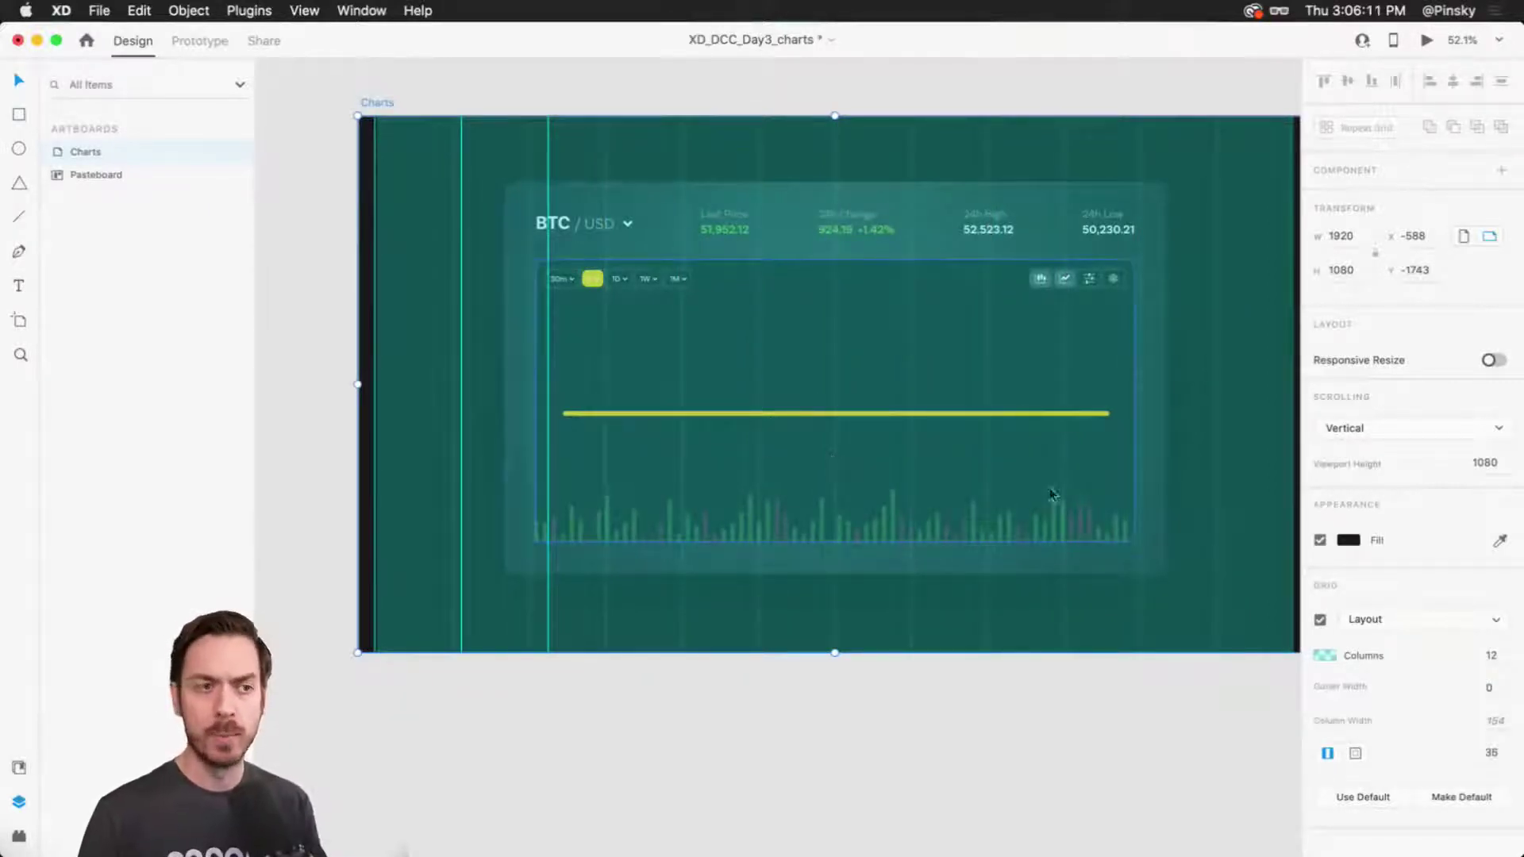
{"action": "left_click", "coordinate": [1319, 620]}
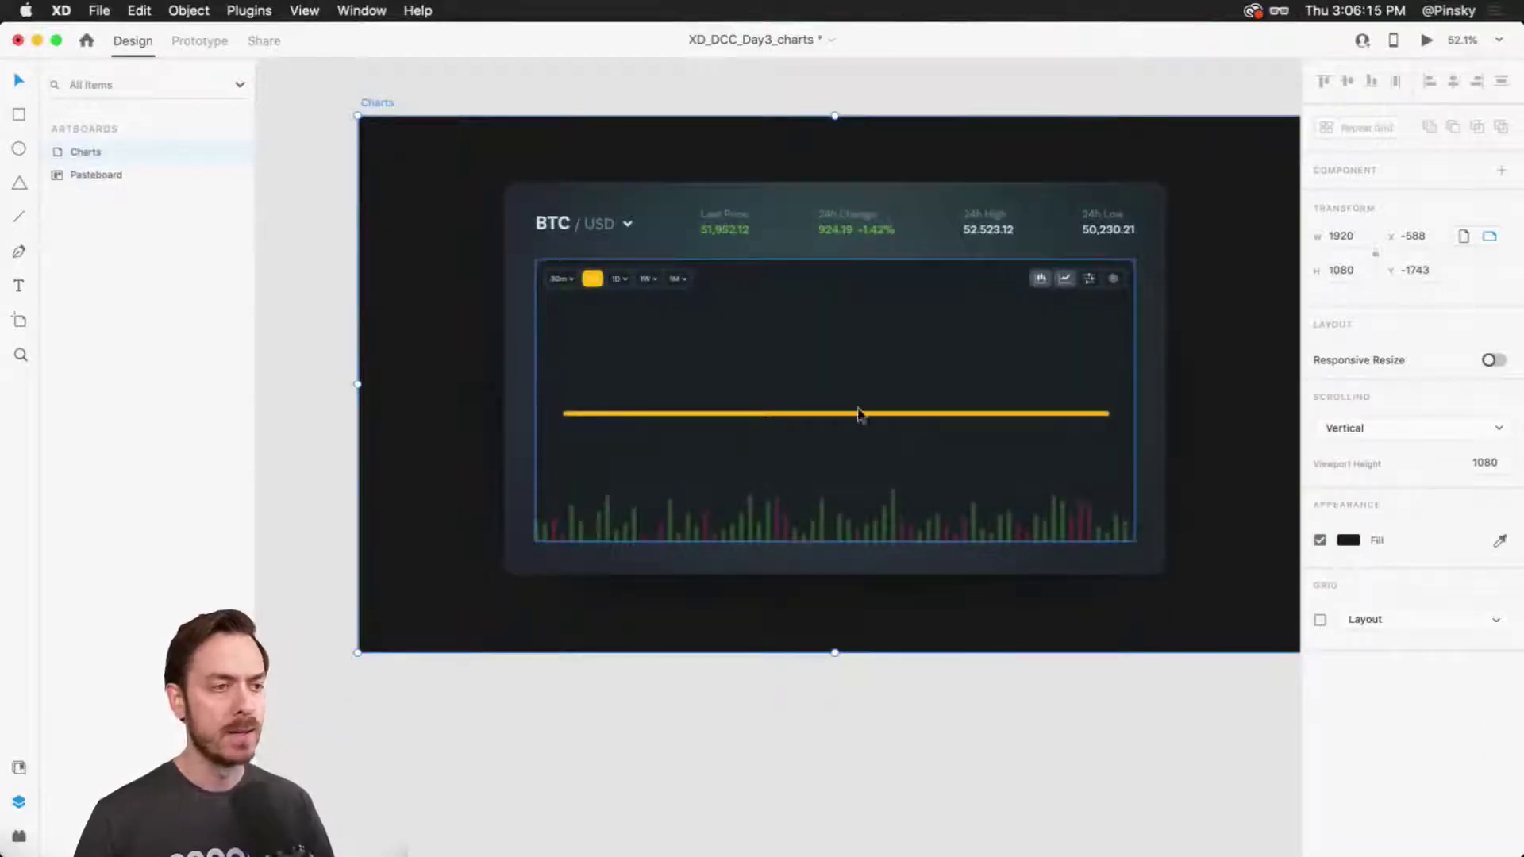
Reopen the orange line's path for anchor point editing.
{"action": "scroll", "coordinate": [861, 414], "scroll_direction": "up", "scroll_amount": 5}
{"action": "double_click", "coordinate": [823, 403]}
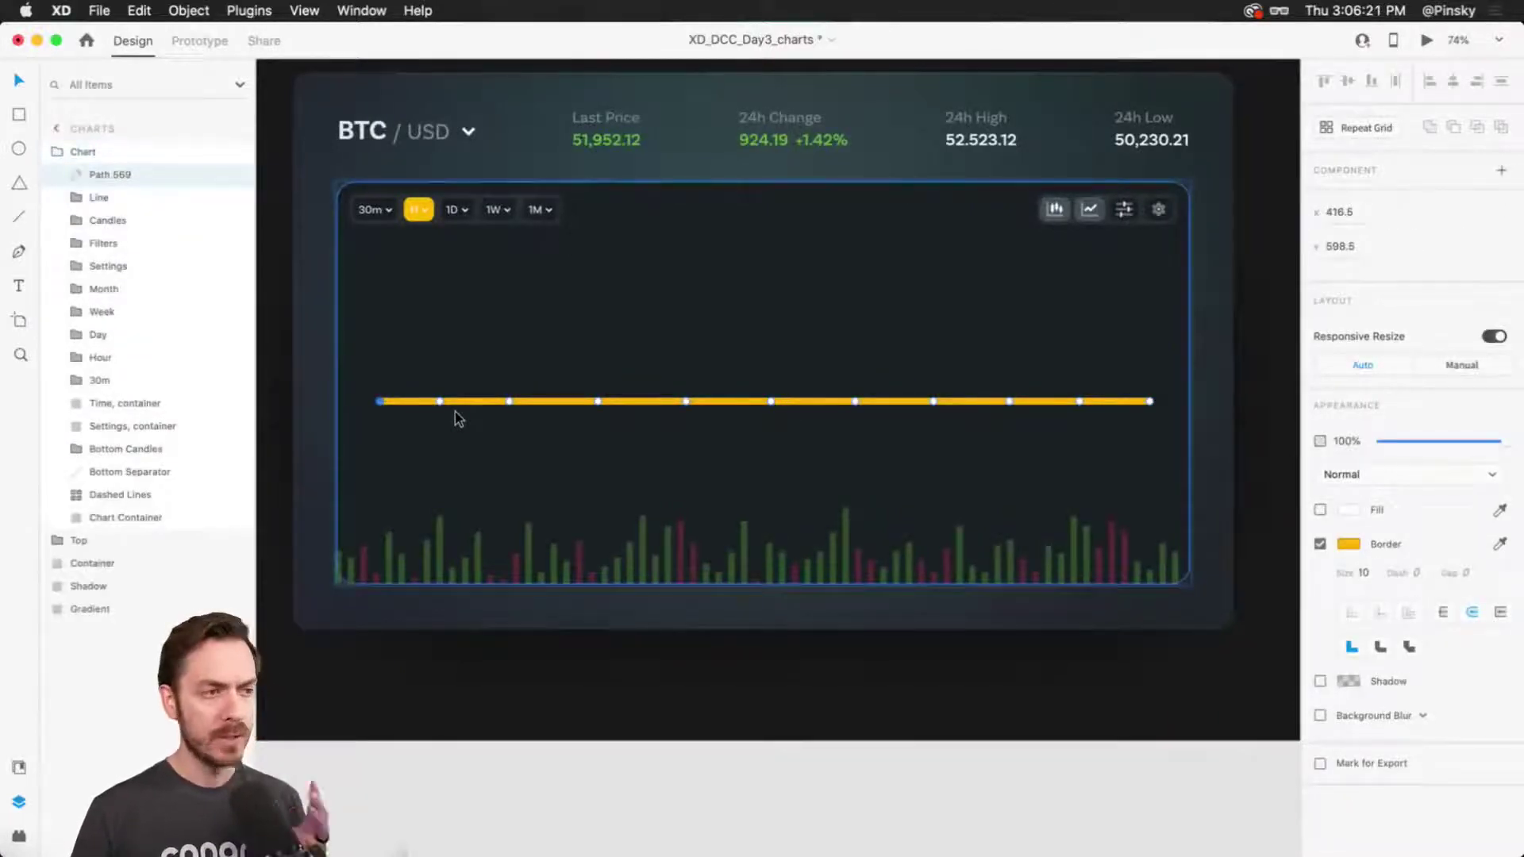
Try moving the line's second anchor point up into a peak, and undo the move.
{"action": "left_click_drag", "start_coordinate": [441, 402], "coordinate": [438, 449]}
{"action": "left_click_drag", "start_coordinate": [432, 500], "coordinate": [443, 359]}
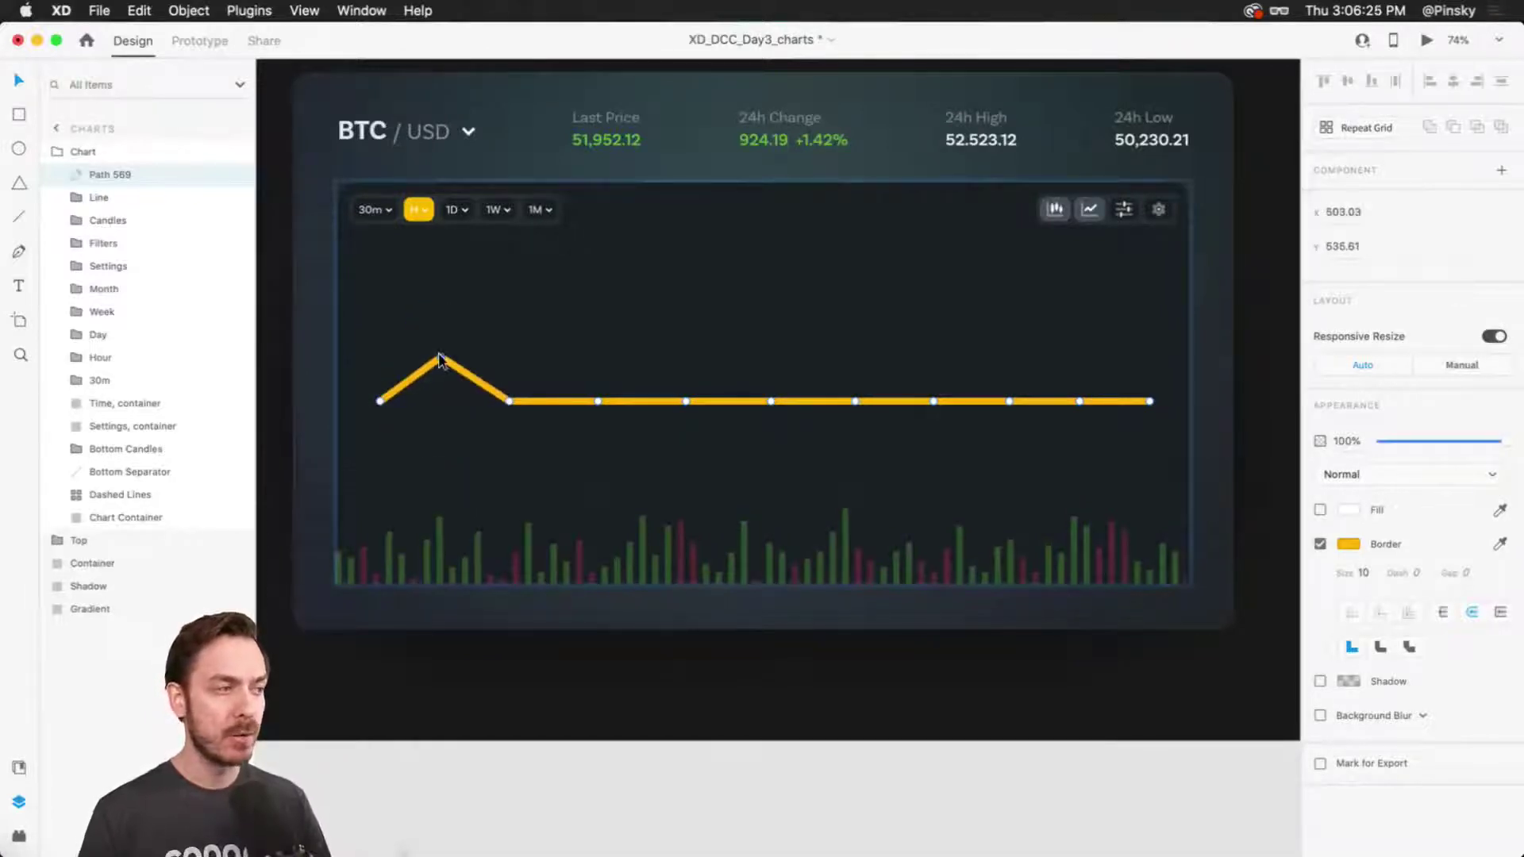
{"action": "key", "text": "ctrl+z"}
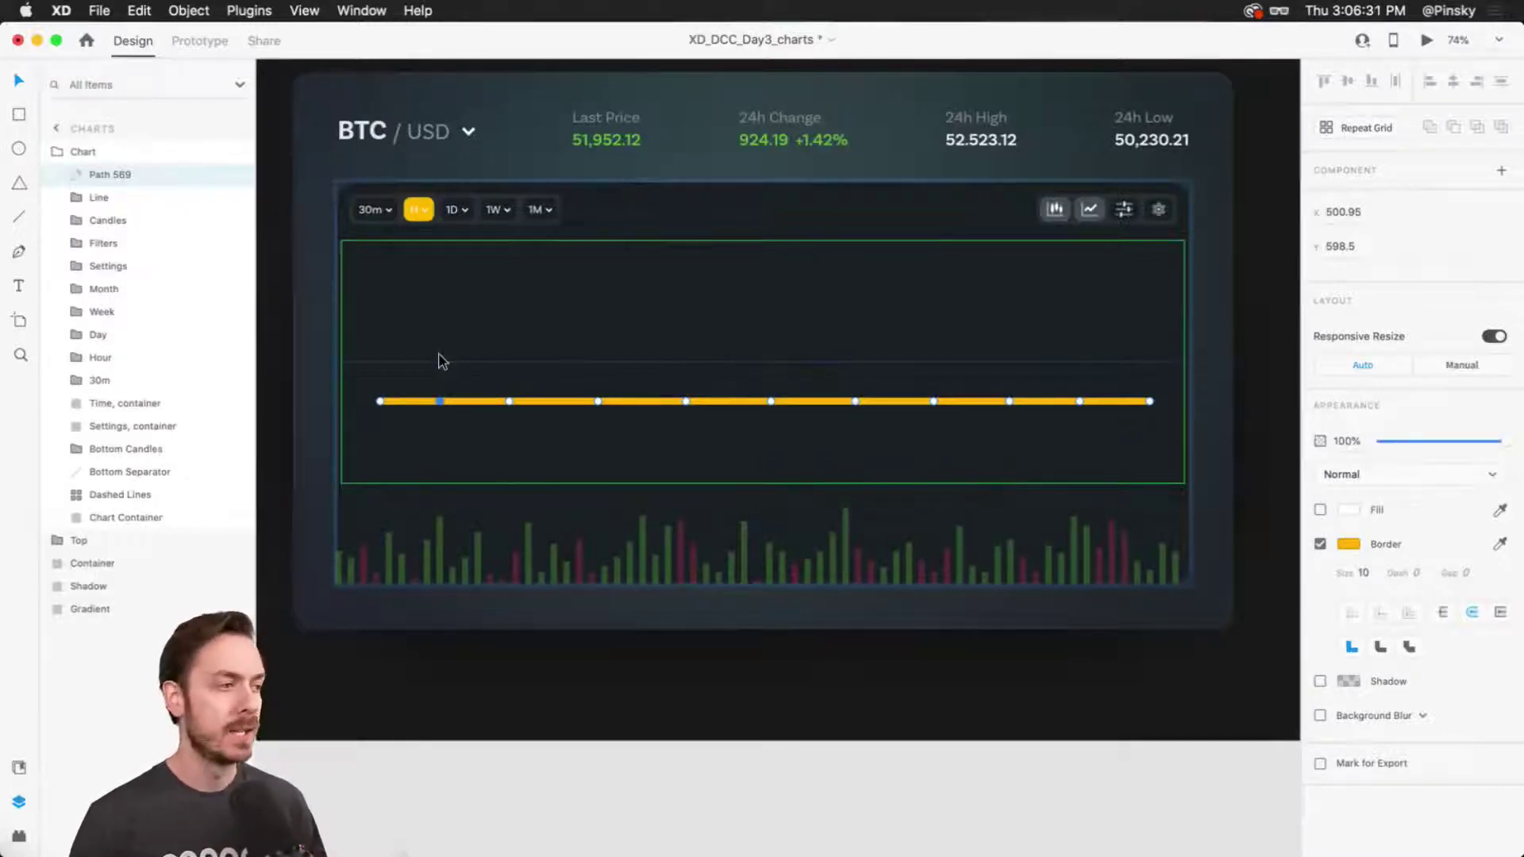
Convert the orange line's inner anchor points to smooth curve points, from the second through the tenth.
{"action": "left_click", "coordinate": [440, 401]}
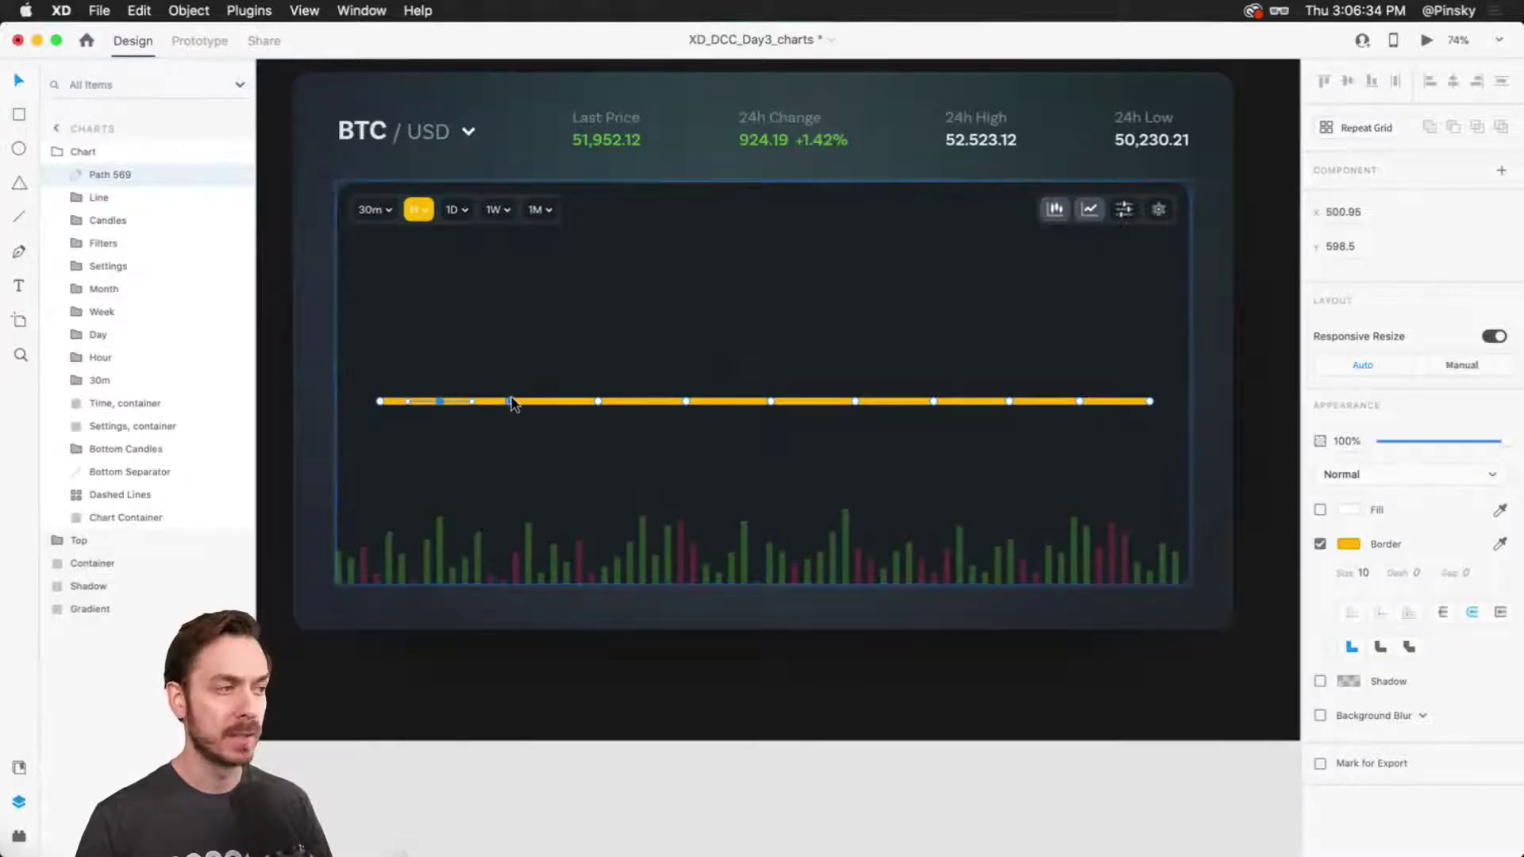
{"action": "left_click", "coordinate": [599, 402]}
{"action": "left_click", "coordinate": [687, 402]}
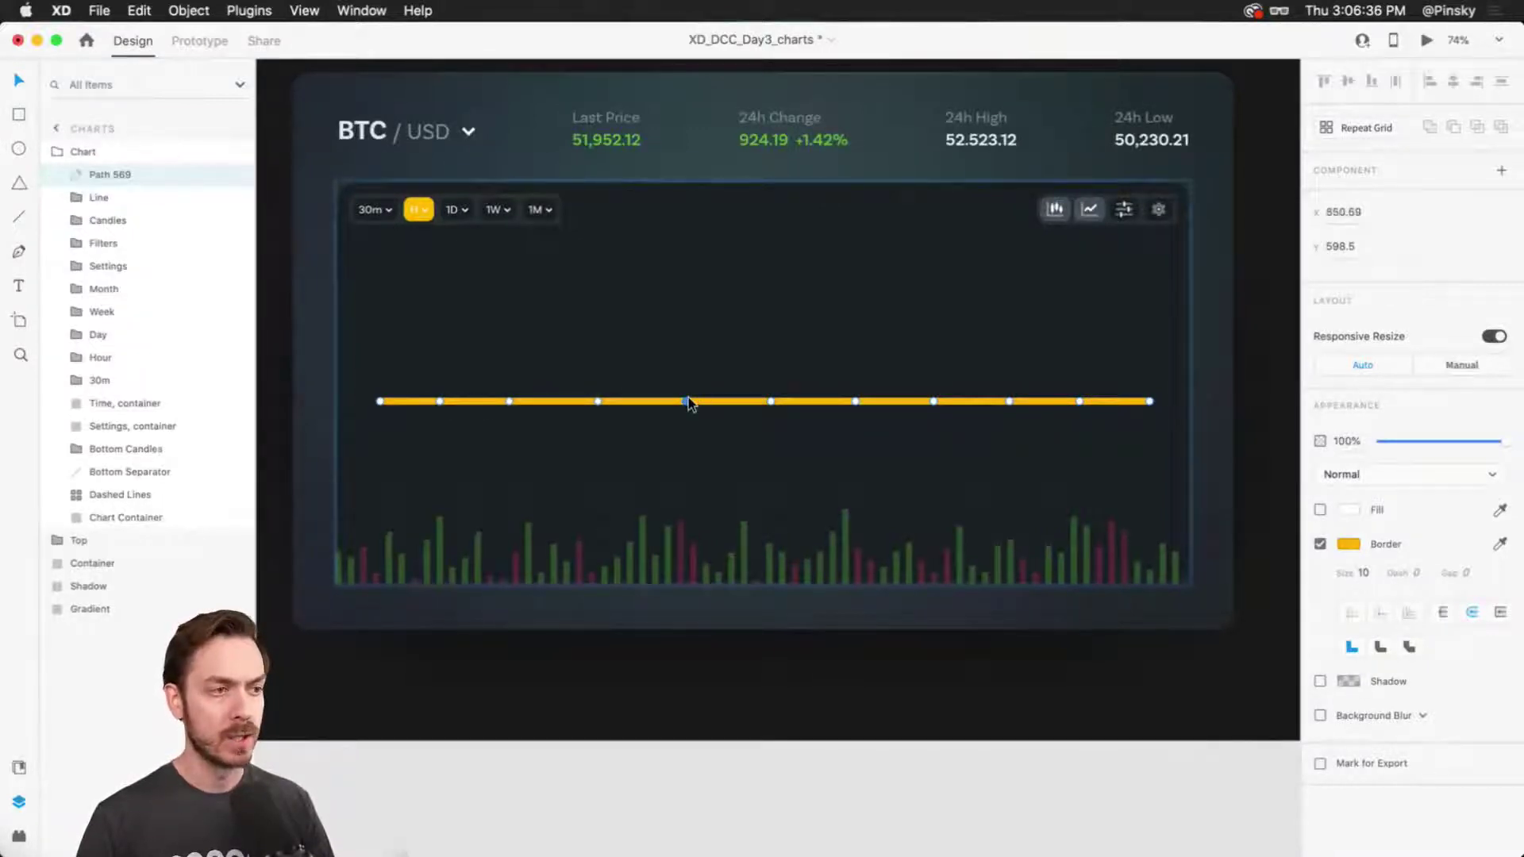
{"action": "left_click", "coordinate": [771, 402]}
{"action": "left_click", "coordinate": [855, 402]}
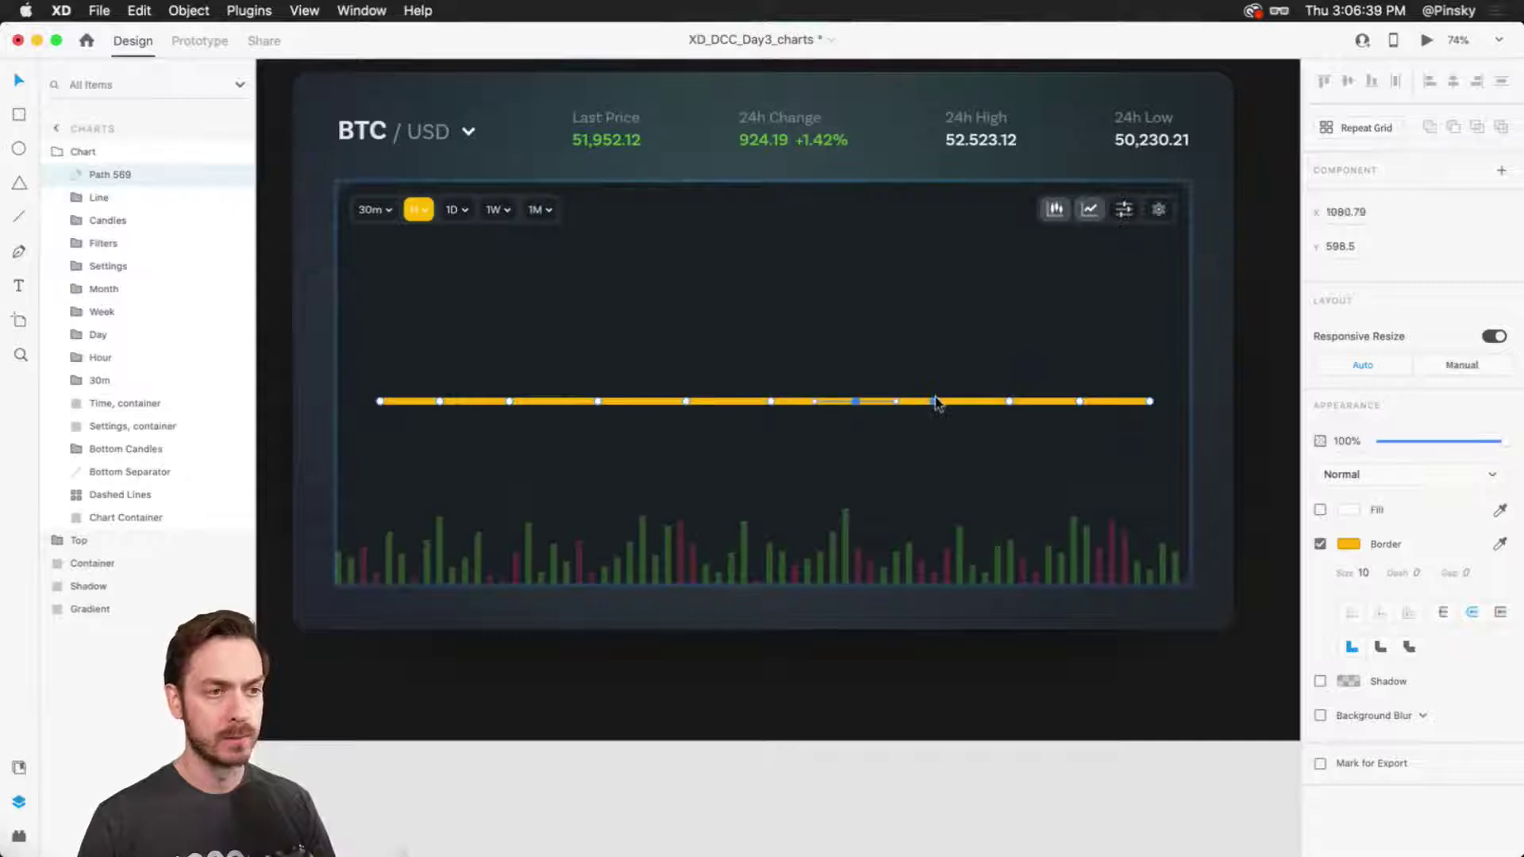
{"action": "left_click", "coordinate": [934, 402]}
{"action": "left_click", "coordinate": [1008, 402]}
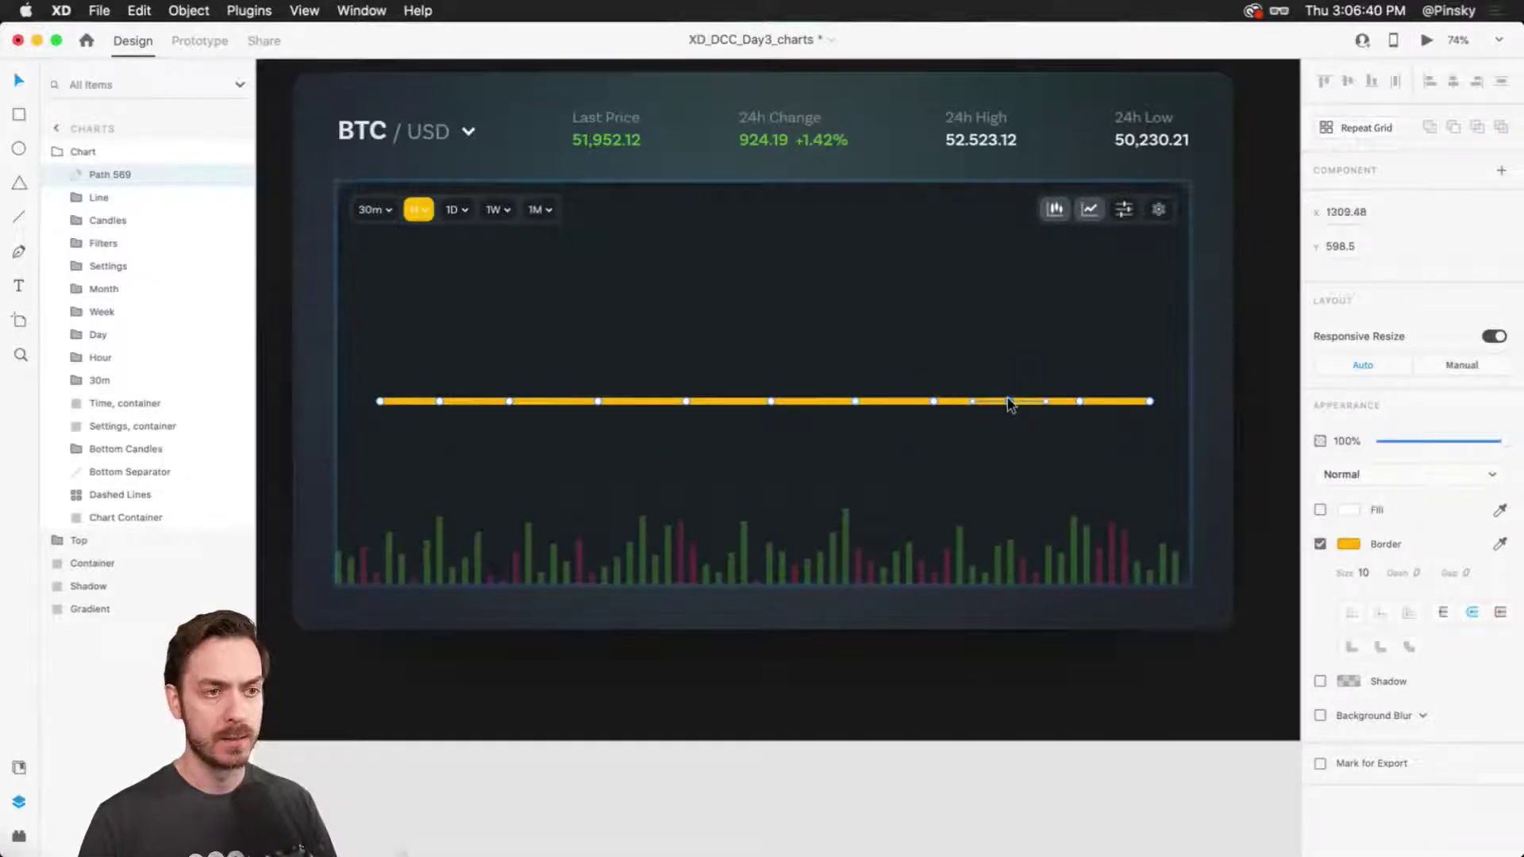
{"action": "left_click", "coordinate": [1079, 402]}
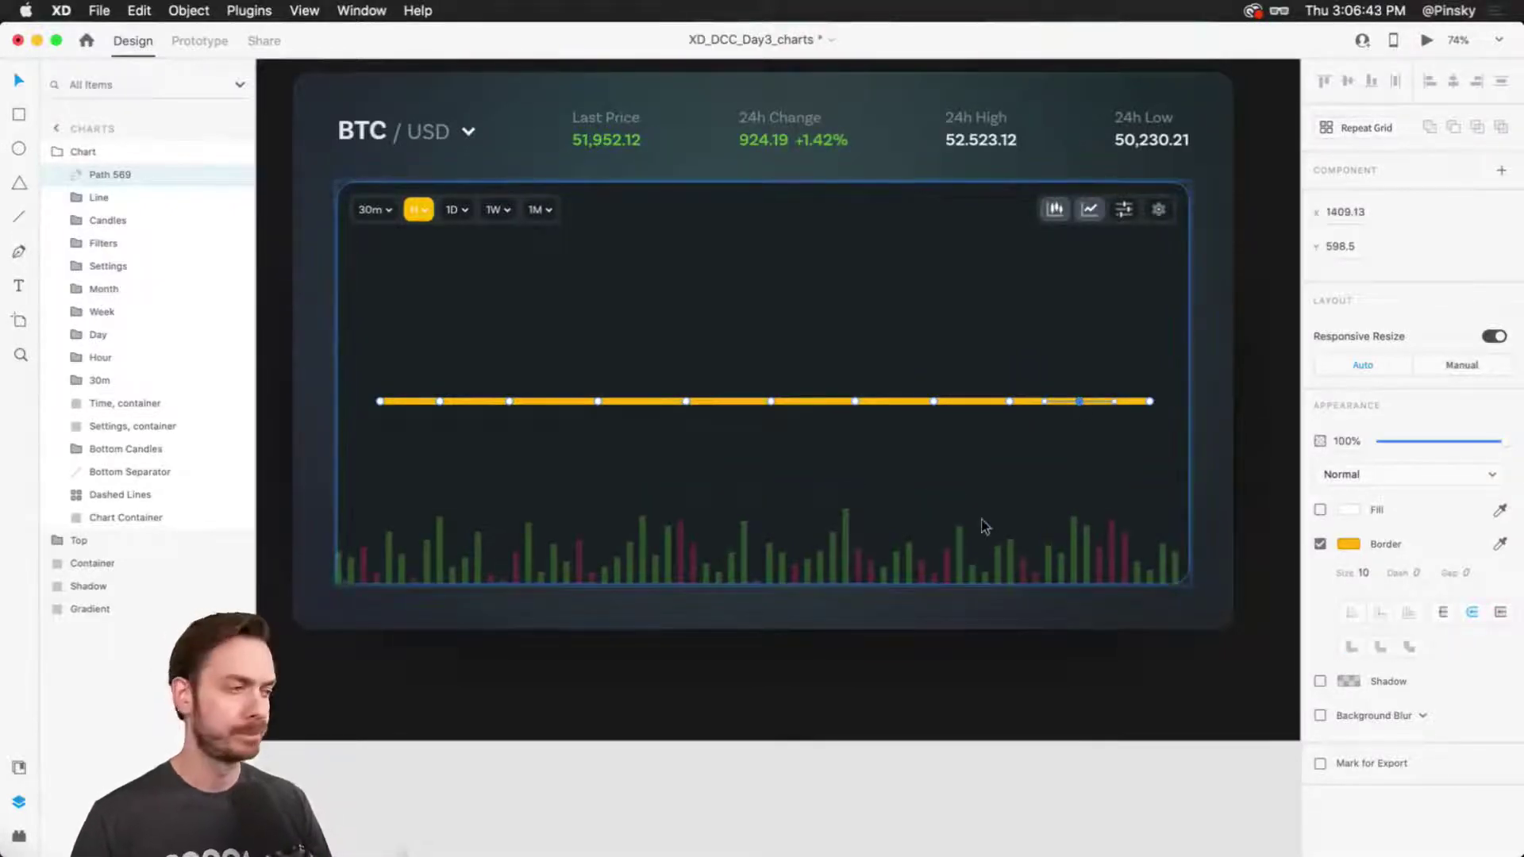
Shape the line's first half: raise the second anchor into a peak, lower the third, and raise the fourth to sixth with the fifth highest.
{"action": "left_click_drag", "start_coordinate": [440, 402], "coordinate": [445, 343]}
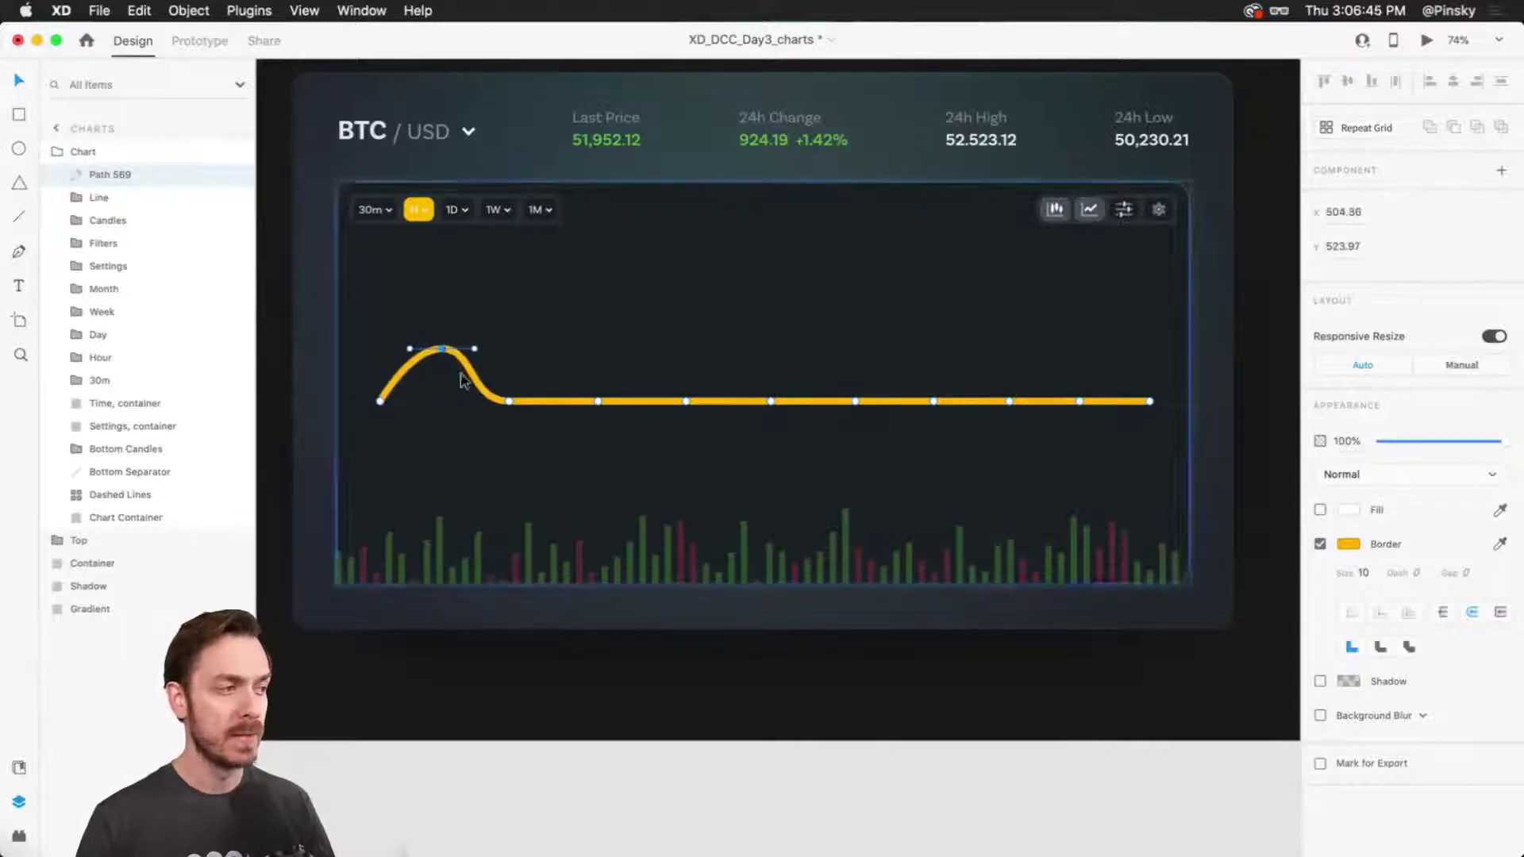
{"action": "left_click_drag", "start_coordinate": [509, 401], "coordinate": [512, 425]}
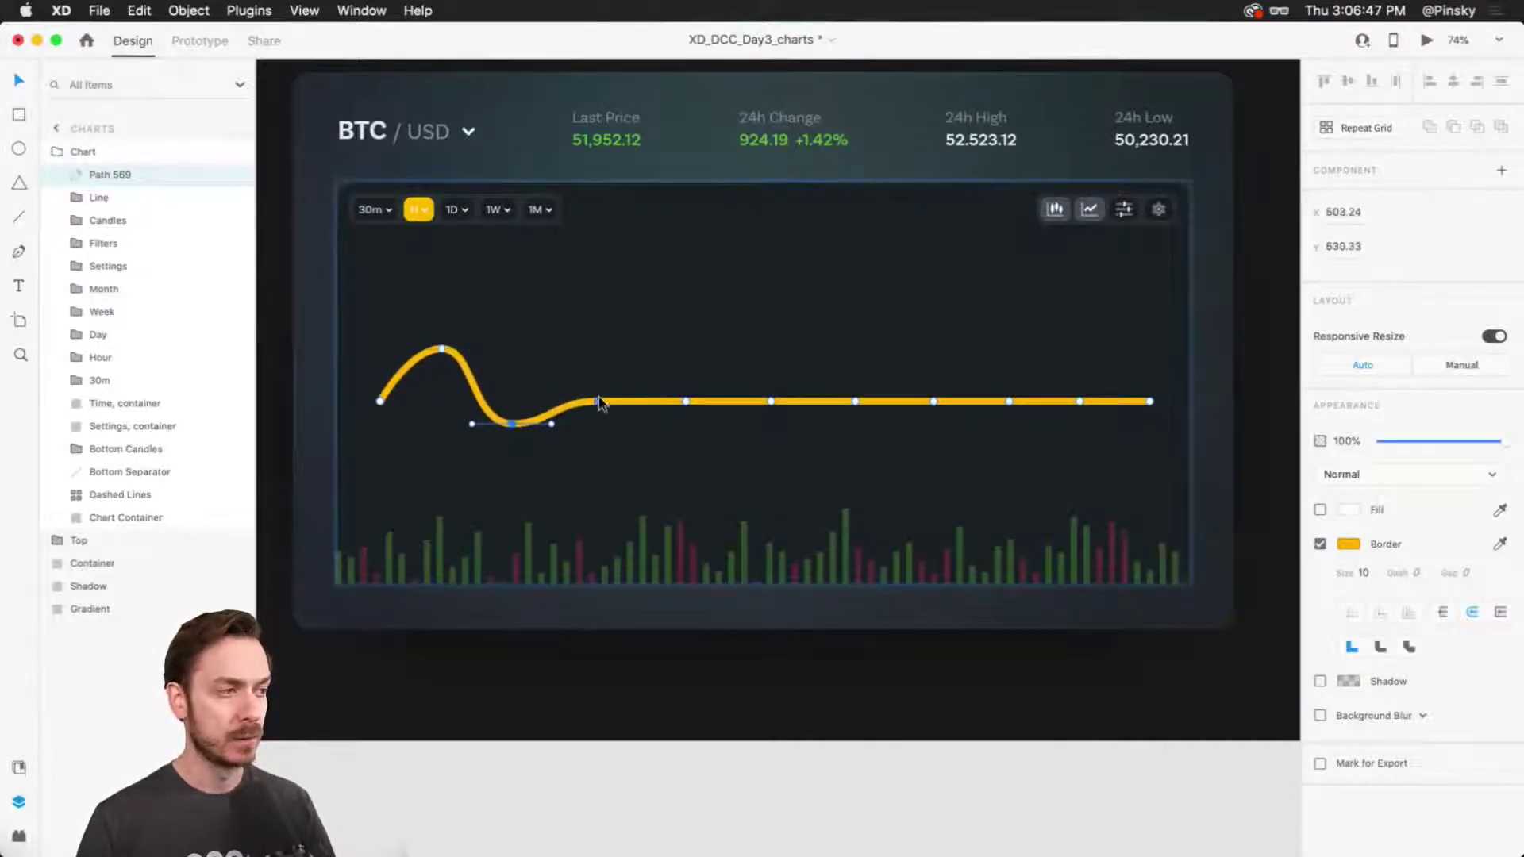
{"action": "left_click_drag", "start_coordinate": [597, 402], "coordinate": [600, 377]}
{"action": "left_click_drag", "start_coordinate": [685, 401], "coordinate": [684, 338]}
{"action": "left_click_drag", "start_coordinate": [773, 401], "coordinate": [772, 377]}
Lower the seventh to eleventh anchor points into a shallow wave just above the volume bars, and finish editing the path.
{"action": "left_click_drag", "start_coordinate": [855, 402], "coordinate": [857, 444]}
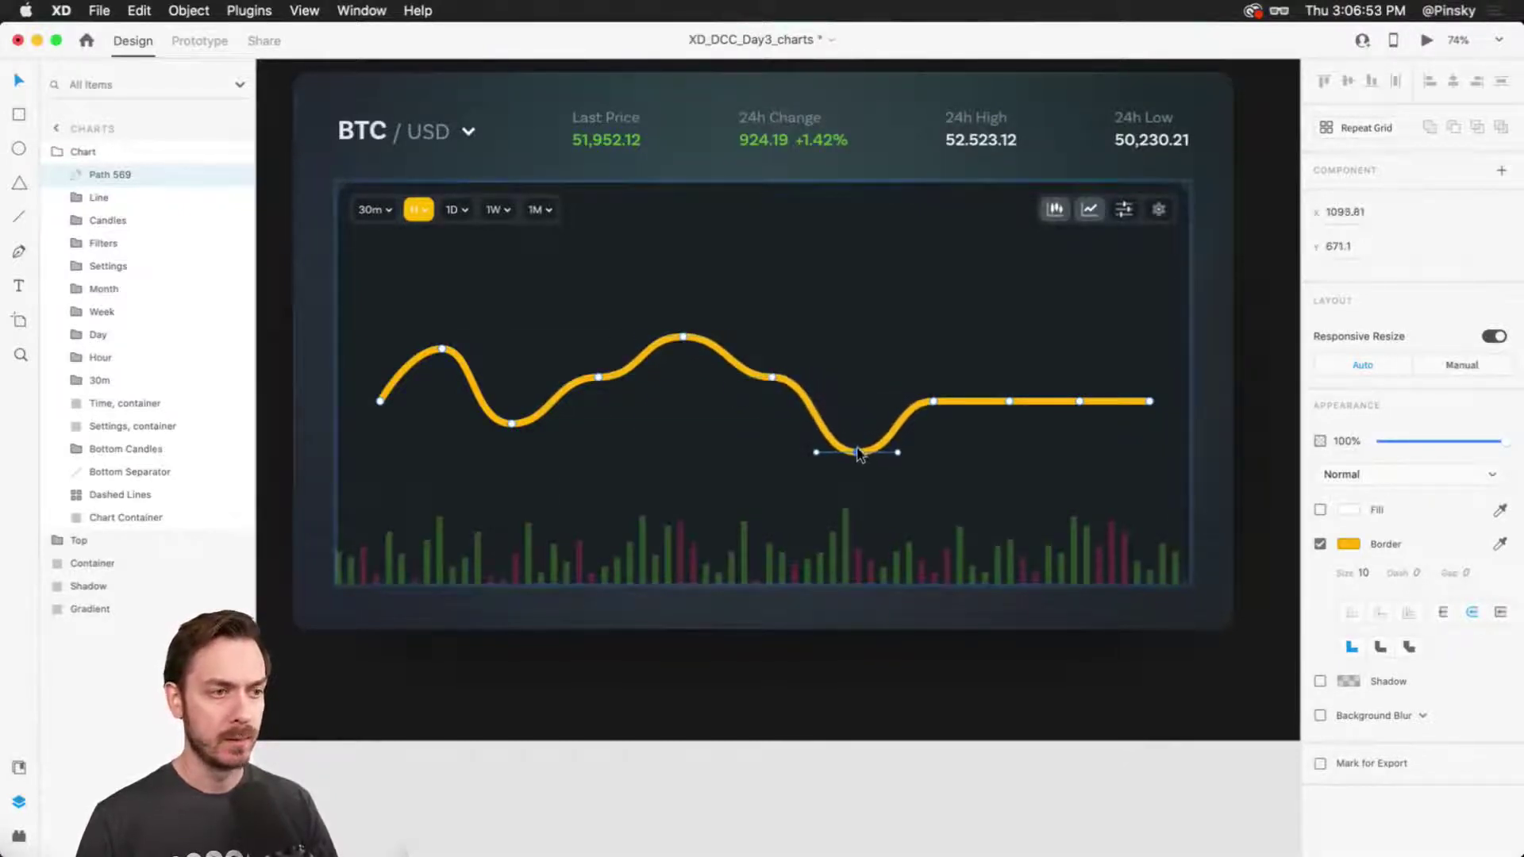
{"action": "left_click_drag", "start_coordinate": [934, 401], "coordinate": [930, 479]}
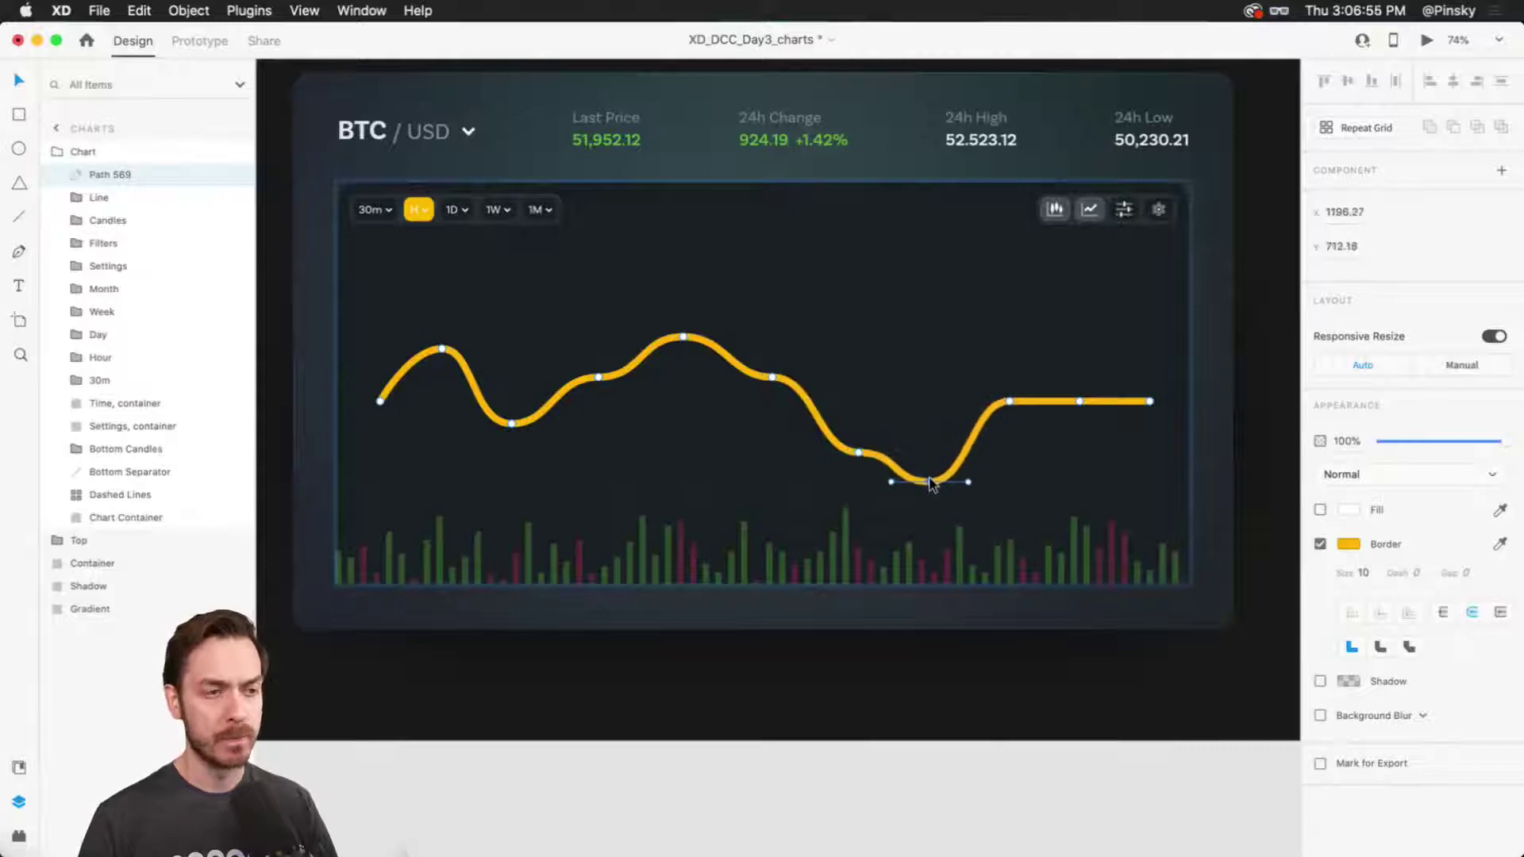
{"action": "left_click_drag", "start_coordinate": [1009, 402], "coordinate": [1014, 461]}
{"action": "left_click_drag", "start_coordinate": [1079, 402], "coordinate": [1079, 481]}
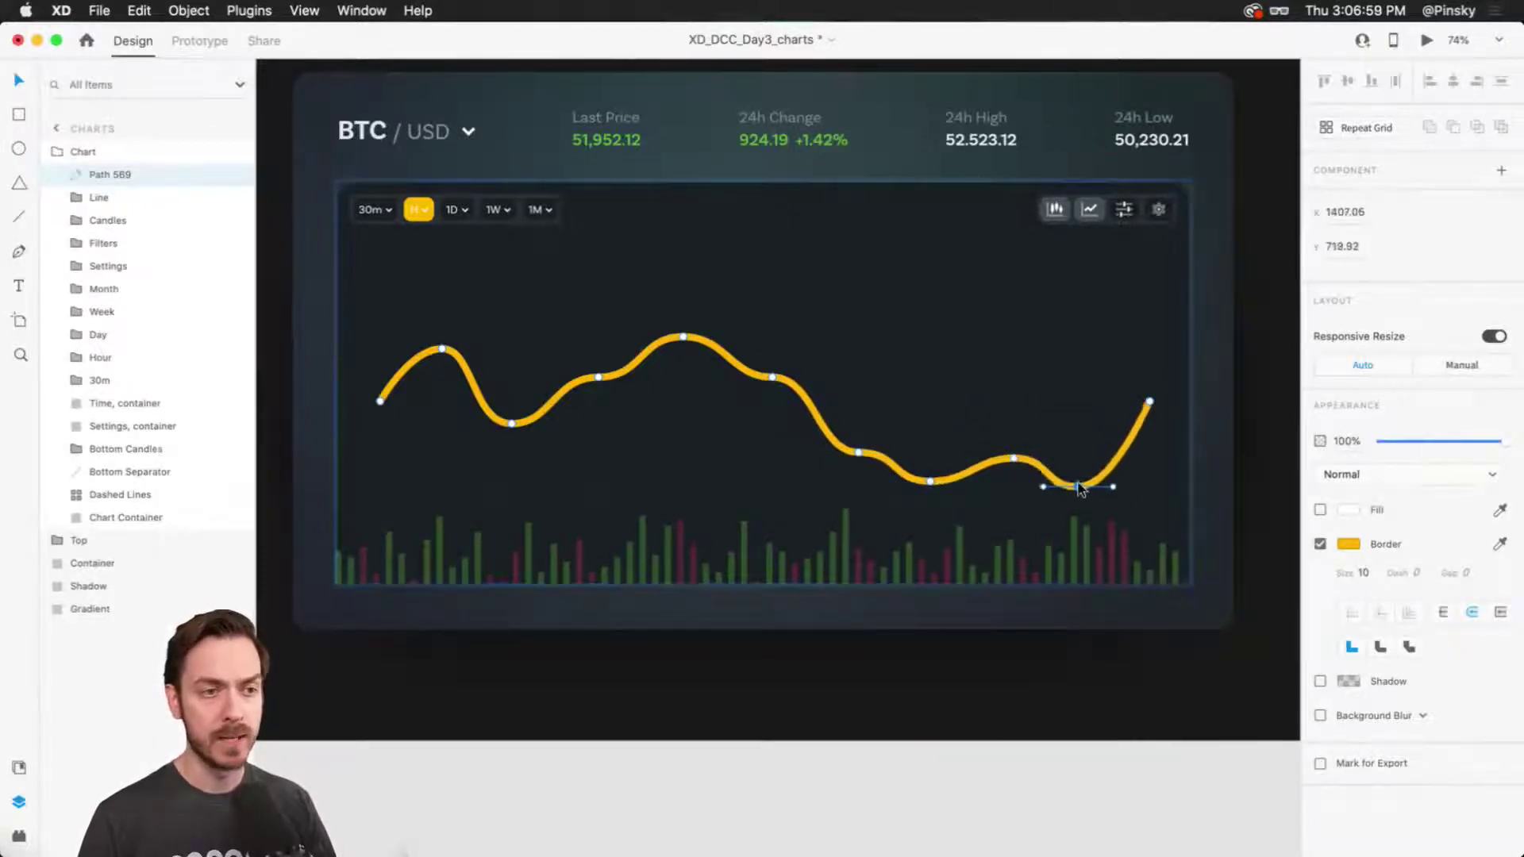
{"action": "left_click_drag", "start_coordinate": [1150, 401], "coordinate": [1152, 468]}
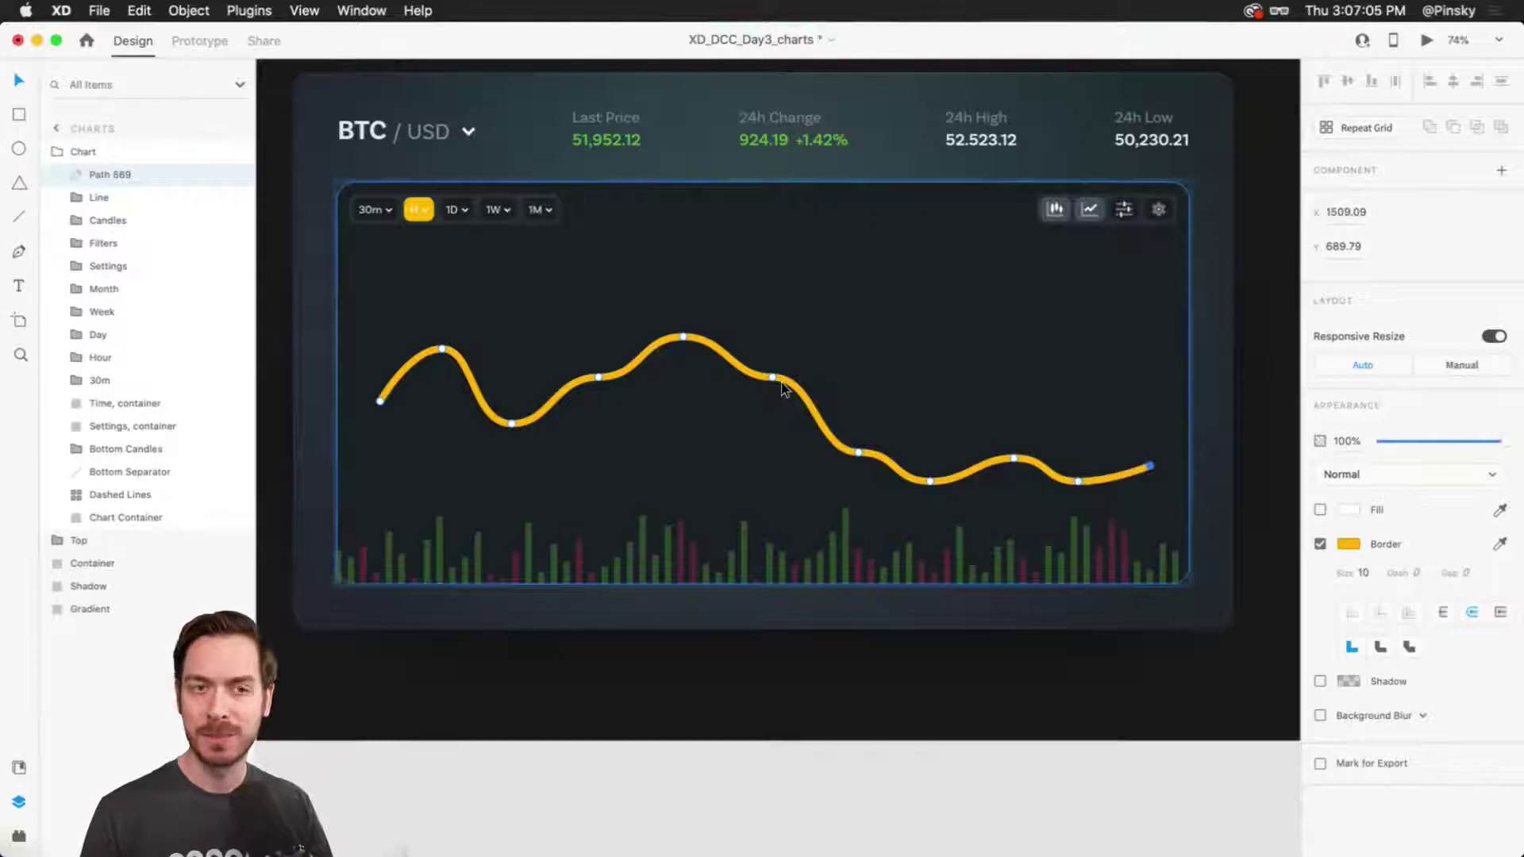
{"action": "left_click", "coordinate": [945, 785]}
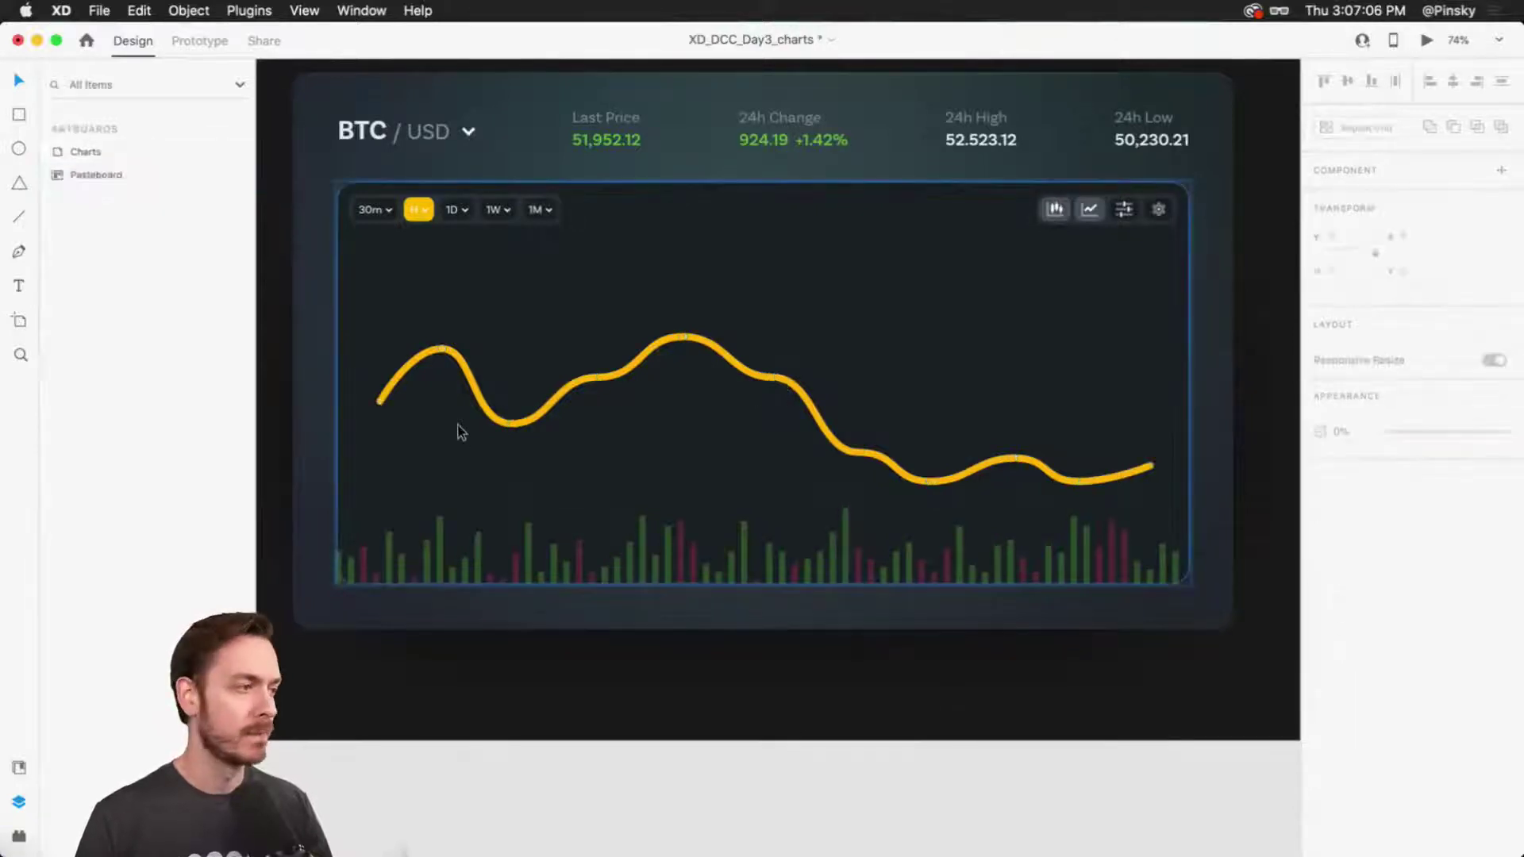
Reopen the curve's path, extend its start point beyond the chart's left edge, and add anchors forming a rise, a peak and a dip.
{"action": "left_click", "coordinate": [416, 357]}
{"action": "scroll", "coordinate": [705, 351], "scroll_direction": "up", "scroll_amount": 5}
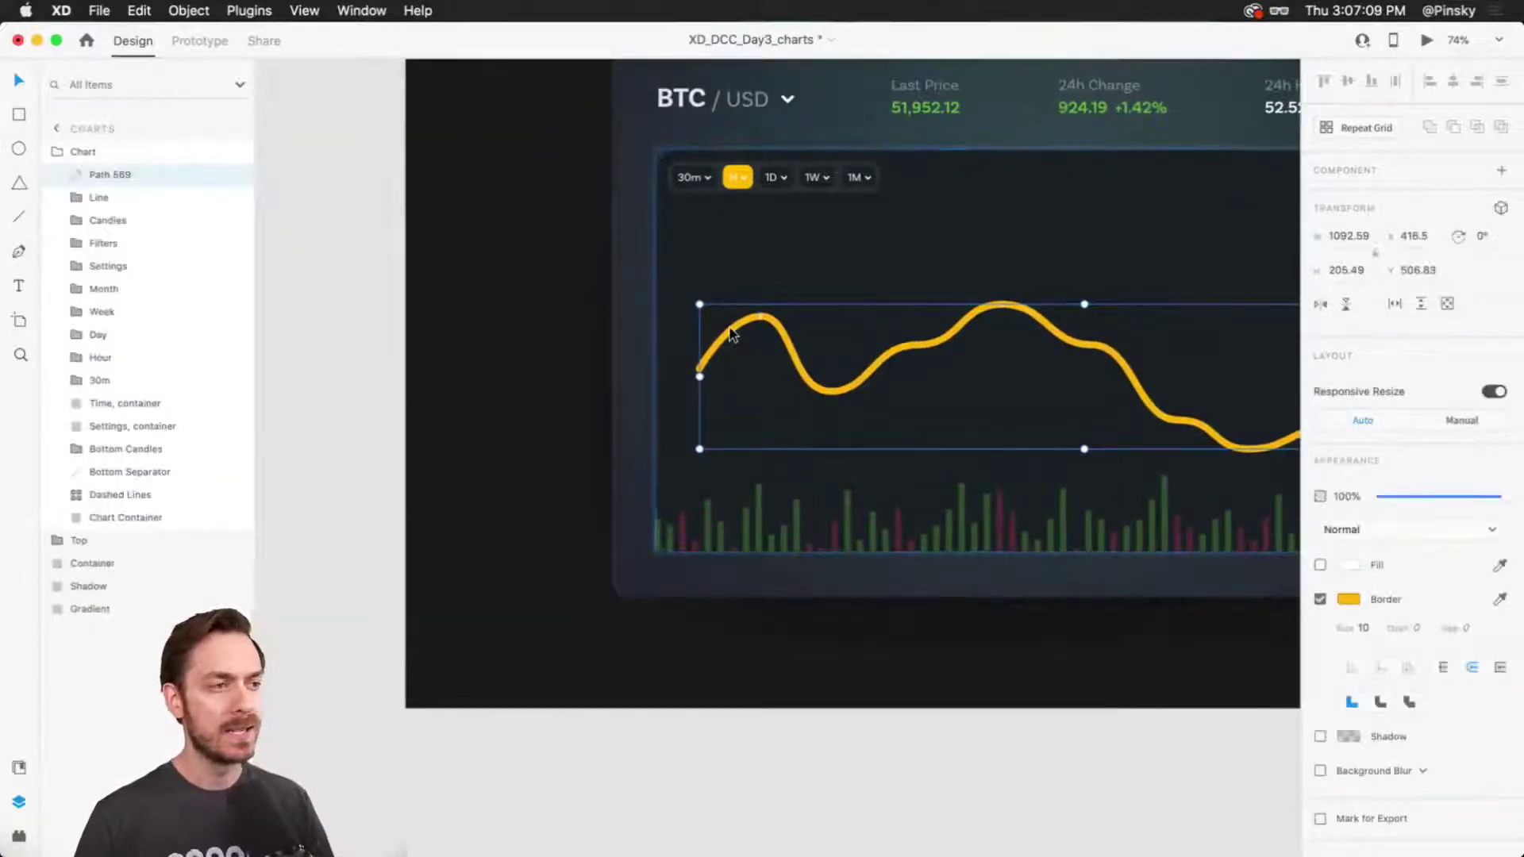
{"action": "double_click", "coordinate": [731, 335]}
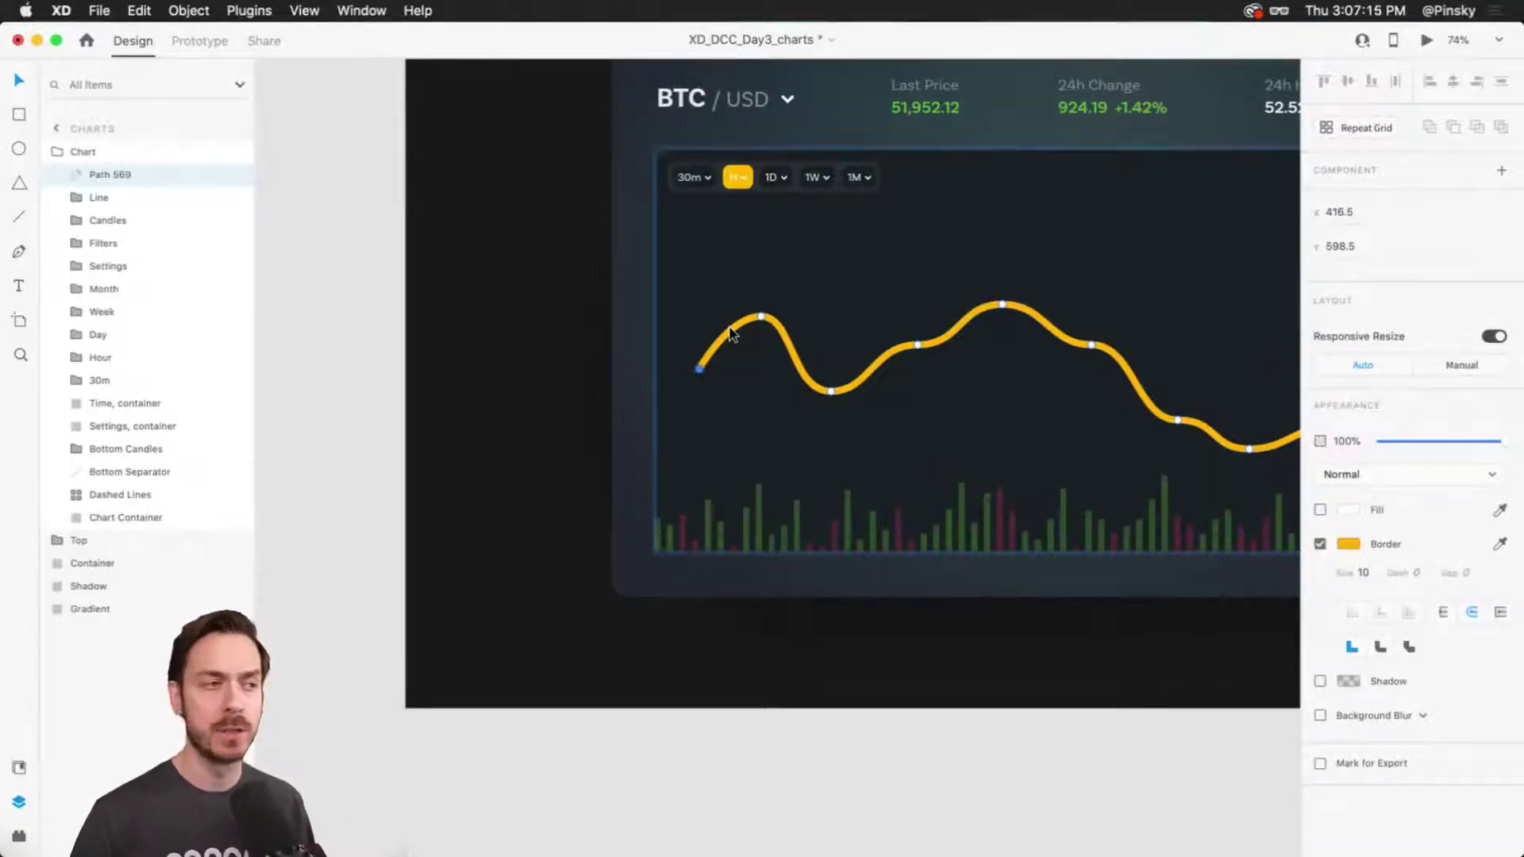
{"action": "left_click_drag", "start_coordinate": [699, 368], "coordinate": [432, 443]}
{"action": "left_click_drag", "start_coordinate": [534, 411], "coordinate": [538, 433]}
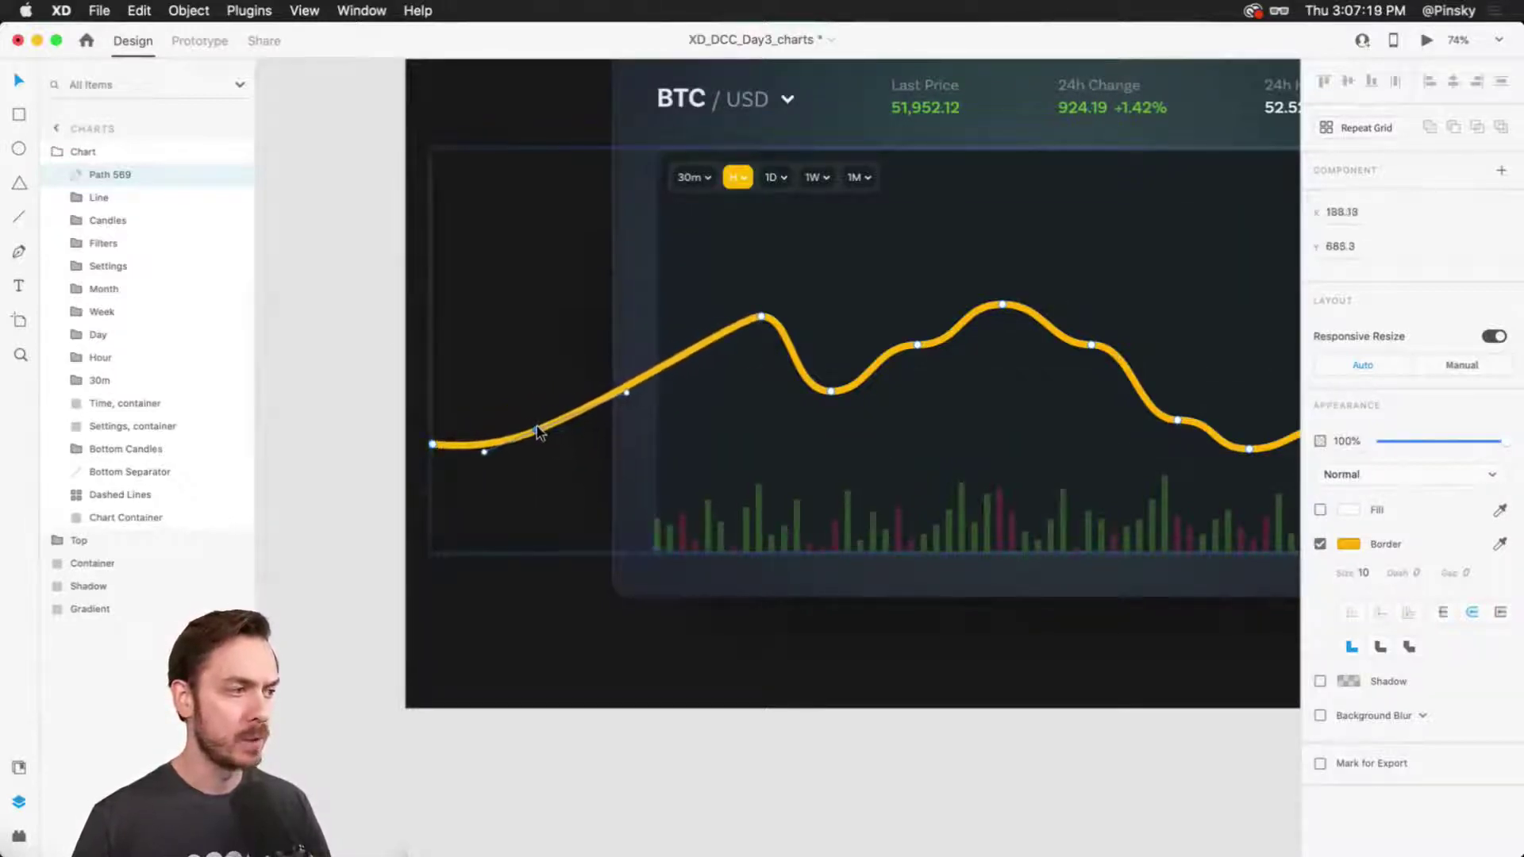
{"action": "left_click_drag", "start_coordinate": [627, 392], "coordinate": [680, 405]}
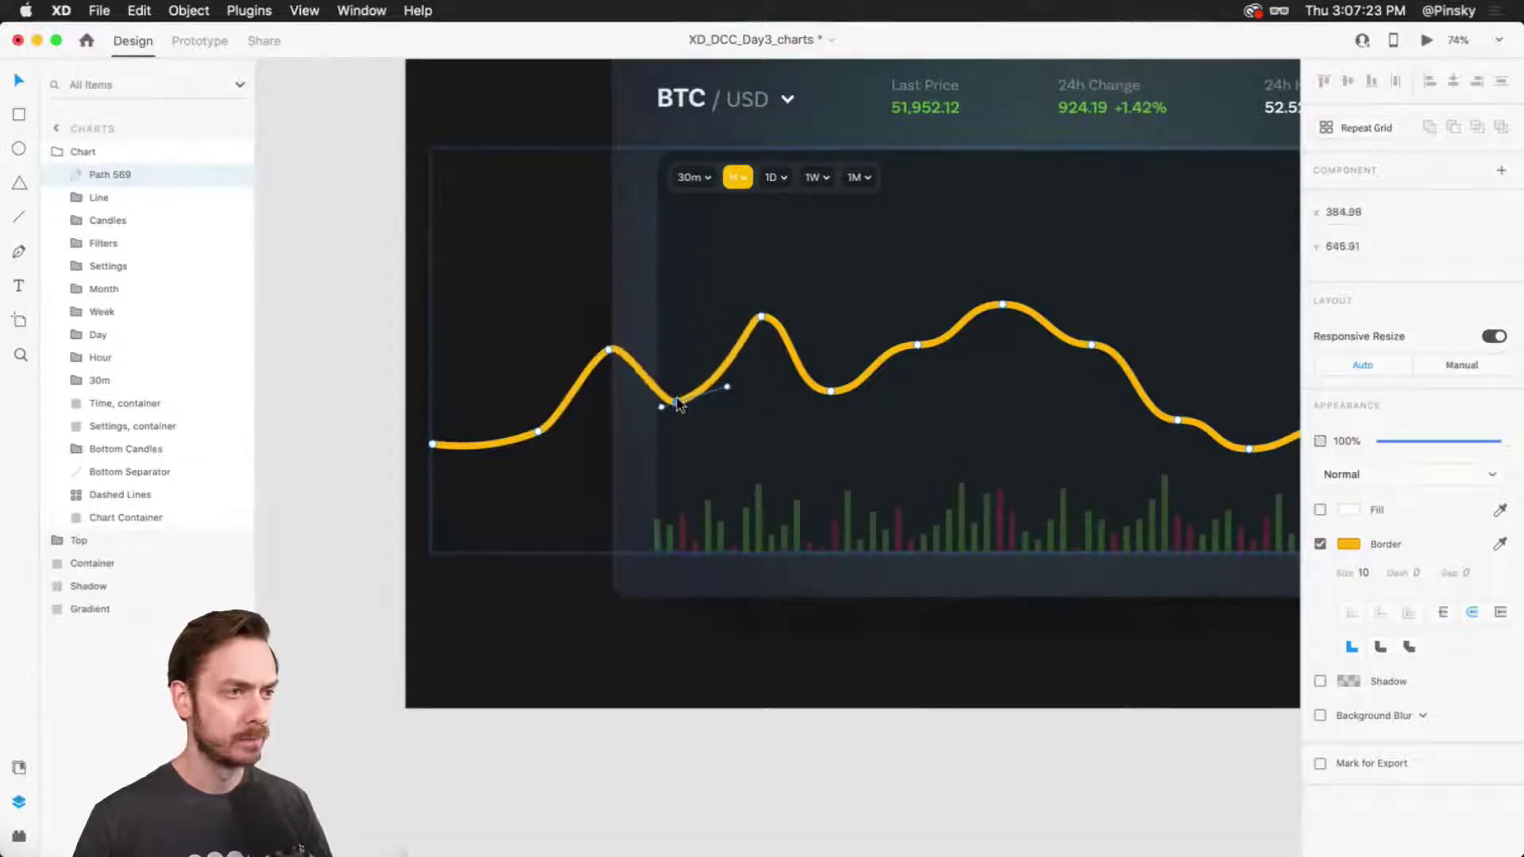
Smooth the extended section by lengthening the curve handles on its two peaks and nudging the anchor at the foot of the rise.
{"action": "left_click", "coordinate": [762, 317]}
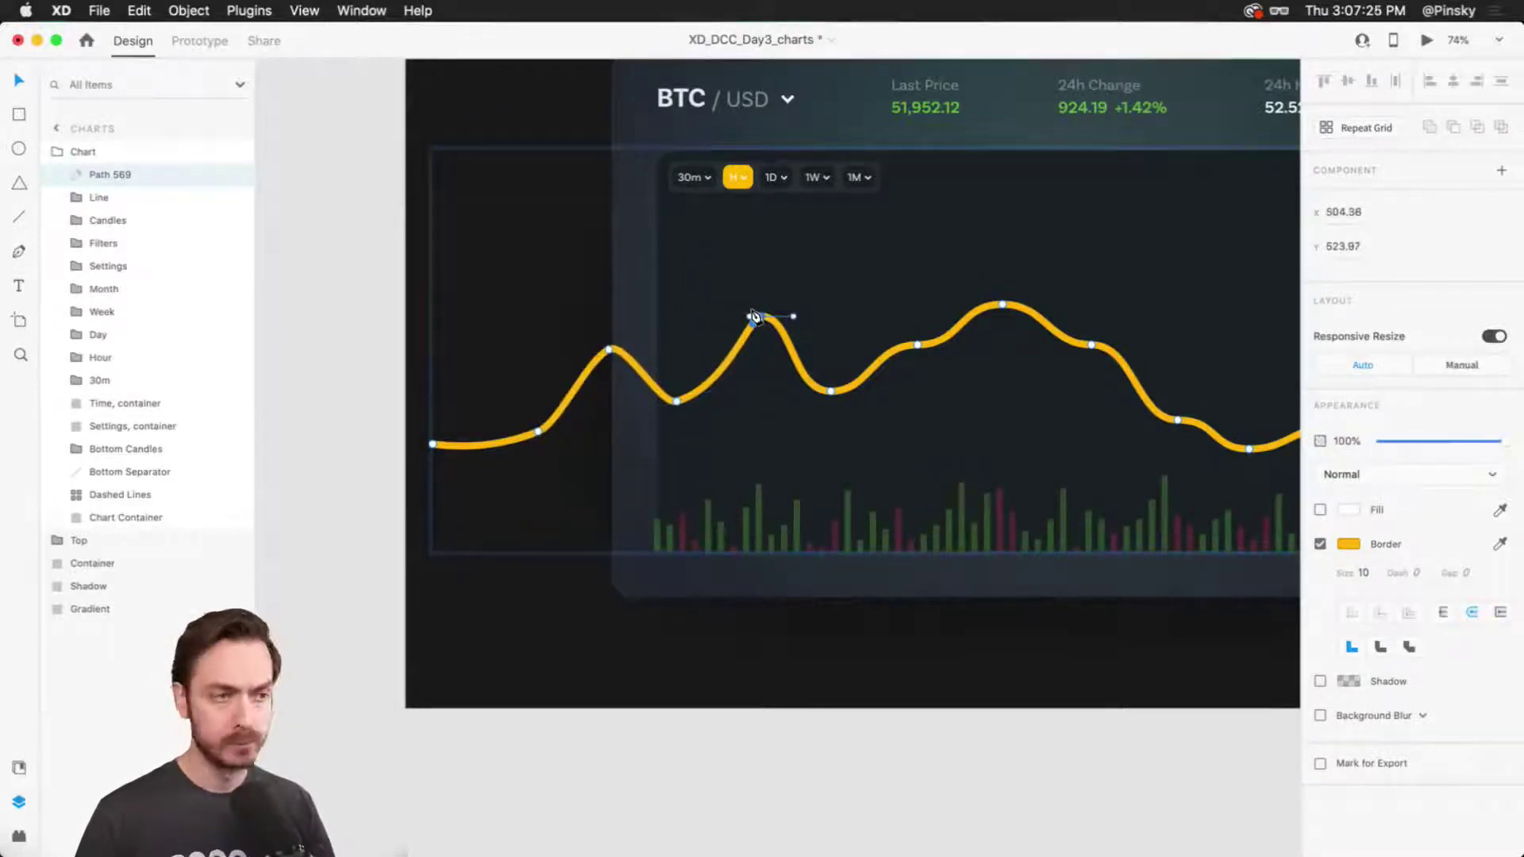
{"action": "left_click_drag", "start_coordinate": [754, 317], "coordinate": [721, 317]}
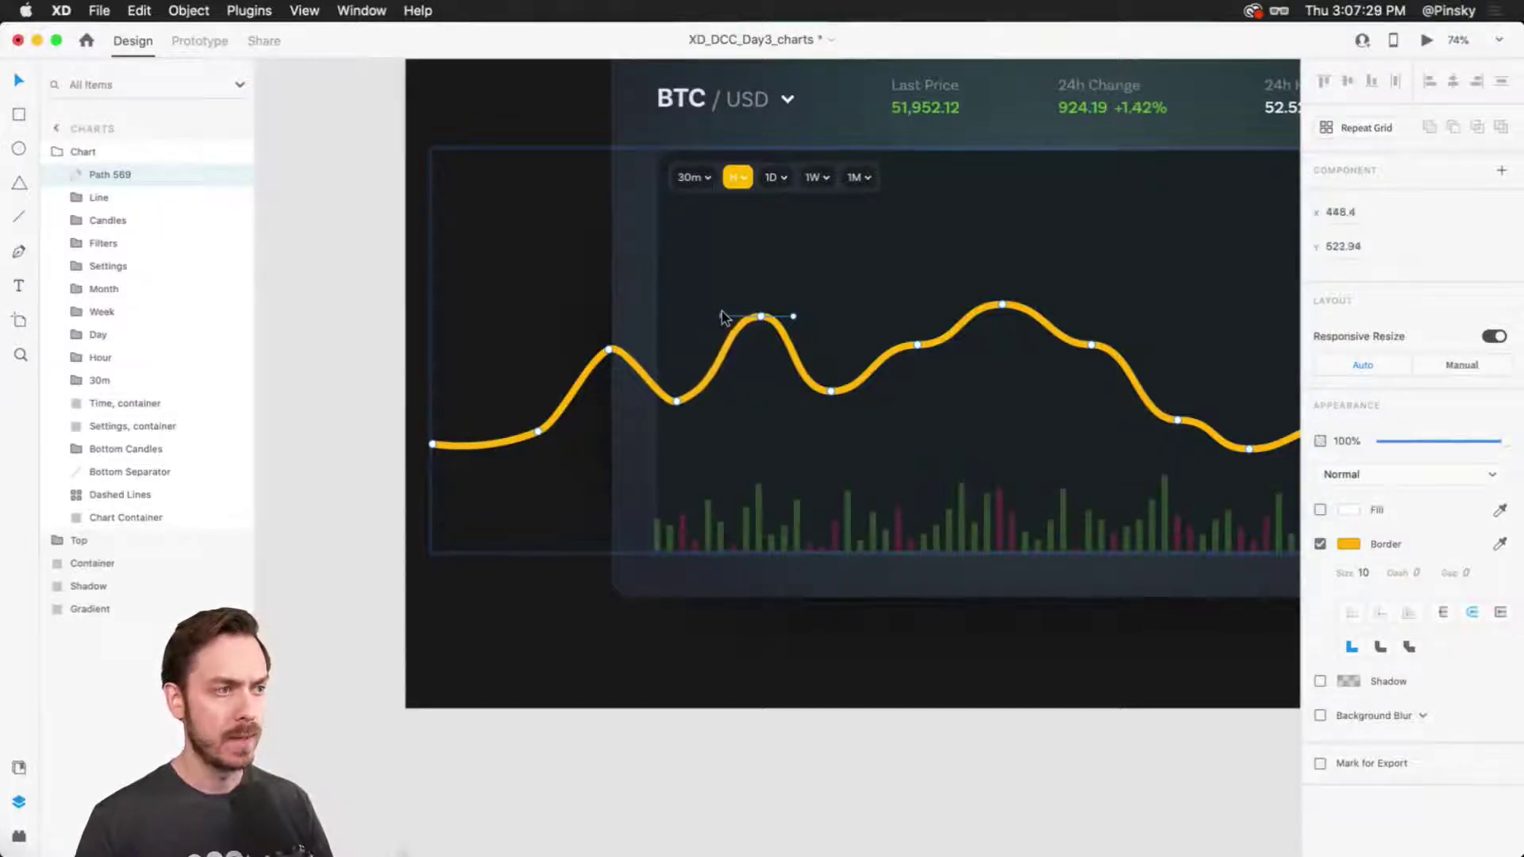
{"action": "left_click", "coordinate": [538, 433]}
{"action": "mouse_move", "coordinate": [541, 431]}
{"action": "left_mouse_down"}
{"action": "mouse_move", "coordinate": [580, 407]}
{"action": "mouse_move", "coordinate": [537, 437]}
{"action": "left_mouse_up"}
{"action": "left_click", "coordinate": [597, 354]}
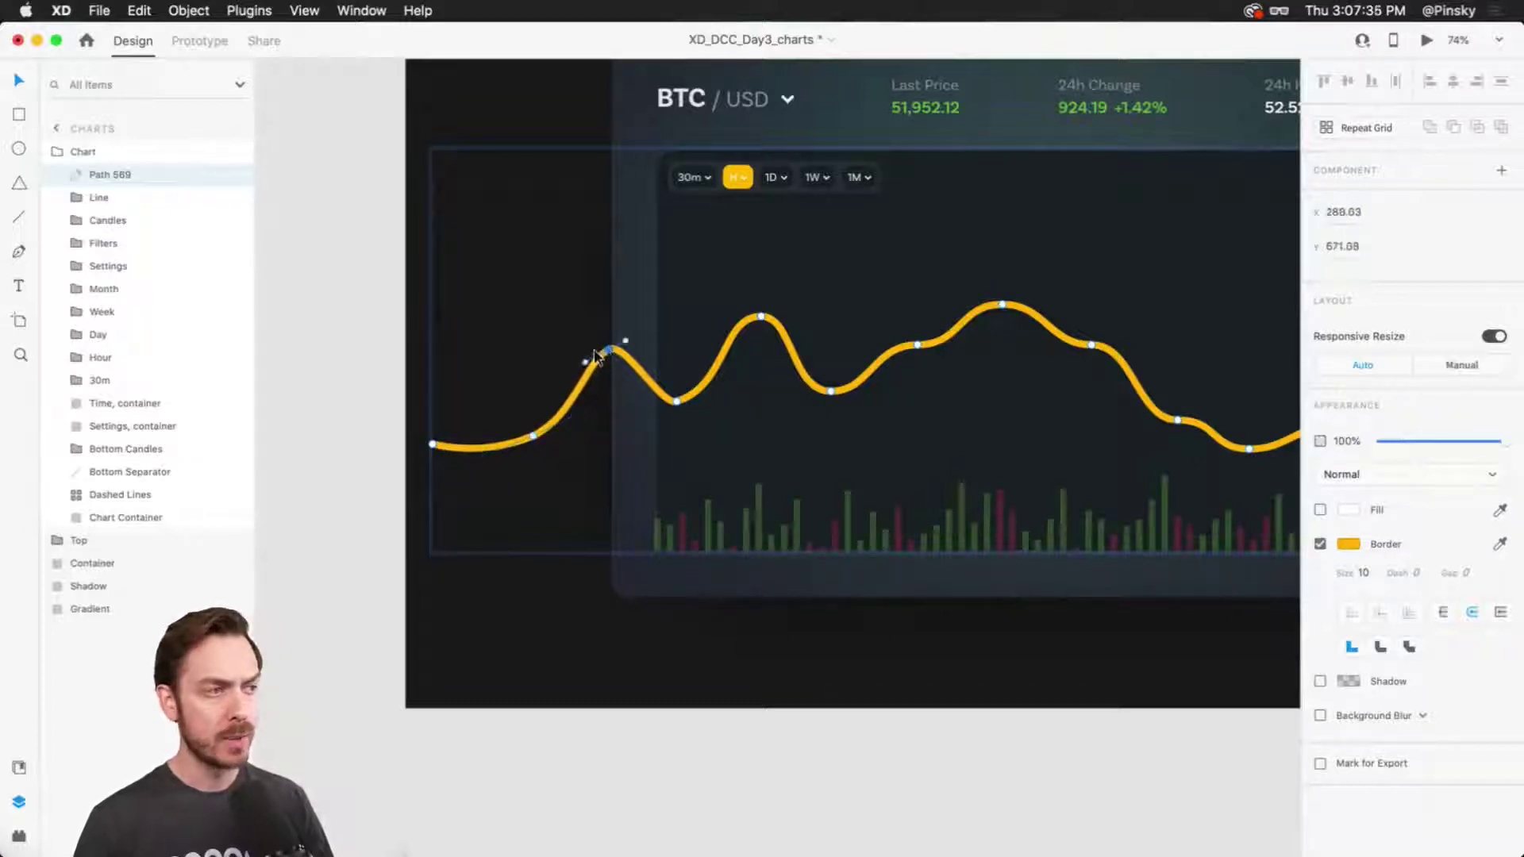
{"action": "left_click_drag", "start_coordinate": [587, 363], "coordinate": [569, 370]}
{"action": "left_click_drag", "start_coordinate": [626, 338], "coordinate": [640, 330]}
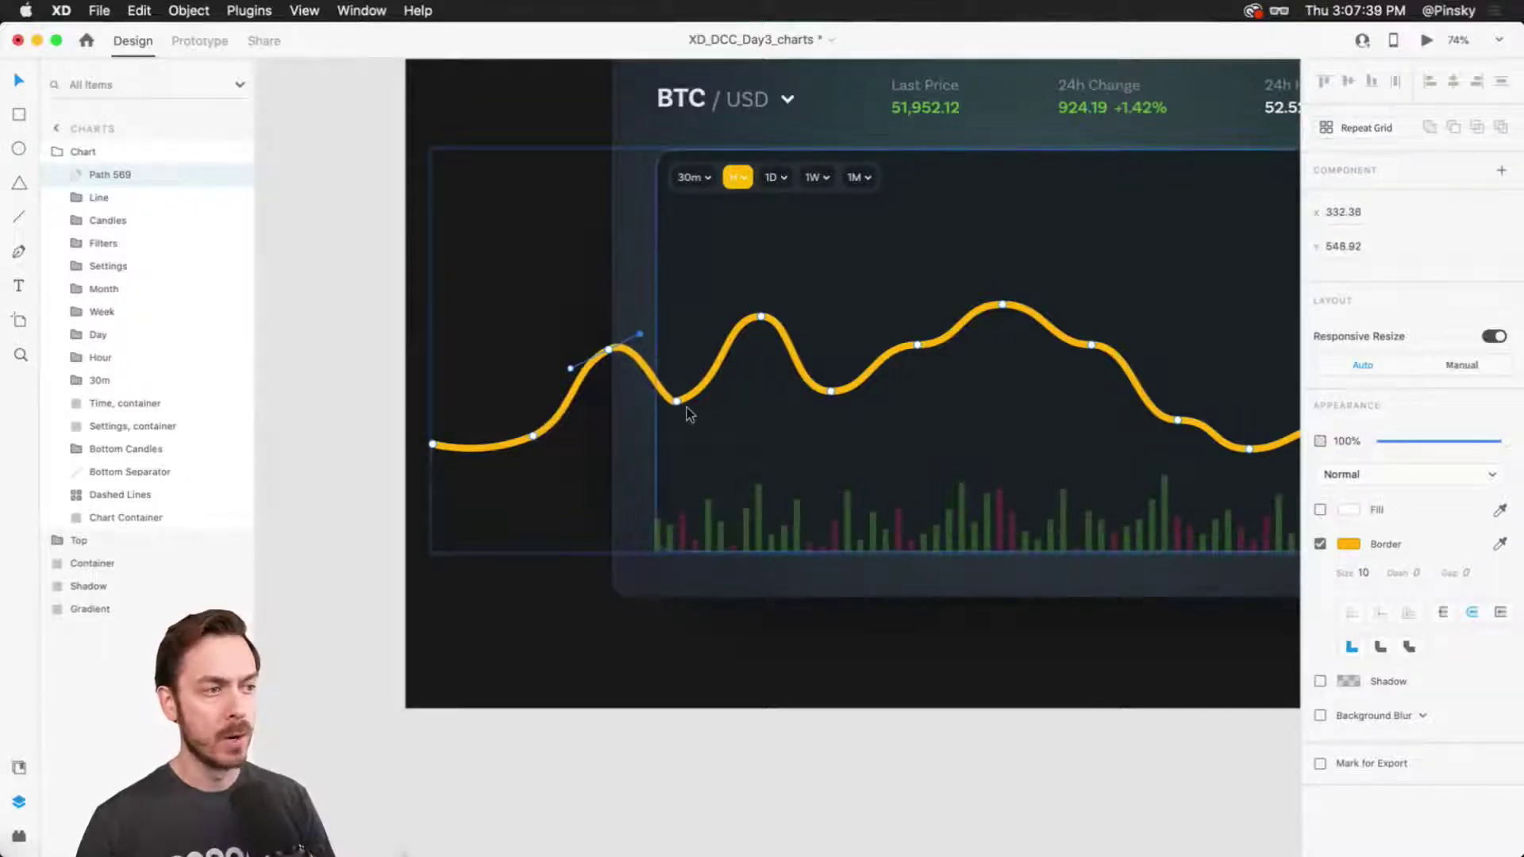
Convert the dip's anchor near the chart's left edge to a corner and back to a smooth point to round the dip.
{"action": "scroll", "coordinate": [679, 401], "scroll_direction": "up", "scroll_amount": 5}
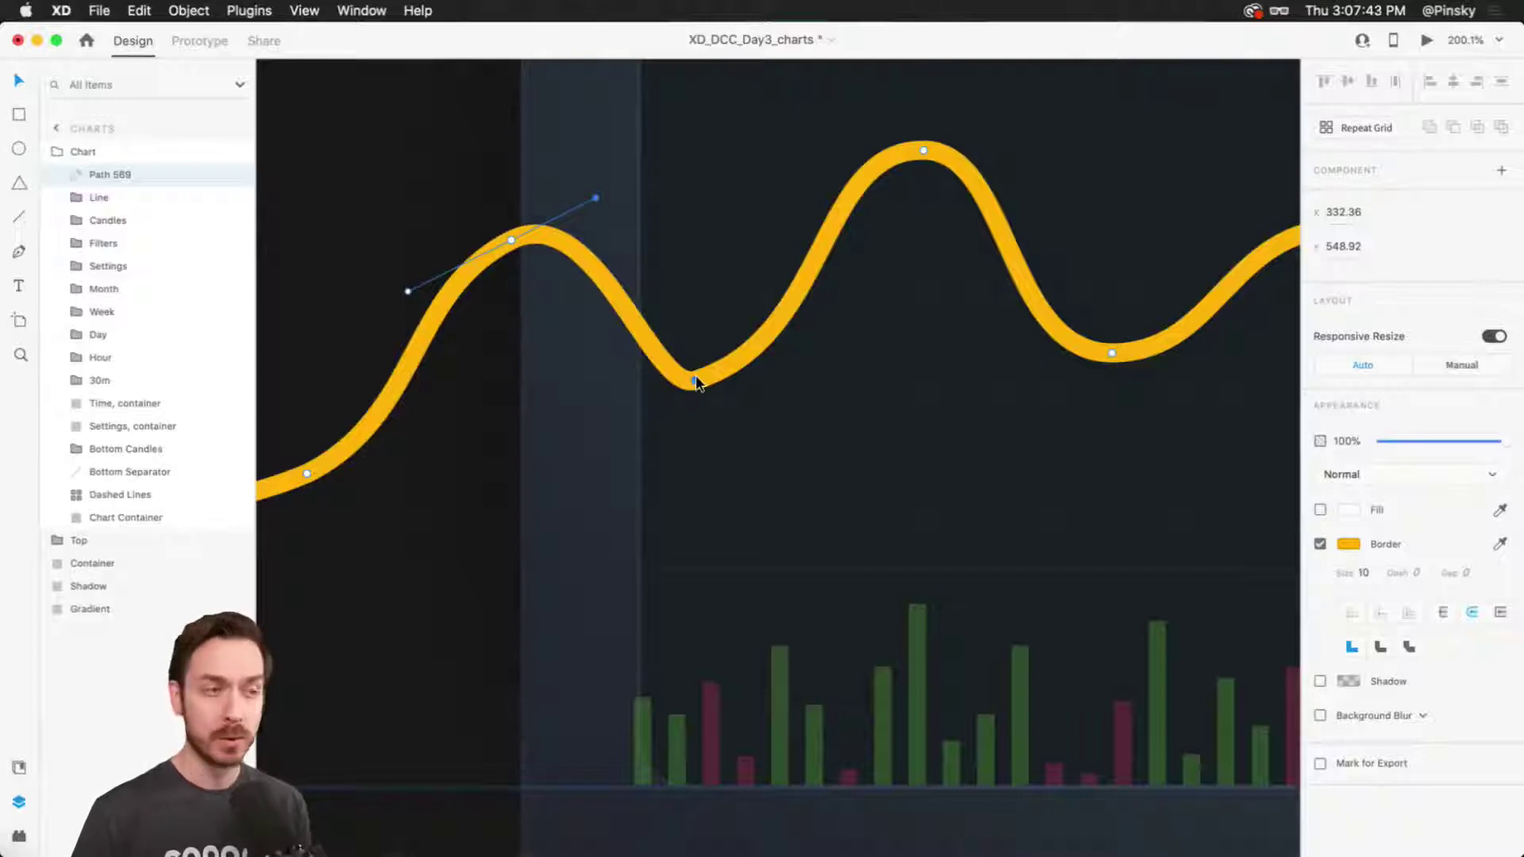
{"action": "double_click", "coordinate": [695, 379]}
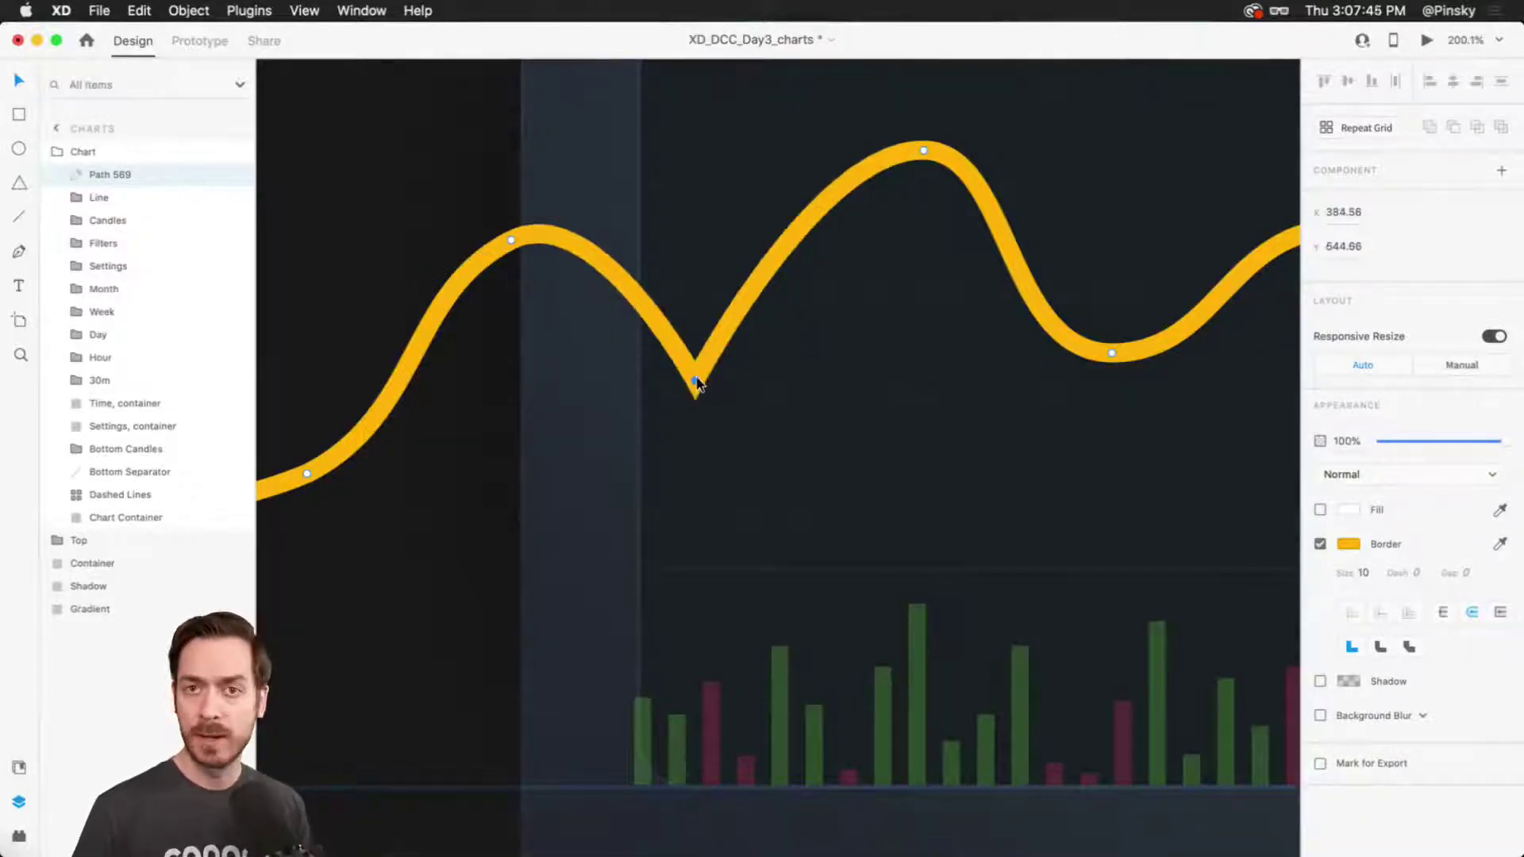
{"action": "double_click", "coordinate": [695, 381]}
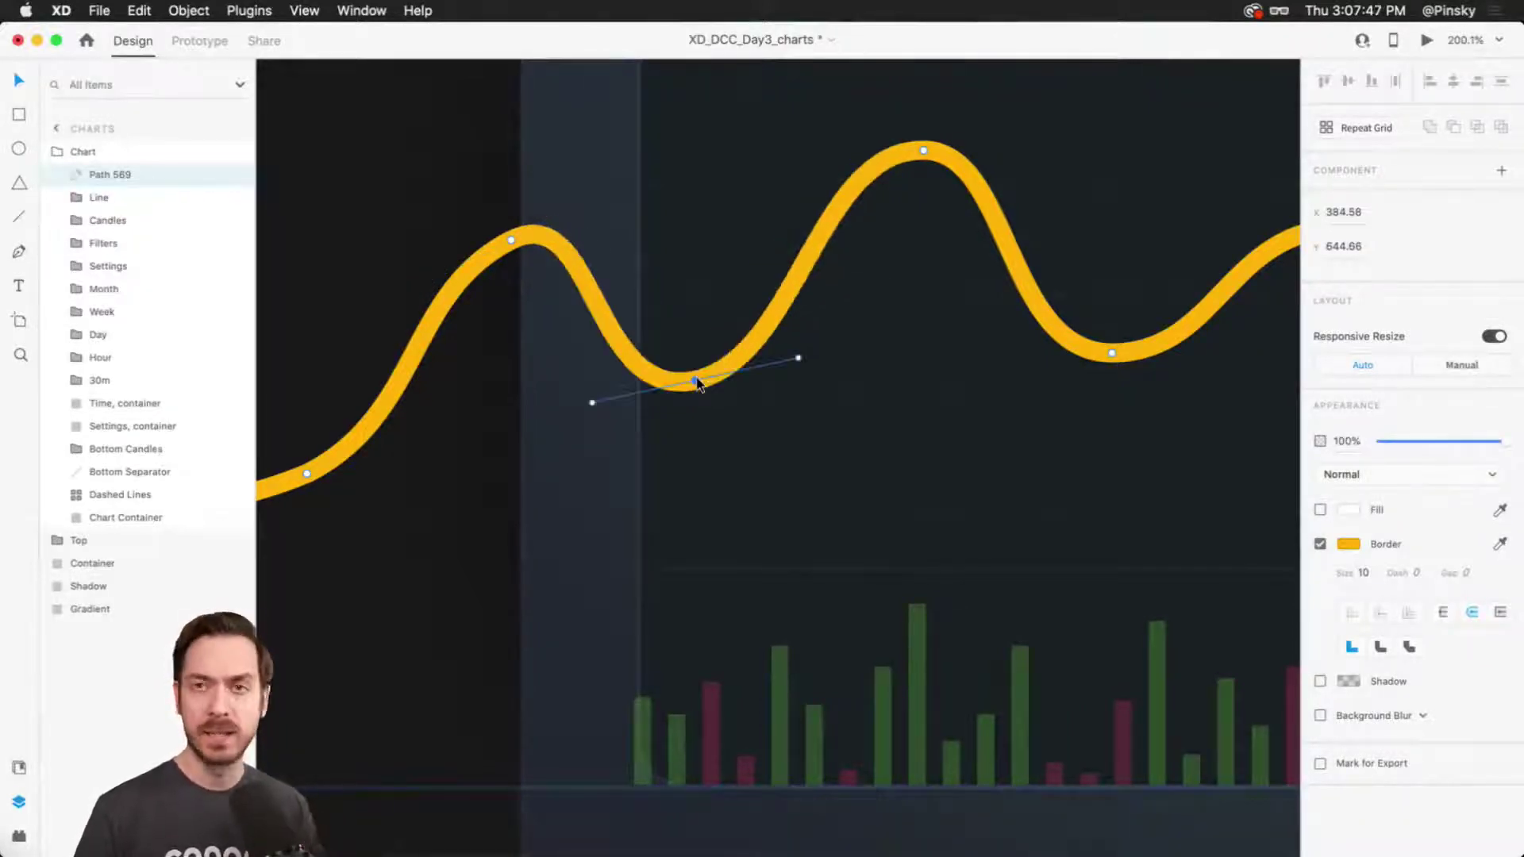
{"action": "scroll", "coordinate": [697, 384], "scroll_direction": "down", "scroll_amount": 5}
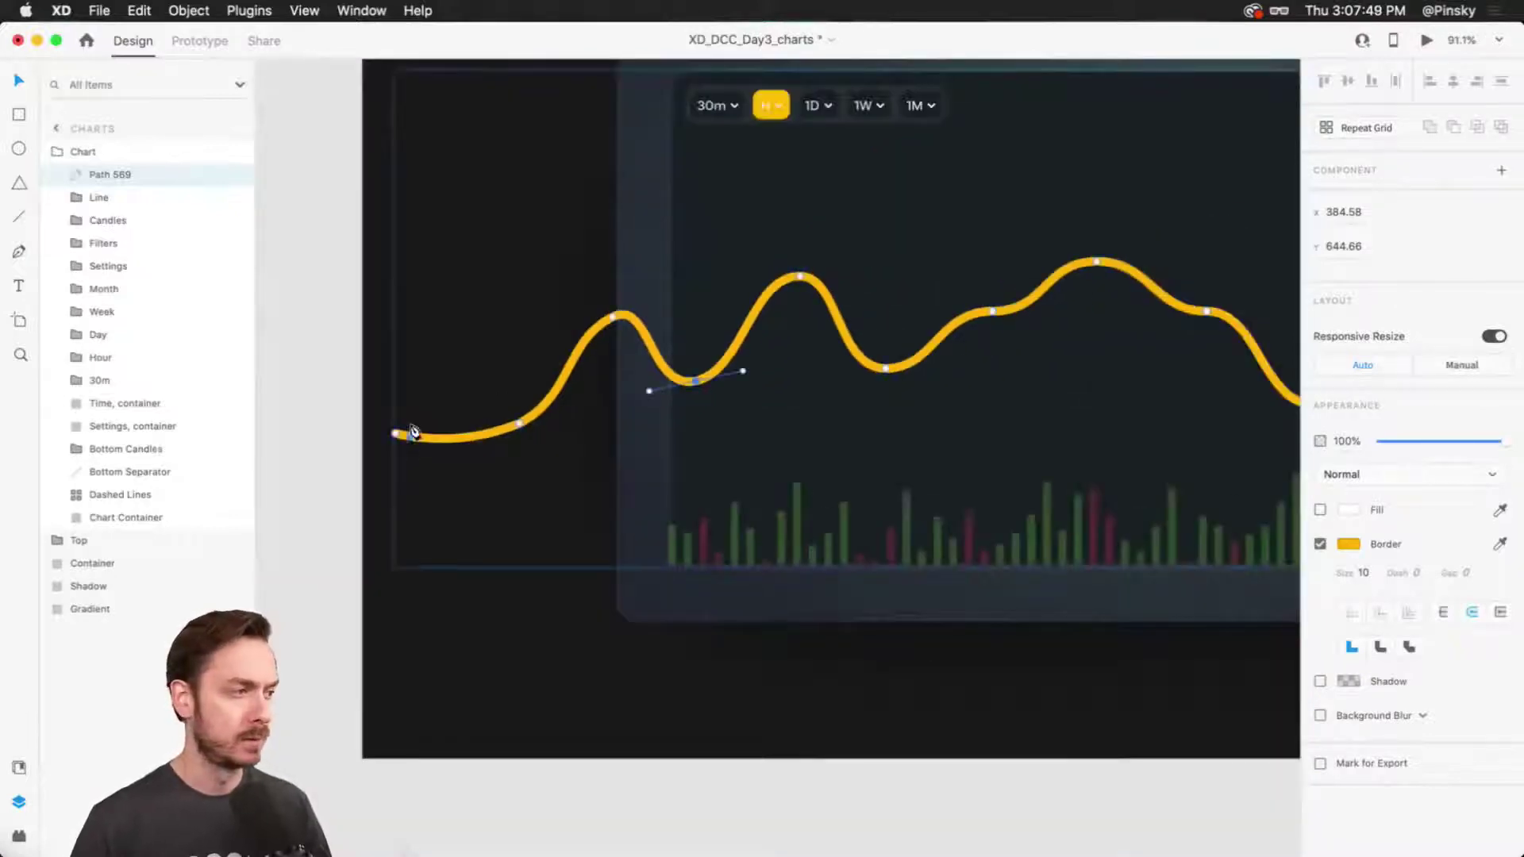
{"action": "scroll", "coordinate": [680, 421], "scroll_direction": "down", "scroll_amount": 3}
{"action": "scroll", "coordinate": [1007, 493], "scroll_direction": "right", "scroll_amount": 3}
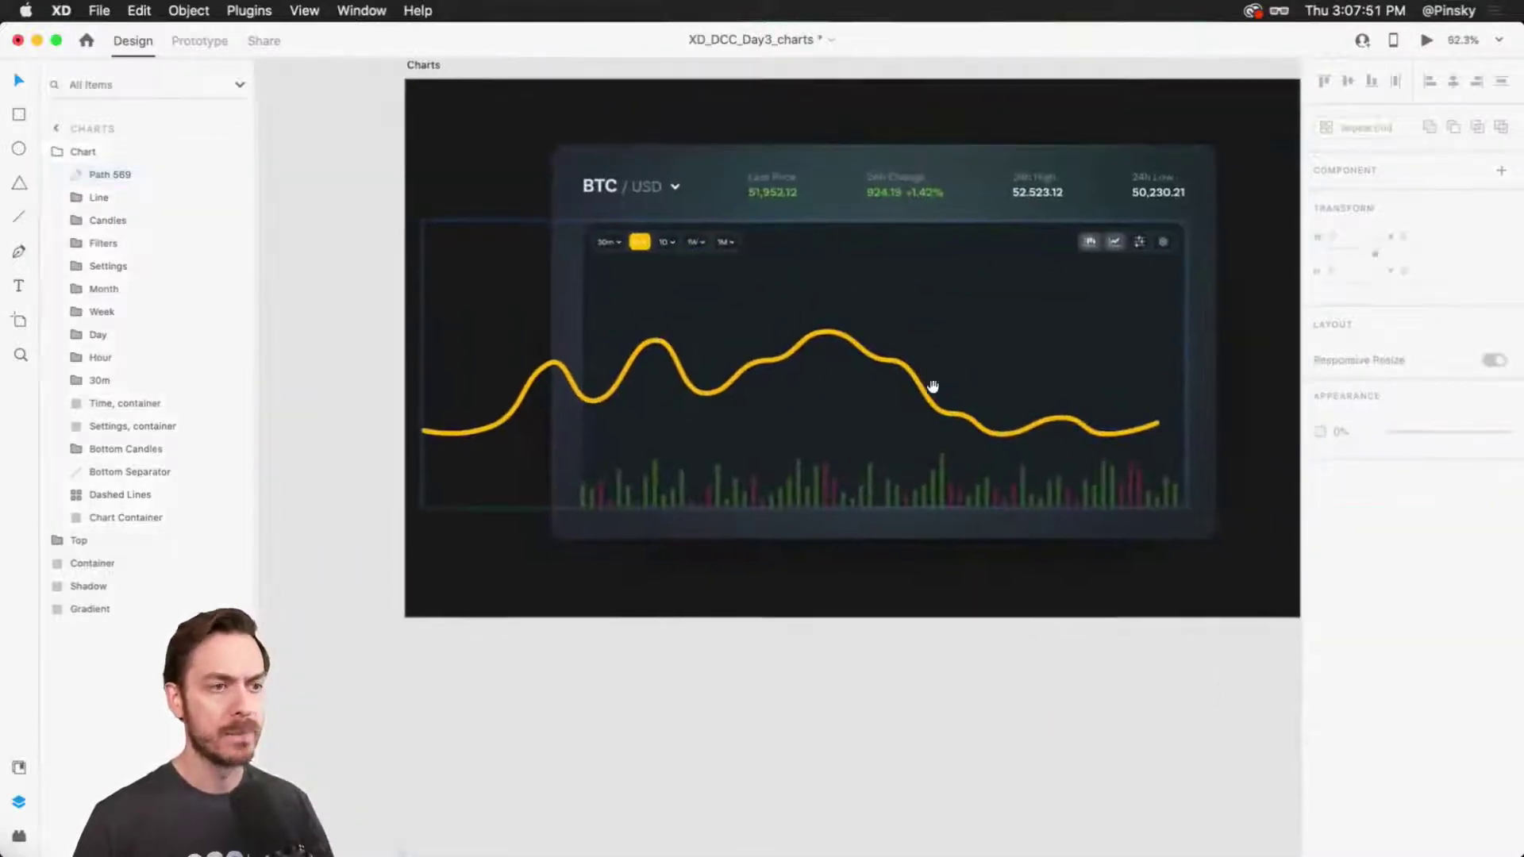
Rename the orange curve's path layer as Line Chart.
{"action": "left_click", "coordinate": [917, 387]}
{"action": "left_click", "coordinate": [919, 387]}
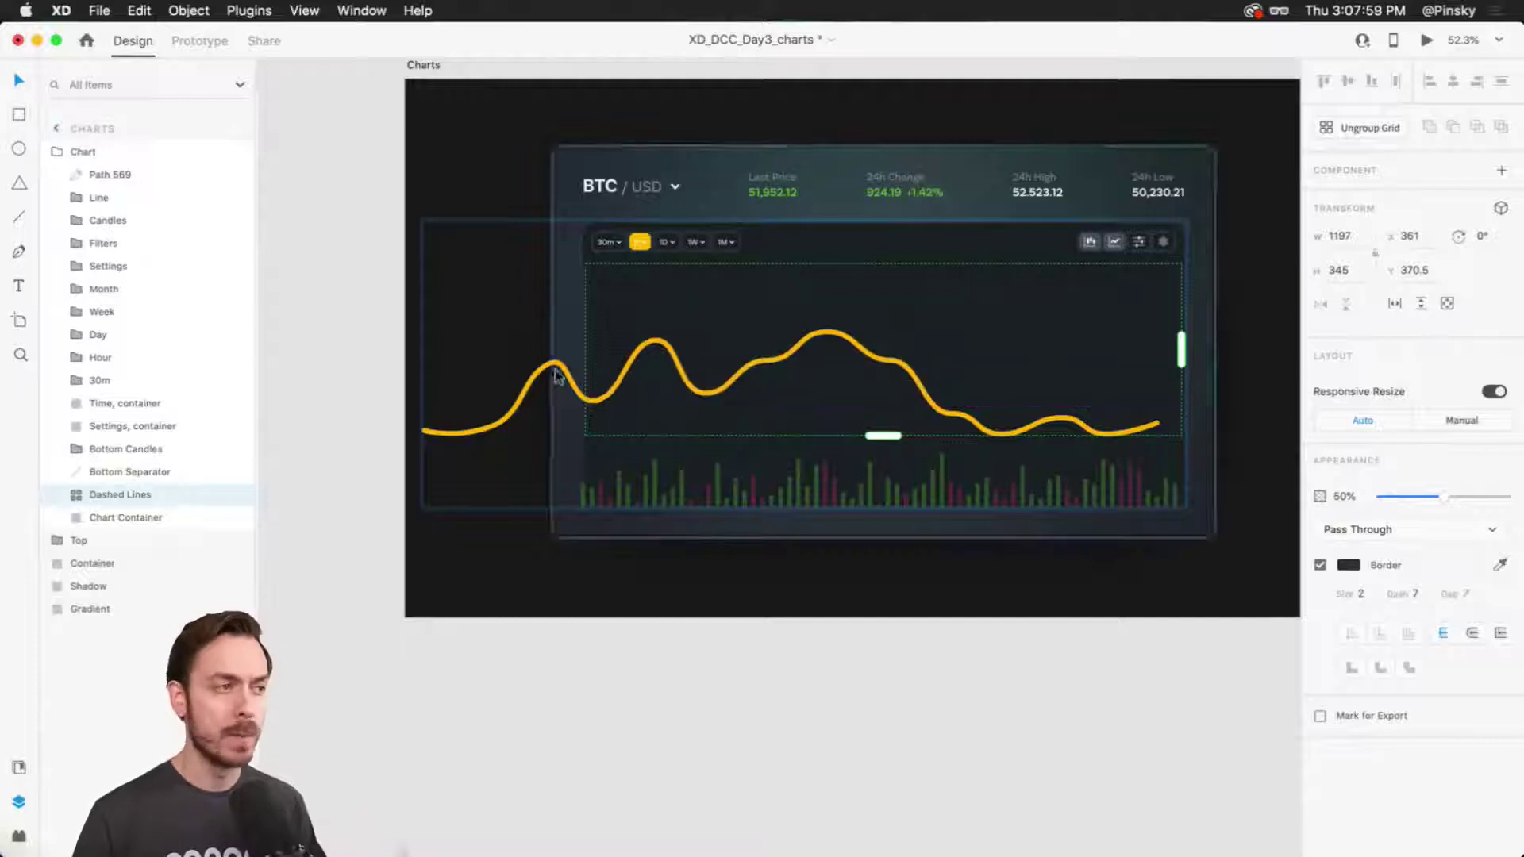
{"action": "left_click", "coordinate": [1027, 616]}
{"action": "left_click", "coordinate": [798, 350]}
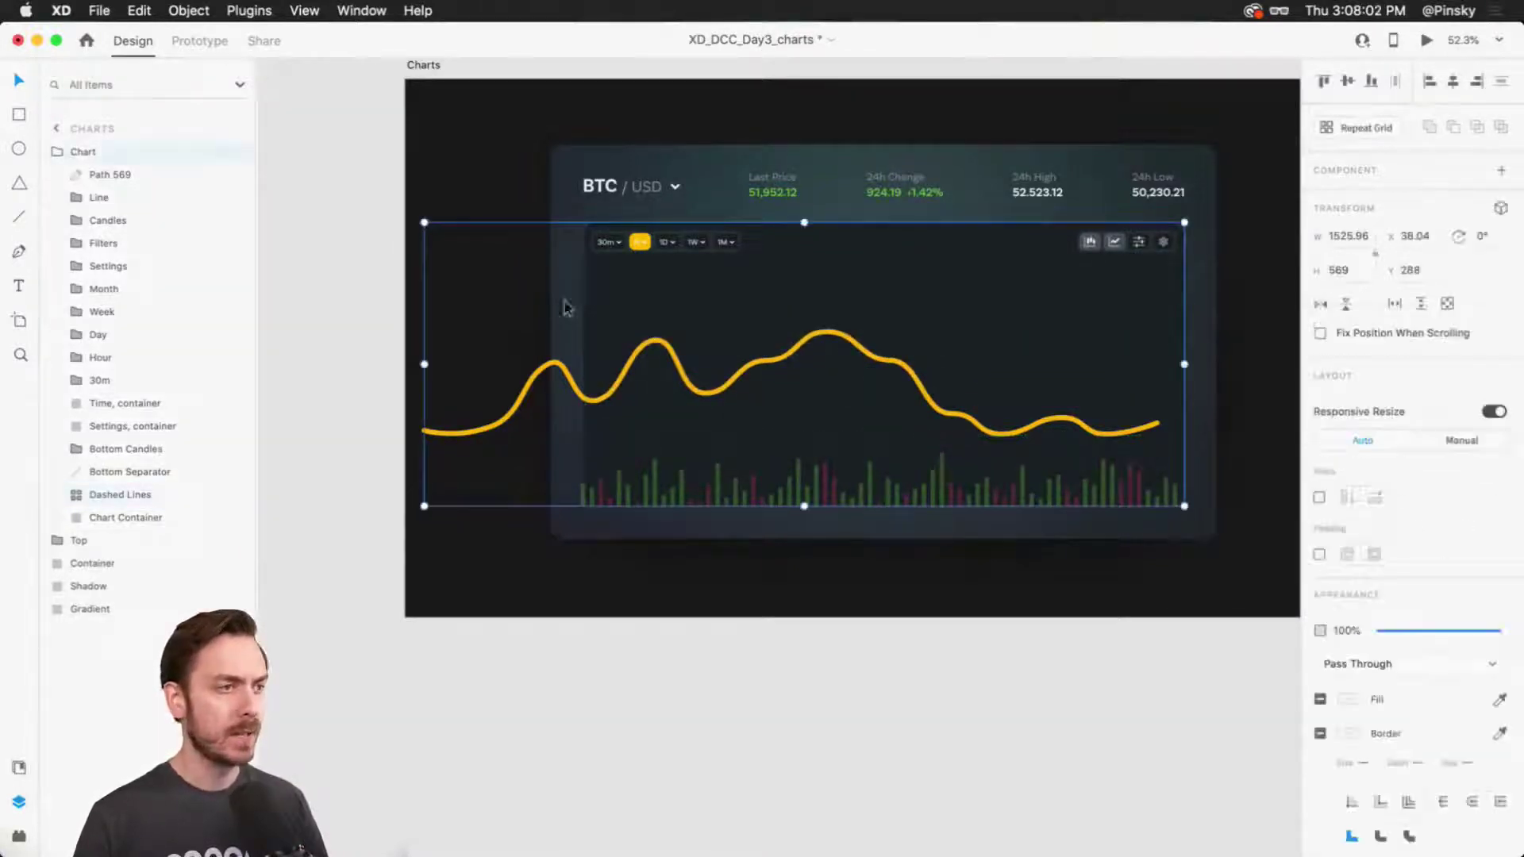
{"action": "double_click", "coordinate": [108, 177]}
{"action": "type", "text": "Line Char"}
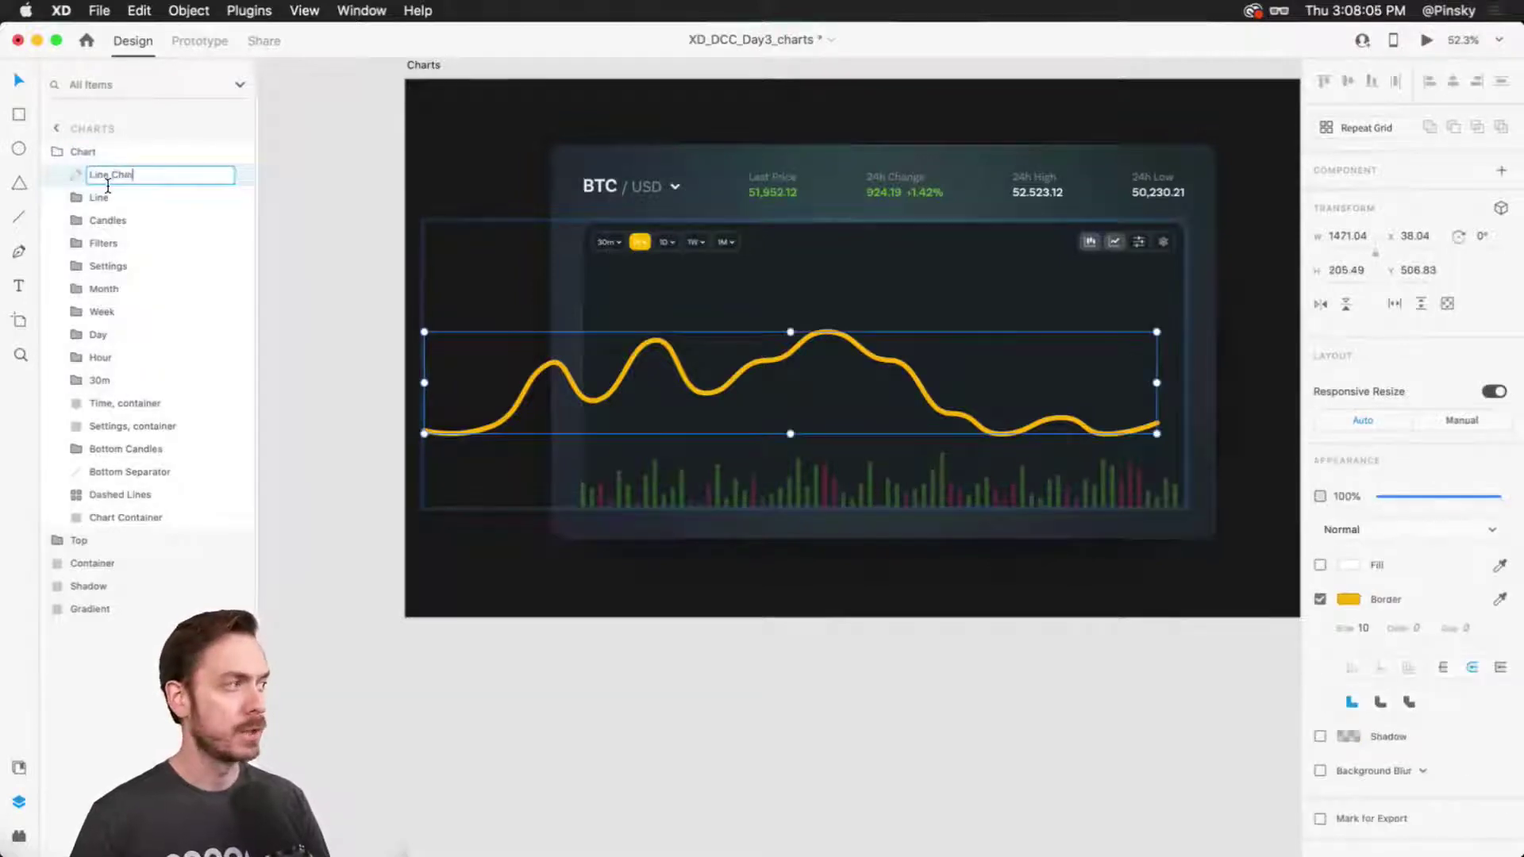
{"action": "type", "text": "t"}
{"action": "key", "text": "Return"}
Draw a narrow vertical rectangle about 13 wide and 108 high inside the chart container, above the curve near its left edge.
{"action": "scroll", "coordinate": [1046, 255], "scroll_direction": "up", "scroll_amount": 3}
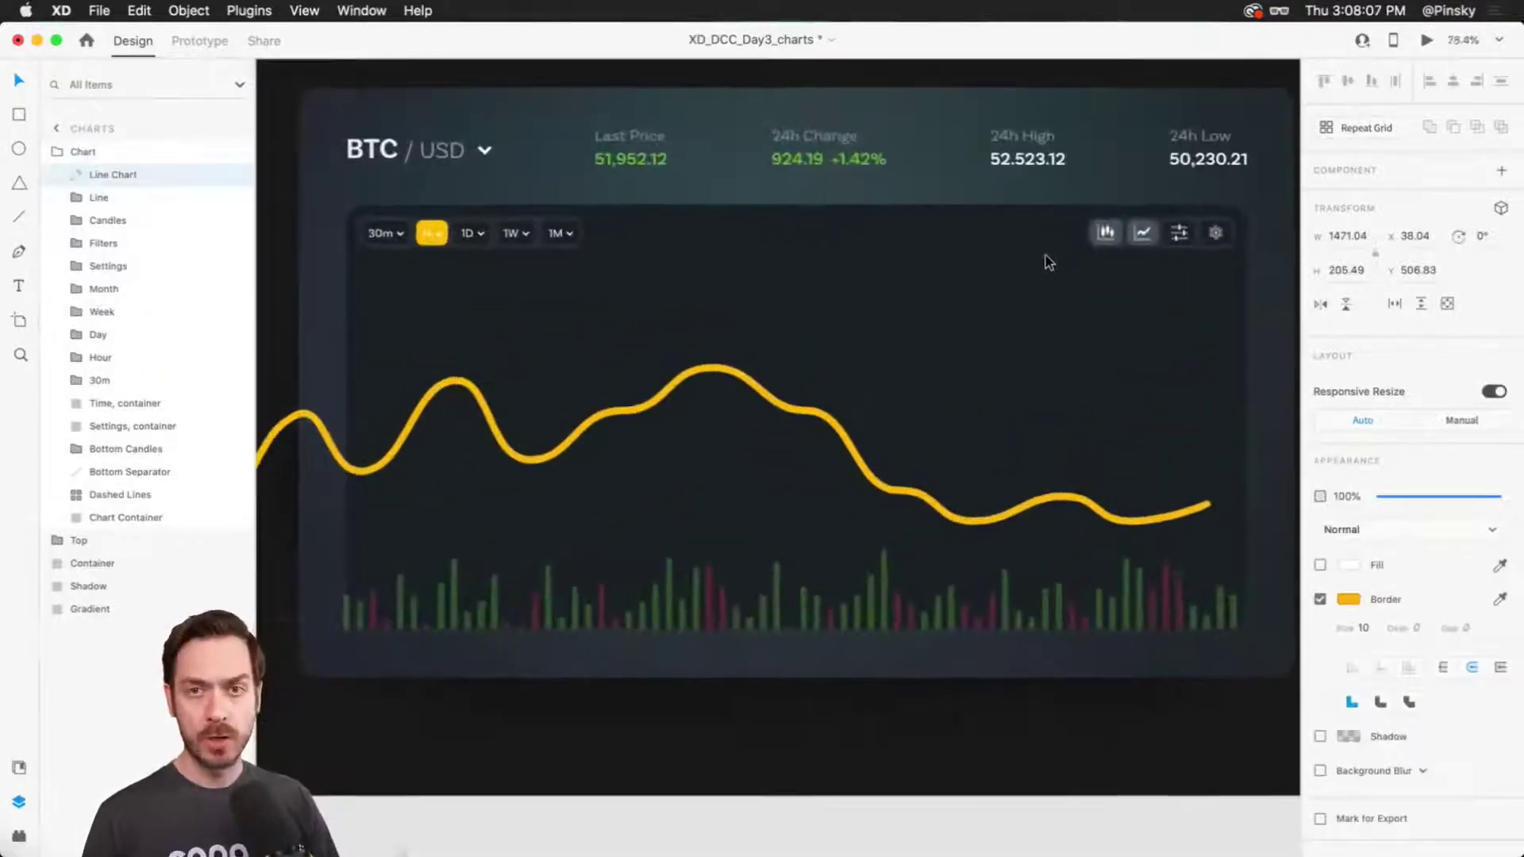
{"action": "scroll", "coordinate": [709, 359], "scroll_direction": "left", "scroll_amount": 2}
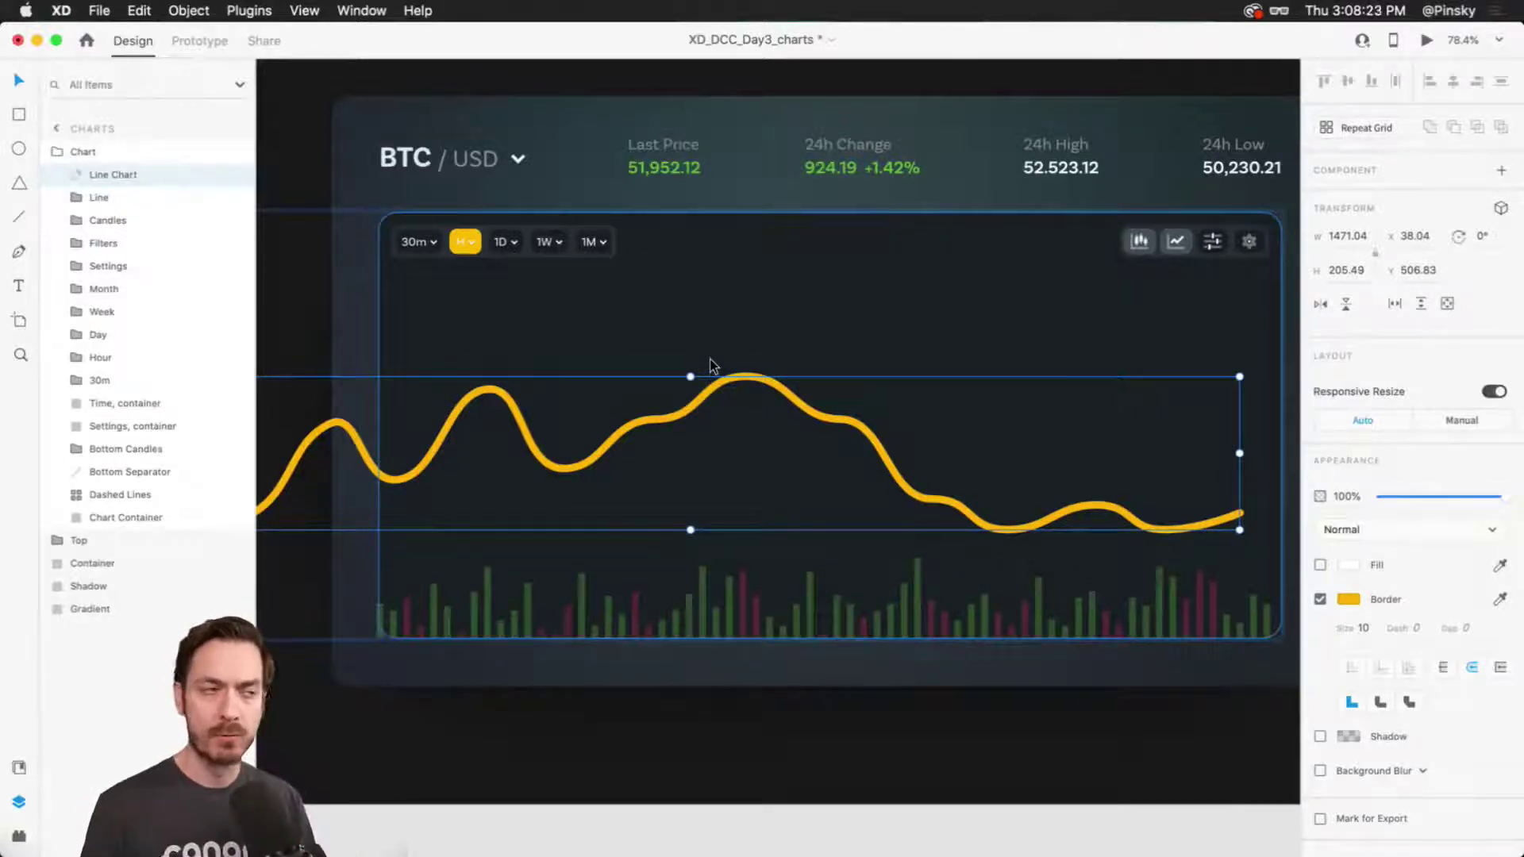
{"action": "scroll", "coordinate": [334, 305], "scroll_direction": "up", "scroll_amount": 5}
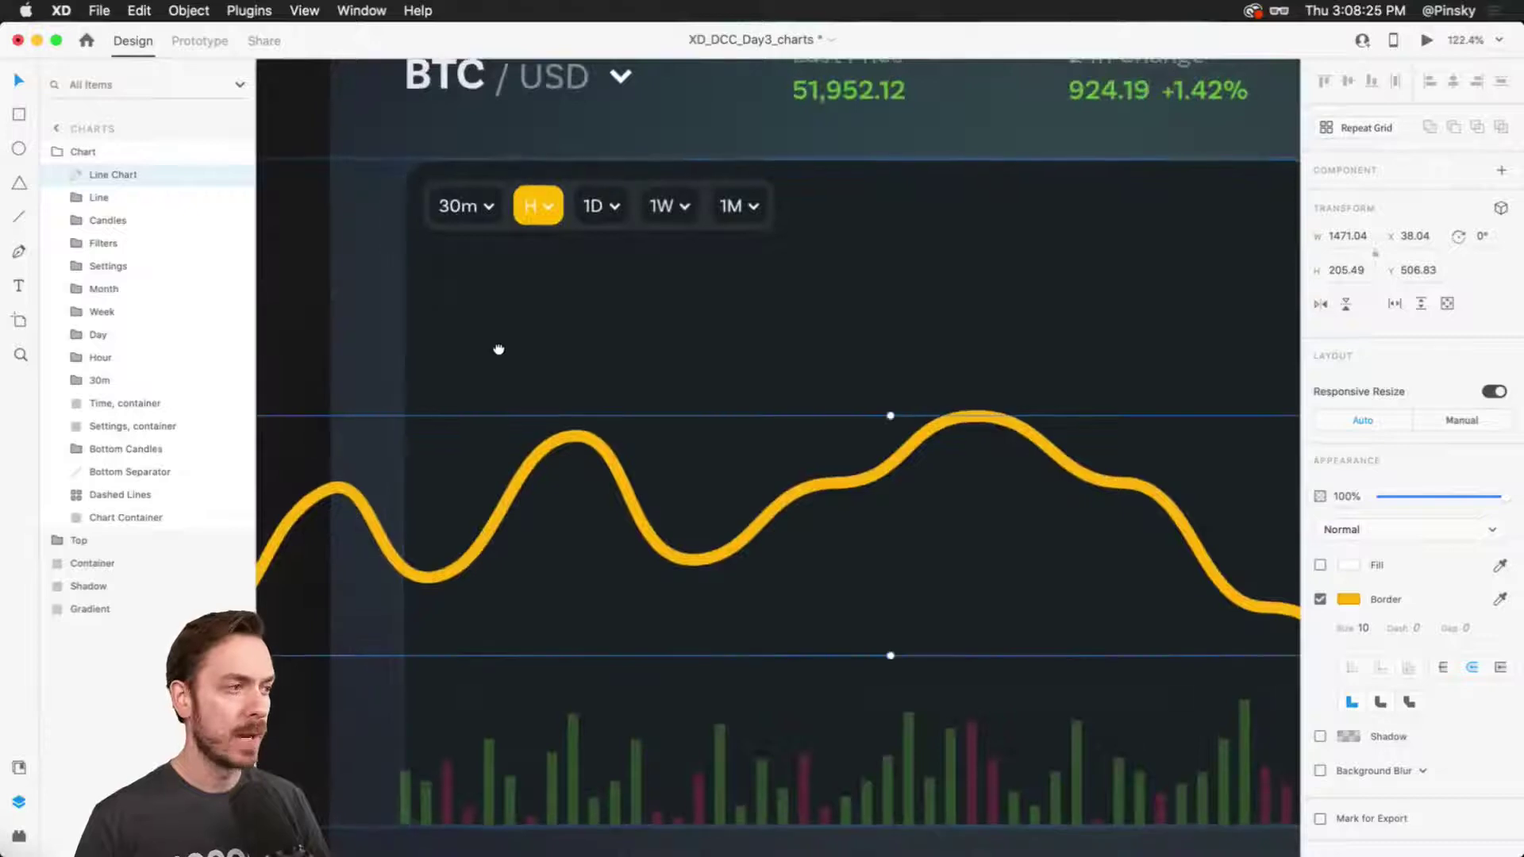
{"action": "left_click_drag", "start_coordinate": [498, 349], "coordinate": [513, 318]}
{"action": "left_click", "coordinate": [458, 336]}
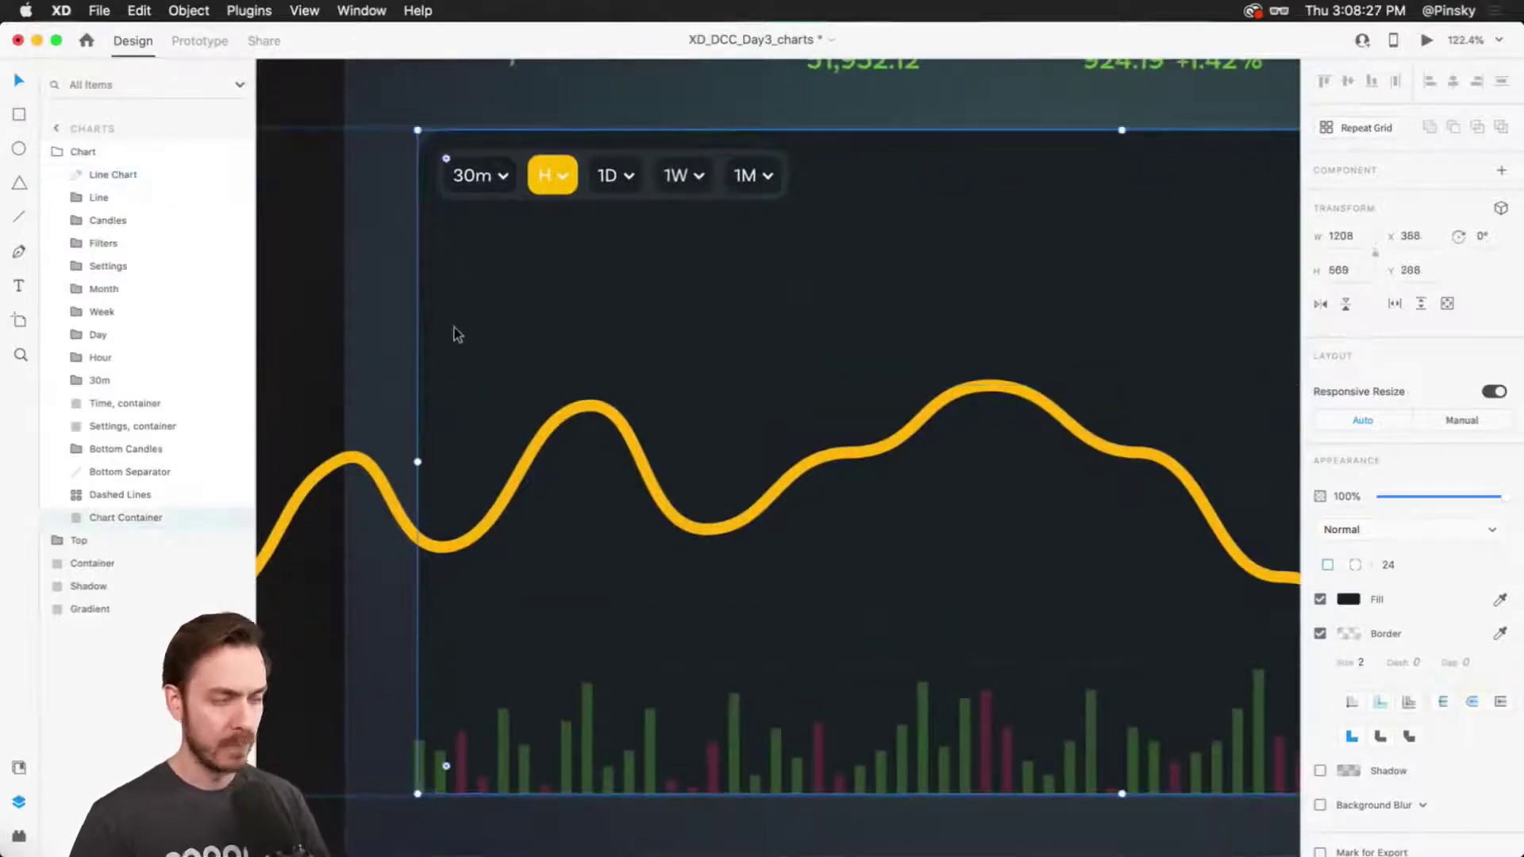
{"action": "key", "text": "r"}
{"action": "mouse_move", "coordinate": [442, 302]}
{"action": "left_mouse_down"}
{"action": "mouse_move", "coordinate": [480, 401]}
{"action": "mouse_move", "coordinate": [462, 429]}
{"action": "left_mouse_up"}
{"action": "scroll", "coordinate": [456, 416], "scroll_direction": "up", "scroll_amount": 5}
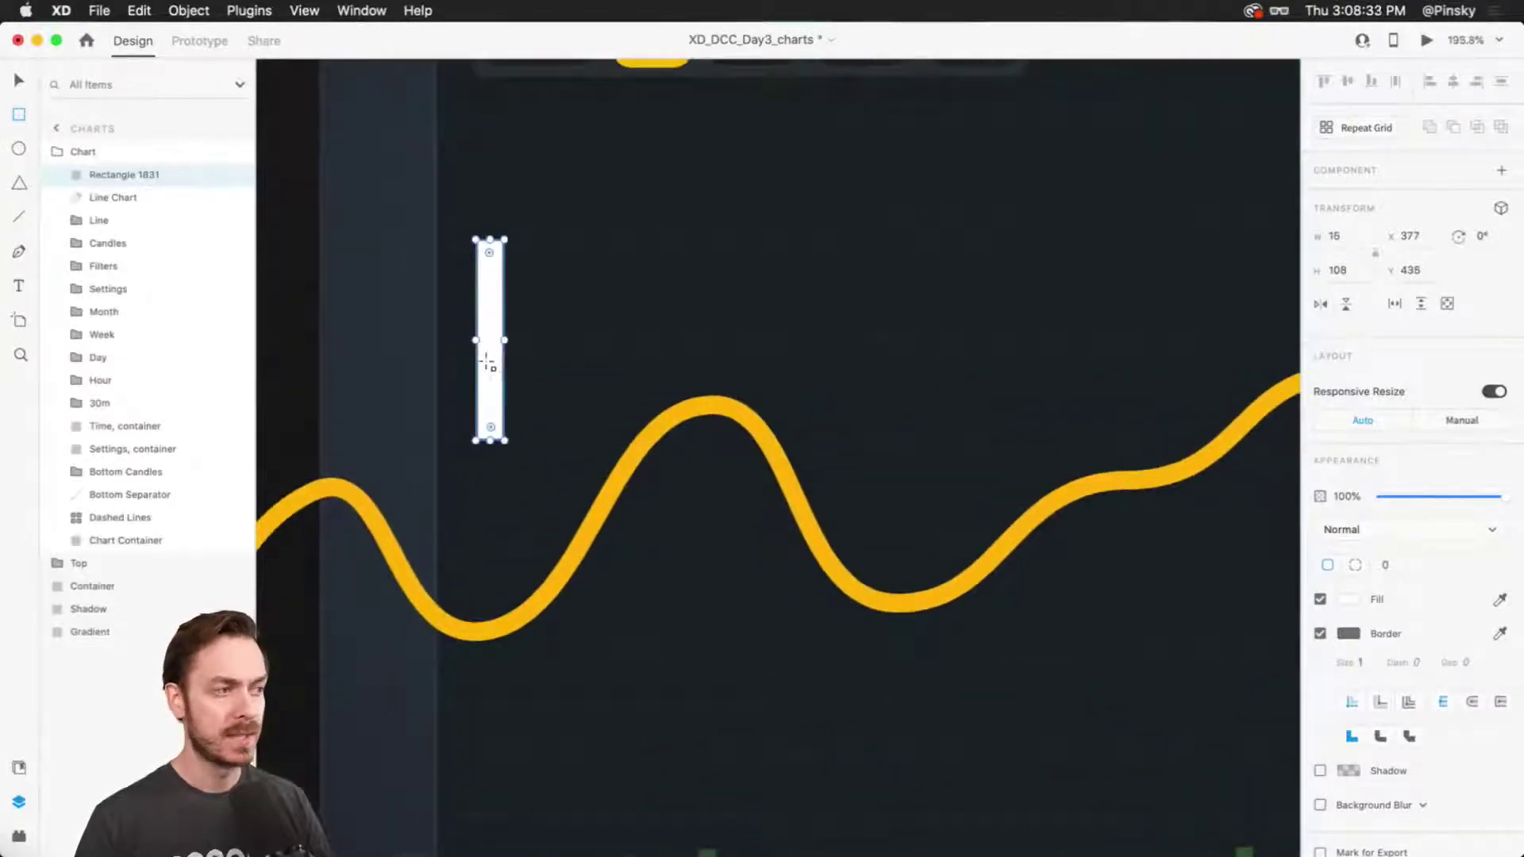
{"action": "left_click_drag", "start_coordinate": [493, 350], "coordinate": [520, 307]}
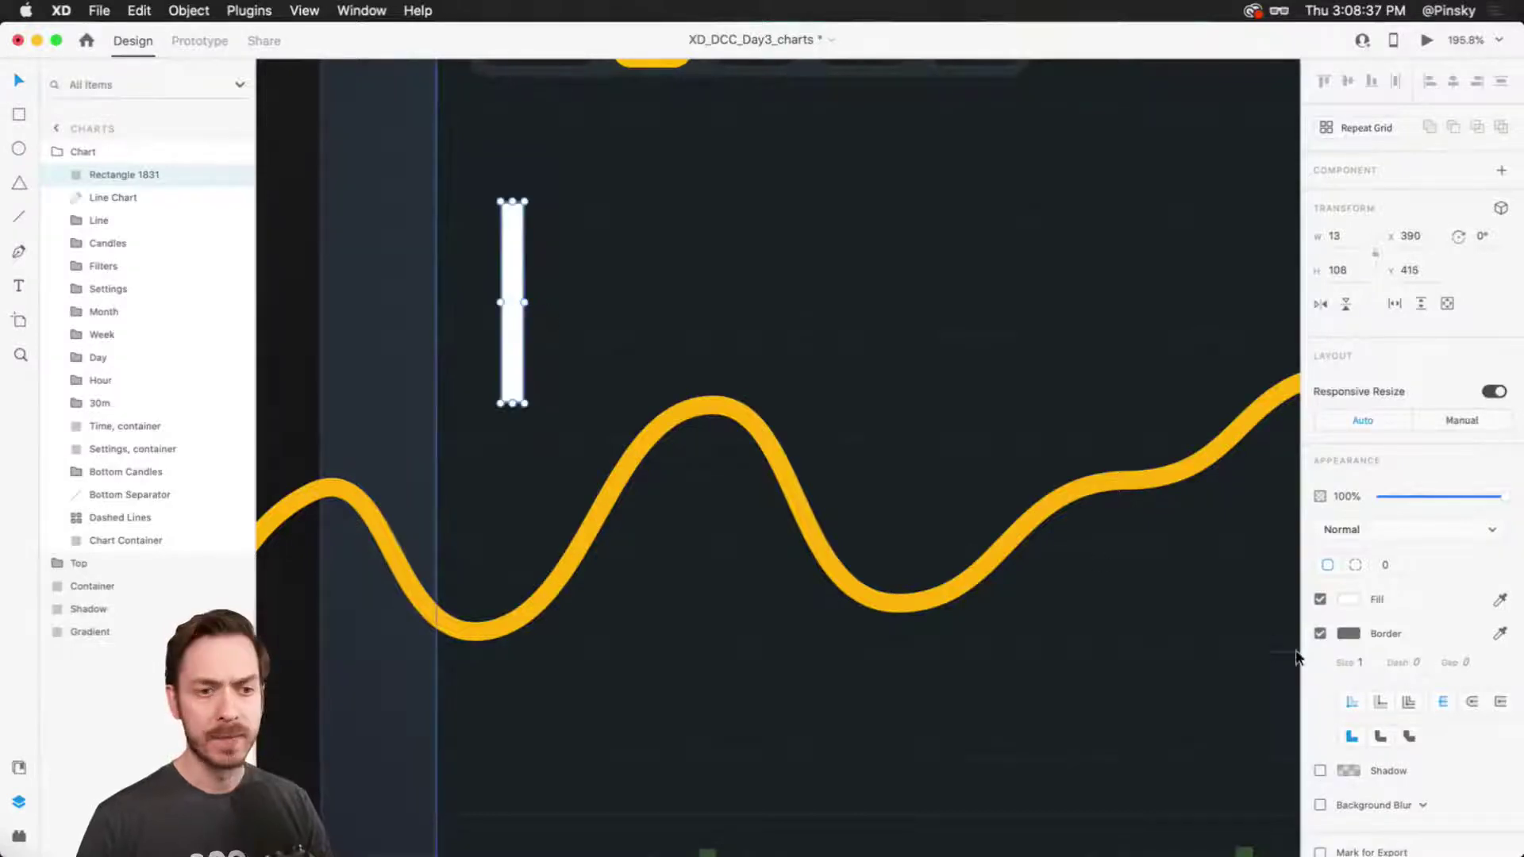
Remove the narrow rectangle's border and fill it with red, about #DB2625.
{"action": "left_click", "coordinate": [1319, 633]}
{"action": "left_click", "coordinate": [1348, 599]}
{"action": "left_click", "coordinate": [1243, 526]}
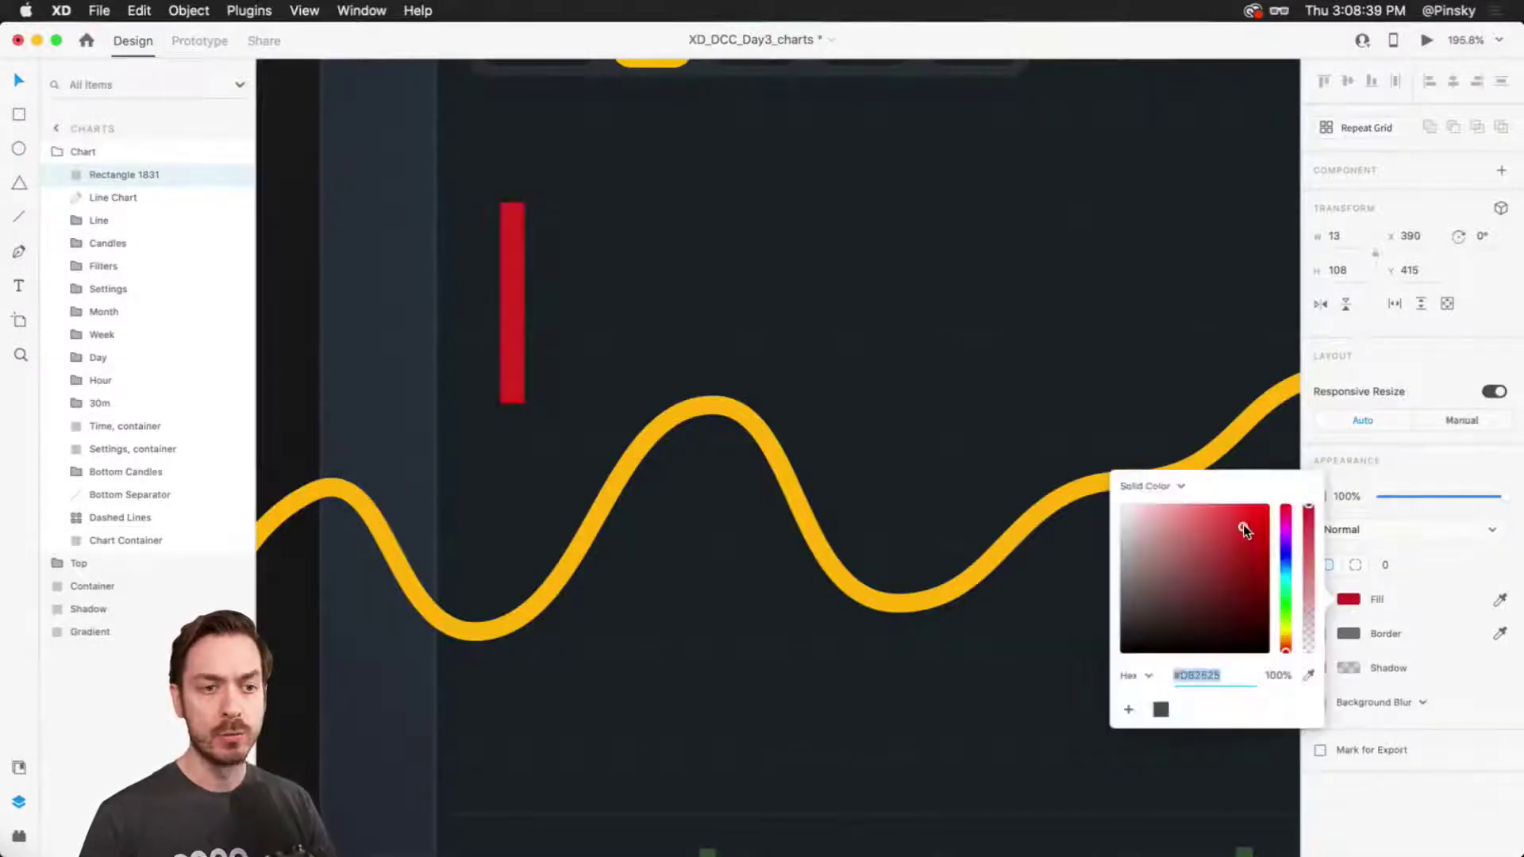
Change the narrow rectangle's fill from red to a bright, slightly yellowish green.
{"action": "left_click", "coordinate": [1286, 609]}
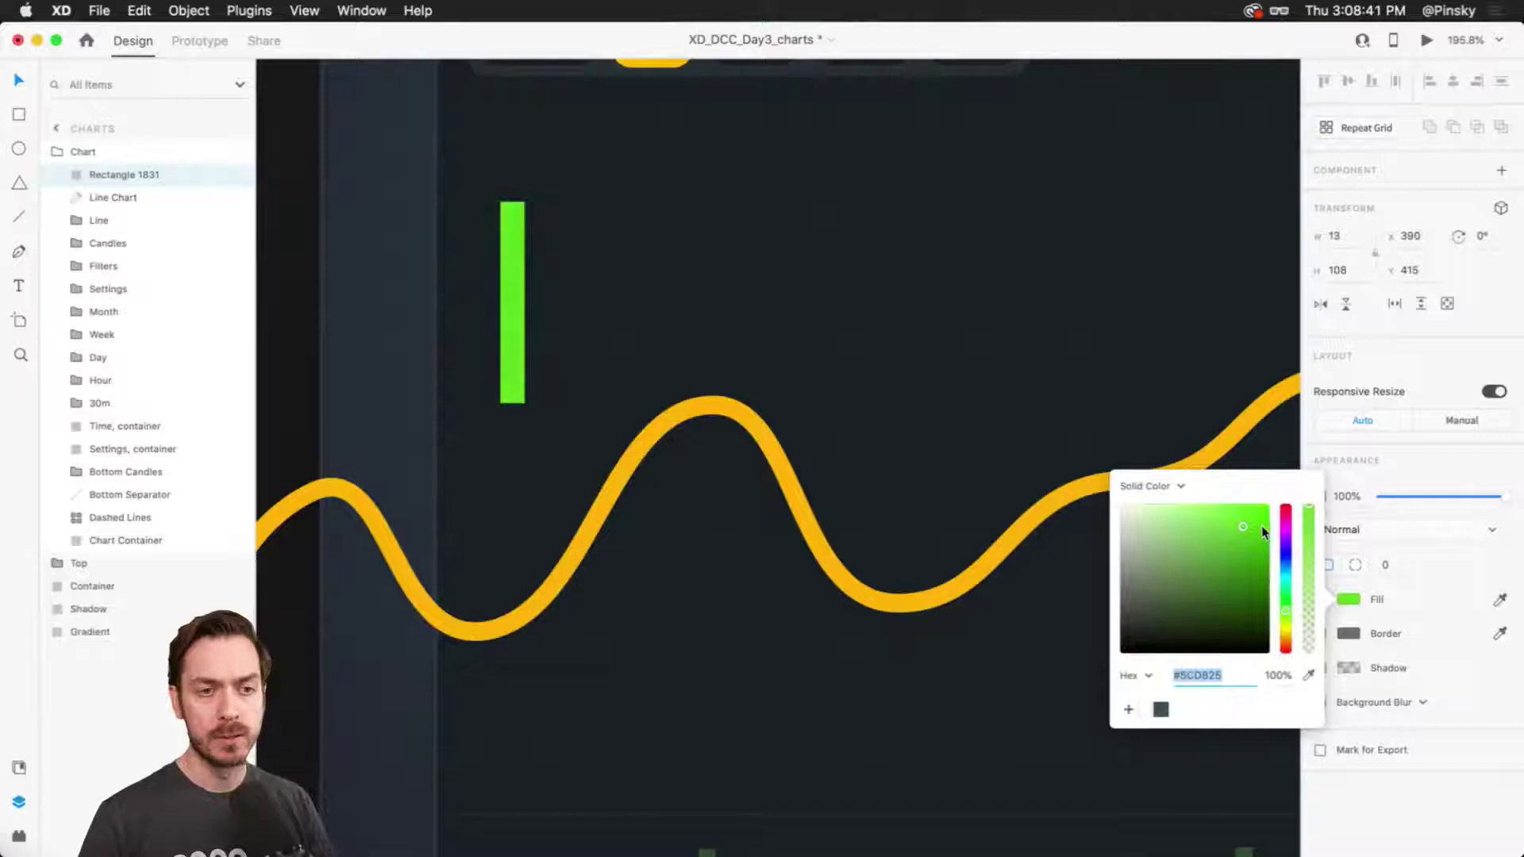
{"action": "left_click", "coordinate": [1255, 525]}
{"action": "left_click", "coordinate": [1287, 608]}
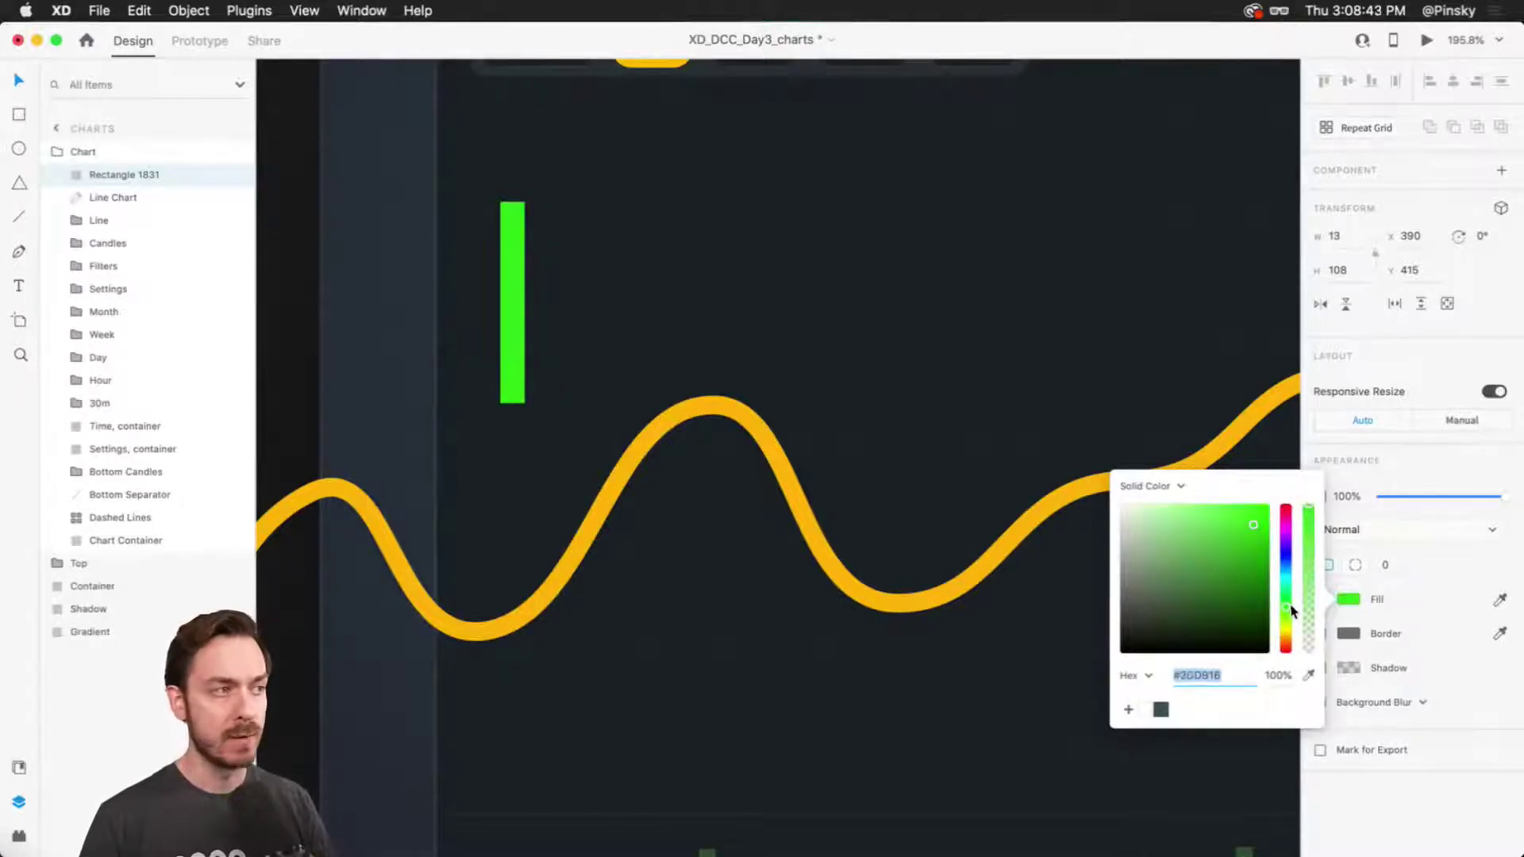
{"action": "left_click_drag", "start_coordinate": [1289, 609], "coordinate": [1286, 612]}
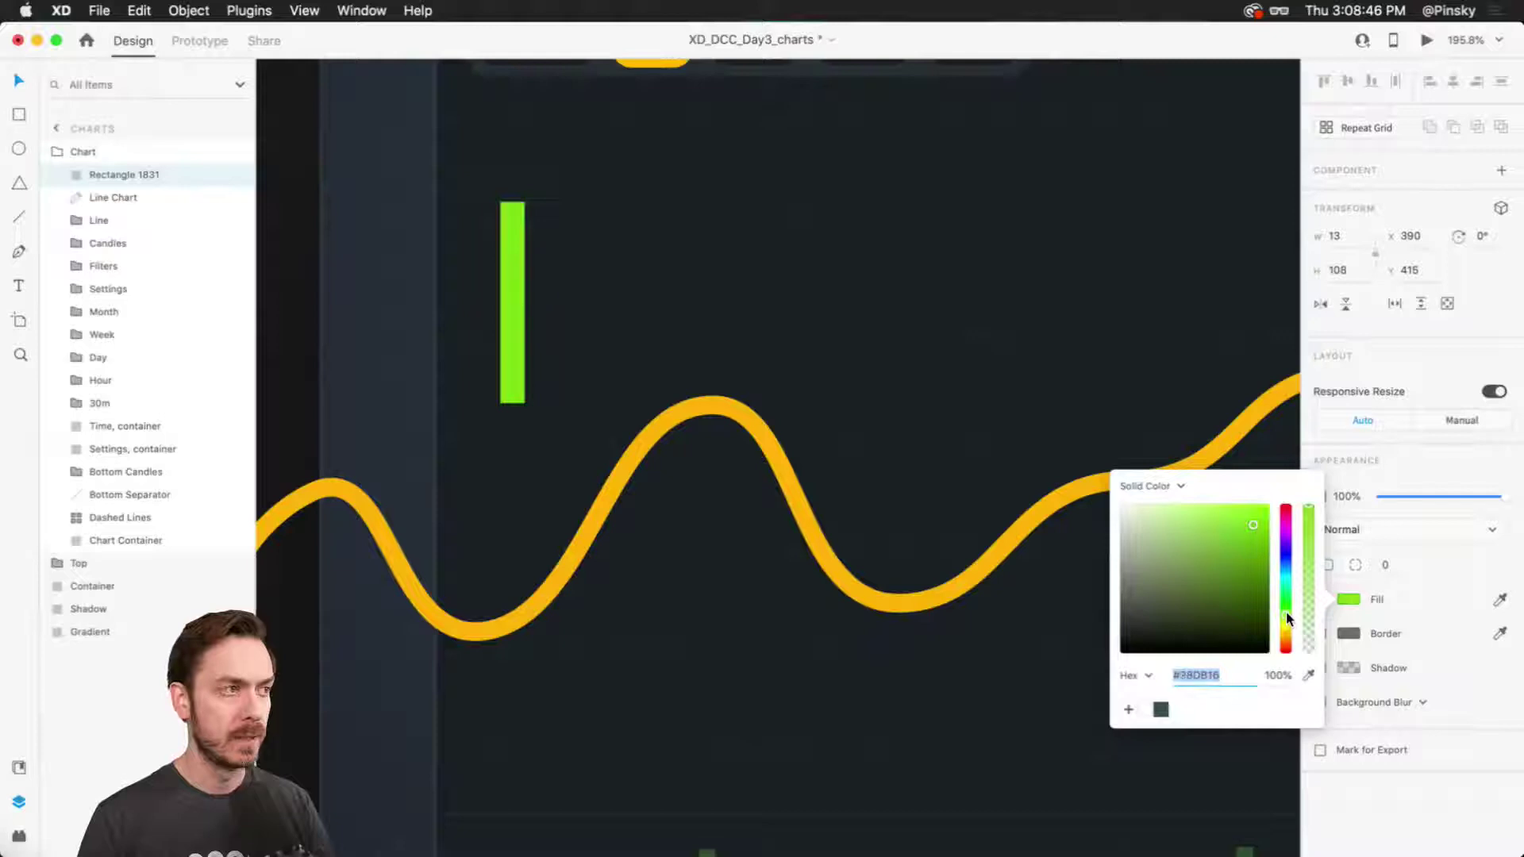
{"action": "left_click", "coordinate": [1243, 528]}
{"action": "key", "text": "Escape"}
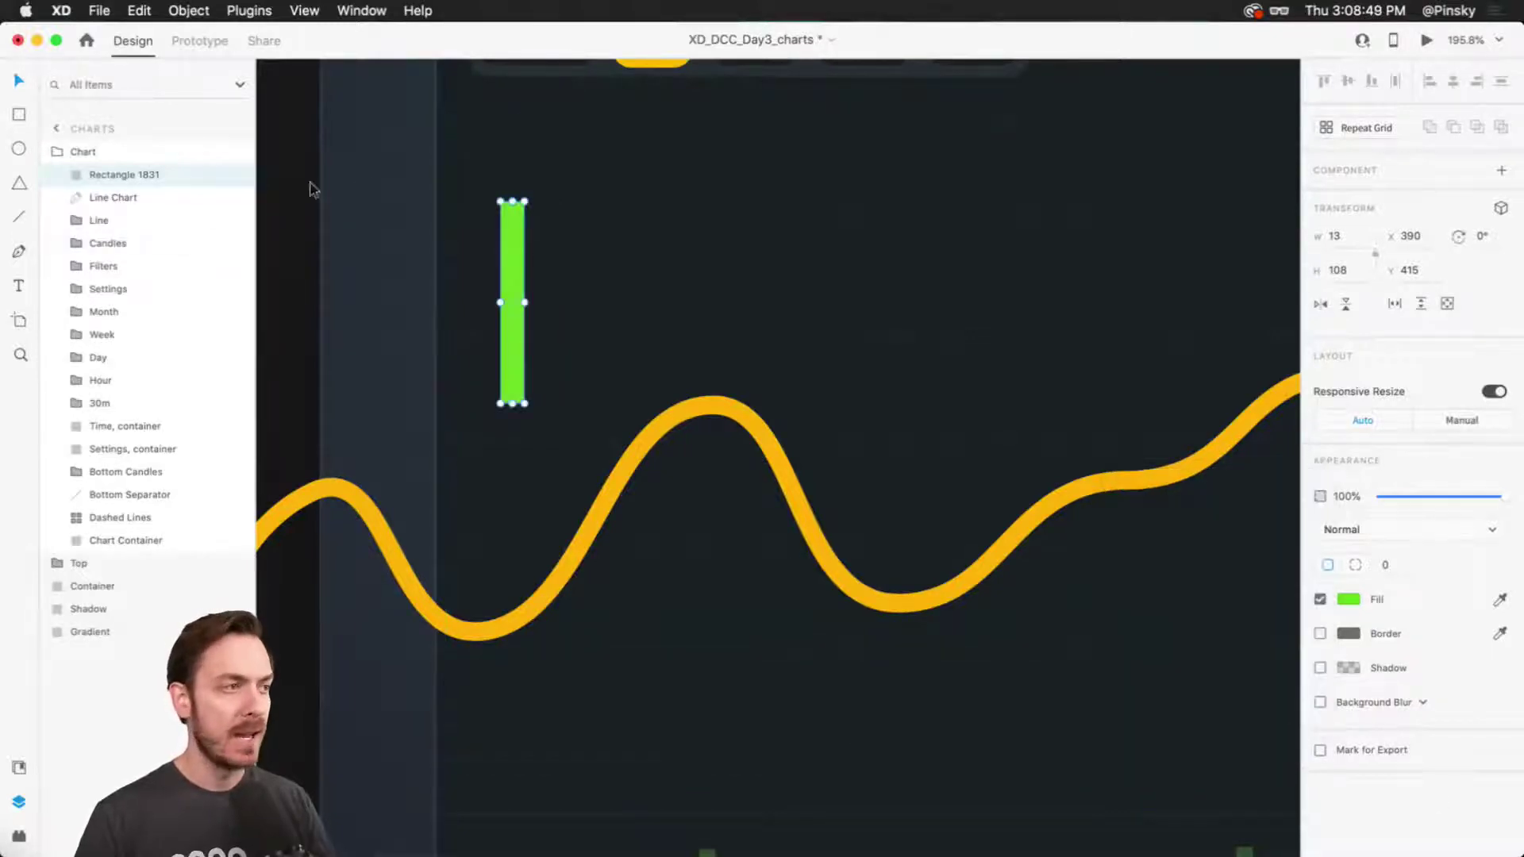
Duplicate the green bar and reshape the copy into a centred wick about 3 wide and 130 high.
{"action": "scroll", "coordinate": [429, 193], "scroll_direction": "up", "scroll_amount": 3}
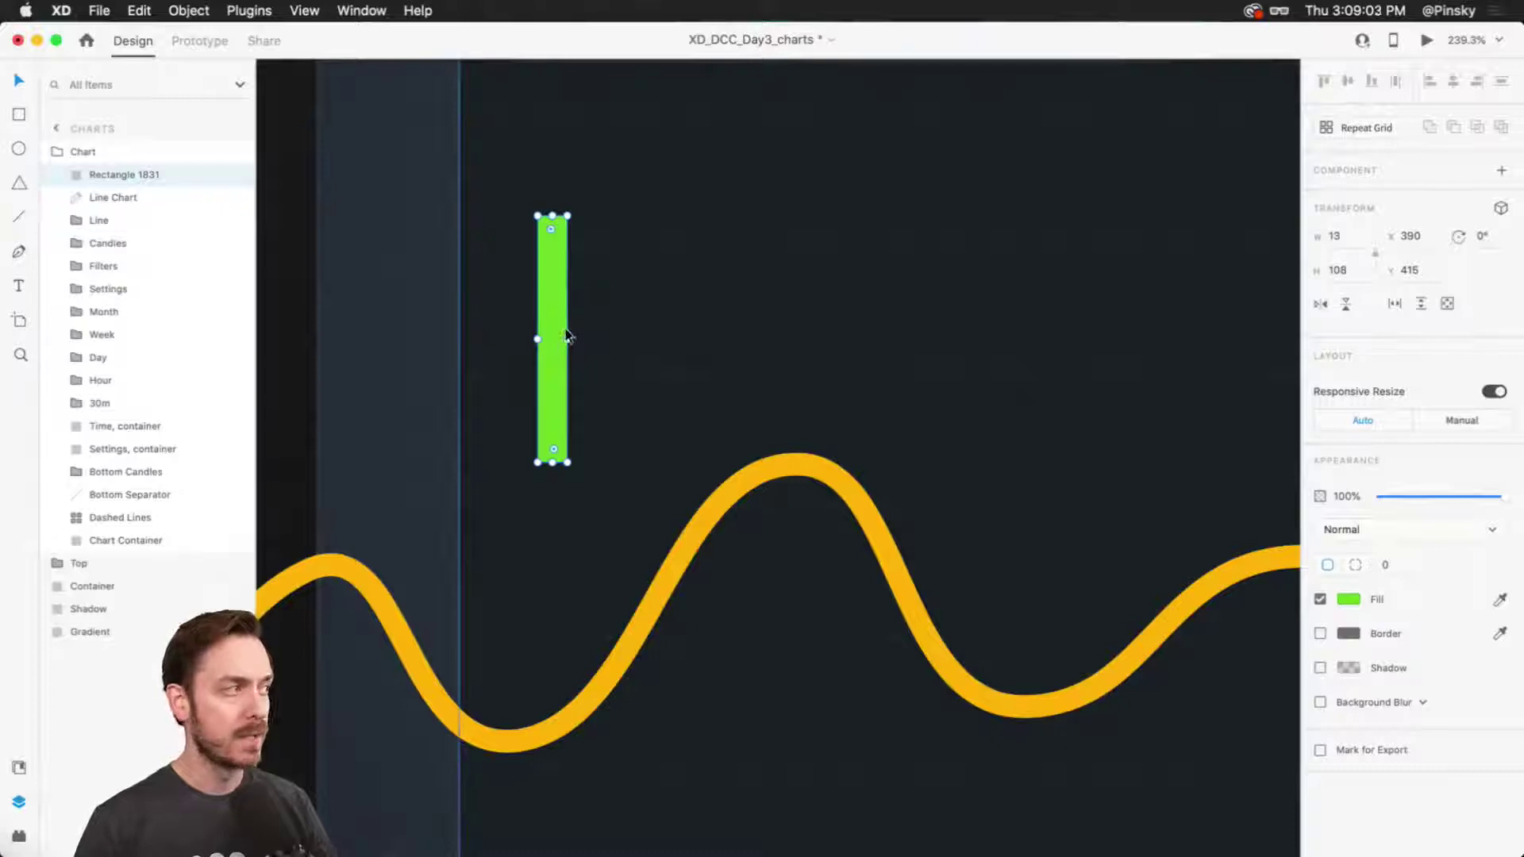
{"action": "key", "text": "super+d"}
{"action": "left_click_drag", "start_coordinate": [566, 337], "coordinate": [557, 339]}
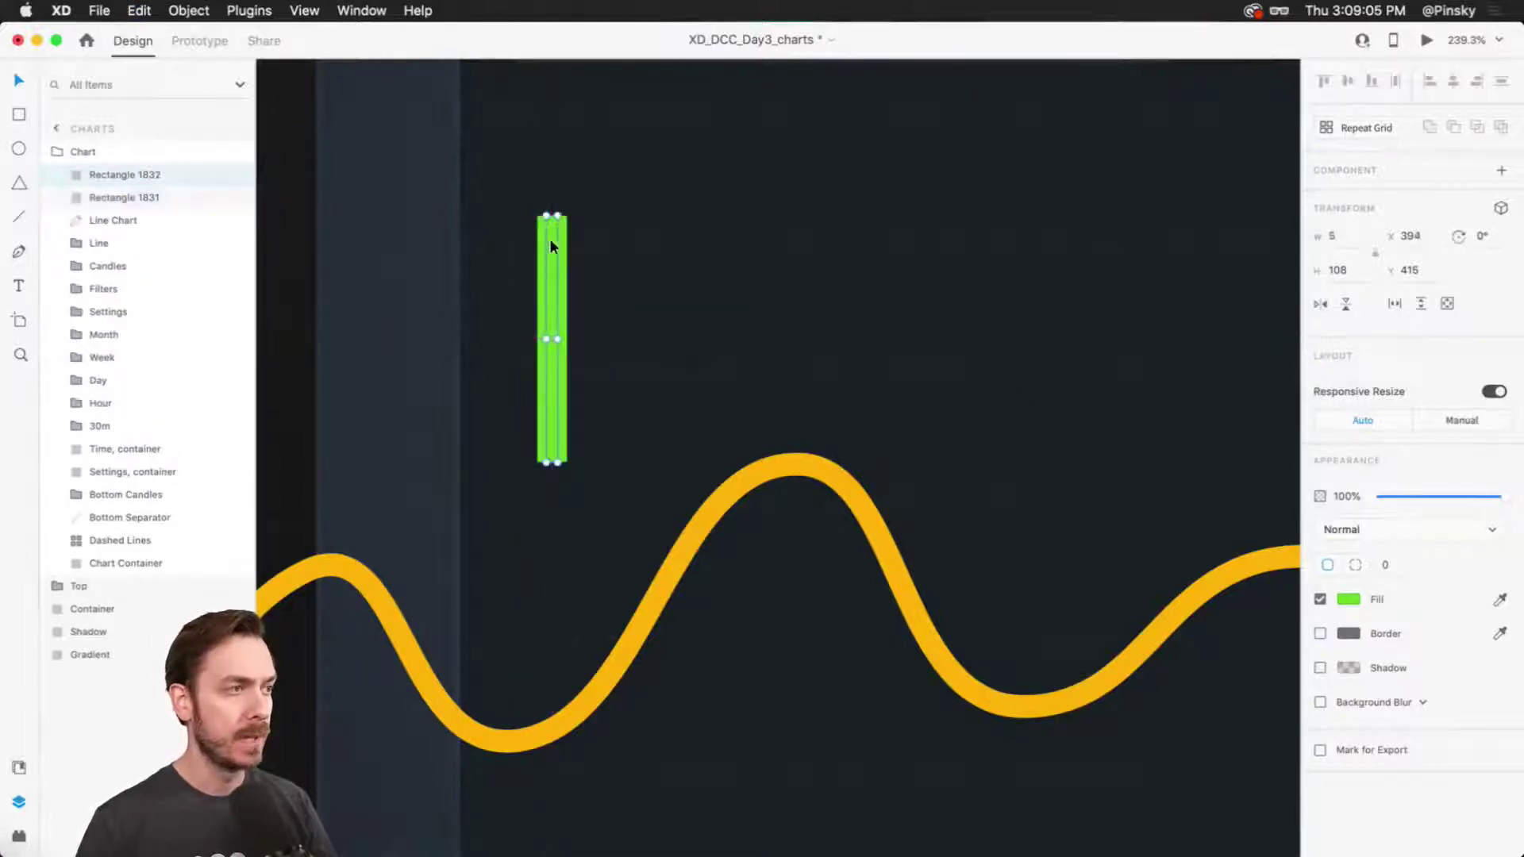
{"action": "scroll", "coordinate": [549, 213], "scroll_direction": "up", "scroll_amount": 3}
{"action": "left_click_drag", "start_coordinate": [550, 213], "coordinate": [555, 146]}
{"action": "left_click_drag", "start_coordinate": [561, 397], "coordinate": [558, 397]}
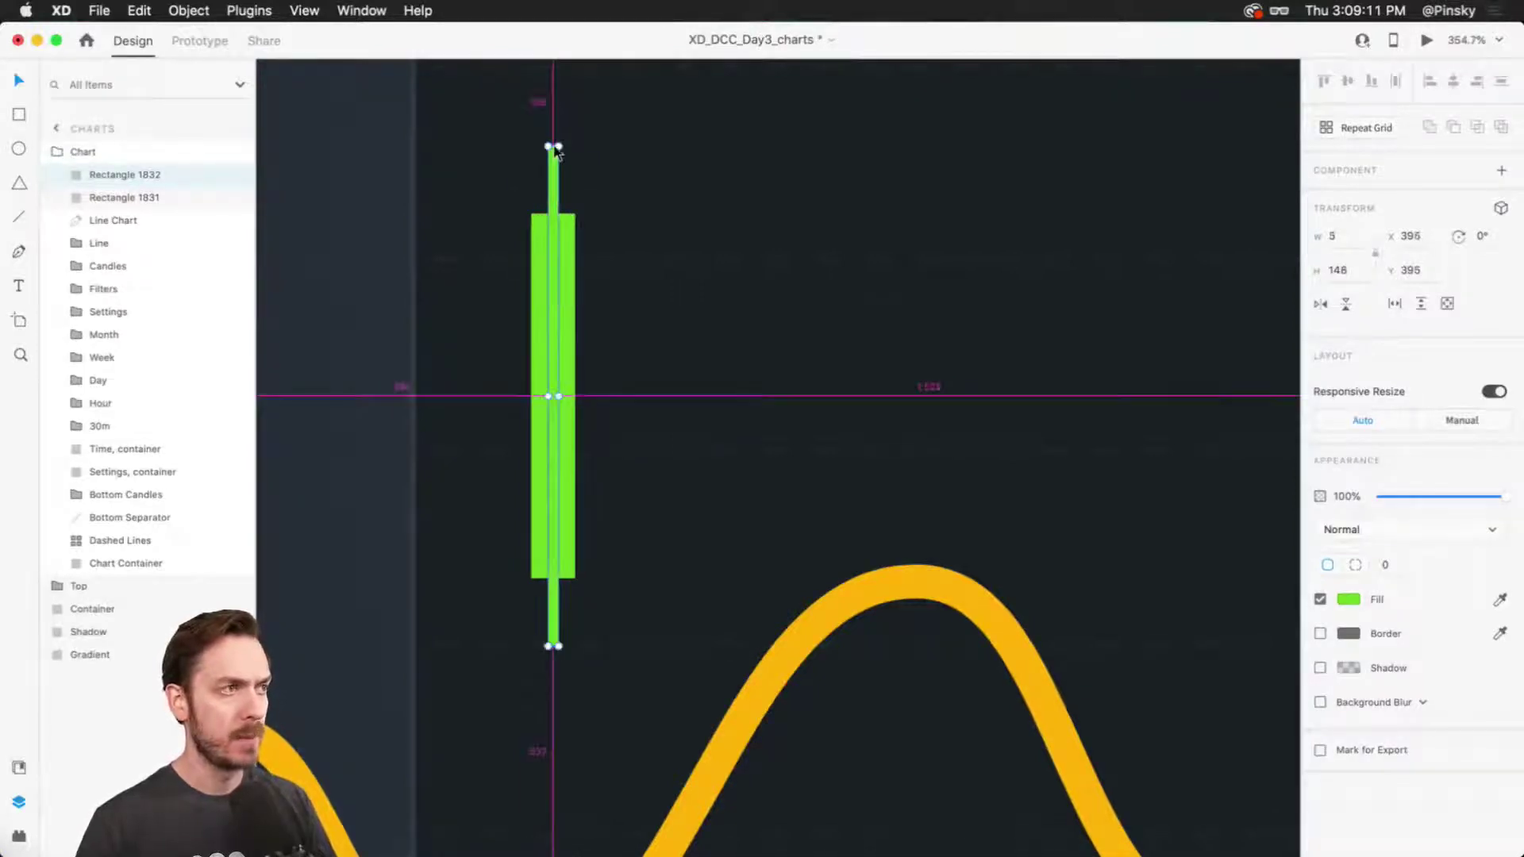
{"action": "scroll", "coordinate": [555, 152], "scroll_direction": "up", "scroll_amount": 2}
{"action": "scroll", "coordinate": [553, 164], "scroll_direction": "up", "scroll_amount": 5}
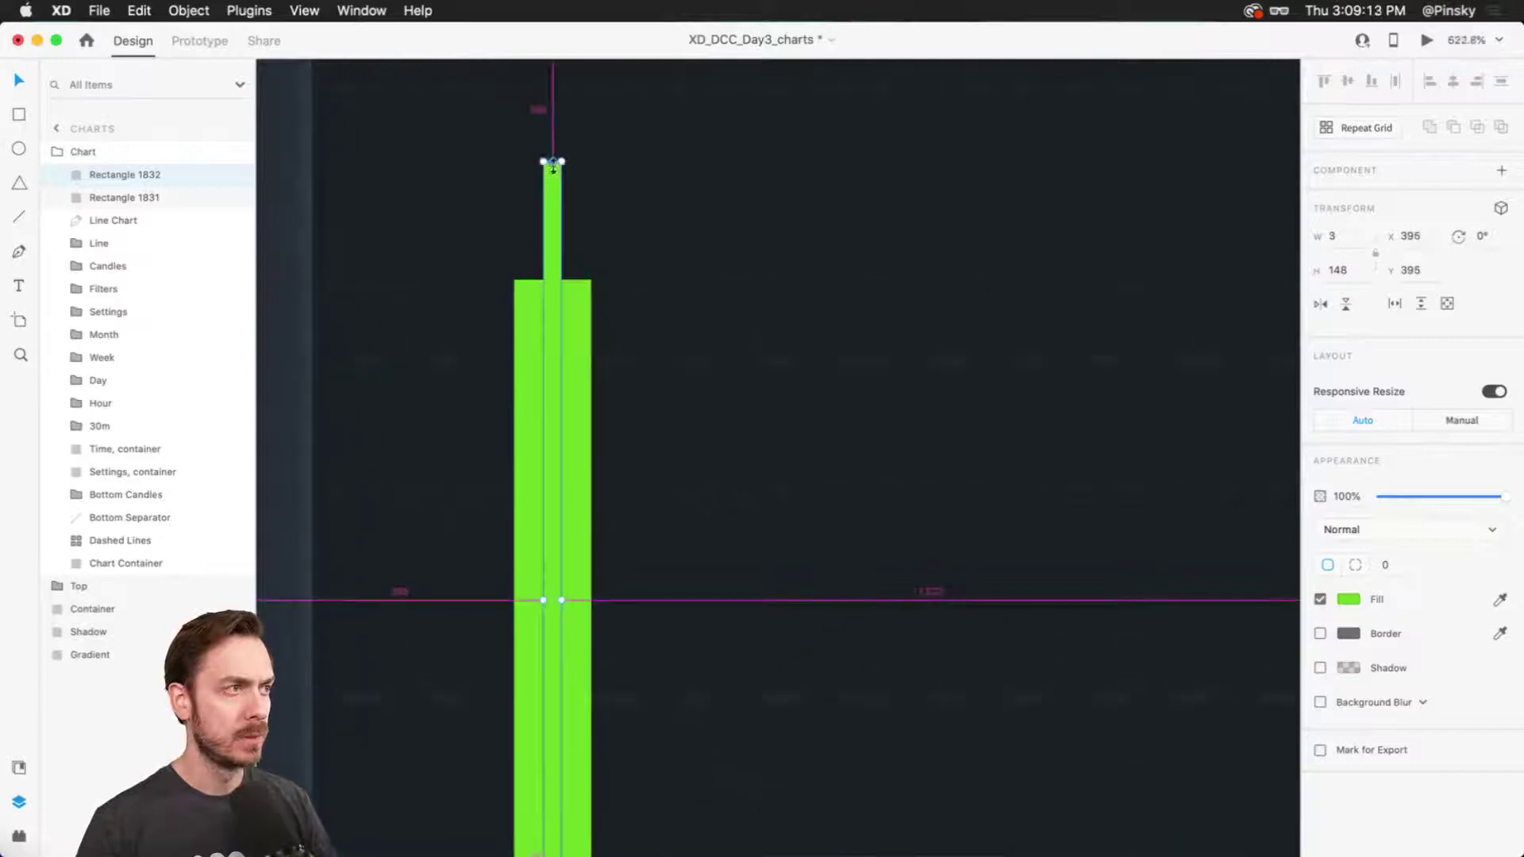
{"action": "left_click_drag", "start_coordinate": [552, 161], "coordinate": [553, 219]}
{"action": "scroll", "coordinate": [563, 337], "scroll_direction": "down", "scroll_amount": 5}
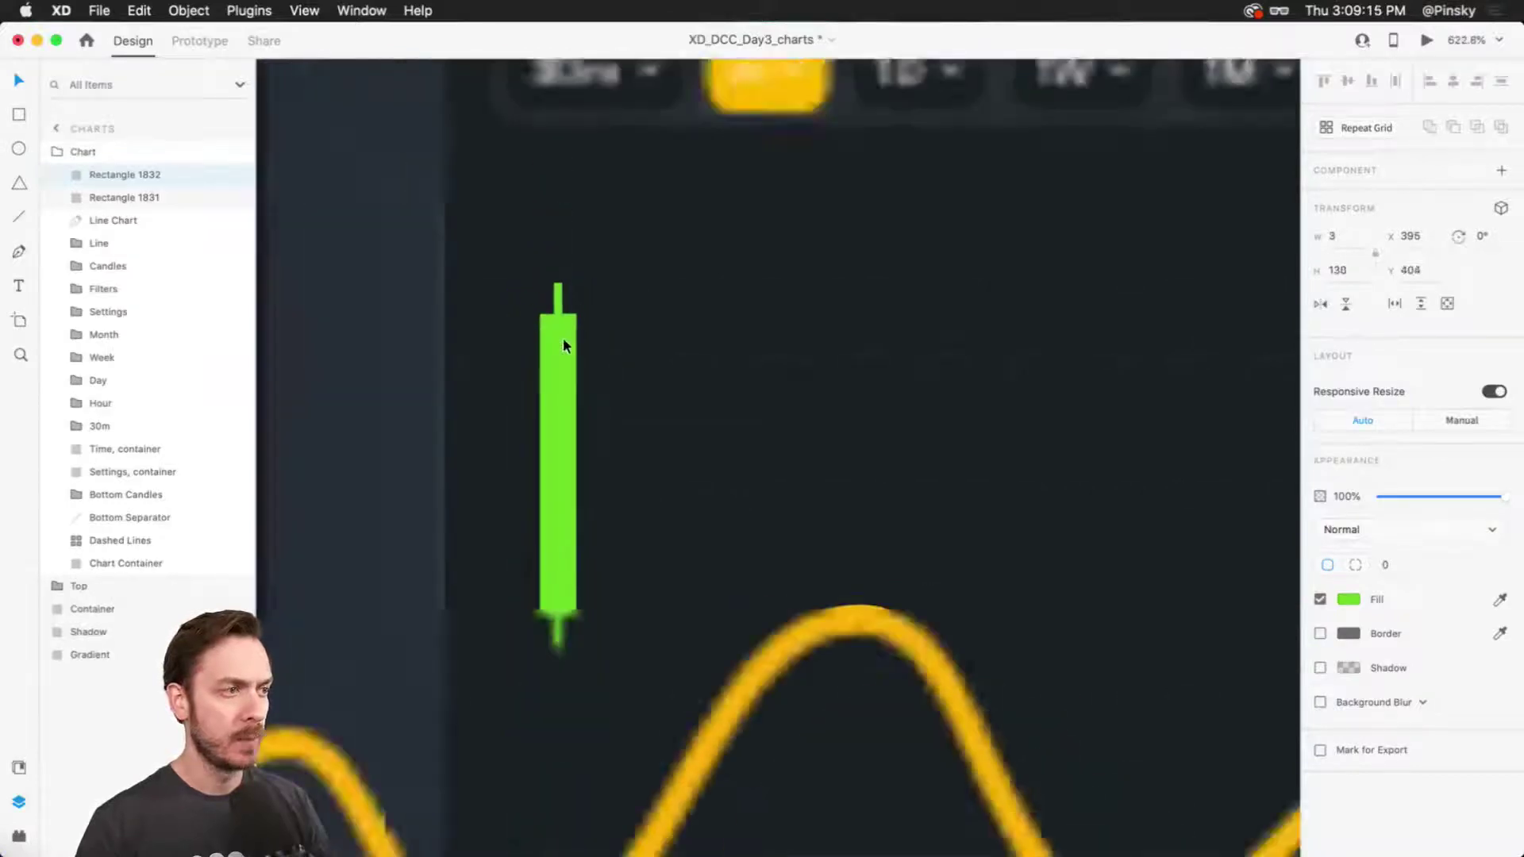
Group the green bar with its wick and name the group Green.
{"action": "left_click", "coordinate": [577, 340]}
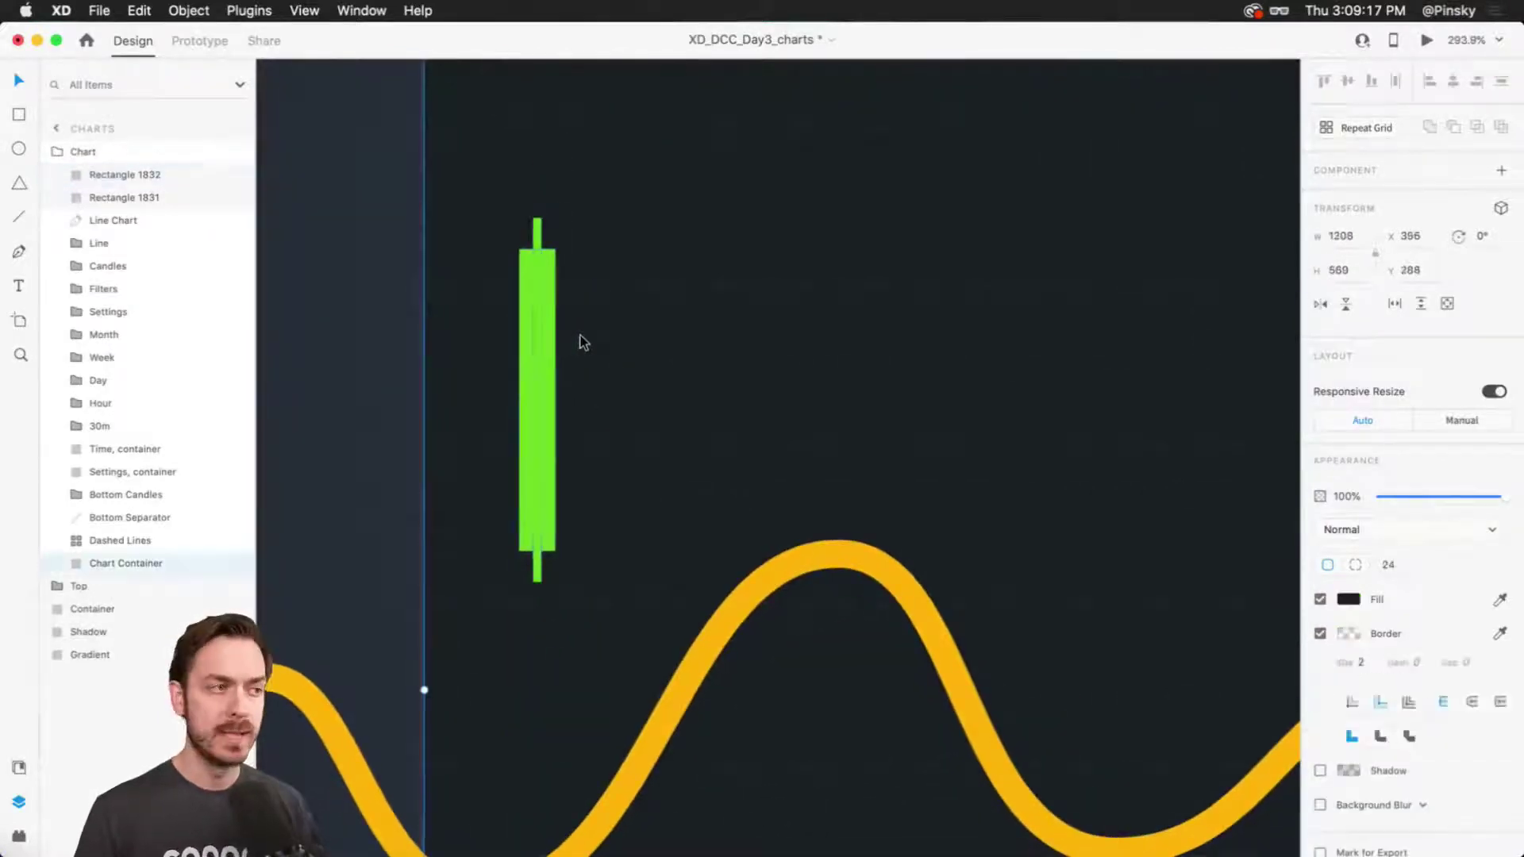
{"action": "left_click", "coordinate": [547, 330]}
{"action": "left_click", "coordinate": [538, 232], "text": "shift"}
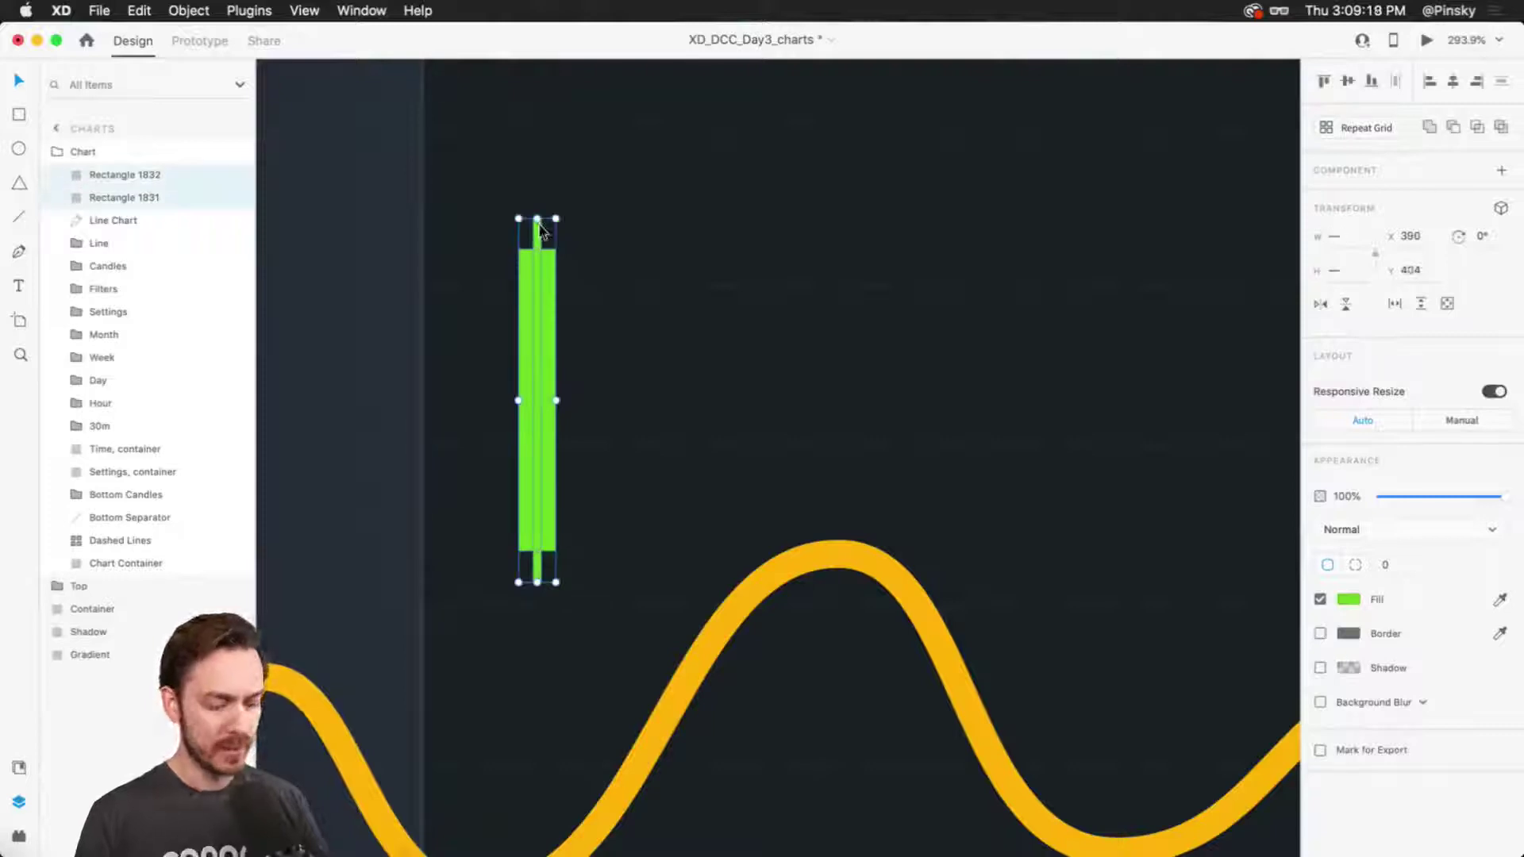
{"action": "key", "text": "super+g"}
{"action": "double_click", "coordinate": [119, 179]}
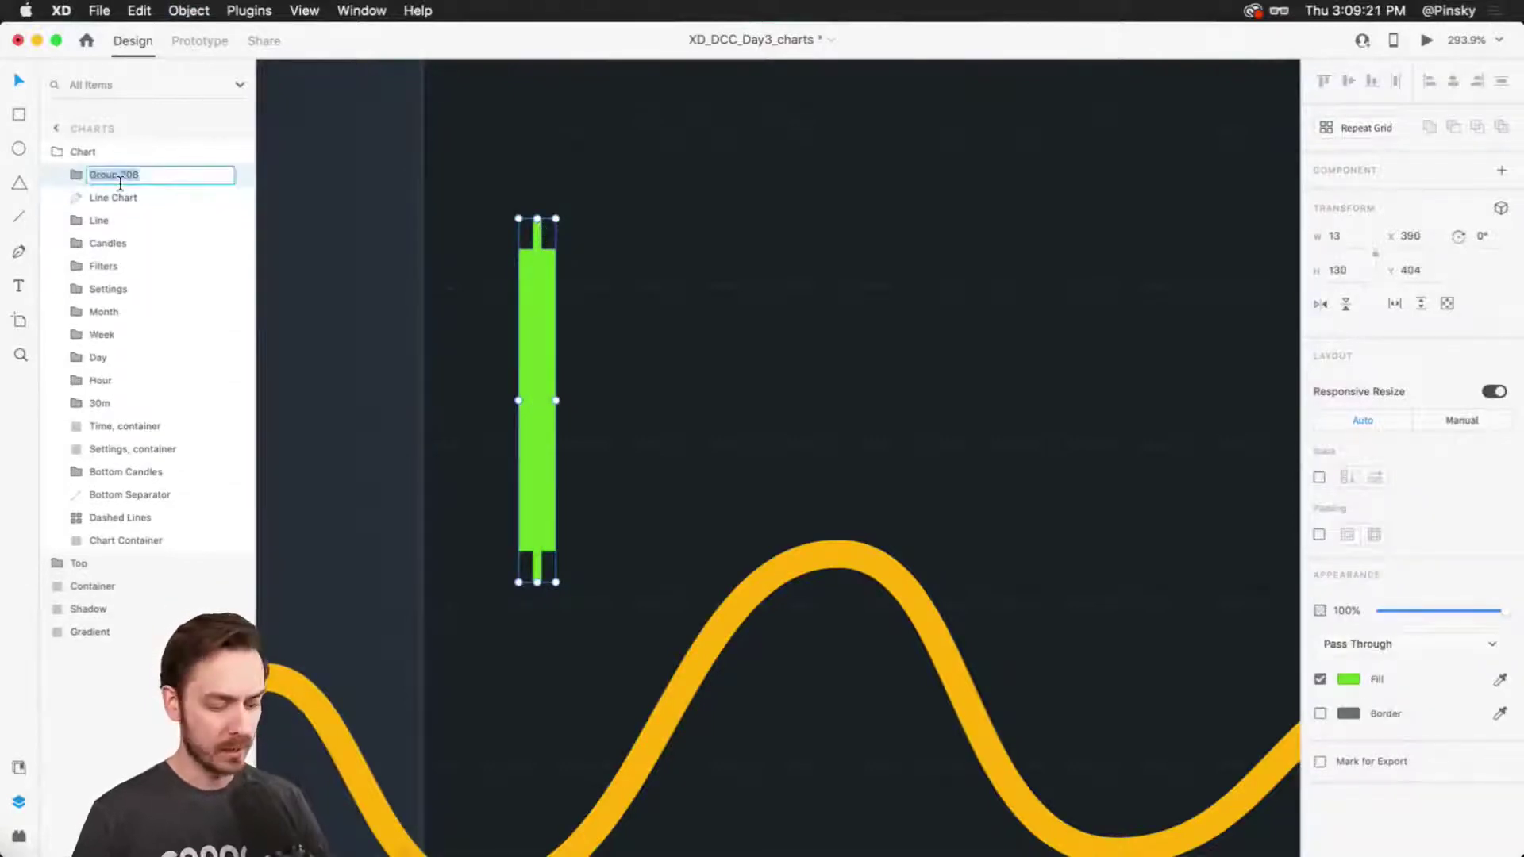
{"action": "type", "text": "Cand"}
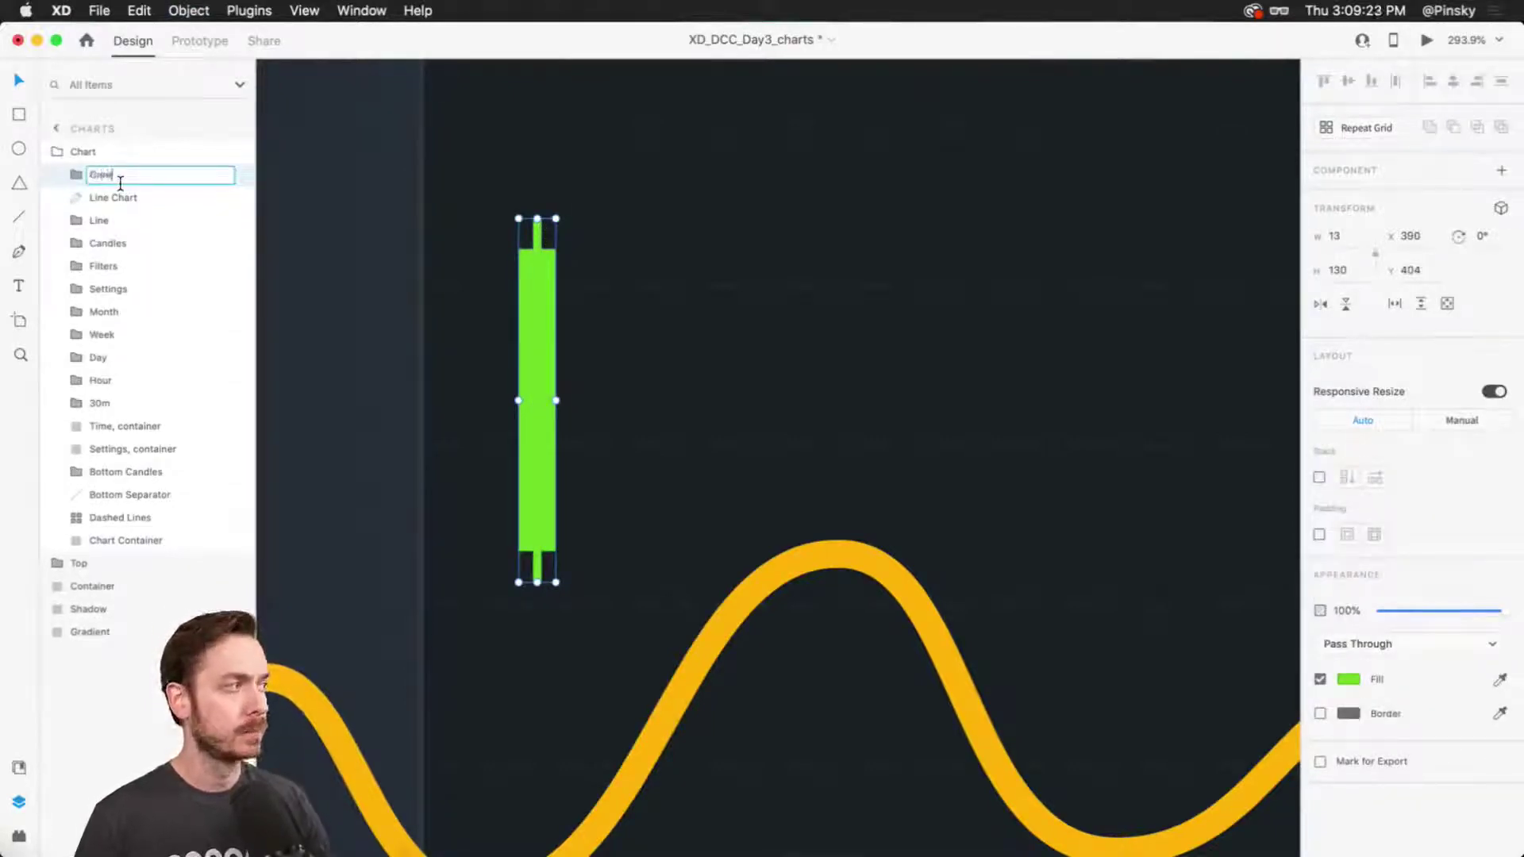
{"action": "type", "text": "n"}
{"action": "key", "text": "Return"}
Place a copy of the green candle just to its right and rename the copy Red.
{"action": "left_click_drag", "start_coordinate": [525, 317], "coordinate": [611, 373]}
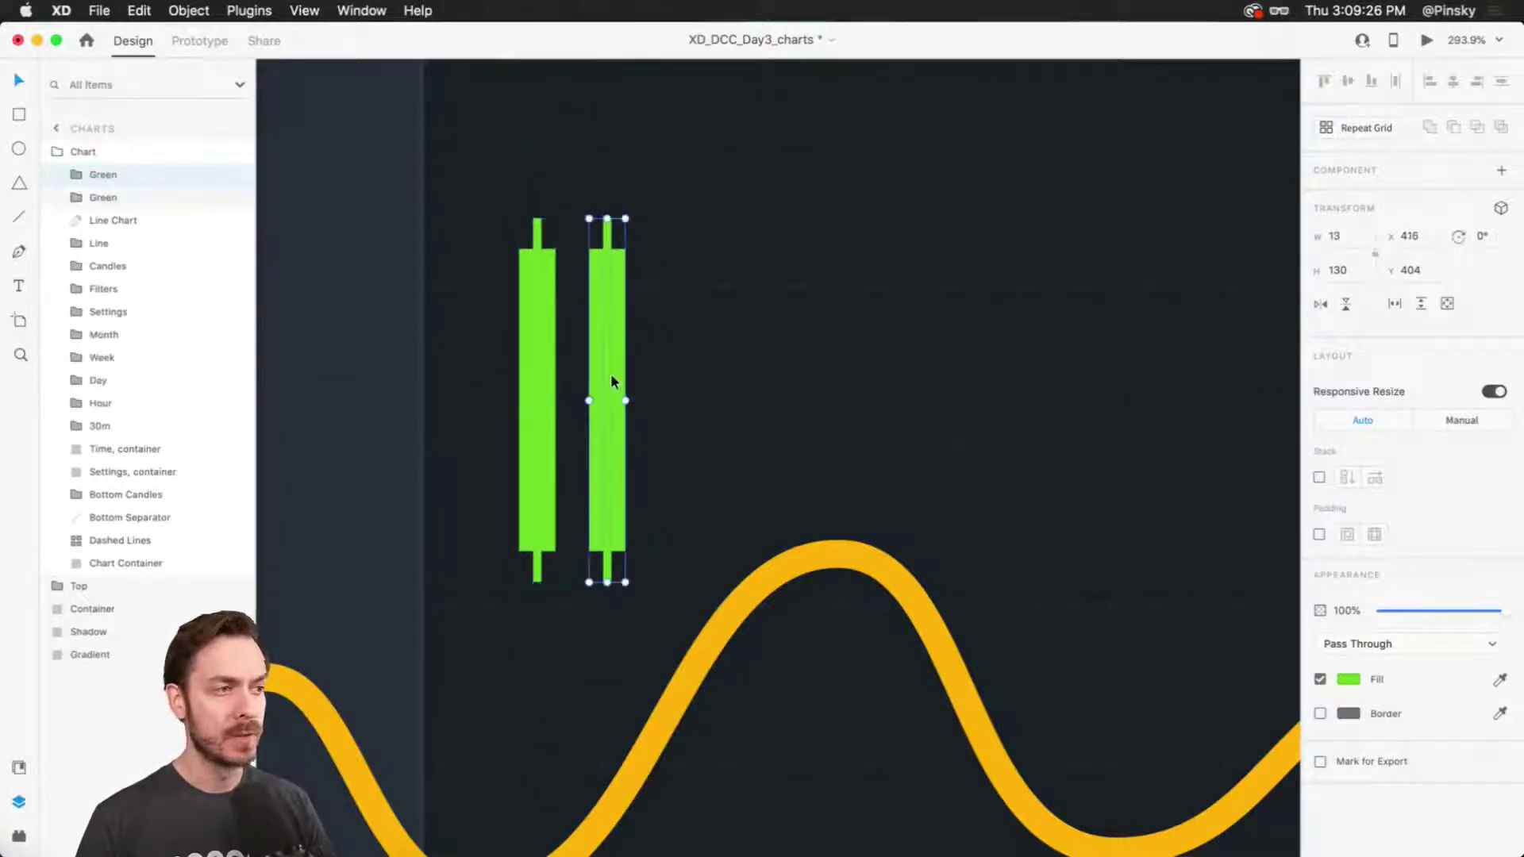
{"action": "double_click", "coordinate": [94, 175]}
{"action": "type", "text": "Red"}
{"action": "key", "text": "Return"}
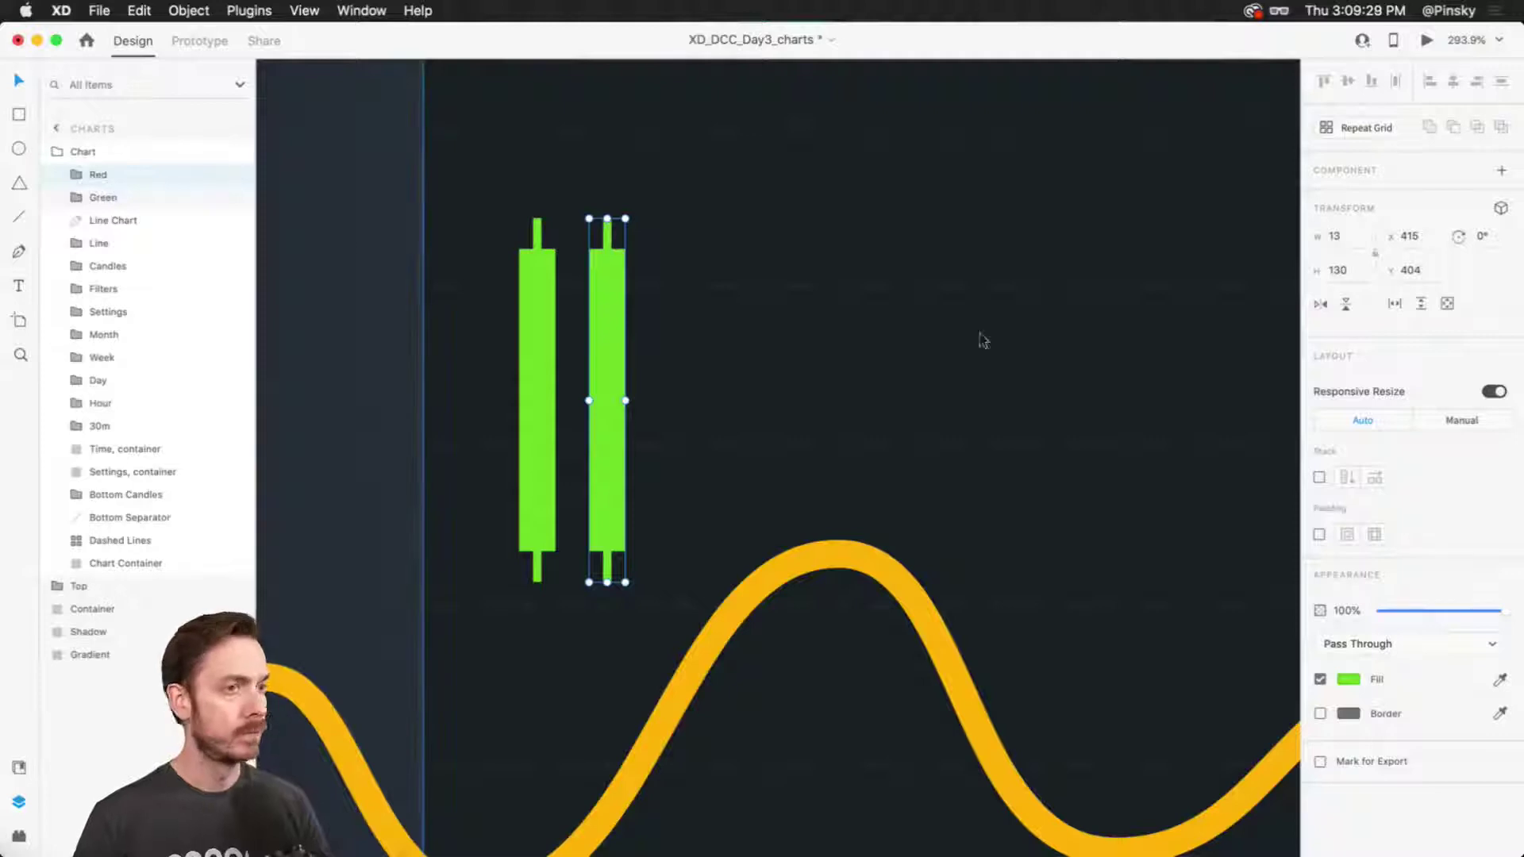
Fill the Red candle with crimson and move it slightly closer to the green candle, to X 413.
{"action": "left_click", "coordinate": [1345, 679]}
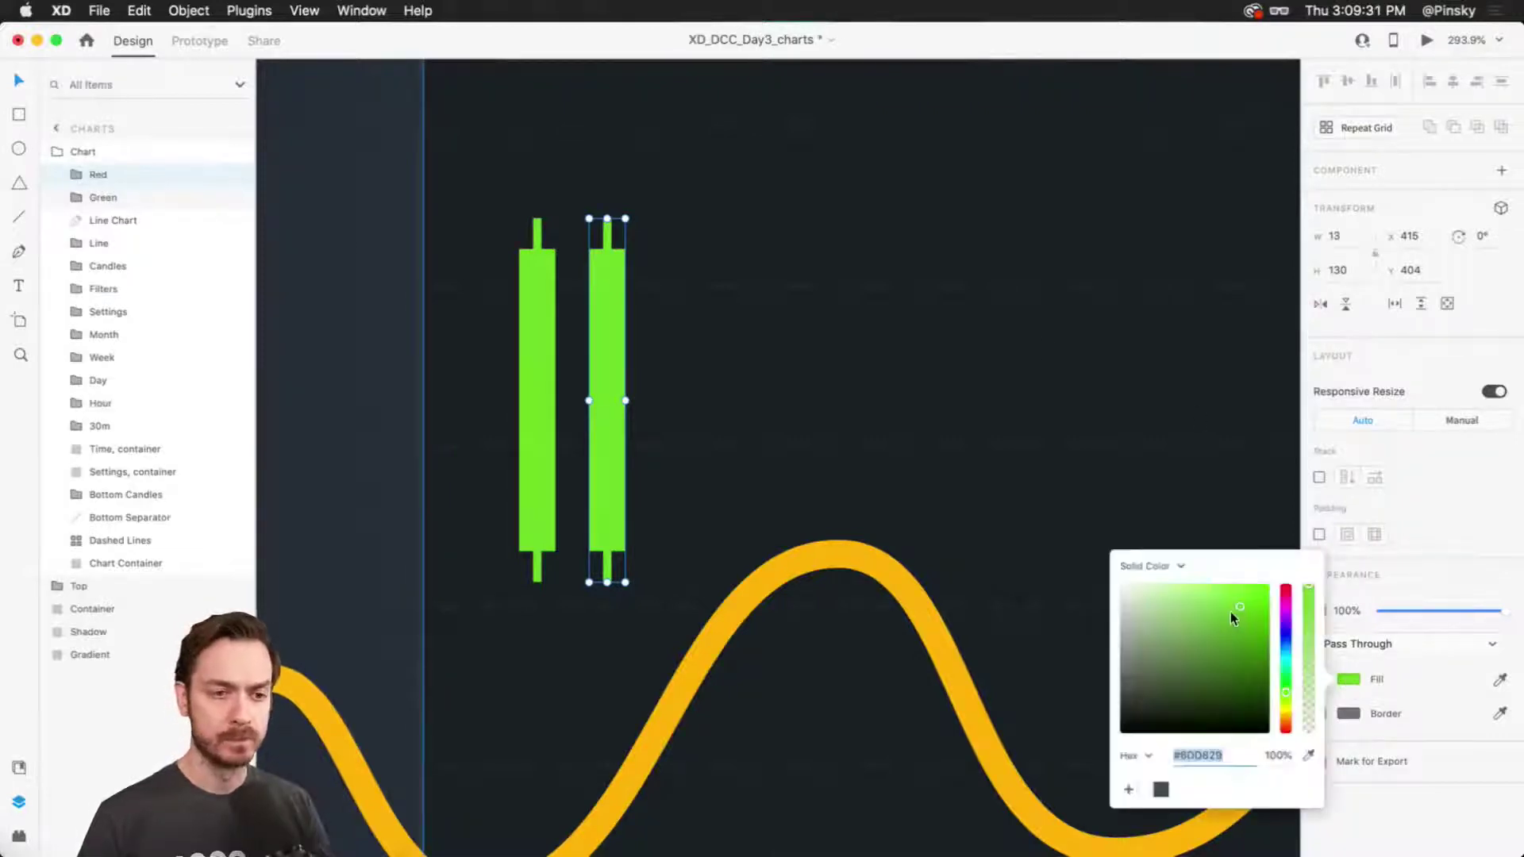
{"action": "left_click", "coordinate": [1287, 590]}
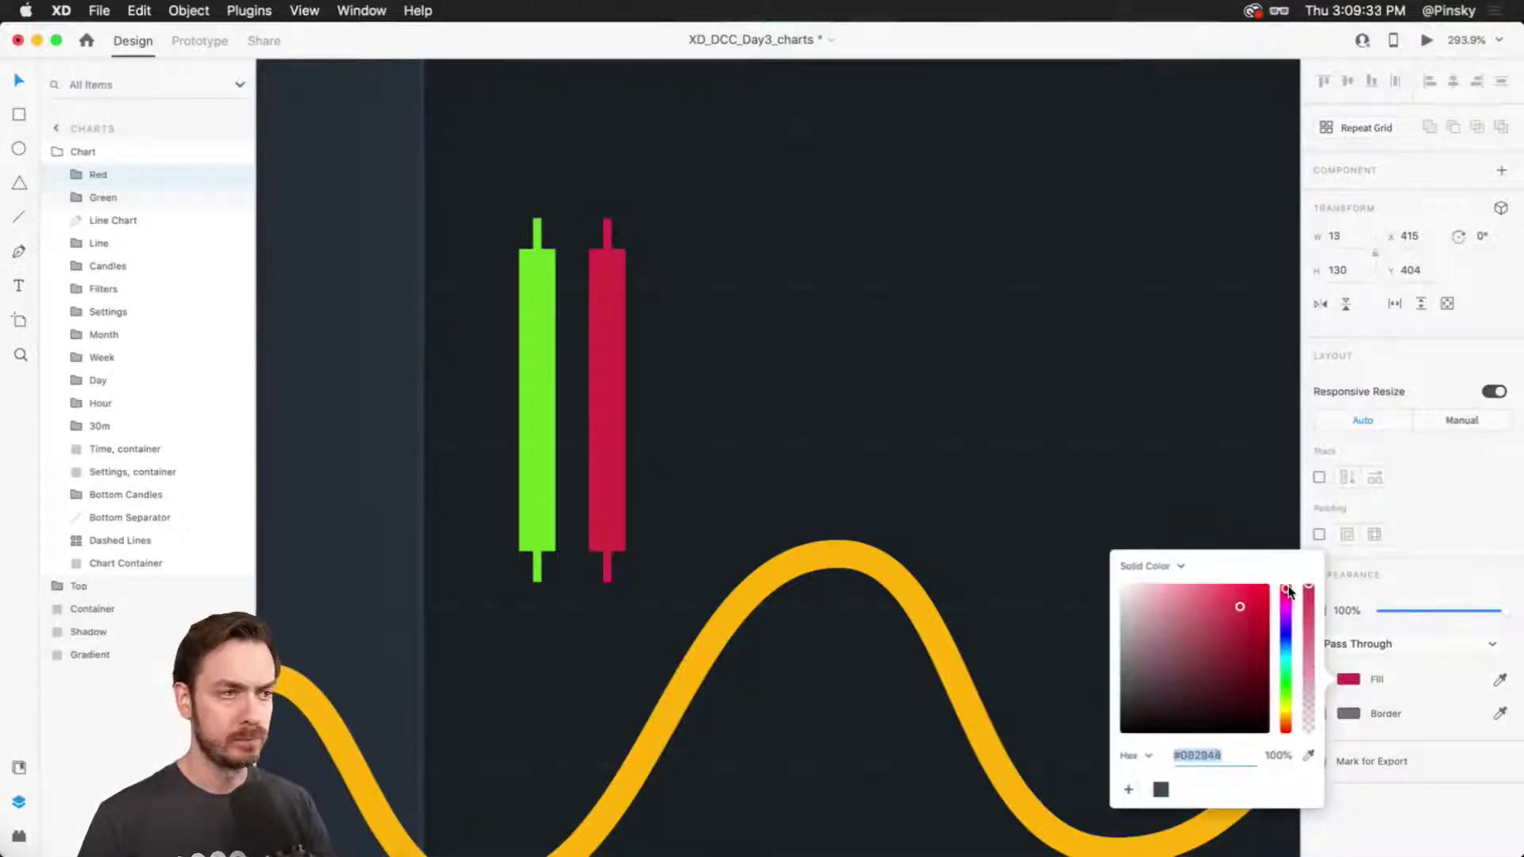
{"action": "left_click", "coordinate": [1425, 539]}
{"action": "left_click_drag", "start_coordinate": [611, 353], "coordinate": [605, 350]}
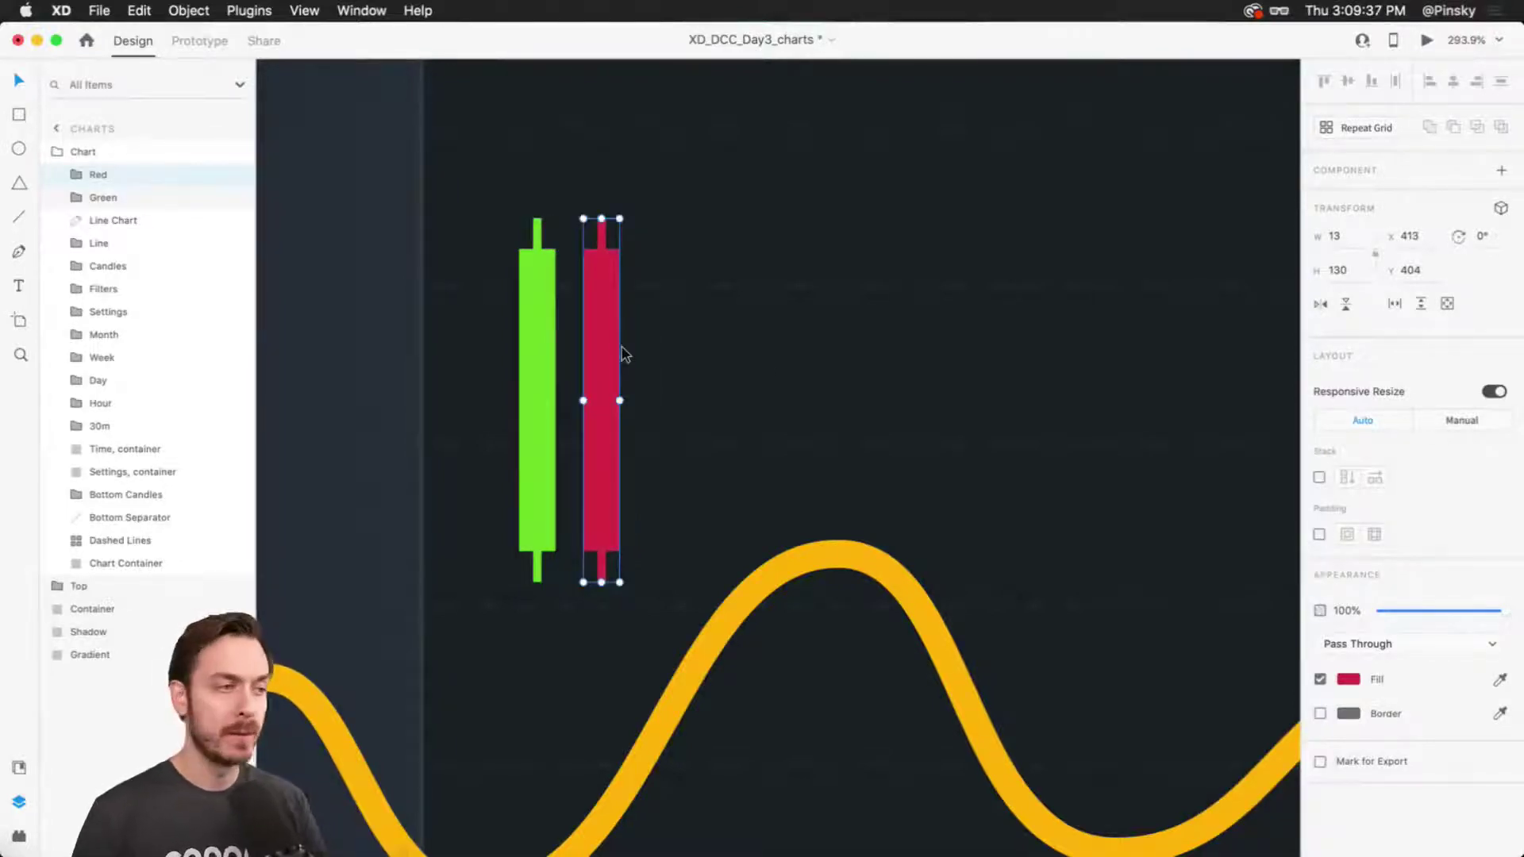
Place a copy of the green candle to the right of the red one and shorten it to about 76 high.
{"action": "scroll", "coordinate": [625, 354], "scroll_direction": "down", "scroll_amount": 10}
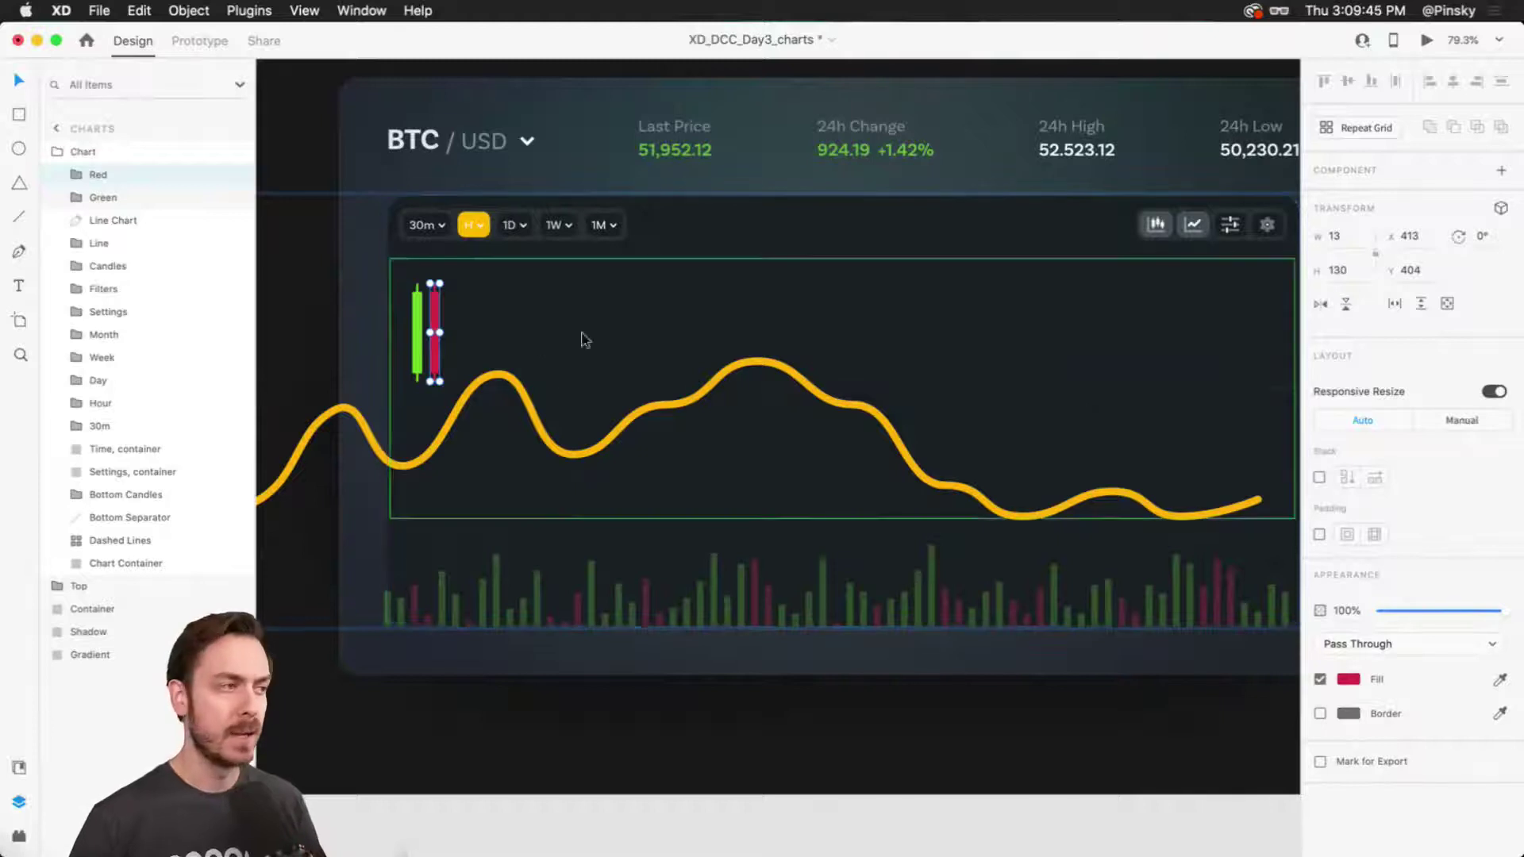
{"action": "scroll", "coordinate": [413, 363], "scroll_direction": "up", "scroll_amount": 5}
{"action": "left_click_drag", "start_coordinate": [429, 344], "coordinate": [480, 337]}
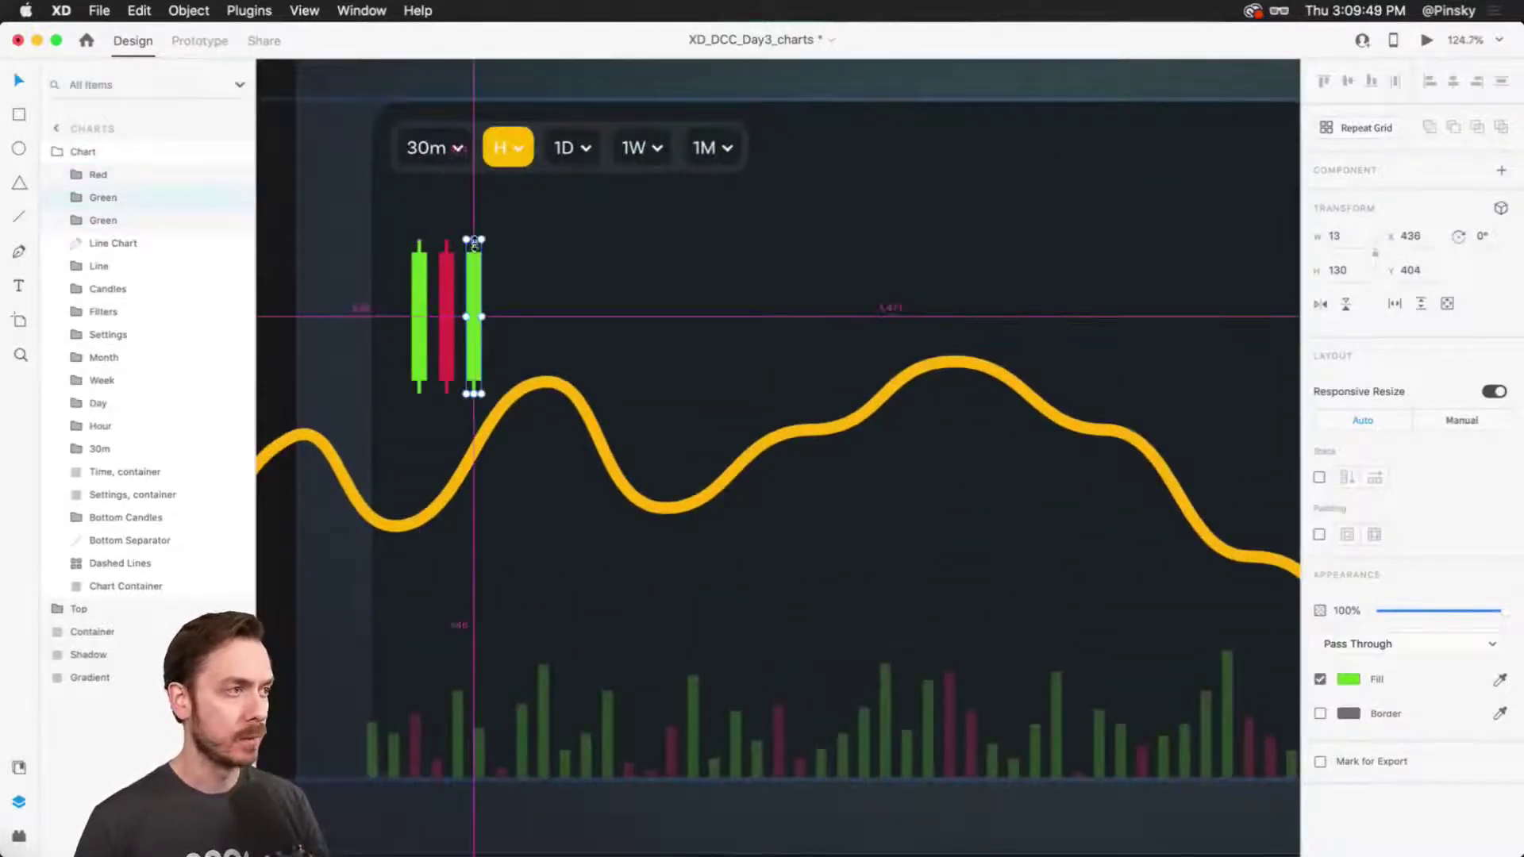
{"action": "mouse_move", "coordinate": [476, 240]}
{"action": "left_mouse_down"}
{"action": "mouse_move", "coordinate": [477, 273]}
{"action": "mouse_move", "coordinate": [474, 251]}
{"action": "left_mouse_up"}
{"action": "scroll", "coordinate": [476, 273], "scroll_direction": "up", "scroll_amount": 6}
{"action": "double_click", "coordinate": [475, 270]}
{"action": "left_click", "coordinate": [436, 299]}
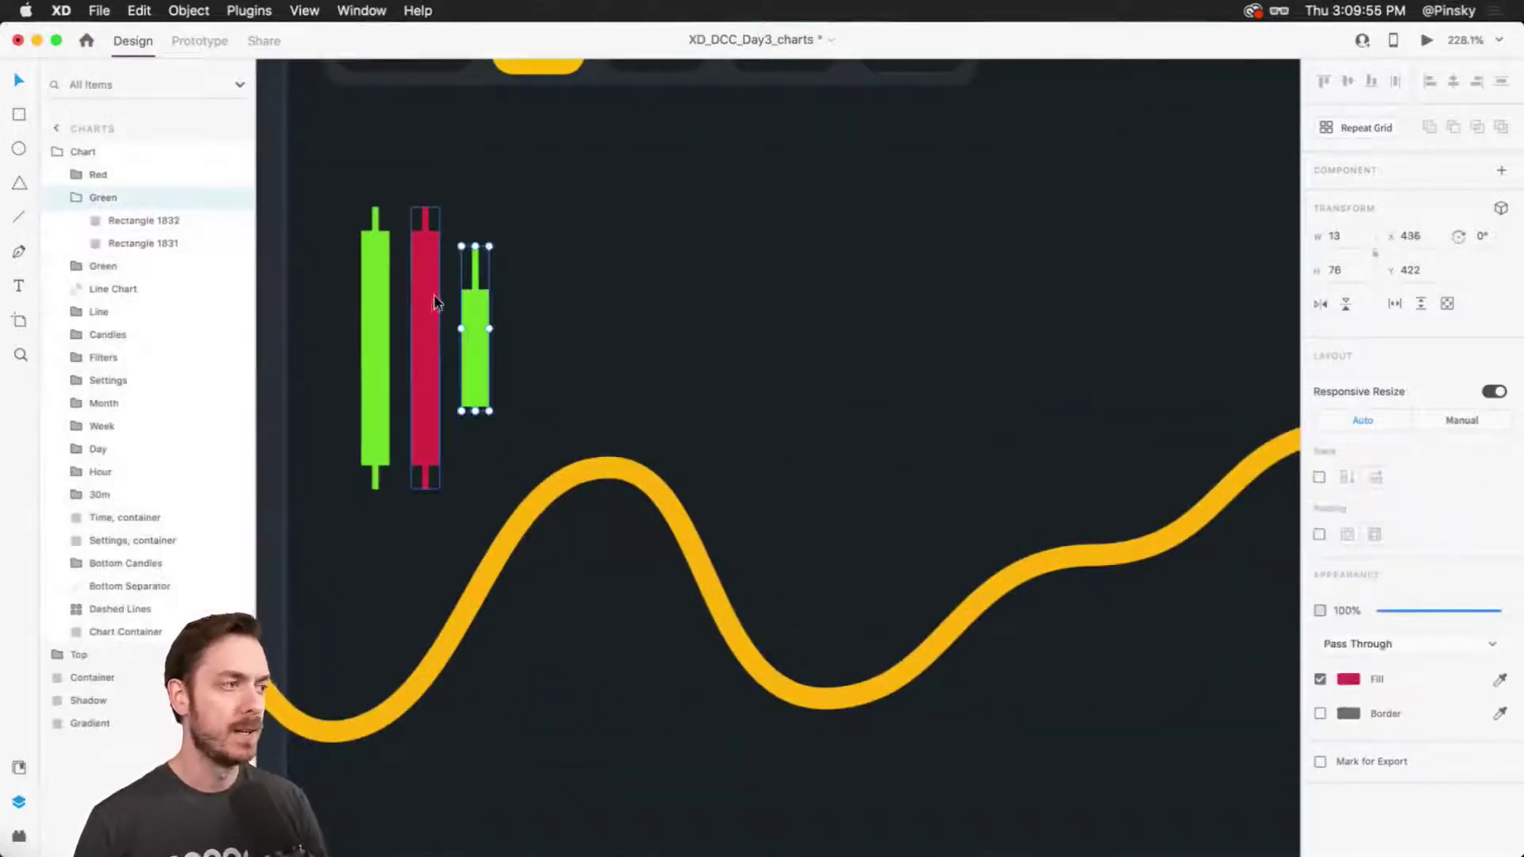
Try a copy of the red candle after the short green one, and undo back to the original two candles.
{"action": "left_click_drag", "start_coordinate": [435, 299], "coordinate": [528, 293]}
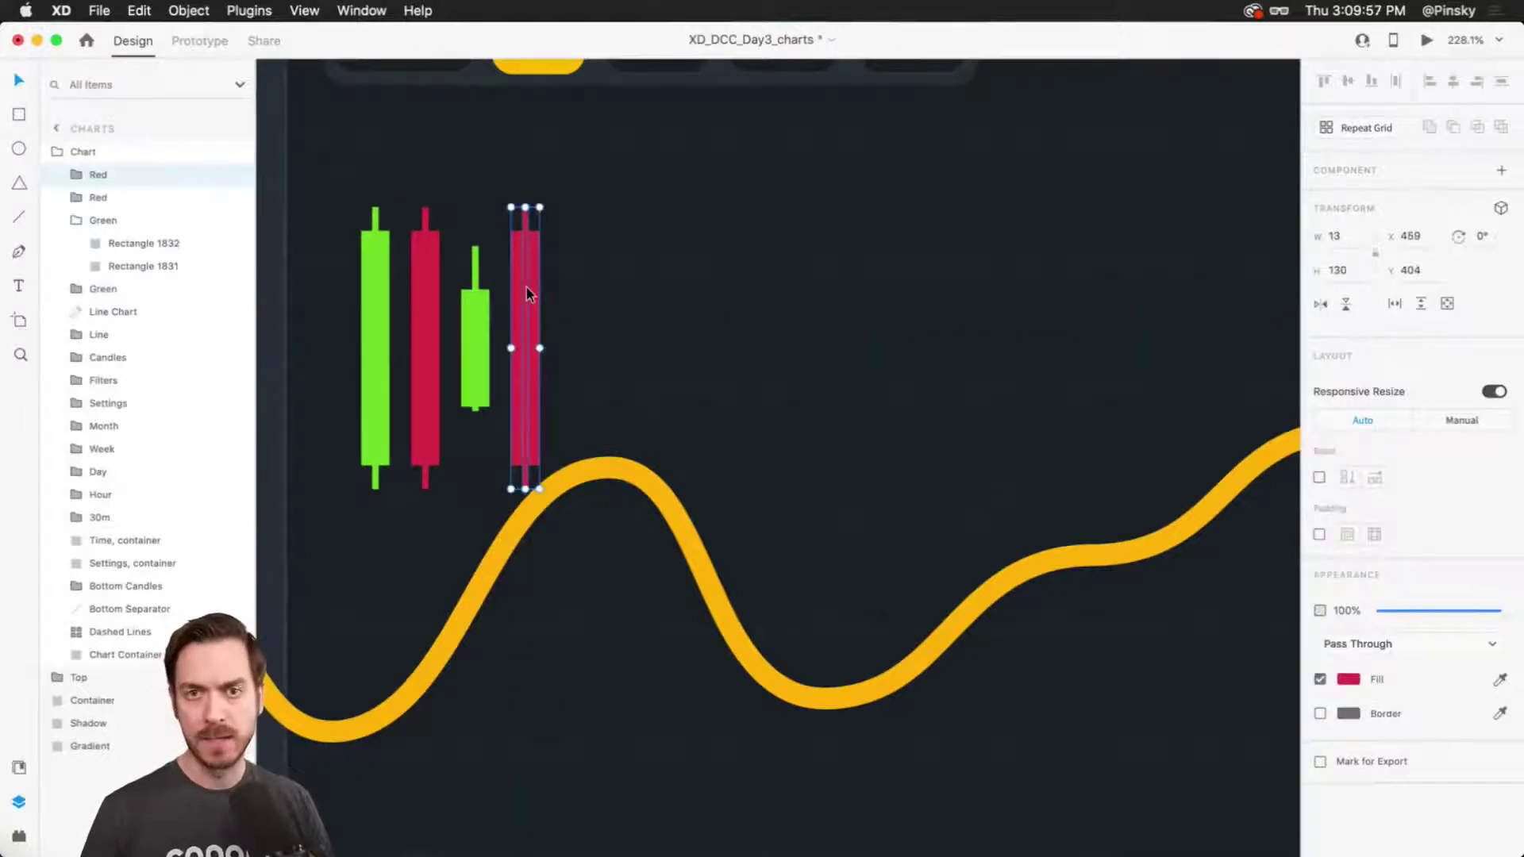
{"action": "key", "text": "super+z"}
{"action": "key", "text": "super+z"}
{"action": "key", "text": "super+z"}
{"action": "key", "text": "super+z"}
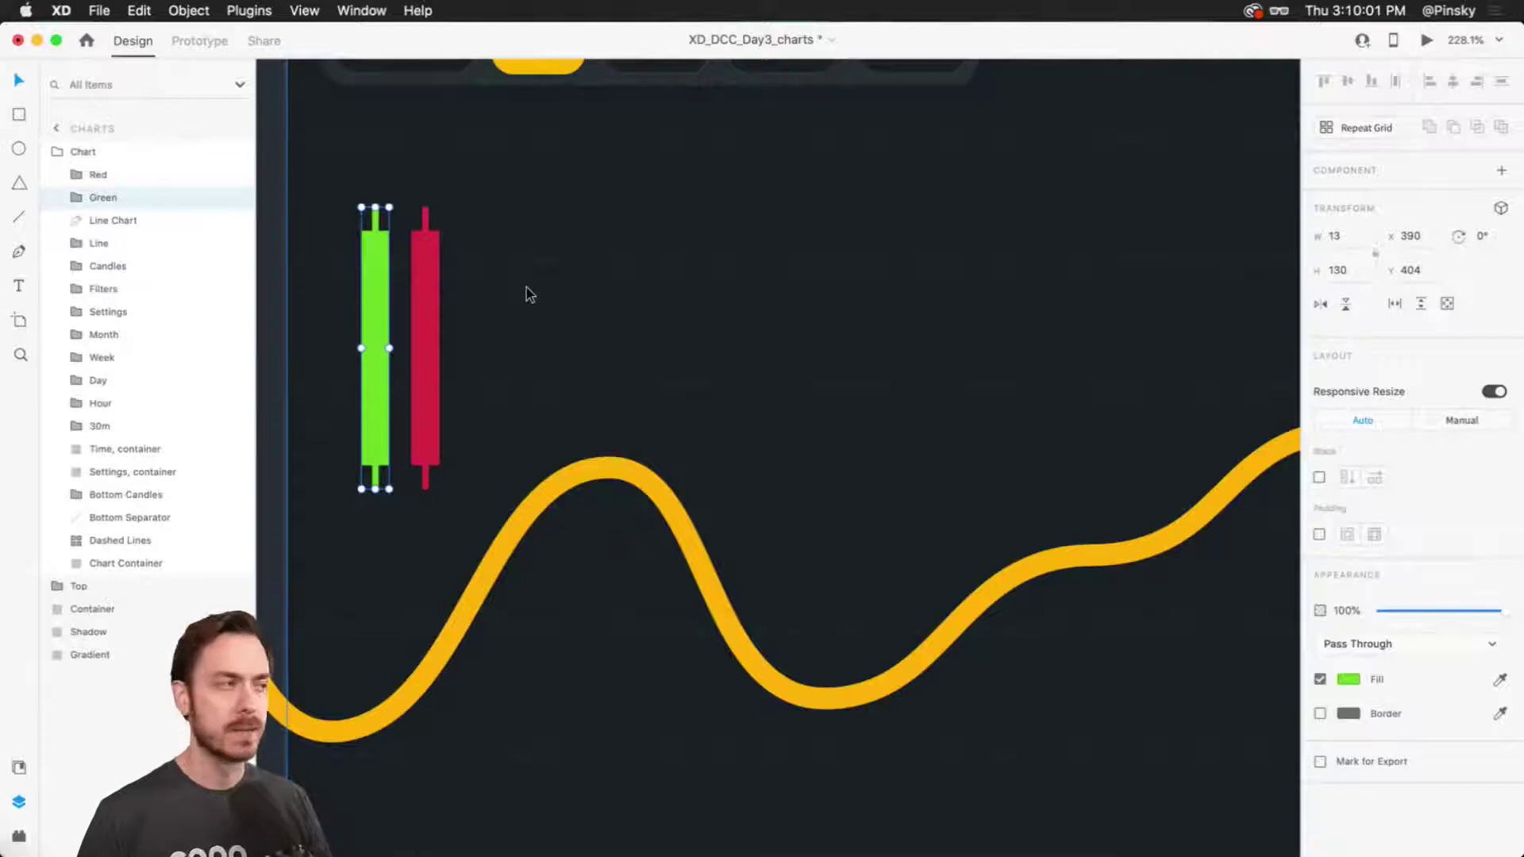
Group the green and red candles and turn the group into a horizontal stack with spacing 10.
{"action": "scroll", "coordinate": [526, 288], "scroll_direction": "down", "scroll_amount": 5}
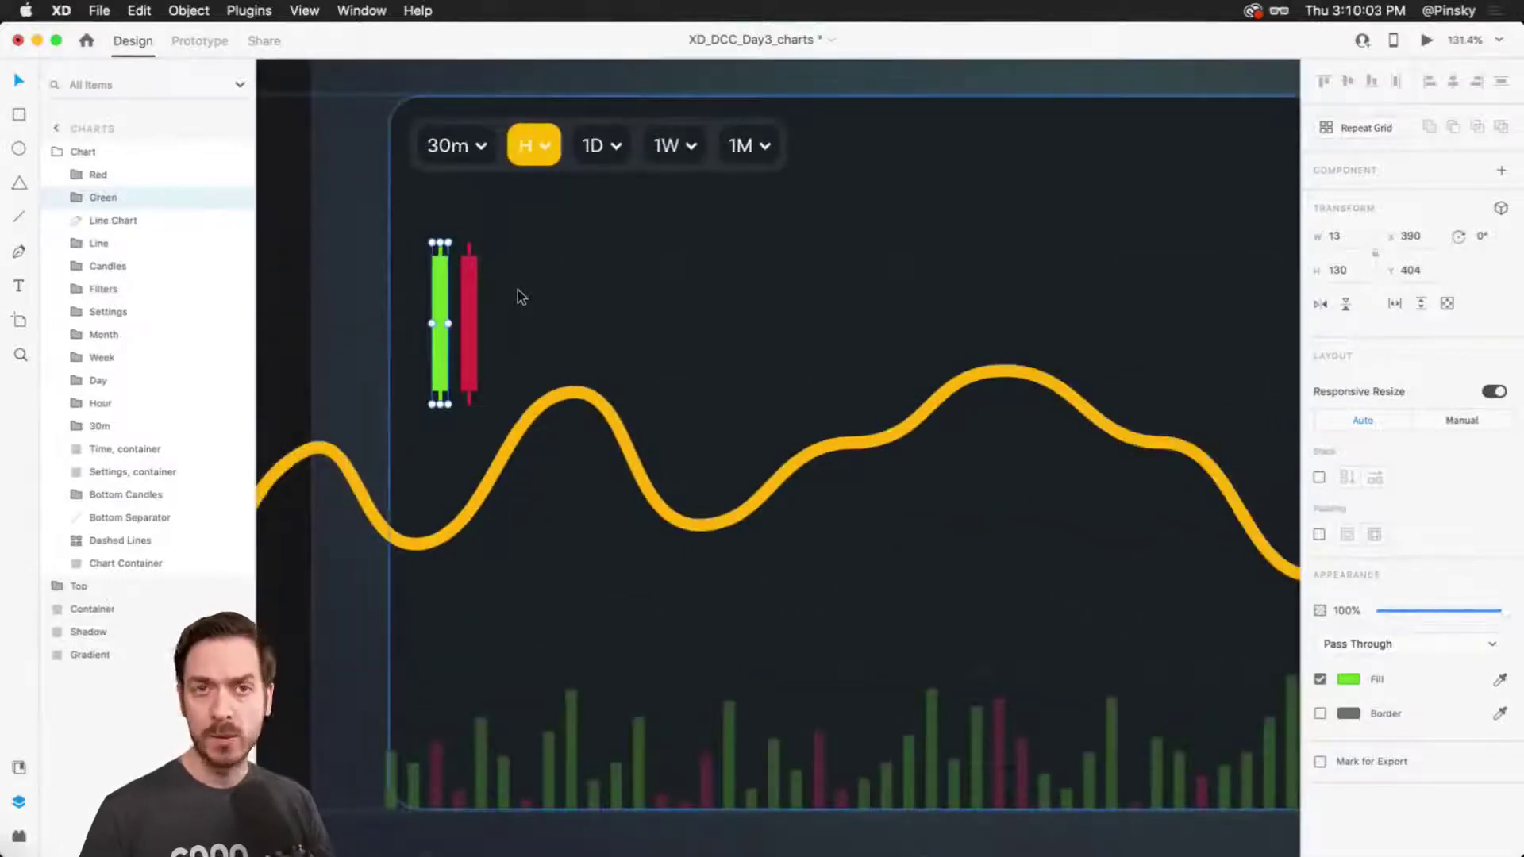
{"action": "left_click", "coordinate": [467, 287], "text": "shift"}
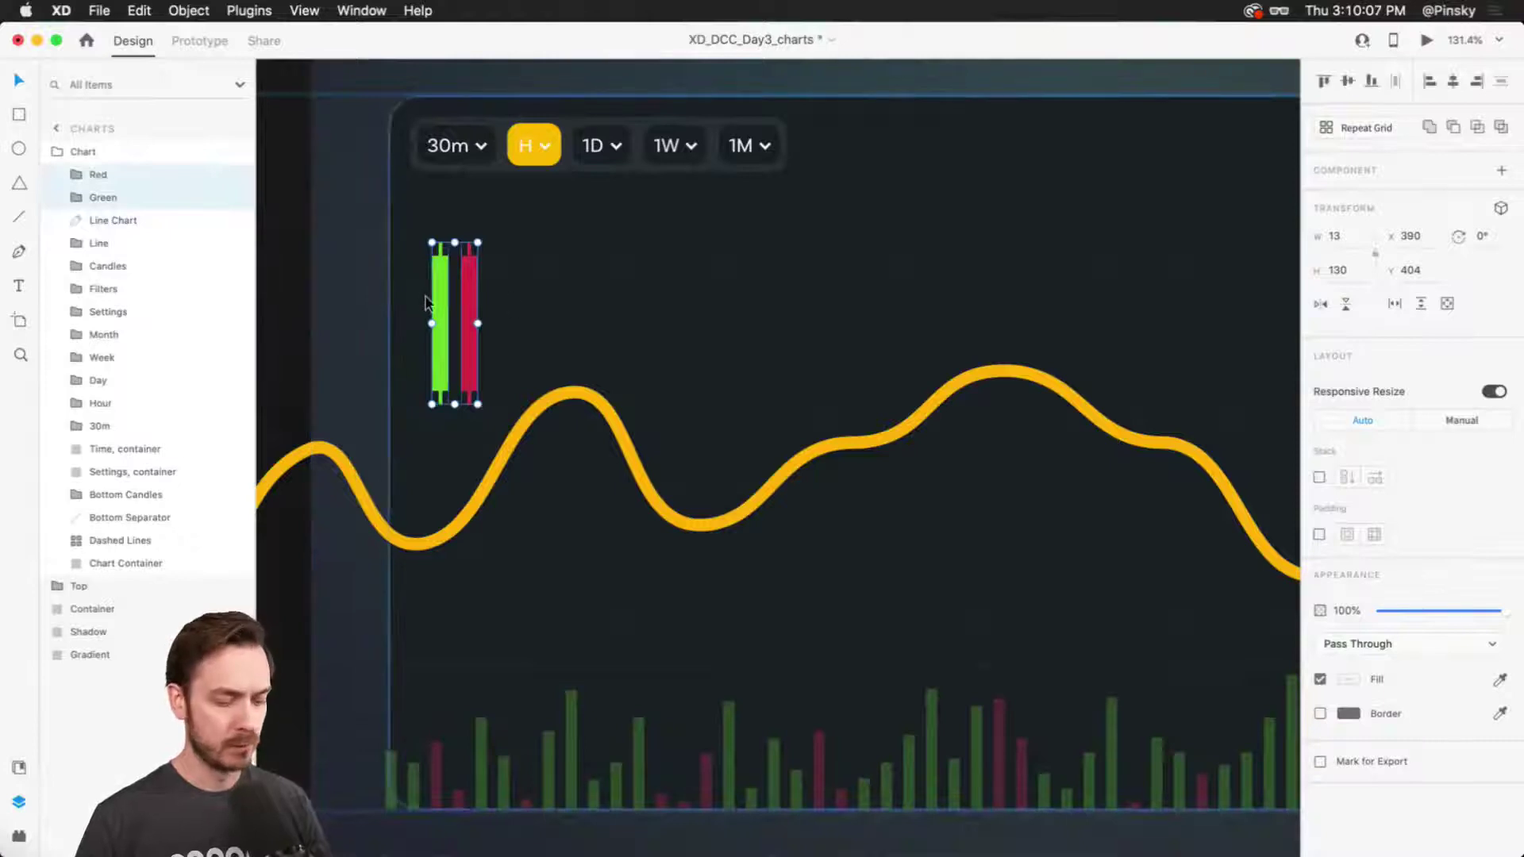
{"action": "key", "text": "super+g"}
{"action": "left_click", "coordinate": [1319, 478]}
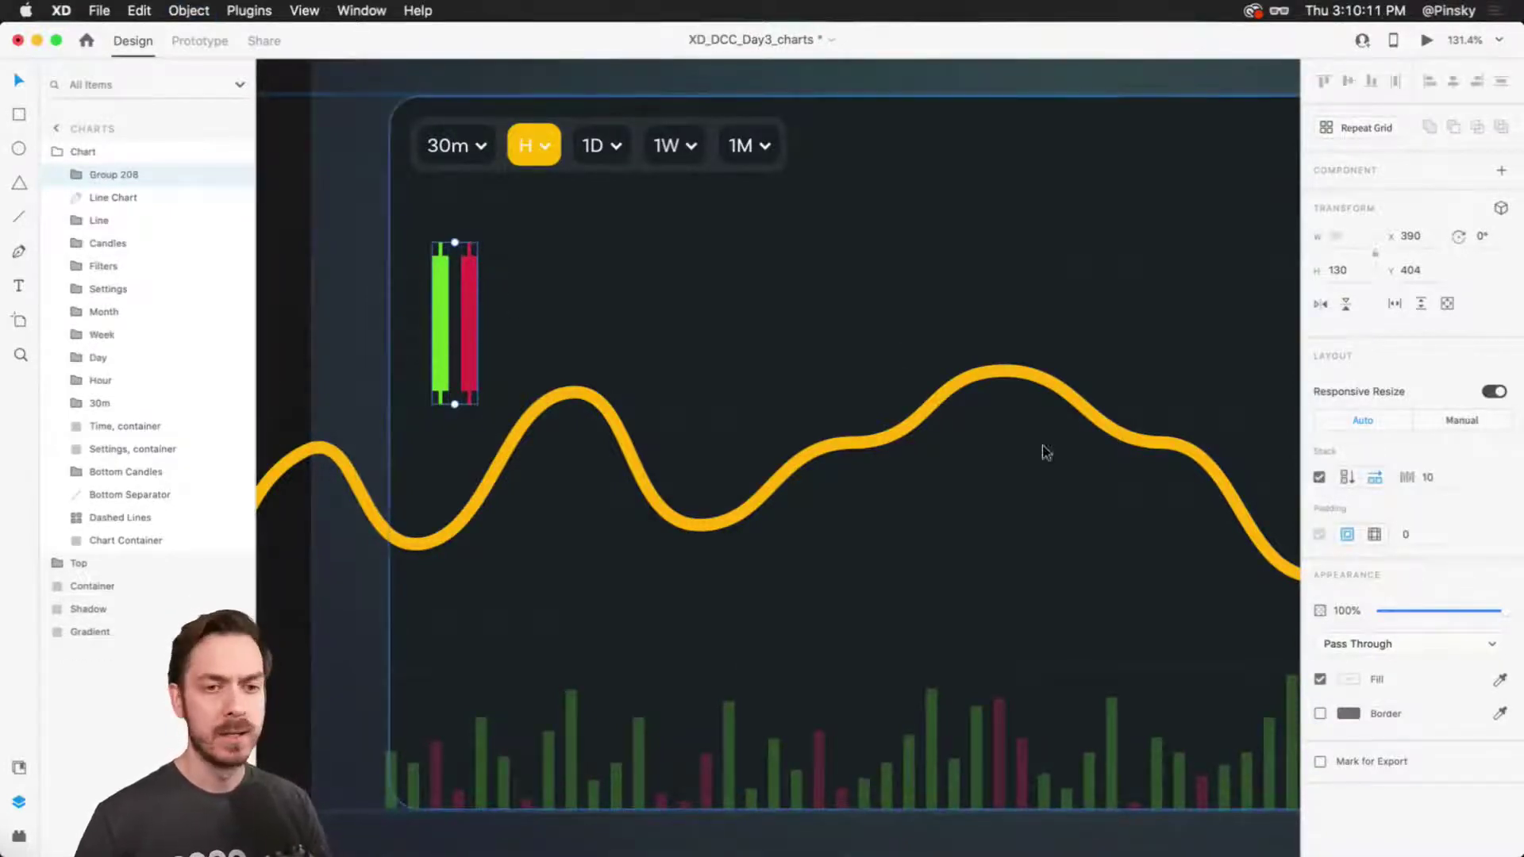
Add three copies of the red candle inside the stack.
{"action": "double_click", "coordinate": [462, 313]}
{"action": "key", "text": "super+d"}
{"action": "key", "text": "super+d"}
{"action": "key", "text": "super+d"}
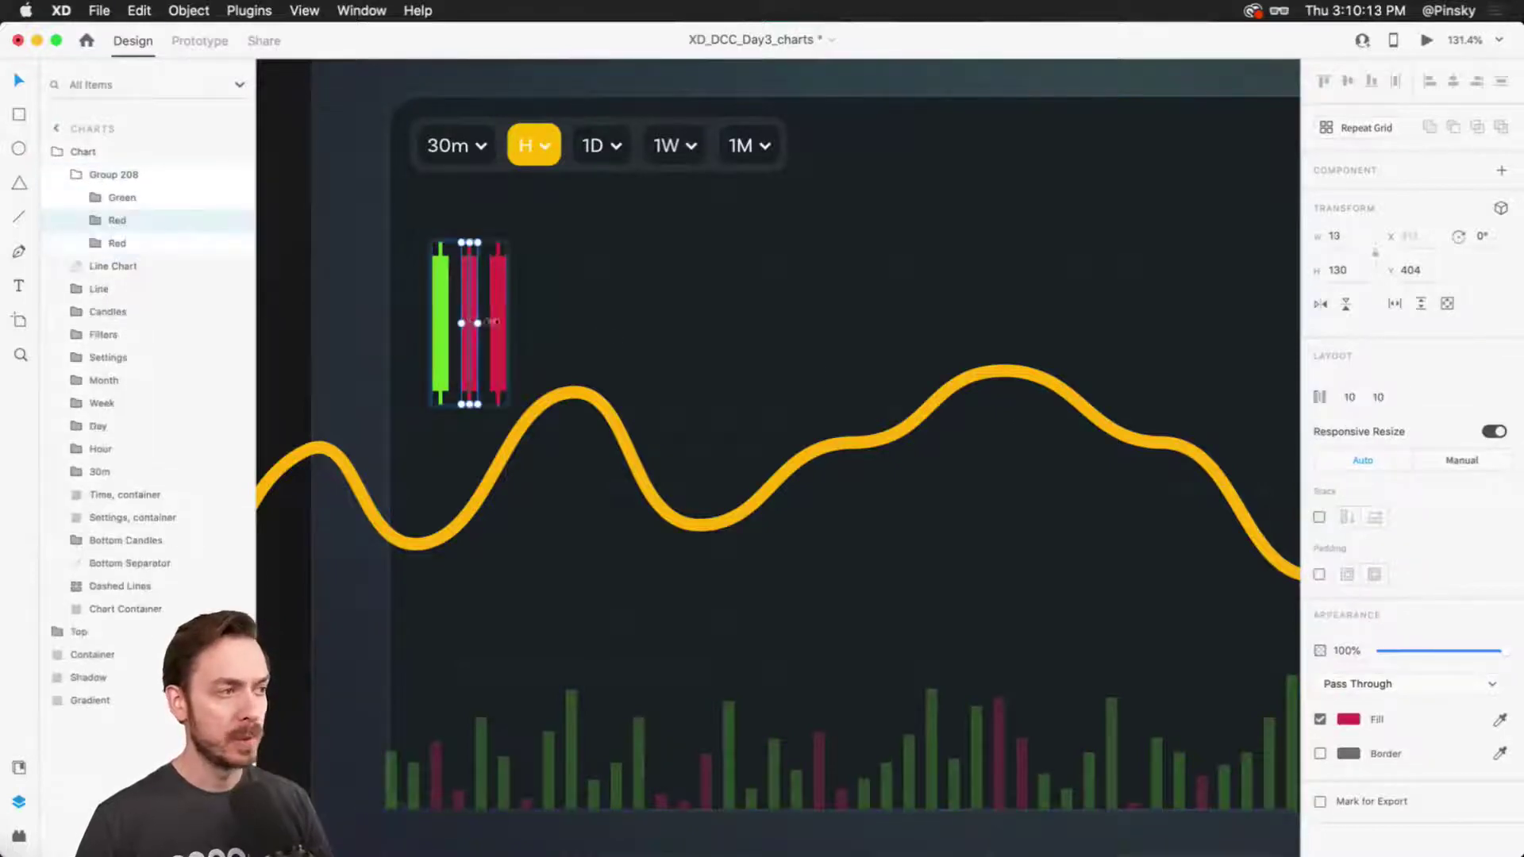
Add three copies of the green candle to the stack and place a green candle among the red ones.
{"action": "left_click", "coordinate": [447, 312]}
{"action": "key", "text": "super+d"}
{"action": "key", "text": "super+d"}
{"action": "key", "text": "super+d"}
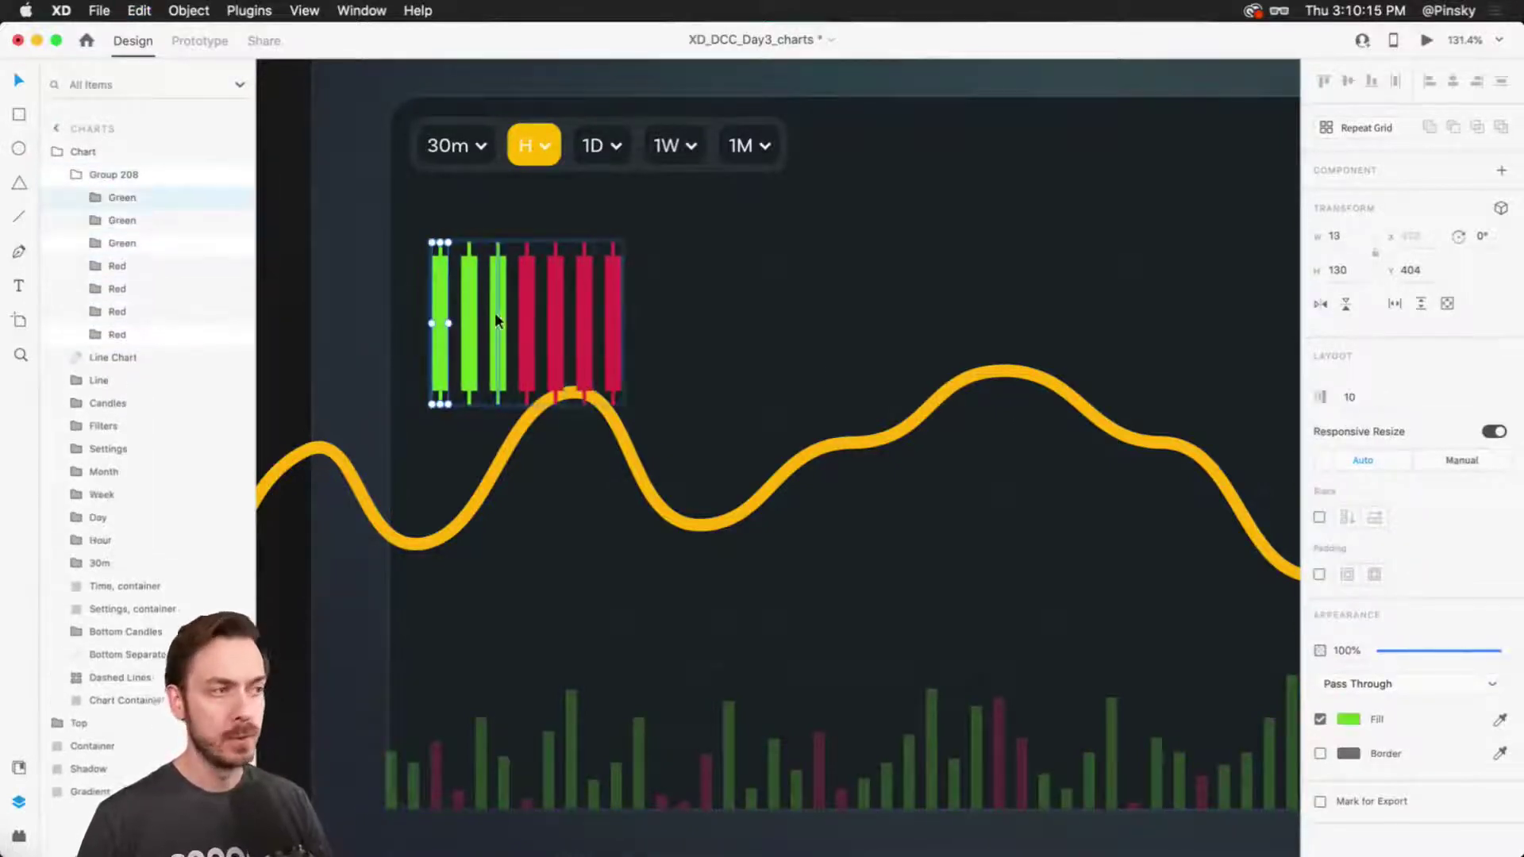
{"action": "left_click_drag", "start_coordinate": [539, 317], "coordinate": [588, 316]}
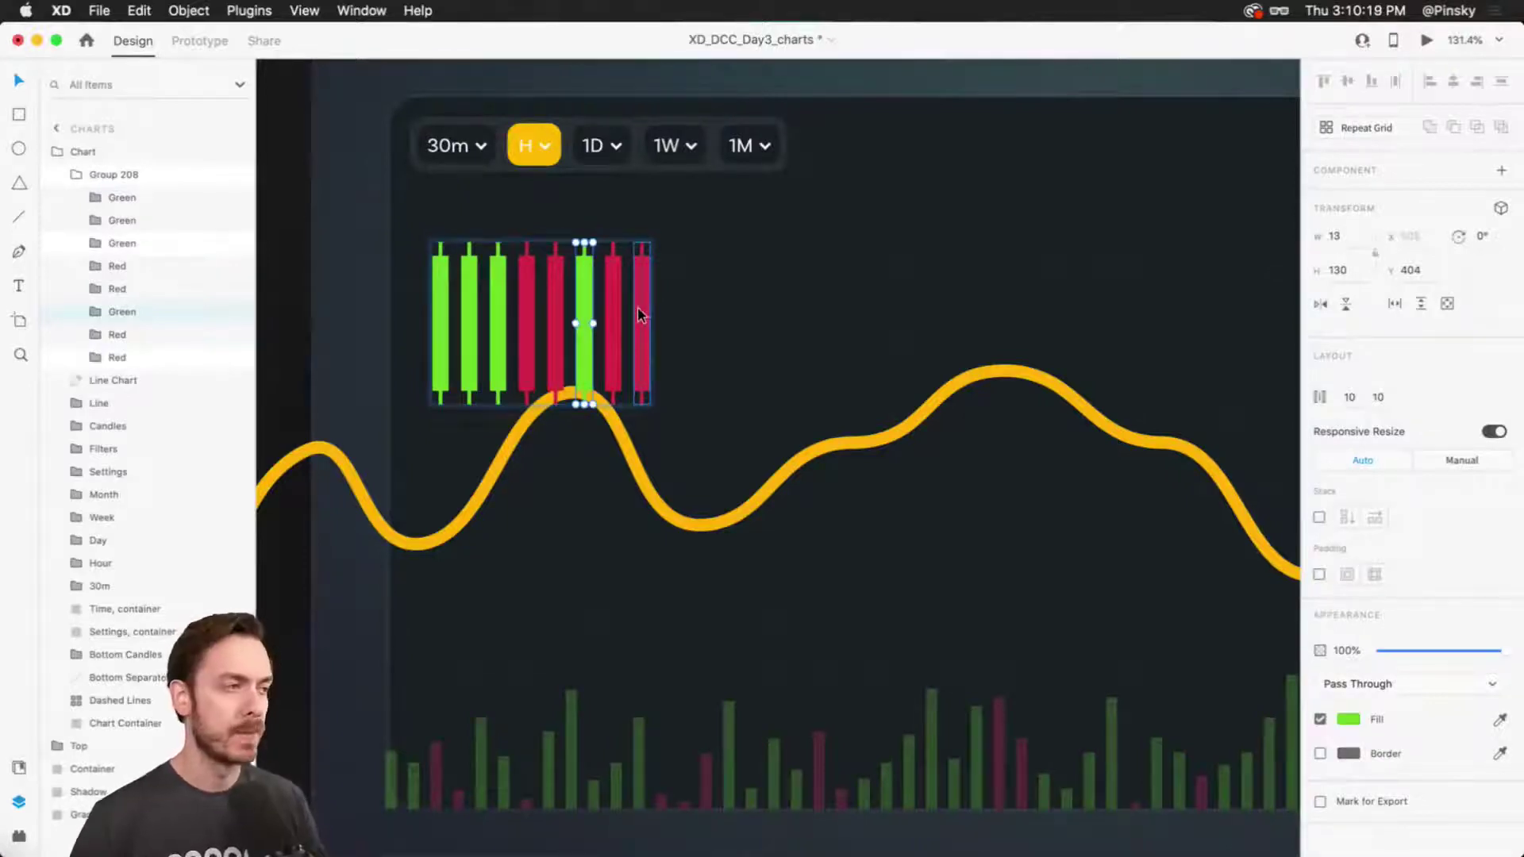
Undo the stacked candle copies, the stack and the grouping of the two candles.
{"action": "key", "text": "super+z"}
{"action": "key", "text": "super+z"}
{"action": "key", "text": "super+z"}
{"action": "key", "text": "super+z"}
{"action": "key", "text": "super+z"}
{"action": "key", "text": "super+z"}
{"action": "key", "text": "super+z"}
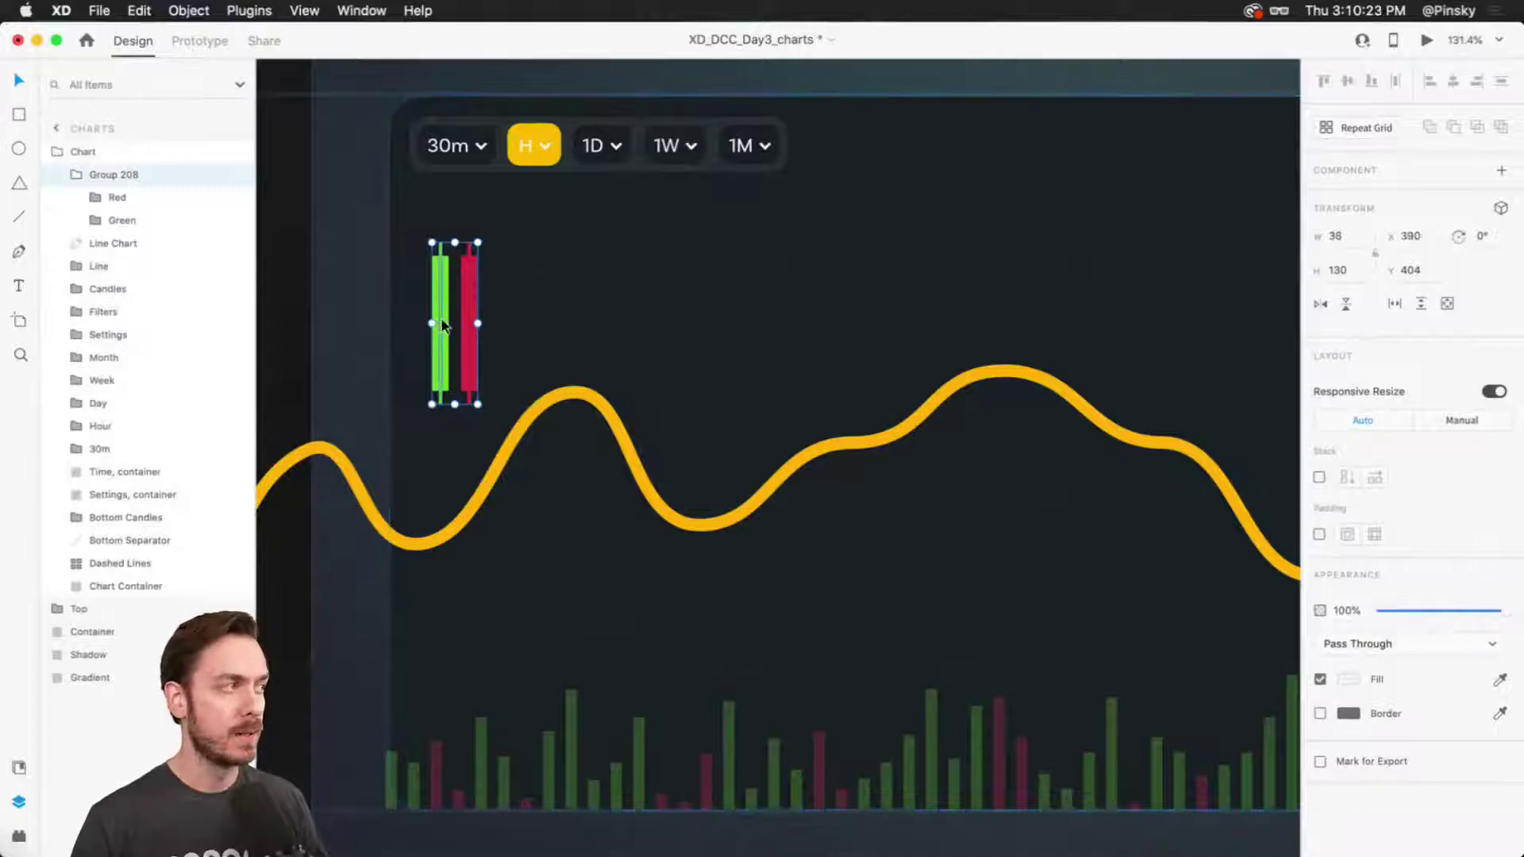
{"action": "key", "text": "super+z"}
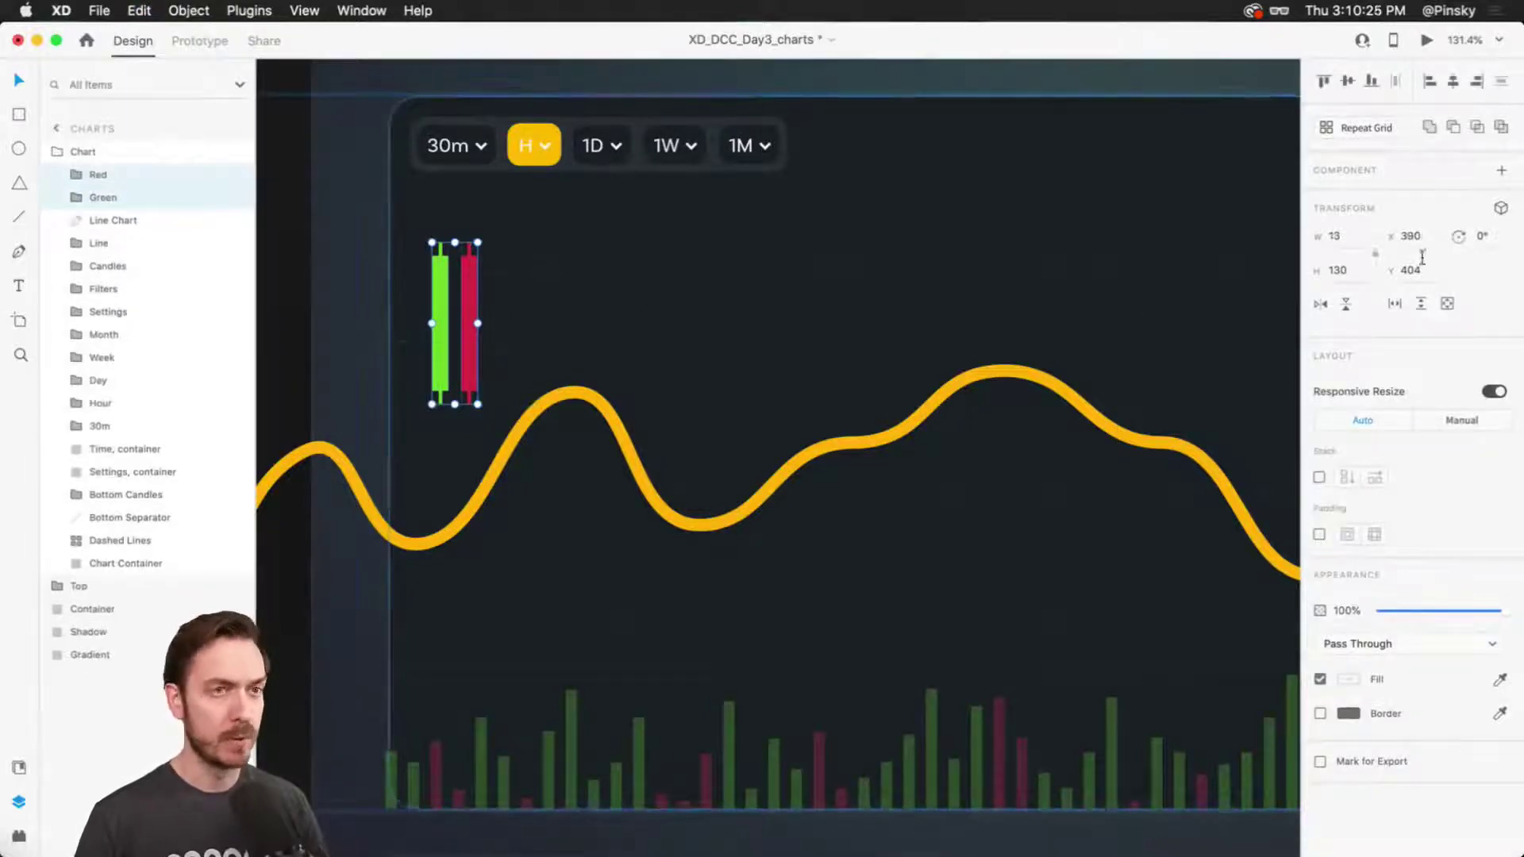
Try repeating the green and red pair horizontally with Repeat Grid to a width of about 443, and undo it.
{"action": "left_click", "coordinate": [1365, 127]}
{"action": "left_click_drag", "start_coordinate": [477, 323], "coordinate": [987, 341]}
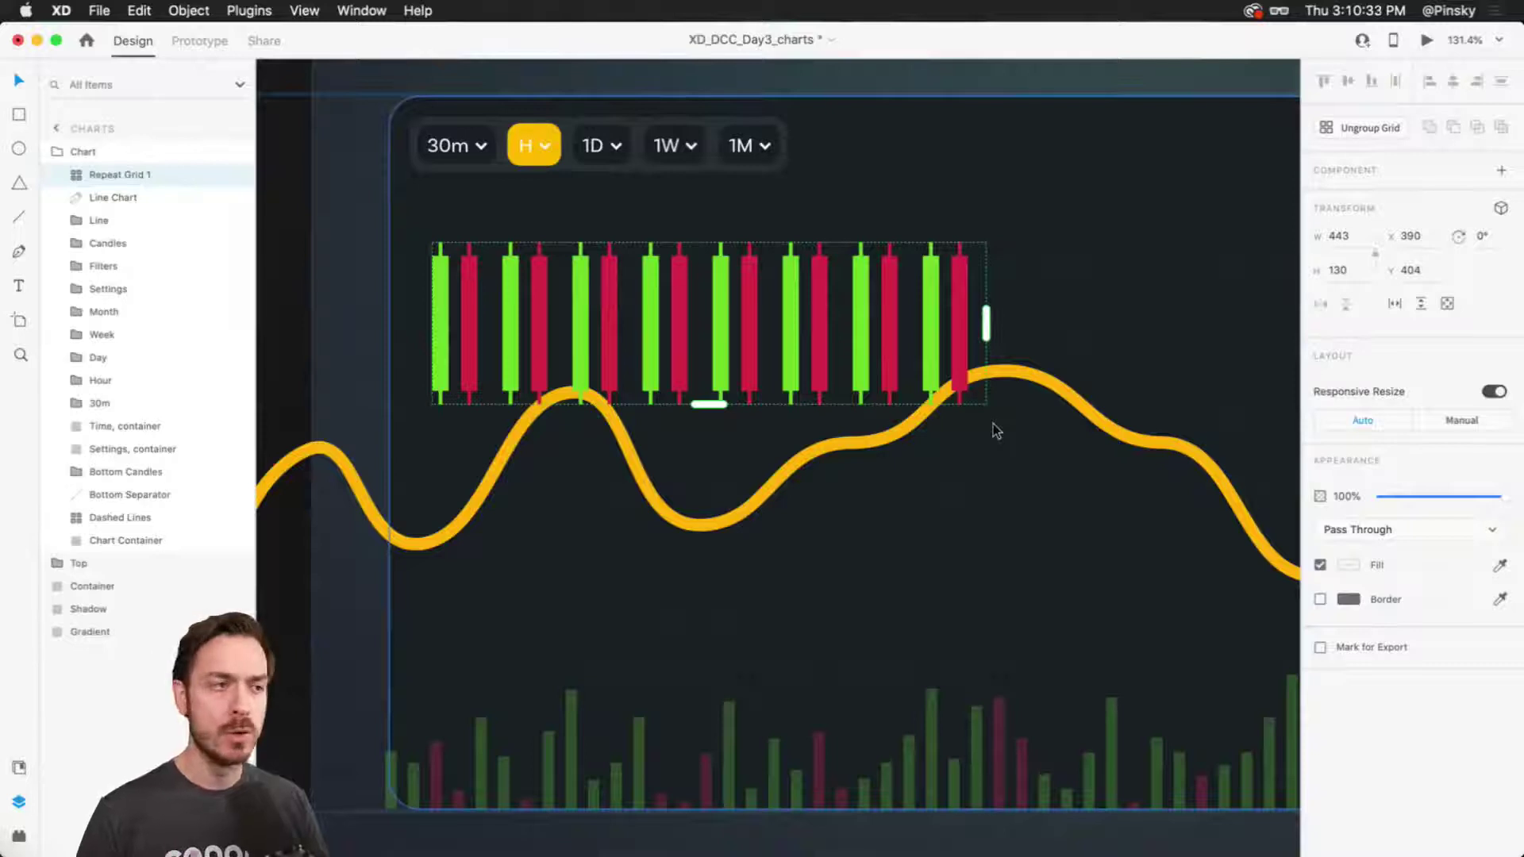
{"action": "key", "text": "super+z"}
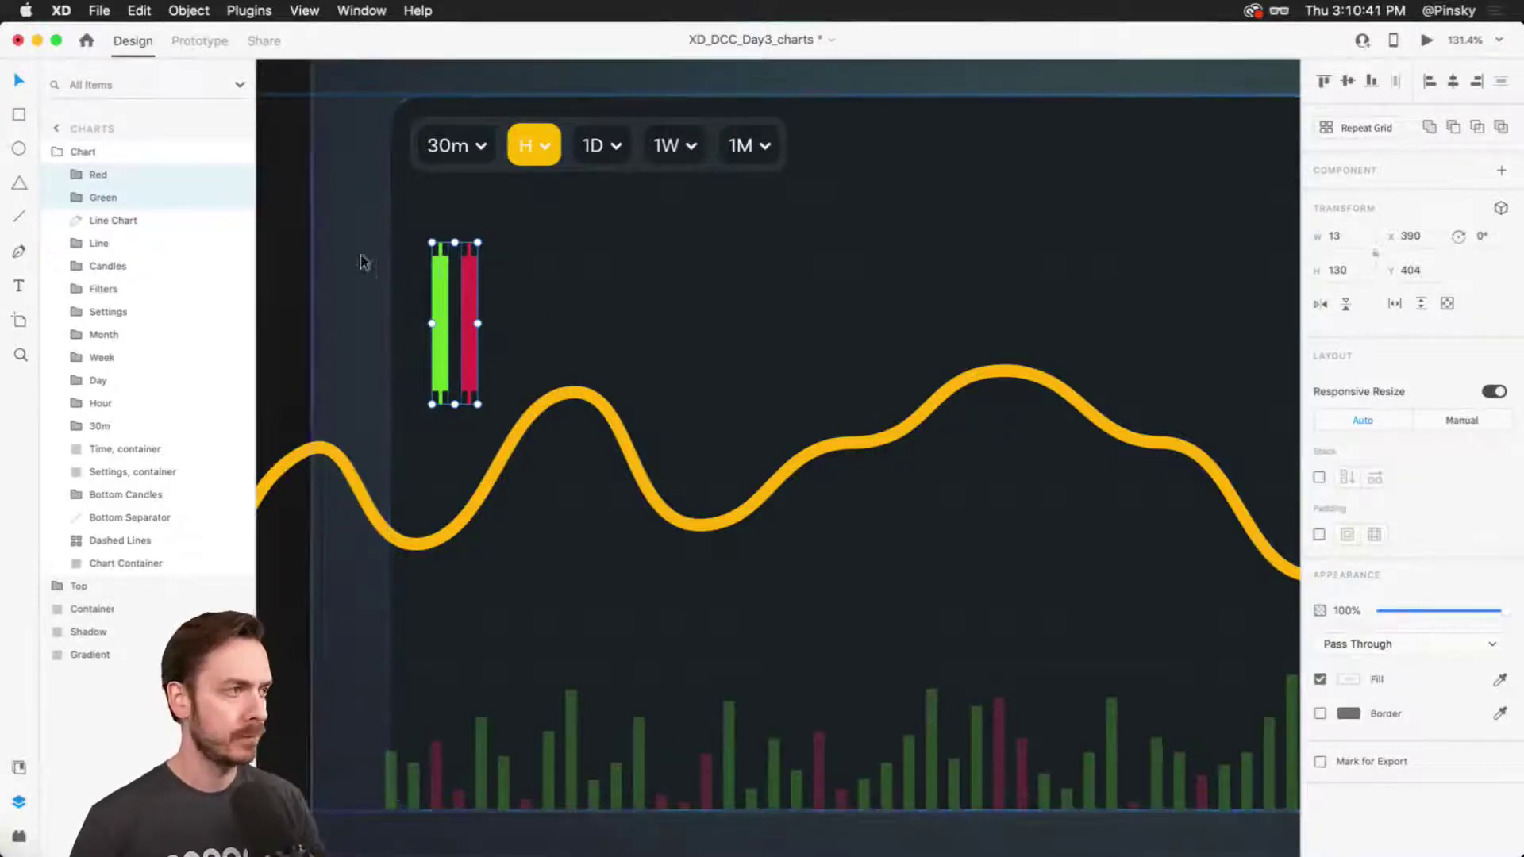
Set the green and red candles' responsive resize to Manual, keeping Fix Width on and turning Fix Height off.
{"action": "scroll", "coordinate": [545, 320], "scroll_direction": "up", "scroll_amount": 5}
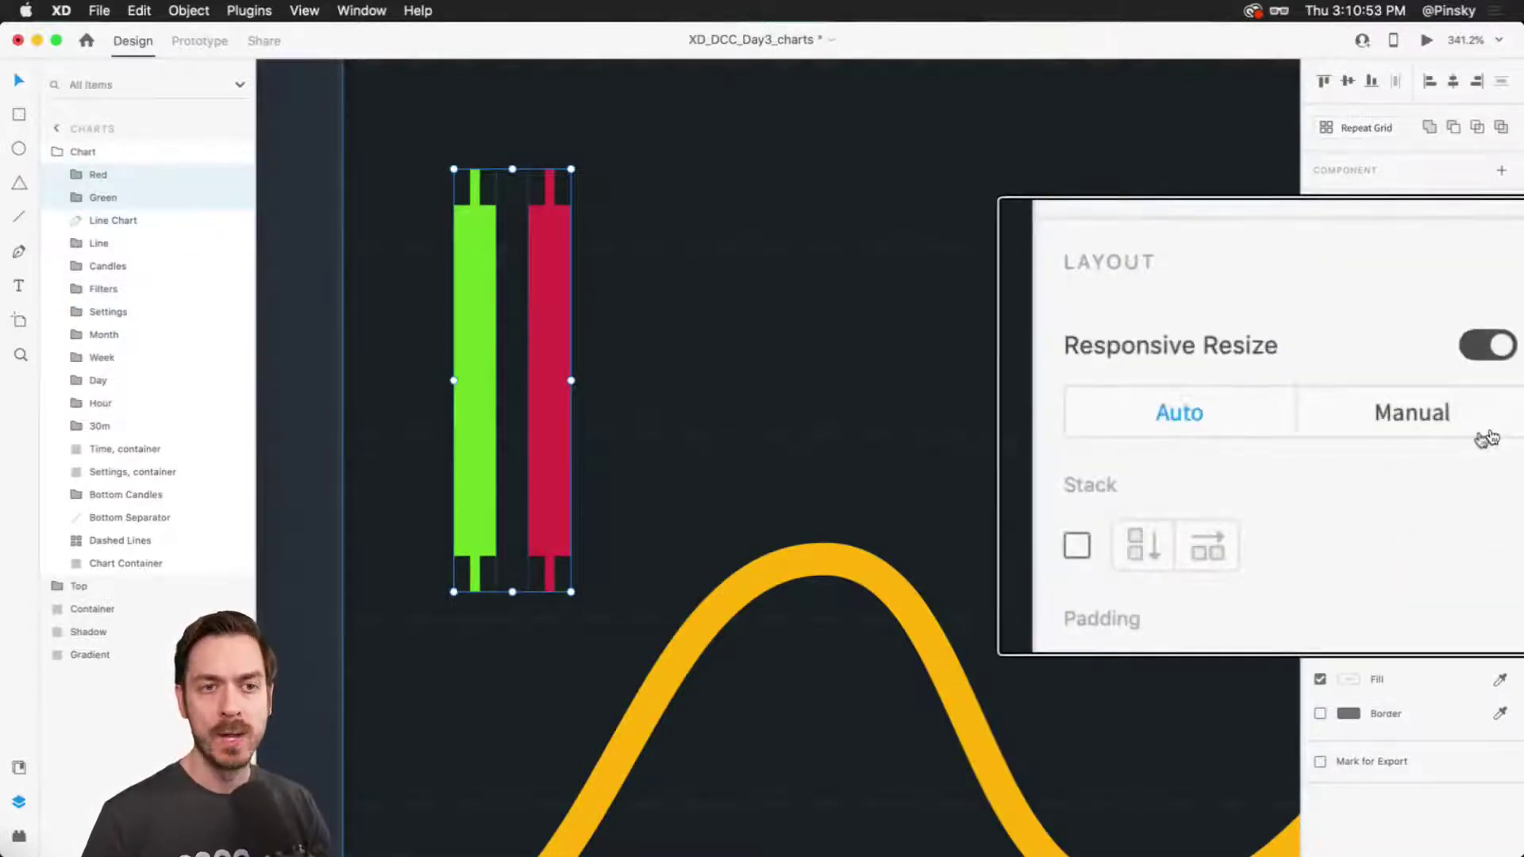
{"action": "left_click", "coordinate": [1489, 433]}
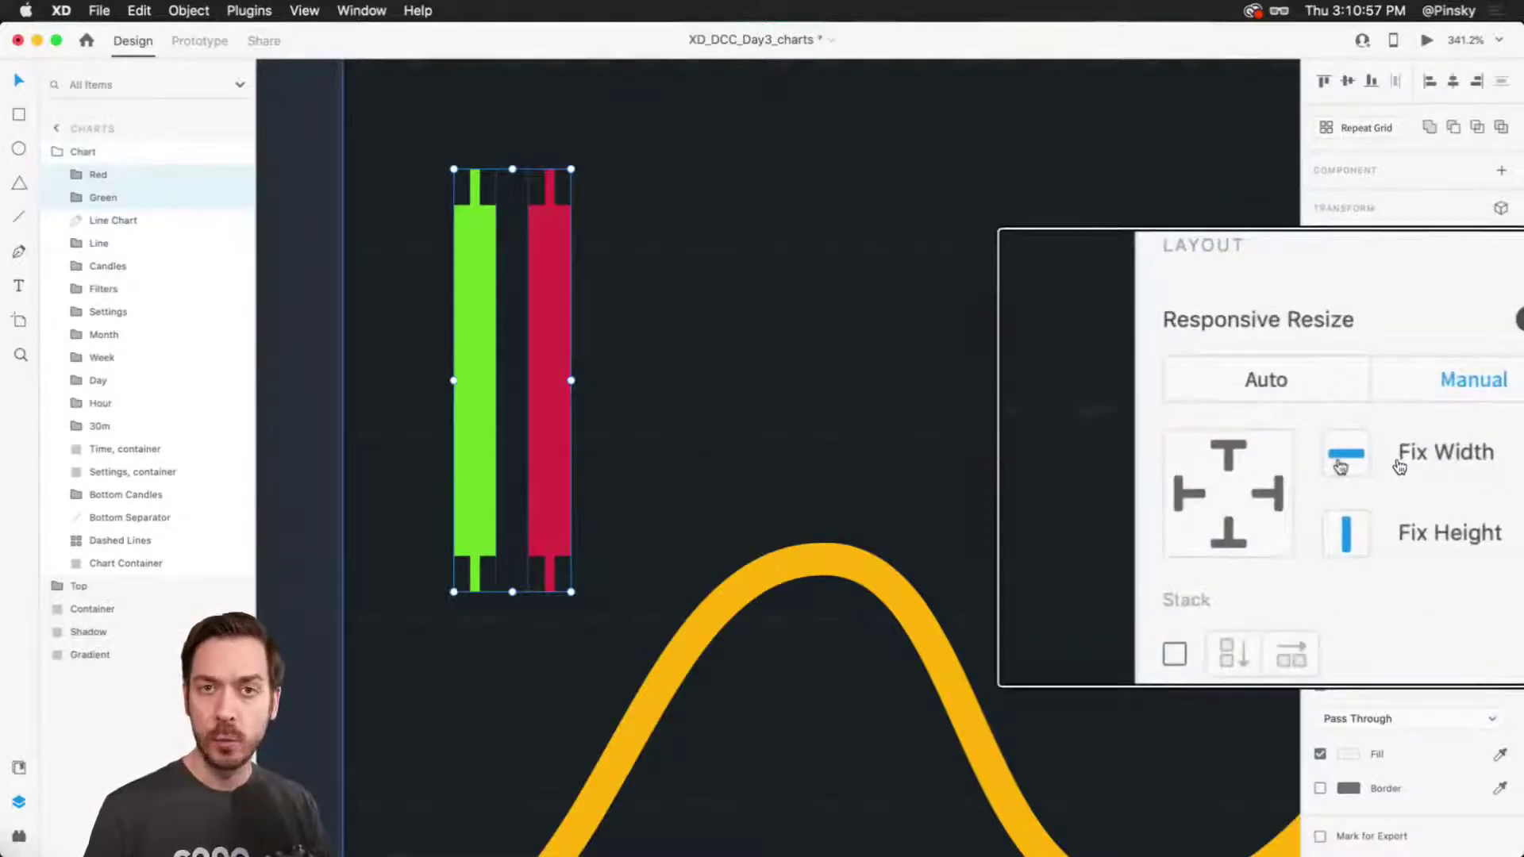
{"action": "left_click", "coordinate": [1401, 506]}
{"action": "scroll", "coordinate": [388, 135], "scroll_direction": "up", "scroll_amount": 2}
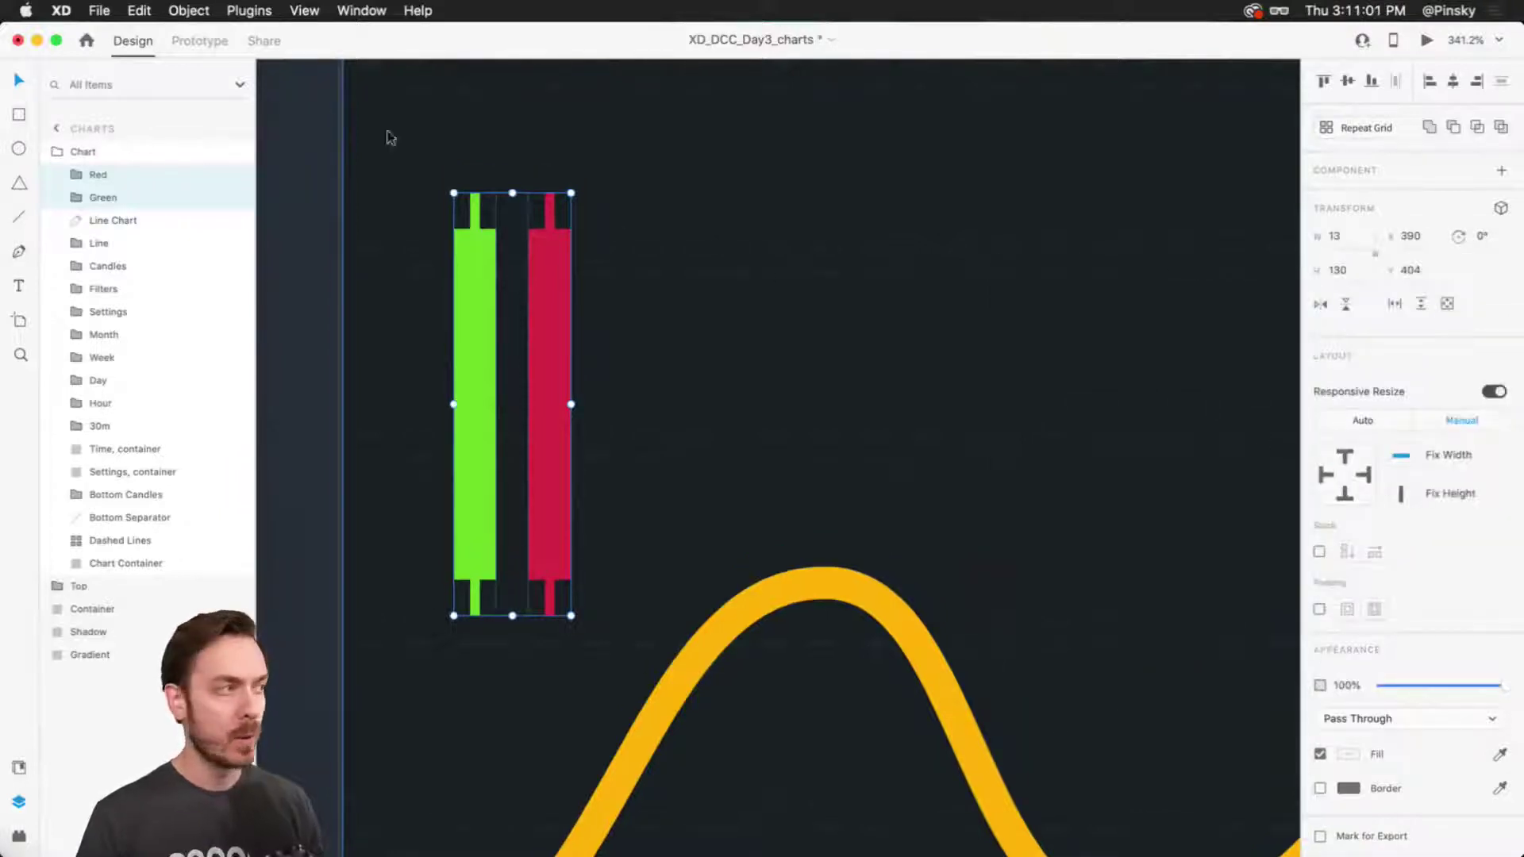
Set the responsive resize of both rectangles inside the Red candle group to Manual.
{"action": "left_click", "coordinate": [77, 175]}
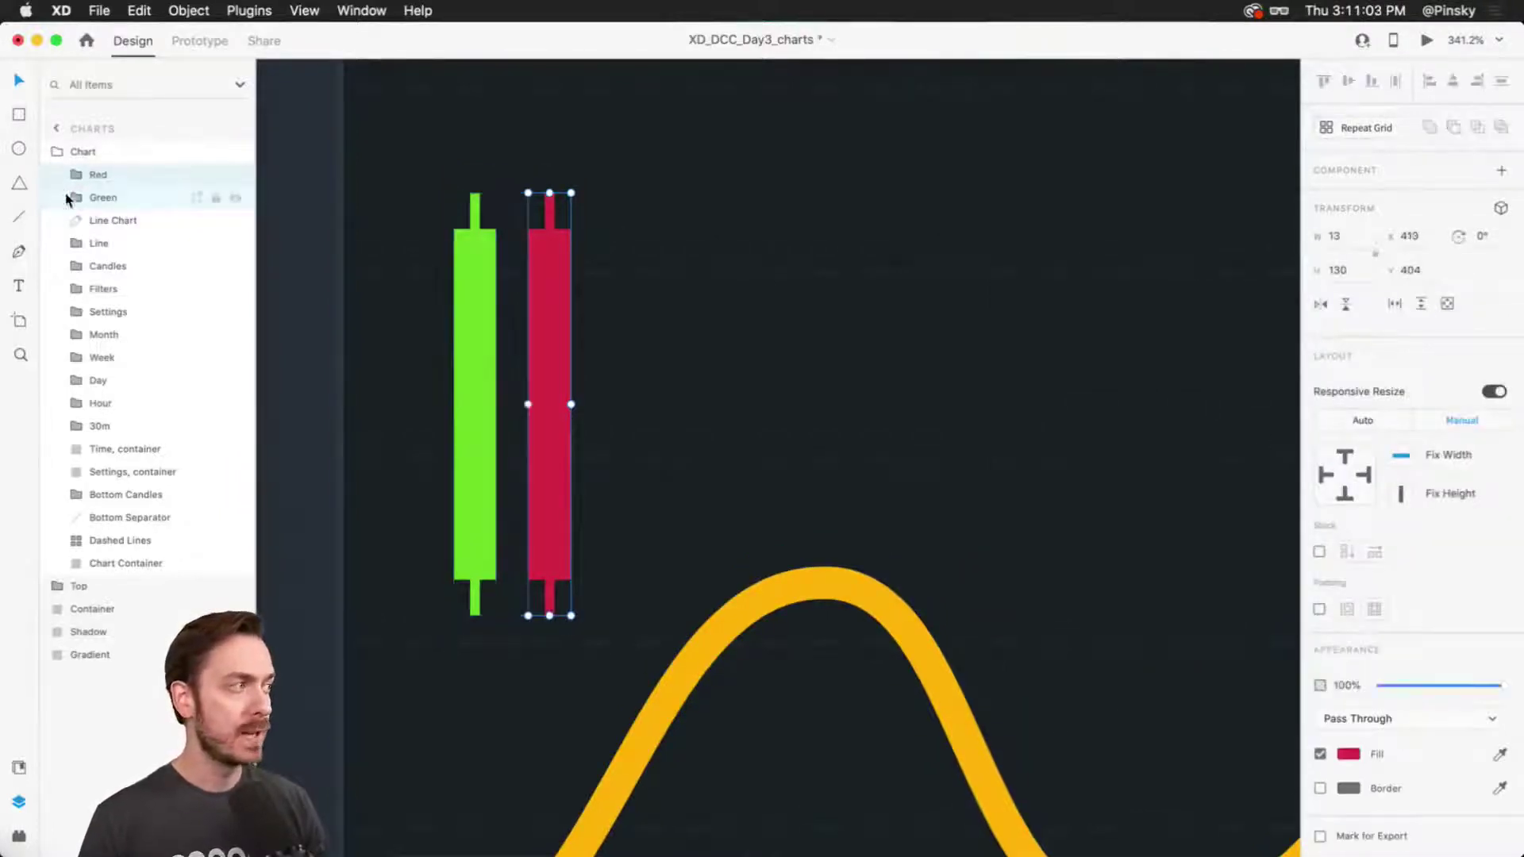
{"action": "left_click", "coordinate": [77, 176]}
{"action": "left_click", "coordinate": [154, 199]}
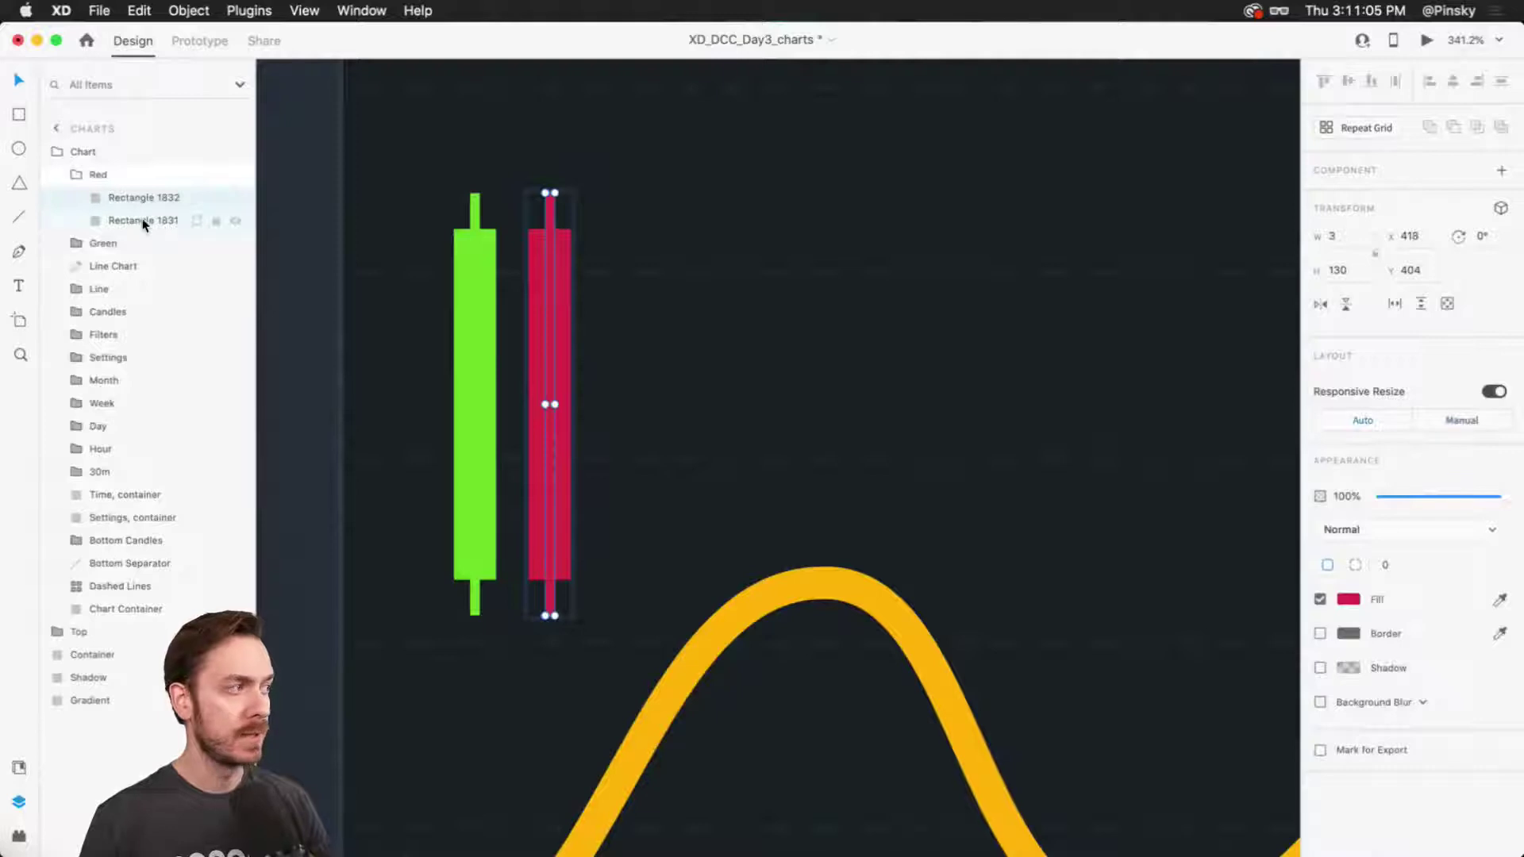
{"action": "left_click", "coordinate": [144, 222], "text": "shift"}
{"action": "left_click", "coordinate": [1461, 420]}
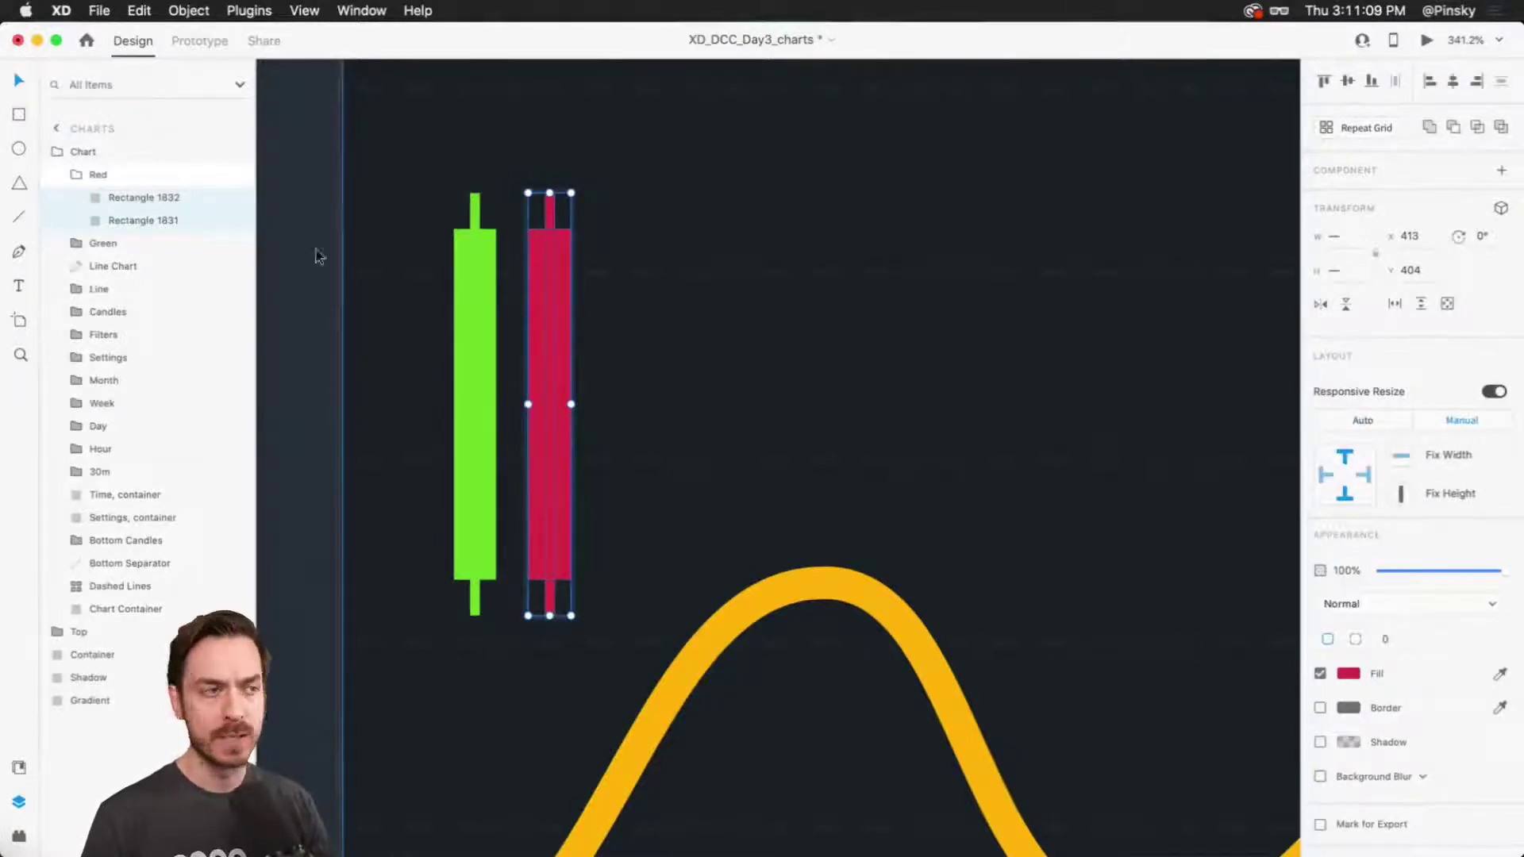
Set the responsive resize of both rectangles inside the Green candle group to Manual.
{"action": "left_click", "coordinate": [77, 243]}
{"action": "left_click", "coordinate": [80, 266]}
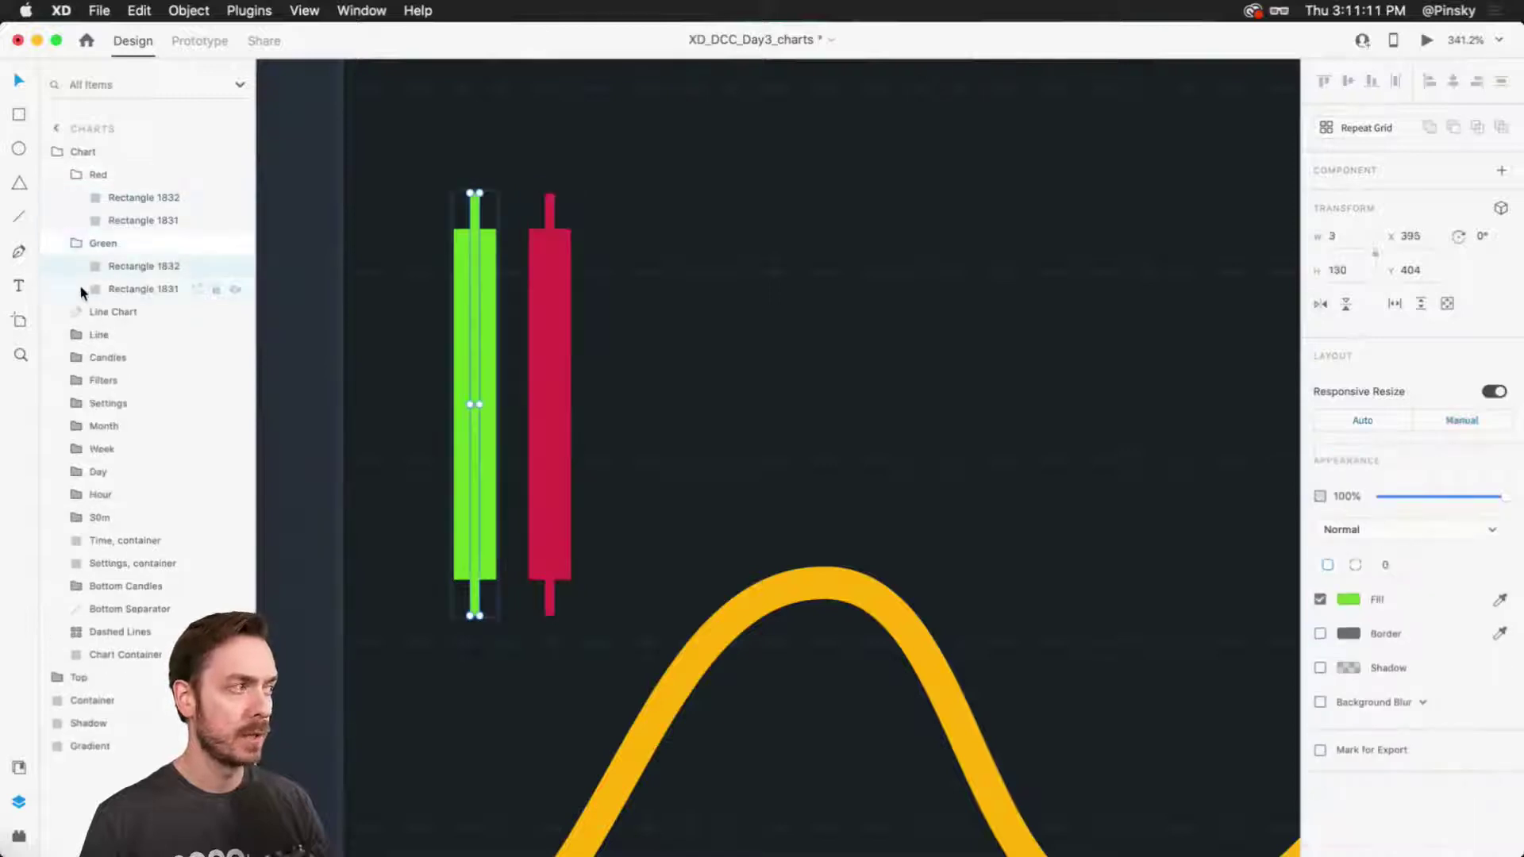
{"action": "left_click", "coordinate": [83, 290], "text": "shift"}
{"action": "left_click", "coordinate": [1461, 423]}
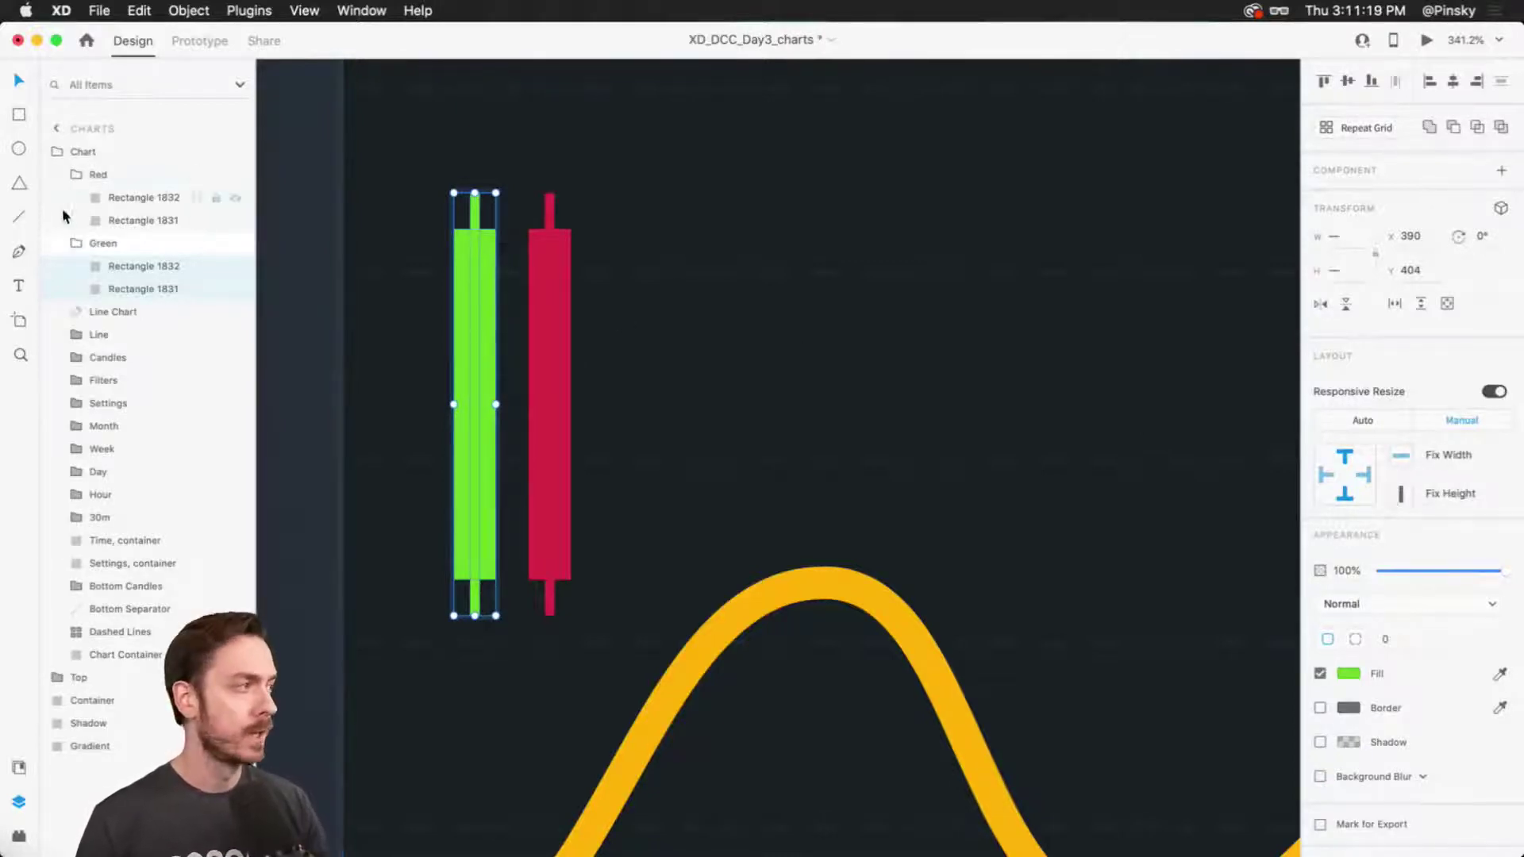
Collapse the Red and Green groups in the layer list and select both candles together.
{"action": "left_click", "coordinate": [73, 243]}
{"action": "left_click", "coordinate": [78, 174]}
{"action": "left_click", "coordinate": [89, 175]}
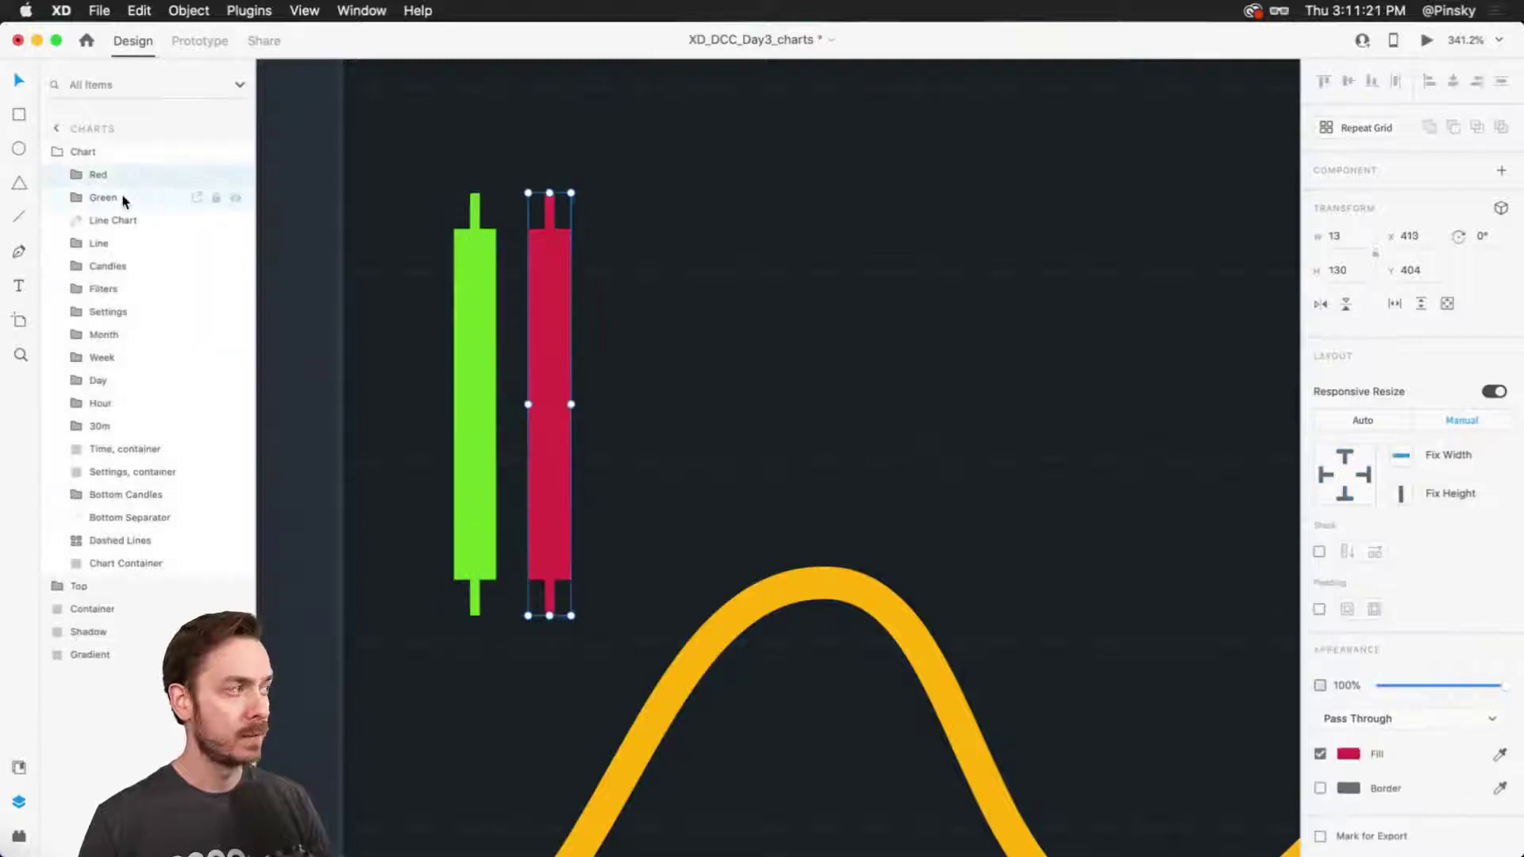
{"action": "left_click", "coordinate": [124, 201]}
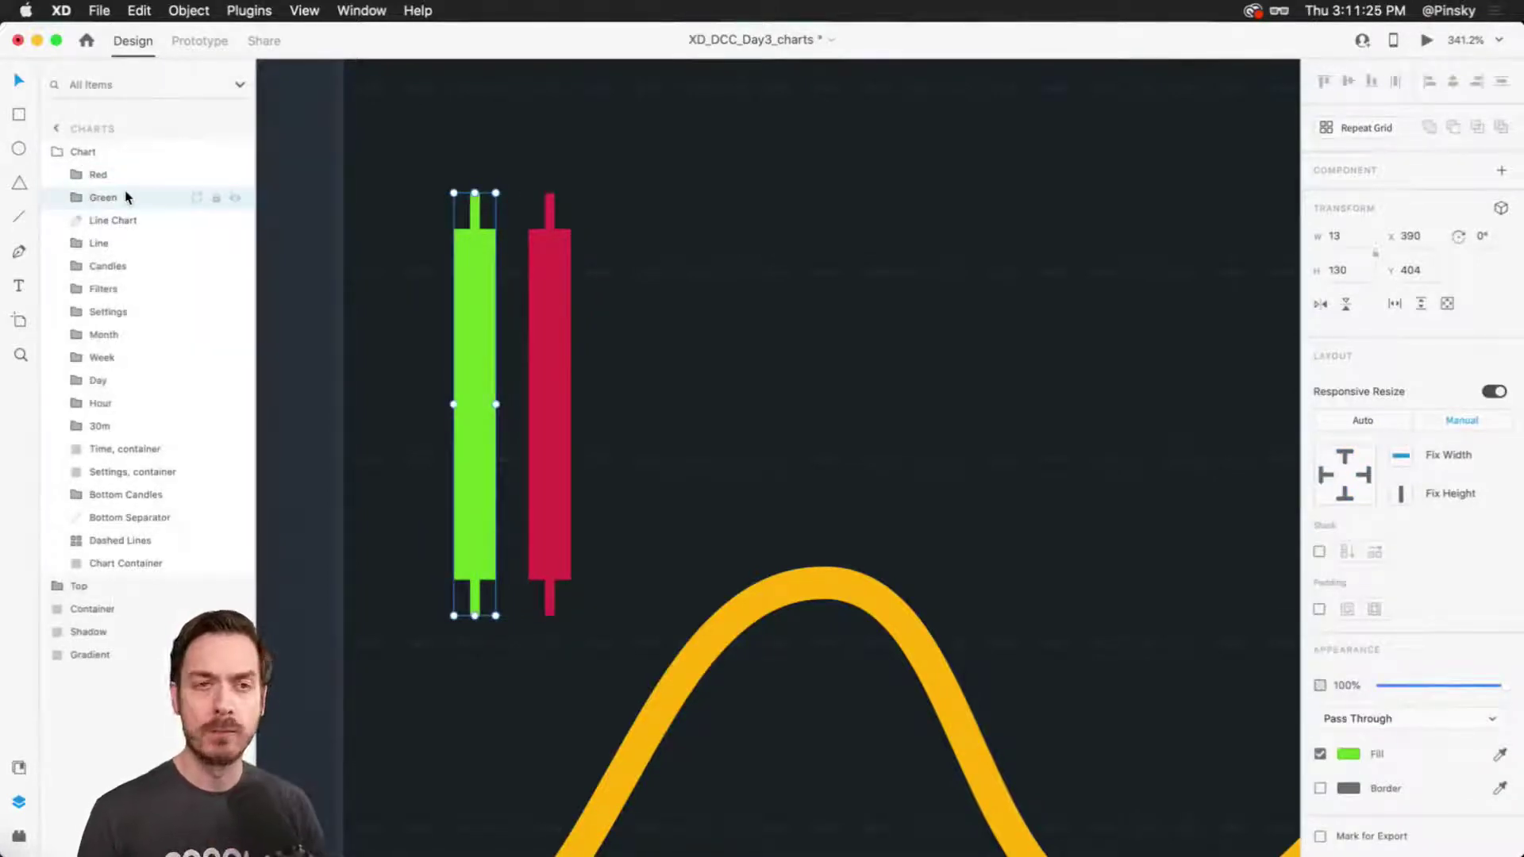
{"action": "left_click", "coordinate": [134, 181], "text": "shift"}
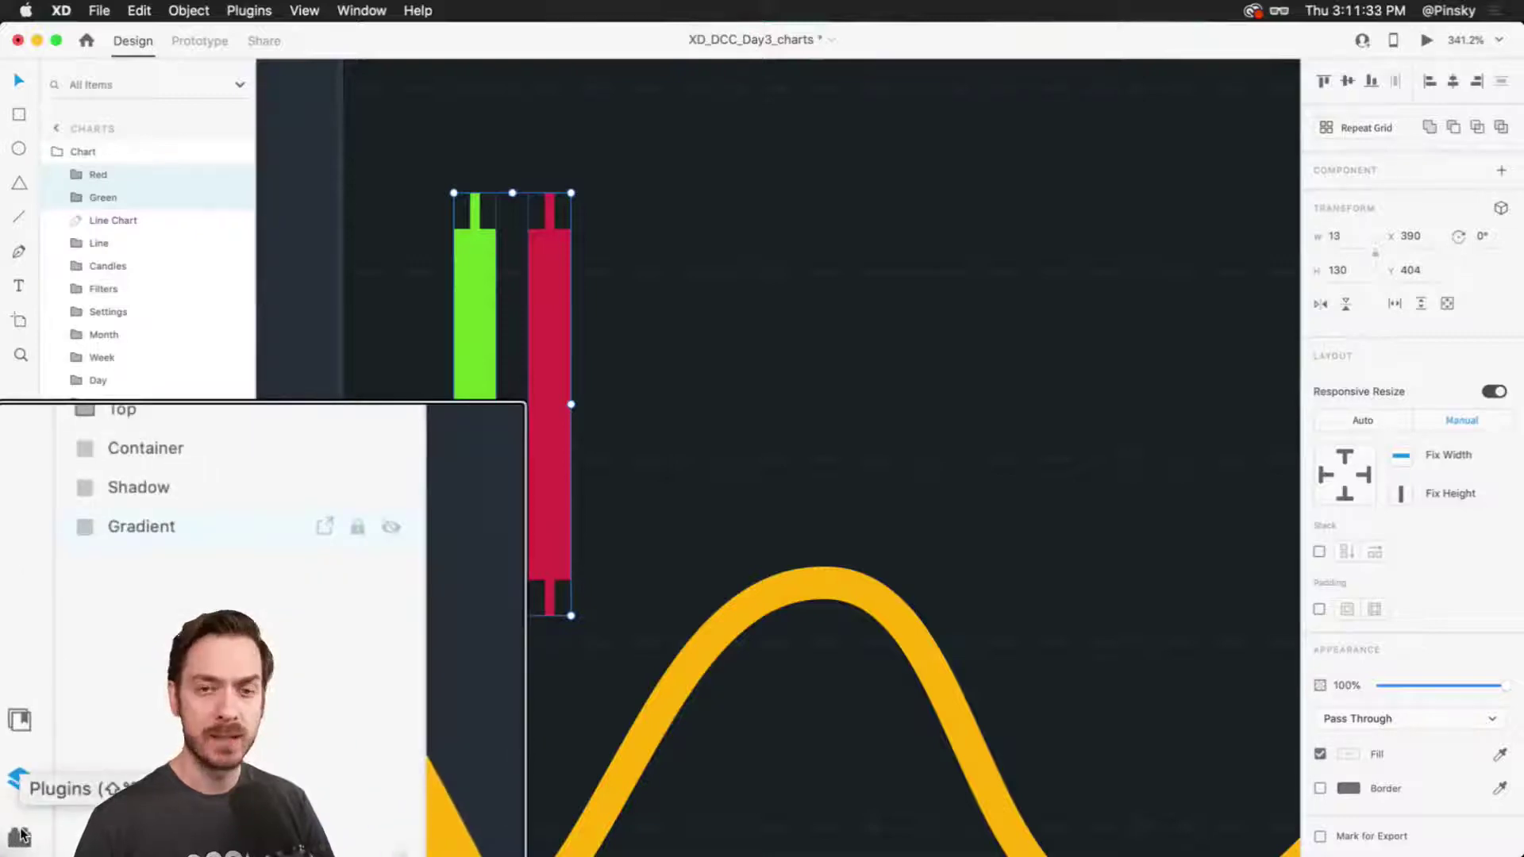
Search the plugin marketplace for "confetti" and return to the list of installed plugins.
{"action": "left_click", "coordinate": [19, 834]}
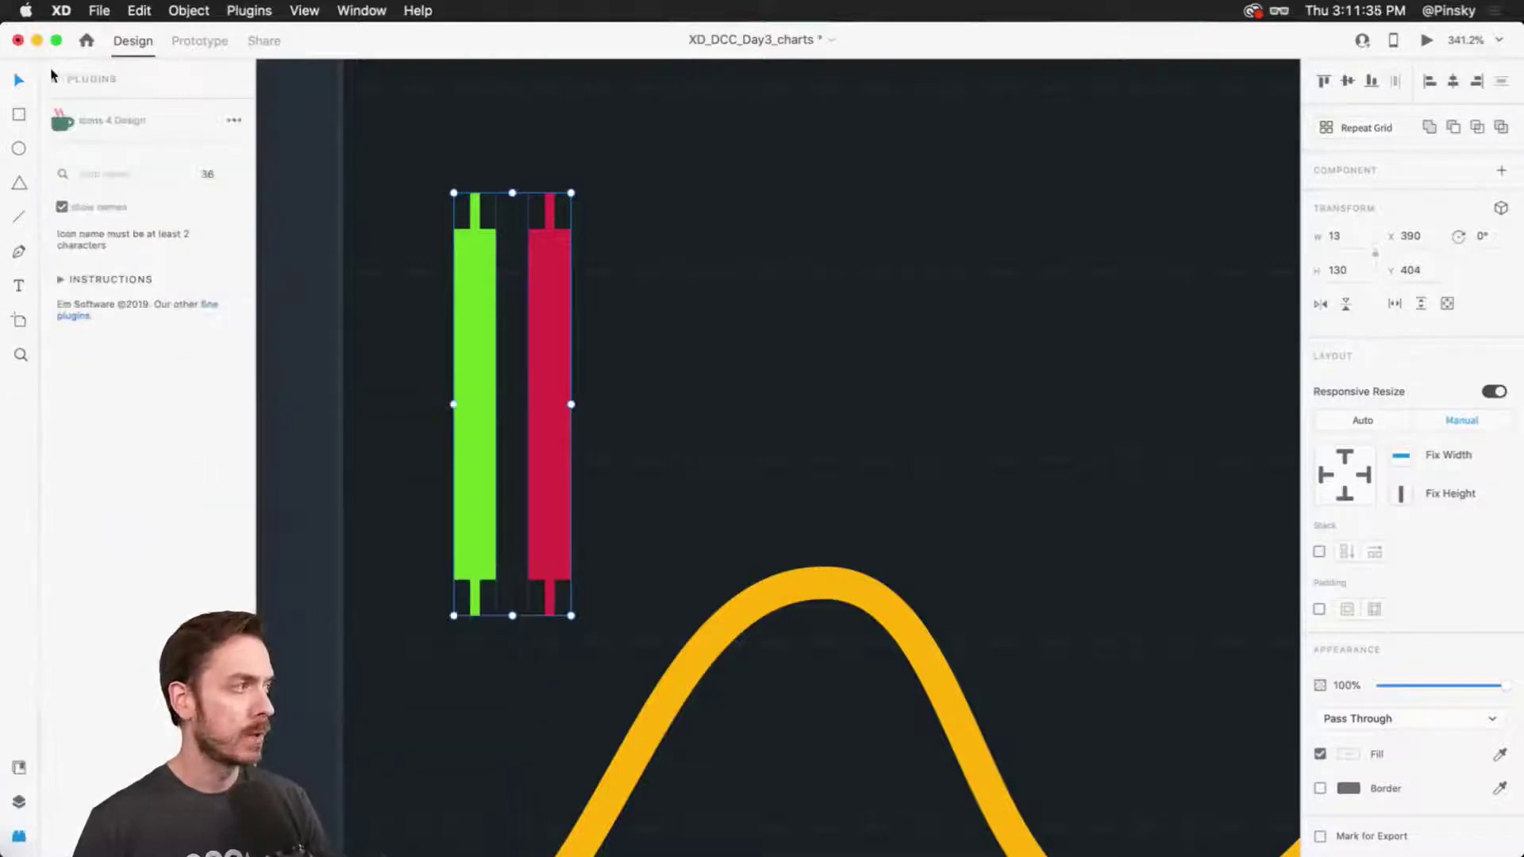
{"action": "left_click", "coordinate": [57, 80]}
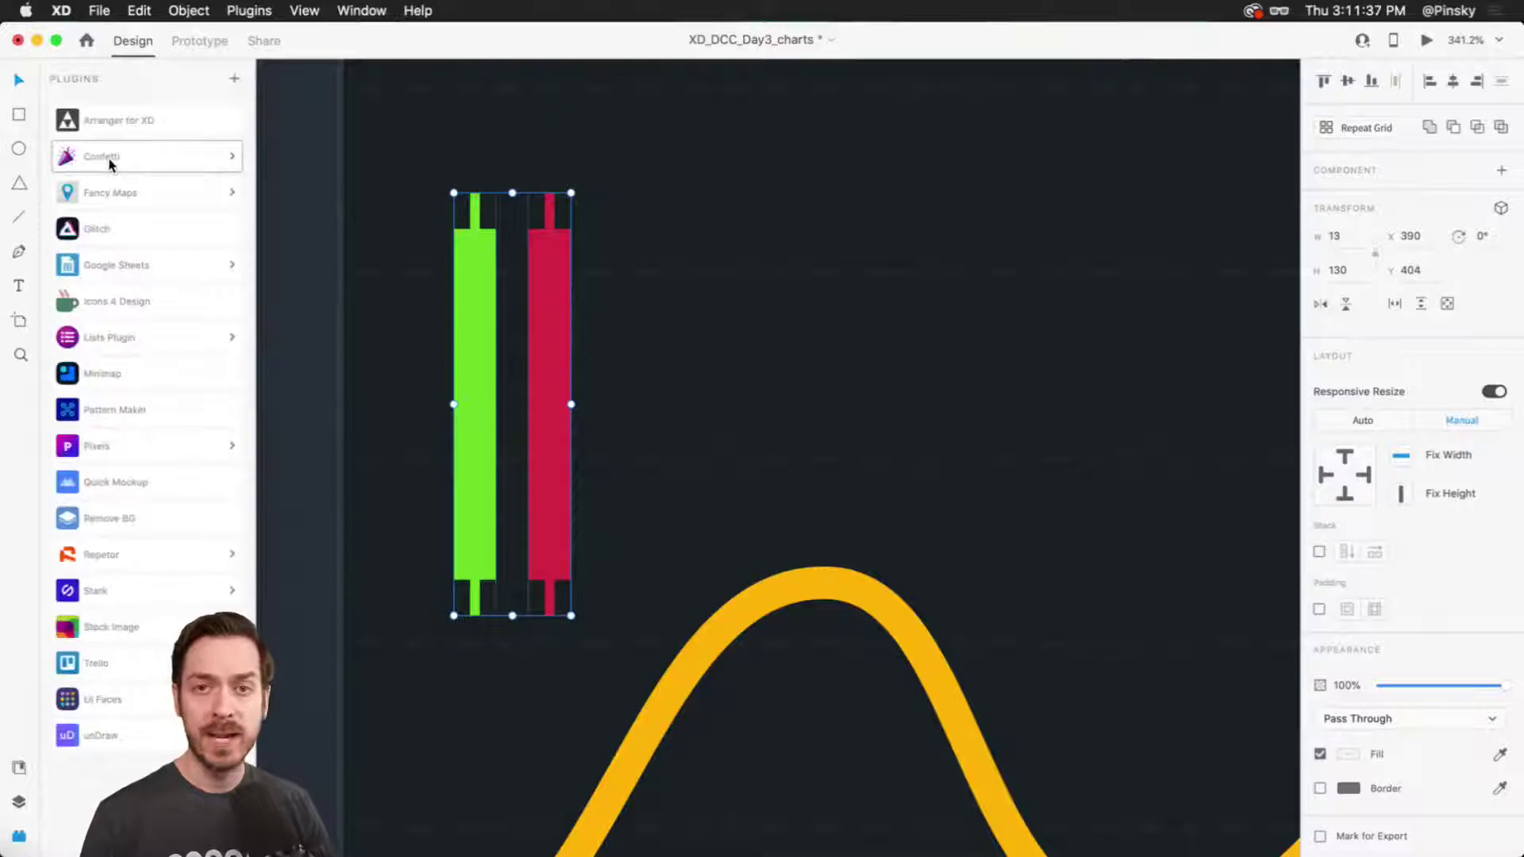
{"action": "left_click", "coordinate": [234, 80]}
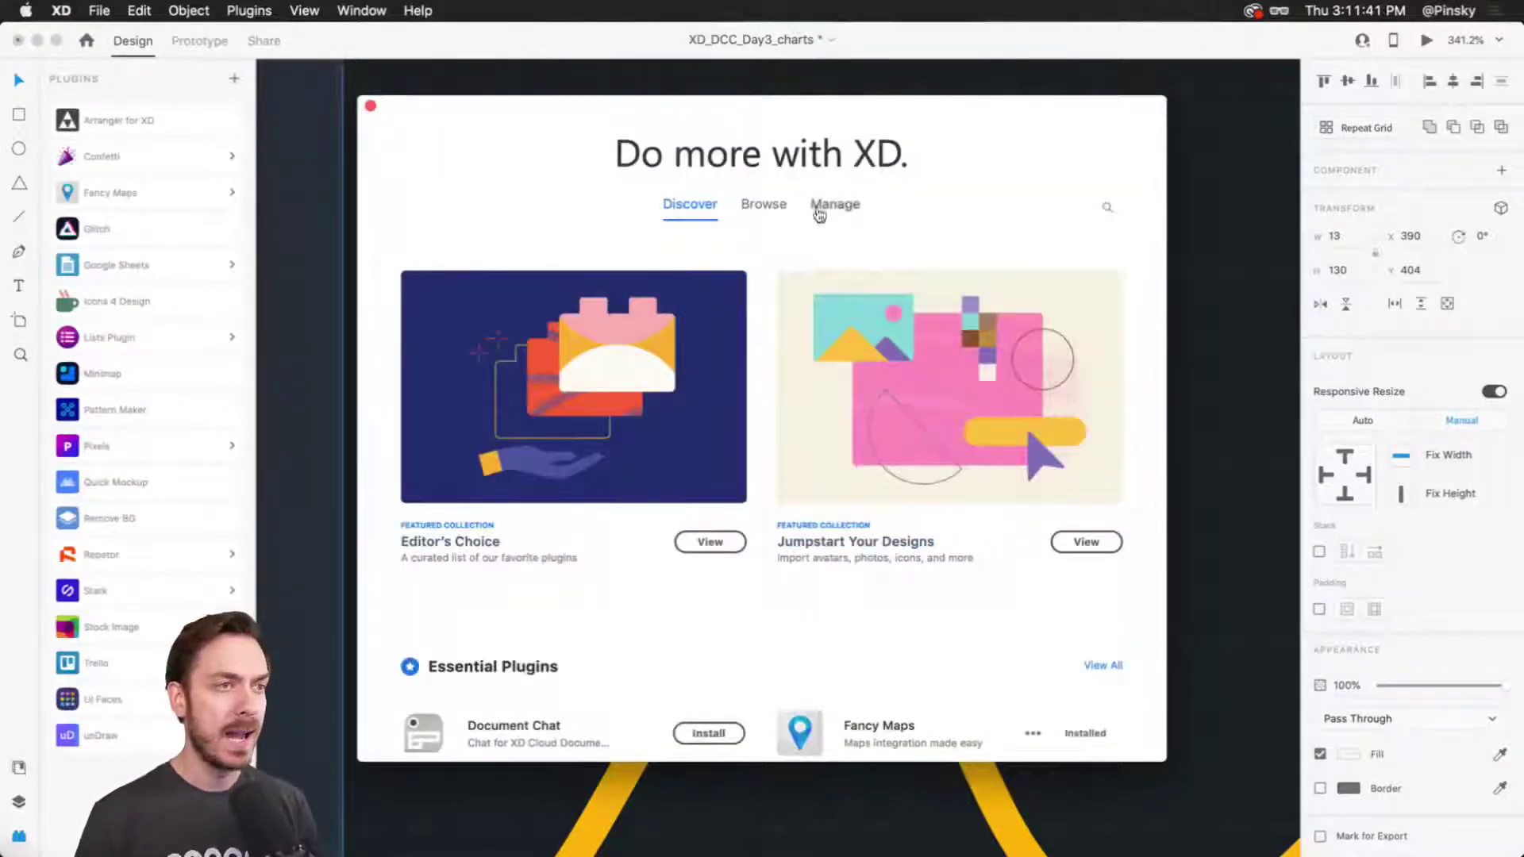
{"action": "left_click", "coordinate": [1107, 207]}
{"action": "type", "text": "con"}
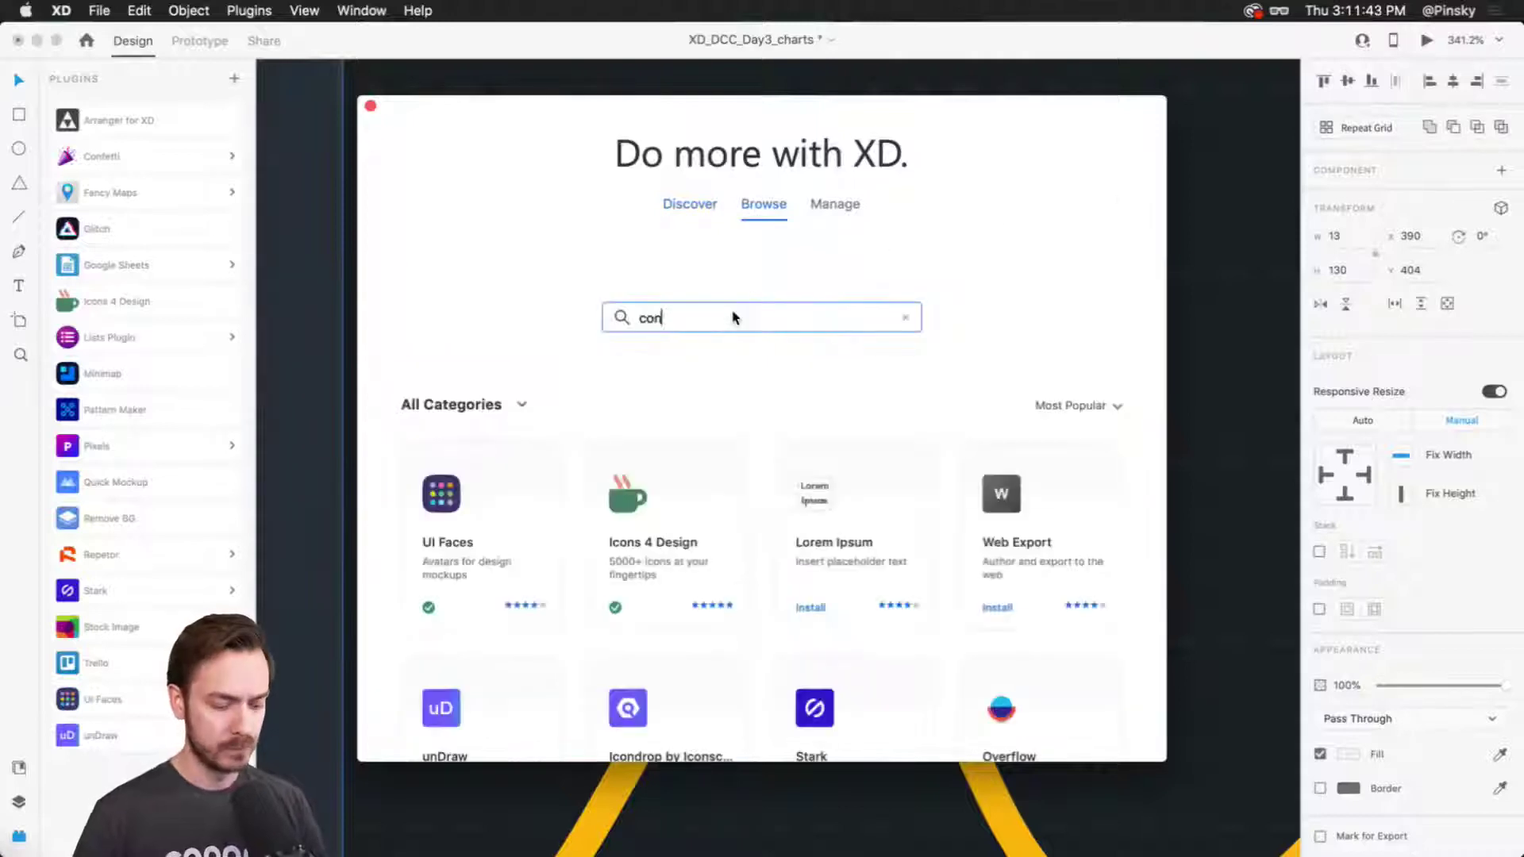
{"action": "type", "text": "fetti"}
{"action": "key", "text": "Return"}
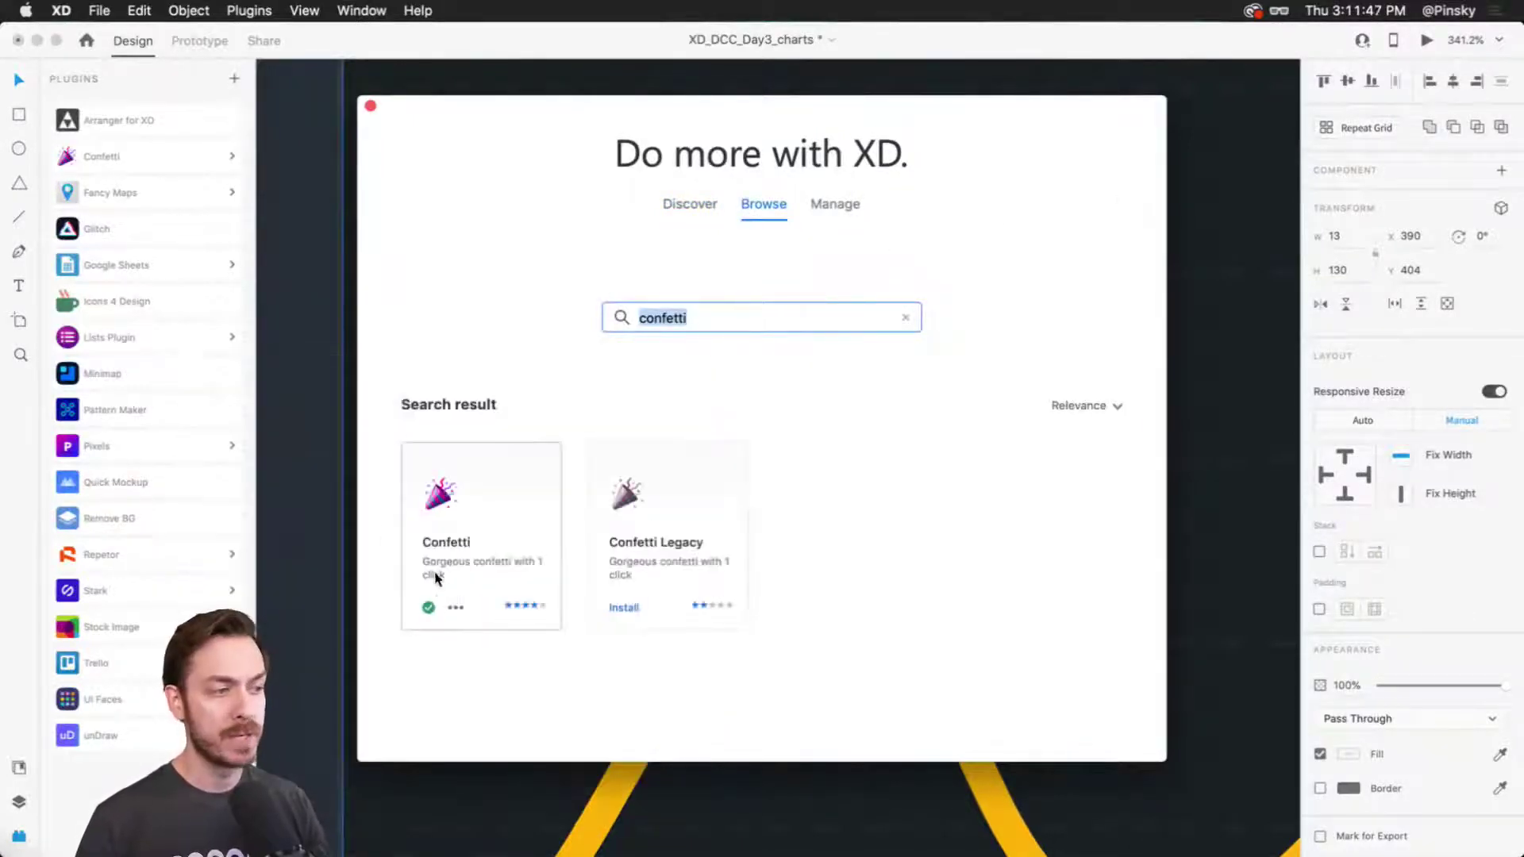
{"action": "left_click", "coordinate": [370, 105]}
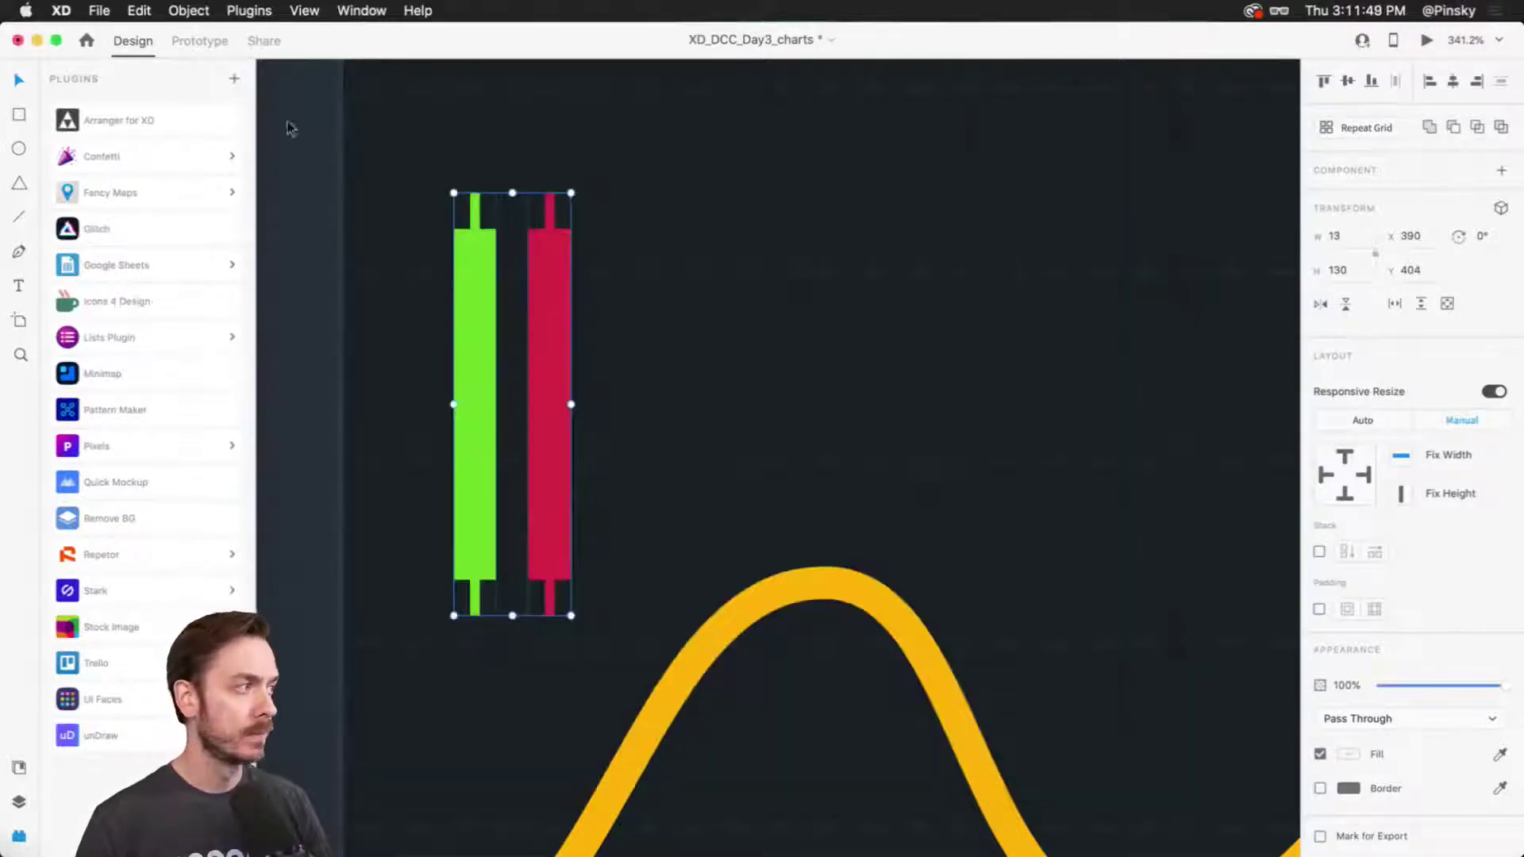
Open the Confetti plugin for the selected candles and set its grid to 40 columns and 1 row.
{"action": "left_click", "coordinate": [159, 154]}
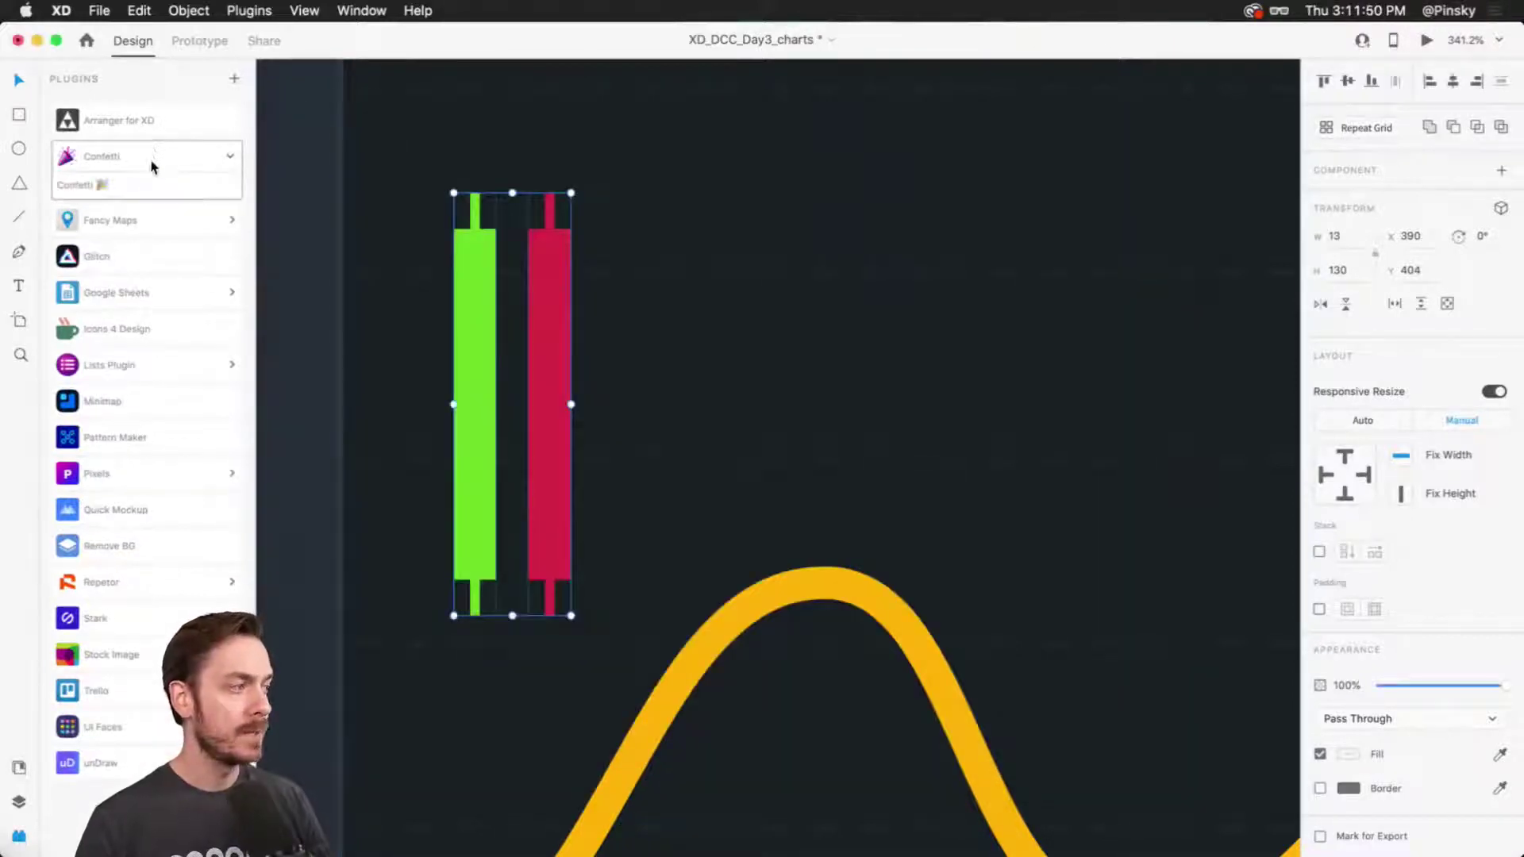
{"action": "left_click", "coordinate": [109, 177]}
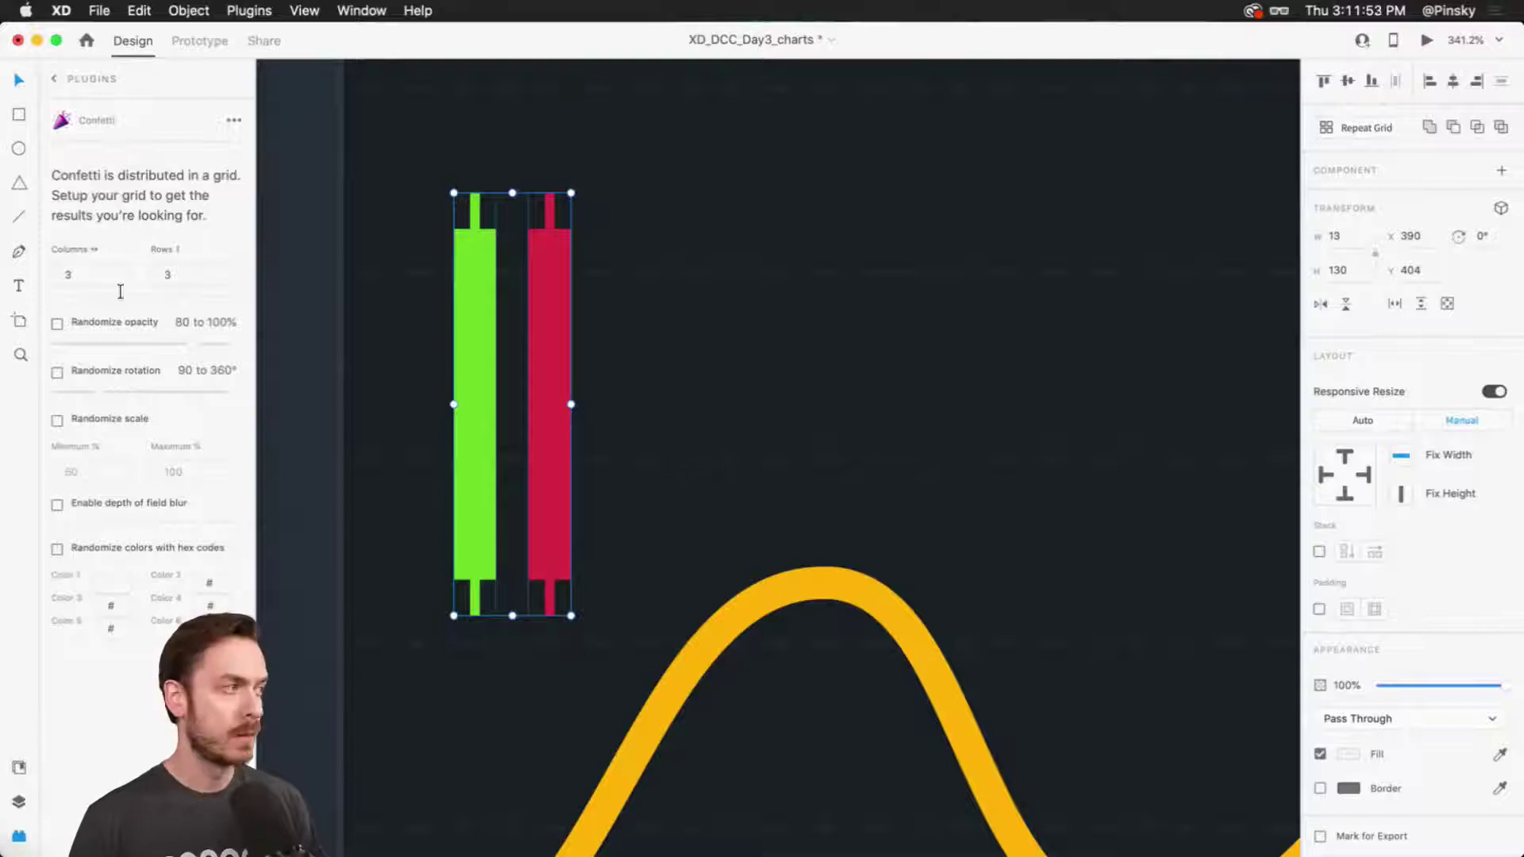
{"action": "left_click", "coordinate": [198, 278]}
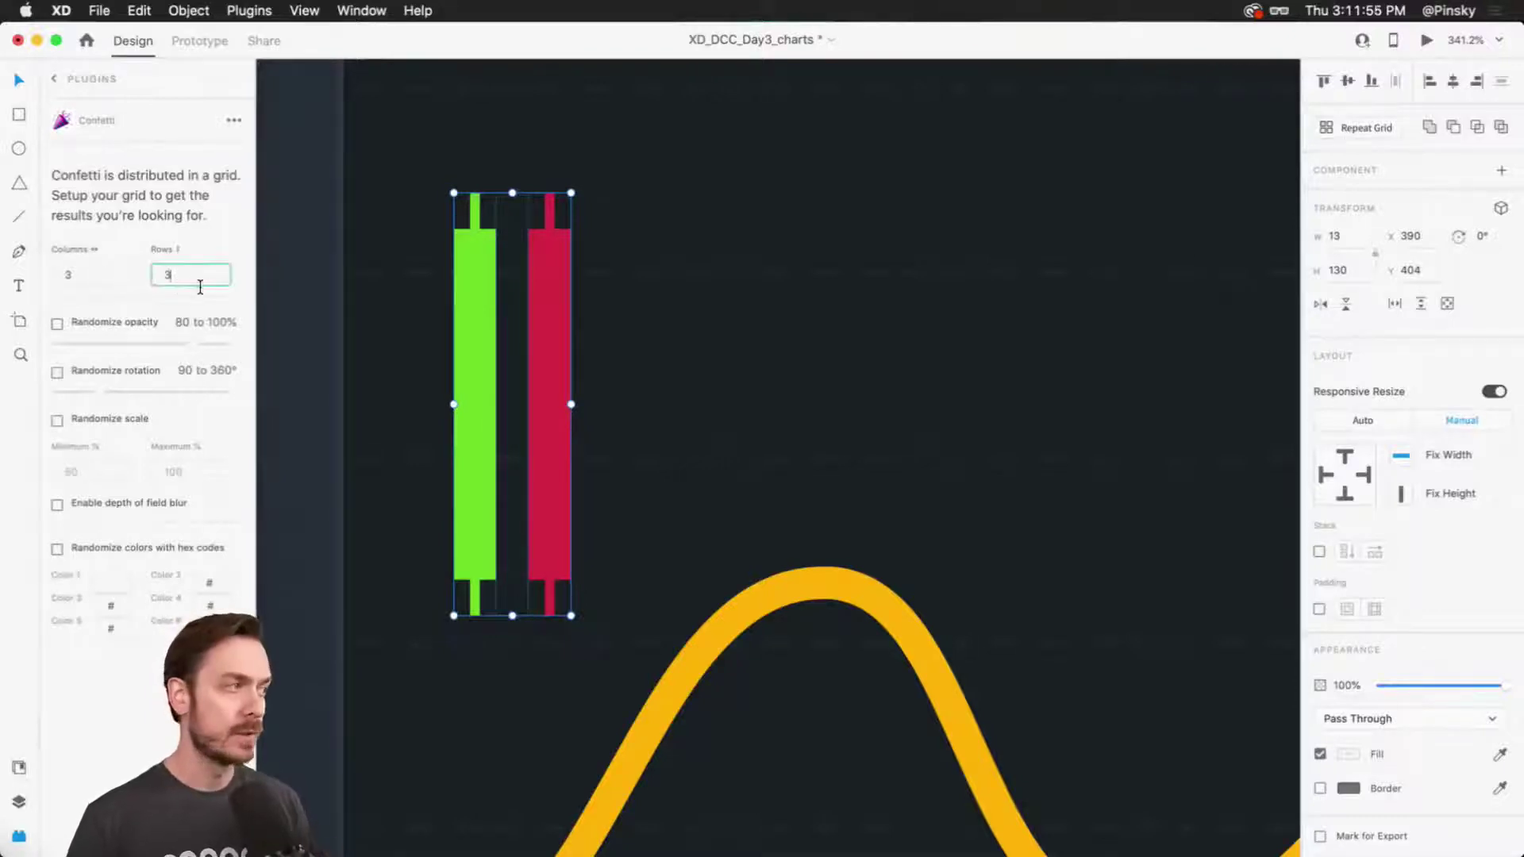
{"action": "left_click", "coordinate": [111, 274]}
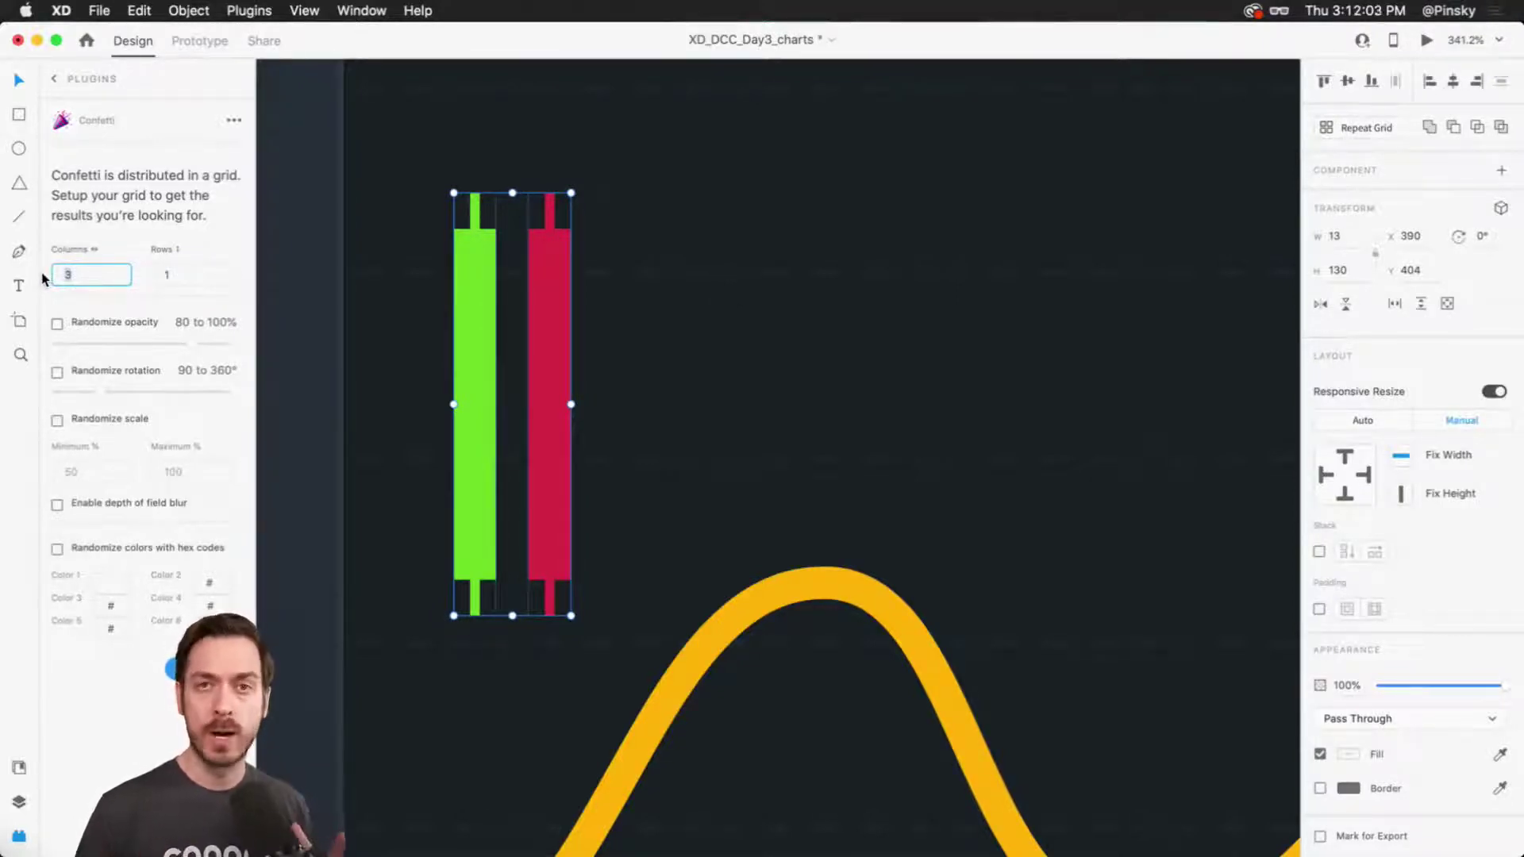
{"action": "scroll", "coordinate": [606, 510], "scroll_direction": "down", "scroll_amount": 10}
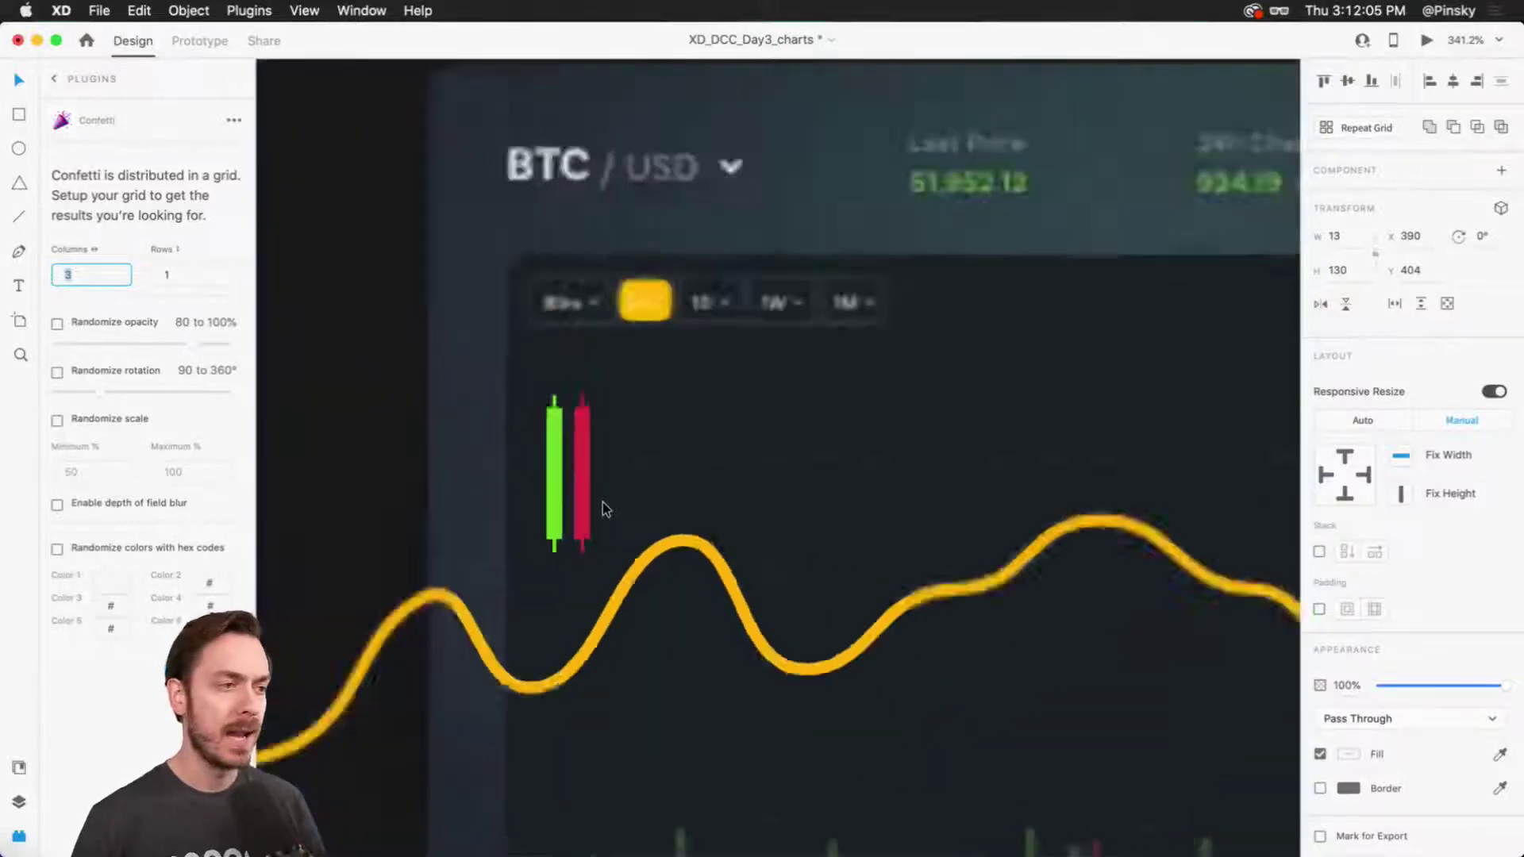
{"action": "scroll", "coordinate": [579, 481], "scroll_direction": "up", "scroll_amount": 8}
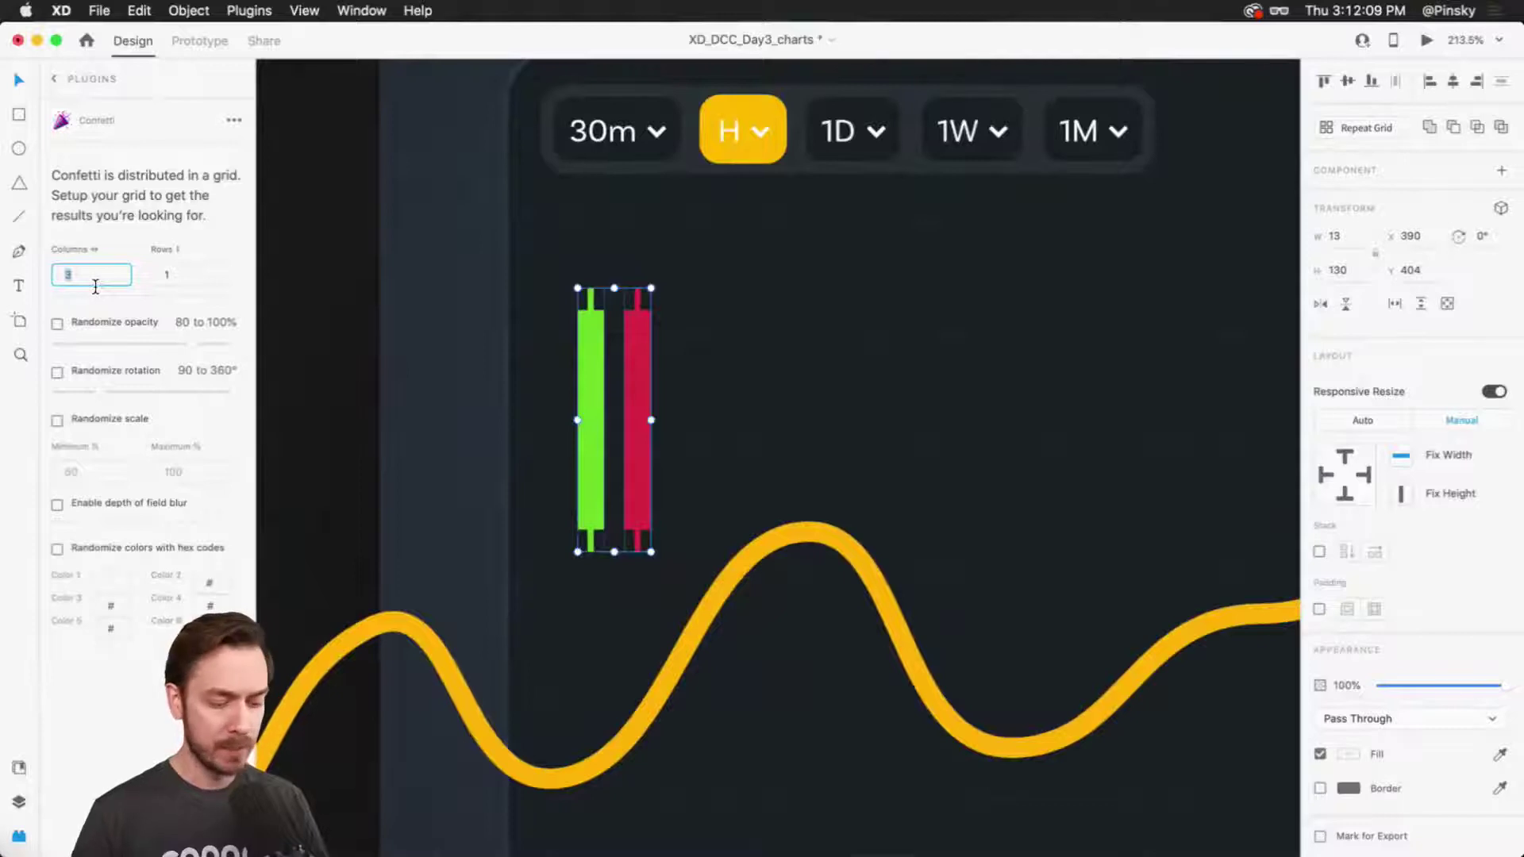
{"action": "type", "text": "30"}
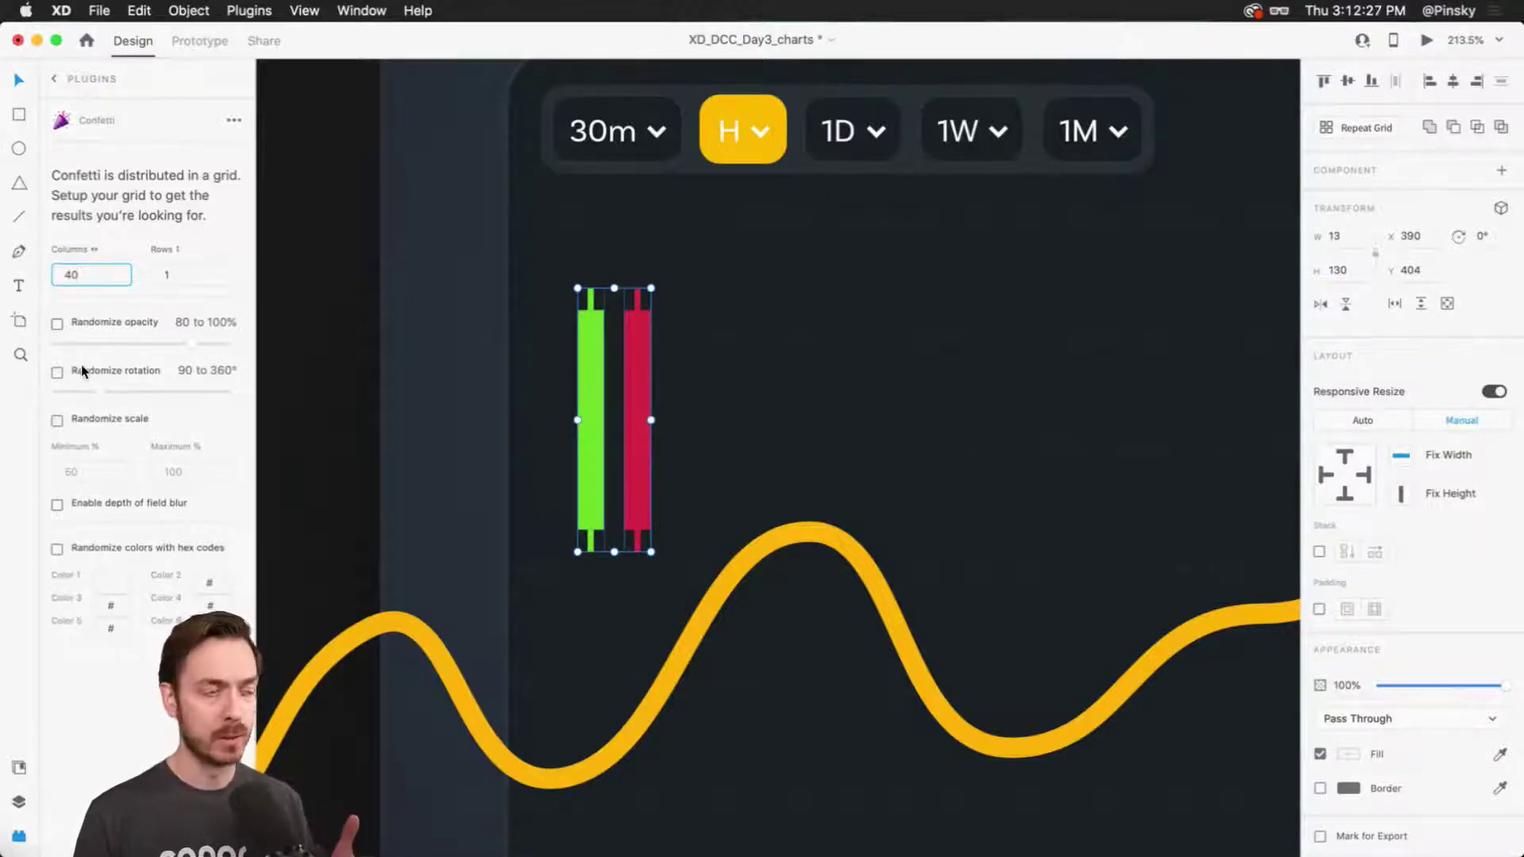
Turn on Randomize scale in Confetti for both candles and set the minimum to 10%.
{"action": "left_click", "coordinate": [57, 420]}
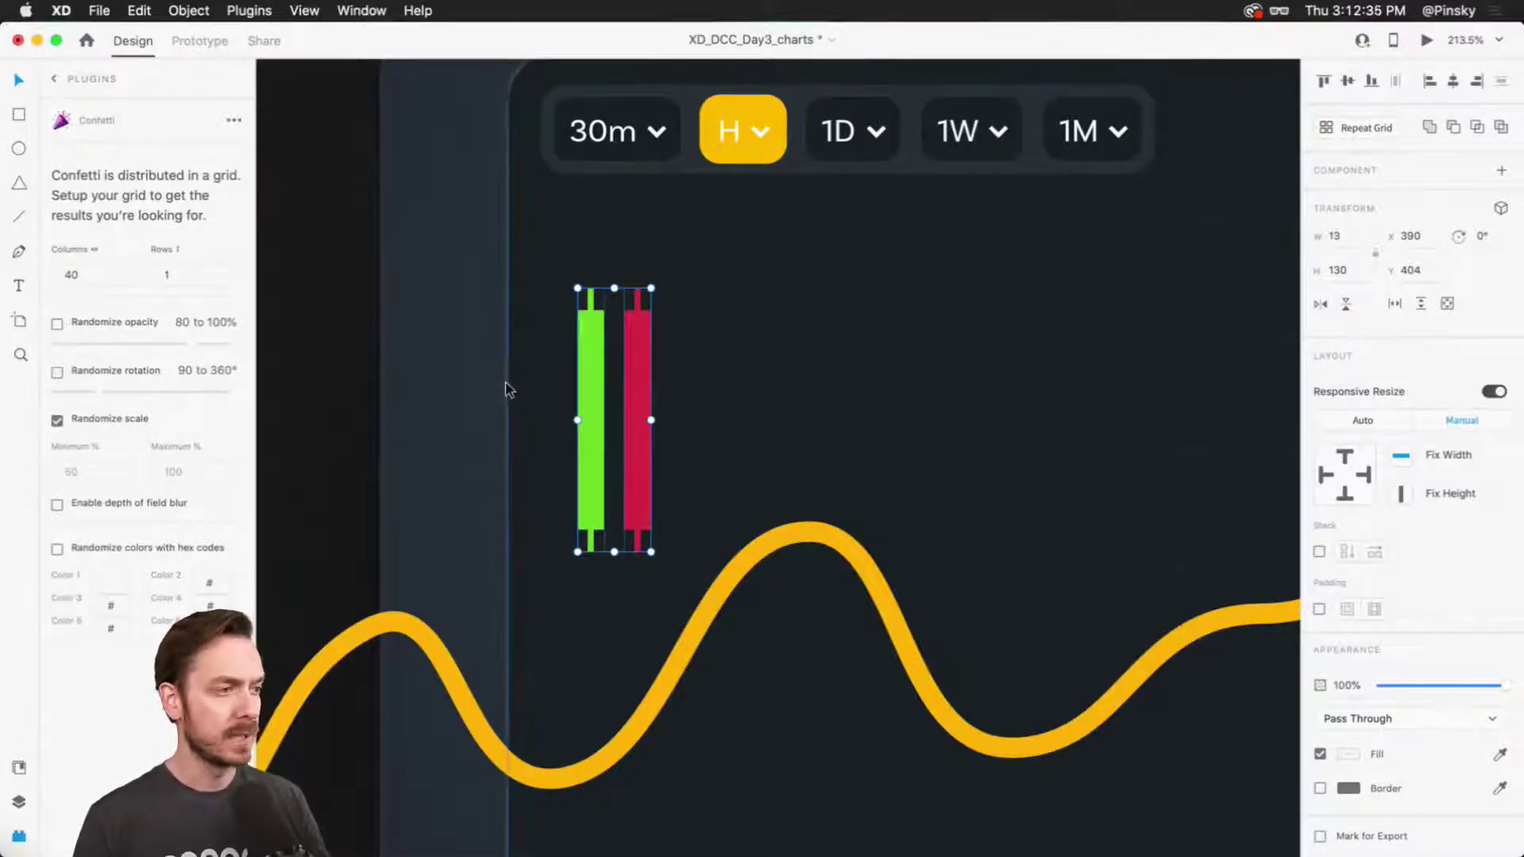
{"action": "left_click", "coordinate": [595, 381]}
{"action": "left_click", "coordinate": [119, 419]}
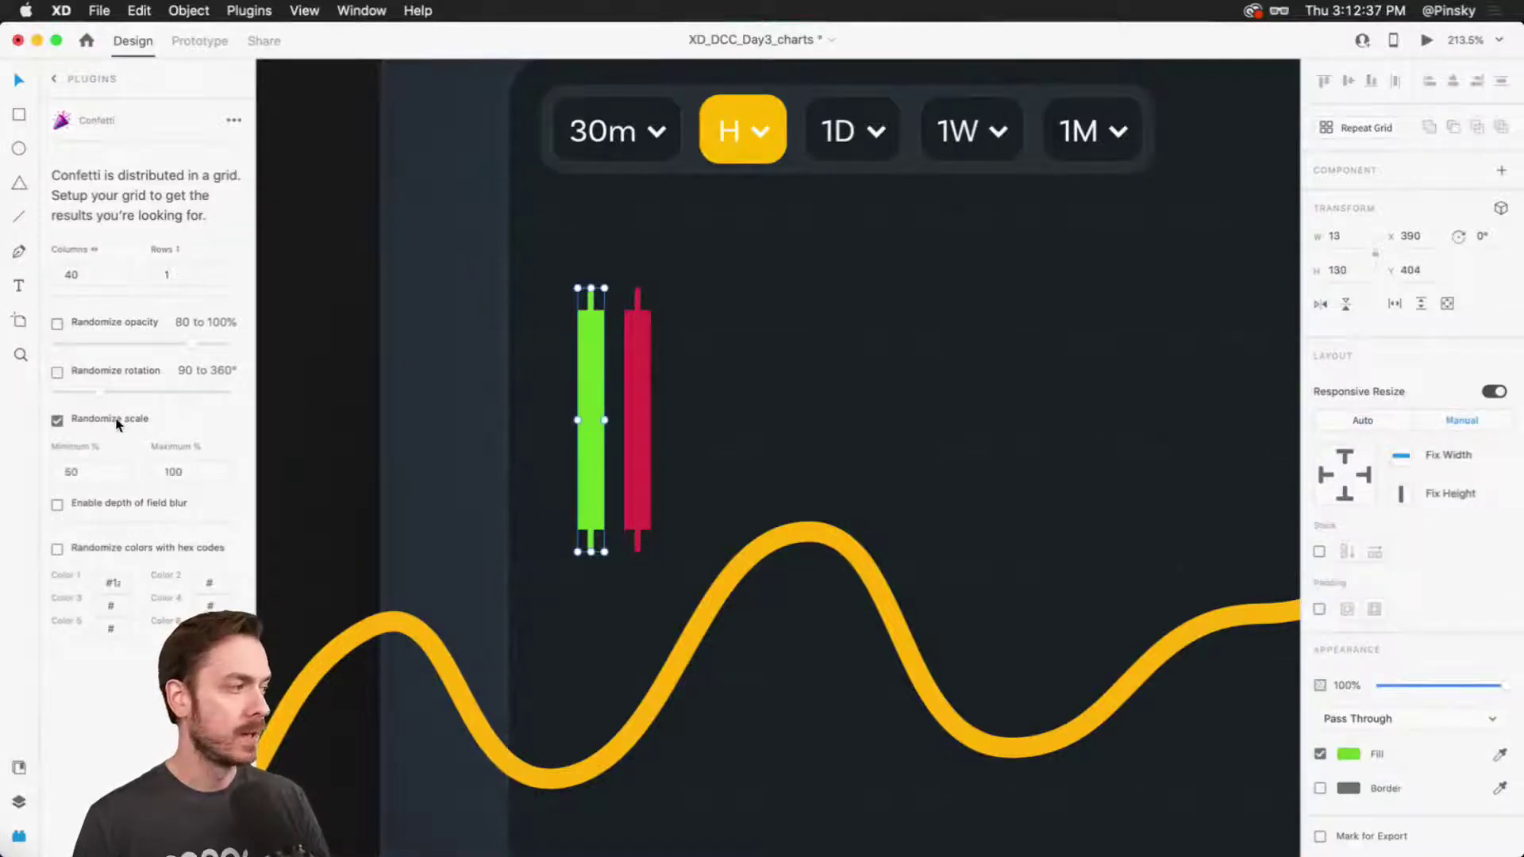
{"action": "left_click", "coordinate": [619, 379], "text": "shift"}
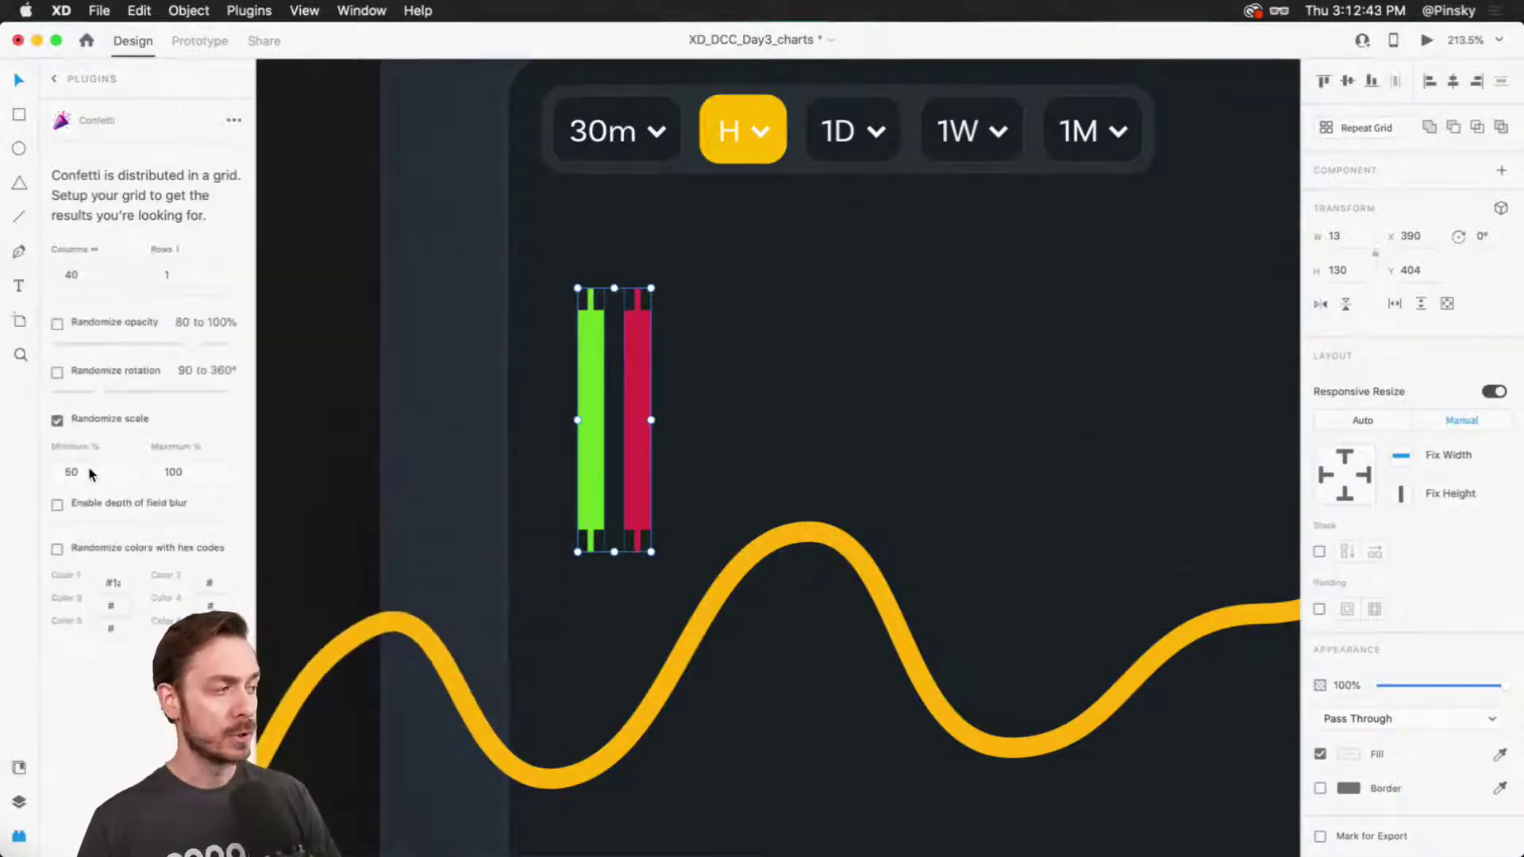
{"action": "left_click_drag", "start_coordinate": [94, 471], "coordinate": [35, 471]}
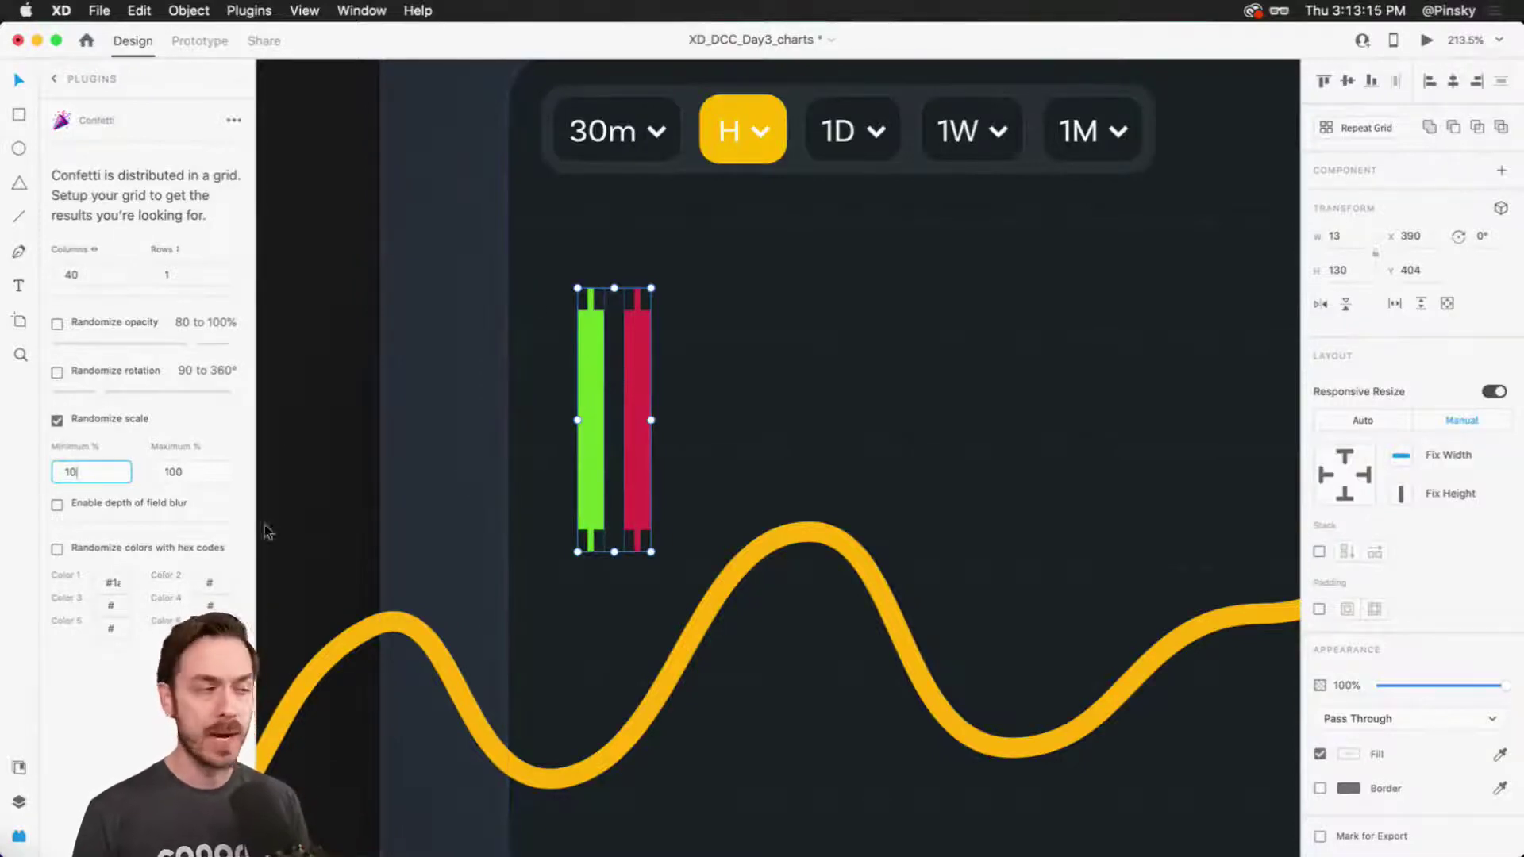
{"action": "left_click", "coordinate": [88, 683]}
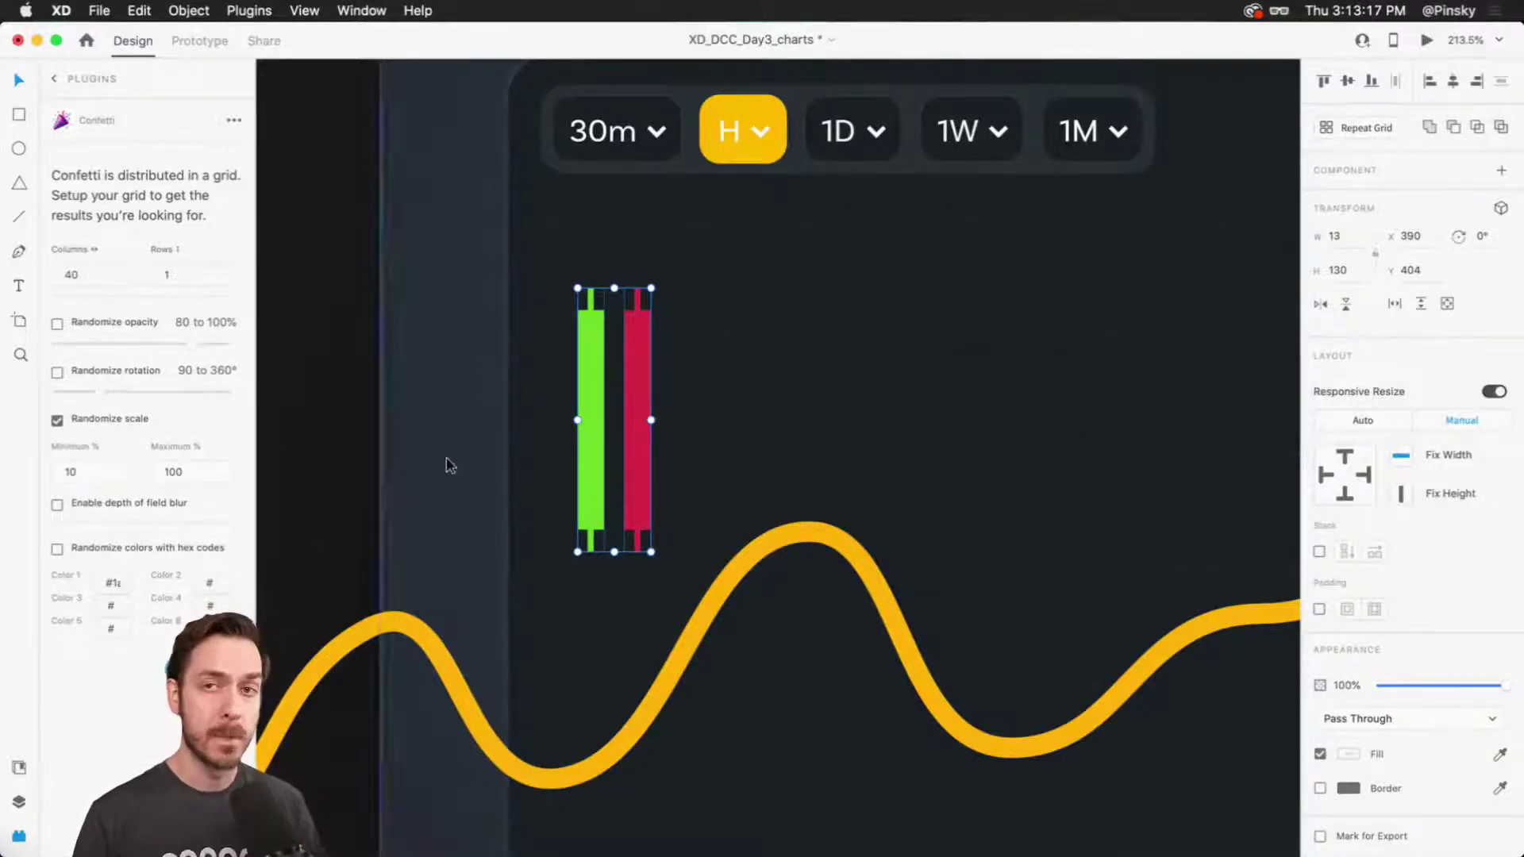
Move the candle pair to the artboard's left edge at about X 52 and generate the confetti copies.
{"action": "scroll", "coordinate": [758, 490], "scroll_direction": "down", "scroll_amount": 5}
{"action": "left_click_drag", "start_coordinate": [758, 490], "coordinate": [472, 485]}
{"action": "scroll", "coordinate": [472, 486], "scroll_direction": "down", "scroll_amount": 2}
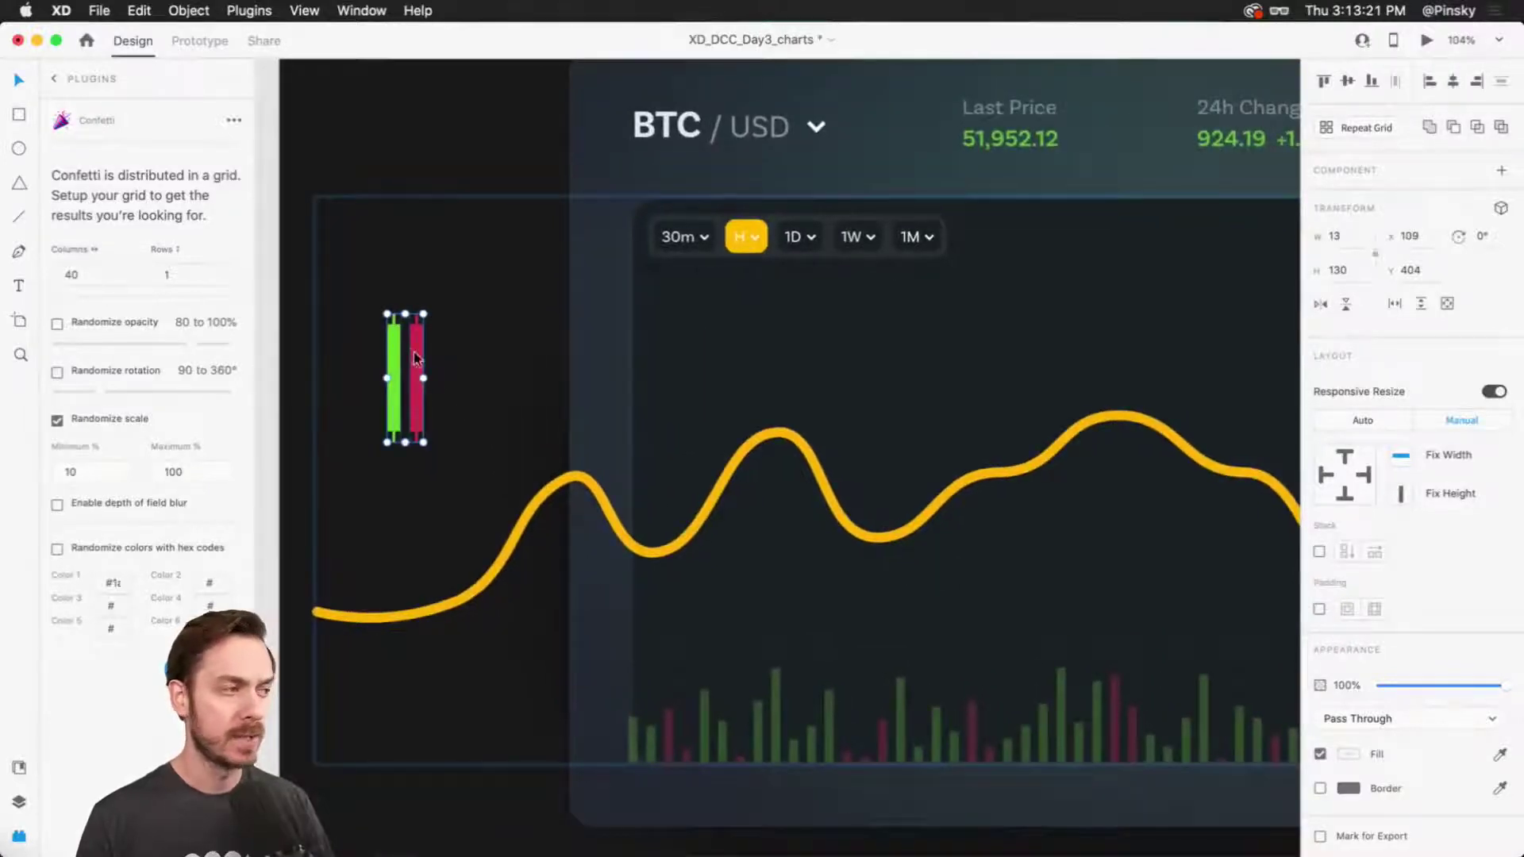
{"action": "left_click_drag", "start_coordinate": [413, 351], "coordinate": [361, 351]}
{"action": "scroll", "coordinate": [468, 392], "scroll_direction": "down", "scroll_amount": 5}
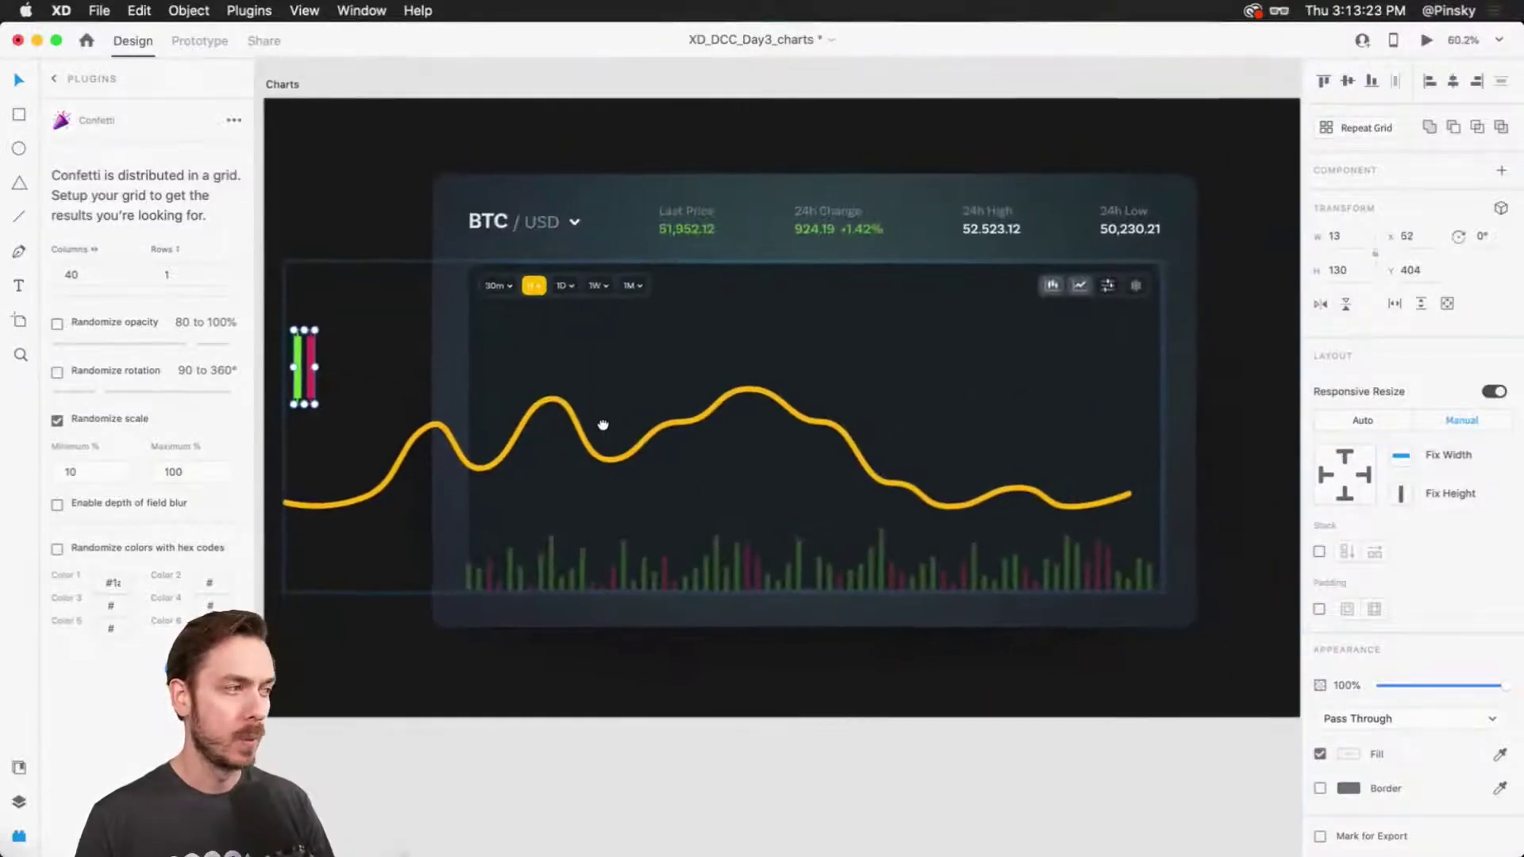
{"action": "left_click_drag", "start_coordinate": [750, 438], "coordinate": [735, 428]}
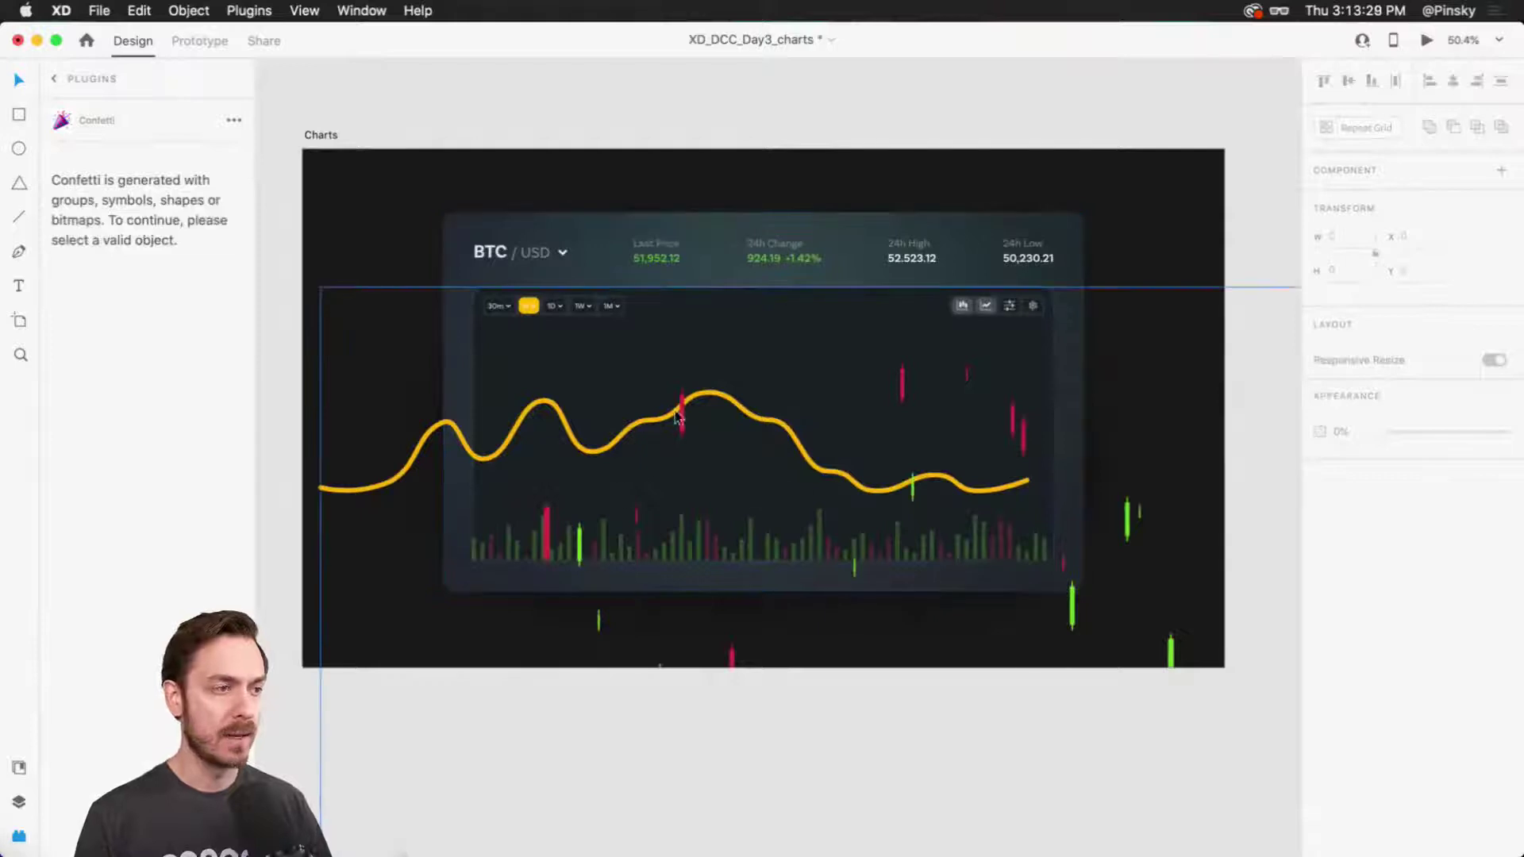
Select the Chart group containing the scattered candles and show its layers.
{"action": "scroll", "coordinate": [789, 564], "scroll_direction": "down", "scroll_amount": 5}
{"action": "scroll", "coordinate": [873, 565], "scroll_direction": "up", "scroll_amount": 5}
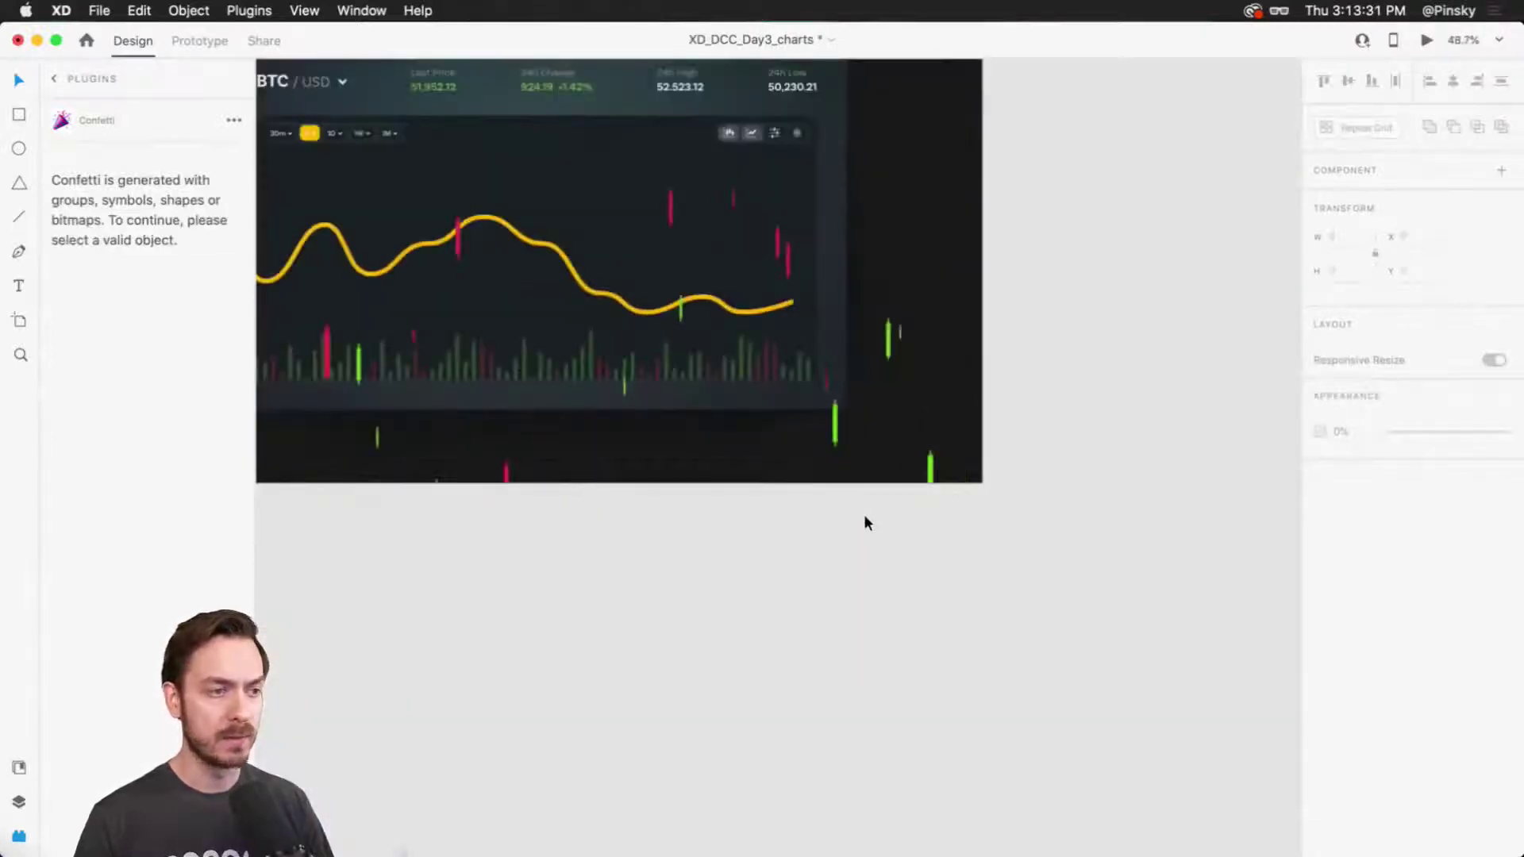
{"action": "left_click", "coordinate": [865, 522]}
{"action": "scroll", "coordinate": [895, 476], "scroll_direction": "up", "scroll_amount": 3}
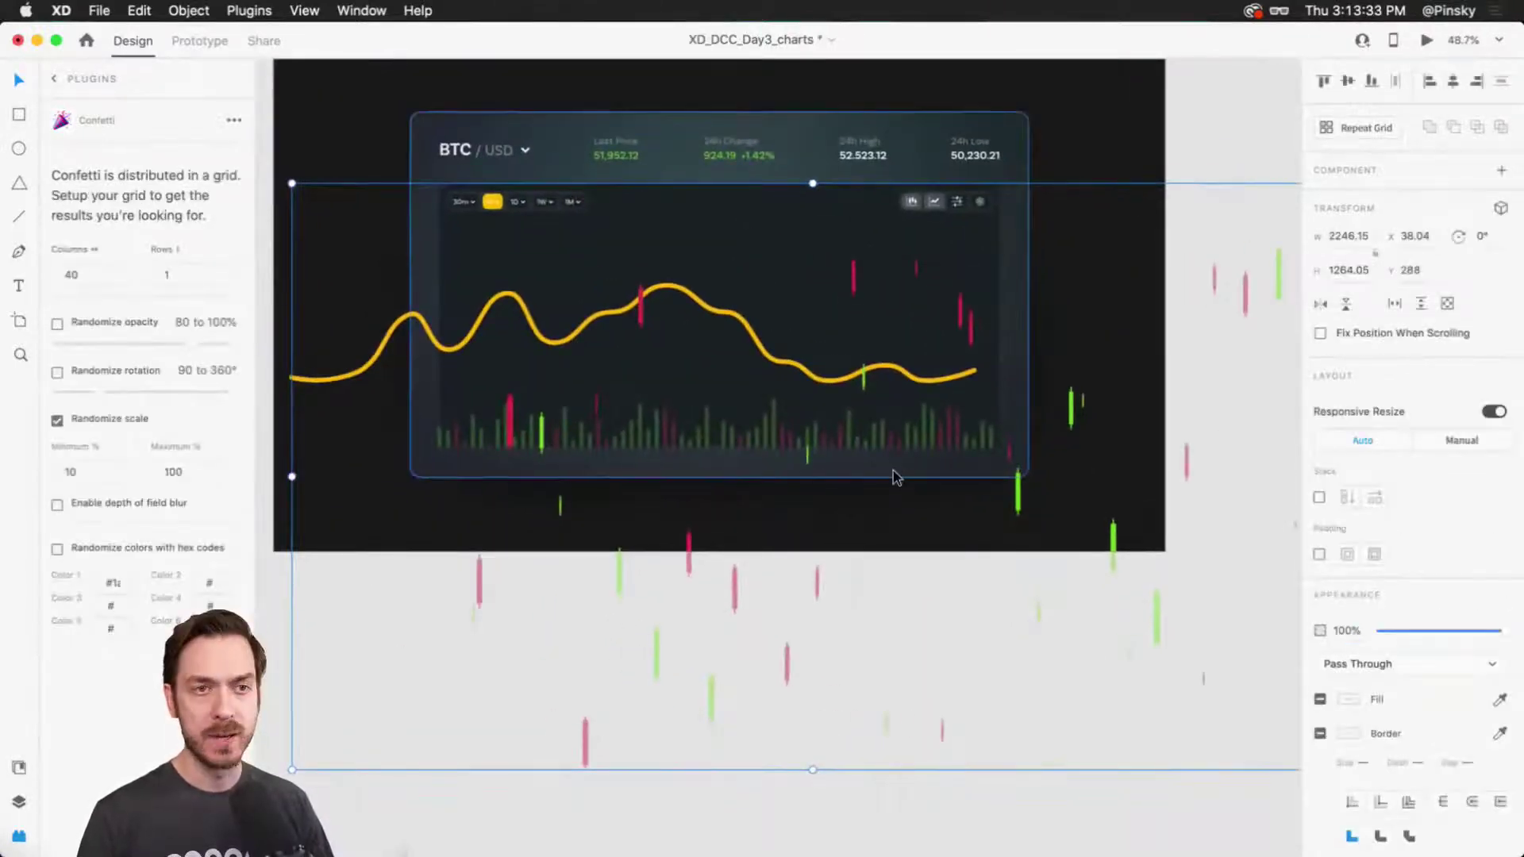
{"action": "key", "text": "super+y"}
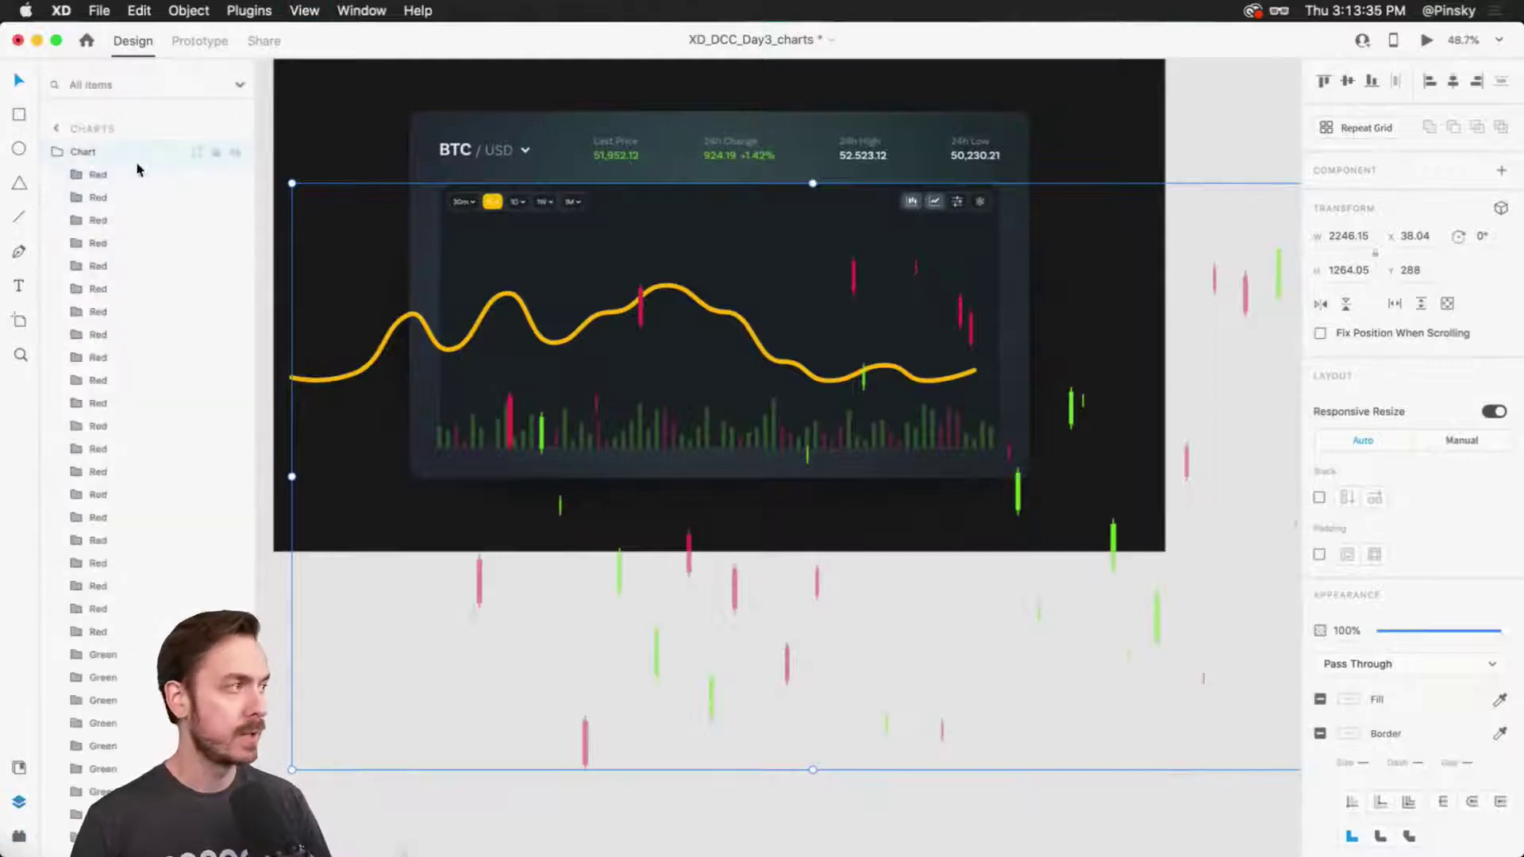
Select all the scattered Red and Green candles in the Chart group and move them up and left over the artboard.
{"action": "left_click", "coordinate": [132, 248]}
{"action": "scroll", "coordinate": [127, 317], "scroll_direction": "down", "scroll_amount": 10}
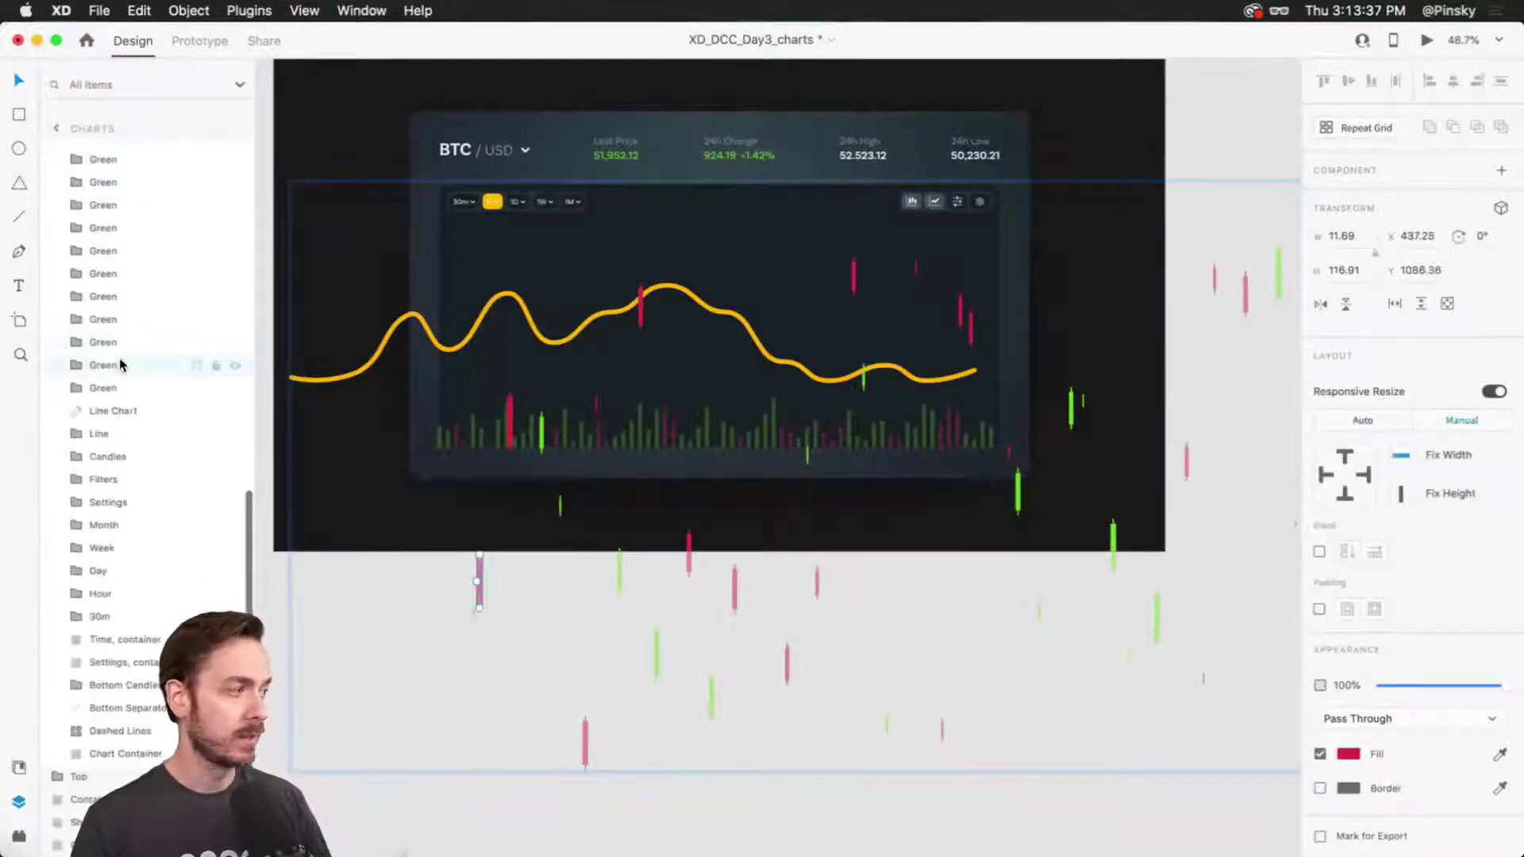
{"action": "key", "text": "super+a"}
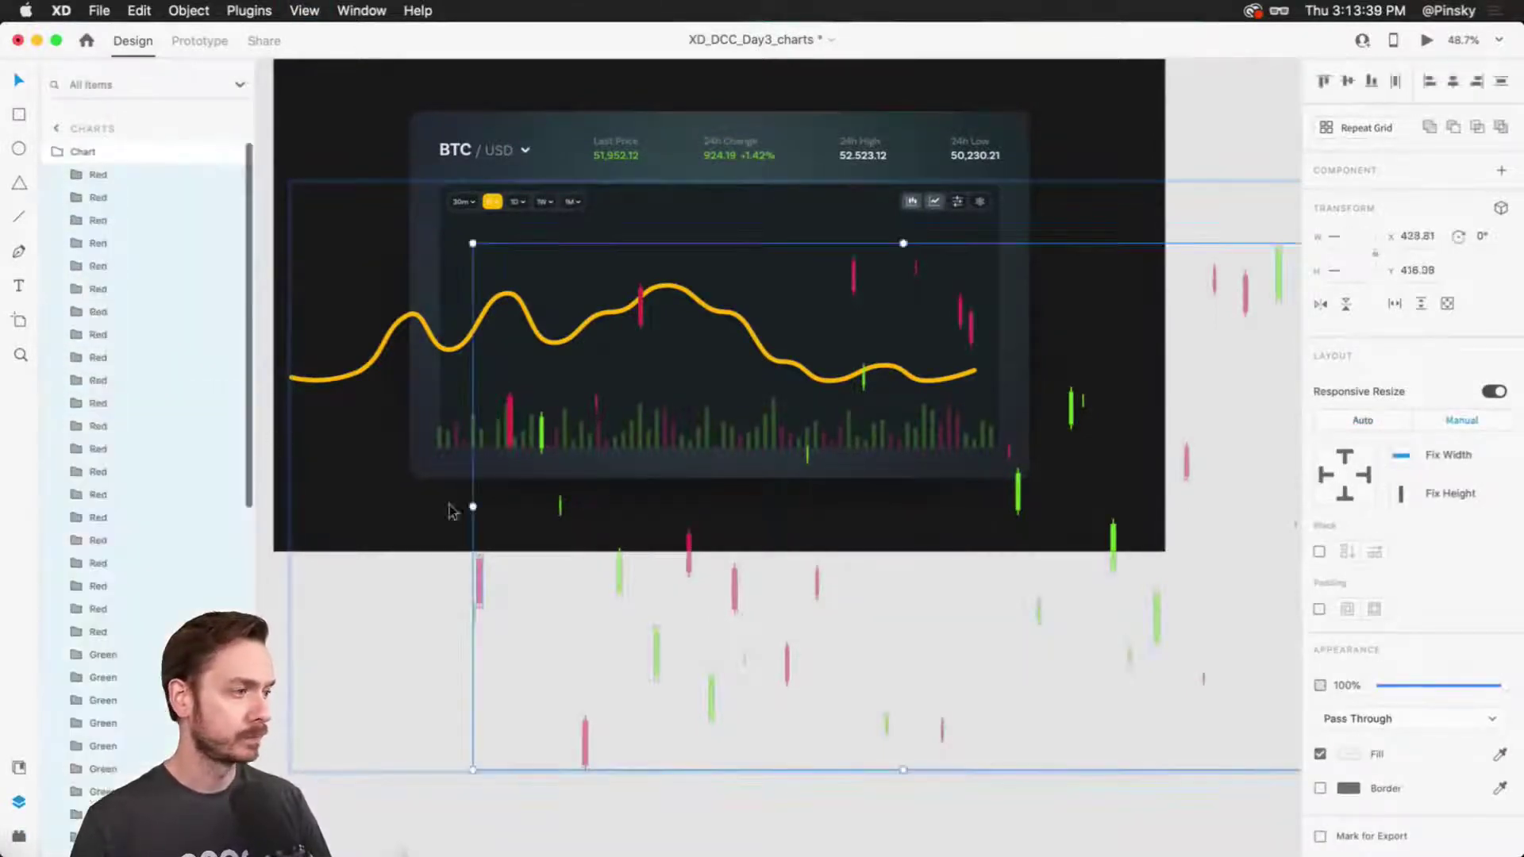
{"action": "left_click_drag", "start_coordinate": [477, 573], "coordinate": [362, 352]}
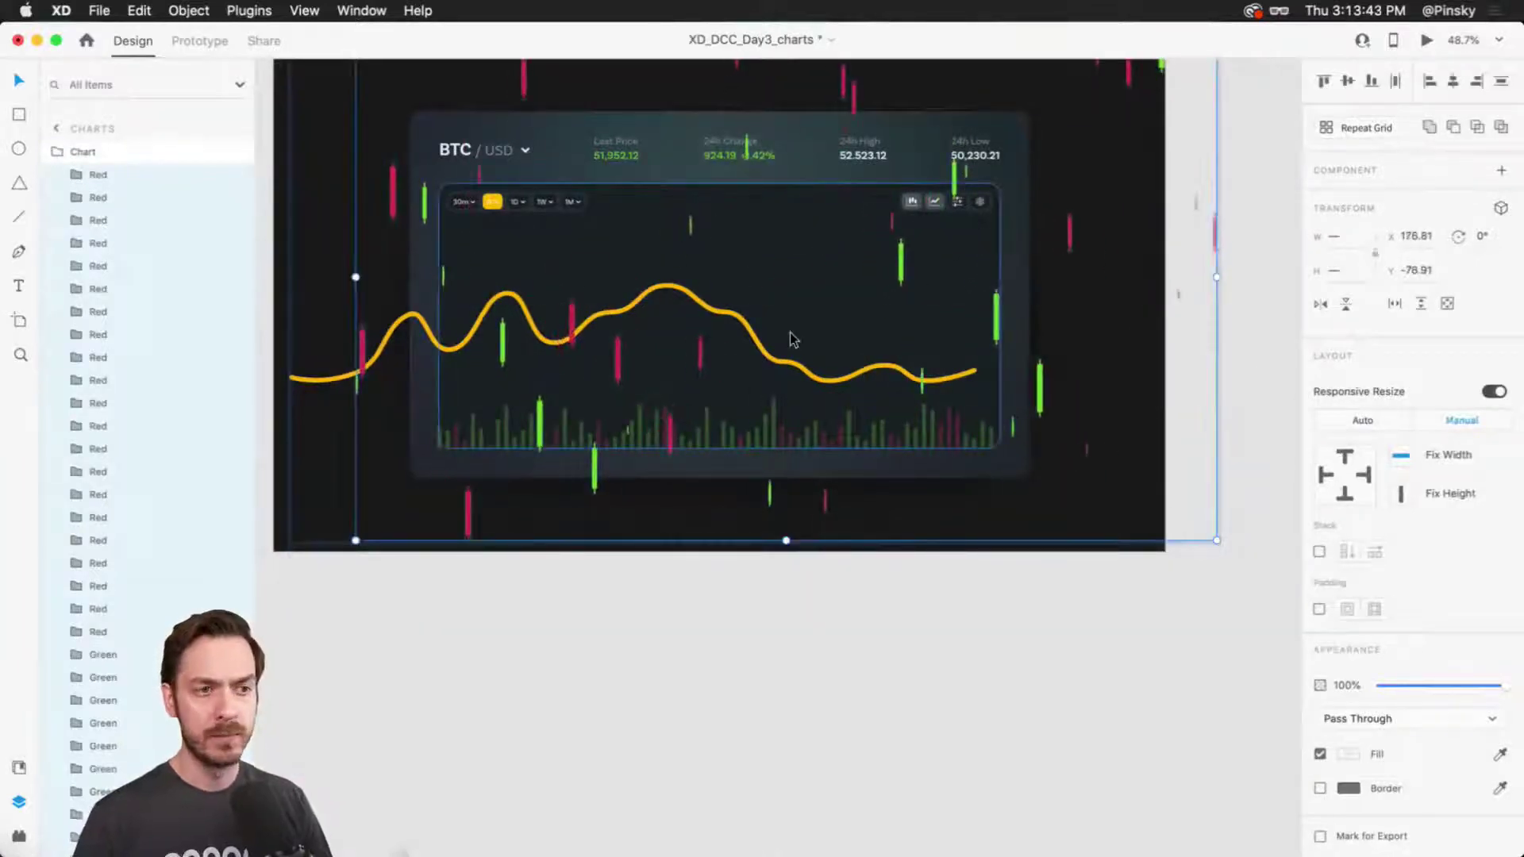
Undo the candle move and the confetti generation, back to the original green and red candle pair.
{"action": "scroll", "coordinate": [944, 288], "scroll_direction": "up", "scroll_amount": 5}
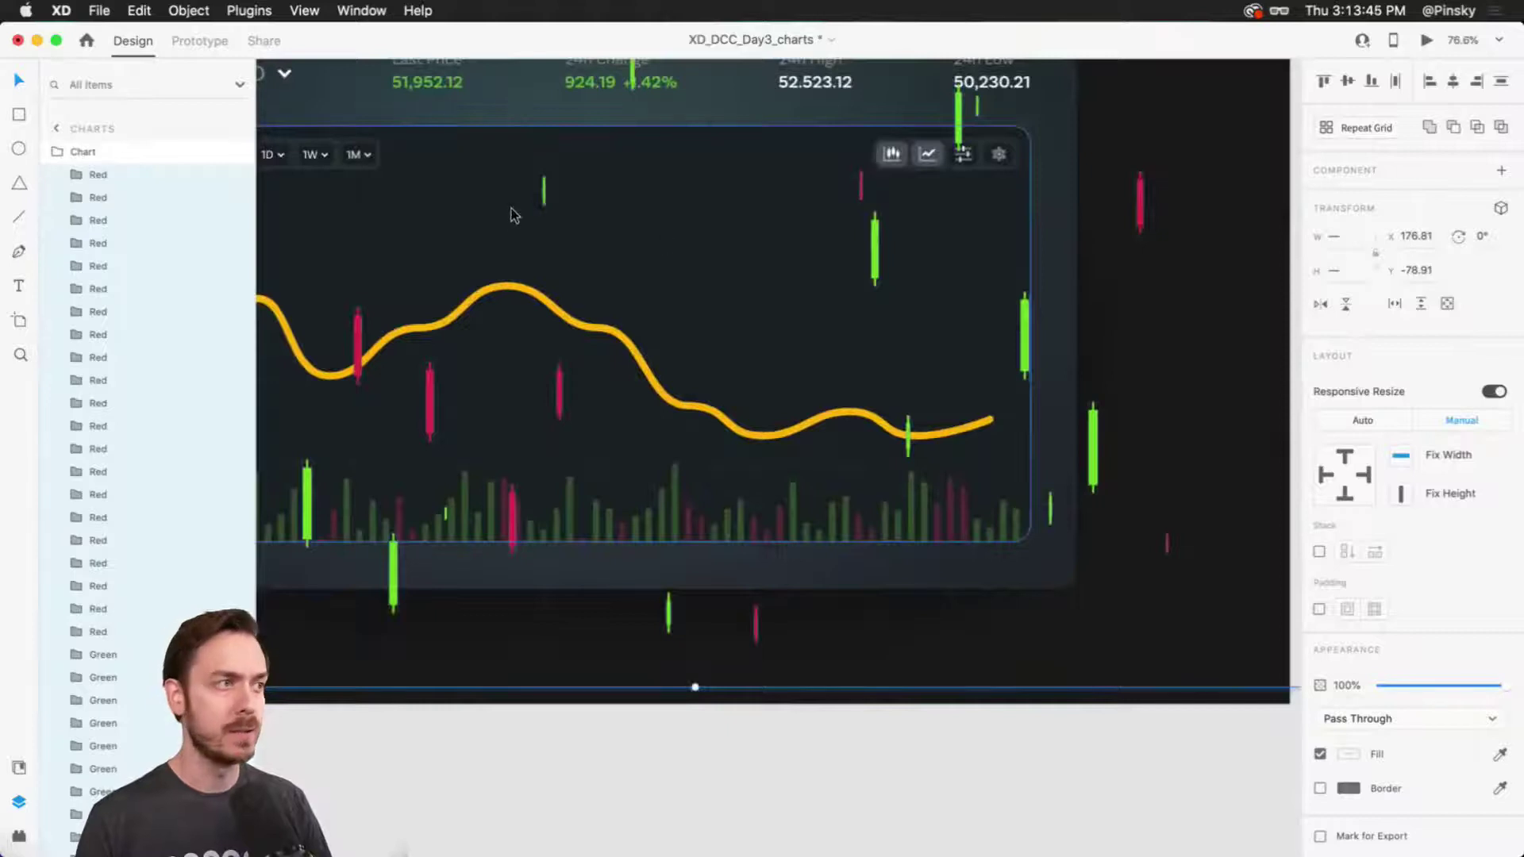
{"action": "scroll", "coordinate": [548, 205], "scroll_direction": "up", "scroll_amount": 3}
{"action": "scroll", "coordinate": [635, 341], "scroll_direction": "down", "scroll_amount": 5}
{"action": "scroll", "coordinate": [655, 366], "scroll_direction": "up", "scroll_amount": 6}
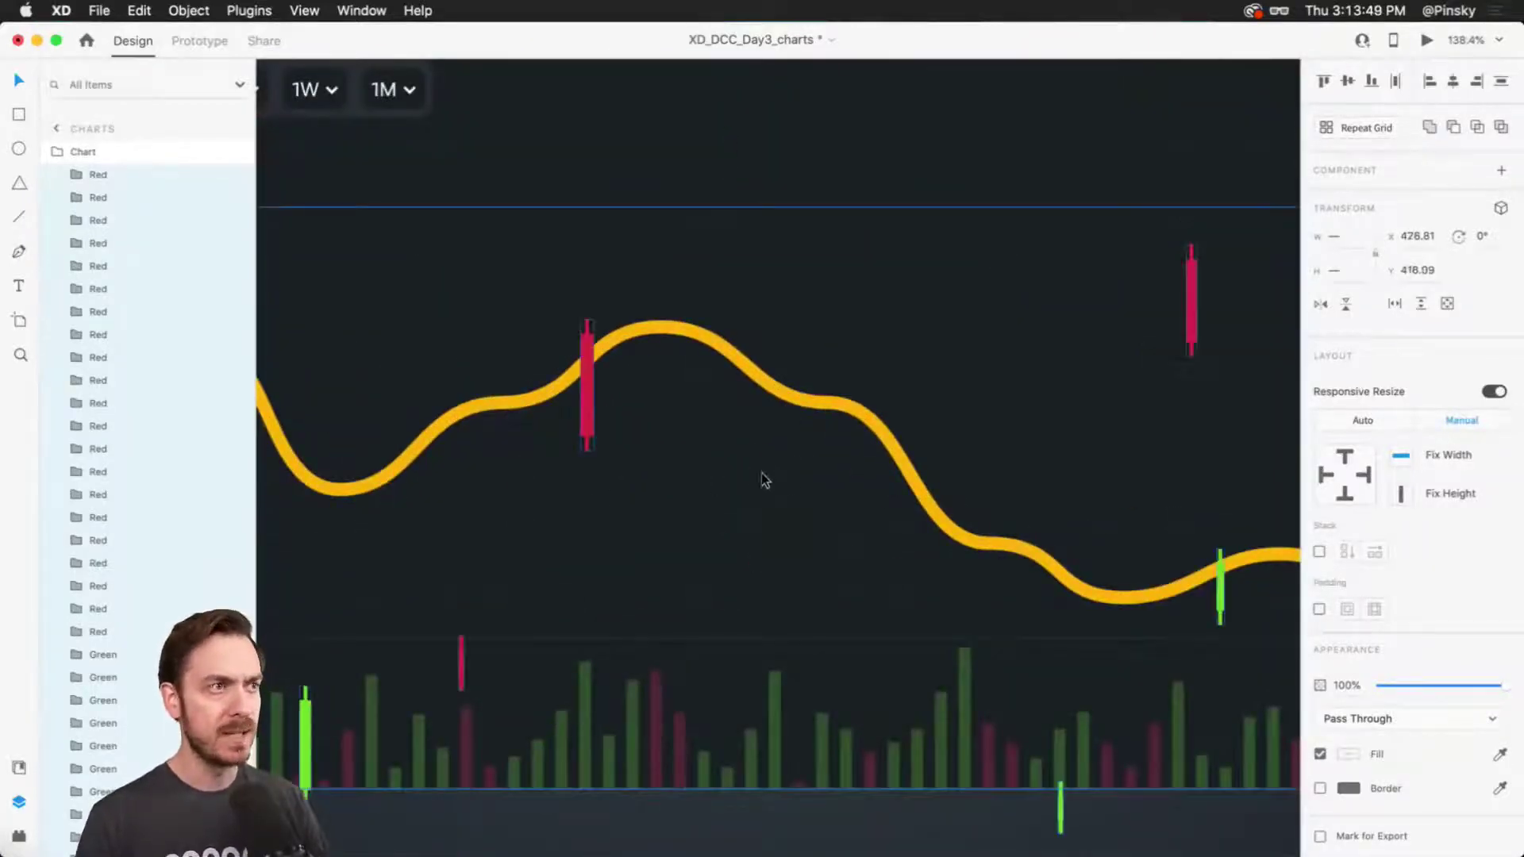
{"action": "scroll", "coordinate": [791, 485], "scroll_direction": "left", "scroll_amount": 5}
{"action": "scroll", "coordinate": [899, 473], "scroll_direction": "up", "scroll_amount": 3}
{"action": "scroll", "coordinate": [901, 473], "scroll_direction": "down", "scroll_amount": 5}
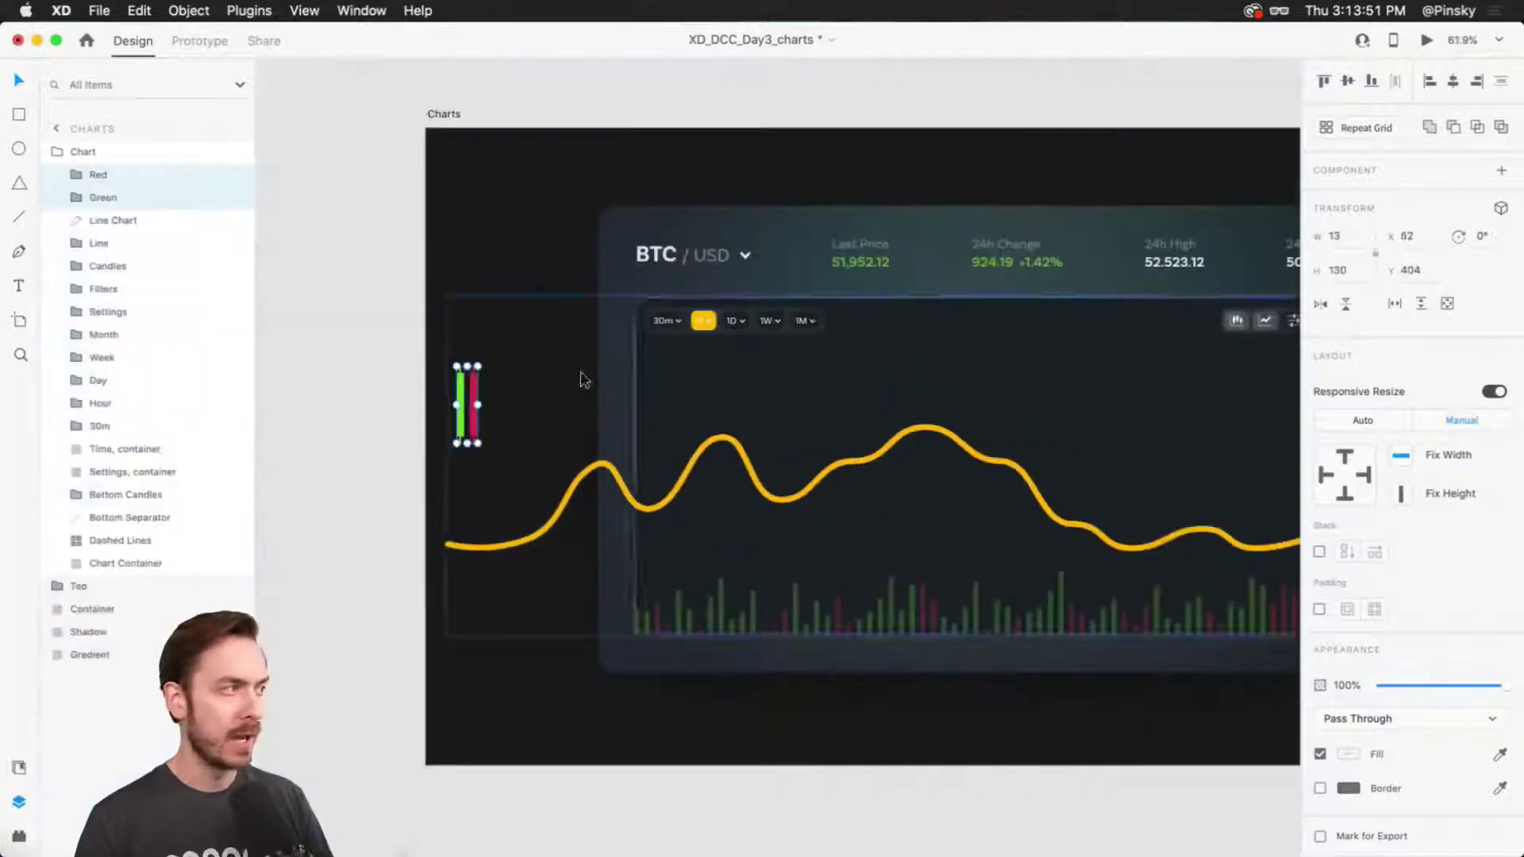
Turn on Fix Width for the body rectangle, Rectangle 1831, inside both the Red and Green candle groups.
{"action": "scroll", "coordinate": [438, 412], "scroll_direction": "up", "scroll_amount": 5}
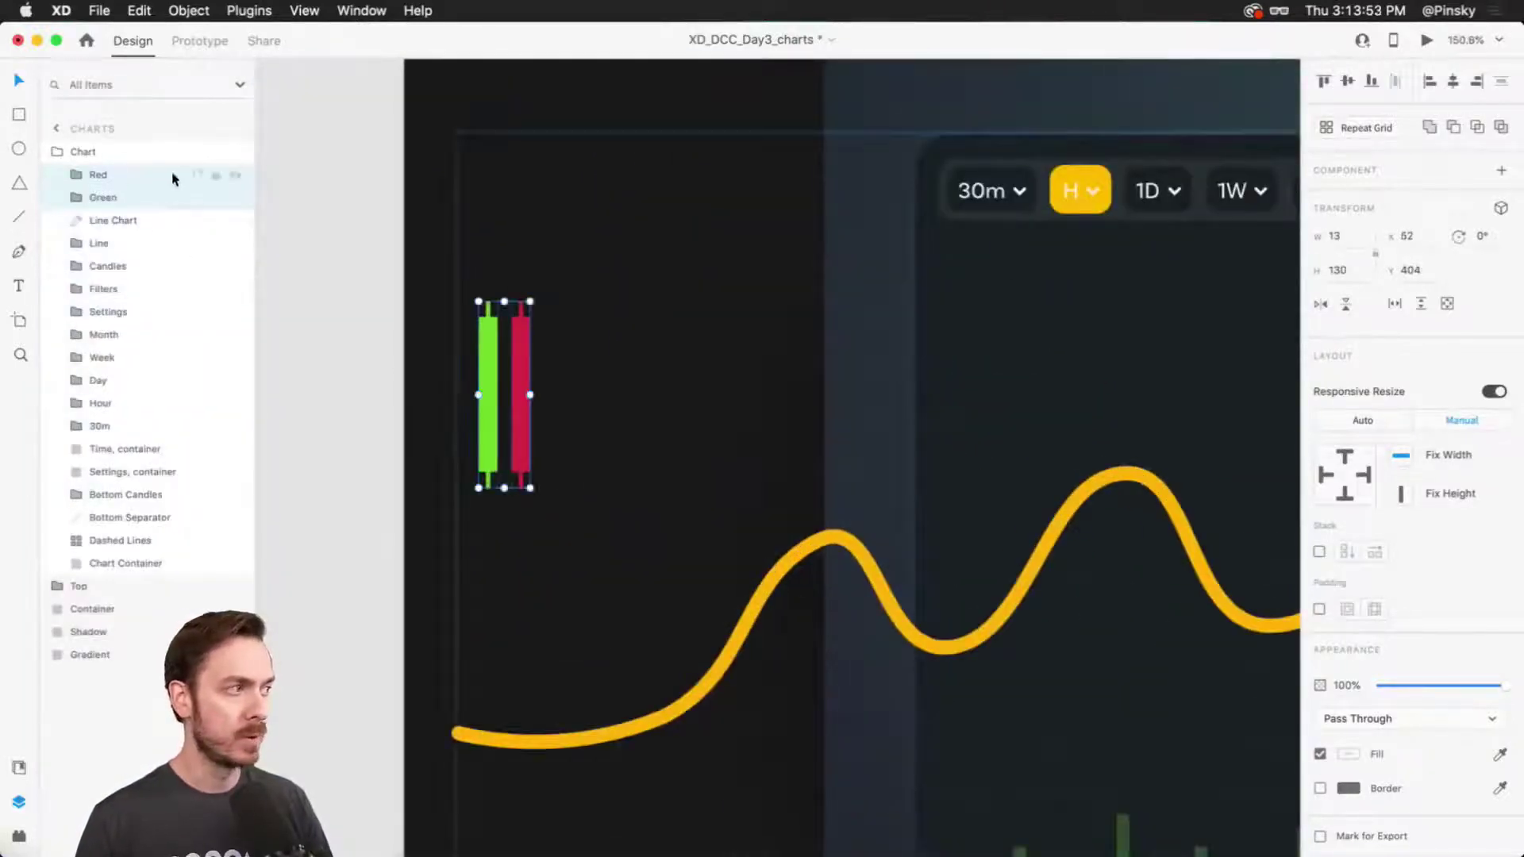
{"action": "left_click", "coordinate": [96, 176]}
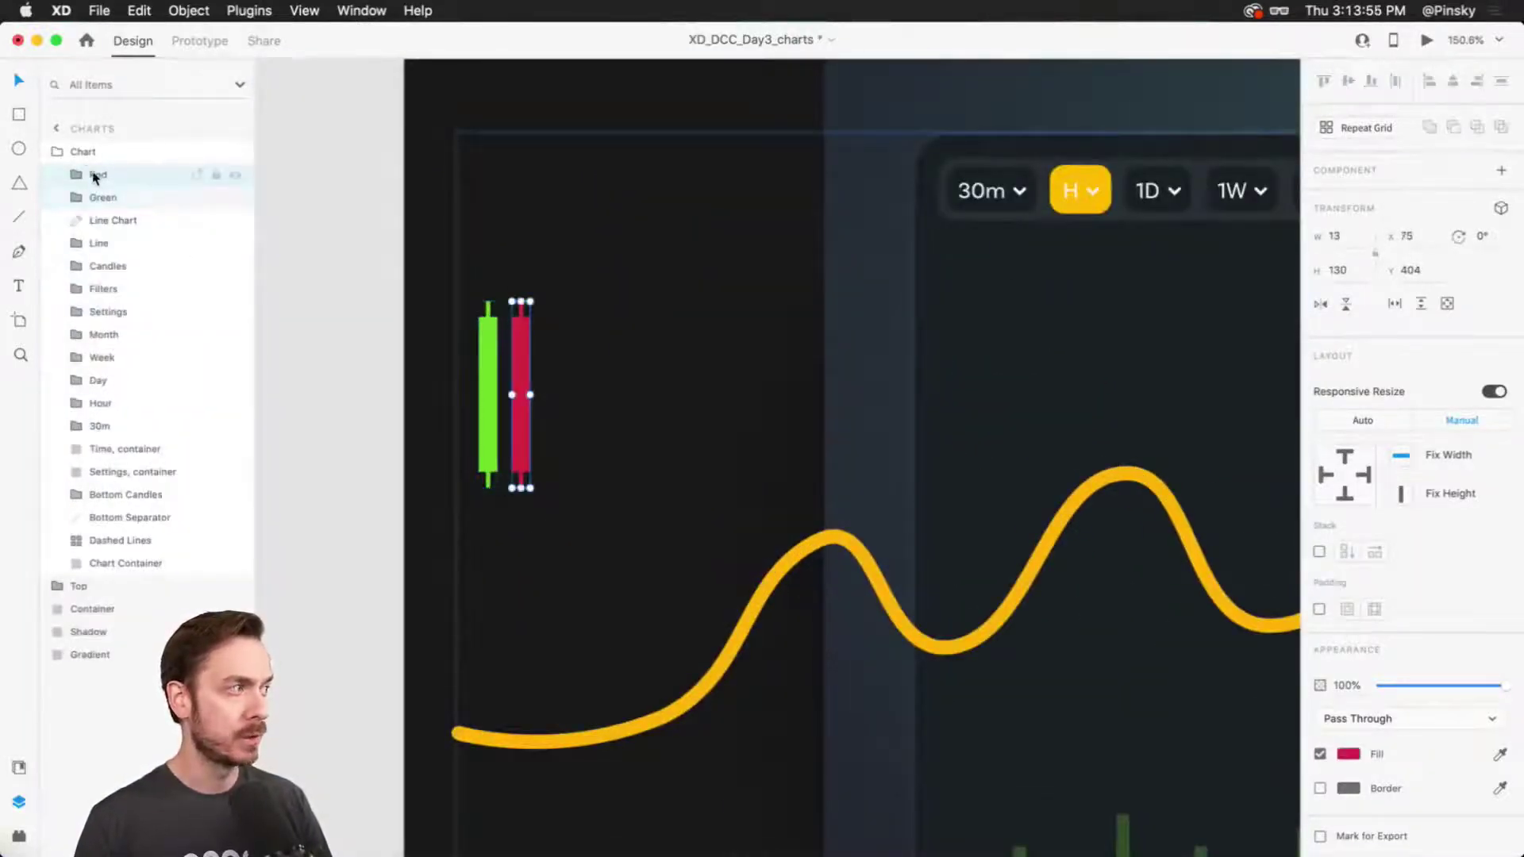
{"action": "left_click", "coordinate": [77, 175]}
{"action": "left_click", "coordinate": [137, 200]}
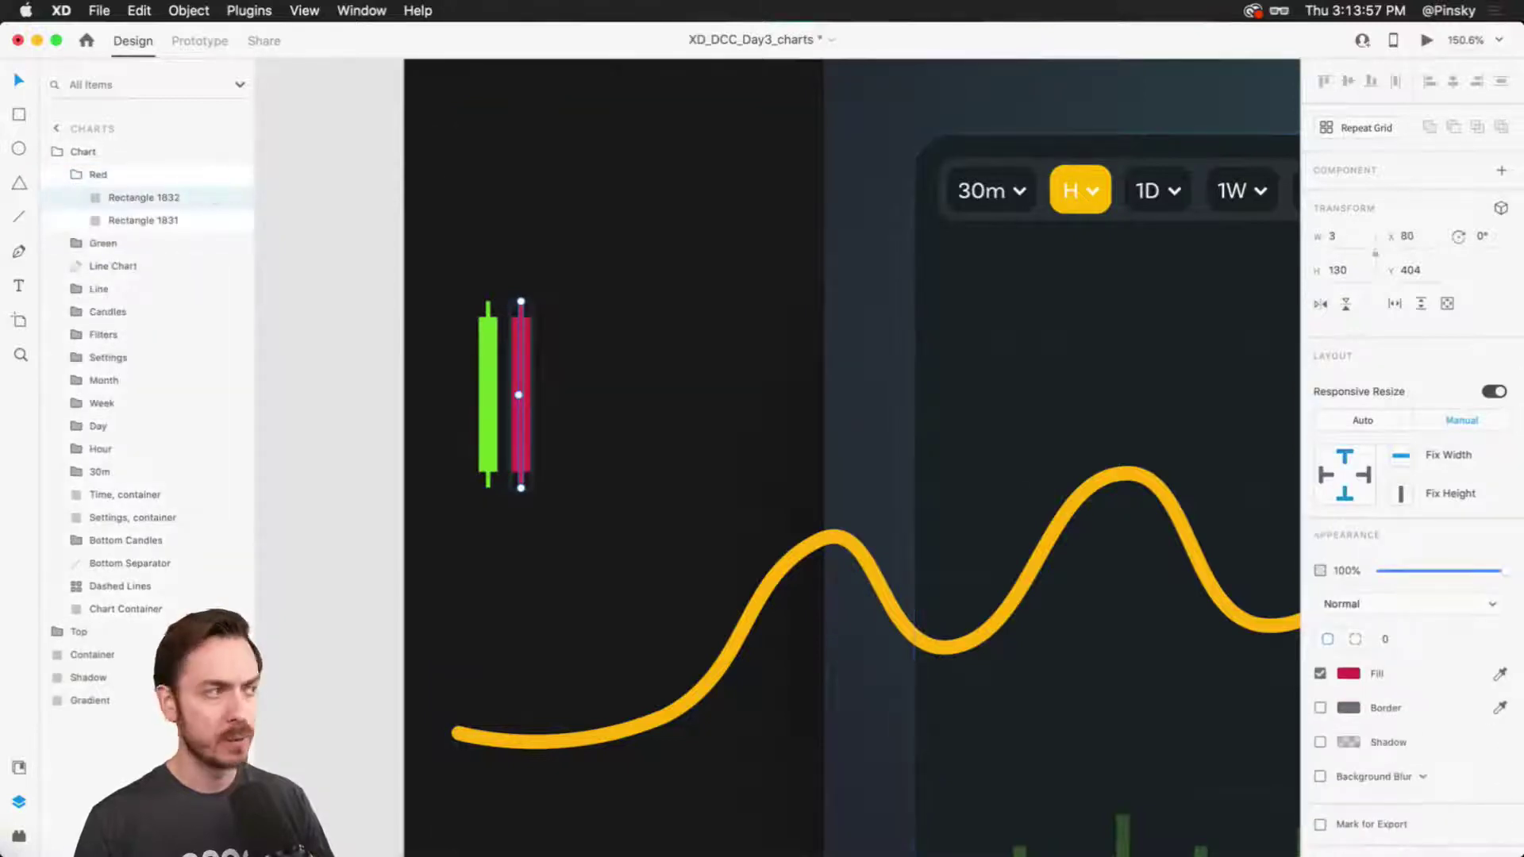
{"action": "left_click", "coordinate": [137, 219]}
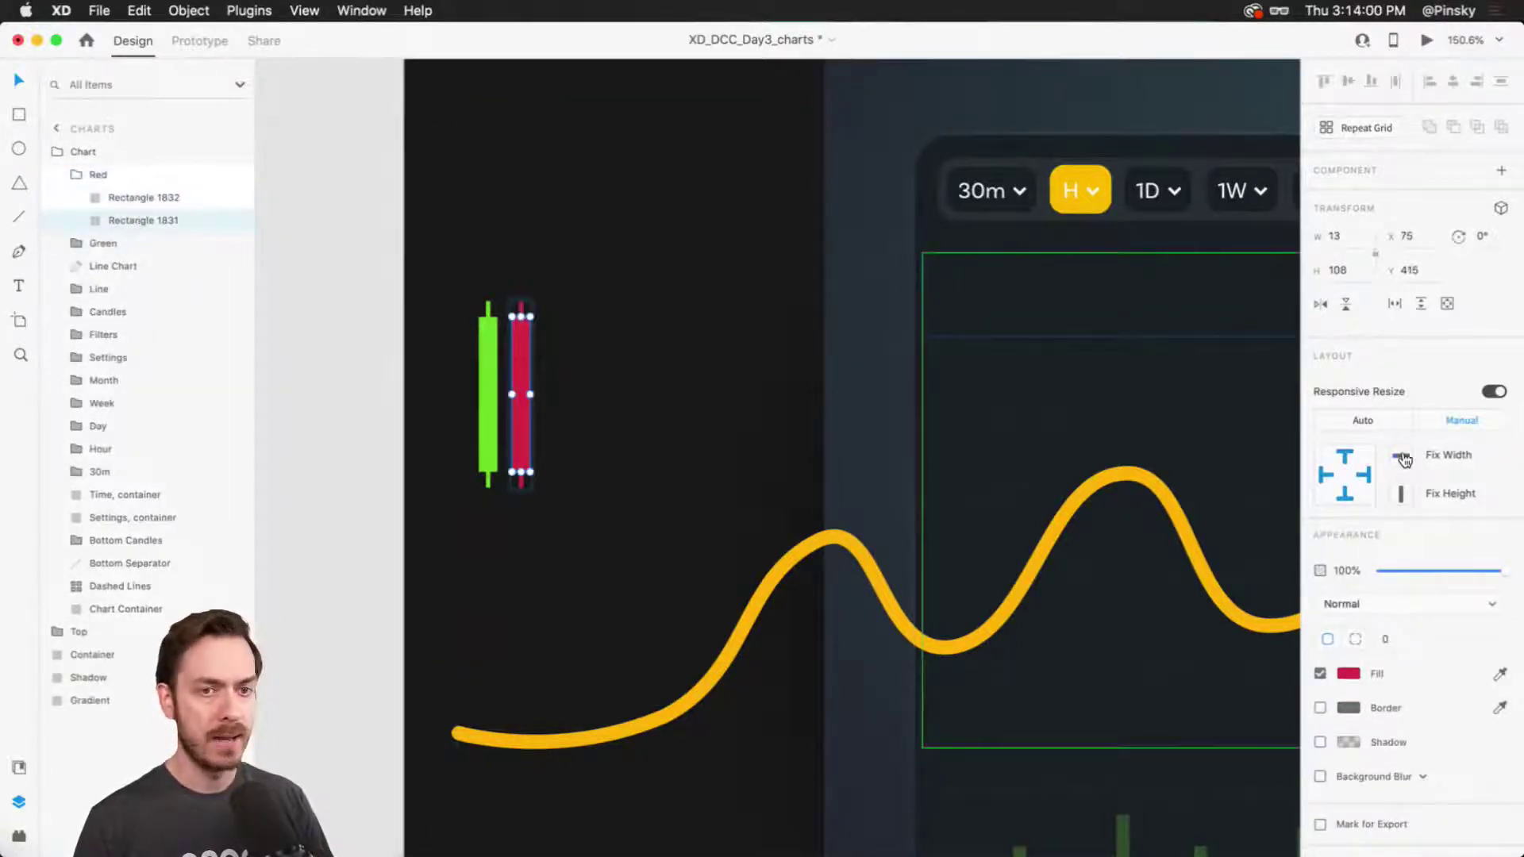
{"action": "left_click", "coordinate": [77, 244]}
{"action": "left_click", "coordinate": [143, 289]}
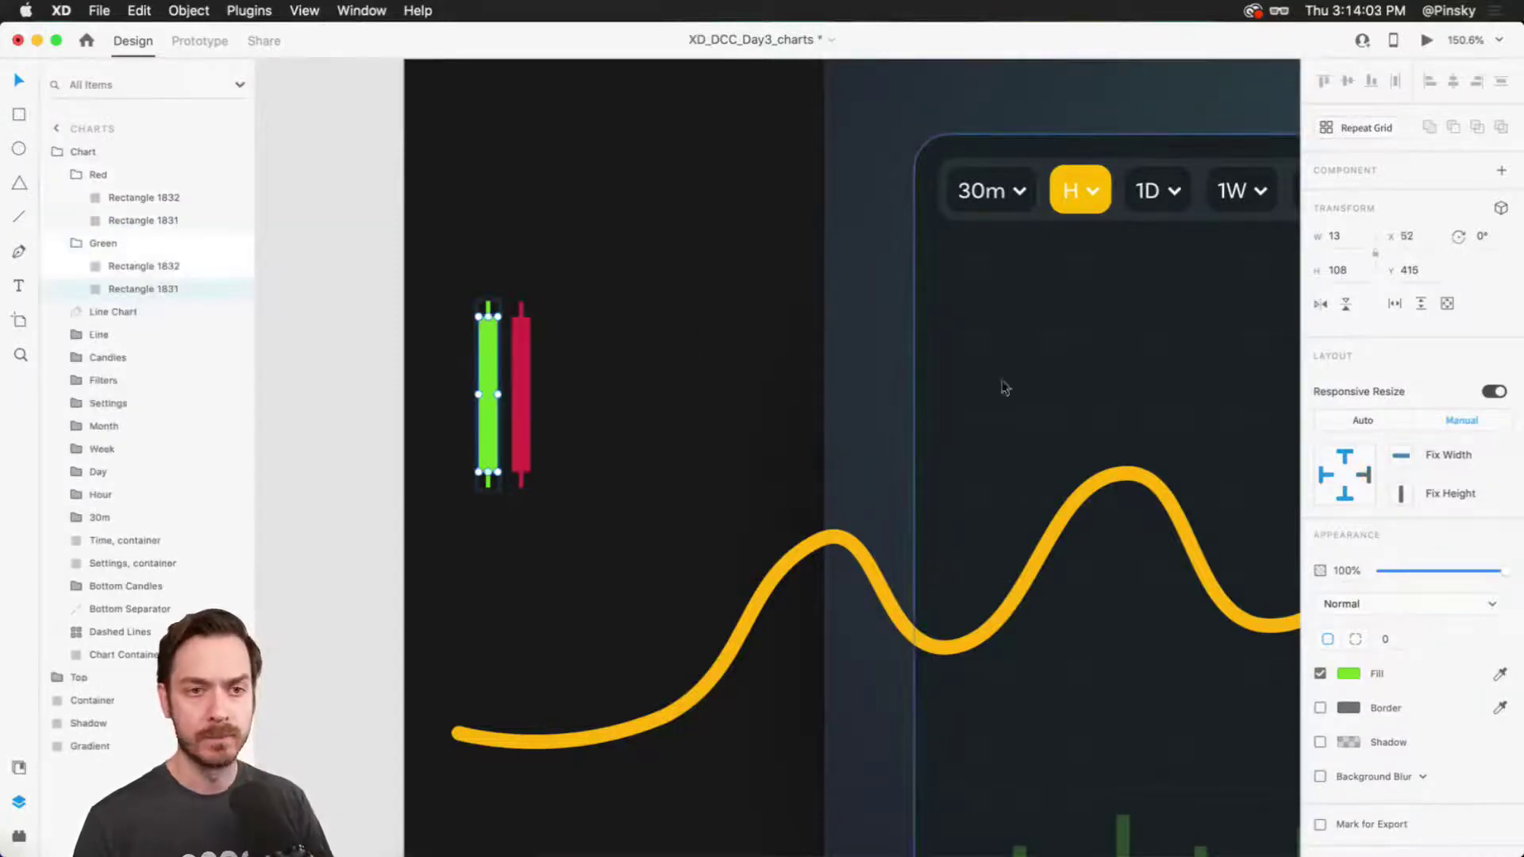
Generate confetti copies of the Red and Green candles with 40 columns, 1 row and scale randomized from 10 to 100%.
{"action": "left_click", "coordinate": [98, 175]}
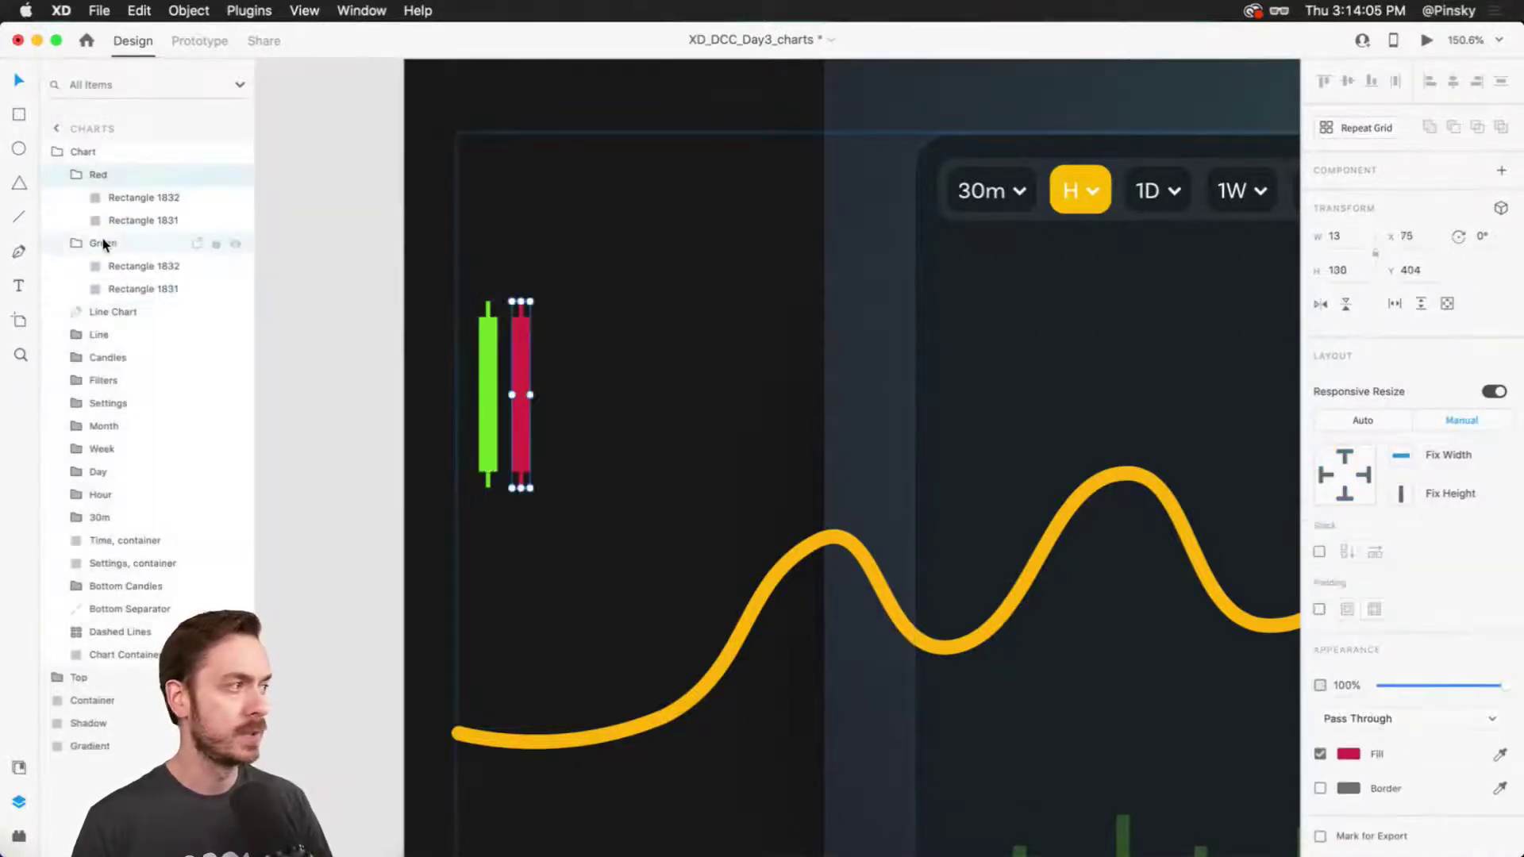
{"action": "left_click", "coordinate": [102, 242], "text": "shift"}
{"action": "key", "text": "super+alt+p"}
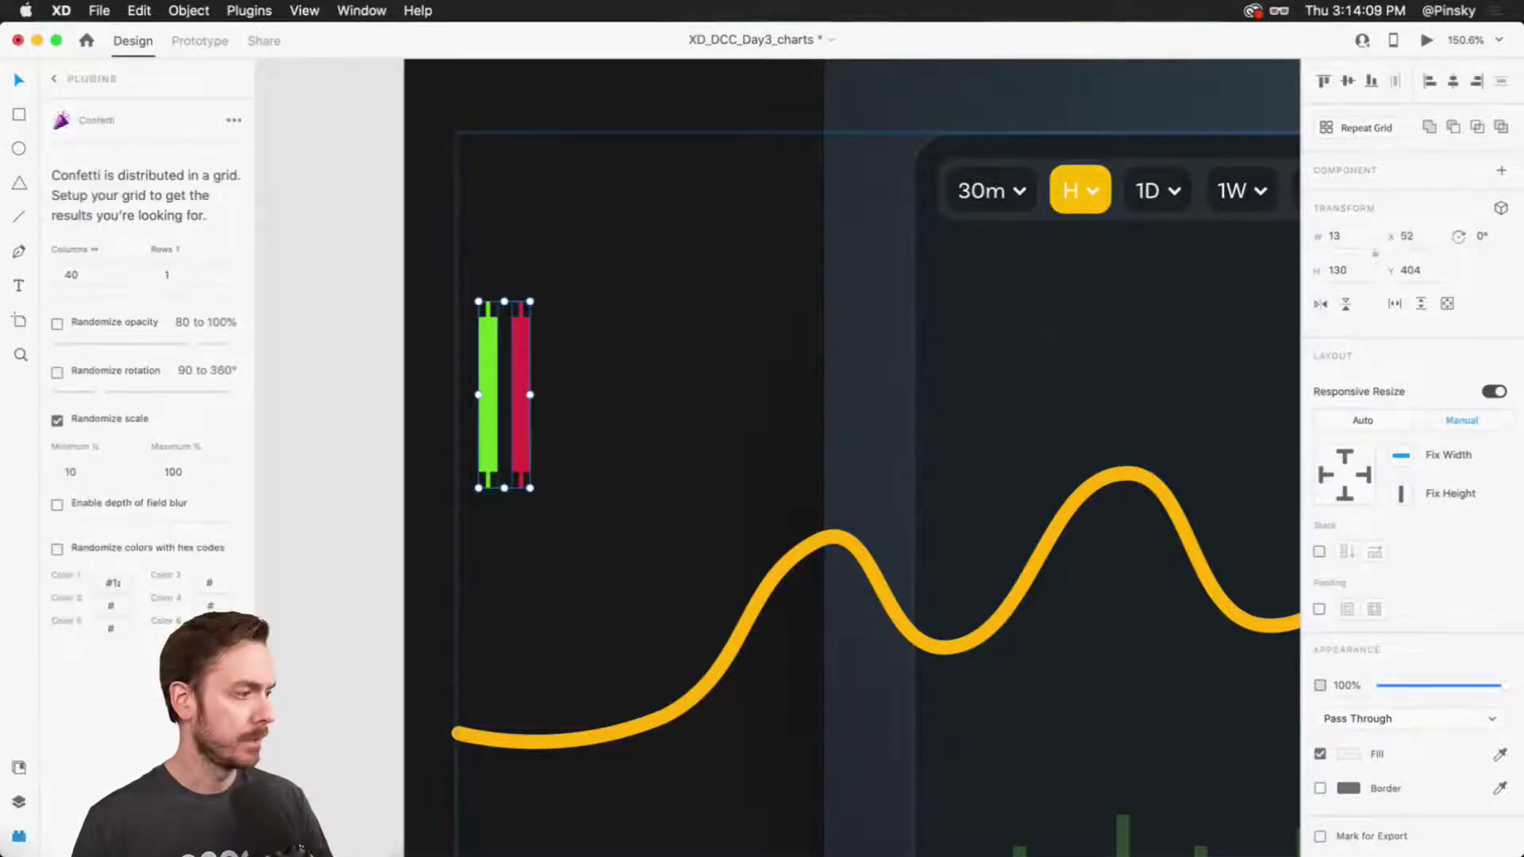
{"action": "key", "text": "Return"}
{"action": "scroll", "coordinate": [769, 466], "scroll_direction": "down", "scroll_amount": 5}
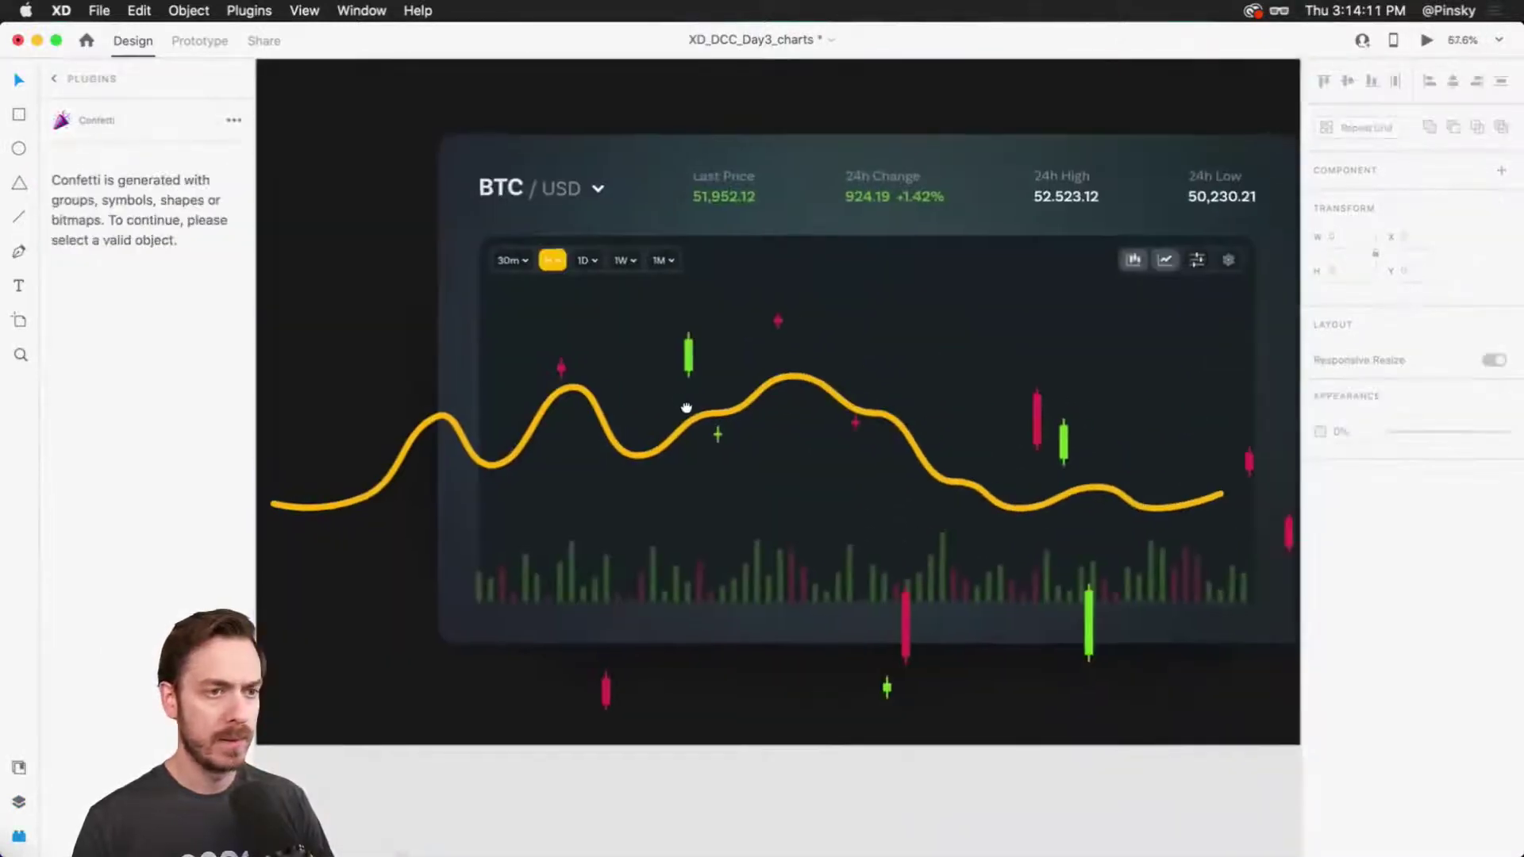
{"action": "scroll", "coordinate": [897, 396], "scroll_direction": "down", "scroll_amount": 3}
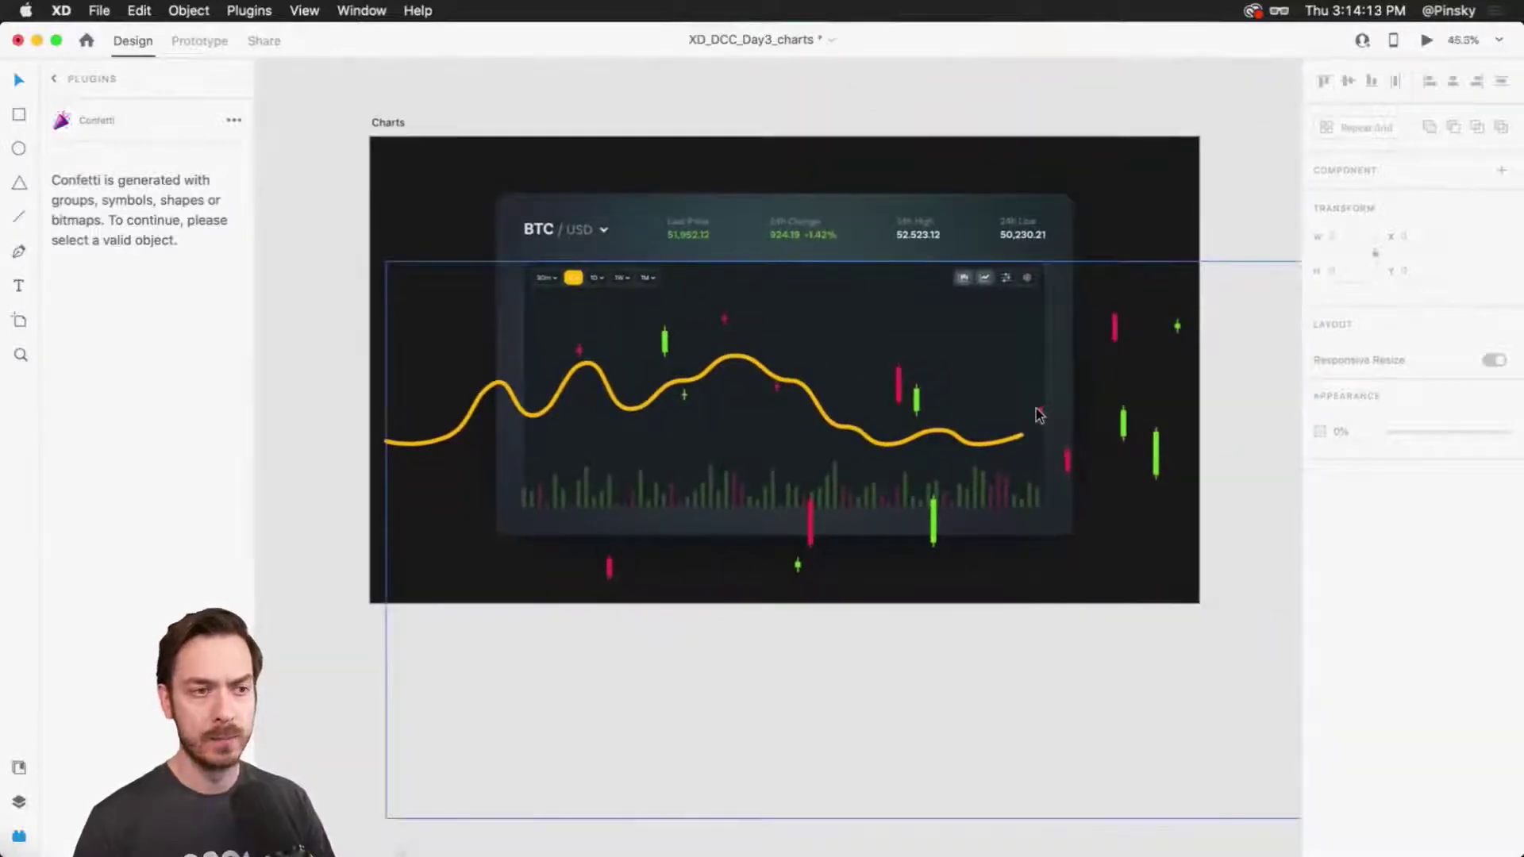
Select all the generated Red and Green candles and move them over the artboard to about X -25, Y 0.
{"action": "left_click", "coordinate": [1040, 414]}
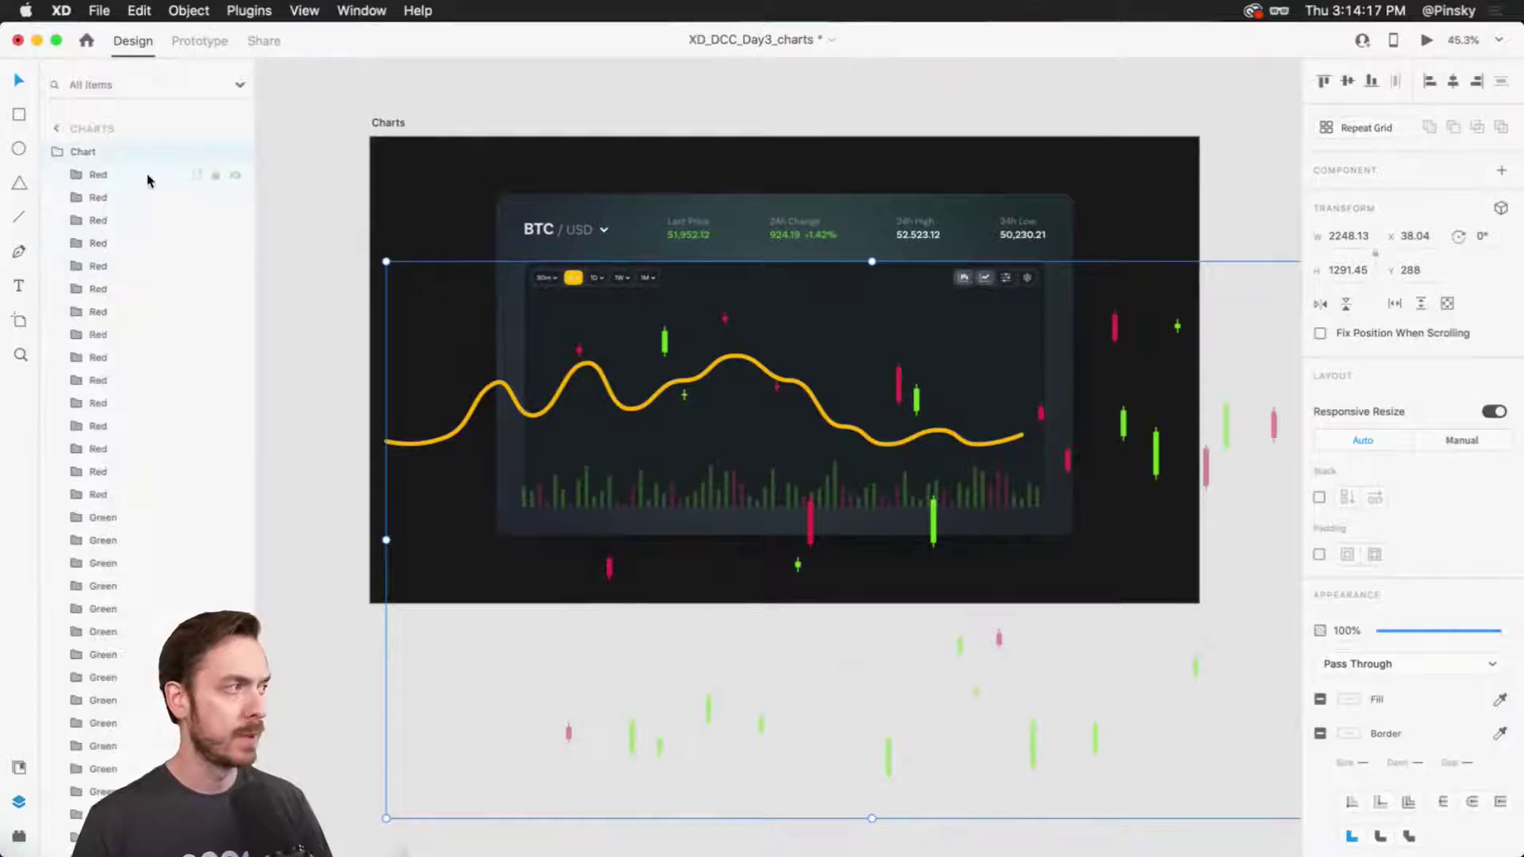
{"action": "left_click", "coordinate": [148, 181]}
{"action": "scroll", "coordinate": [147, 181], "scroll_direction": "down", "scroll_amount": 10}
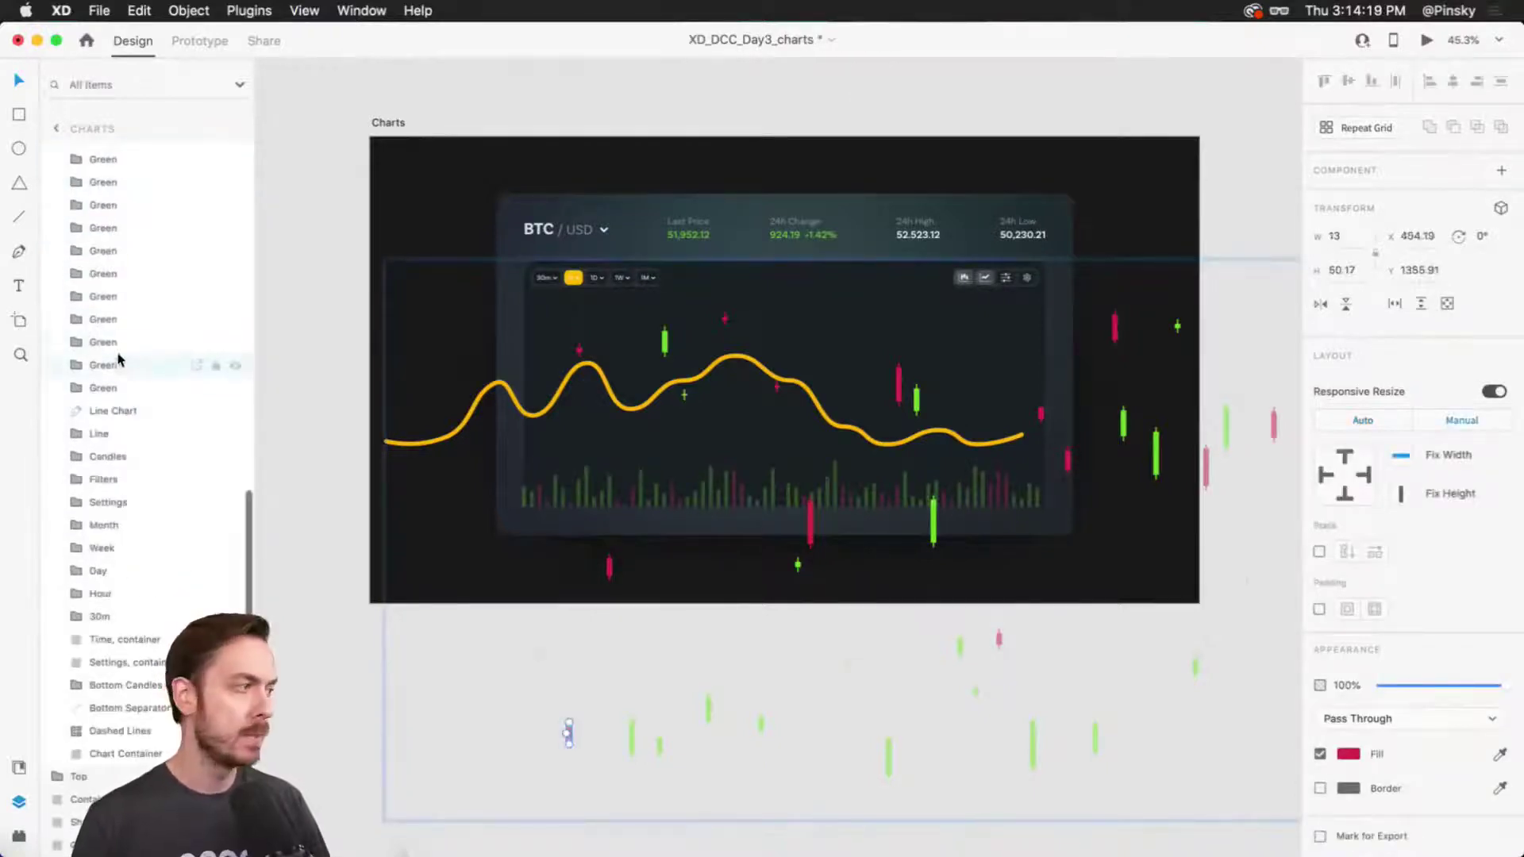
{"action": "left_click", "coordinate": [119, 388], "text": "shift"}
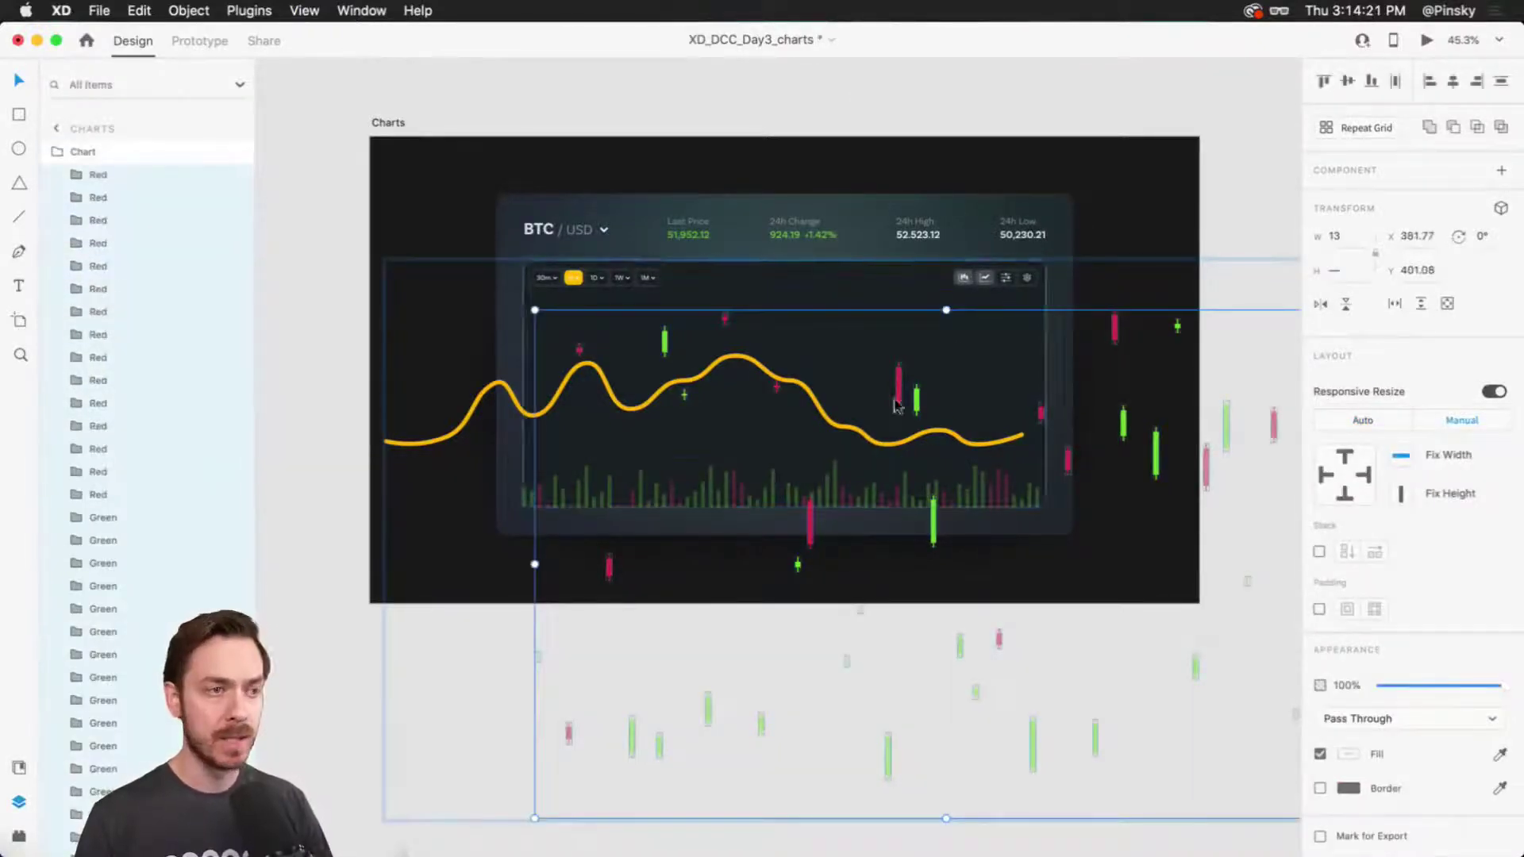
{"action": "left_click_drag", "start_coordinate": [896, 407], "coordinate": [737, 242]}
{"action": "scroll", "coordinate": [873, 299], "scroll_direction": "left", "scroll_amount": 2}
{"action": "scroll", "coordinate": [913, 304], "scroll_direction": "up", "scroll_amount": 2}
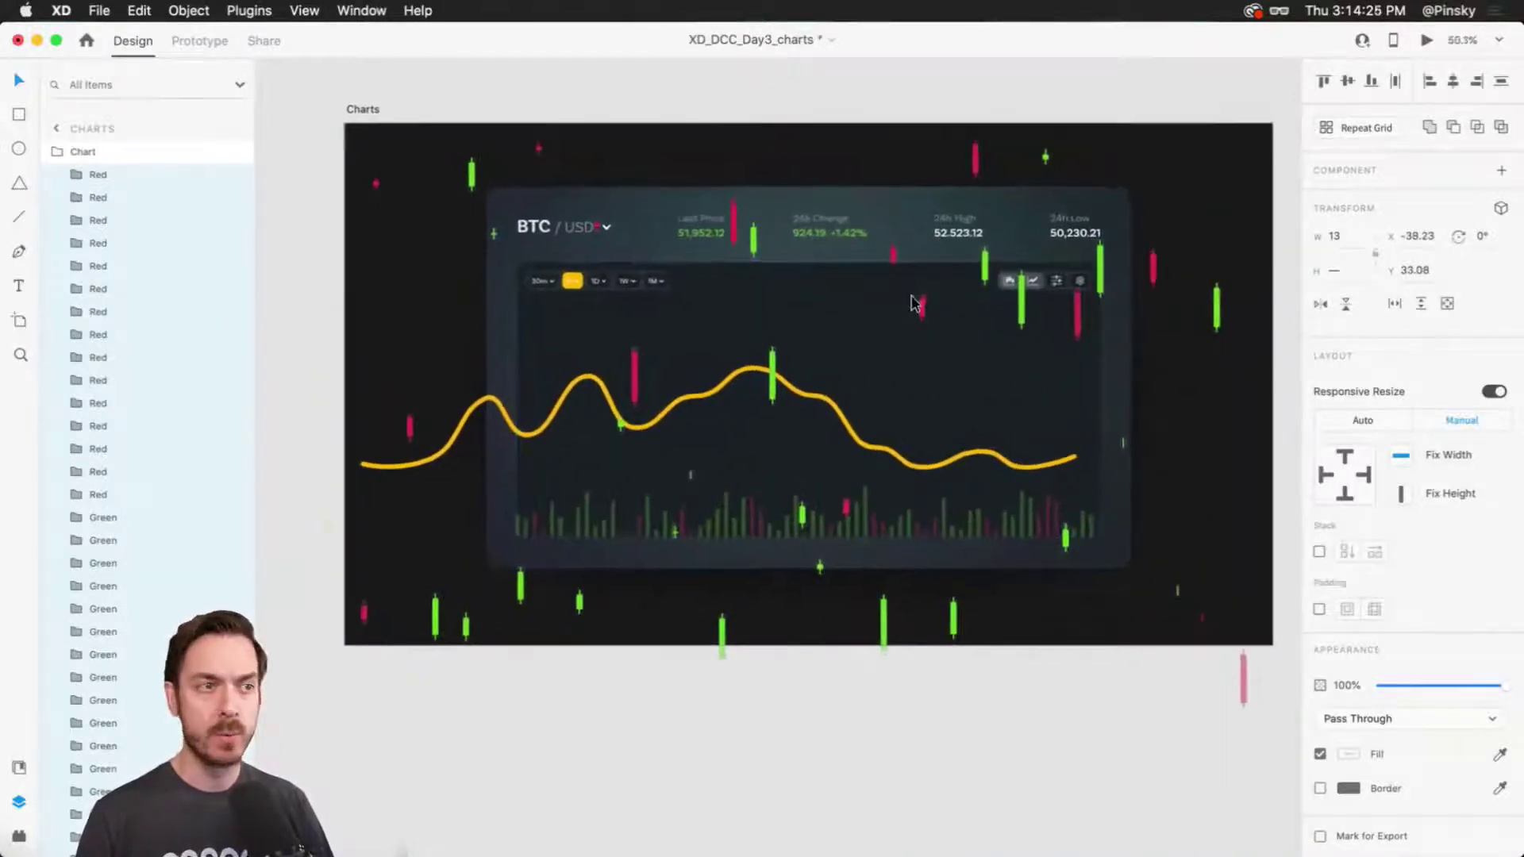
{"action": "scroll", "coordinate": [898, 310], "scroll_direction": "right", "scroll_amount": 2}
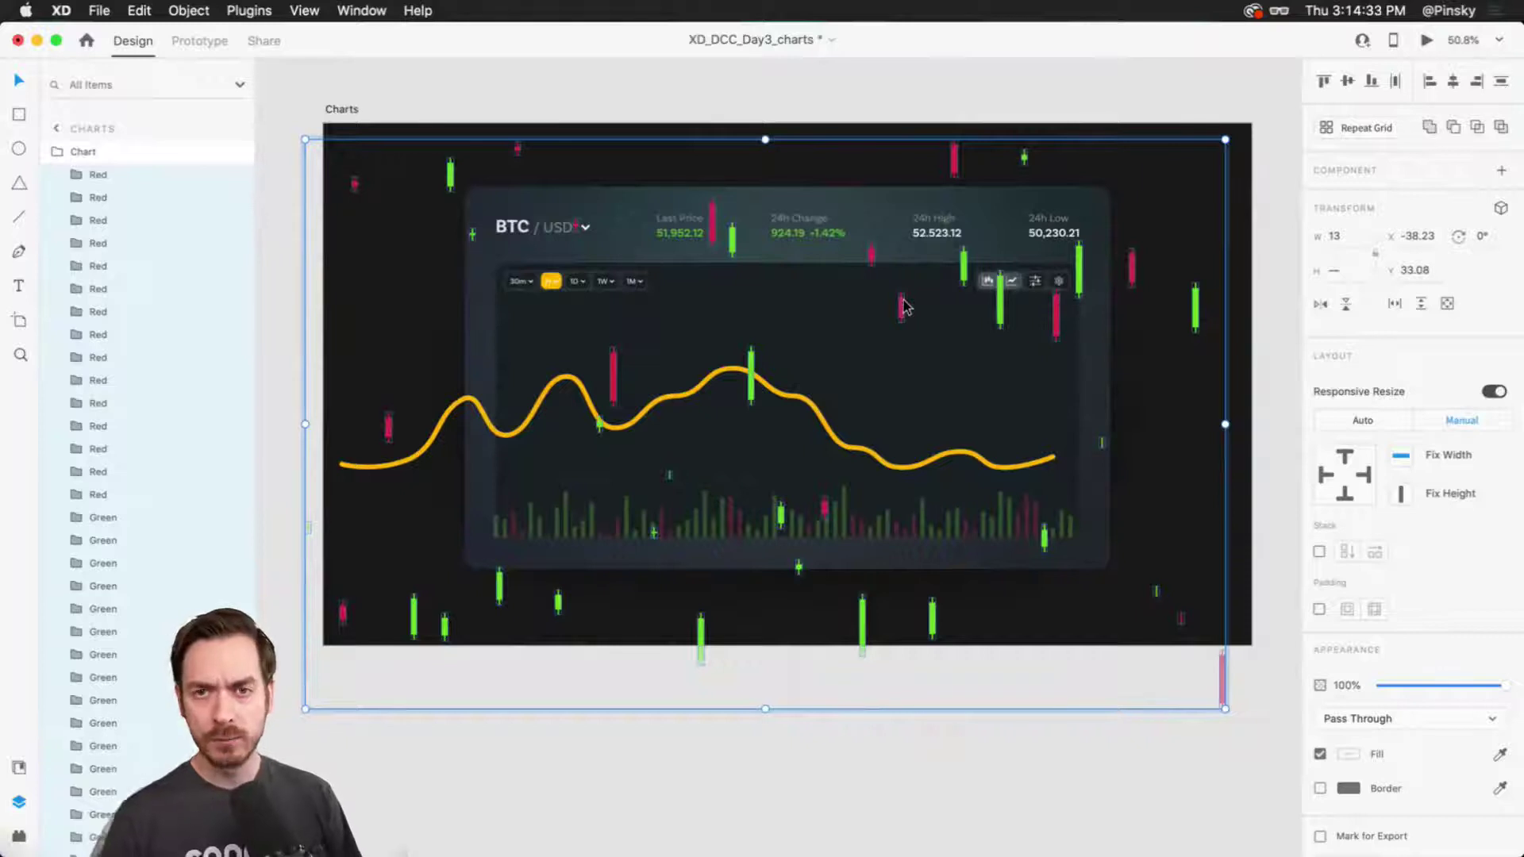
{"action": "left_click_drag", "start_coordinate": [903, 307], "coordinate": [911, 294]}
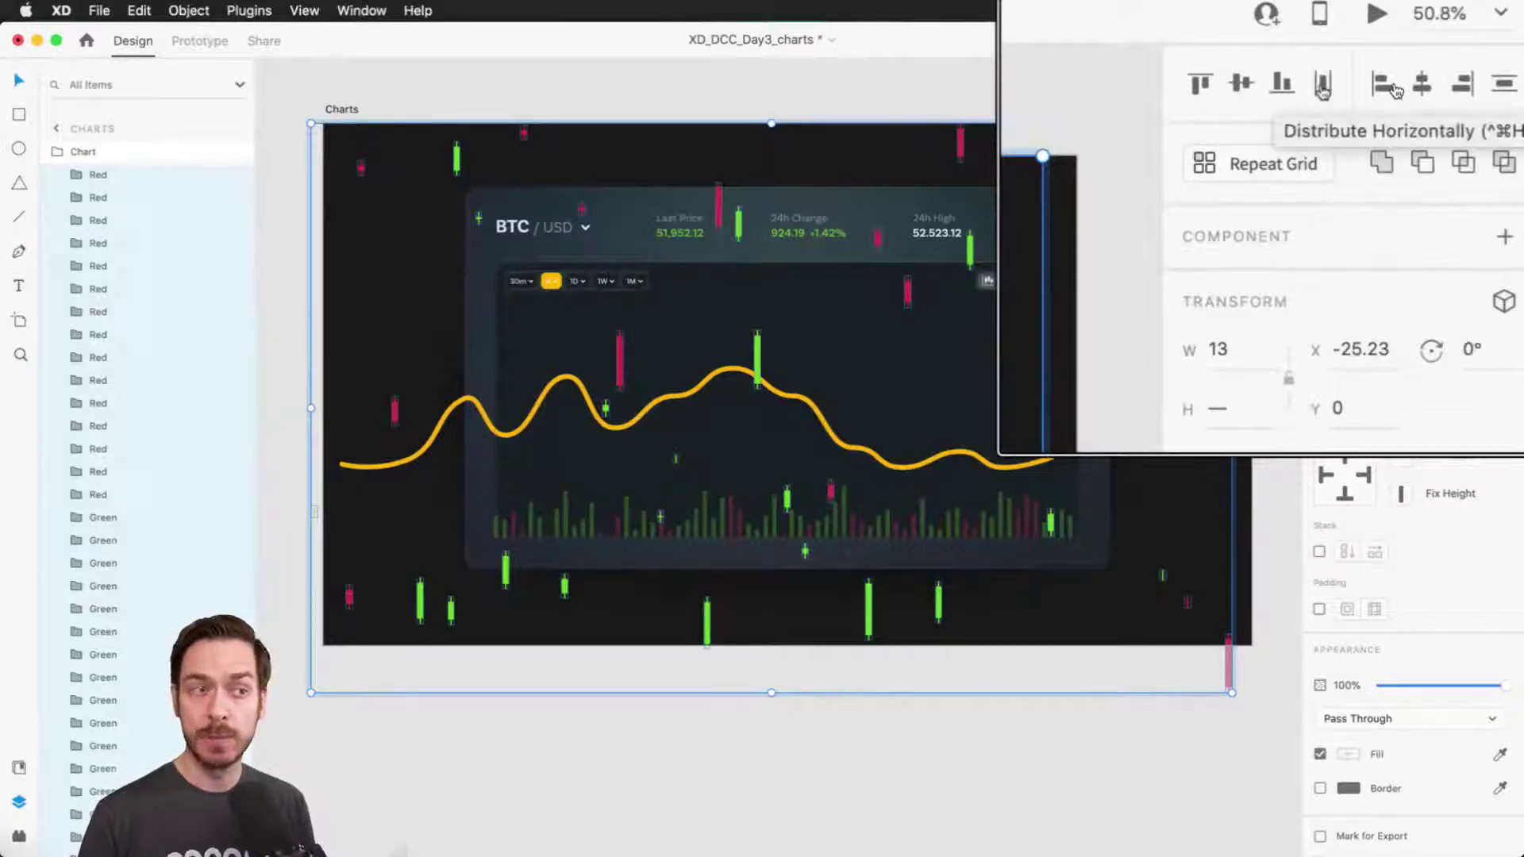
Distribute the selected candles horizontally and group them under the name Candles.
{"action": "left_click", "coordinate": [1395, 90]}
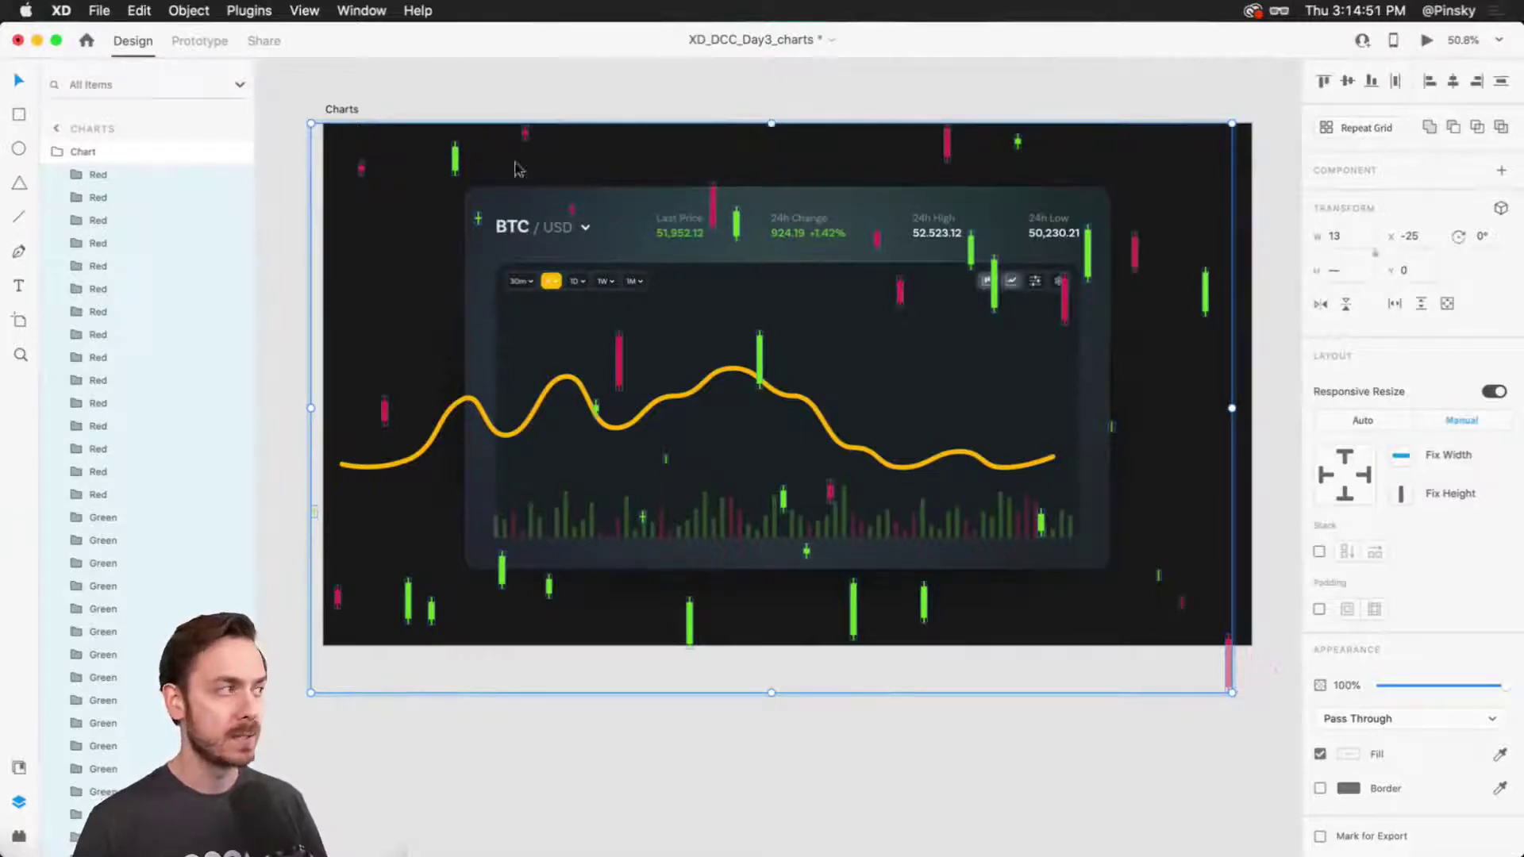
{"action": "key", "text": "super+g"}
{"action": "double_click", "coordinate": [119, 175]}
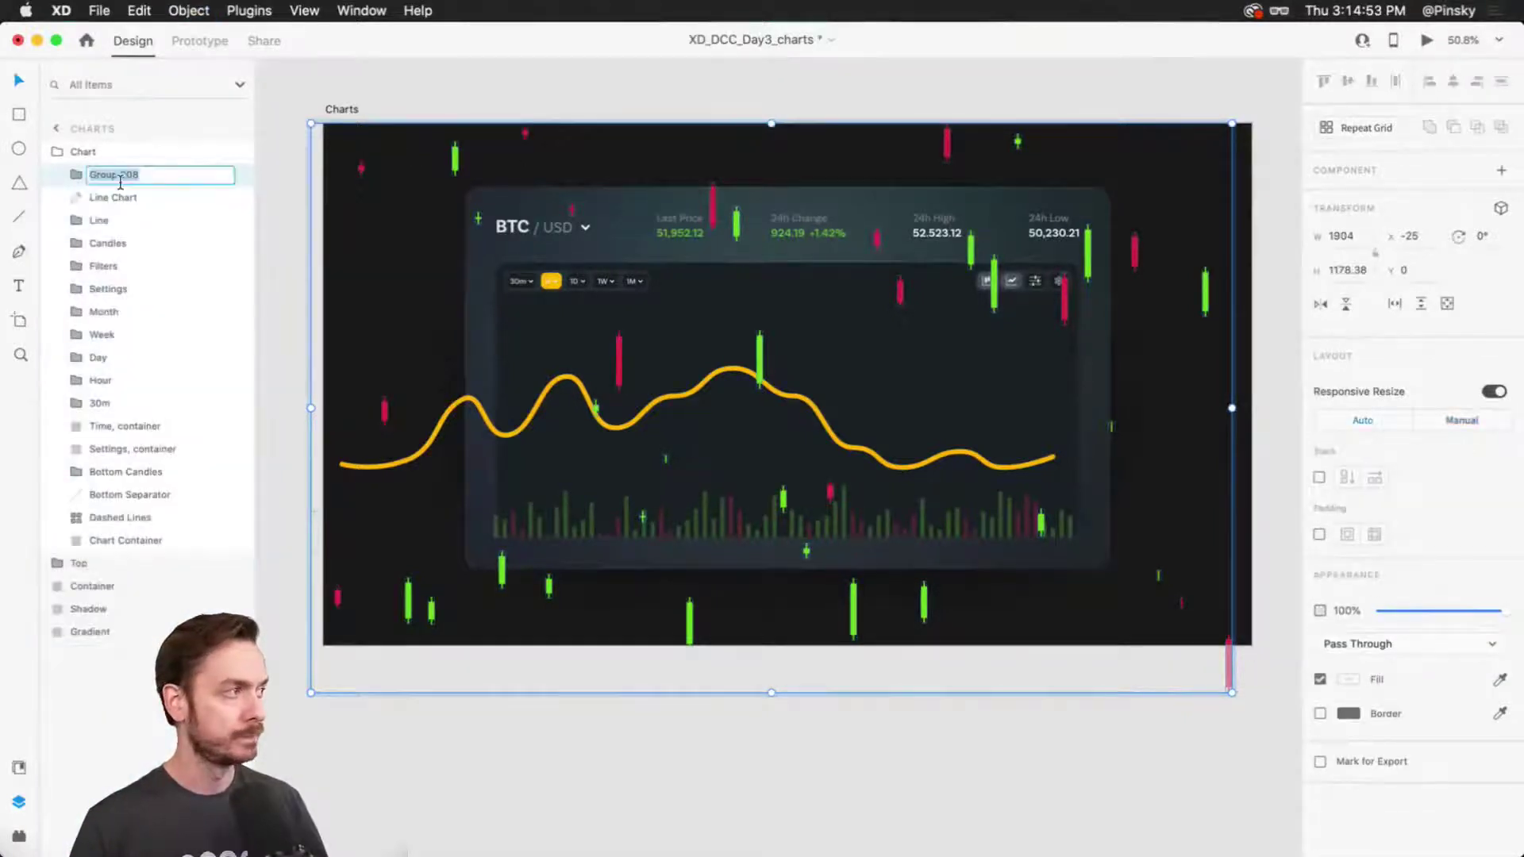
{"action": "type", "text": "Candles"}
{"action": "key", "text": "Return"}
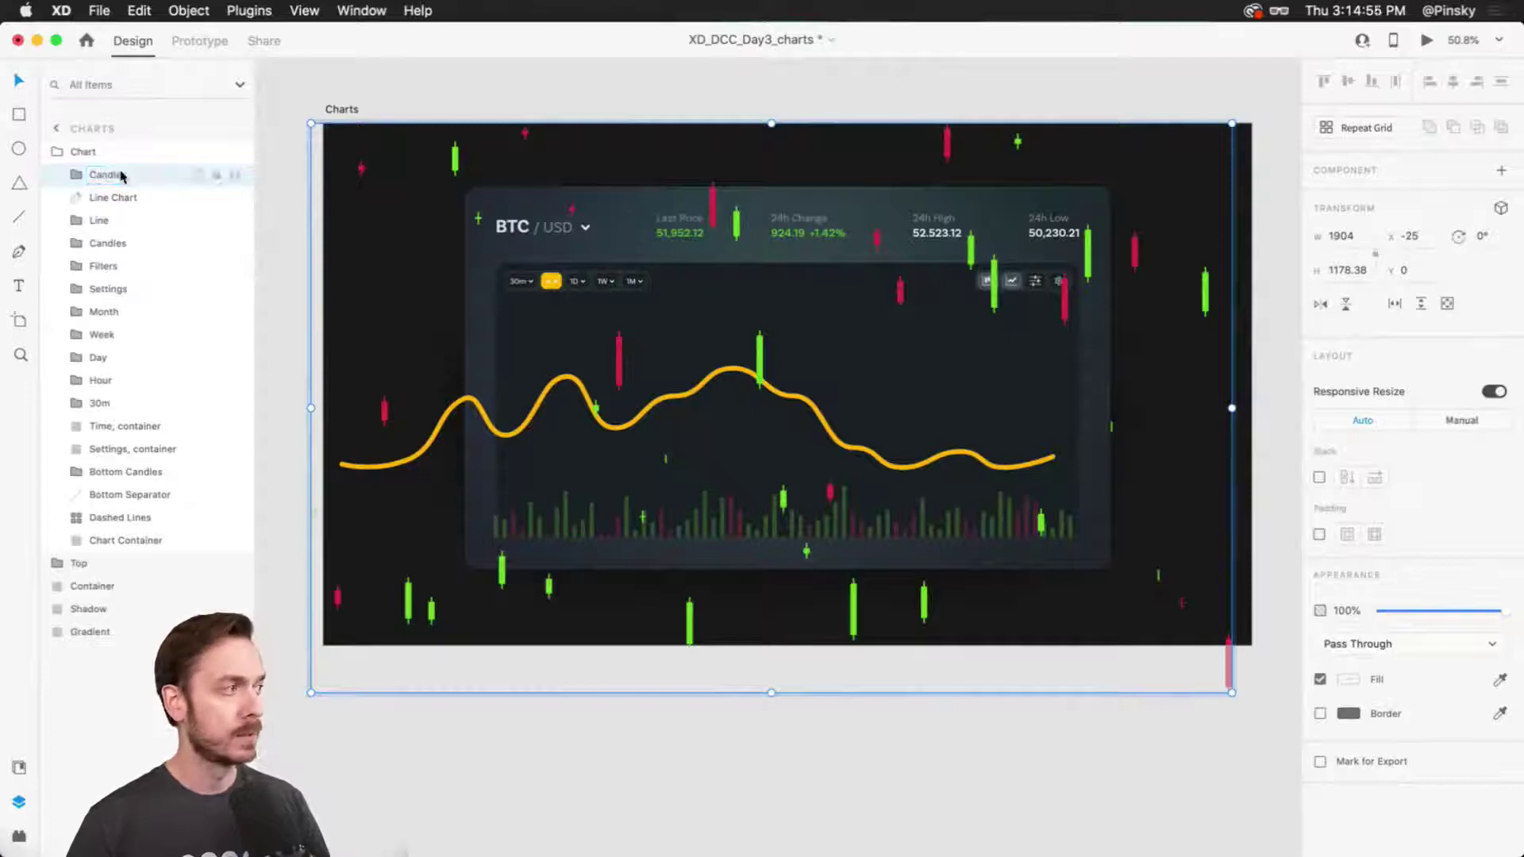
Try compressing the Candles group vertically to a height of about 437, and undo the resize.
{"action": "left_click_drag", "start_coordinate": [773, 123], "coordinate": [770, 300]}
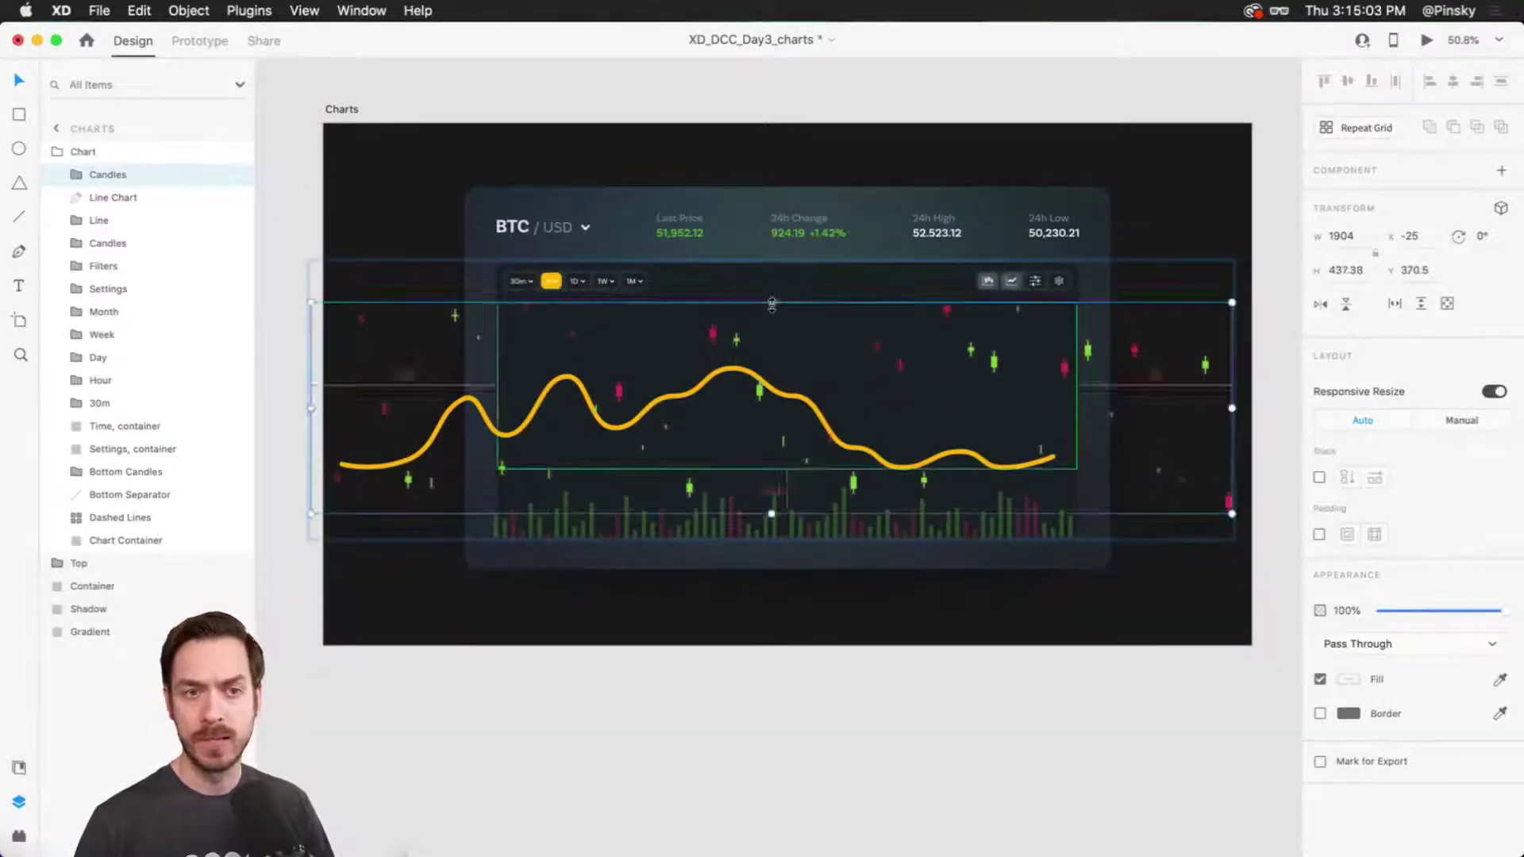
{"action": "key", "text": "super+z"}
Turn on Fix Height for all the Red and Green candles inside the Candles group.
{"action": "left_click", "coordinate": [77, 182]}
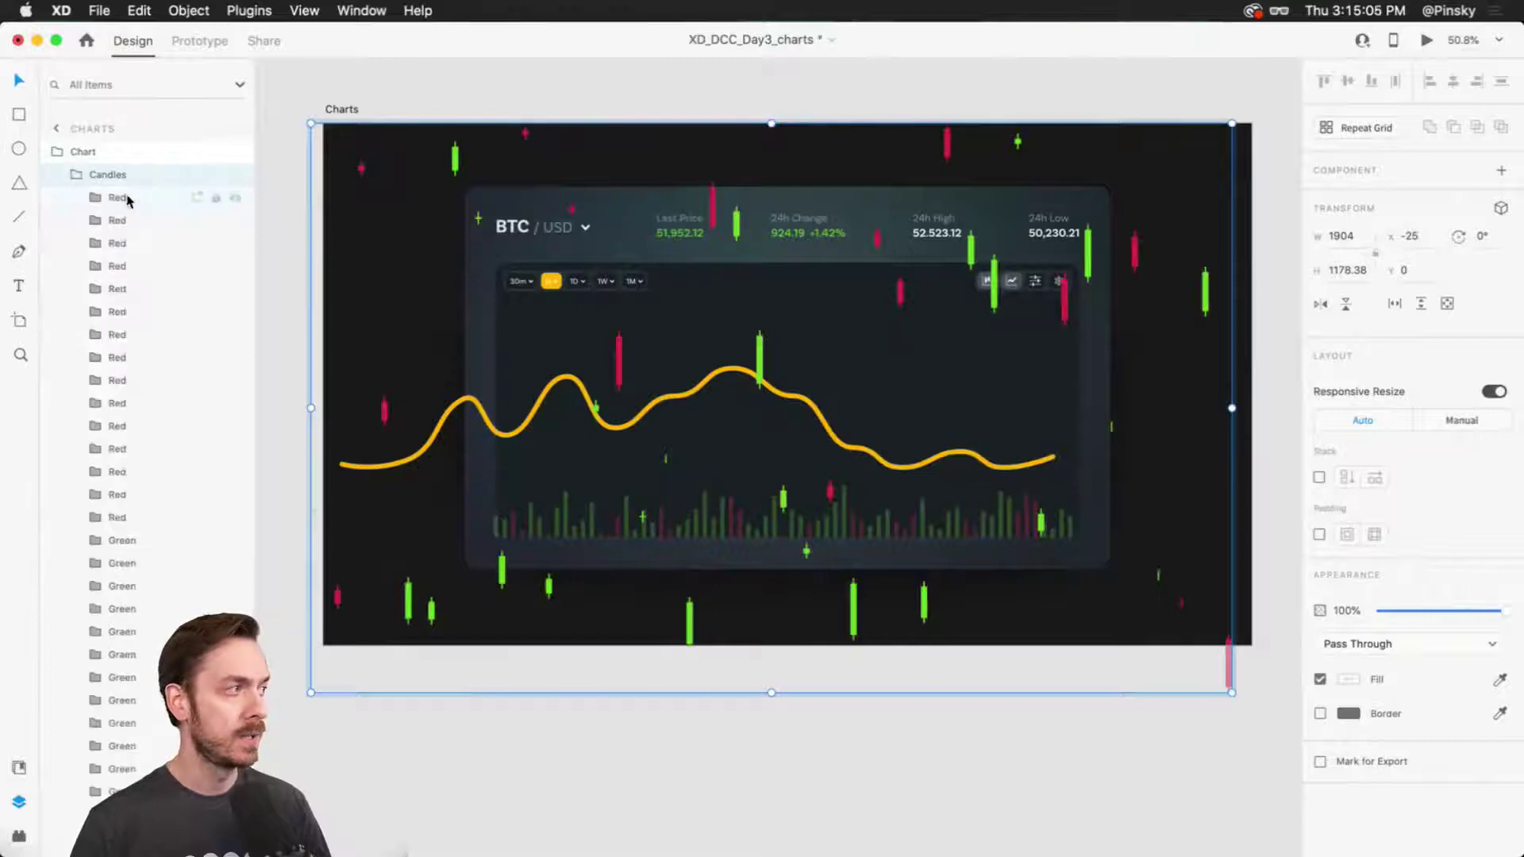
{"action": "left_click", "coordinate": [119, 198]}
{"action": "scroll", "coordinate": [143, 278], "scroll_direction": "down", "scroll_amount": 5}
{"action": "left_click", "coordinate": [164, 384], "text": "shift"}
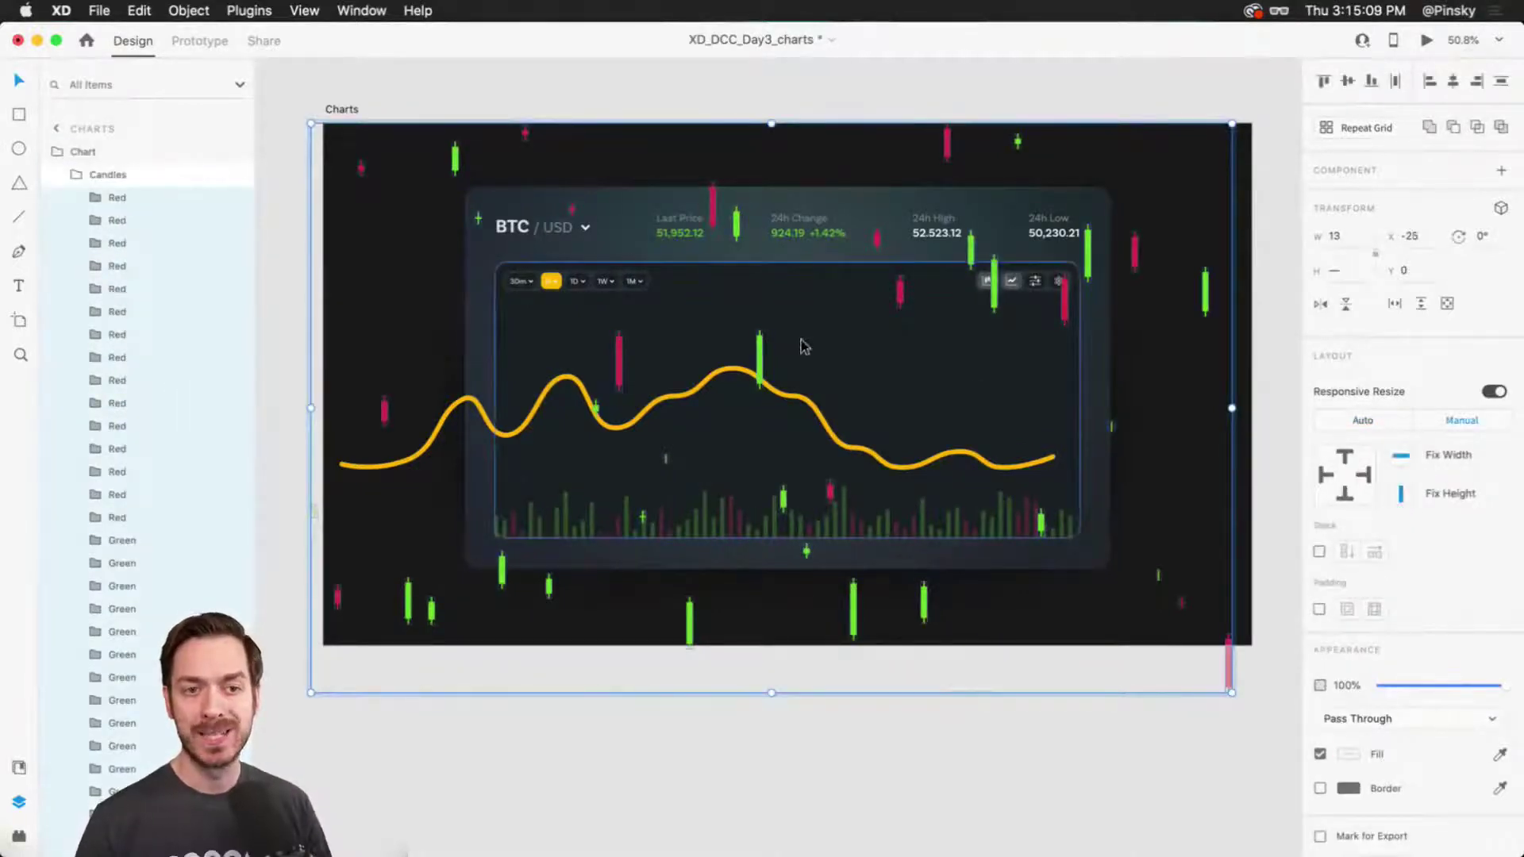
Resize the Candles group to about 1417 wide and 288 high, at about X 218, Y 445.
{"action": "left_click", "coordinate": [843, 153]}
{"action": "left_click_drag", "start_coordinate": [770, 127], "coordinate": [771, 338]}
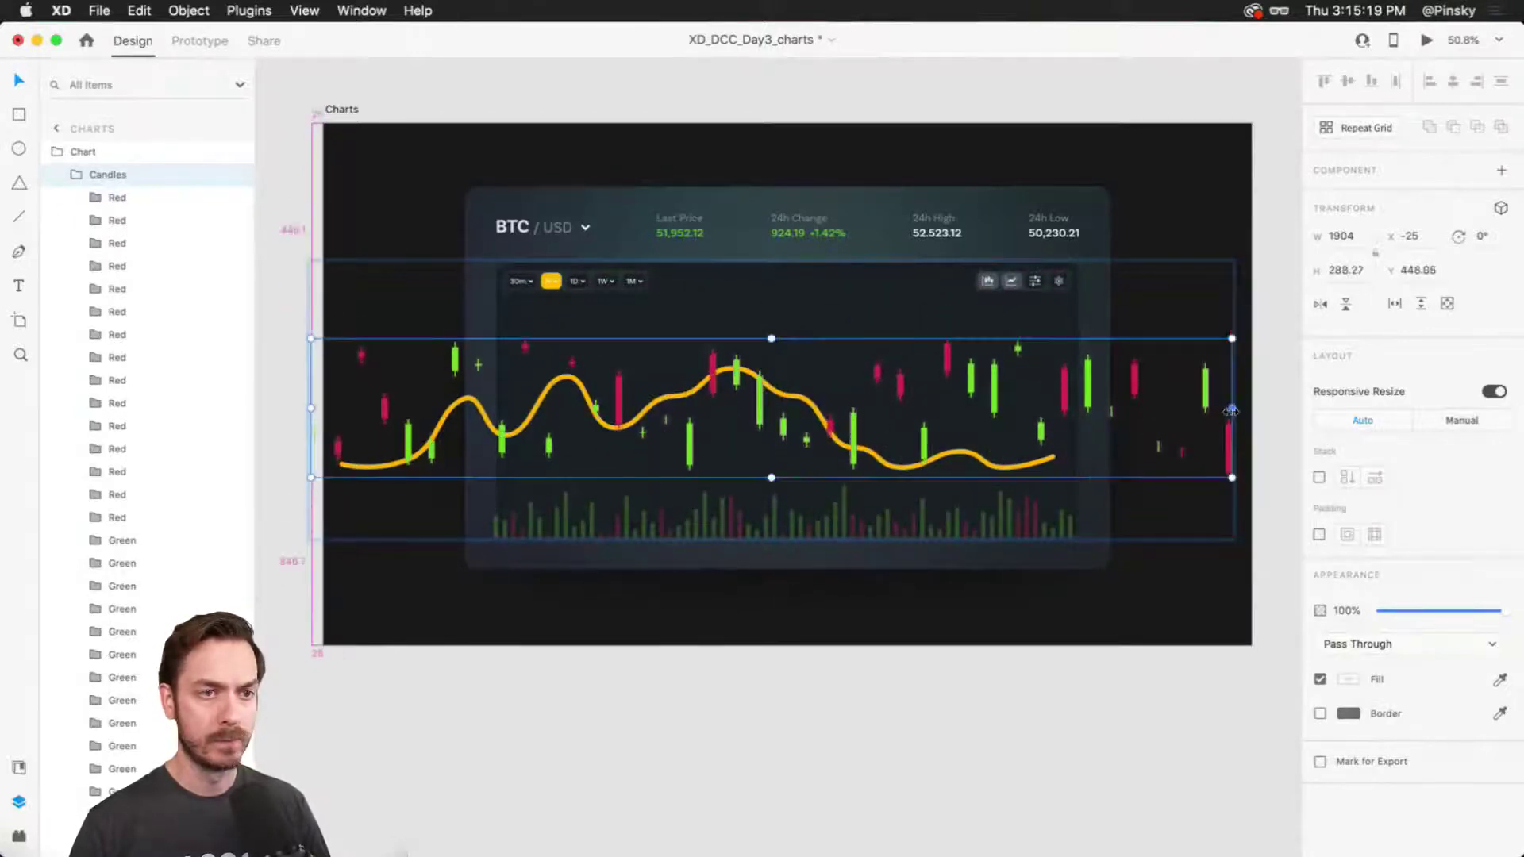
{"action": "left_click_drag", "start_coordinate": [1232, 408], "coordinate": [1115, 402]}
{"action": "scroll", "coordinate": [668, 372], "scroll_direction": "up", "scroll_amount": 2}
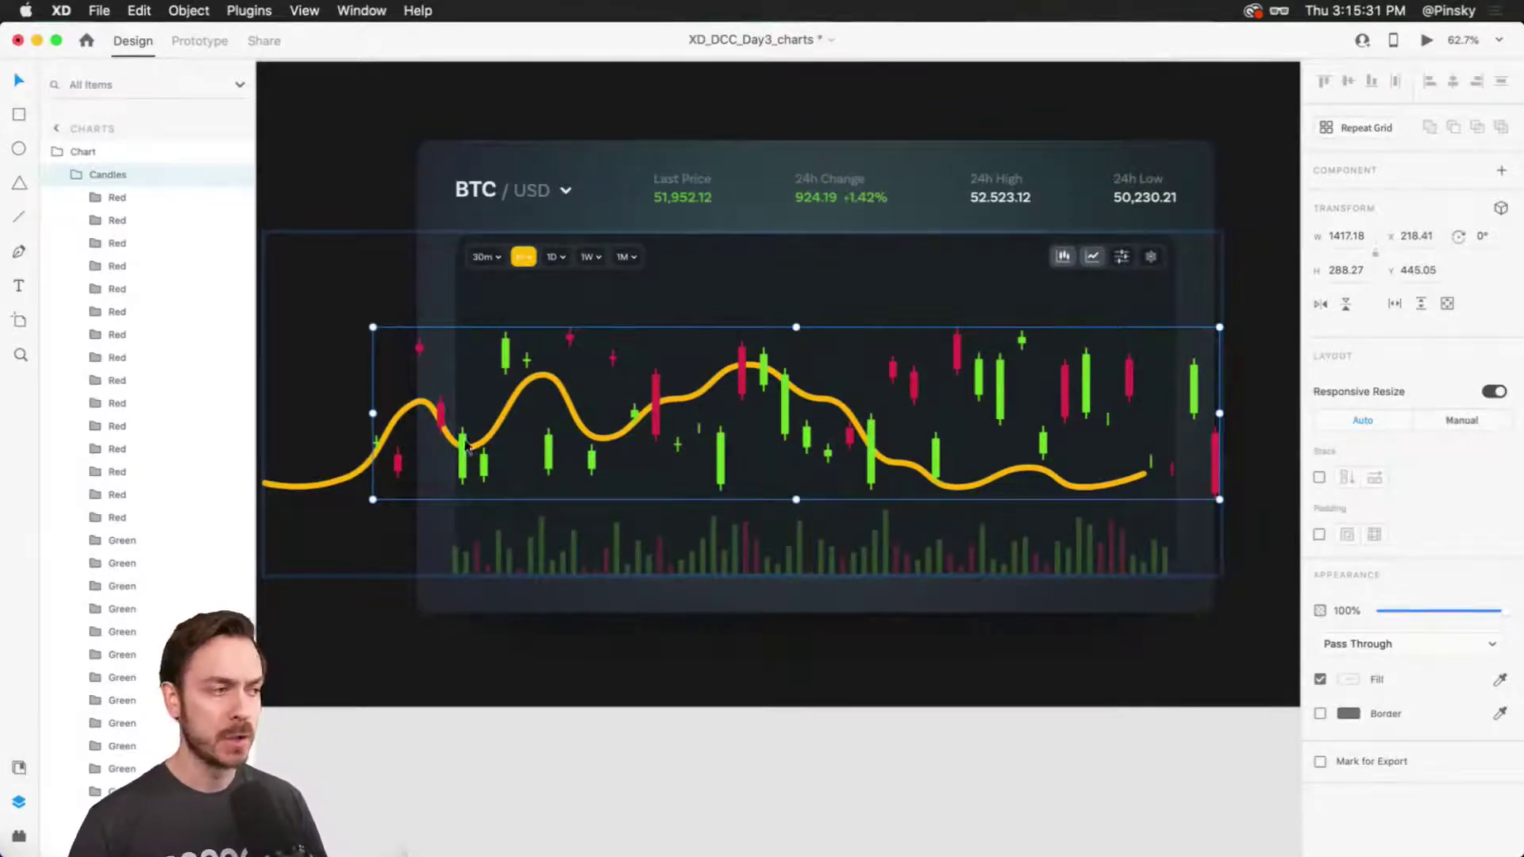
Move the green candles between the orange line's first dip and its second peak vertically onto the curve.
{"action": "double_click", "coordinate": [482, 467]}
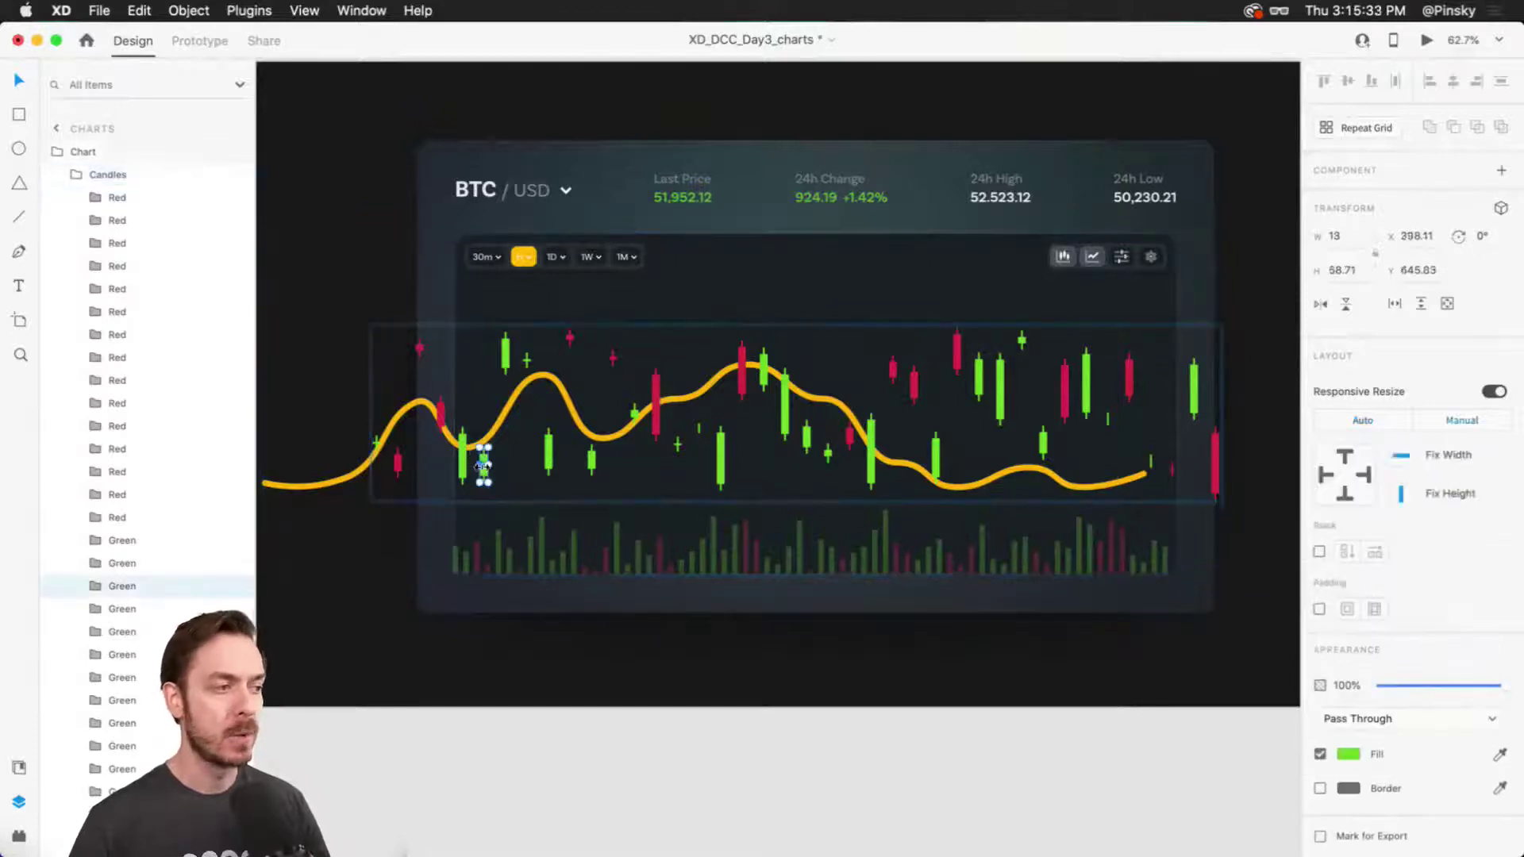
{"action": "scroll", "coordinate": [484, 465], "scroll_direction": "up", "scroll_amount": 2}
{"action": "scroll", "coordinate": [484, 464], "scroll_direction": "up", "scroll_amount": 2}
{"action": "left_click_drag", "start_coordinate": [484, 465], "coordinate": [485, 435]}
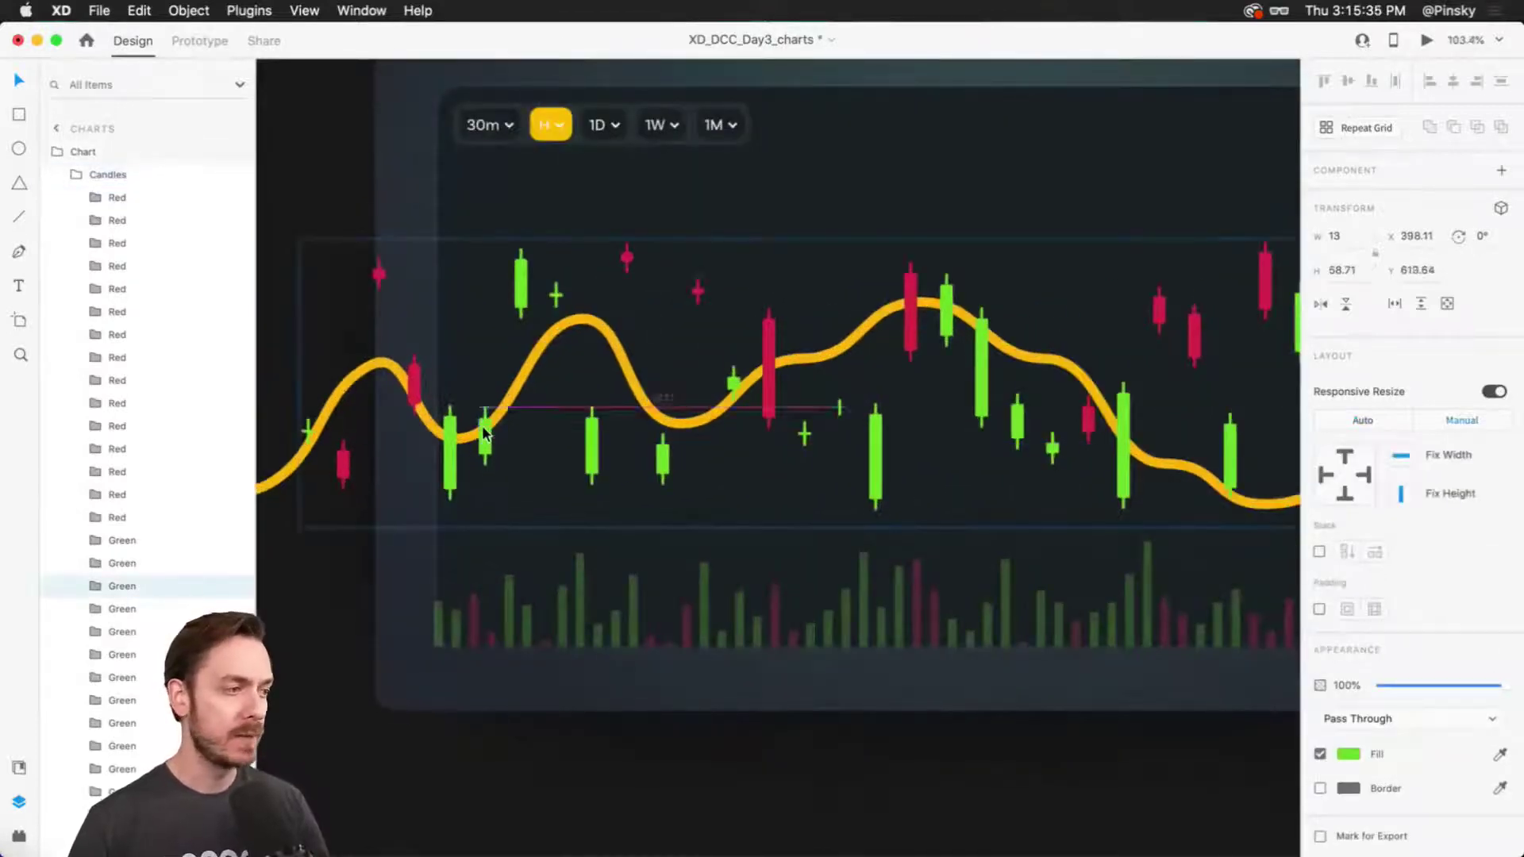
{"action": "left_click_drag", "start_coordinate": [520, 274], "coordinate": [519, 377]}
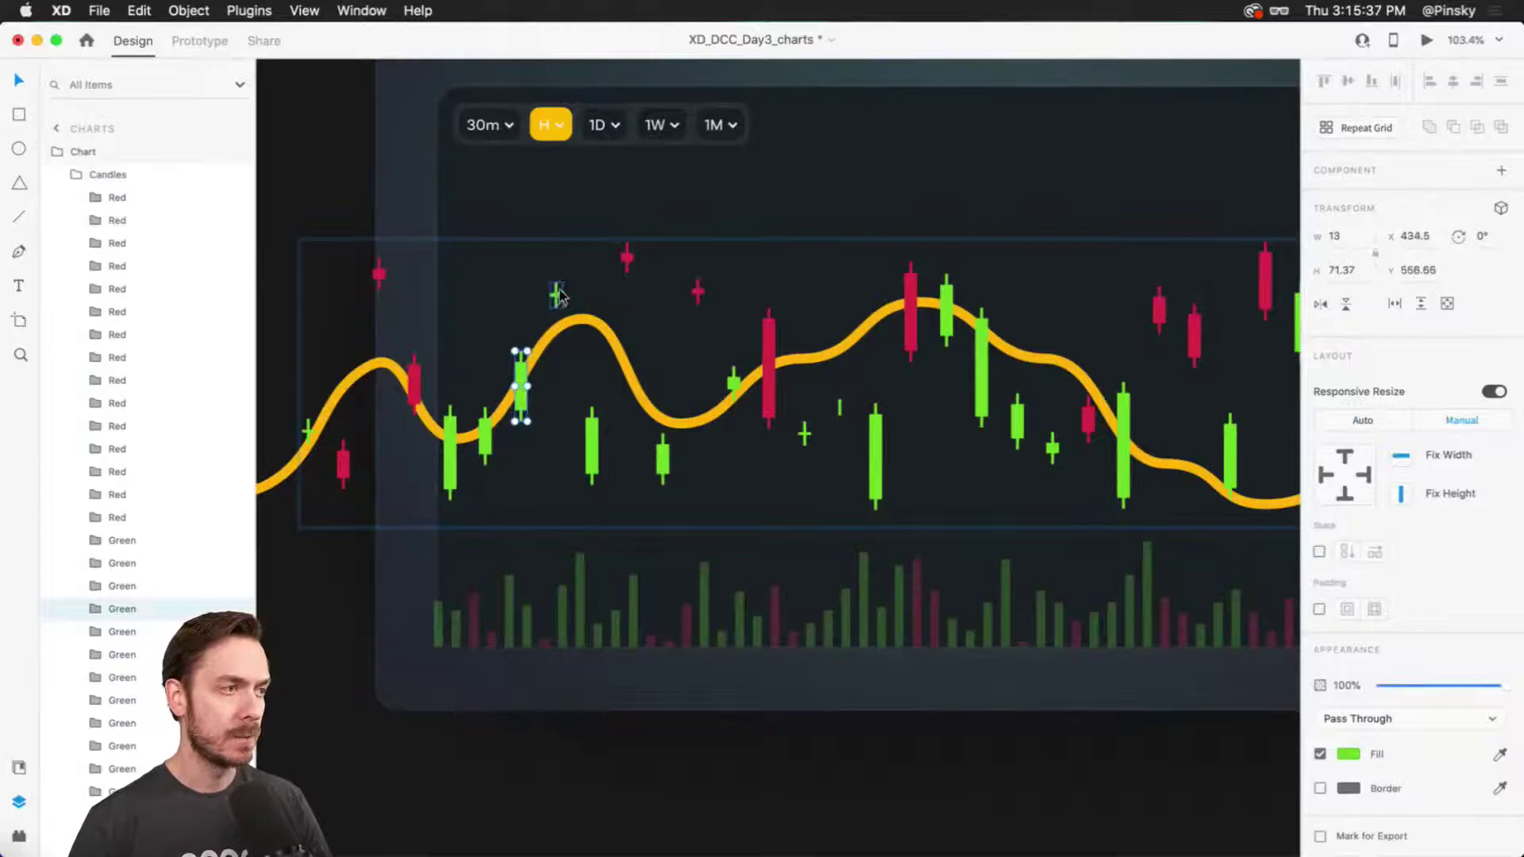
{"action": "left_click_drag", "start_coordinate": [556, 304], "coordinate": [554, 336]}
Move the green and red candles around the line's second peak and the dip after it vertically onto the curve.
{"action": "left_click_drag", "start_coordinate": [592, 442], "coordinate": [625, 349]}
{"action": "left_click_drag", "start_coordinate": [663, 456], "coordinate": [662, 376]}
{"action": "left_click_drag", "start_coordinate": [698, 291], "coordinate": [698, 426]}
{"action": "key", "text": "shift+Down"}
{"action": "left_click", "coordinate": [768, 373]}
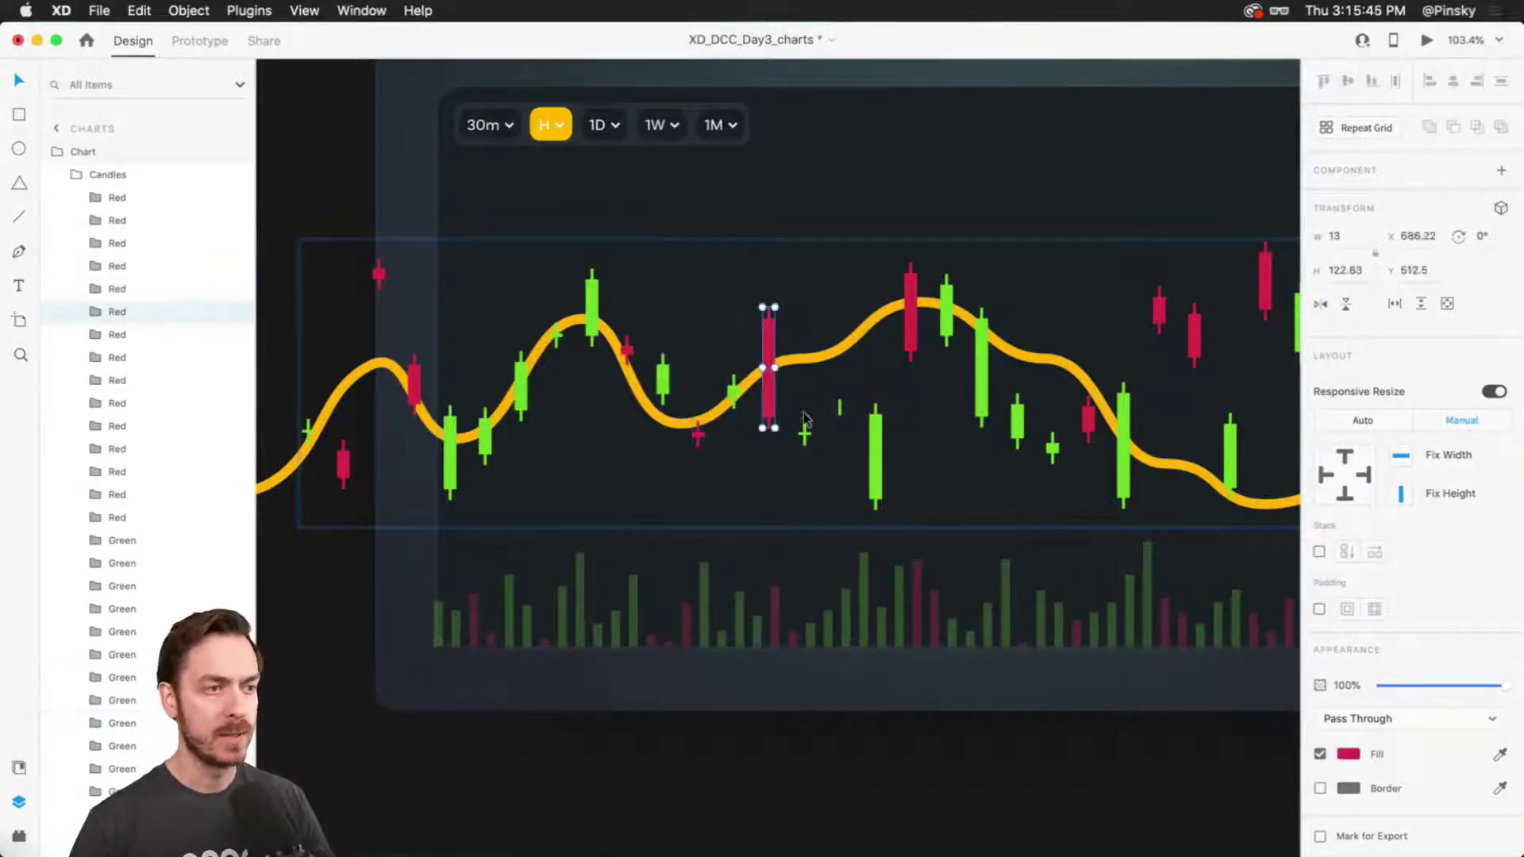
Move the candles from the rise before the line's highest peak through its upper descent vertically onto the curve.
{"action": "left_click_drag", "start_coordinate": [804, 414], "coordinate": [838, 347]}
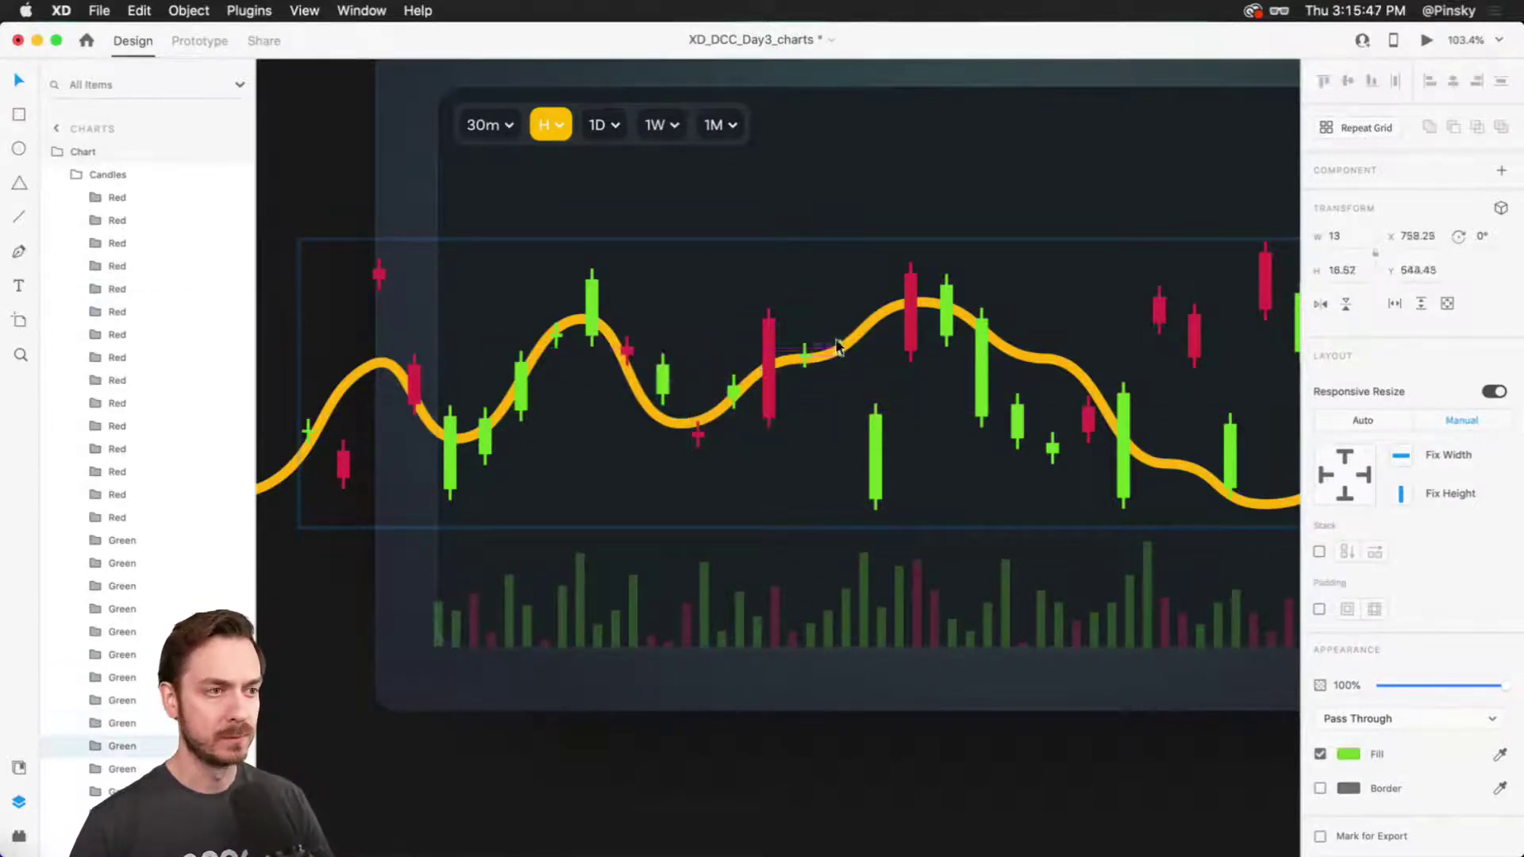
{"action": "left_click_drag", "start_coordinate": [877, 454], "coordinate": [946, 280]}
{"action": "left_click_drag", "start_coordinate": [982, 353], "coordinate": [981, 313]}
{"action": "left_click_drag", "start_coordinate": [1009, 420], "coordinate": [1007, 361]}
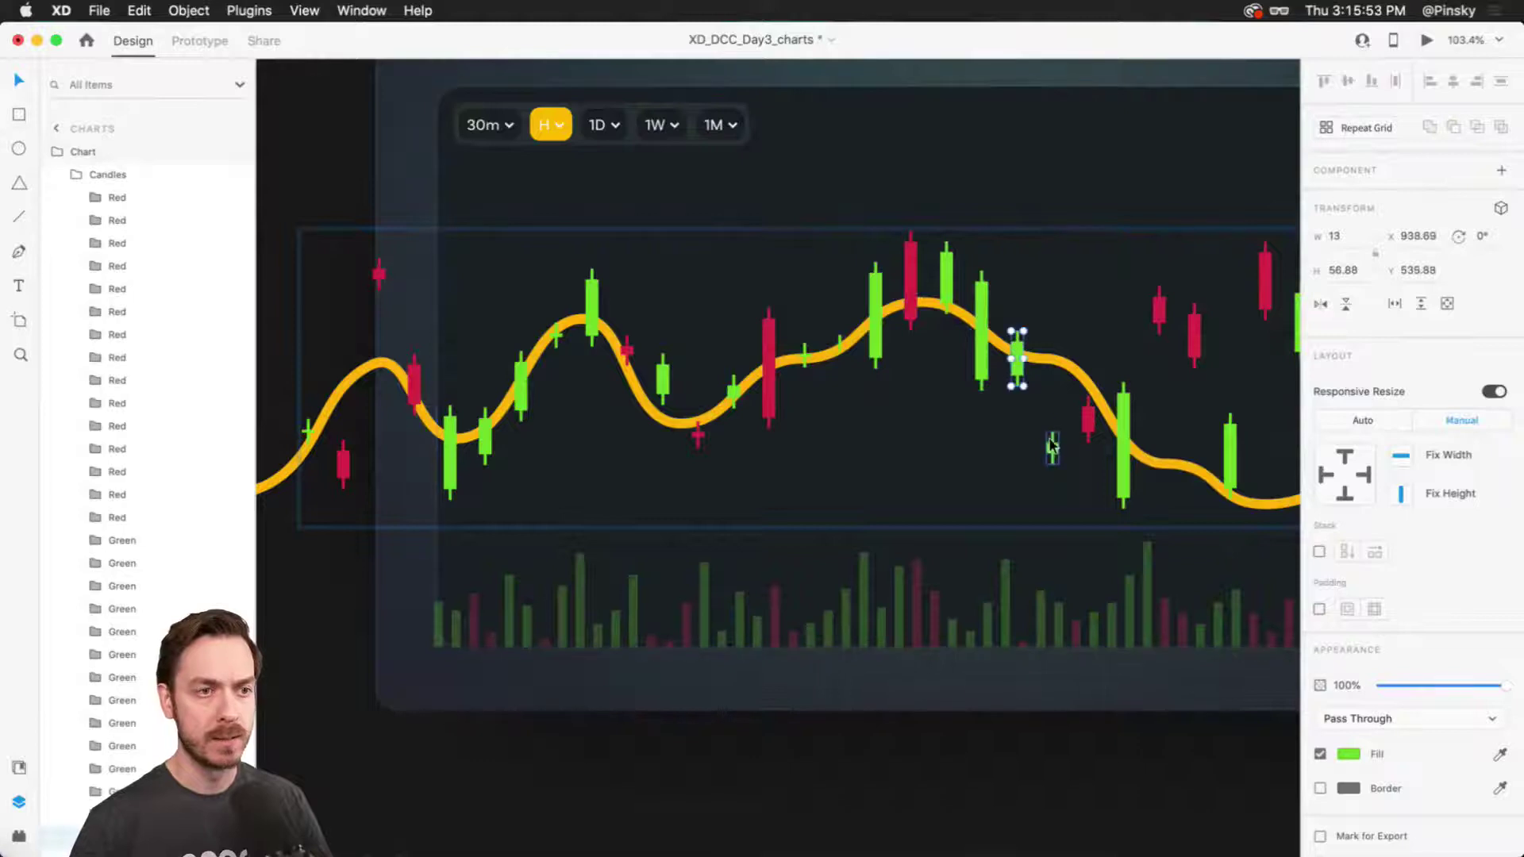
{"action": "left_click_drag", "start_coordinate": [1051, 446], "coordinate": [1052, 357]}
{"action": "left_click_drag", "start_coordinate": [1088, 426], "coordinate": [1089, 382]}
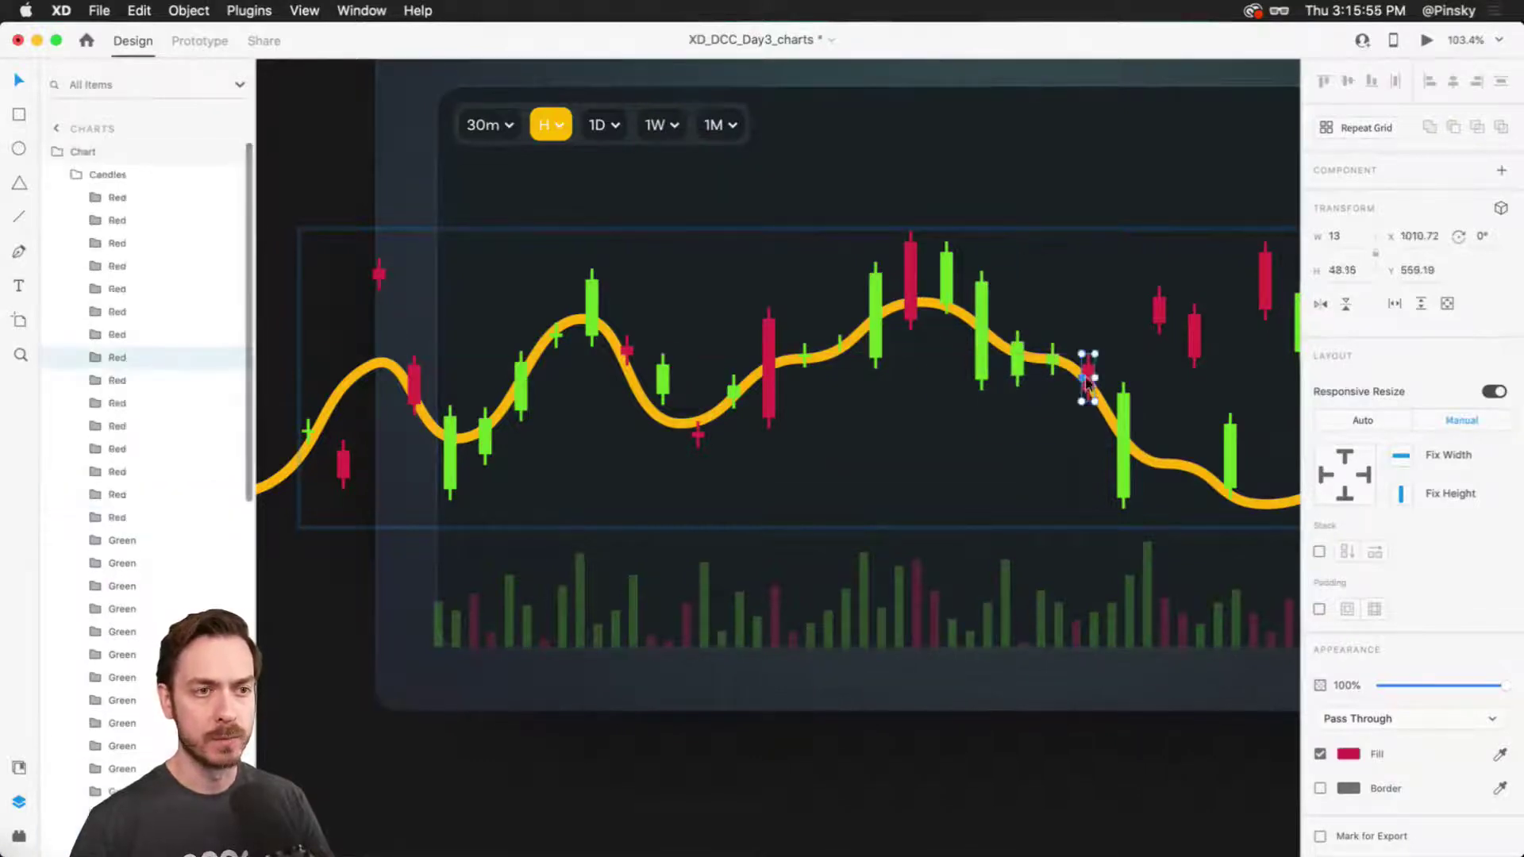
Move the red and green candles along the lower descent and into the trough after the highest peak vertically onto the curve.
{"action": "left_click", "coordinate": [1122, 444]}
{"action": "left_click_drag", "start_coordinate": [1159, 311], "coordinate": [759, 425]}
{"action": "left_click_drag", "start_coordinate": [740, 326], "coordinate": [743, 474]}
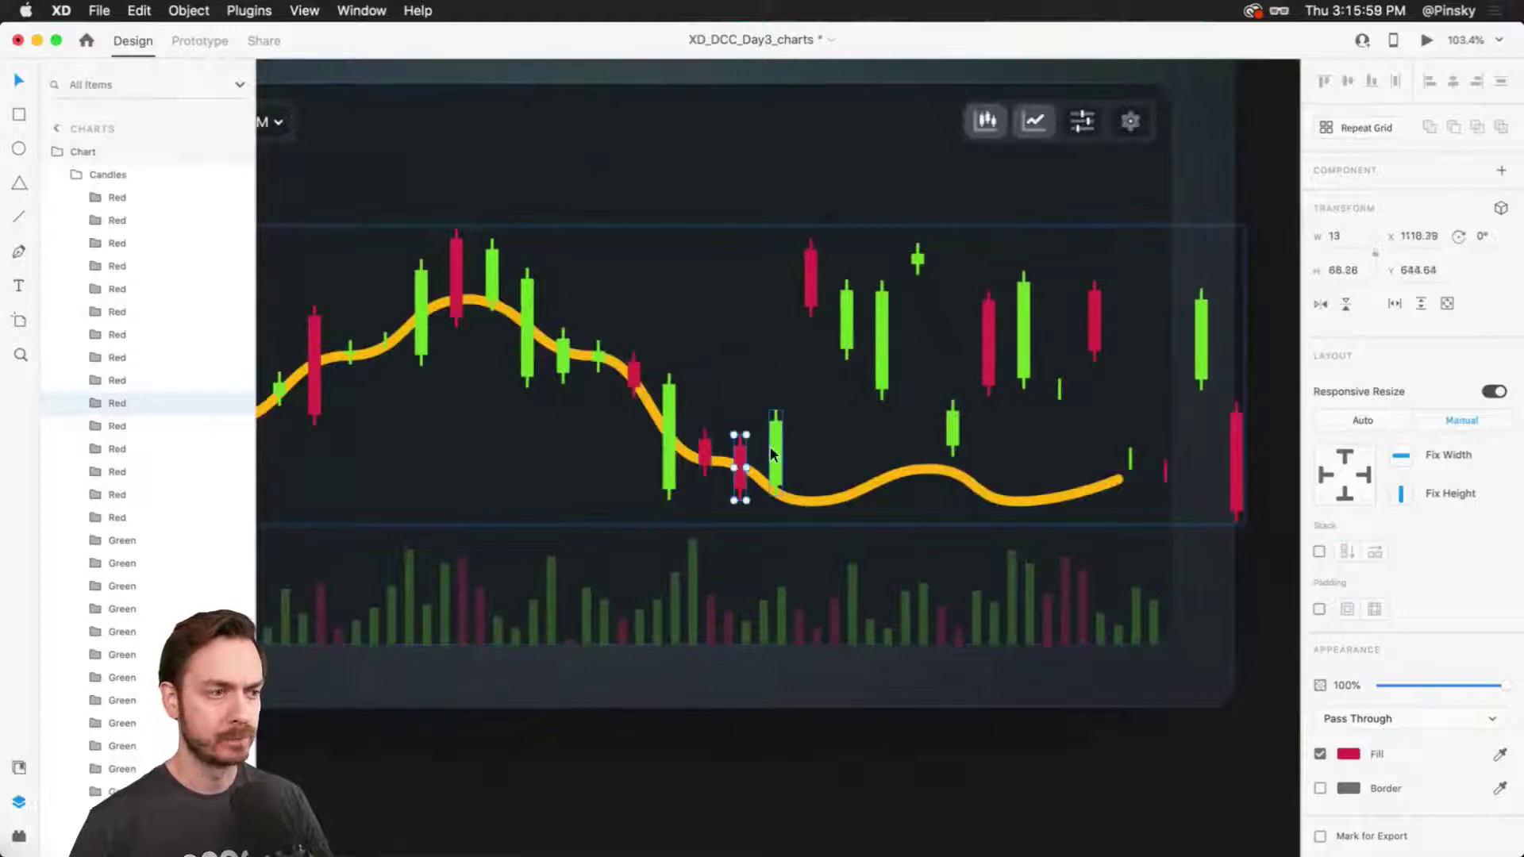
{"action": "left_click", "coordinate": [773, 454]}
{"action": "left_click_drag", "start_coordinate": [810, 278], "coordinate": [810, 482]}
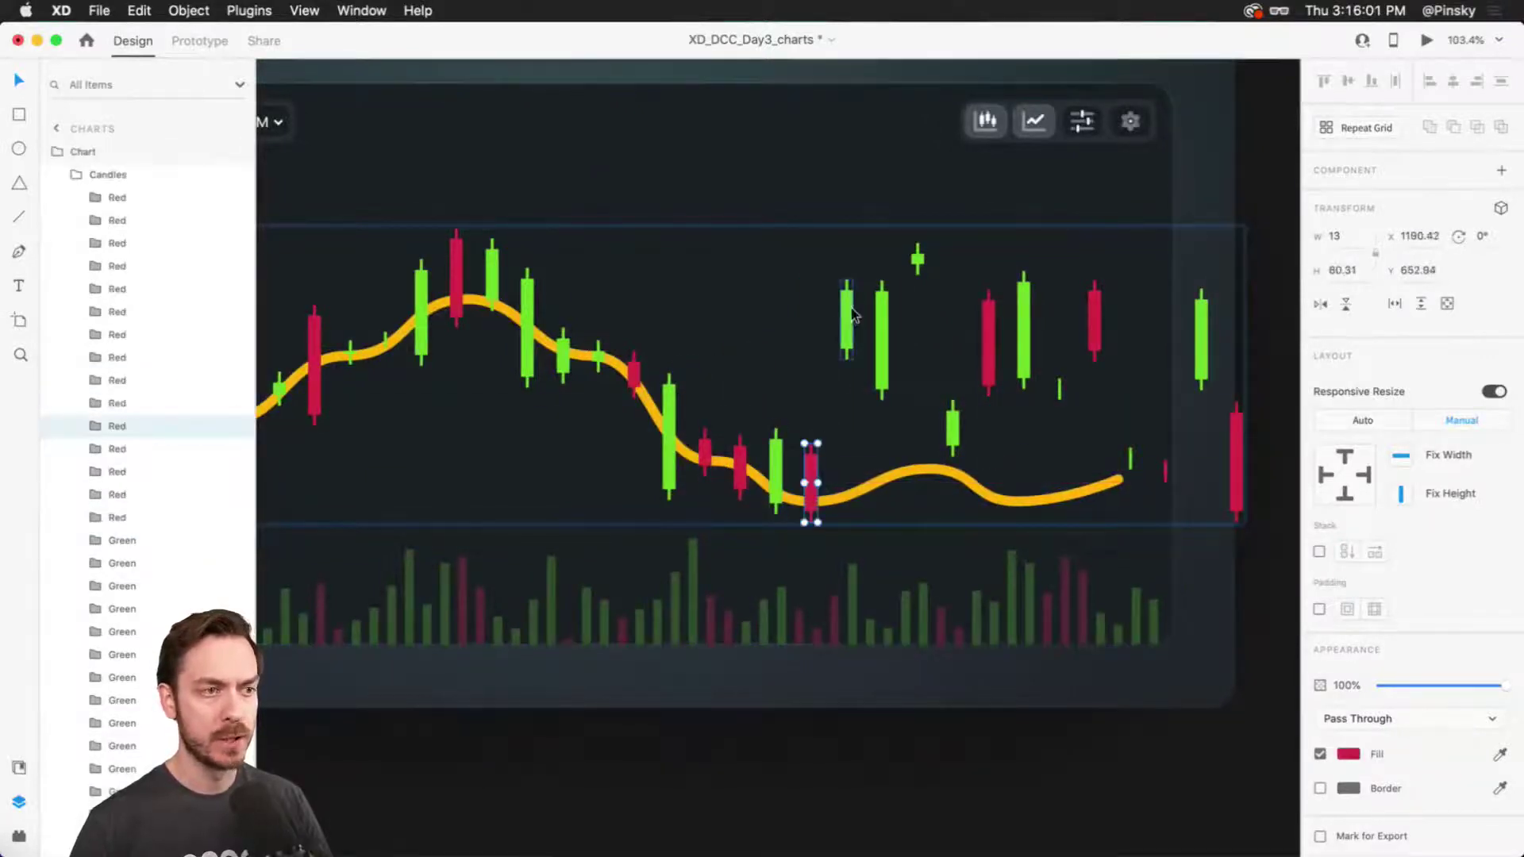
Move the green candles on the rise and crest of the line's last small hump down onto the curve.
{"action": "left_click", "coordinate": [847, 315]}
{"action": "left_click_drag", "start_coordinate": [847, 318], "coordinate": [847, 468]}
{"action": "left_click_drag", "start_coordinate": [881, 341], "coordinate": [954, 462]}
{"action": "left_click_drag", "start_coordinate": [917, 259], "coordinate": [917, 461]}
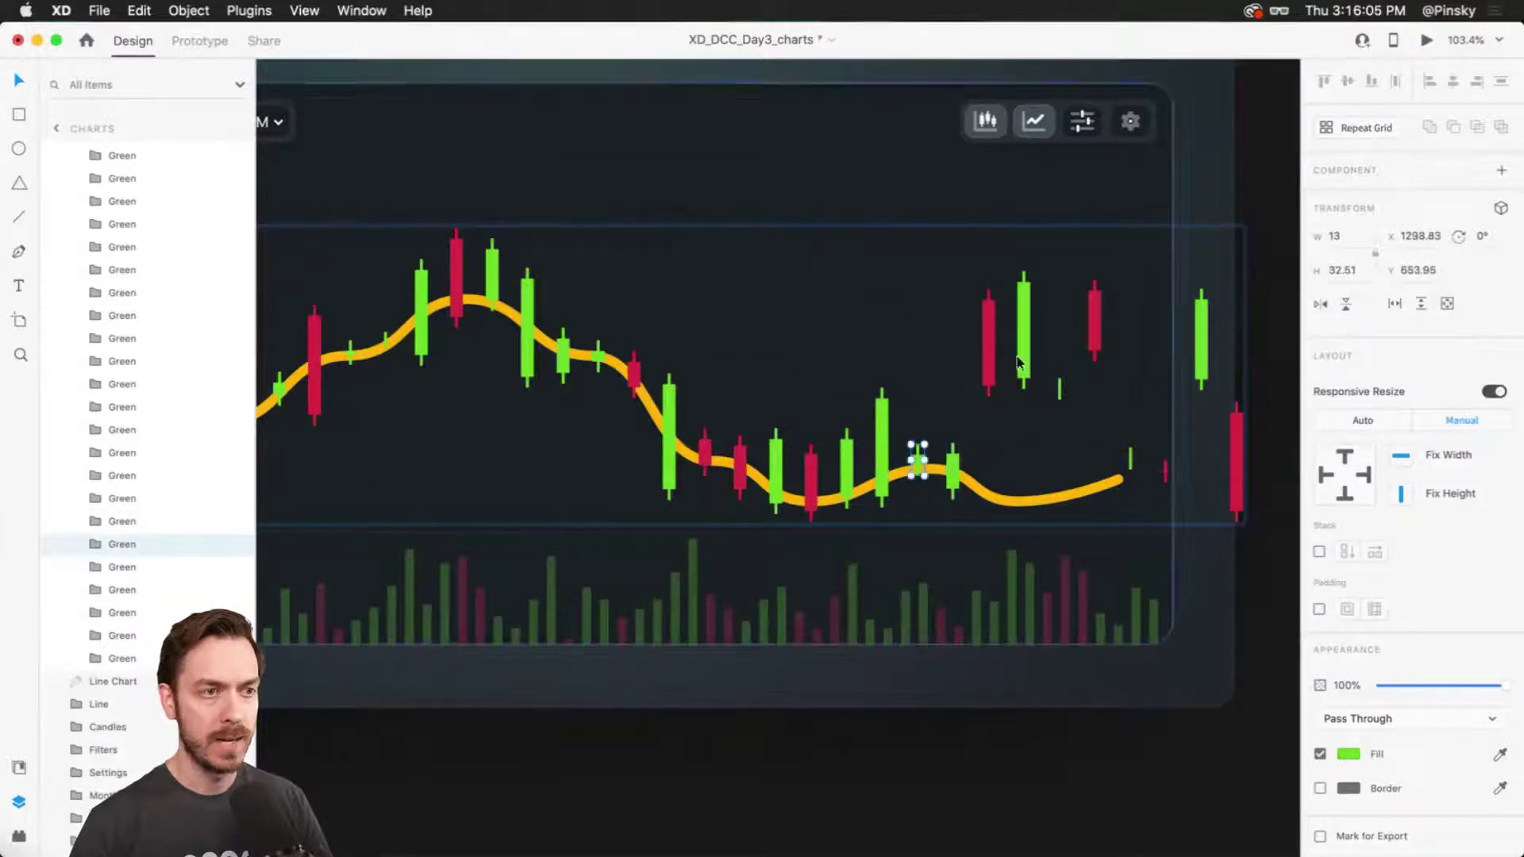
Move the red and green candles between the line's last hump and its right end down onto the curve.
{"action": "left_click_drag", "start_coordinate": [989, 341], "coordinate": [989, 458]}
{"action": "left_click_drag", "start_coordinate": [1029, 351], "coordinate": [1030, 490]}
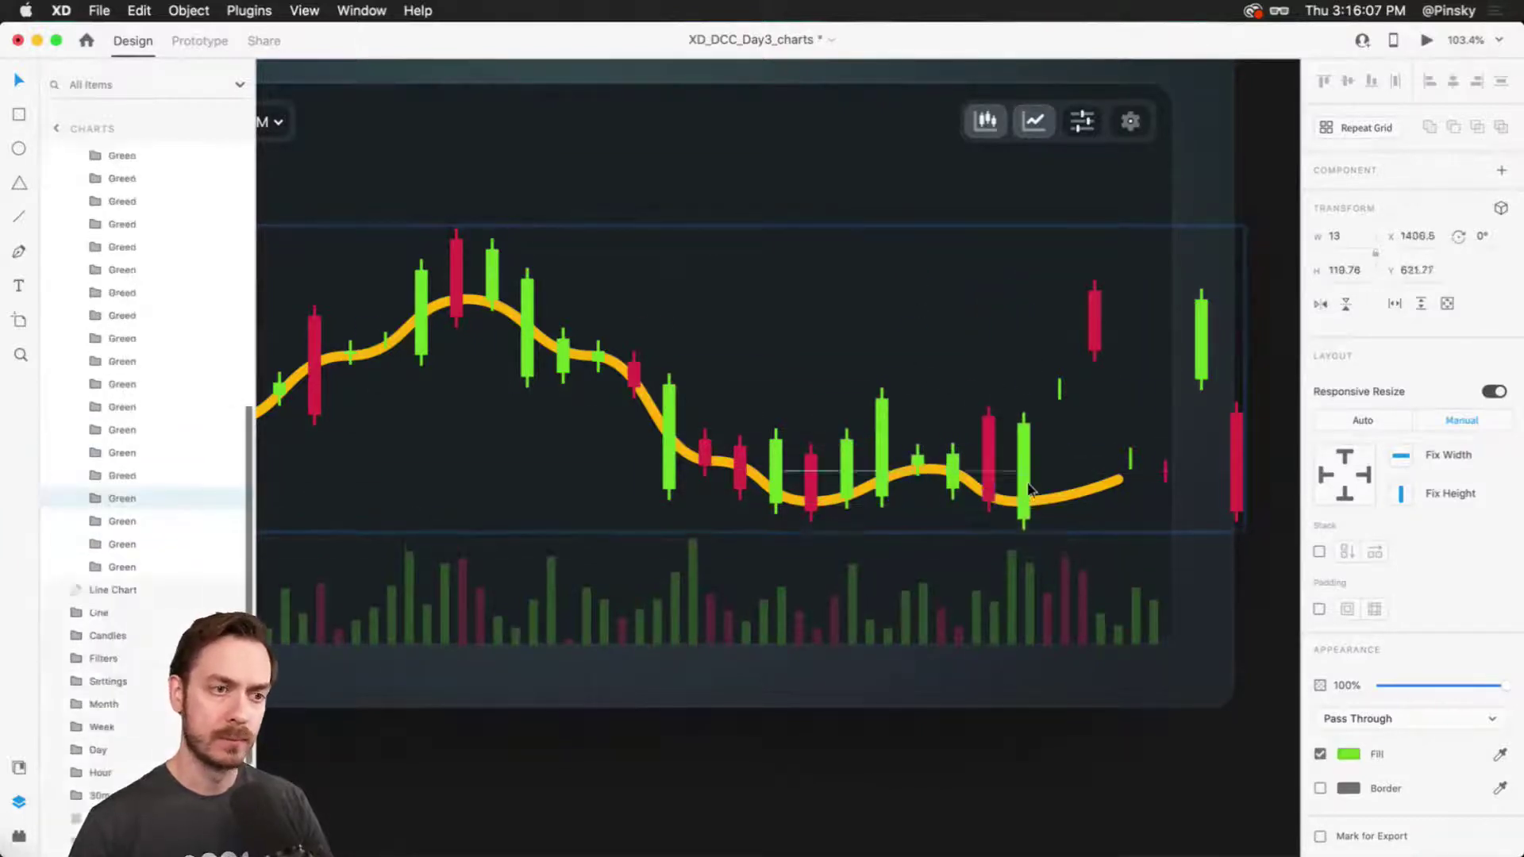
{"action": "left_click", "coordinate": [1059, 391]}
{"action": "left_click_drag", "start_coordinate": [1059, 391], "coordinate": [1059, 490]}
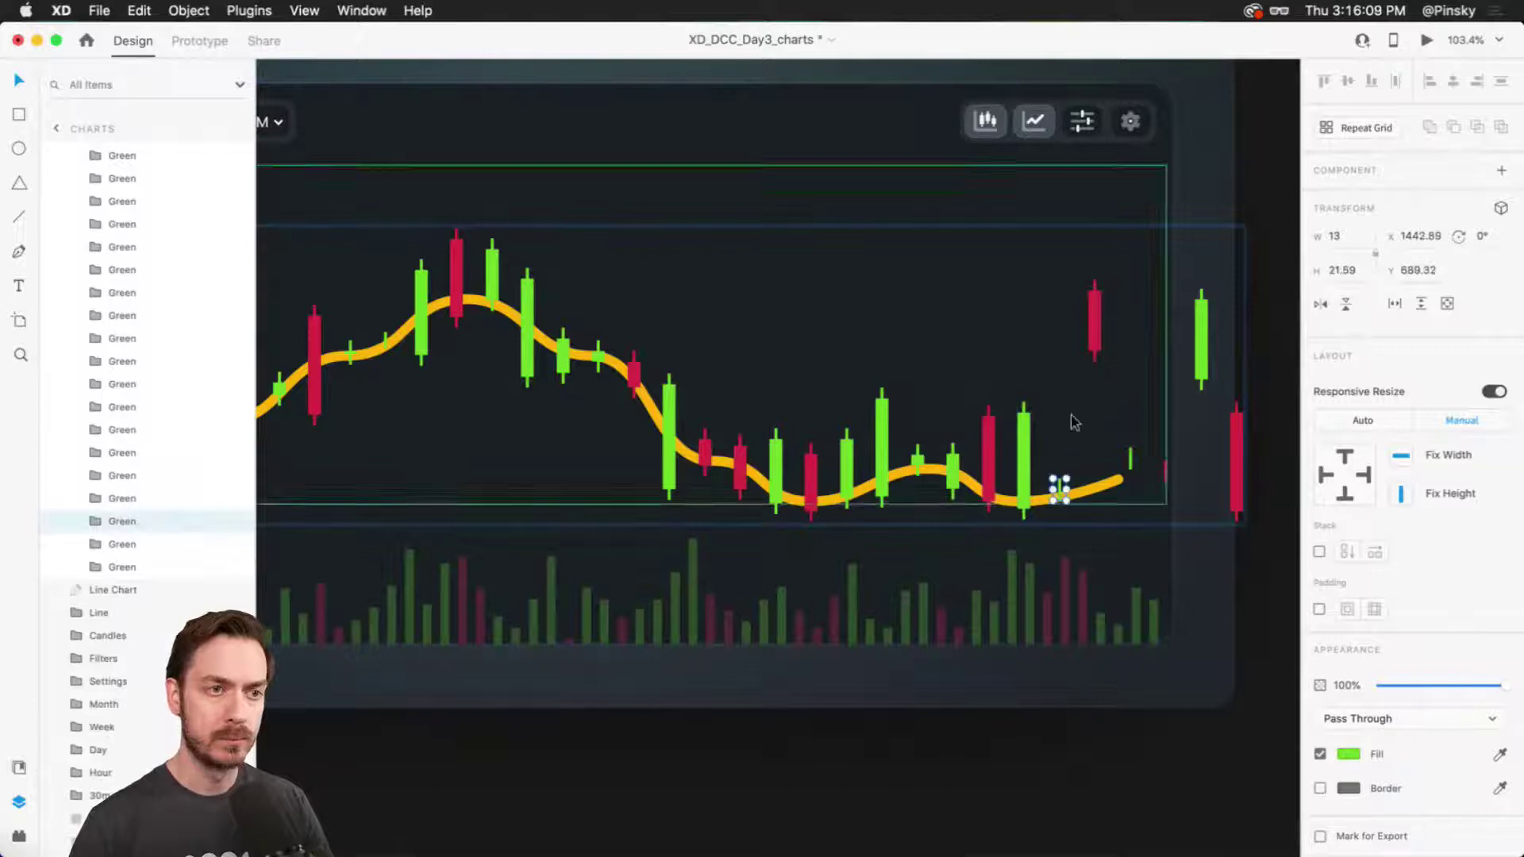
{"action": "left_click", "coordinate": [1095, 321]}
{"action": "left_click_drag", "start_coordinate": [1094, 321], "coordinate": [1095, 455]}
Delete the four candles that extend past the right end of the orange line.
{"action": "left_click", "coordinate": [1130, 457]}
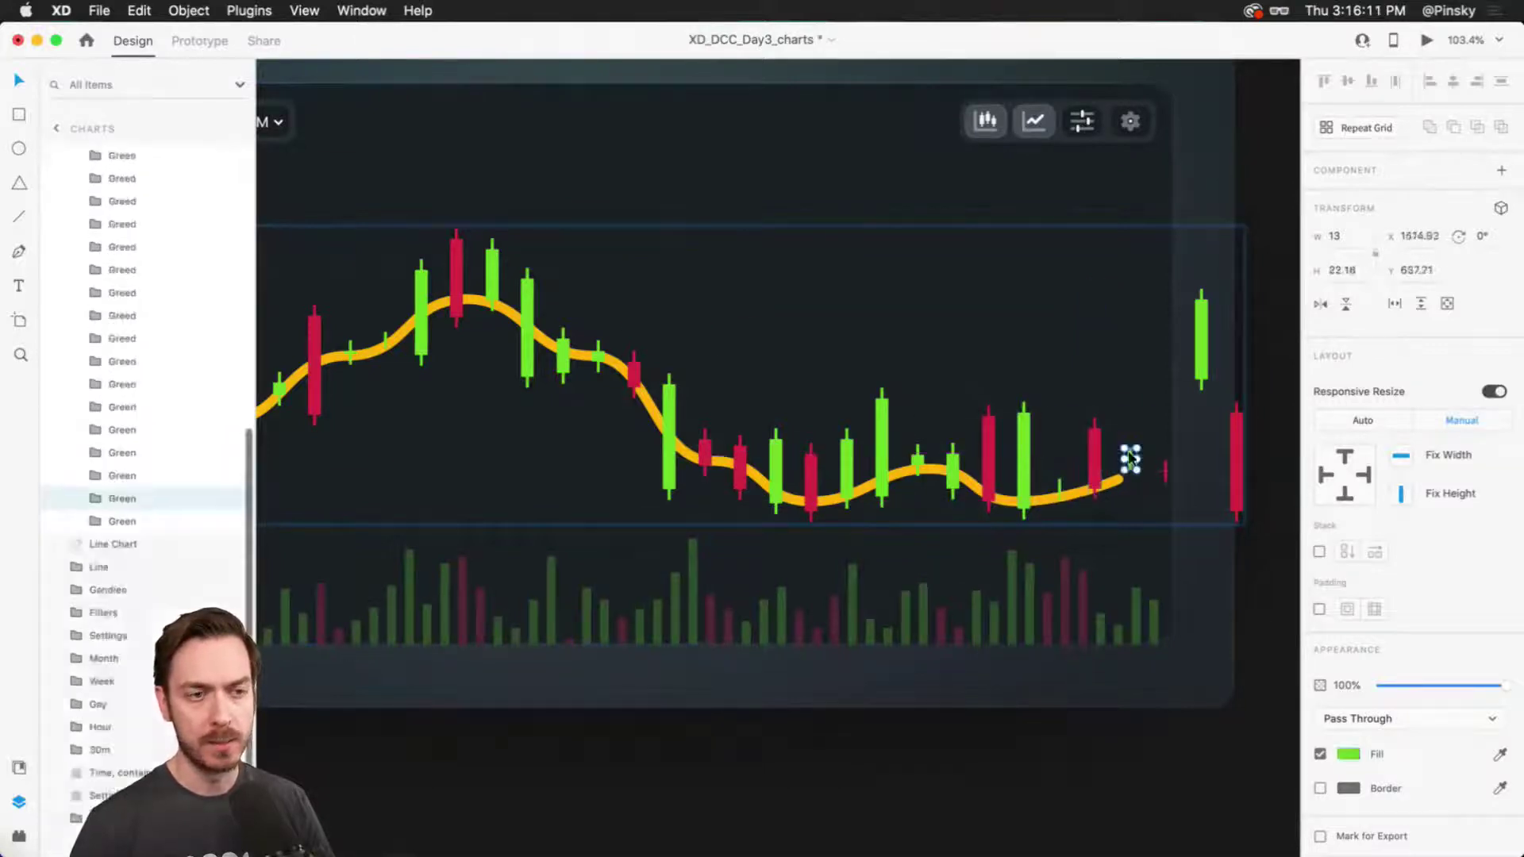
{"action": "left_click", "coordinate": [1165, 470], "text": "shift"}
{"action": "left_click", "coordinate": [1201, 341], "text": "shift"}
{"action": "left_click", "coordinate": [1232, 444], "text": "shift"}
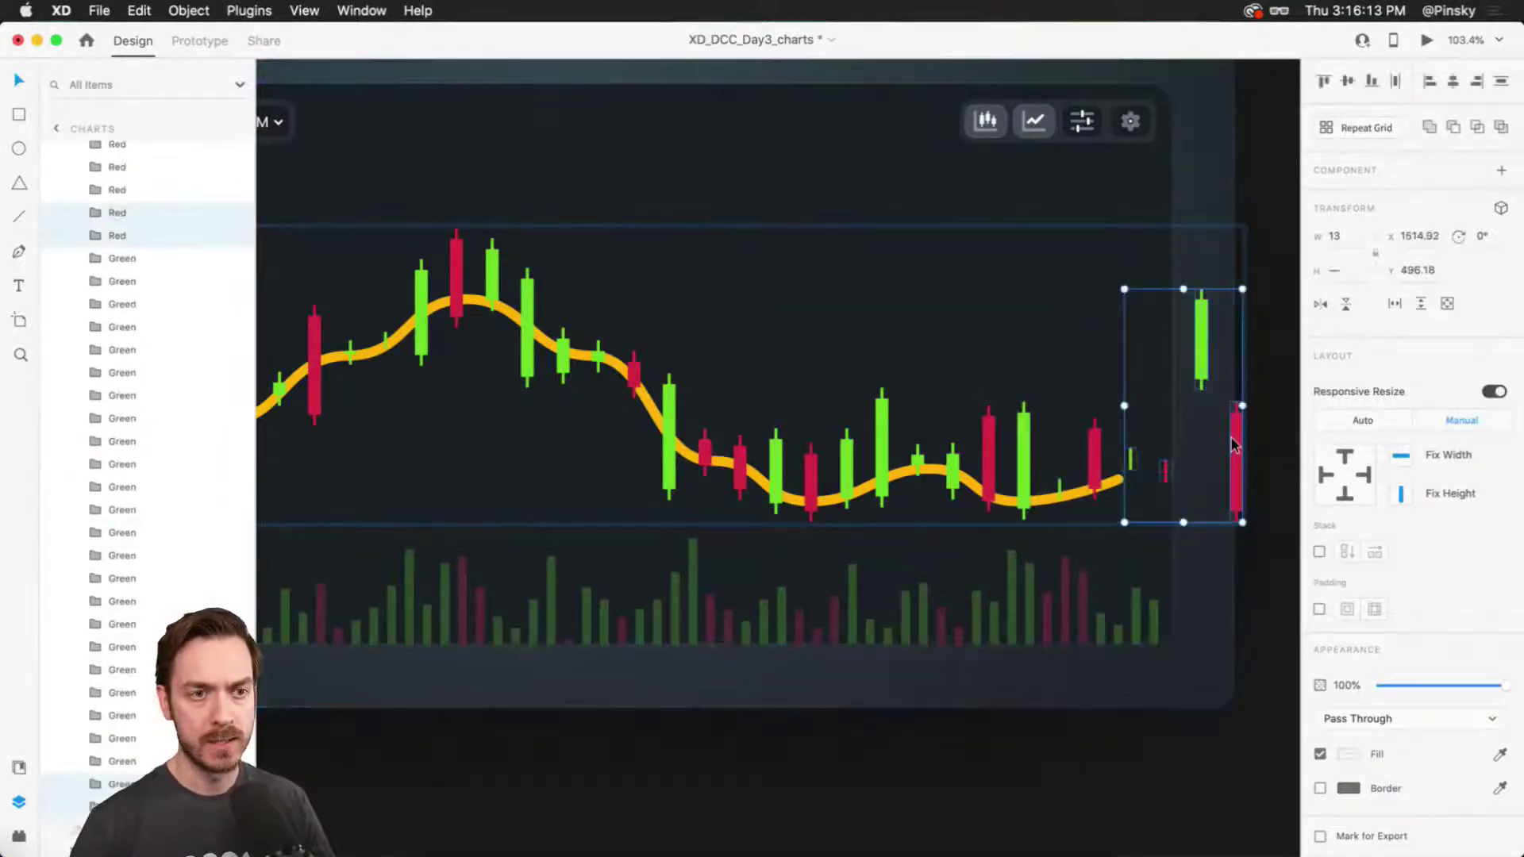
{"action": "key", "text": "Delete"}
Move the red candles at the line's leftmost peak and the green candle before them vertically onto the curve.
{"action": "scroll", "coordinate": [850, 374], "scroll_direction": "left", "scroll_amount": 10}
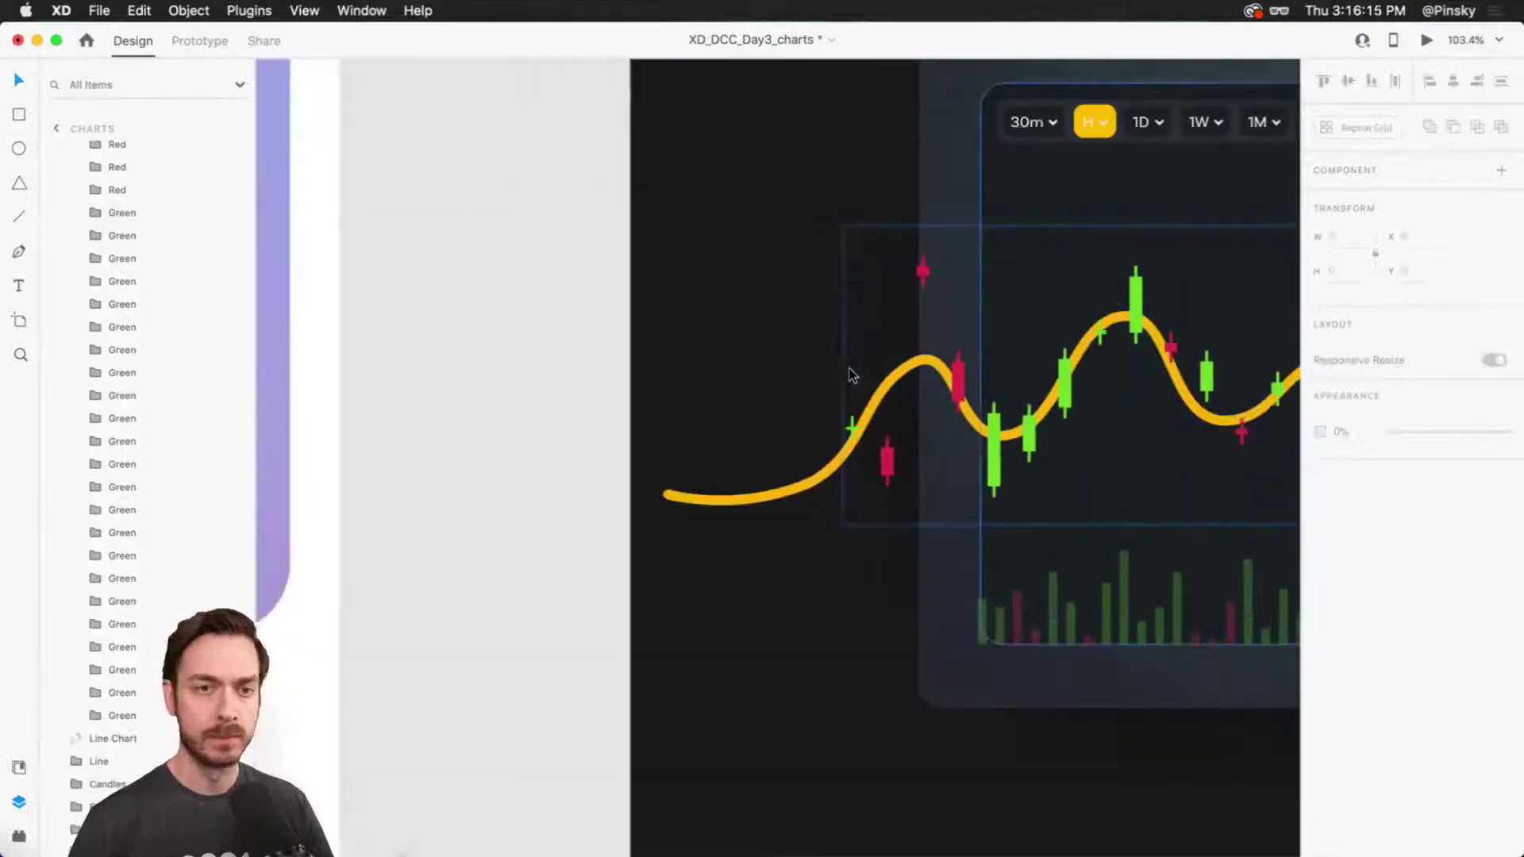
{"action": "scroll", "coordinate": [852, 374], "scroll_direction": "left", "scroll_amount": 3}
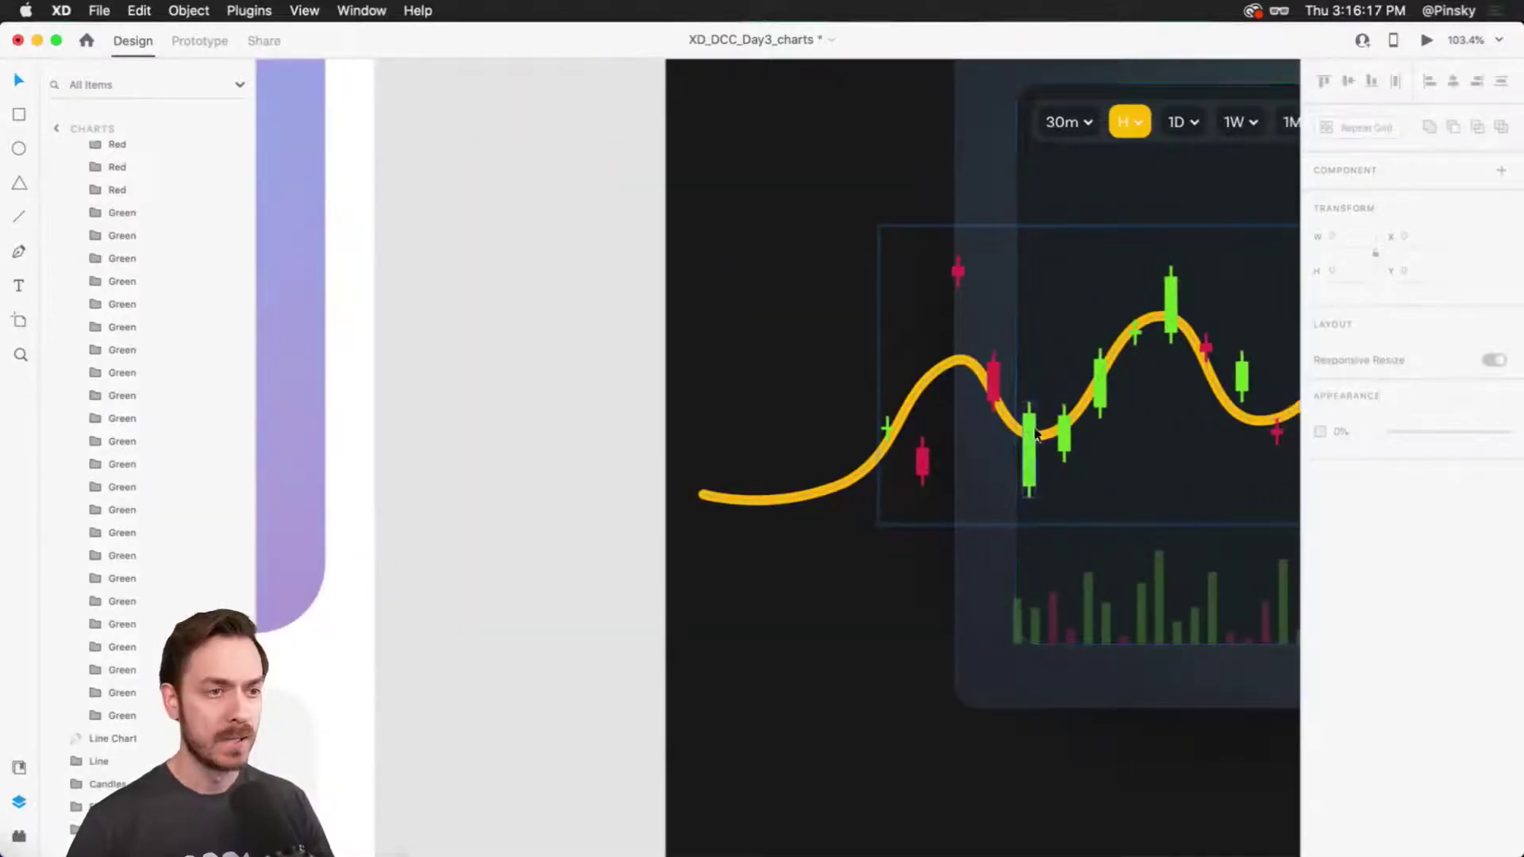
{"action": "left_click_drag", "start_coordinate": [959, 270], "coordinate": [964, 352]}
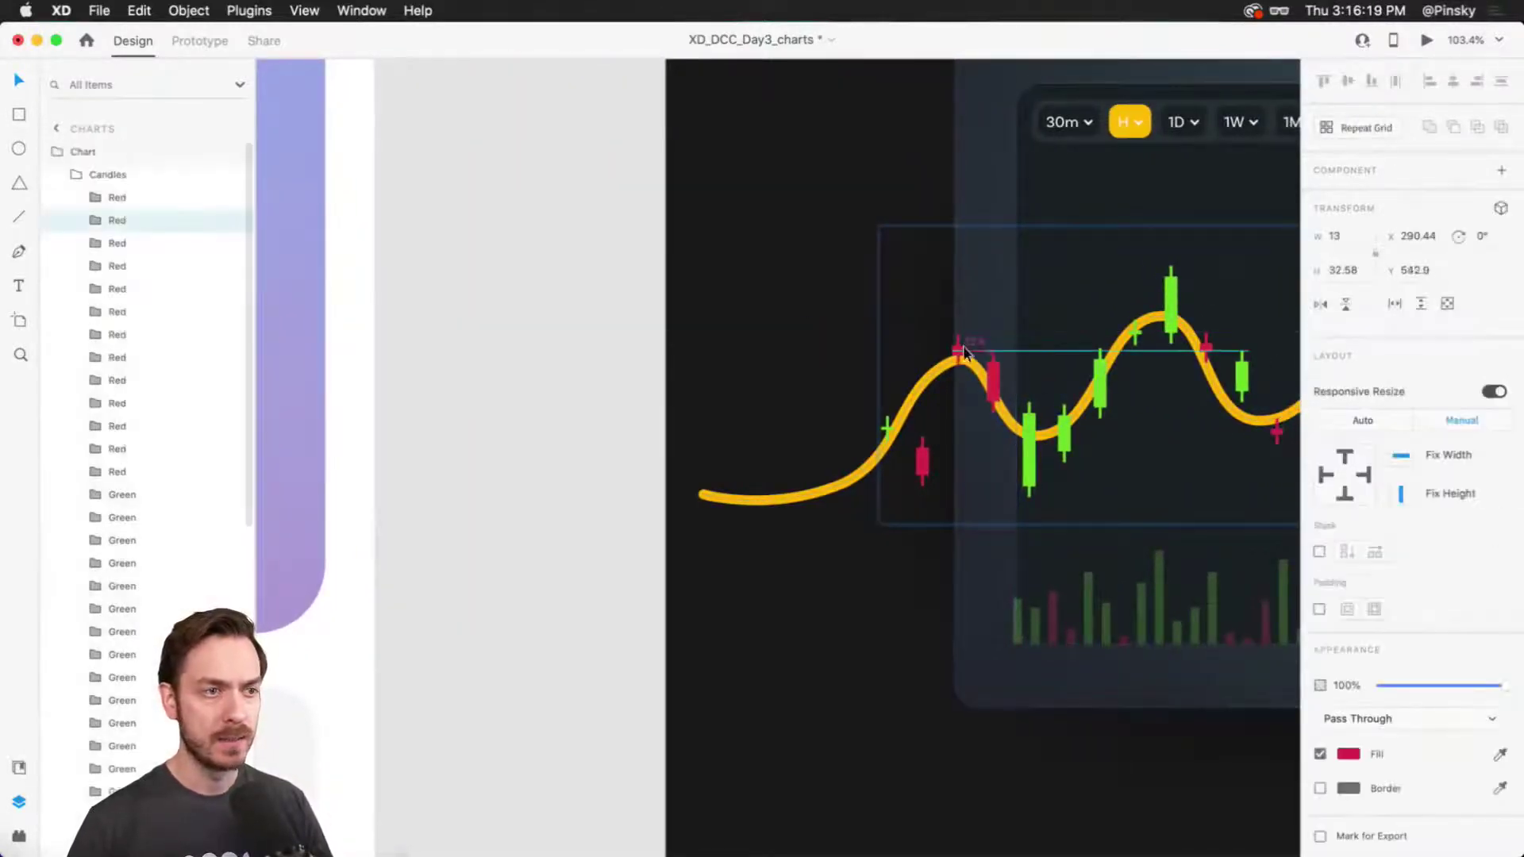
{"action": "left_click_drag", "start_coordinate": [922, 461], "coordinate": [921, 382]}
{"action": "left_click", "coordinate": [887, 433]}
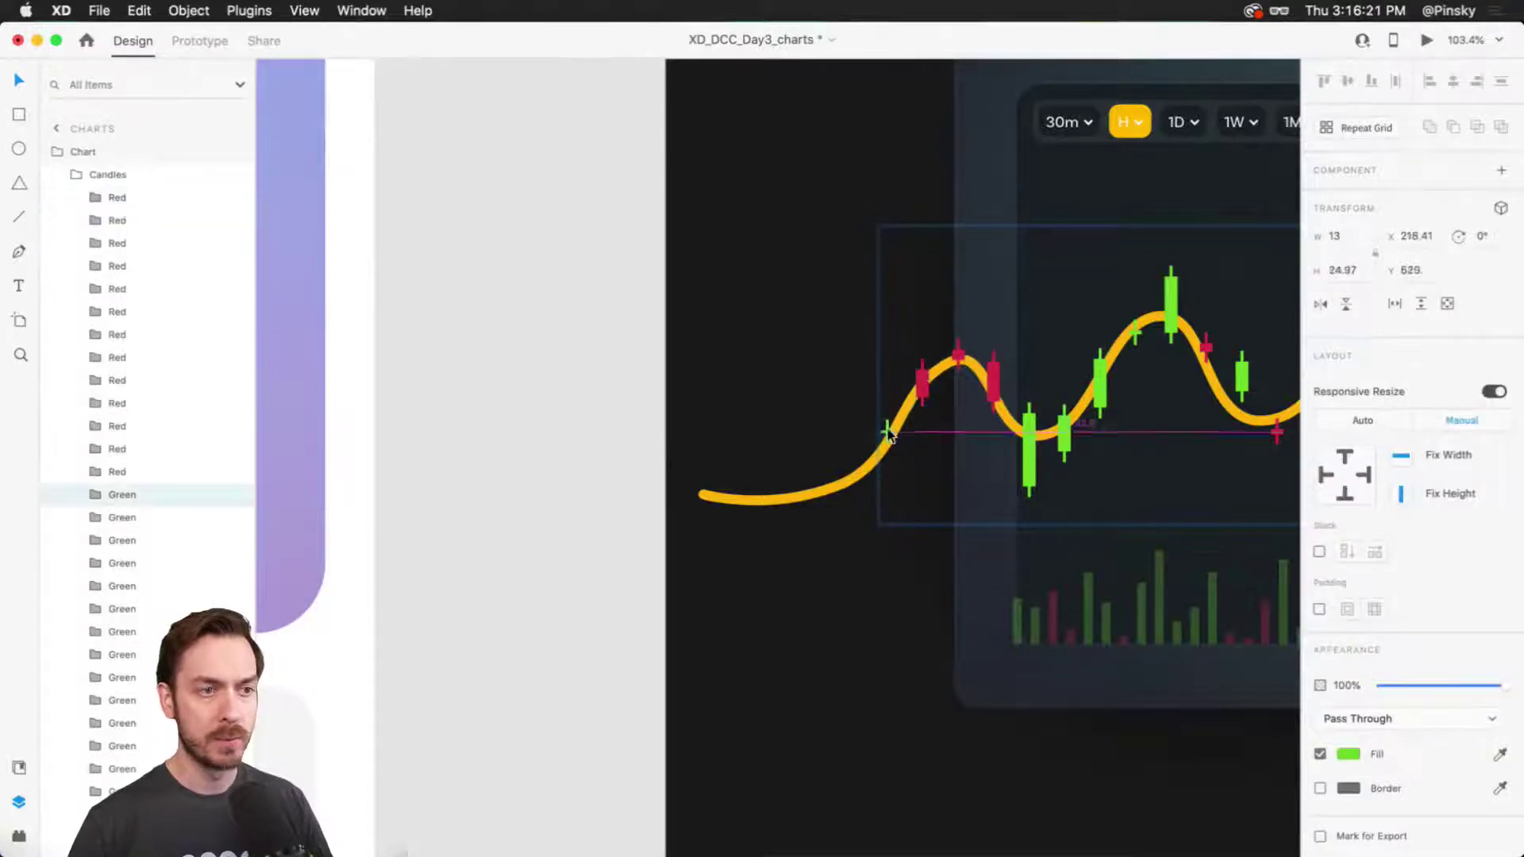
Copy two green and three red candles to the orange line's empty left end, evenly spaced along the curve.
{"action": "scroll", "coordinate": [887, 433], "scroll_direction": "right", "scroll_amount": 10}
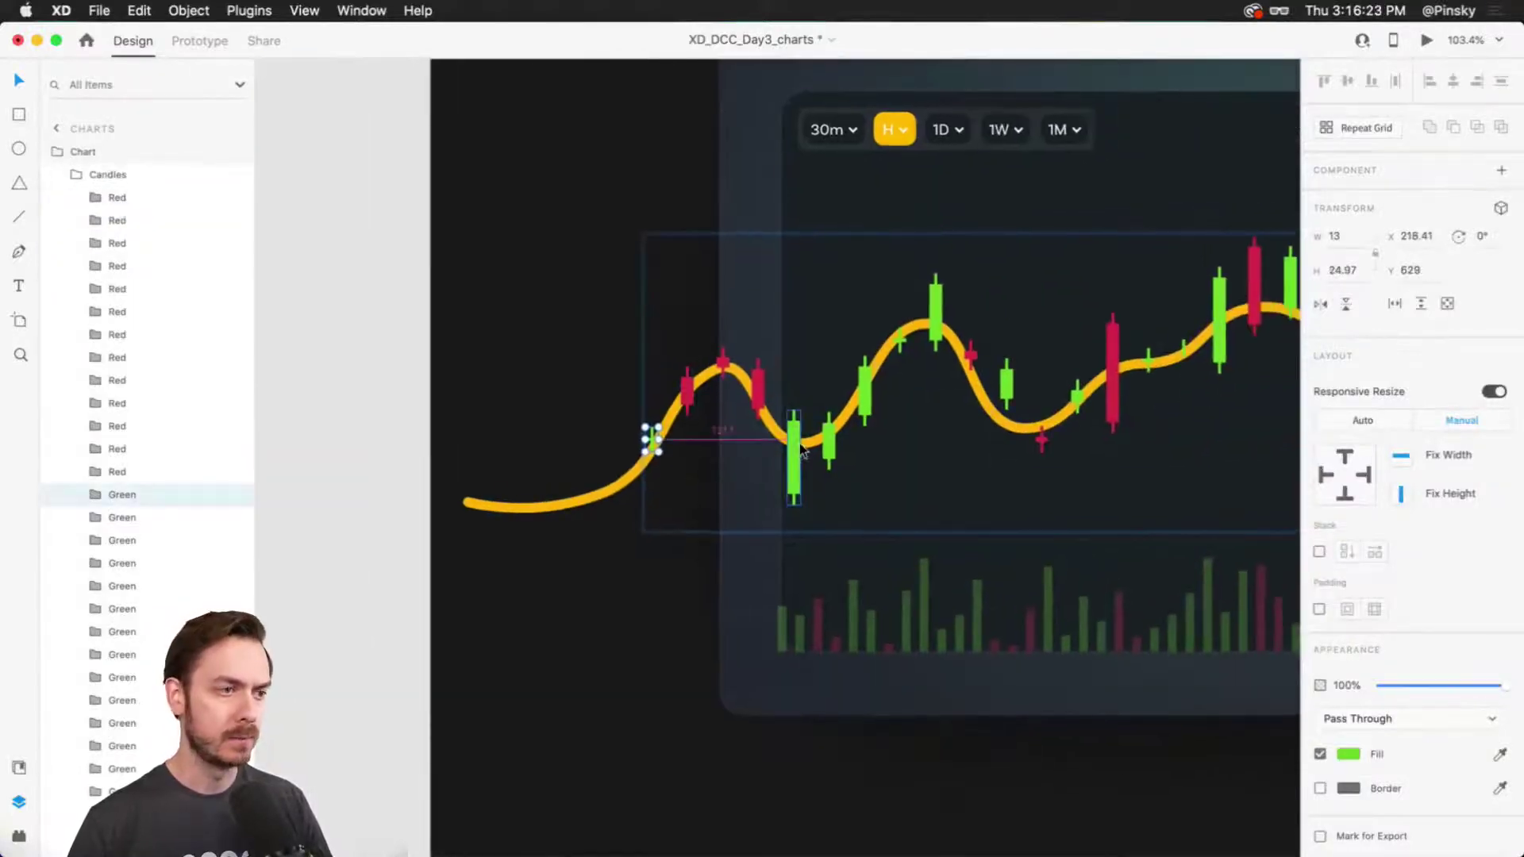
{"action": "left_click_drag", "start_coordinate": [800, 450], "coordinate": [622, 455]}
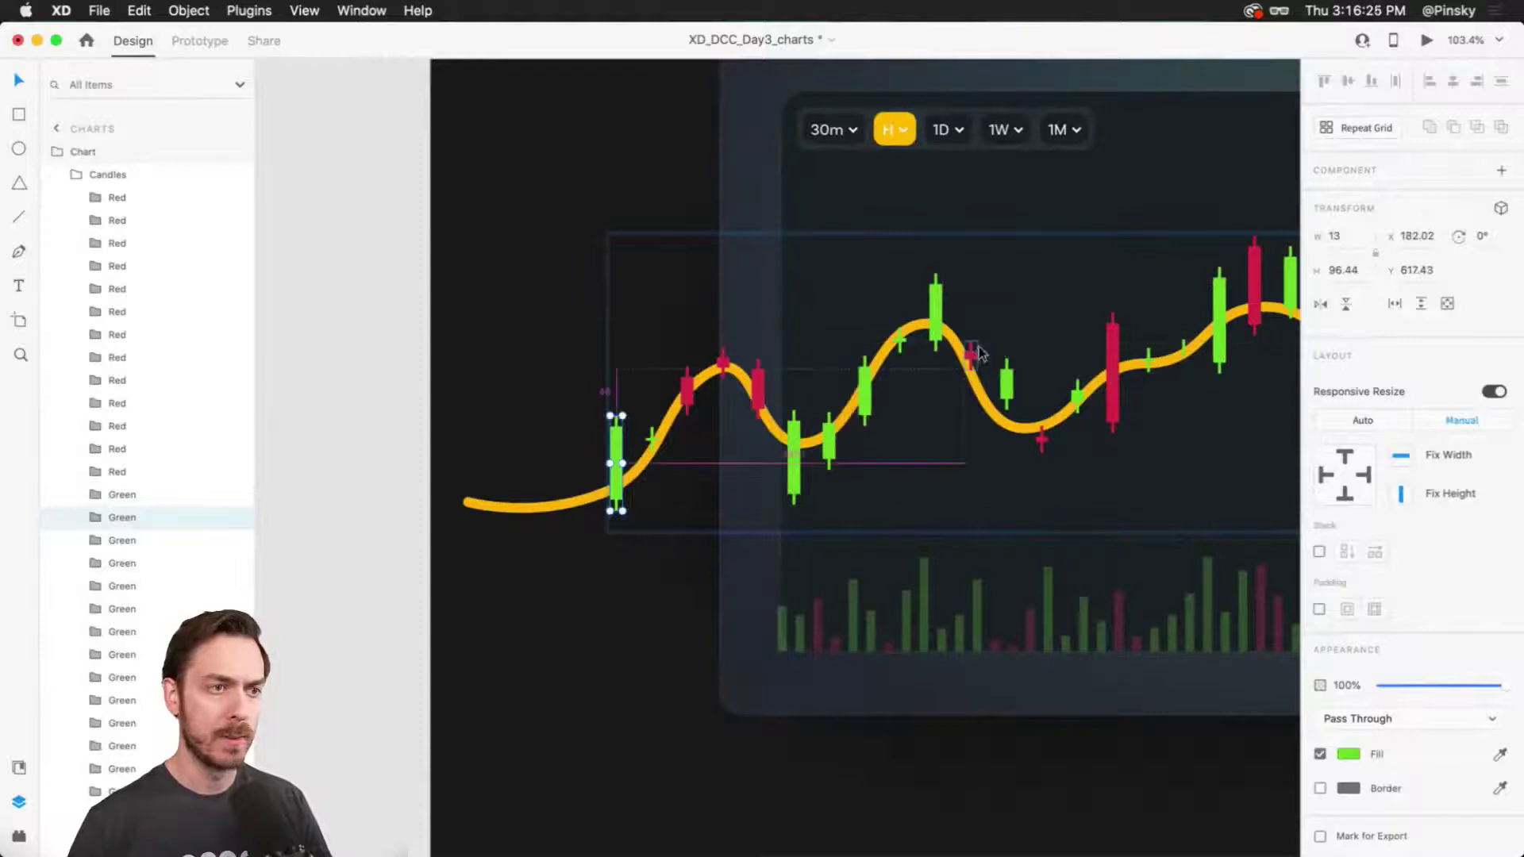
{"action": "left_click_drag", "start_coordinate": [972, 355], "coordinate": [582, 493]}
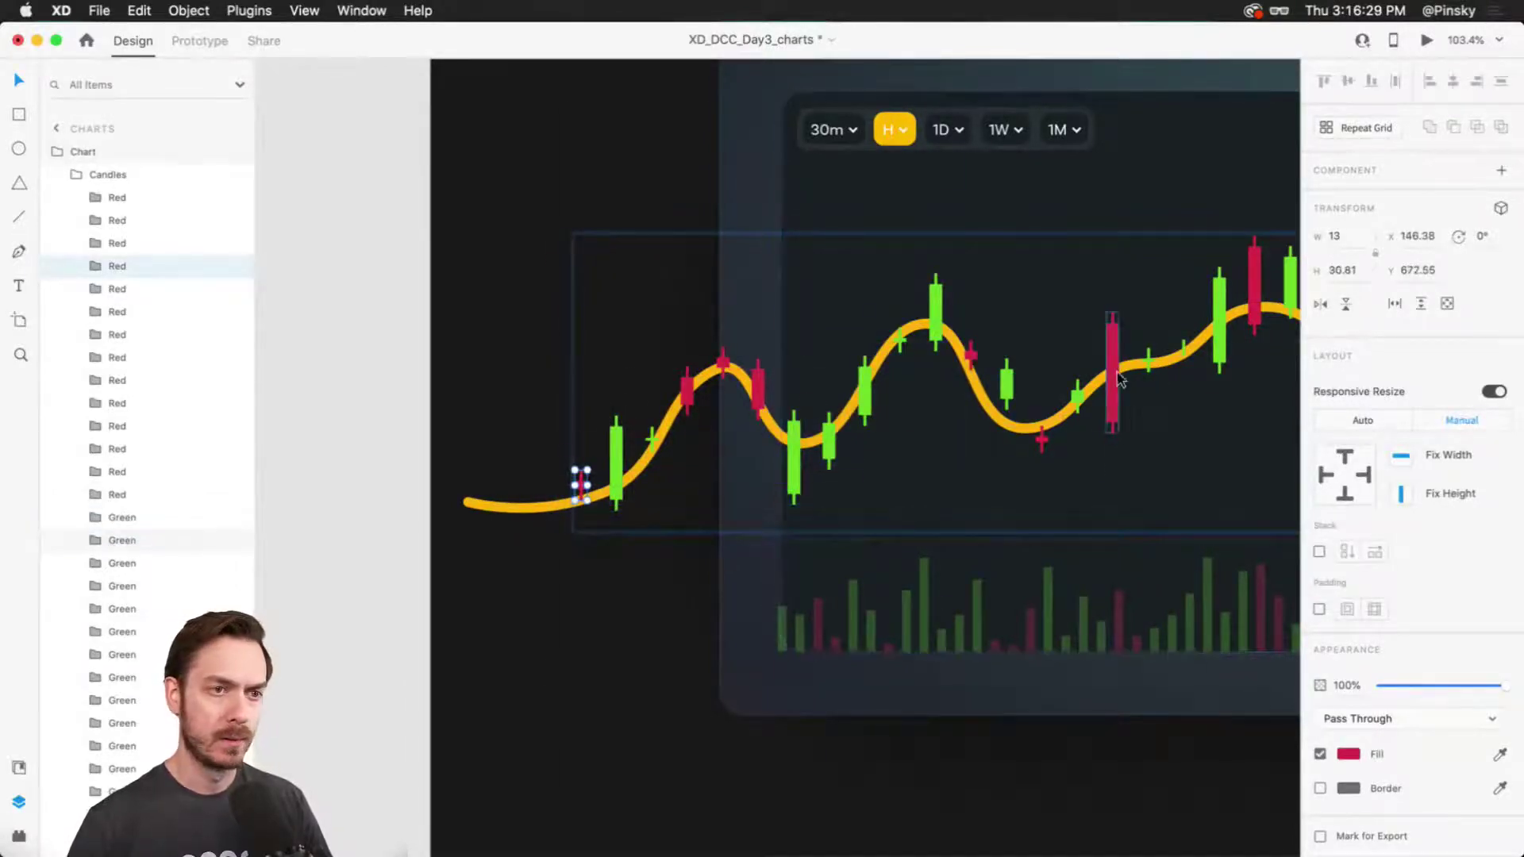
{"action": "left_click_drag", "start_coordinate": [1119, 379], "coordinate": [550, 490]}
{"action": "left_click_drag", "start_coordinate": [1255, 289], "coordinate": [509, 527]}
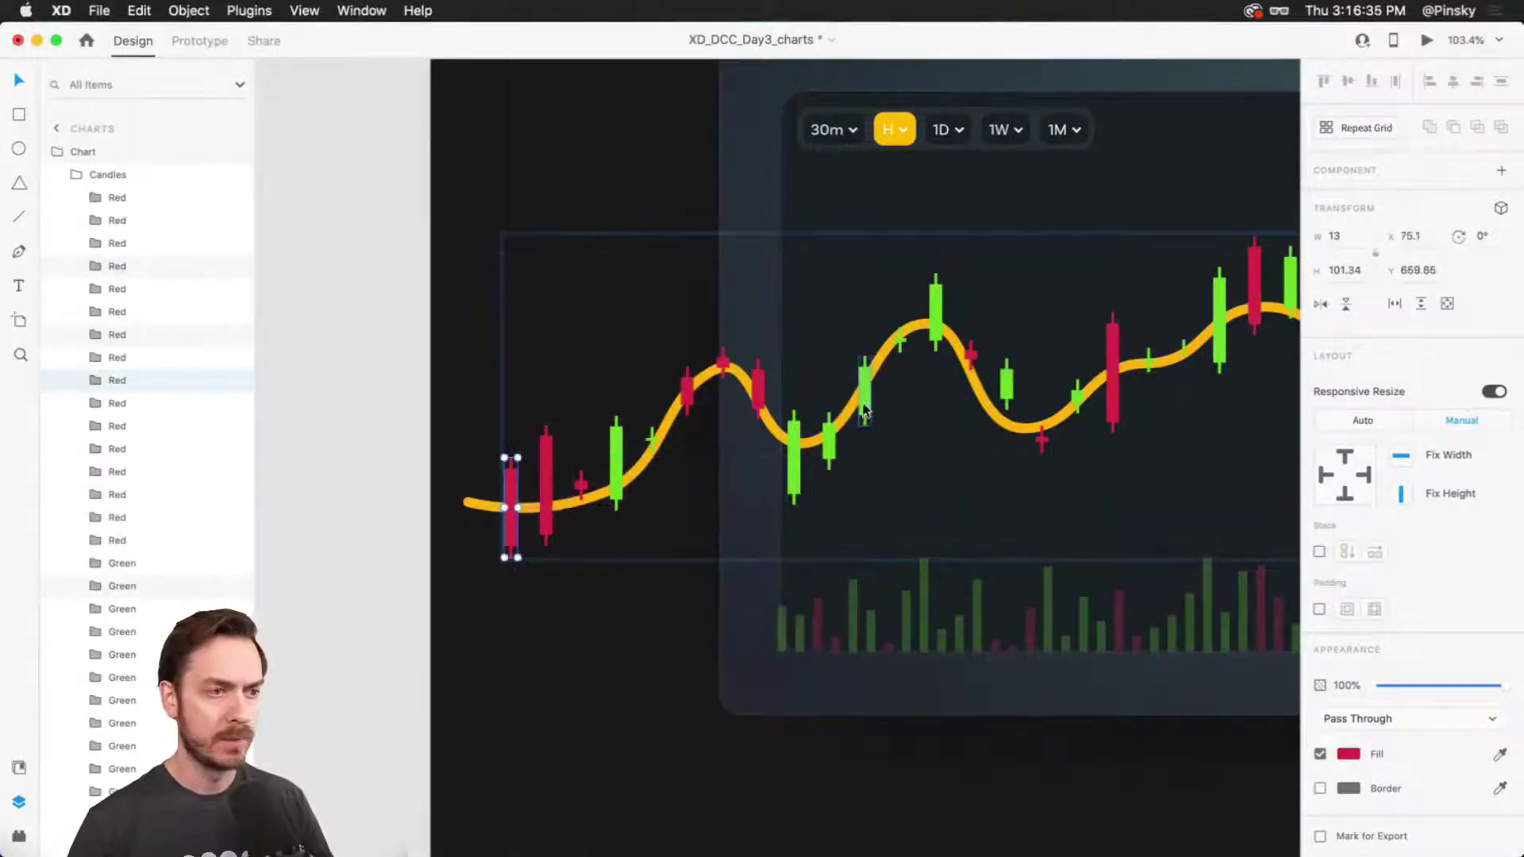
{"action": "left_click_drag", "start_coordinate": [864, 410], "coordinate": [475, 512]}
Turn the upper Candles group and the Line Chart path together into one horizontal scroll group.
{"action": "scroll", "coordinate": [752, 436], "scroll_direction": "down", "scroll_amount": 3}
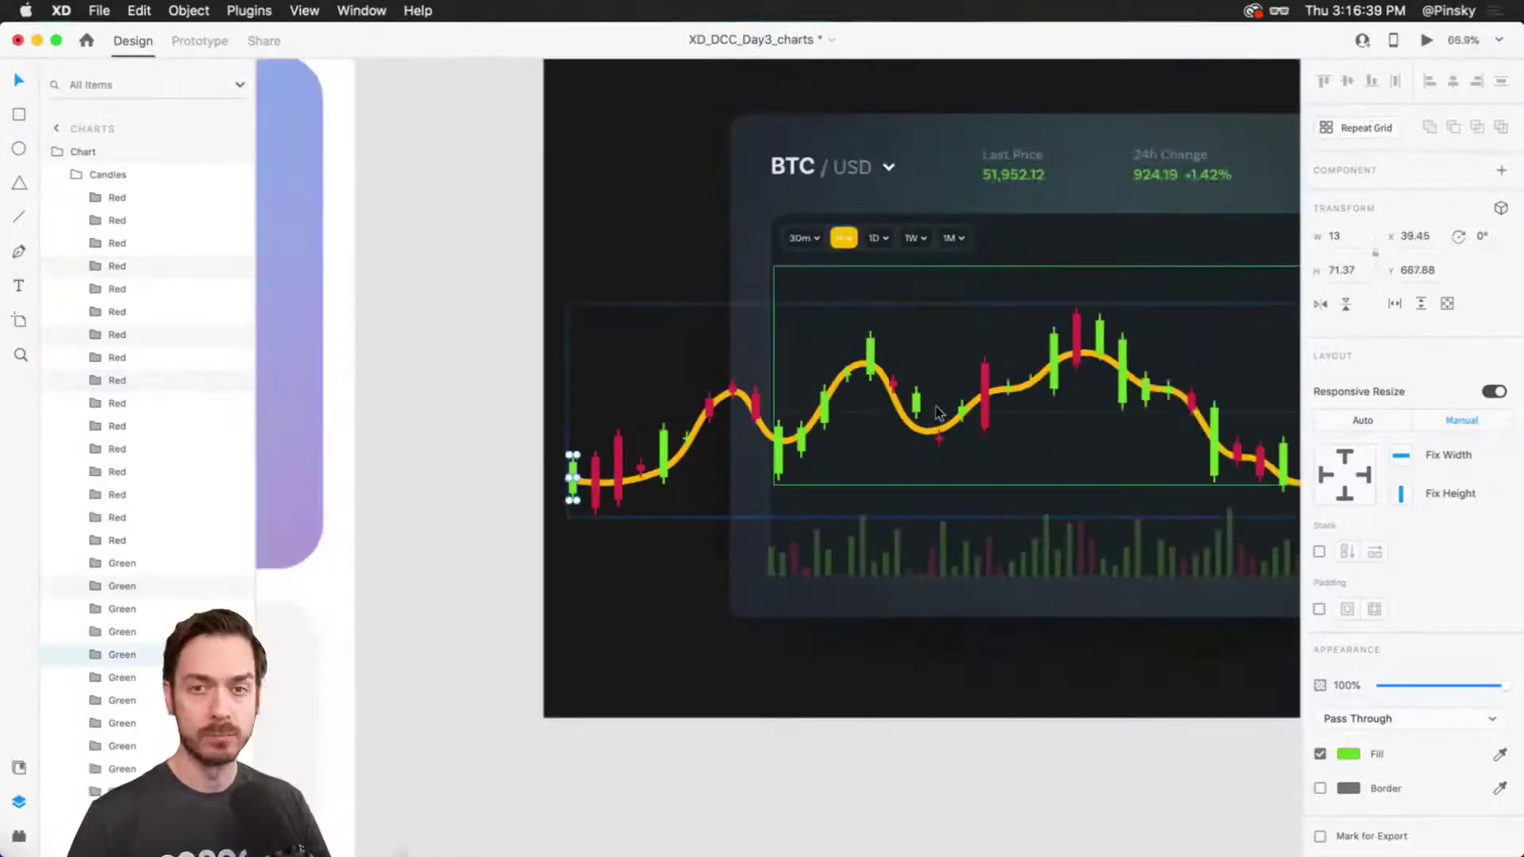
{"action": "left_click", "coordinate": [937, 412]}
{"action": "scroll", "coordinate": [938, 413], "scroll_direction": "right", "scroll_amount": 5}
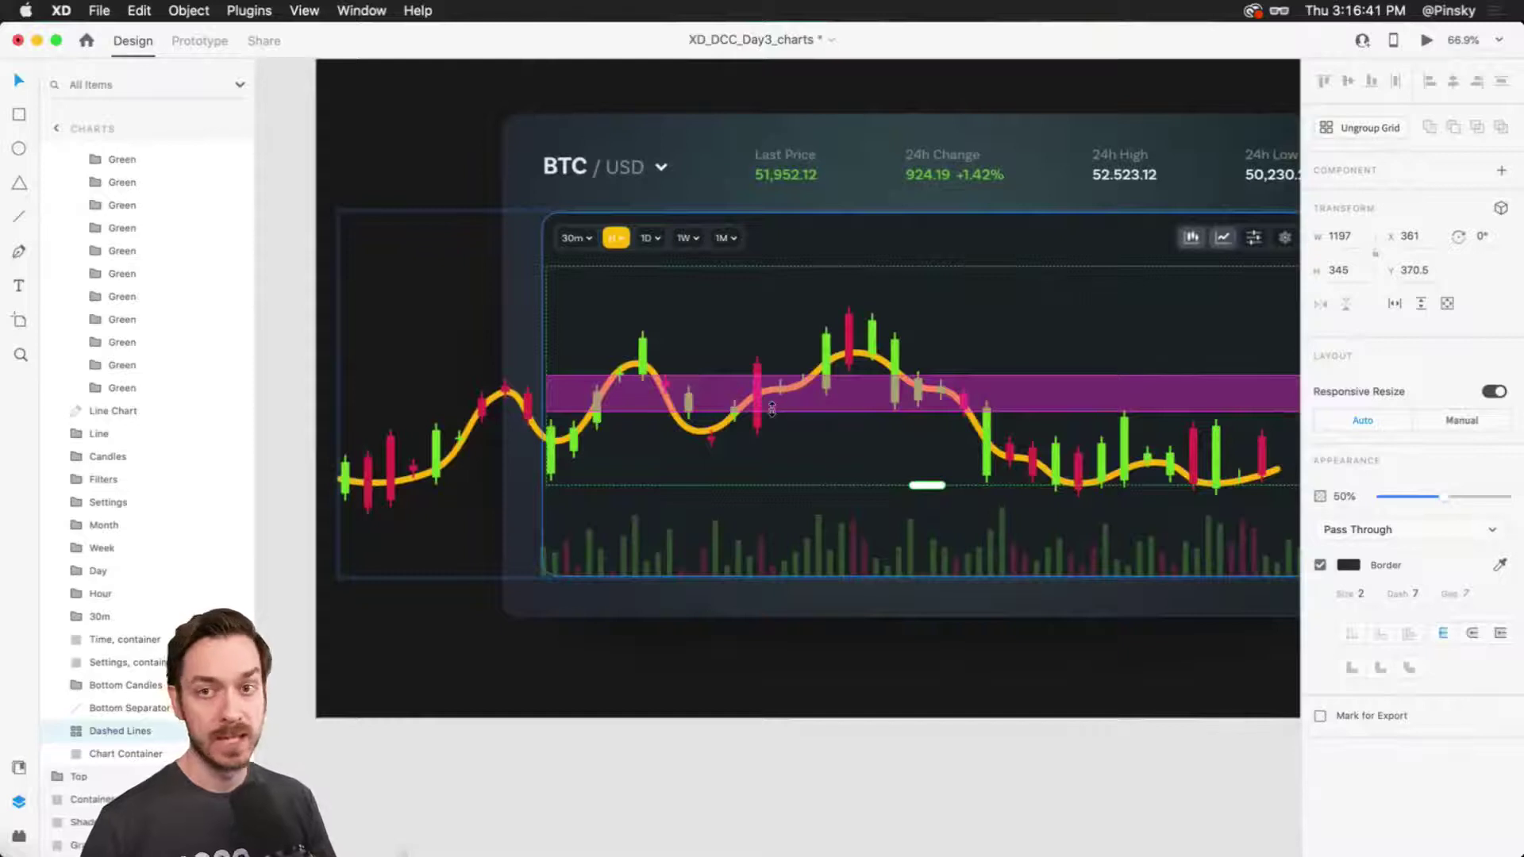
{"action": "scroll", "coordinate": [196, 298], "scroll_direction": "up", "scroll_amount": 10}
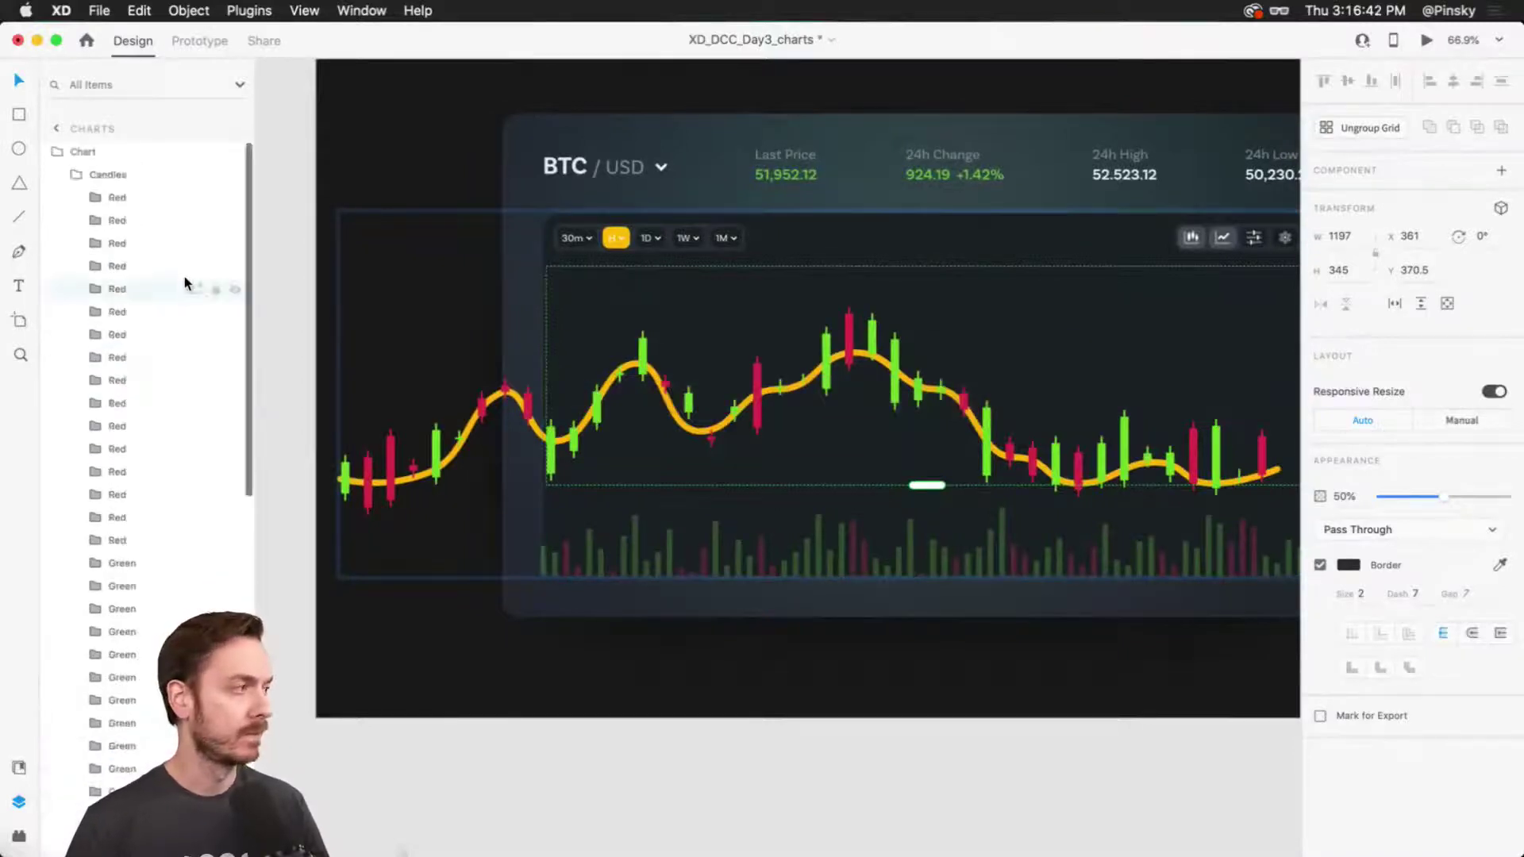
{"action": "left_click", "coordinate": [106, 176]}
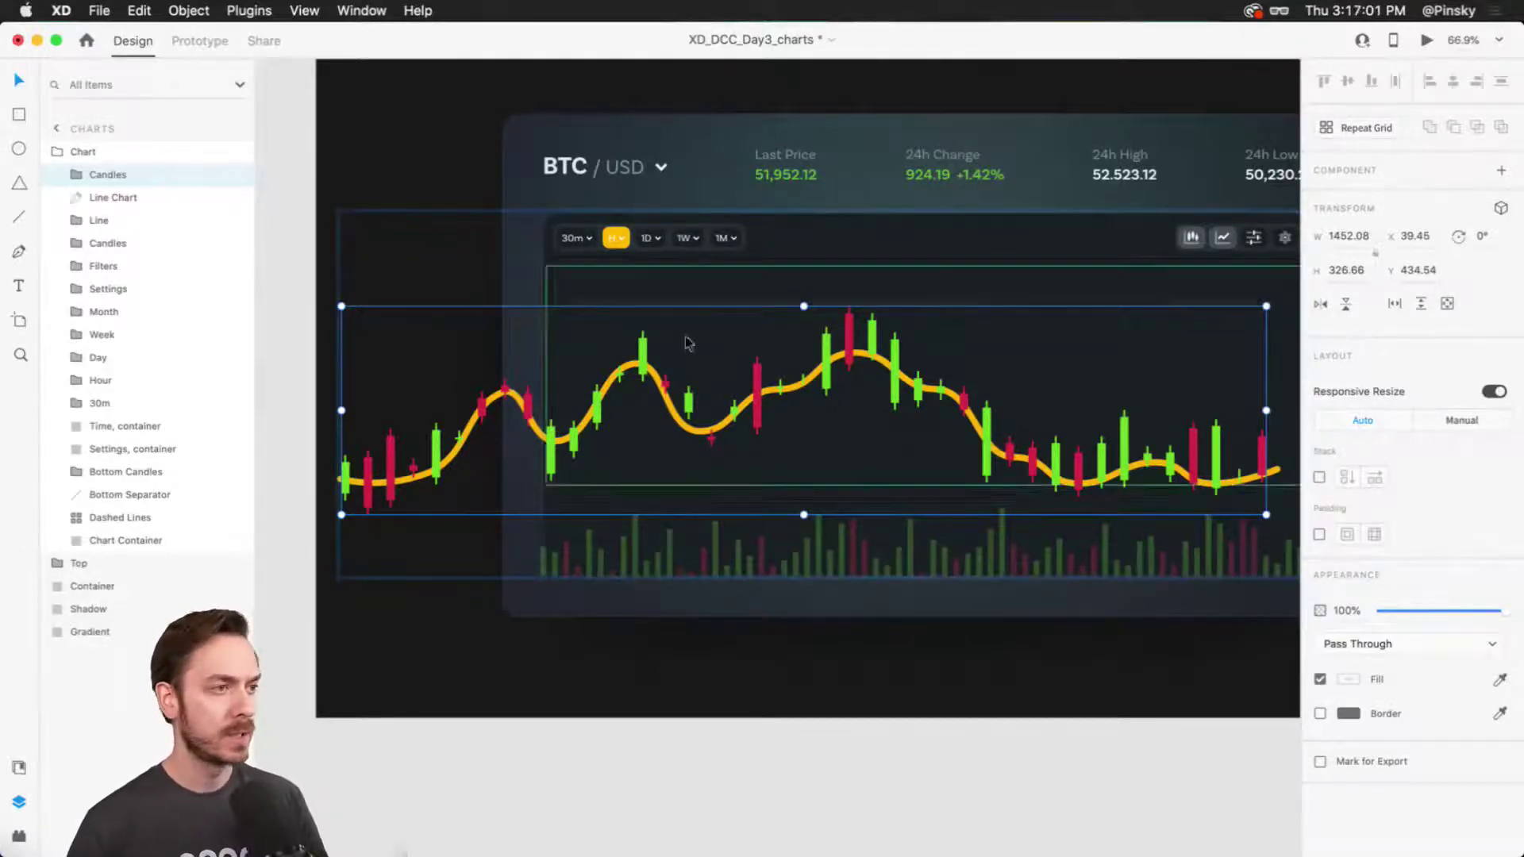
{"action": "scroll", "coordinate": [691, 340], "scroll_direction": "right", "scroll_amount": 3}
{"action": "scroll", "coordinate": [857, 347], "scroll_direction": "down", "scroll_amount": 2}
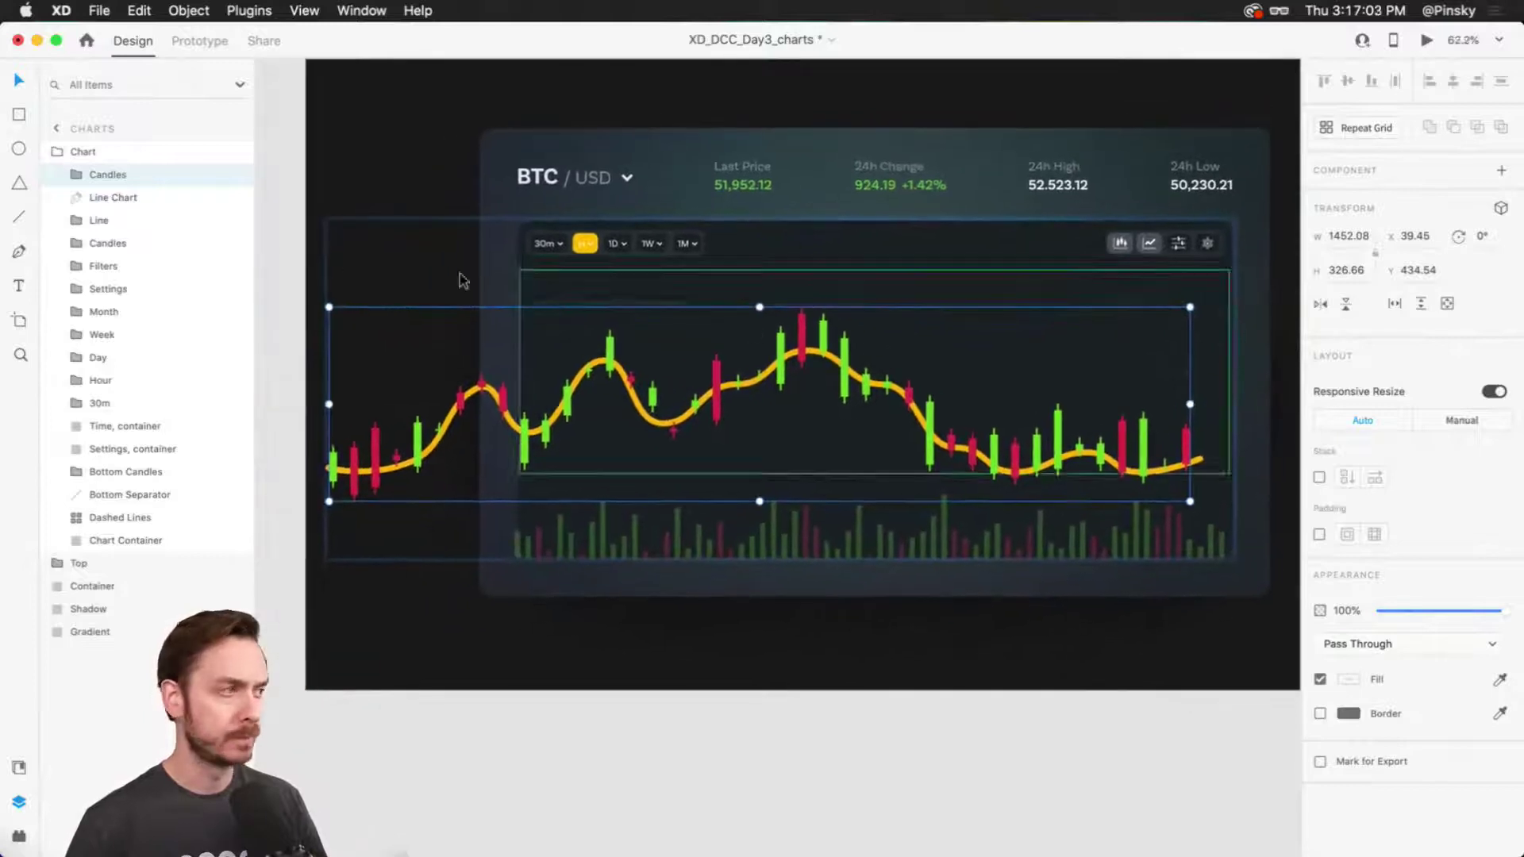
{"action": "left_click", "coordinate": [114, 198]}
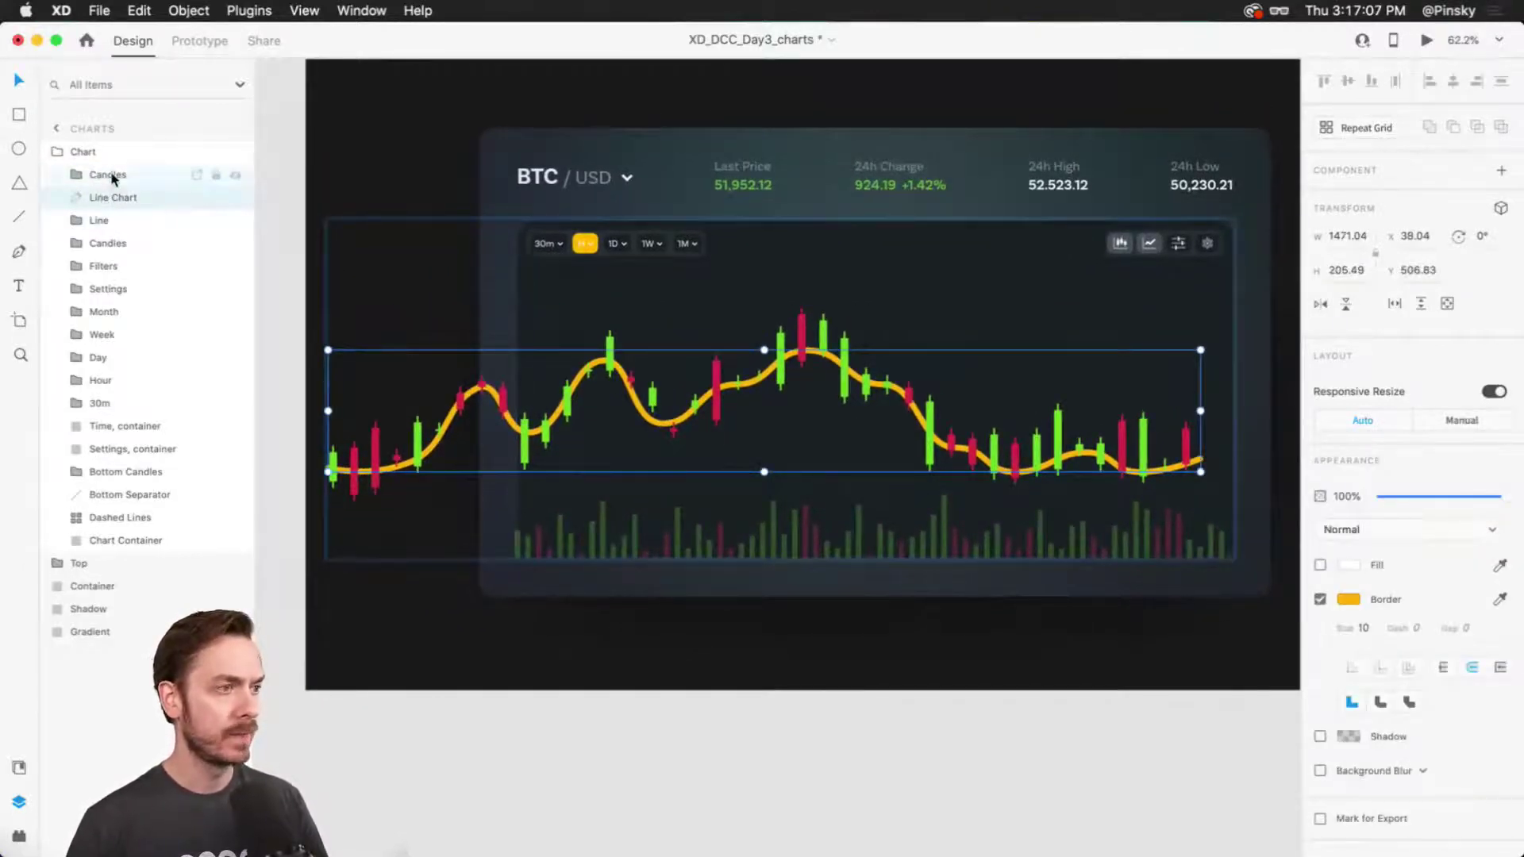
{"action": "left_click", "coordinate": [112, 176], "text": "shift"}
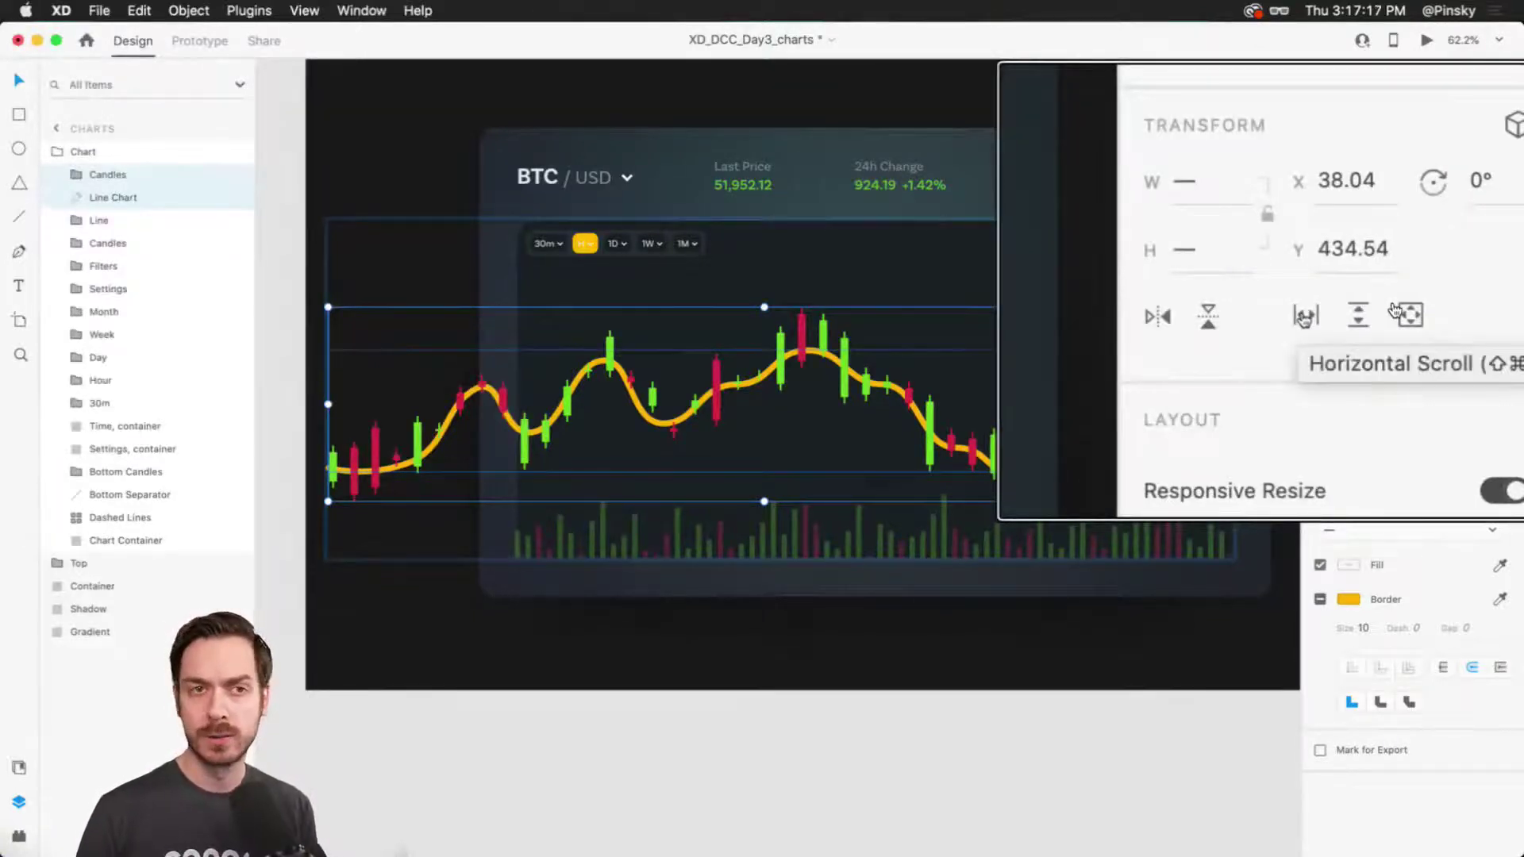
{"action": "left_click", "coordinate": [1304, 316]}
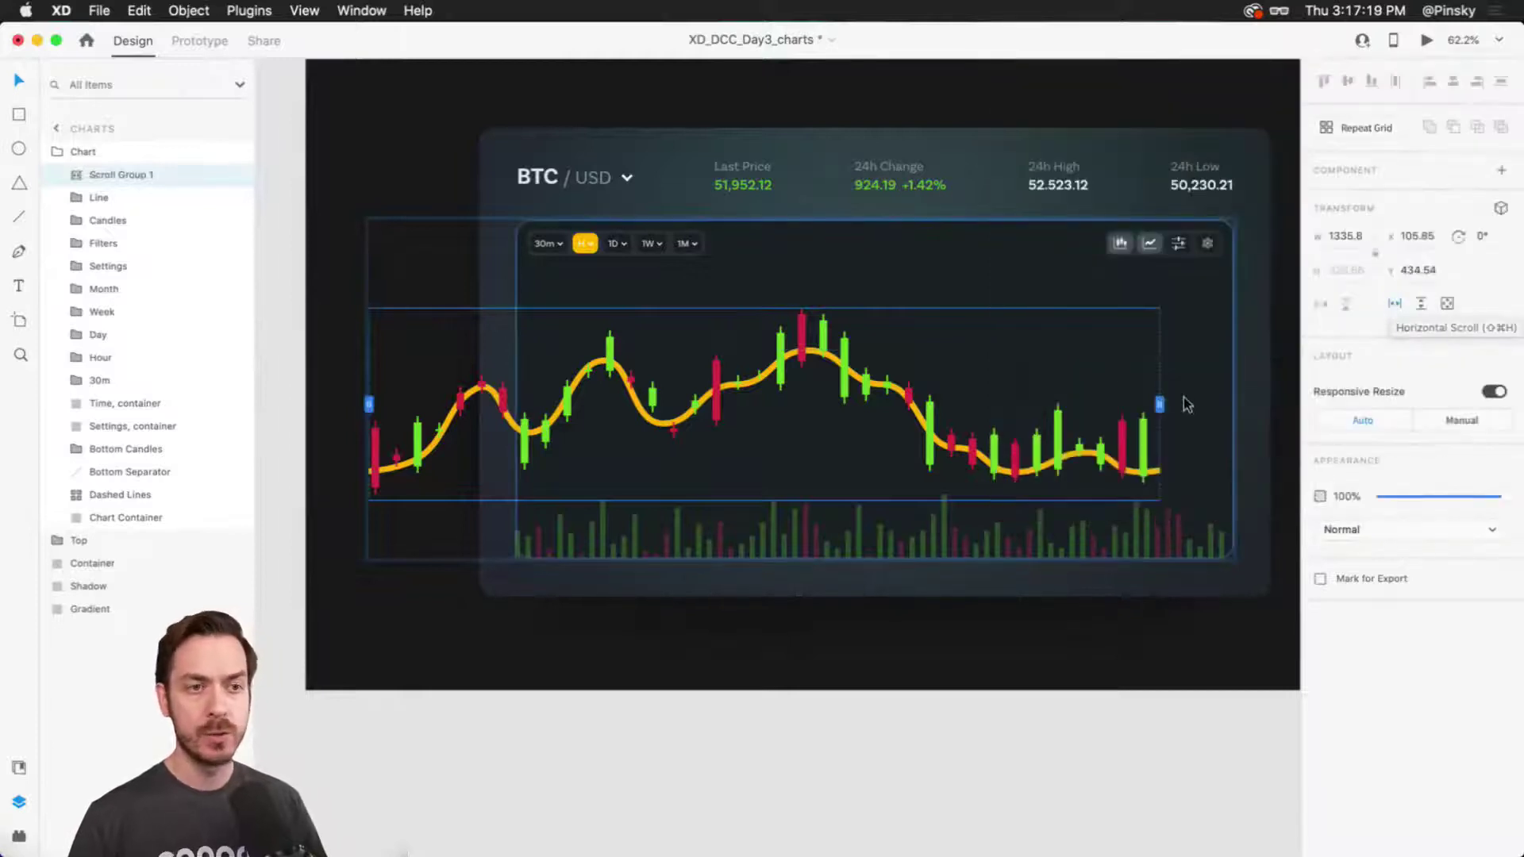
Fit the scroll group's viewport to the chart container, about 1208 wide starting at about X 357.
{"action": "scroll", "coordinate": [1188, 402], "scroll_direction": "up", "scroll_amount": 5}
{"action": "scroll", "coordinate": [1151, 428], "scroll_direction": "down", "scroll_amount": 10}
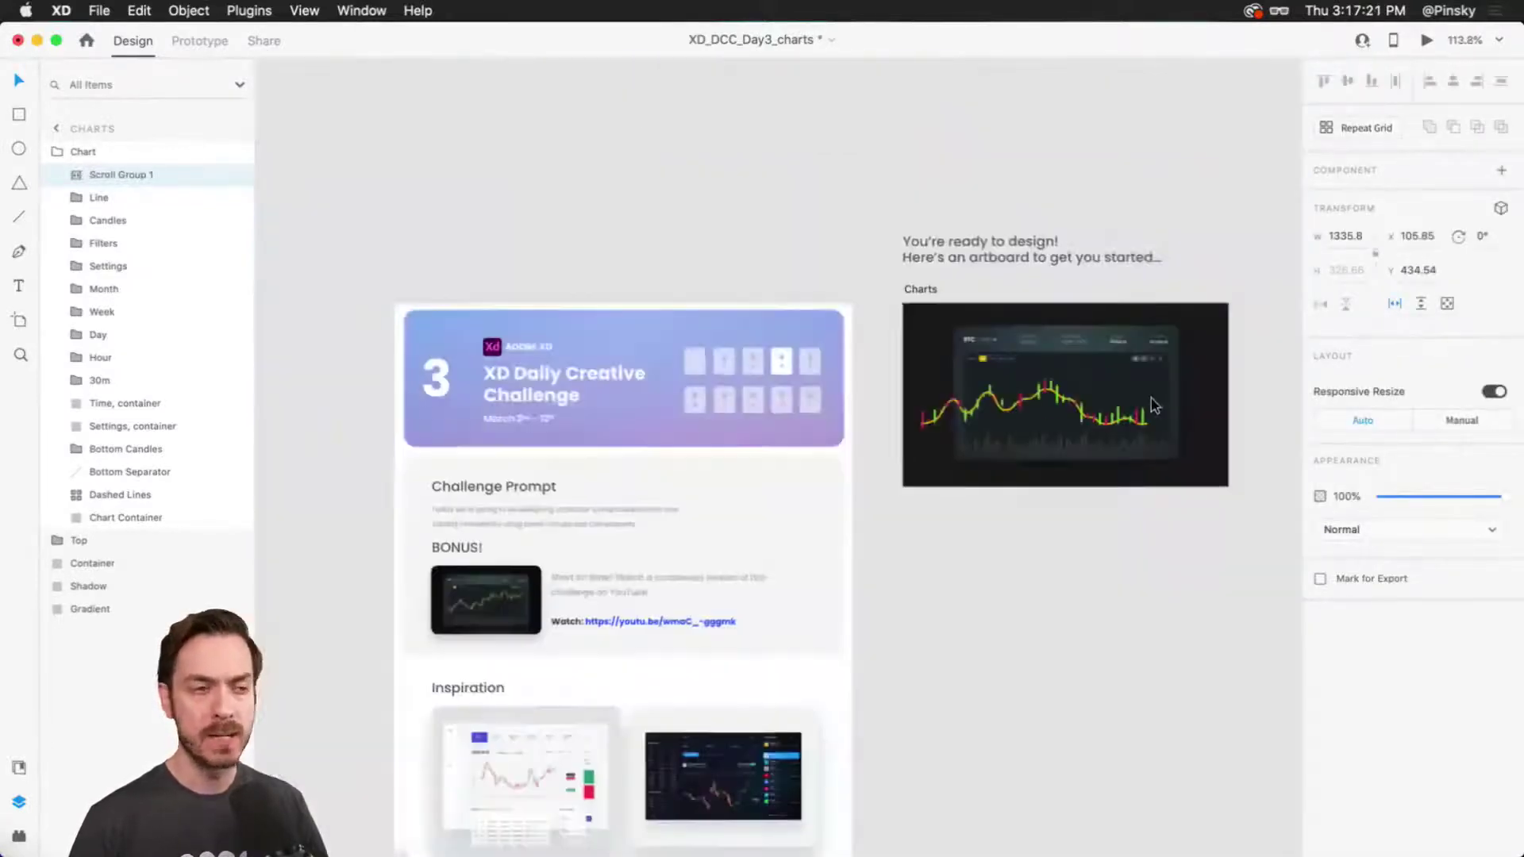
{"action": "scroll", "coordinate": [912, 401], "scroll_direction": "up", "scroll_amount": 4}
{"action": "scroll", "coordinate": [911, 401], "scroll_direction": "up", "scroll_amount": 4}
{"action": "scroll", "coordinate": [847, 392], "scroll_direction": "down", "scroll_amount": 6}
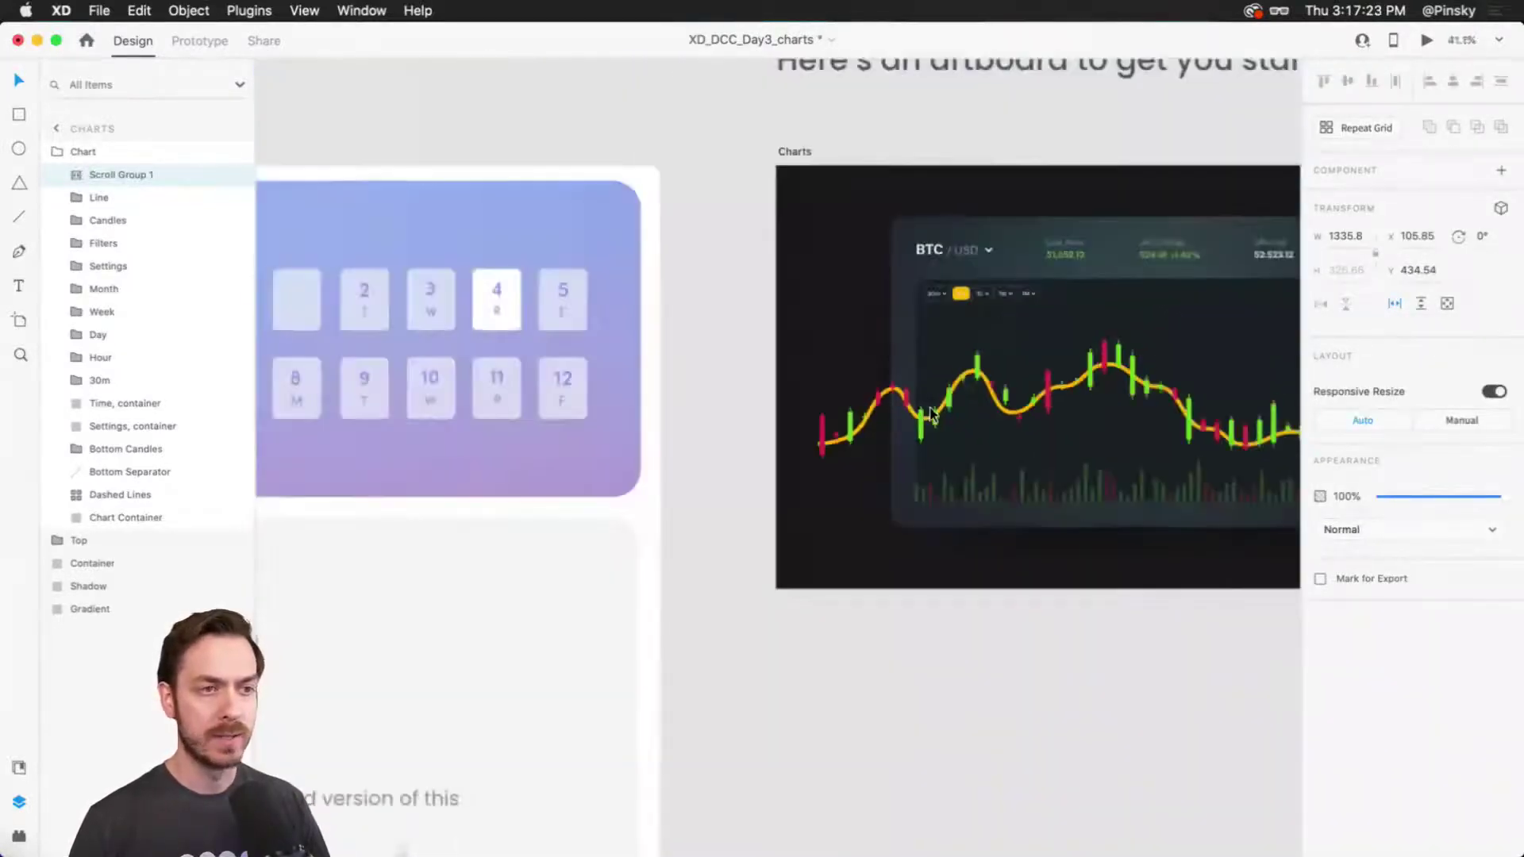
{"action": "scroll", "coordinate": [793, 343], "scroll_direction": "up", "scroll_amount": 2}
{"action": "scroll", "coordinate": [794, 343], "scroll_direction": "up", "scroll_amount": 2}
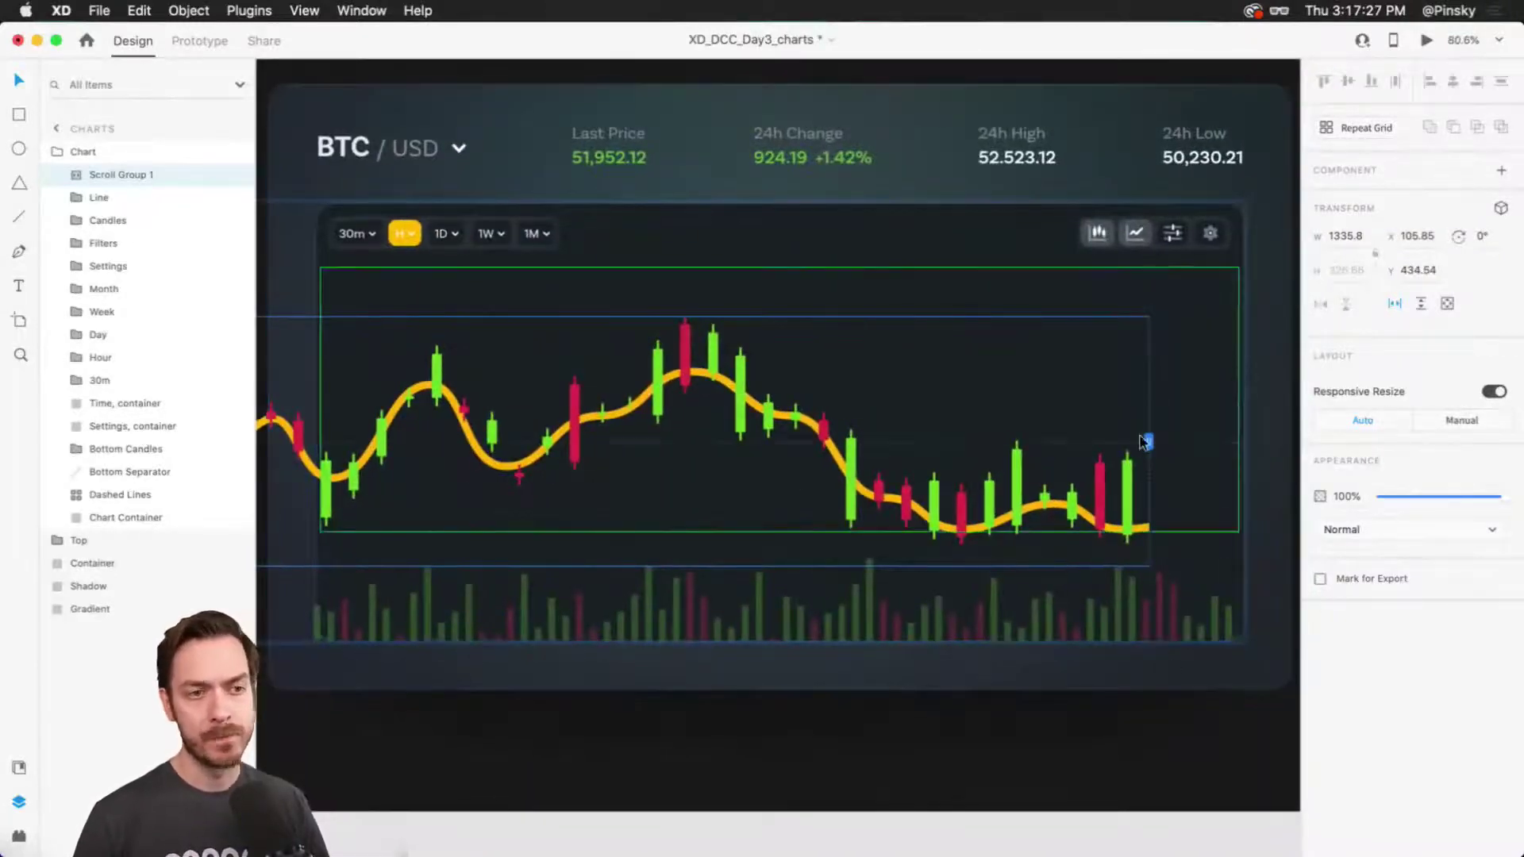
{"action": "left_click_drag", "start_coordinate": [1148, 442], "coordinate": [1243, 444]}
{"action": "scroll", "coordinate": [829, 419], "scroll_direction": "left", "scroll_amount": 5}
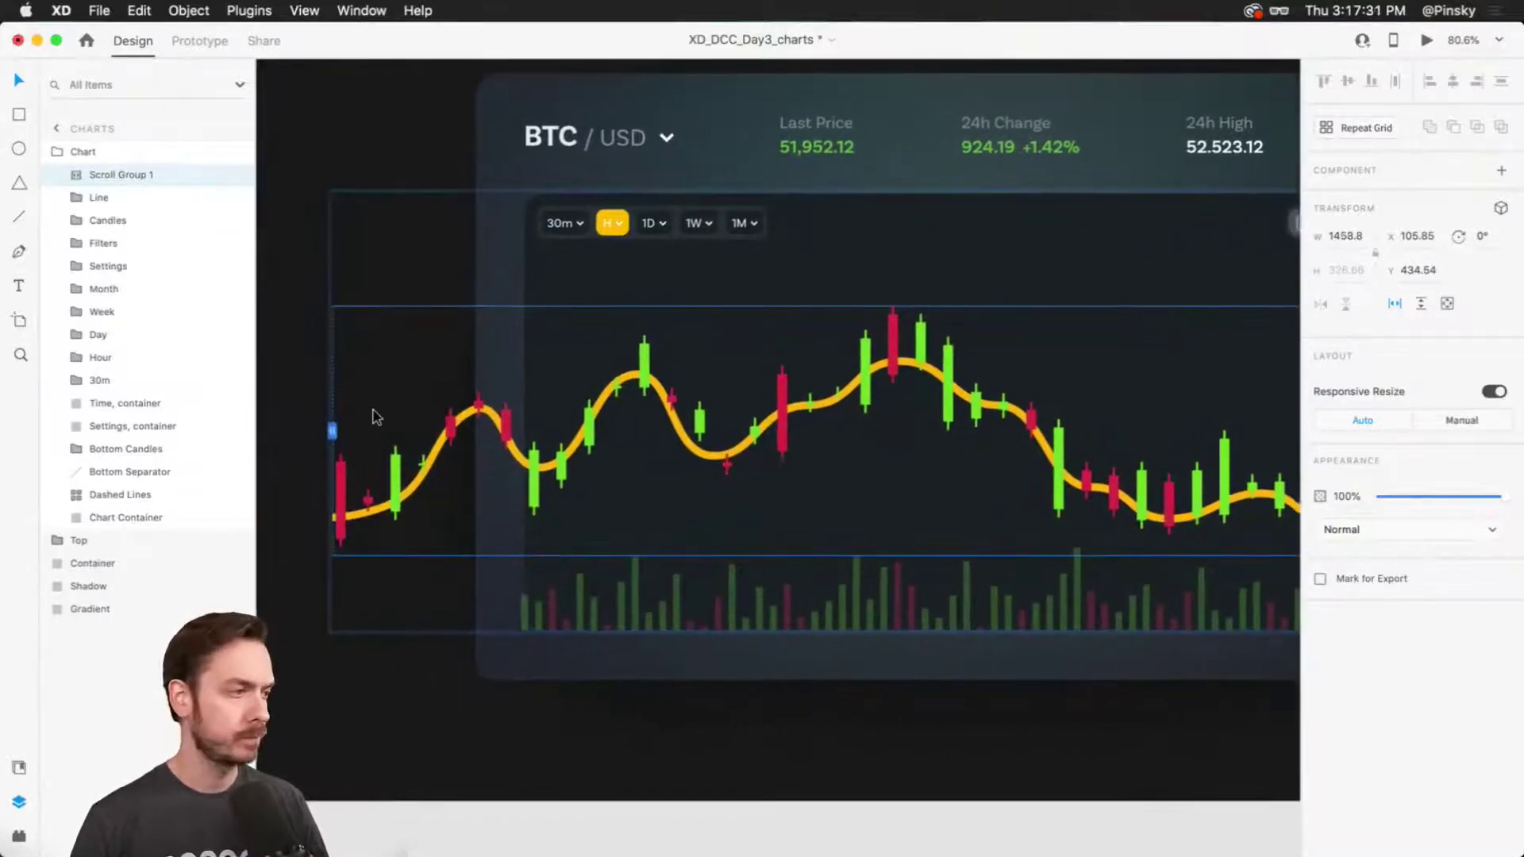
{"action": "left_click_drag", "start_coordinate": [332, 433], "coordinate": [523, 421]}
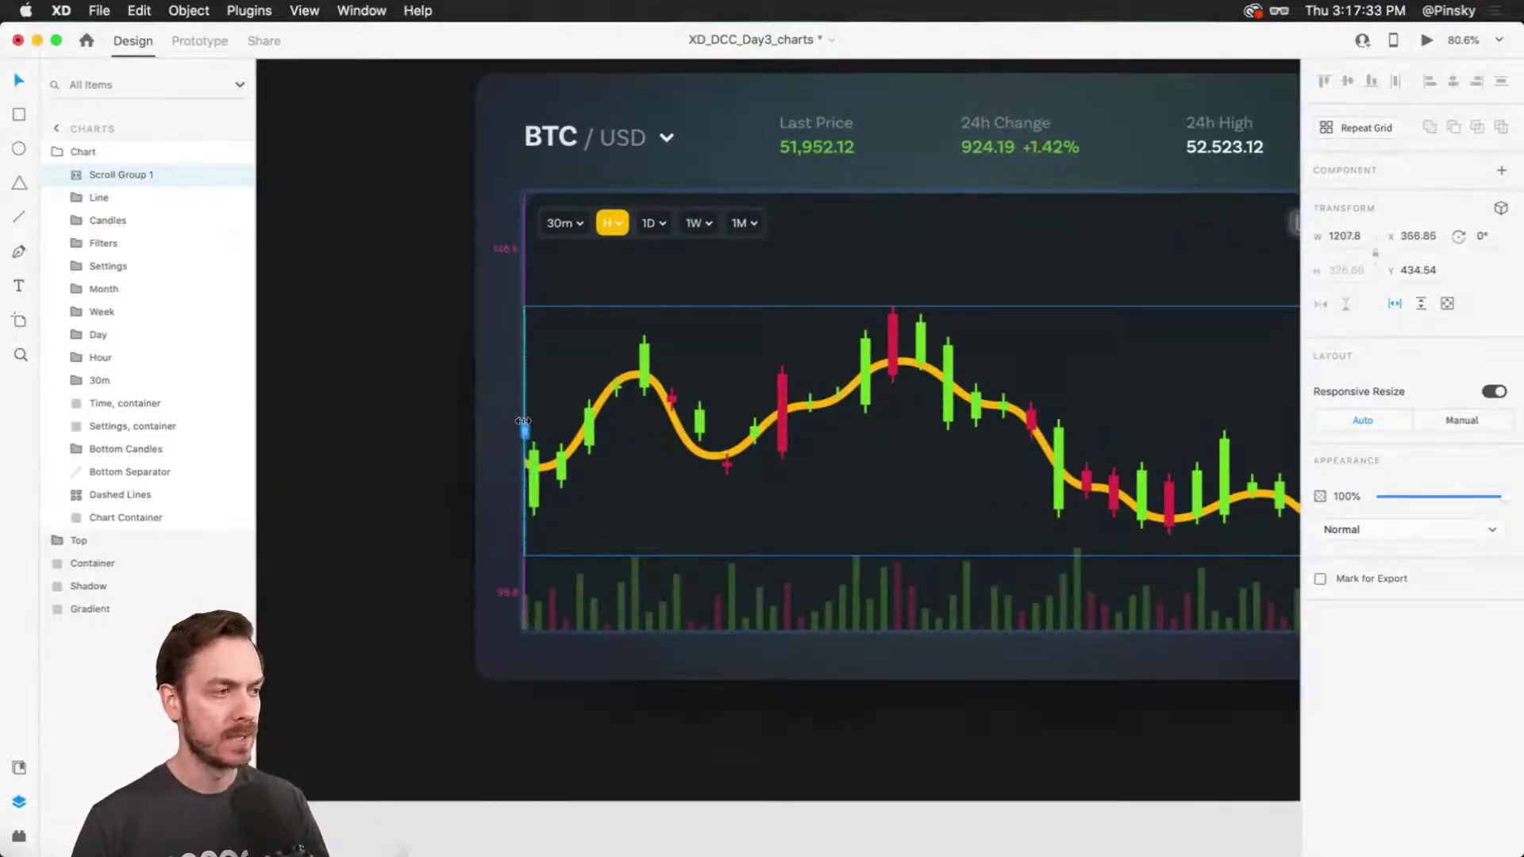
{"action": "scroll", "coordinate": [715, 396], "scroll_direction": "right", "scroll_amount": 3}
{"action": "scroll", "coordinate": [724, 385], "scroll_direction": "down", "scroll_amount": 3}
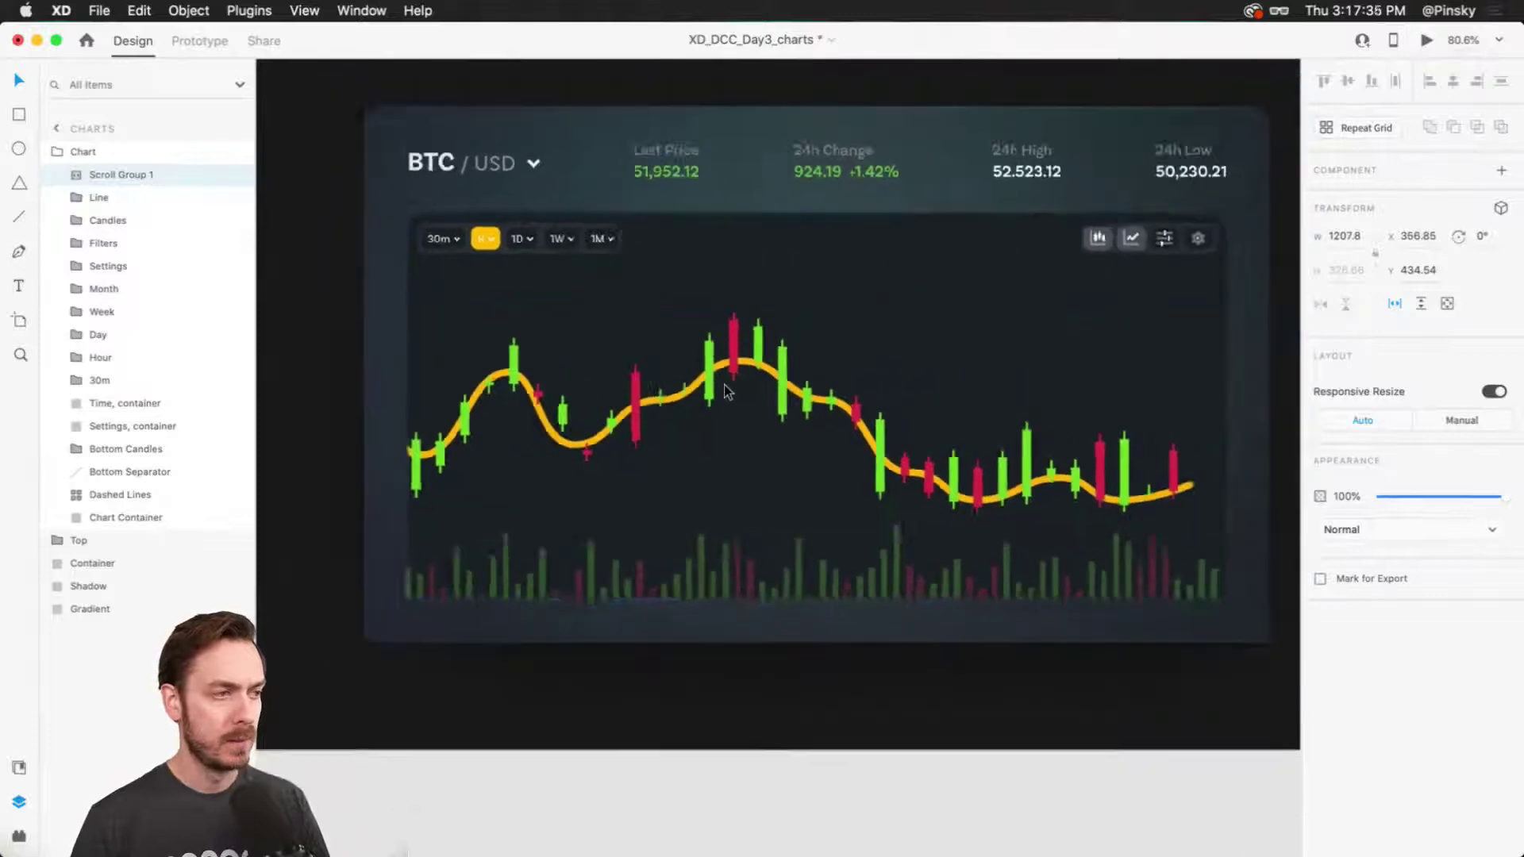
Test the chart's horizontal scrolling in the preview and close the preview window.
{"action": "left_click", "coordinate": [837, 643]}
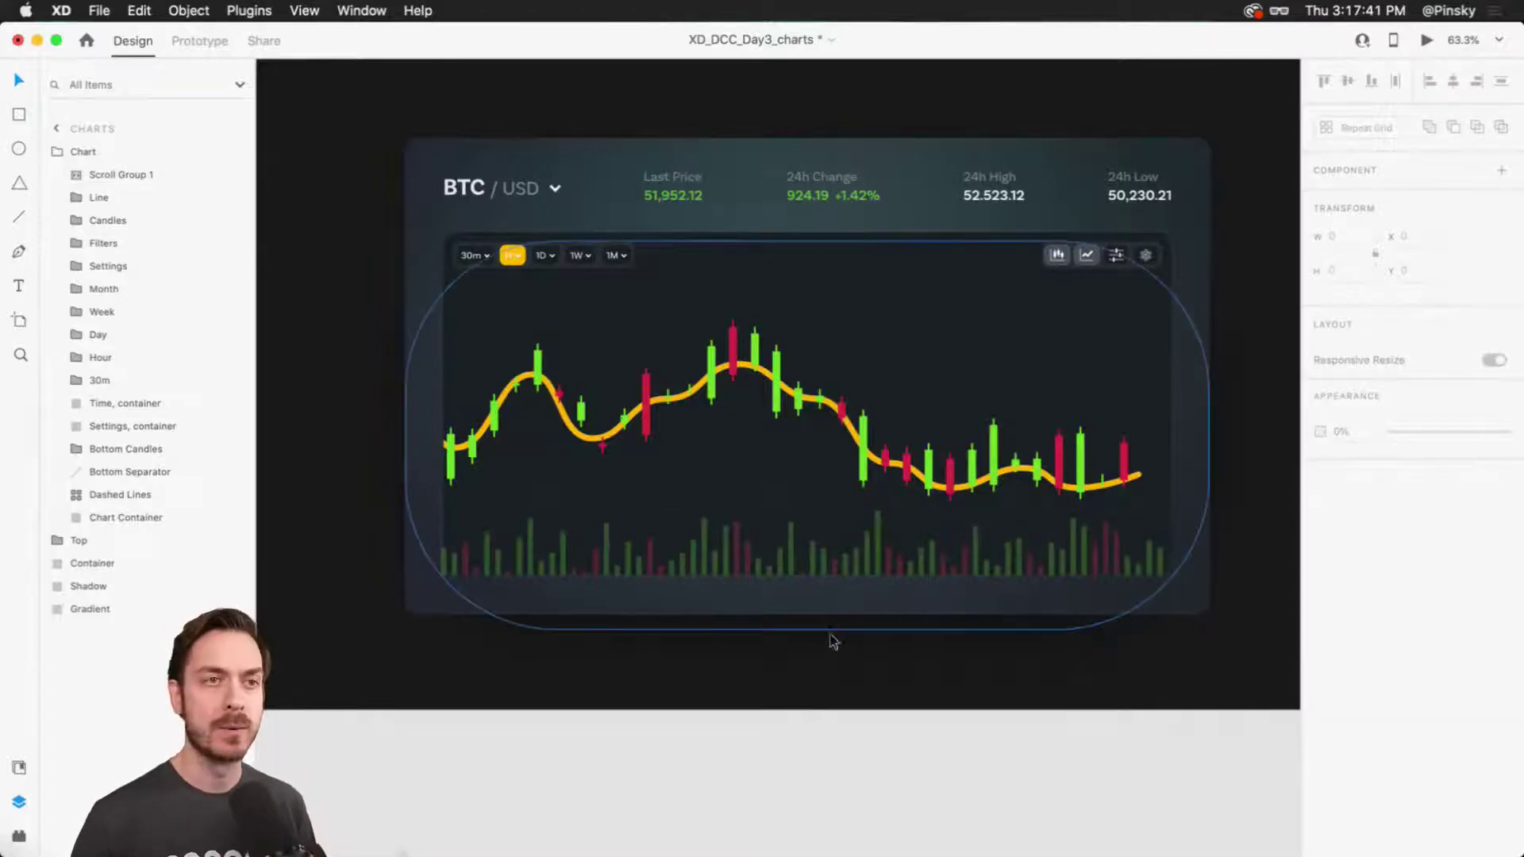
{"action": "left_click", "coordinate": [1426, 40]}
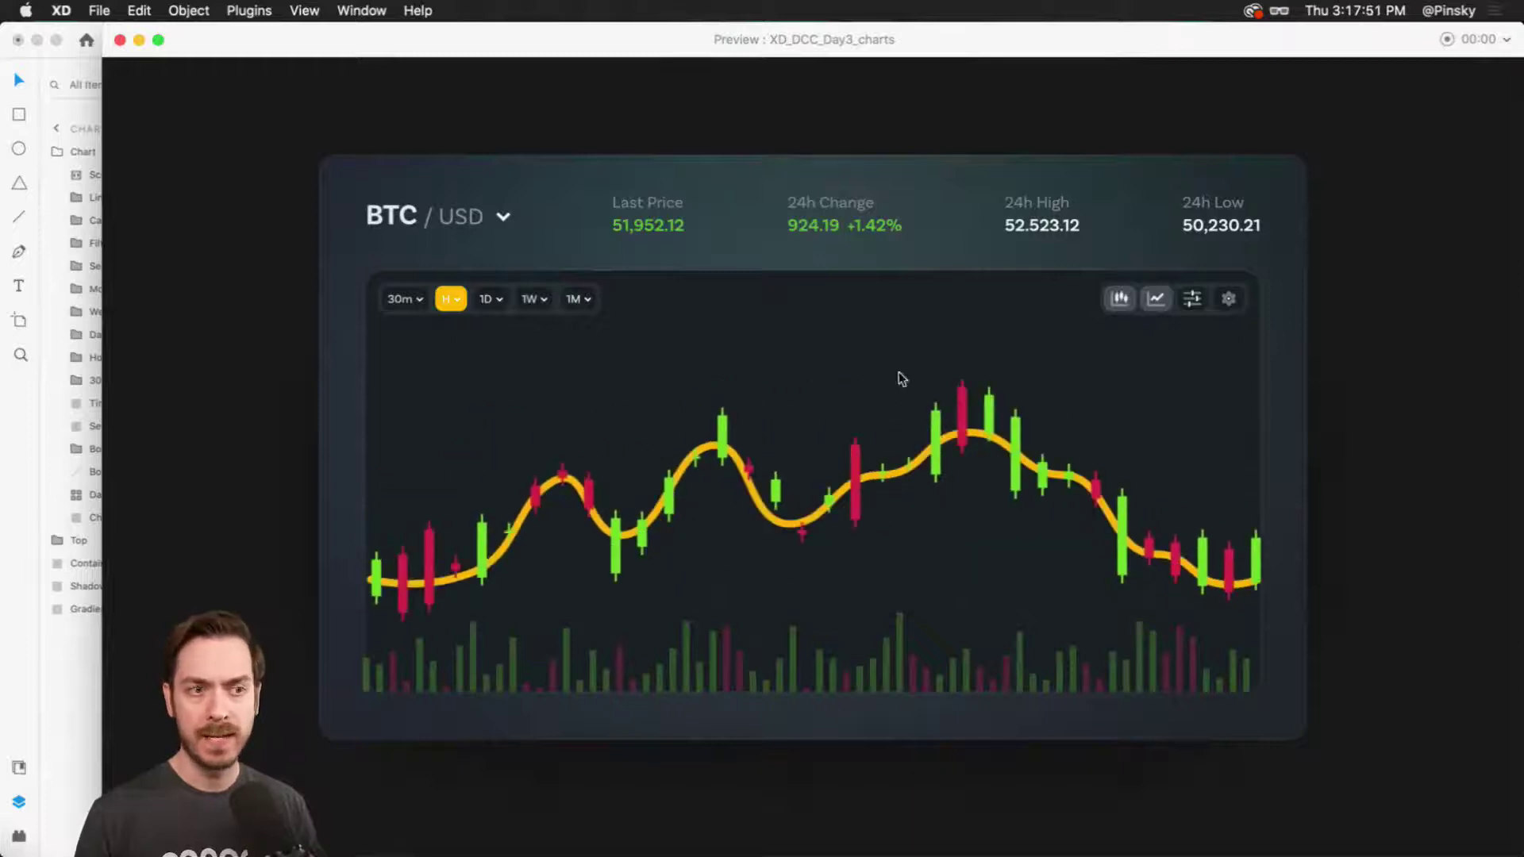
{"action": "key", "text": "super+w"}
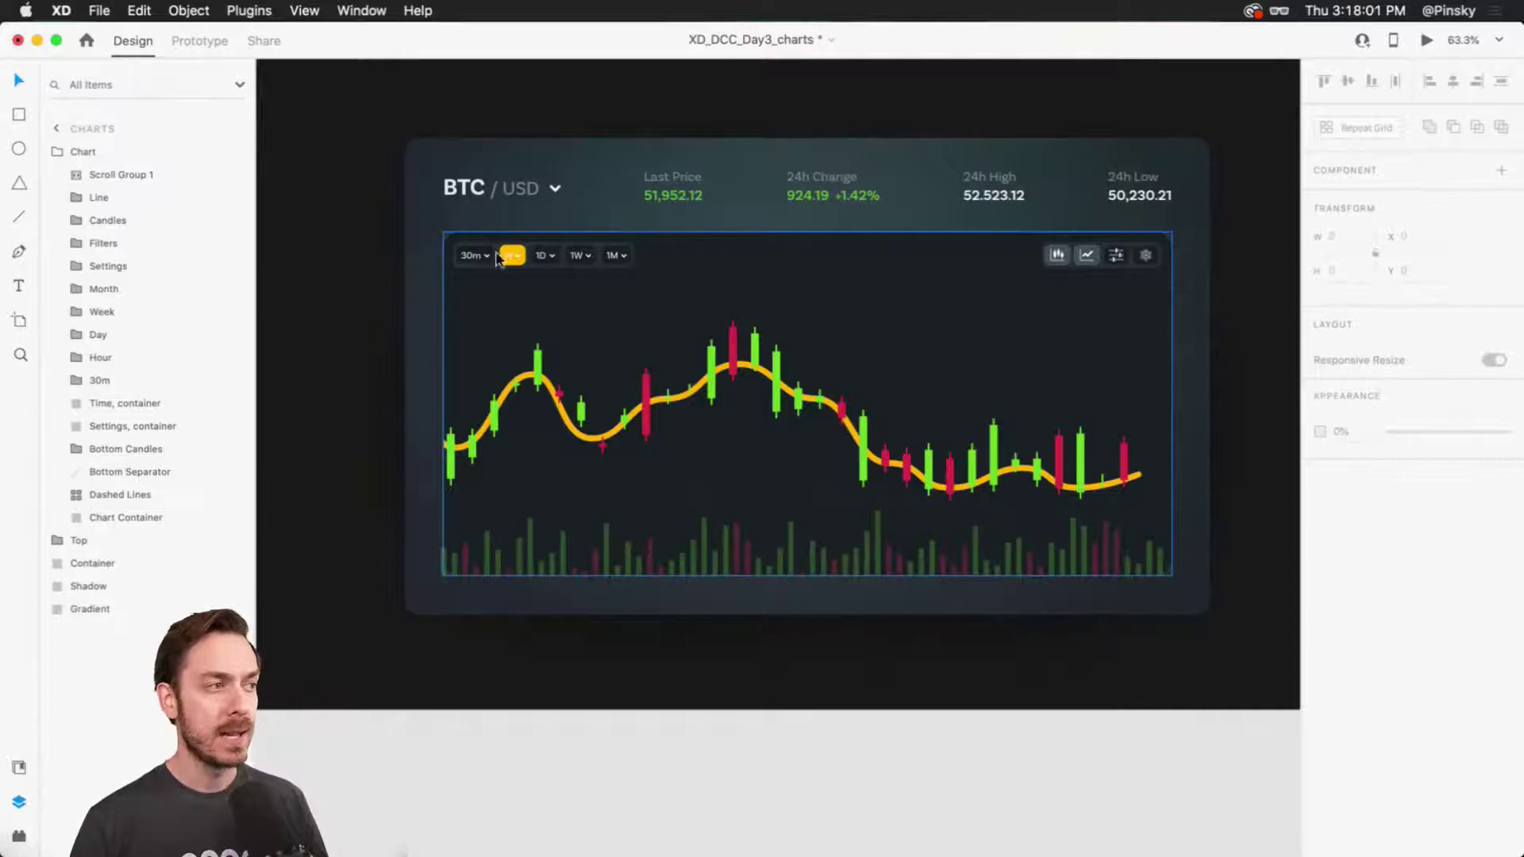
Rename the scroll group containing the candles and line as Charts.
{"action": "scroll", "coordinate": [476, 253], "scroll_direction": "up", "scroll_amount": 5}
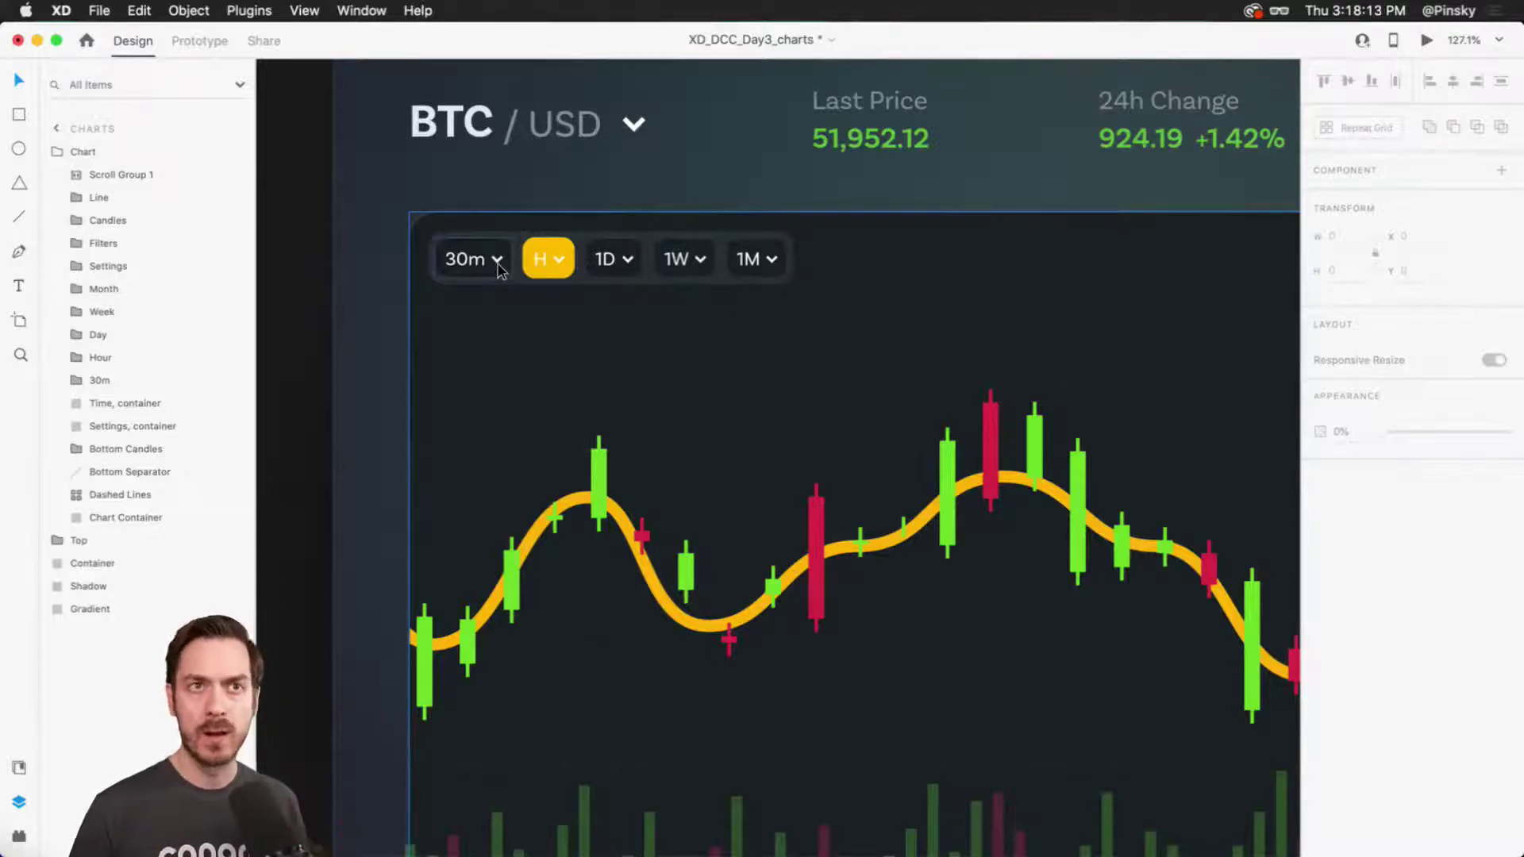
{"action": "left_click", "coordinate": [953, 509]}
{"action": "double_click", "coordinate": [121, 175]}
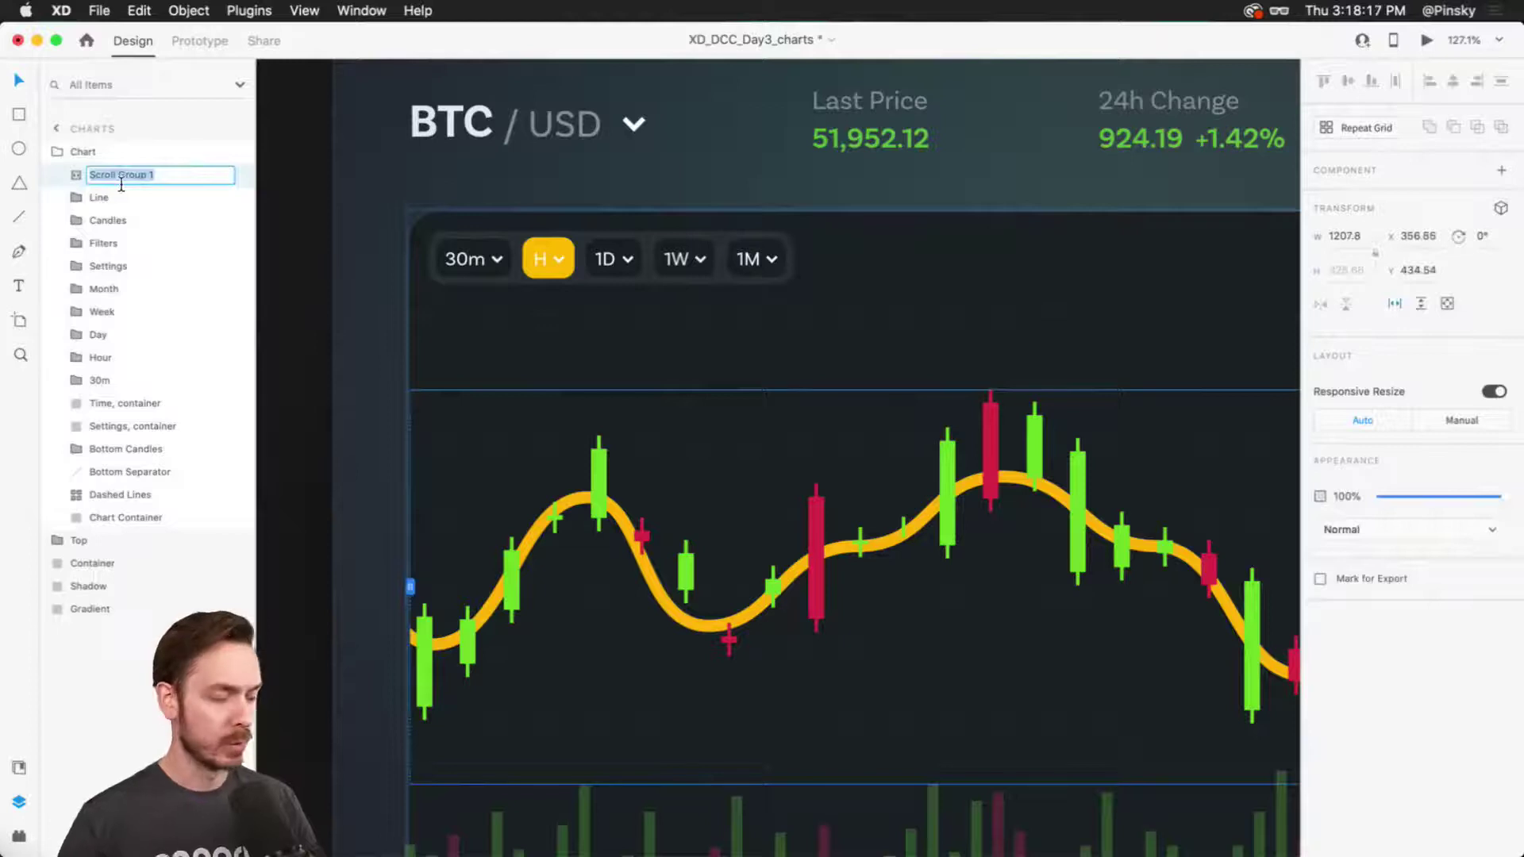
{"action": "type", "text": "Clarts"}
{"action": "key", "text": "Return"}
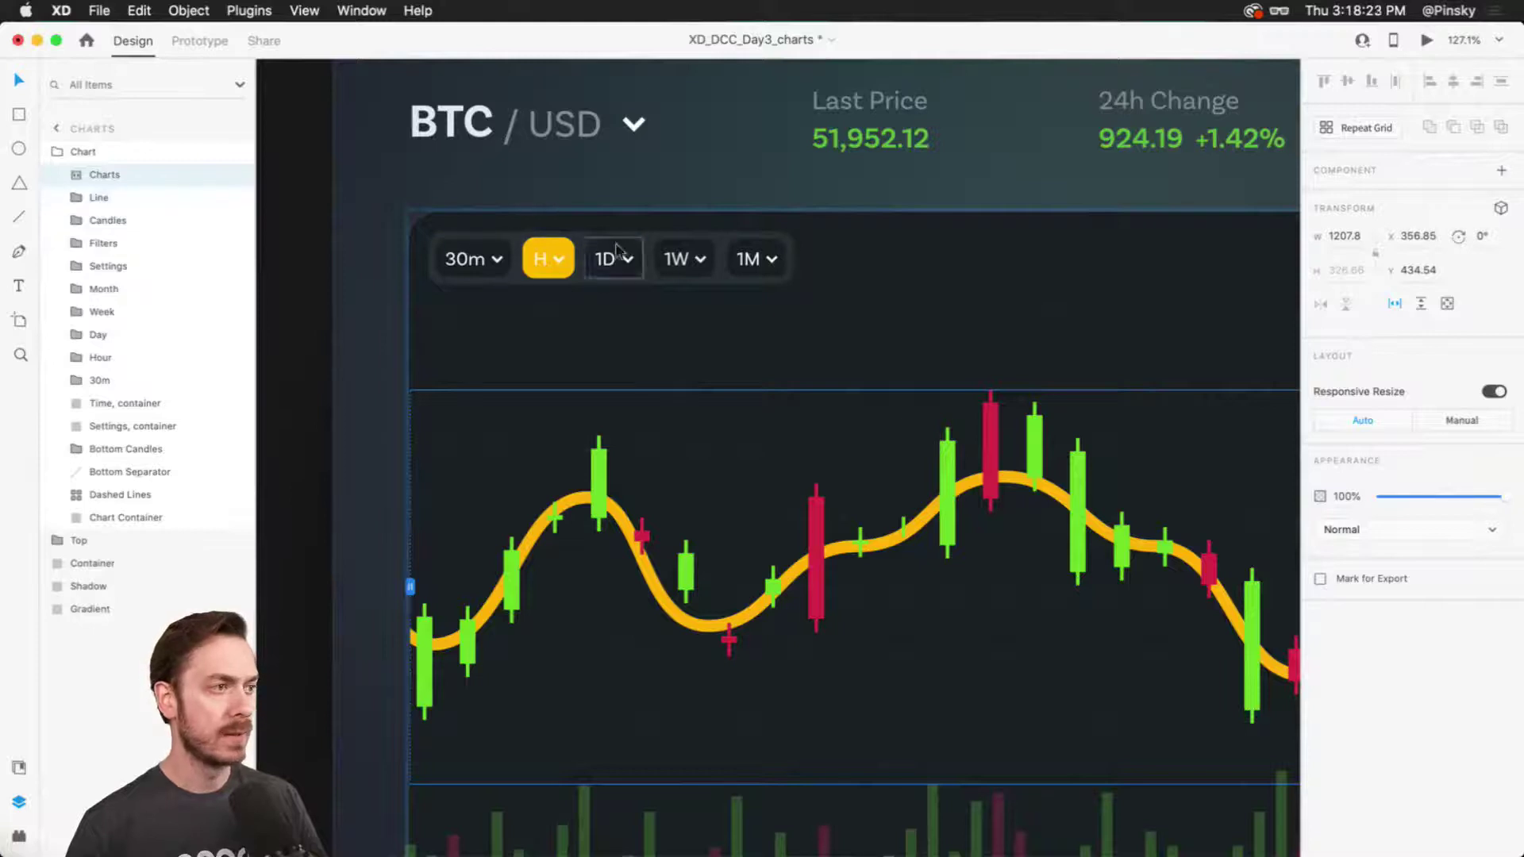
{"action": "left_click", "coordinate": [465, 249]}
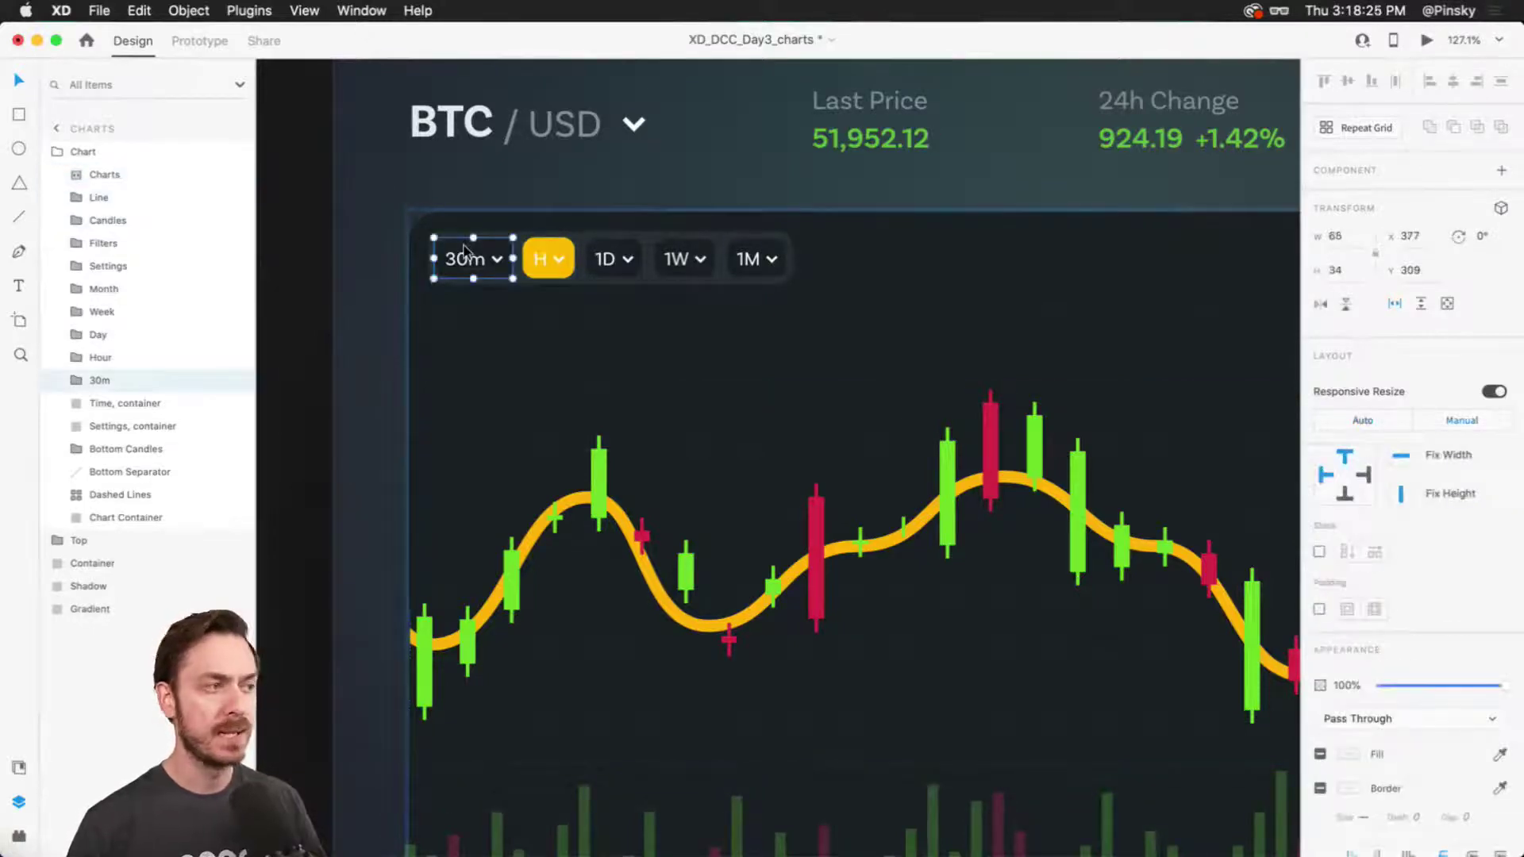
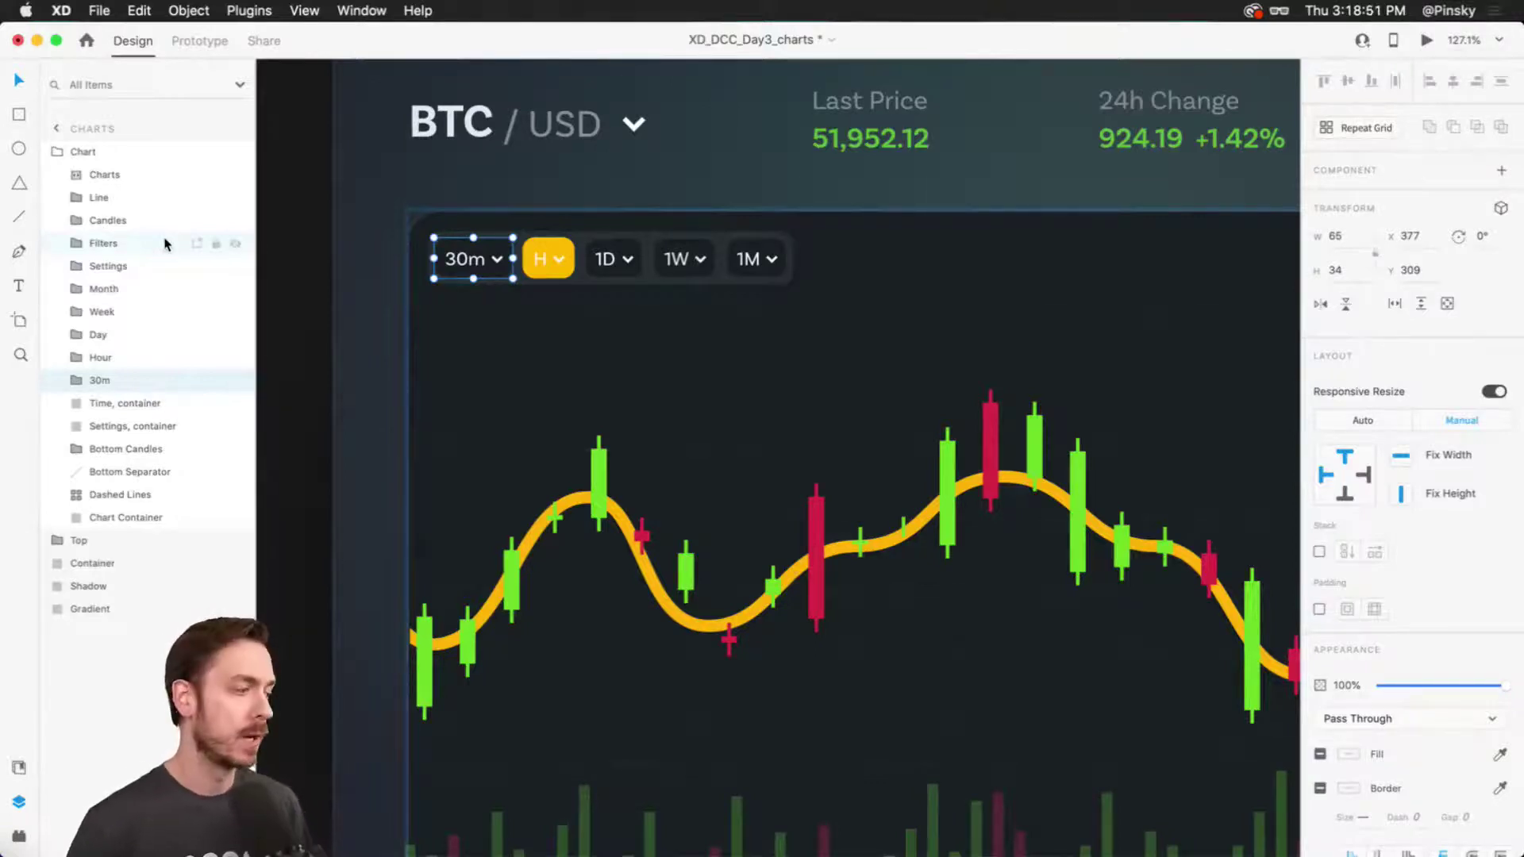
{"action": "key", "text": "alt+super+p"}
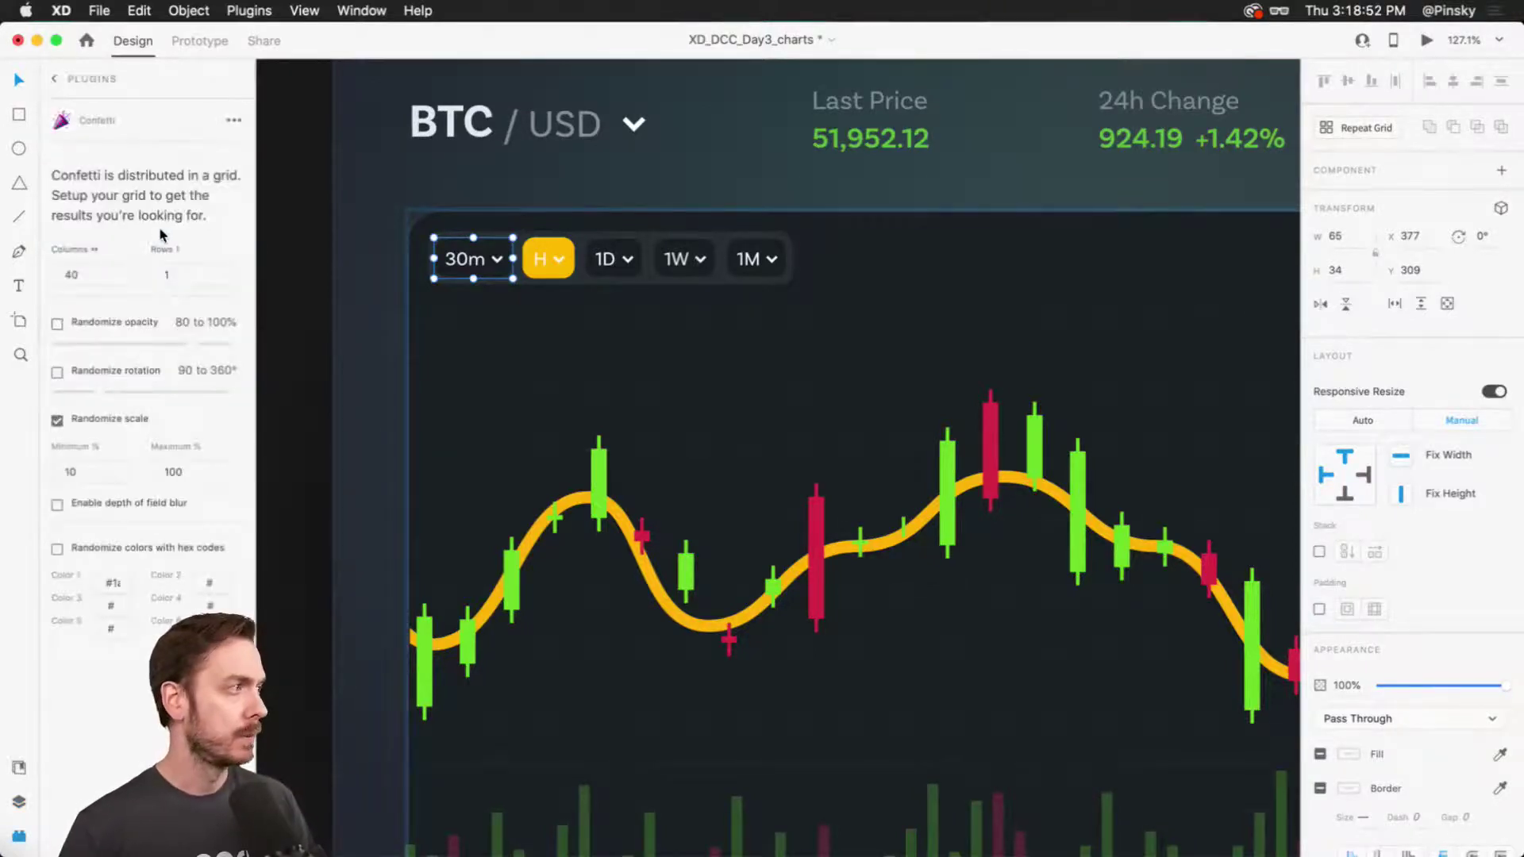
{"action": "left_click", "coordinate": [54, 80]}
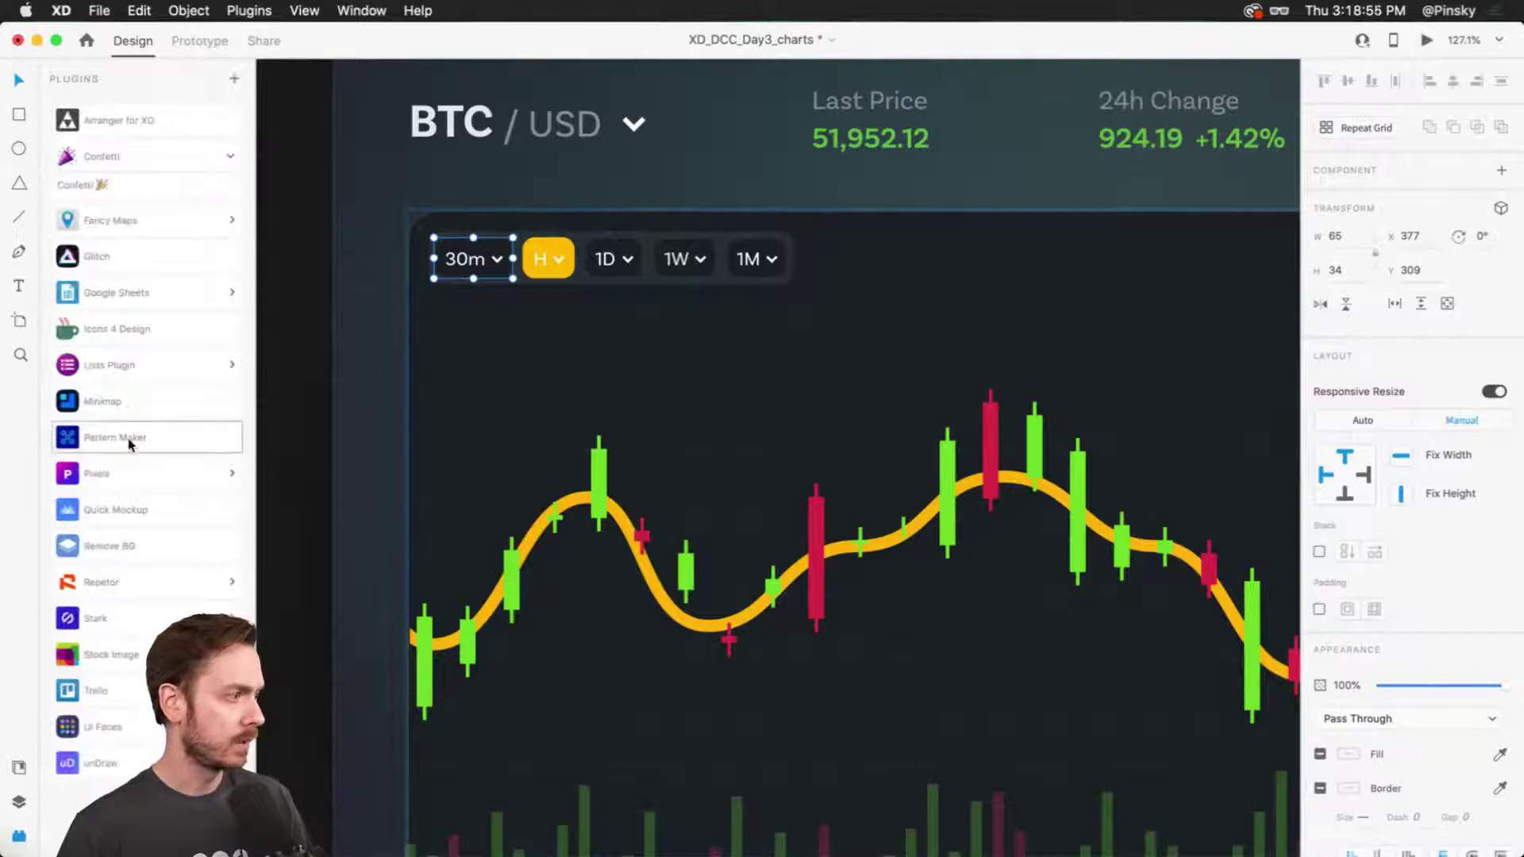
{"action": "left_click", "coordinate": [143, 473]}
{"action": "left_click", "coordinate": [83, 501]}
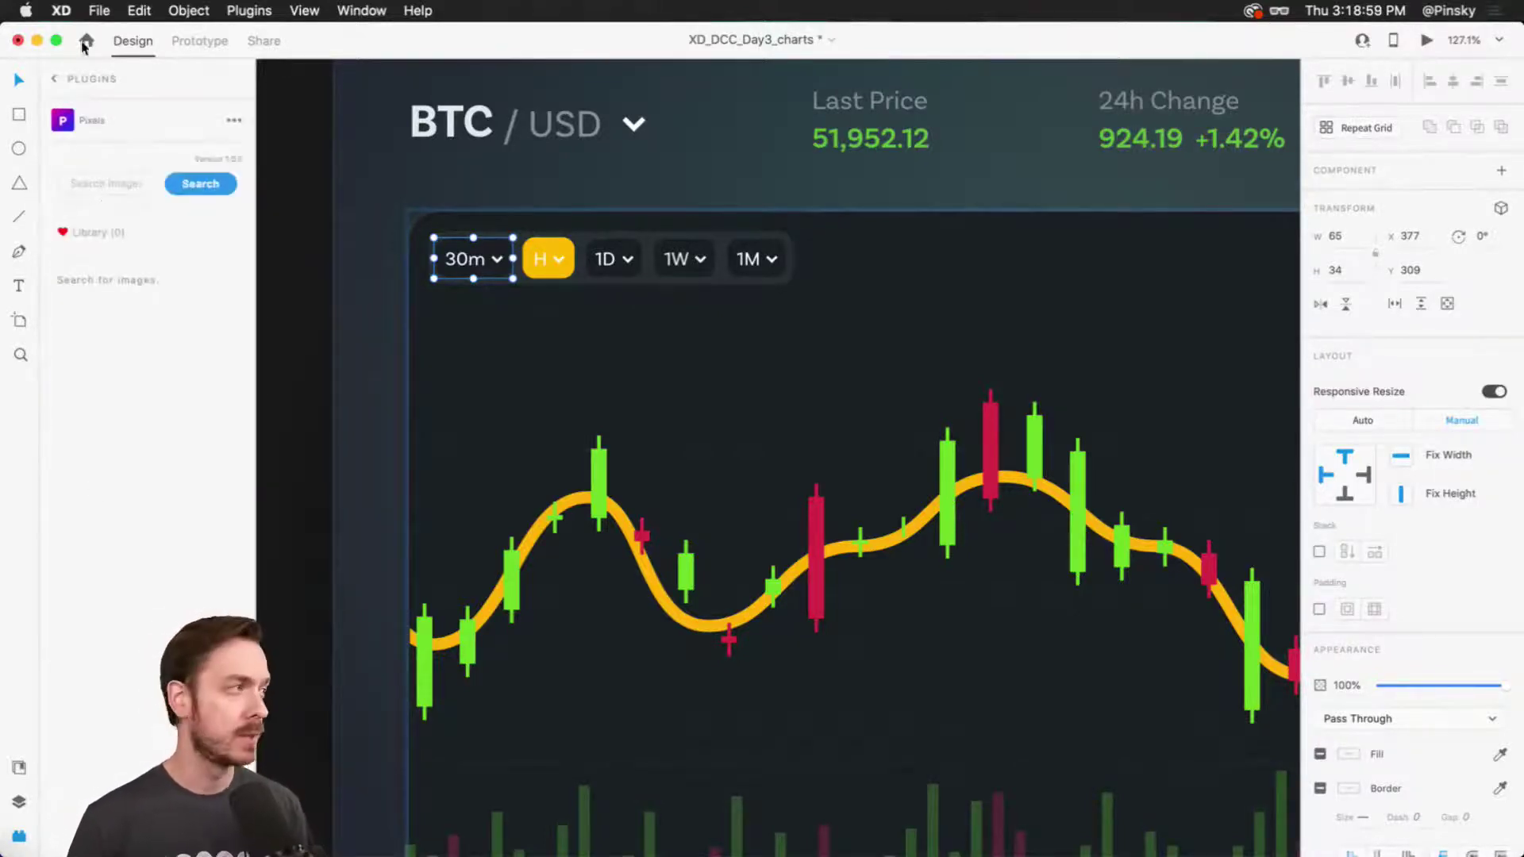
{"action": "left_click", "coordinate": [54, 79]}
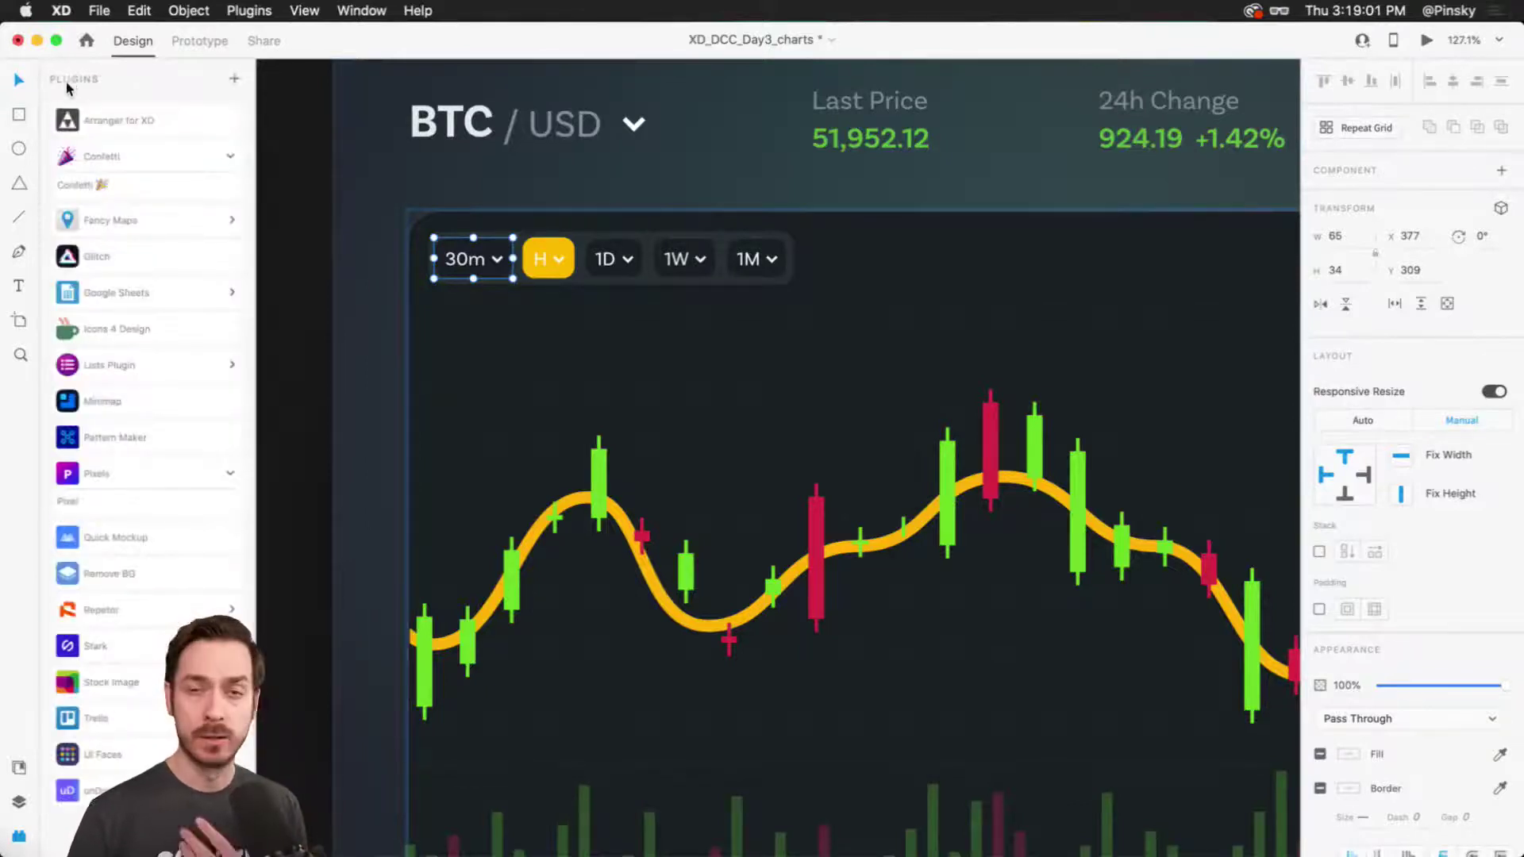
{"action": "key", "text": "super+y"}
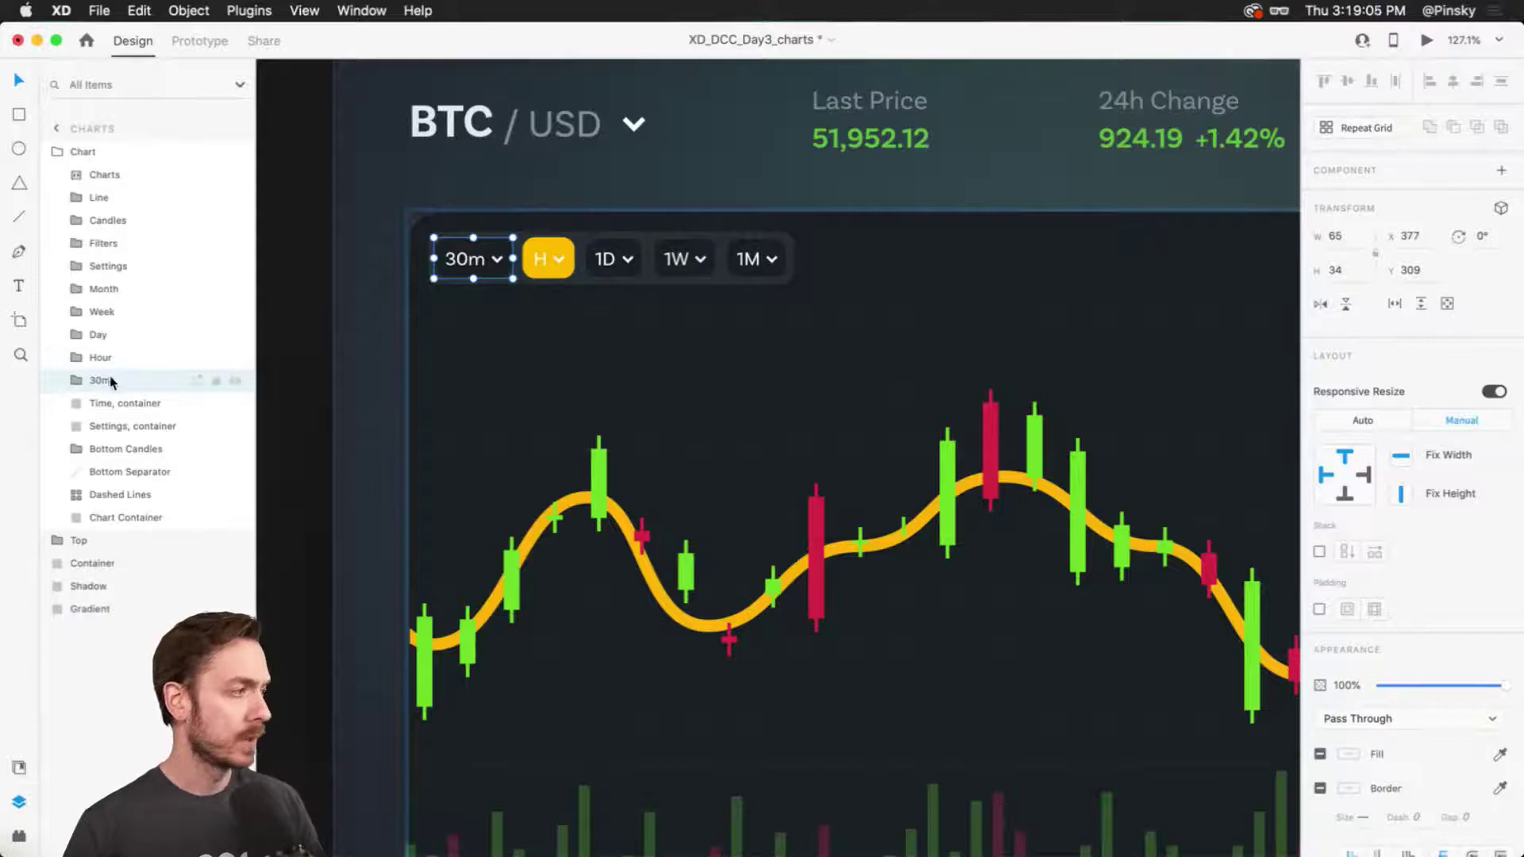
Group the Month, Week, Day, Hour and 30m buttons with the time container and name the group Time.
{"action": "left_click", "coordinate": [118, 317]}
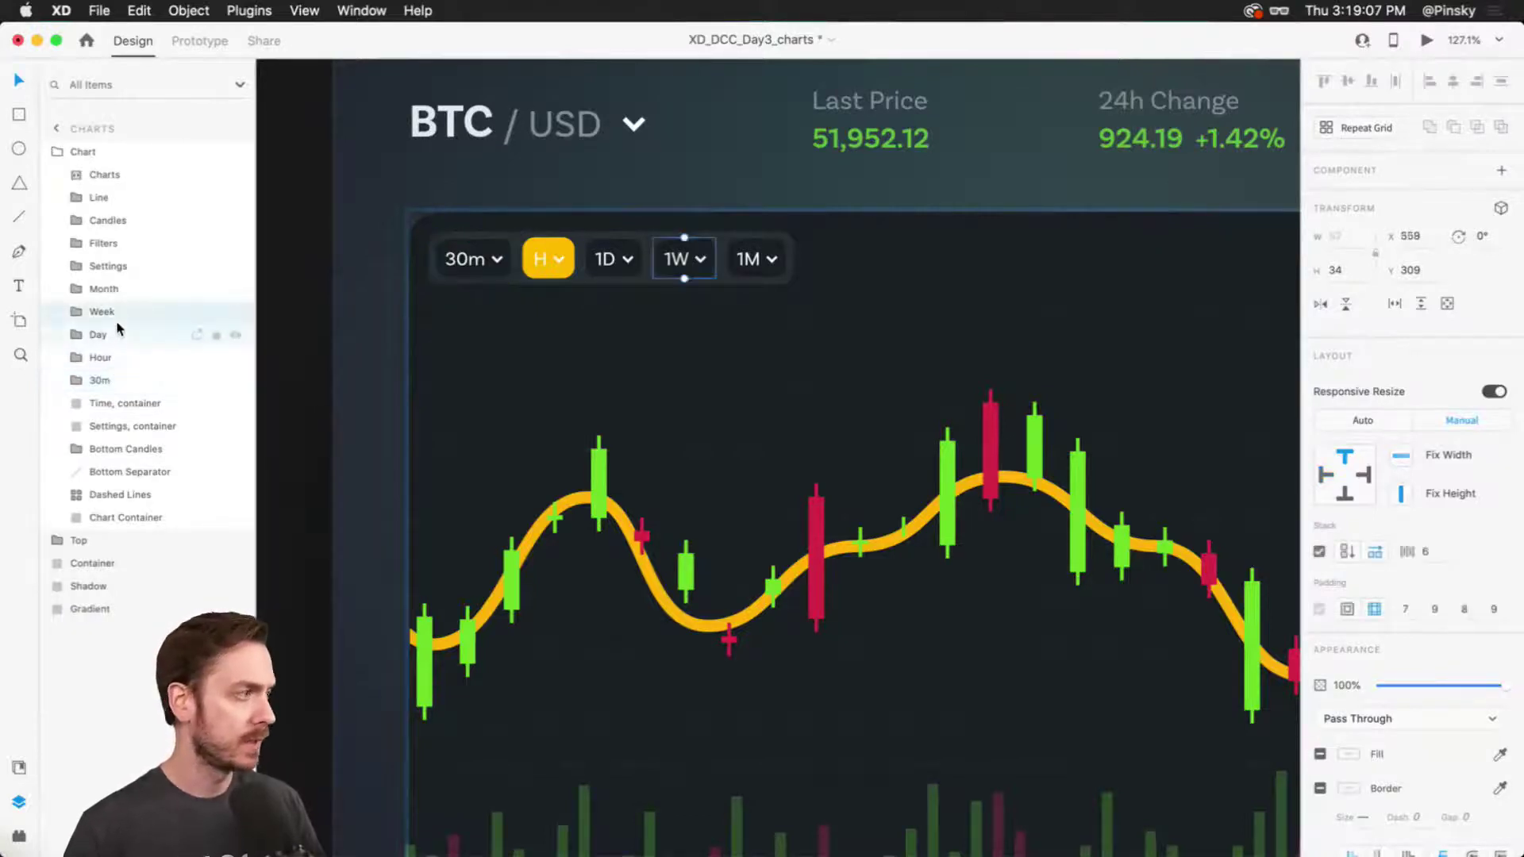
{"action": "left_click", "coordinate": [119, 291]}
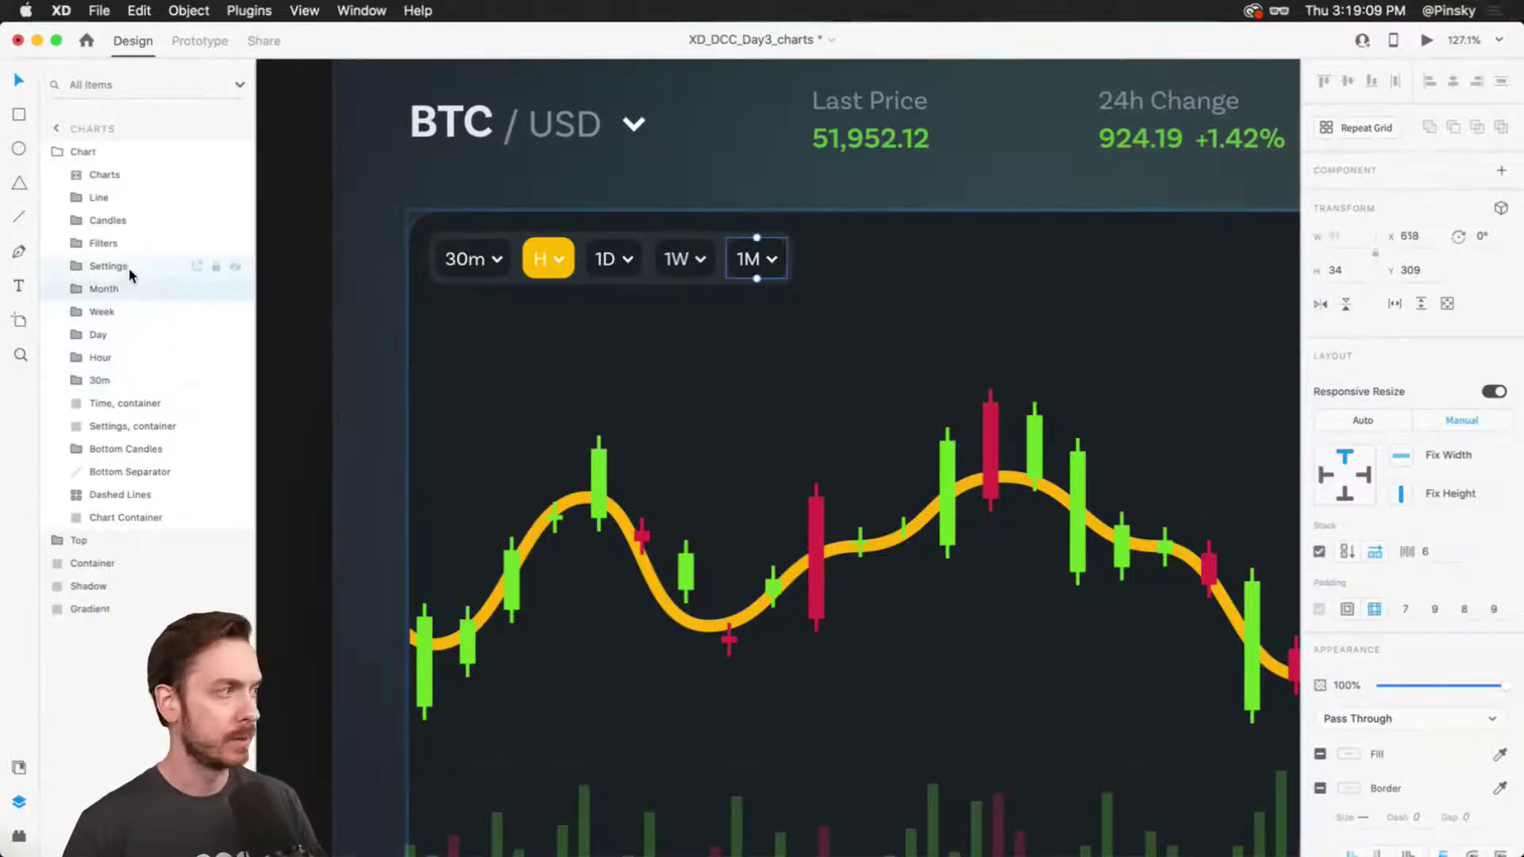
{"action": "left_click", "coordinate": [131, 407], "text": "shift"}
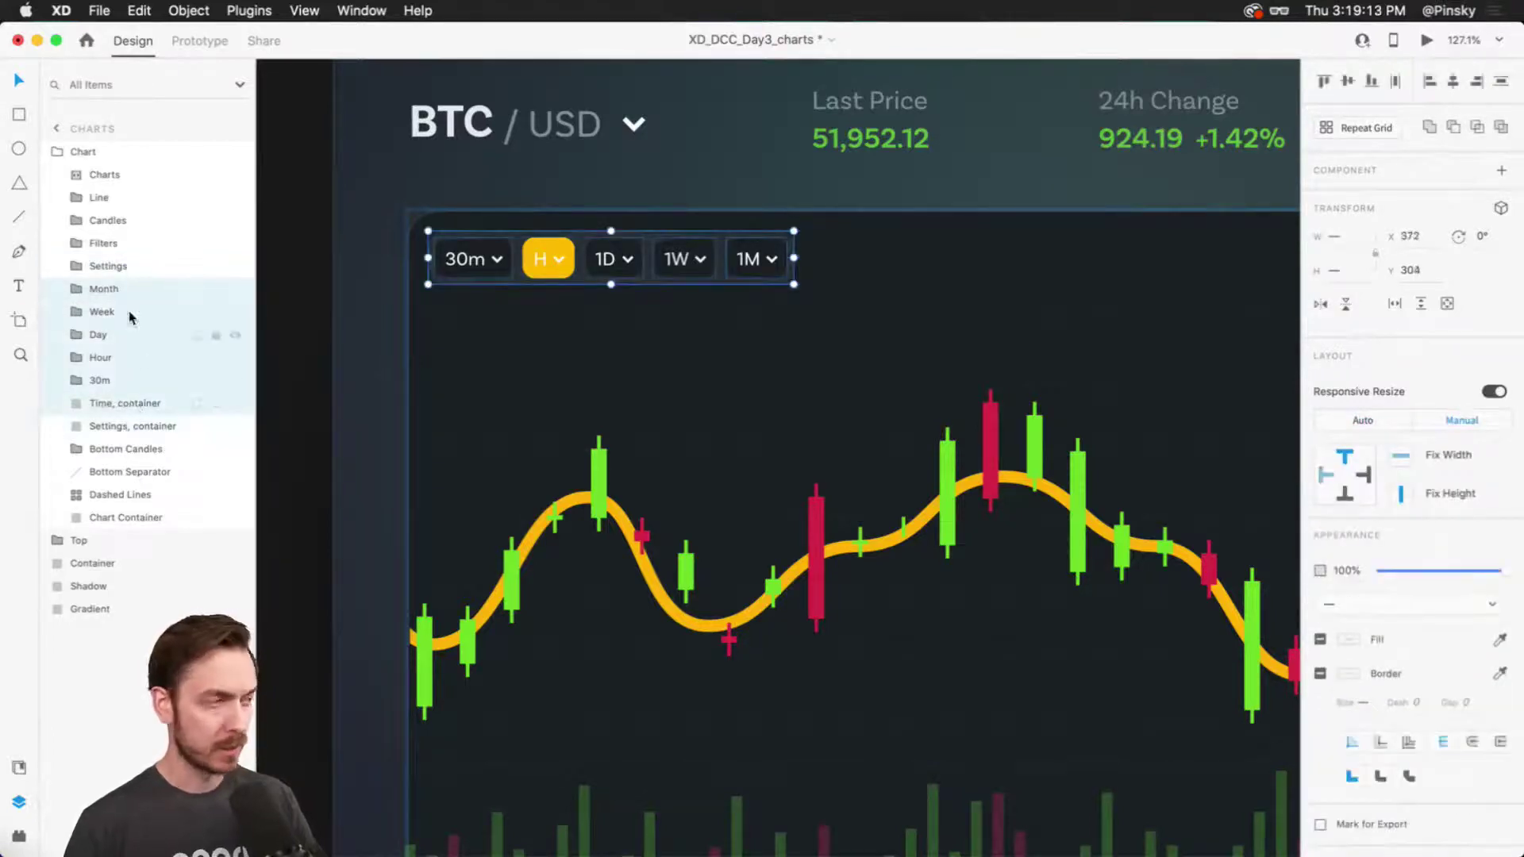
{"action": "key", "text": "super+g"}
{"action": "double_click", "coordinate": [101, 290]}
{"action": "type", "text": "Time"}
{"action": "key", "text": "Return"}
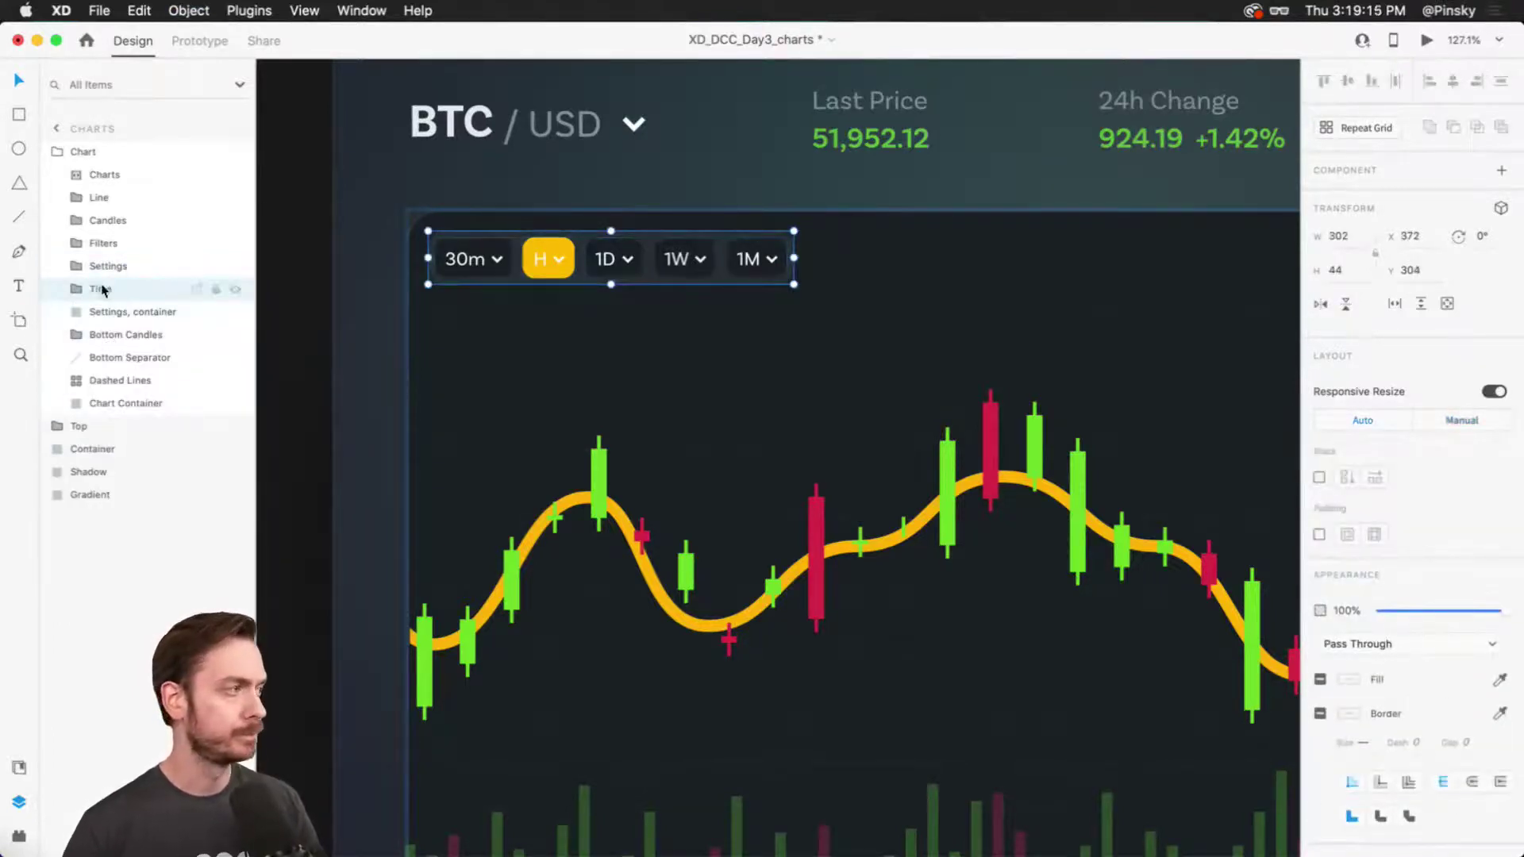
Turn the Charts scroll group and the Time group into one component and name it Charts in the document assets.
{"action": "left_click", "coordinate": [129, 176]}
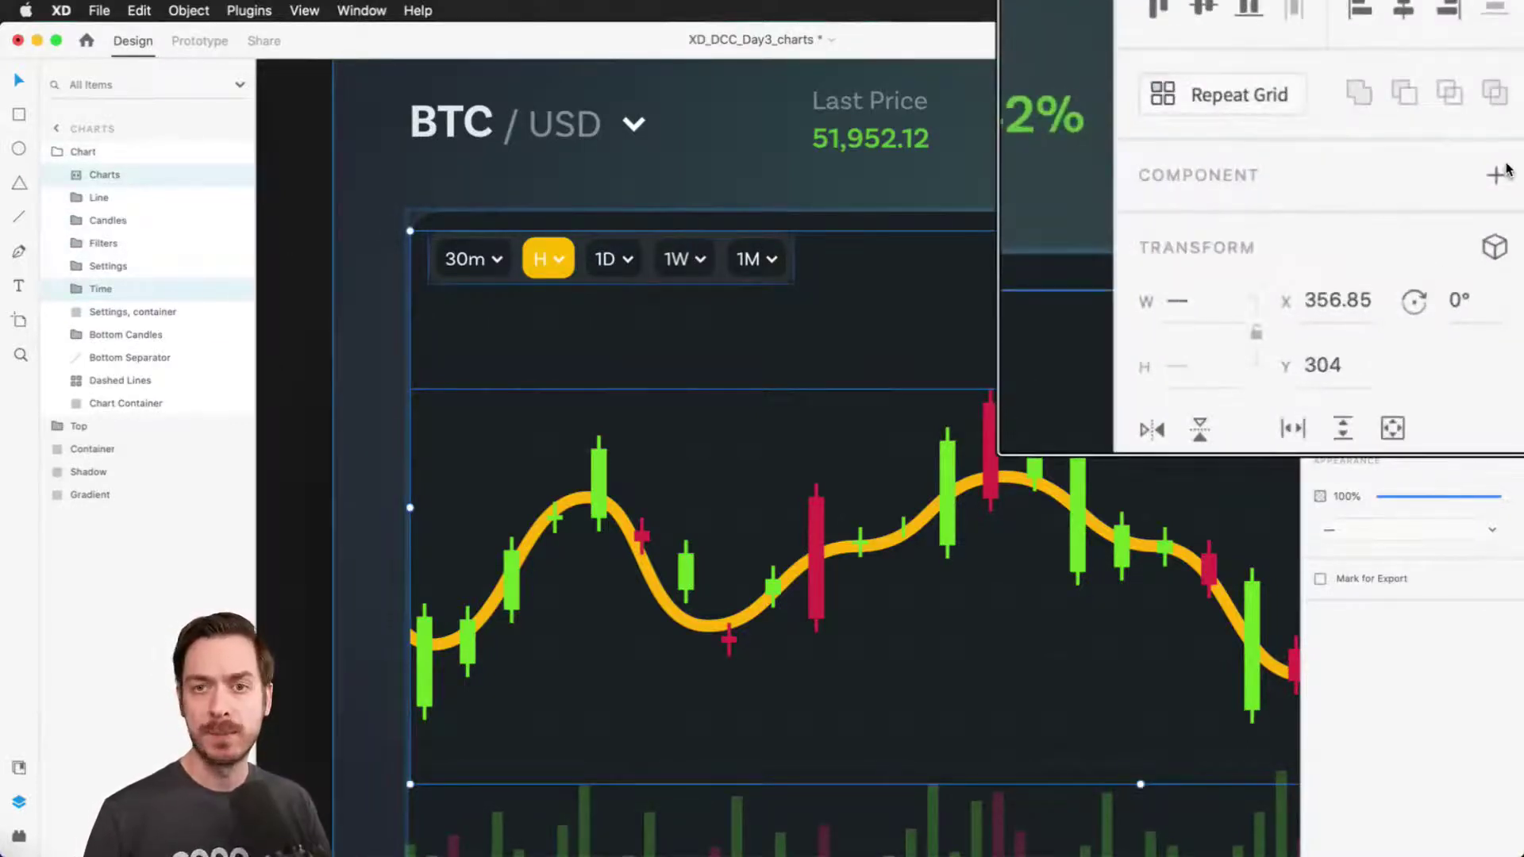
{"action": "scroll", "coordinate": [777, 397], "scroll_direction": "down", "scroll_amount": 10}
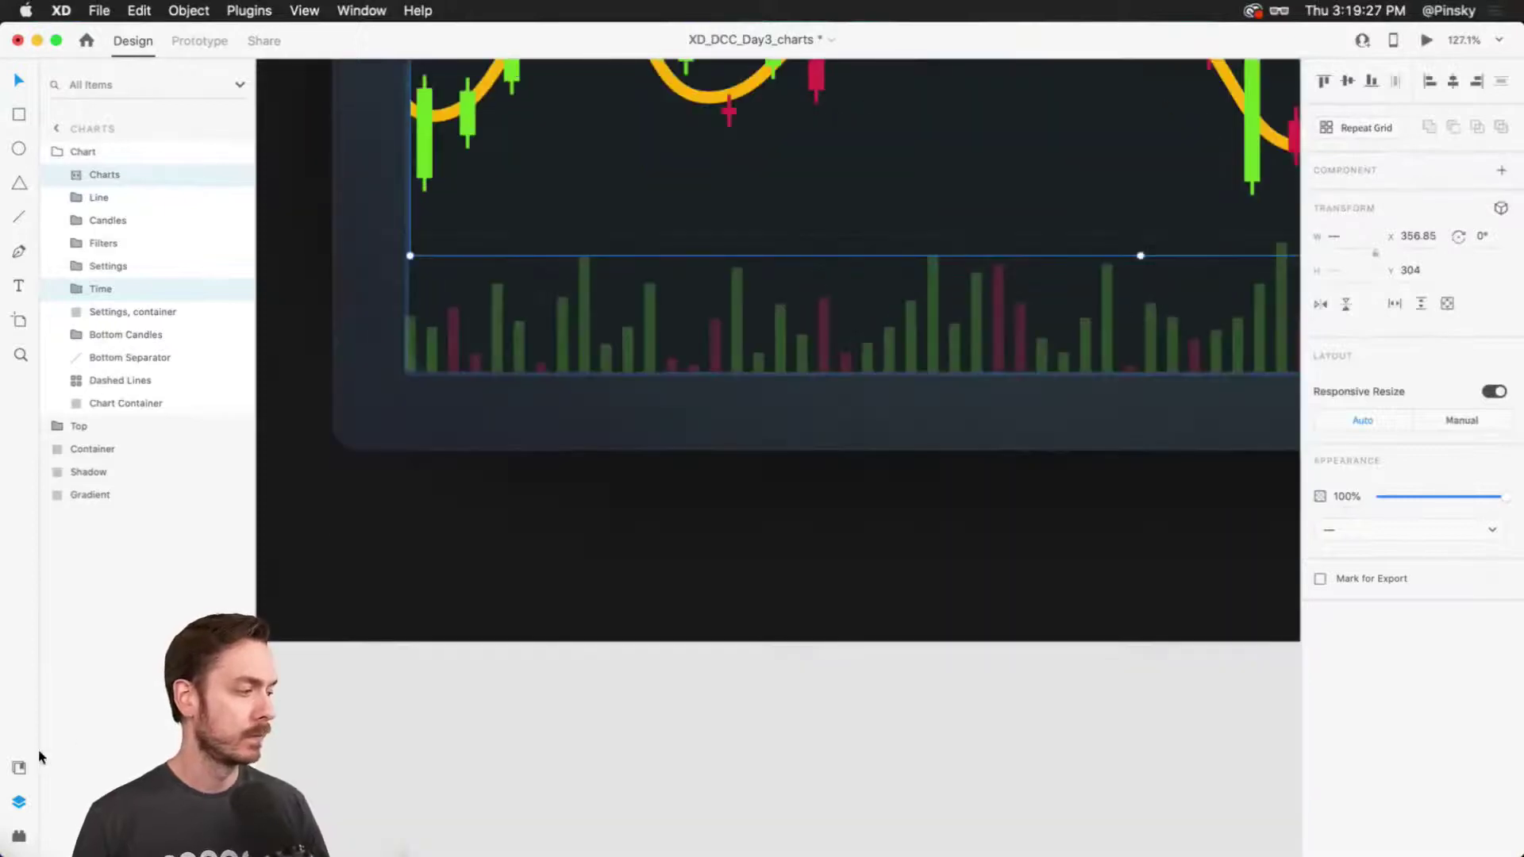
{"action": "left_click", "coordinate": [19, 768]}
{"action": "scroll", "coordinate": [616, 603], "scroll_direction": "up", "scroll_amount": 8}
{"action": "scroll", "coordinate": [826, 452], "scroll_direction": "down", "scroll_amount": 1}
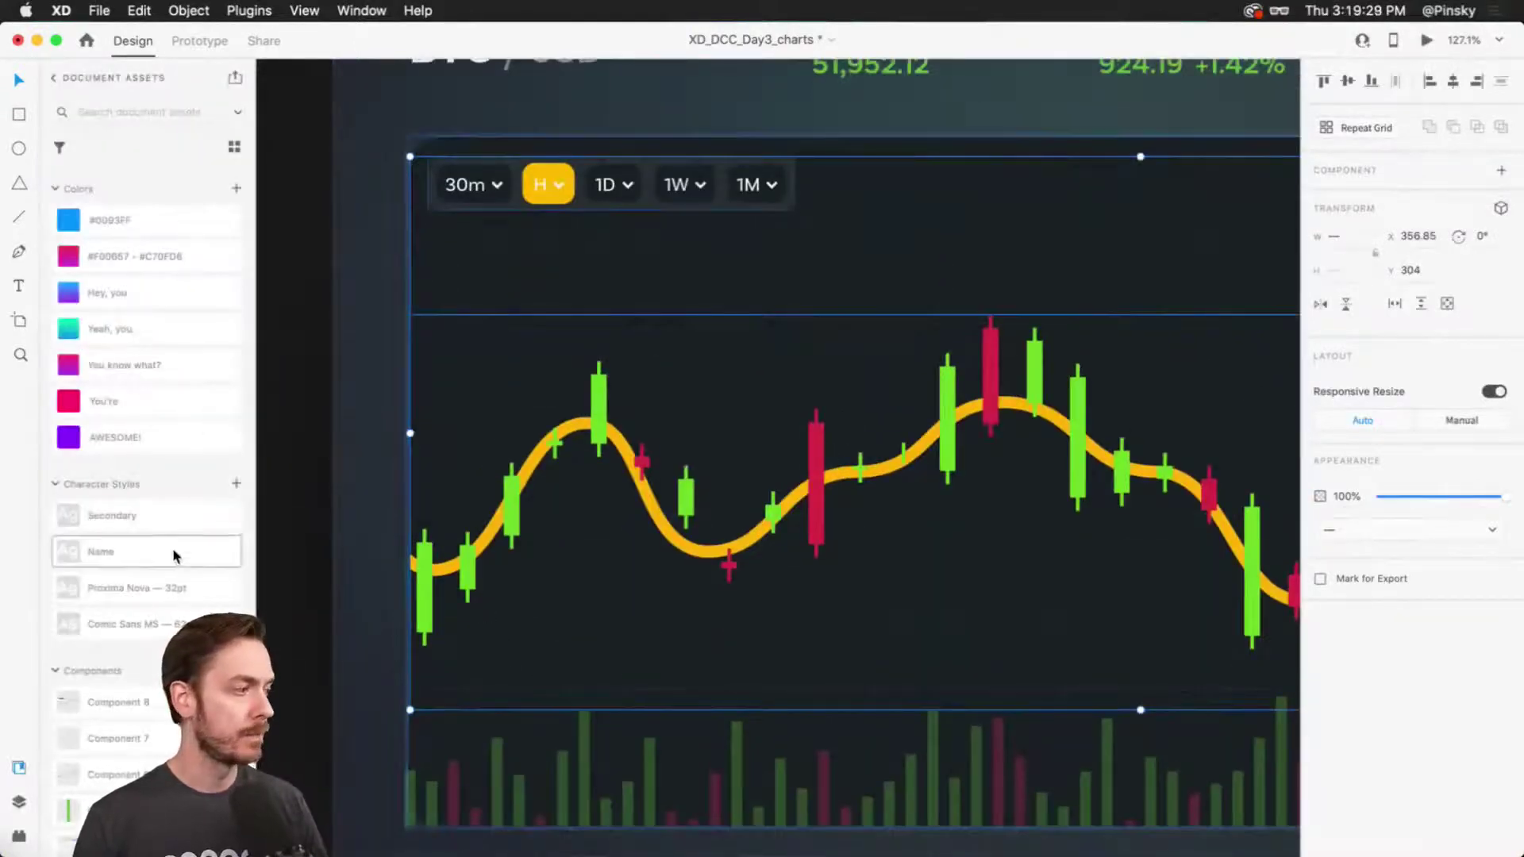
{"action": "scroll", "coordinate": [175, 556], "scroll_direction": "down", "scroll_amount": 1}
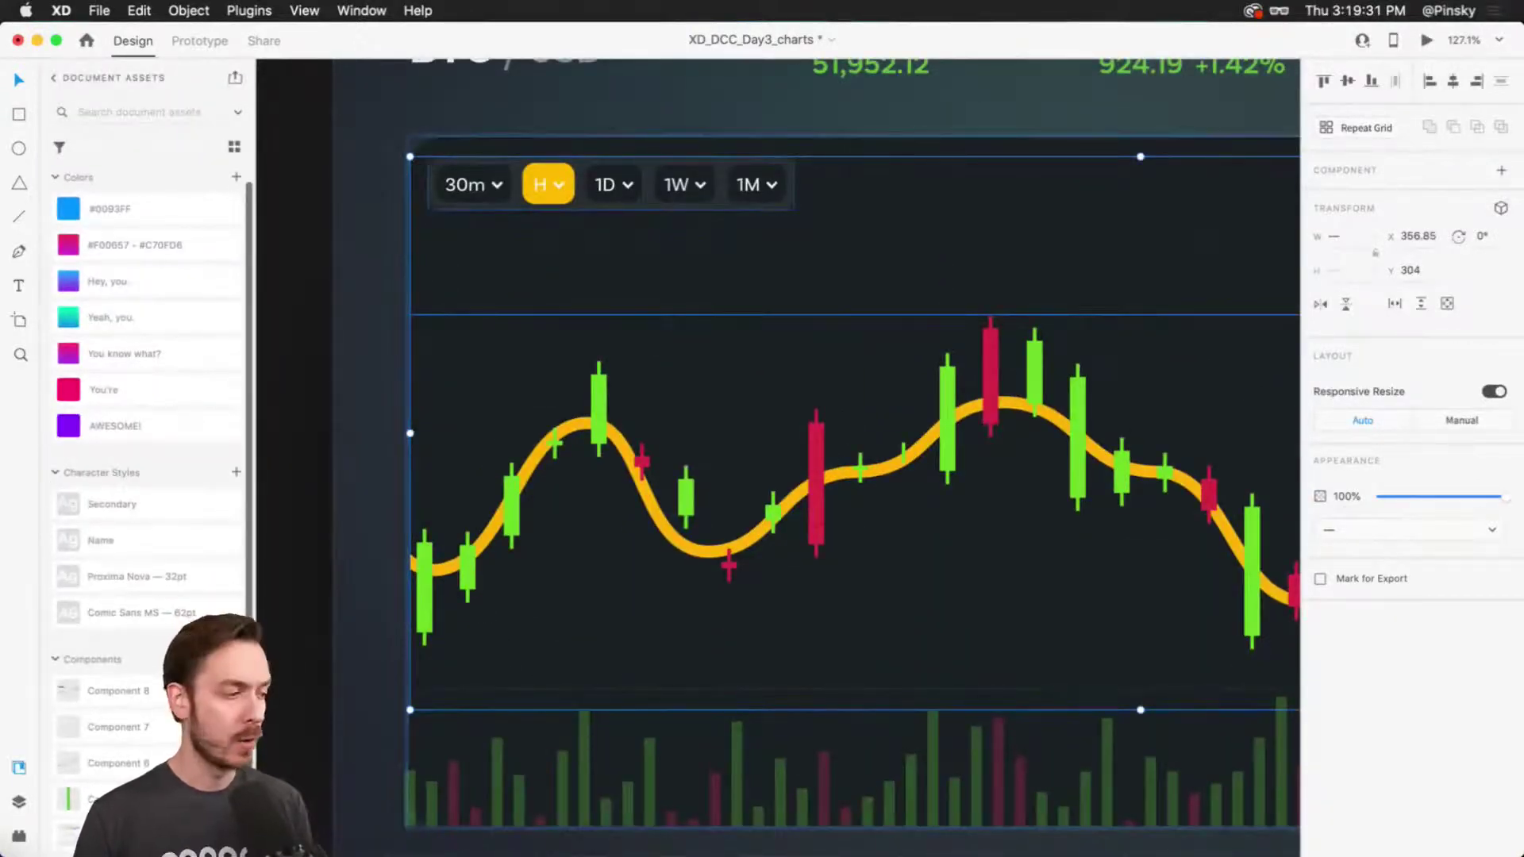
{"action": "key", "text": "super+k"}
{"action": "double_click", "coordinate": [118, 655]}
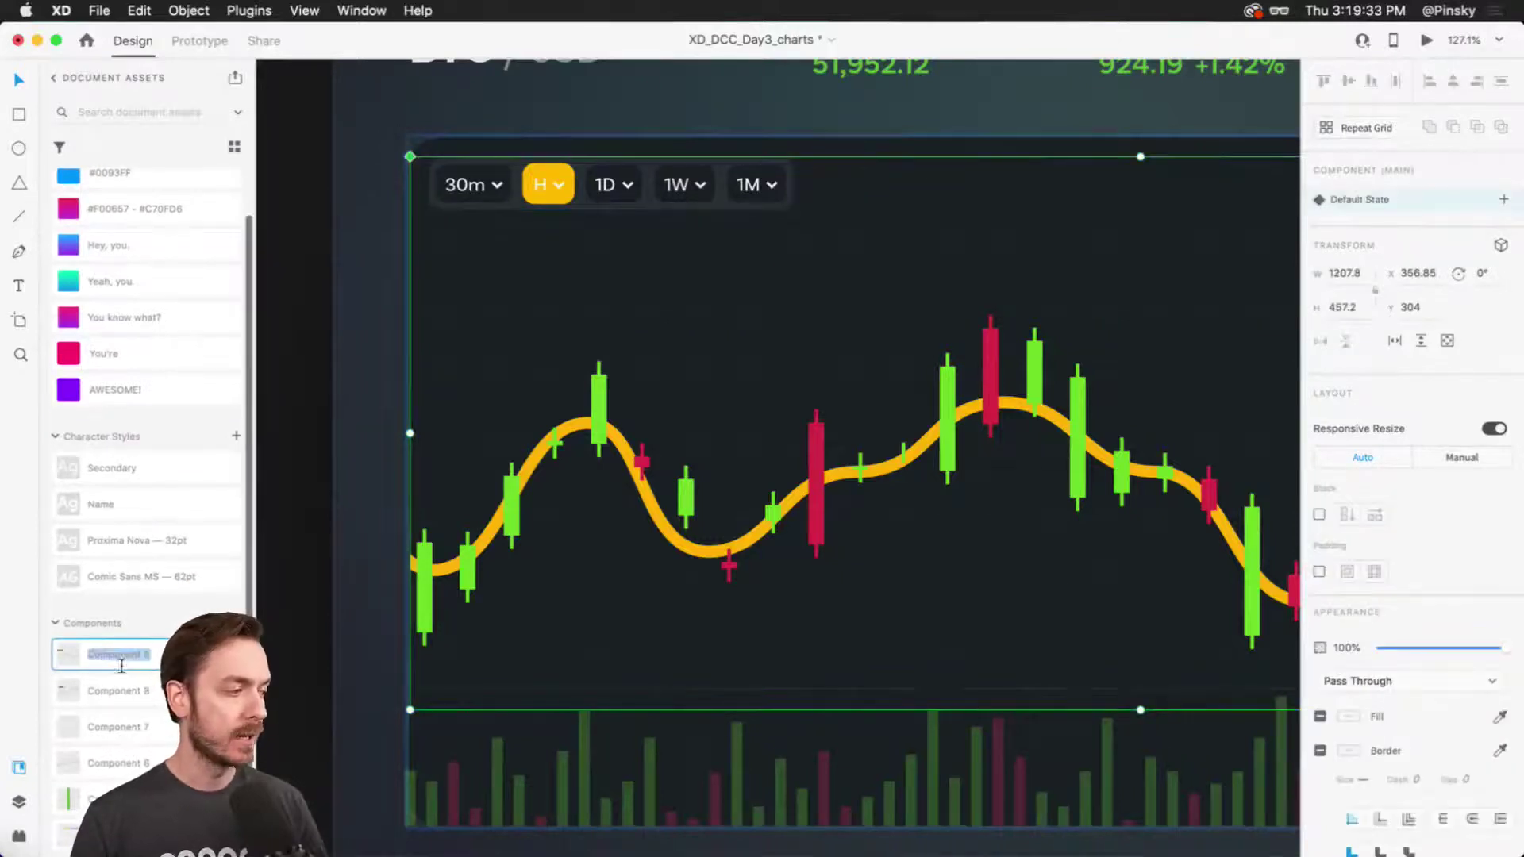
{"action": "type", "text": "Charts"}
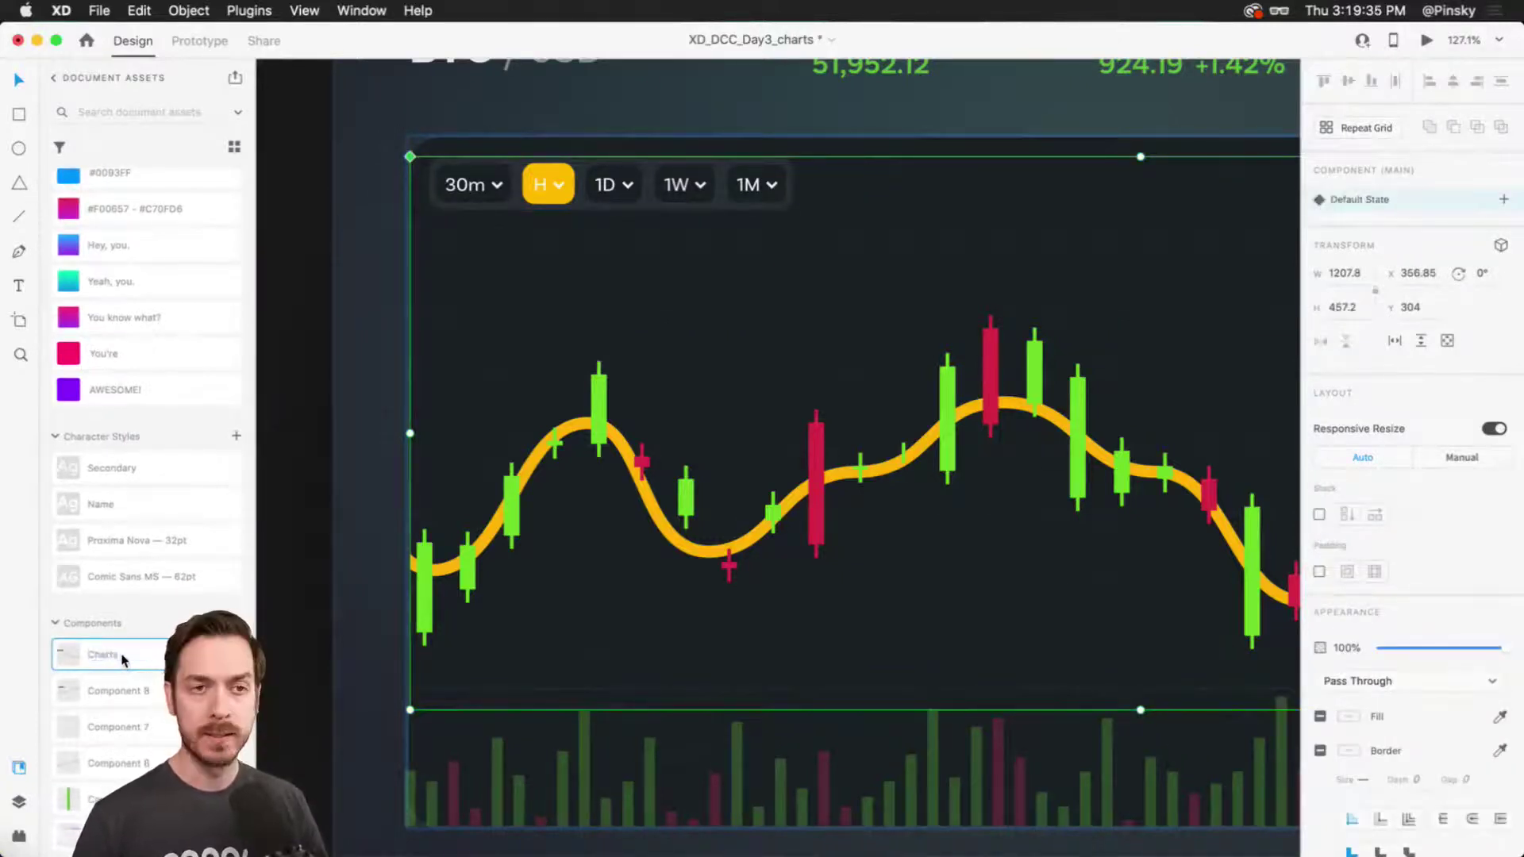
Add a new state named 30m to the Charts component.
{"action": "key", "text": "super+y"}
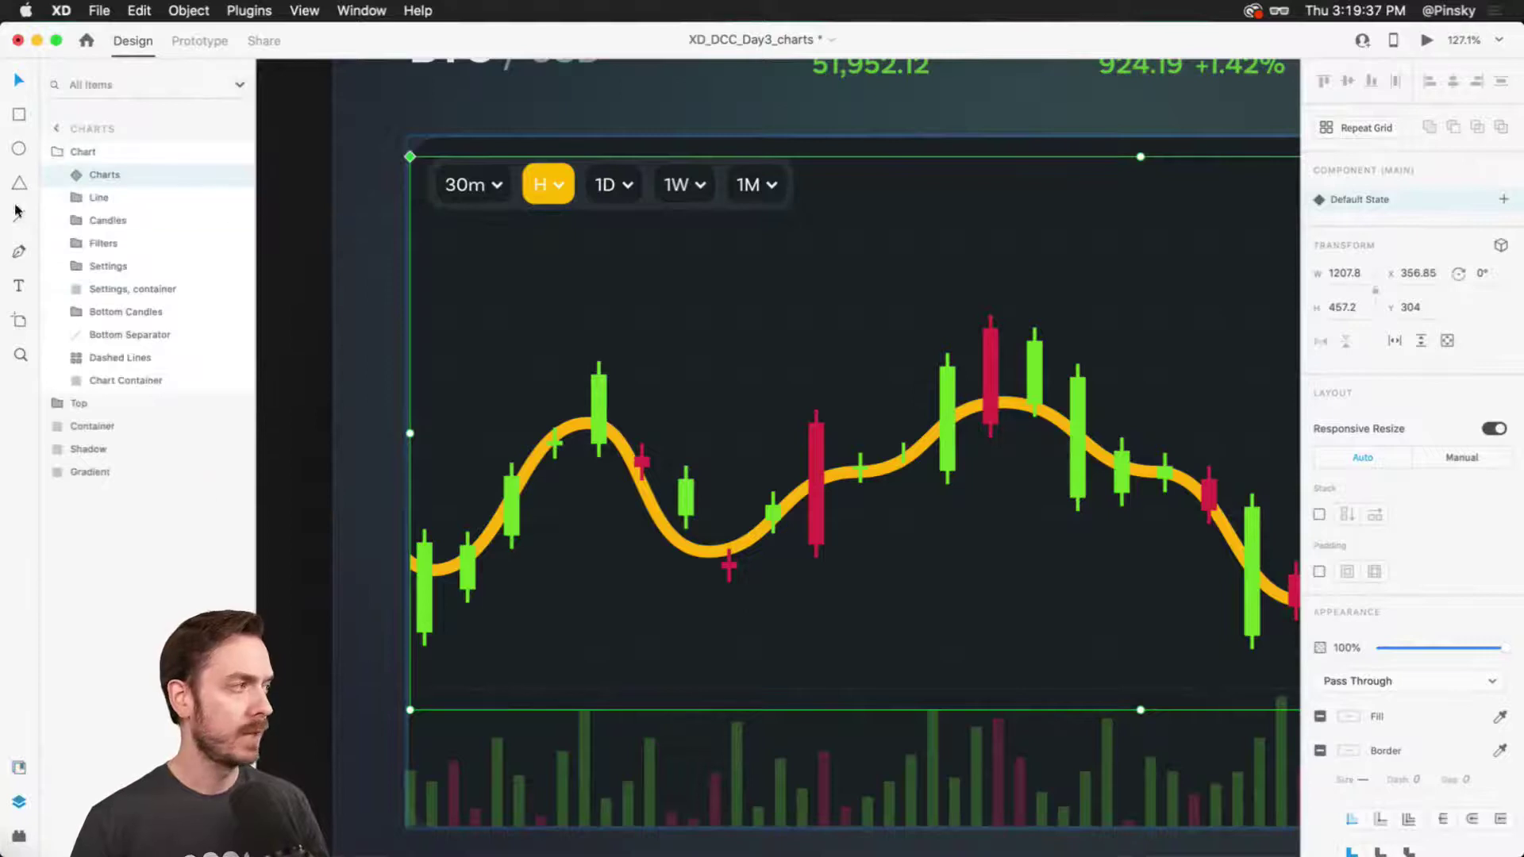
{"action": "left_click_drag", "start_coordinate": [894, 303], "coordinate": [807, 296]}
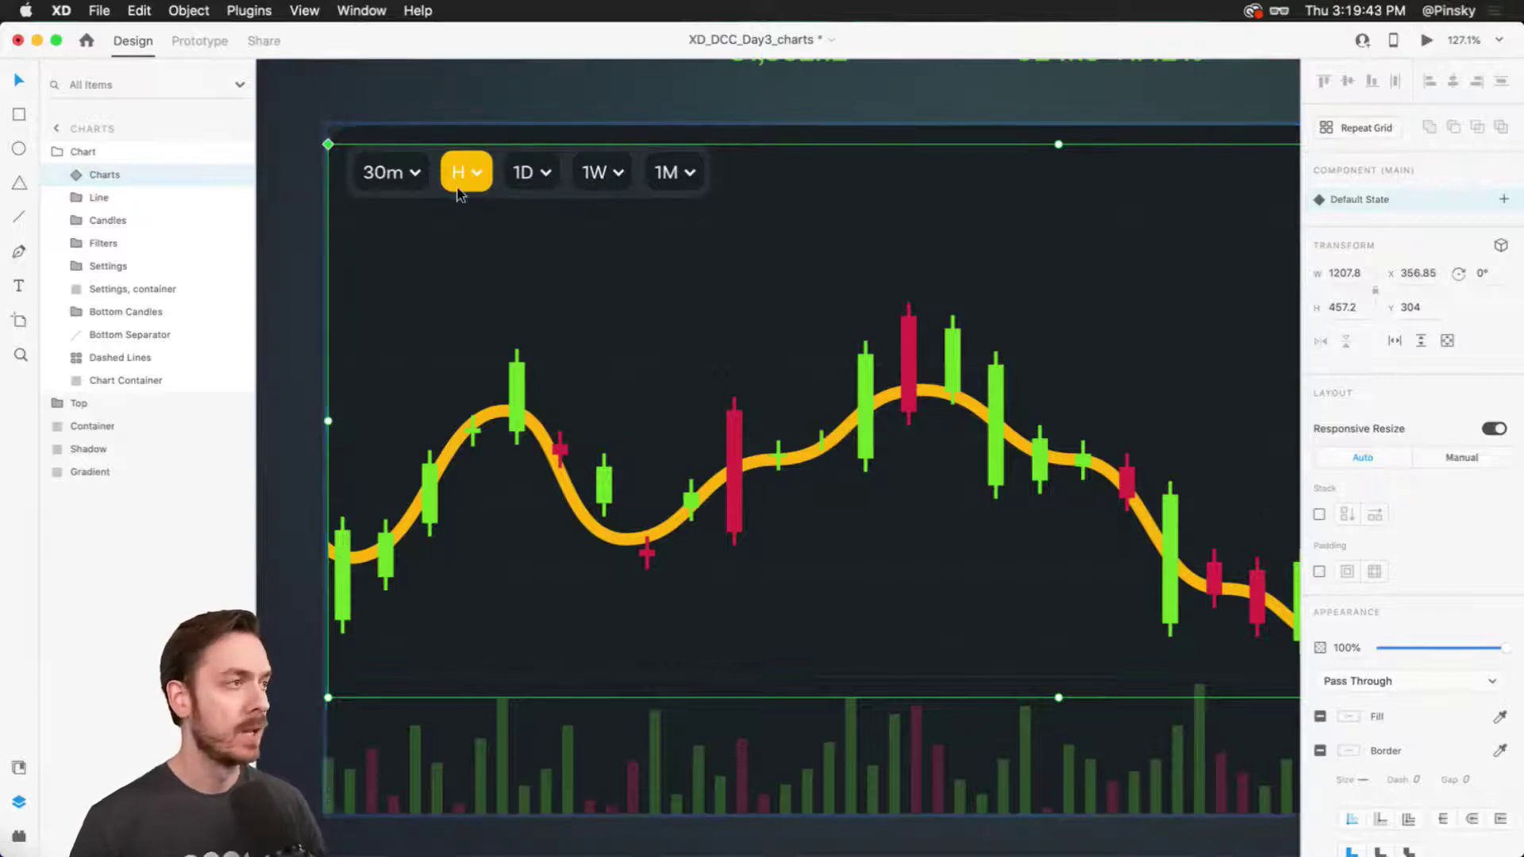
{"action": "scroll", "coordinate": [397, 181], "scroll_direction": "up", "scroll_amount": 2}
{"action": "scroll", "coordinate": [398, 183], "scroll_direction": "up", "scroll_amount": 1}
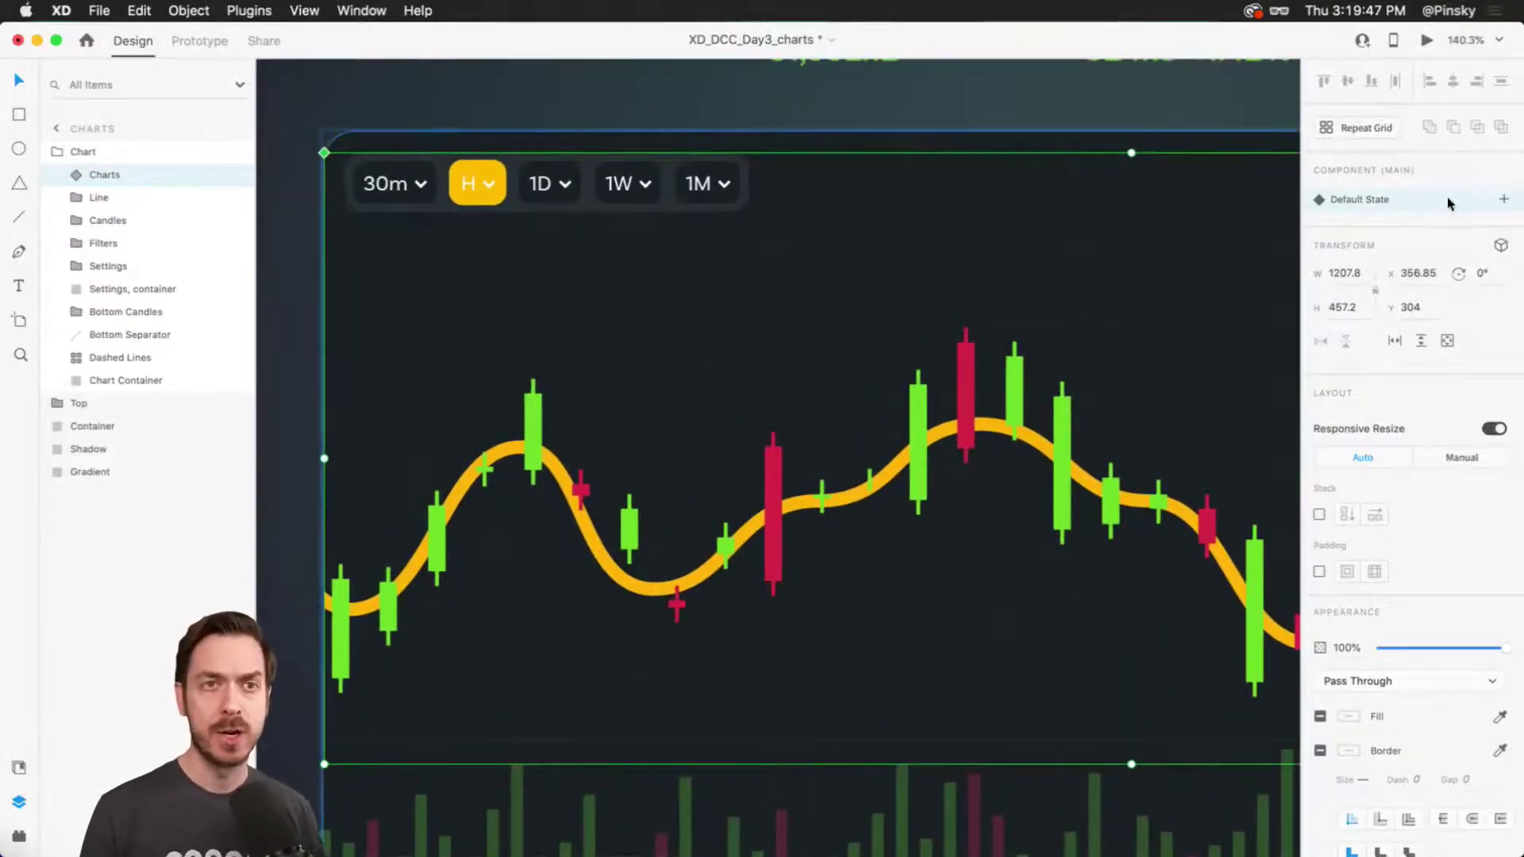
{"action": "left_click", "coordinate": [1503, 200]}
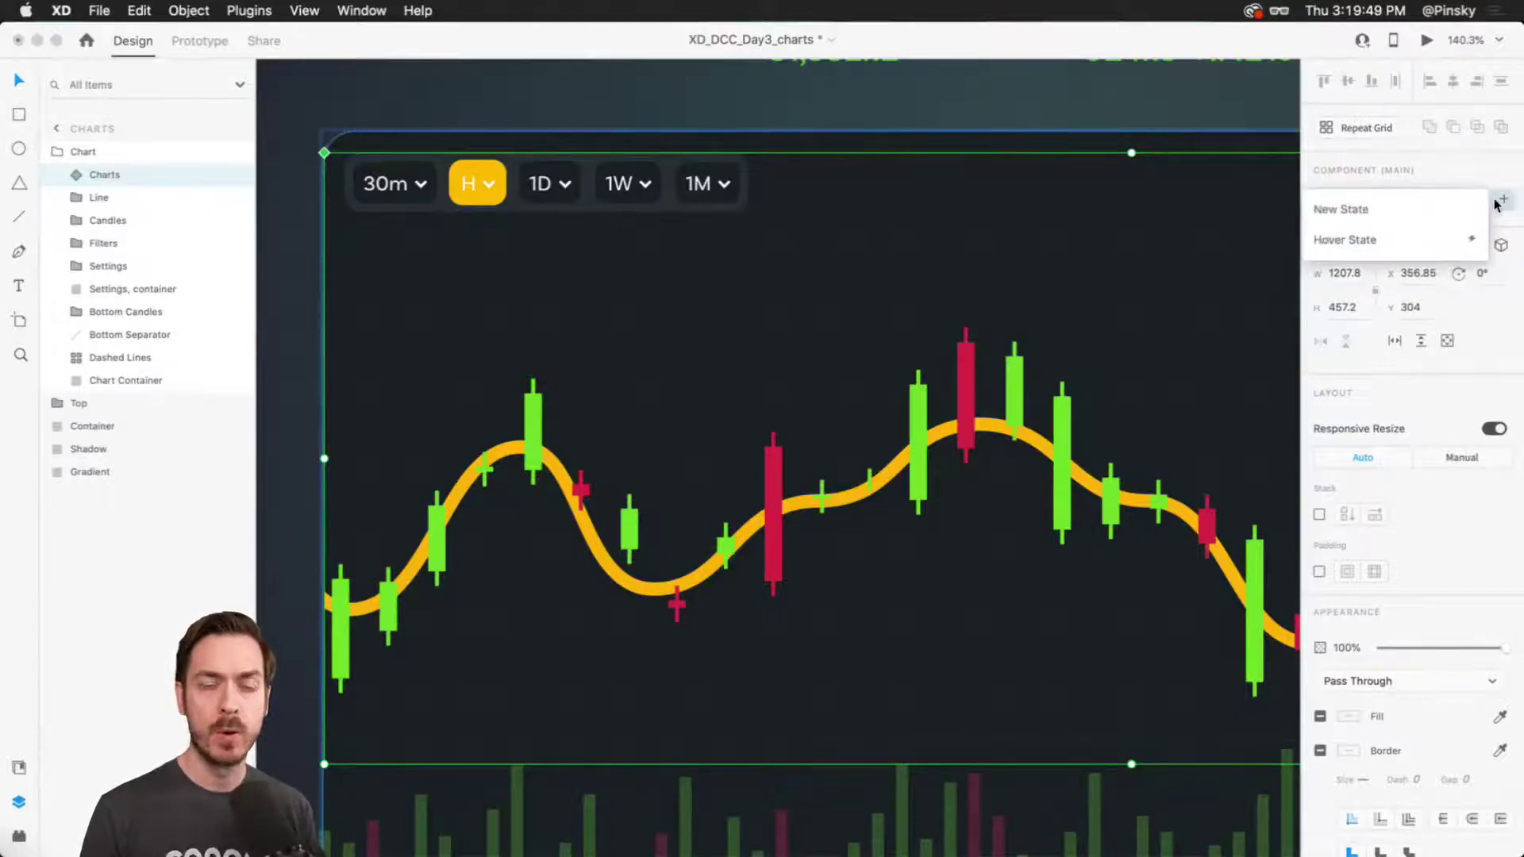
{"action": "left_click", "coordinate": [1431, 210]}
{"action": "type", "text": "30m"}
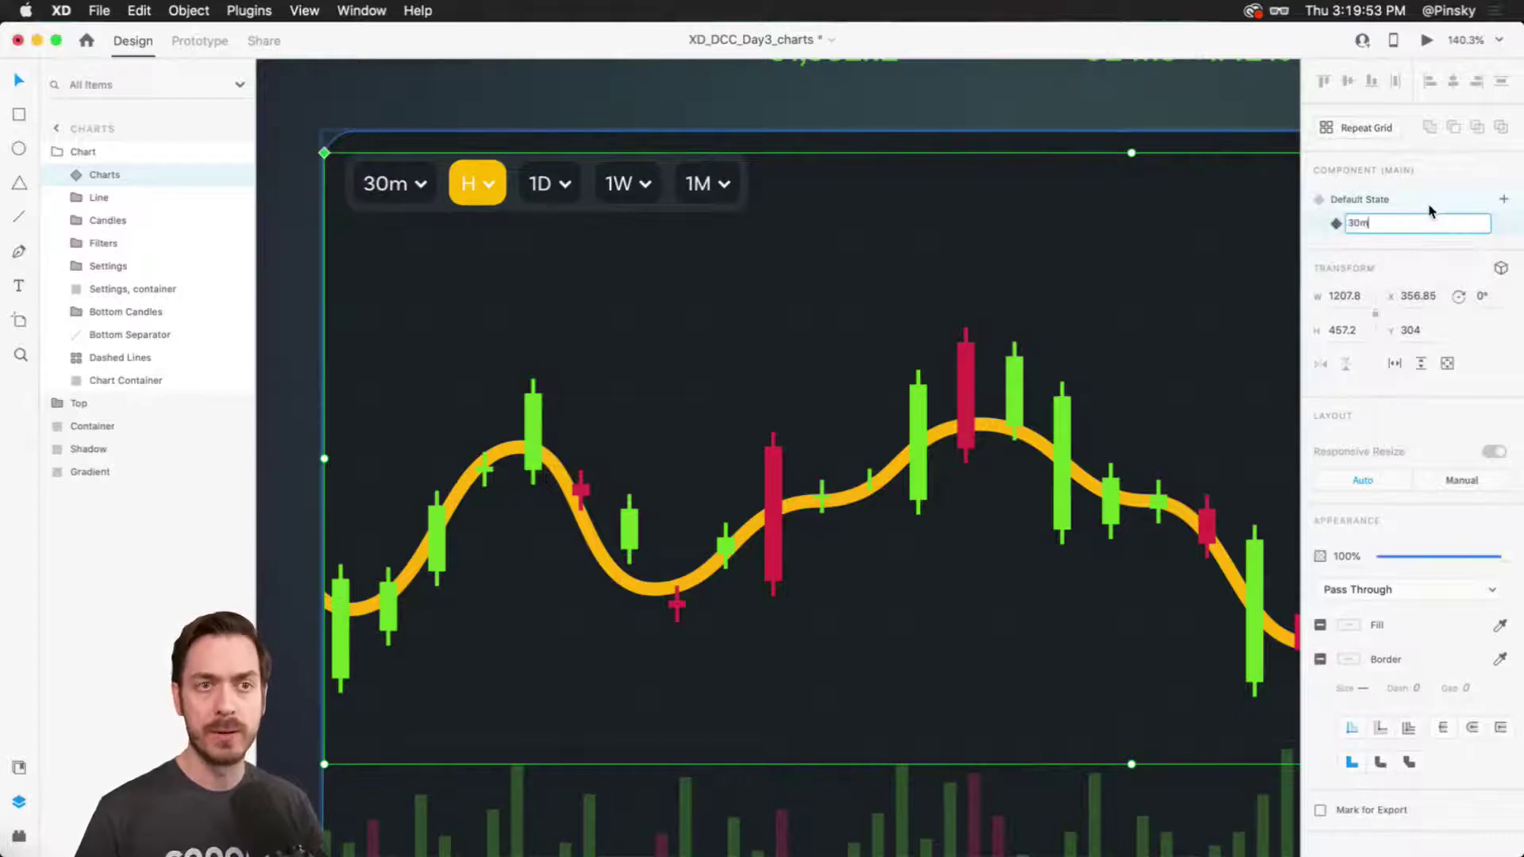
{"action": "key", "text": "Return"}
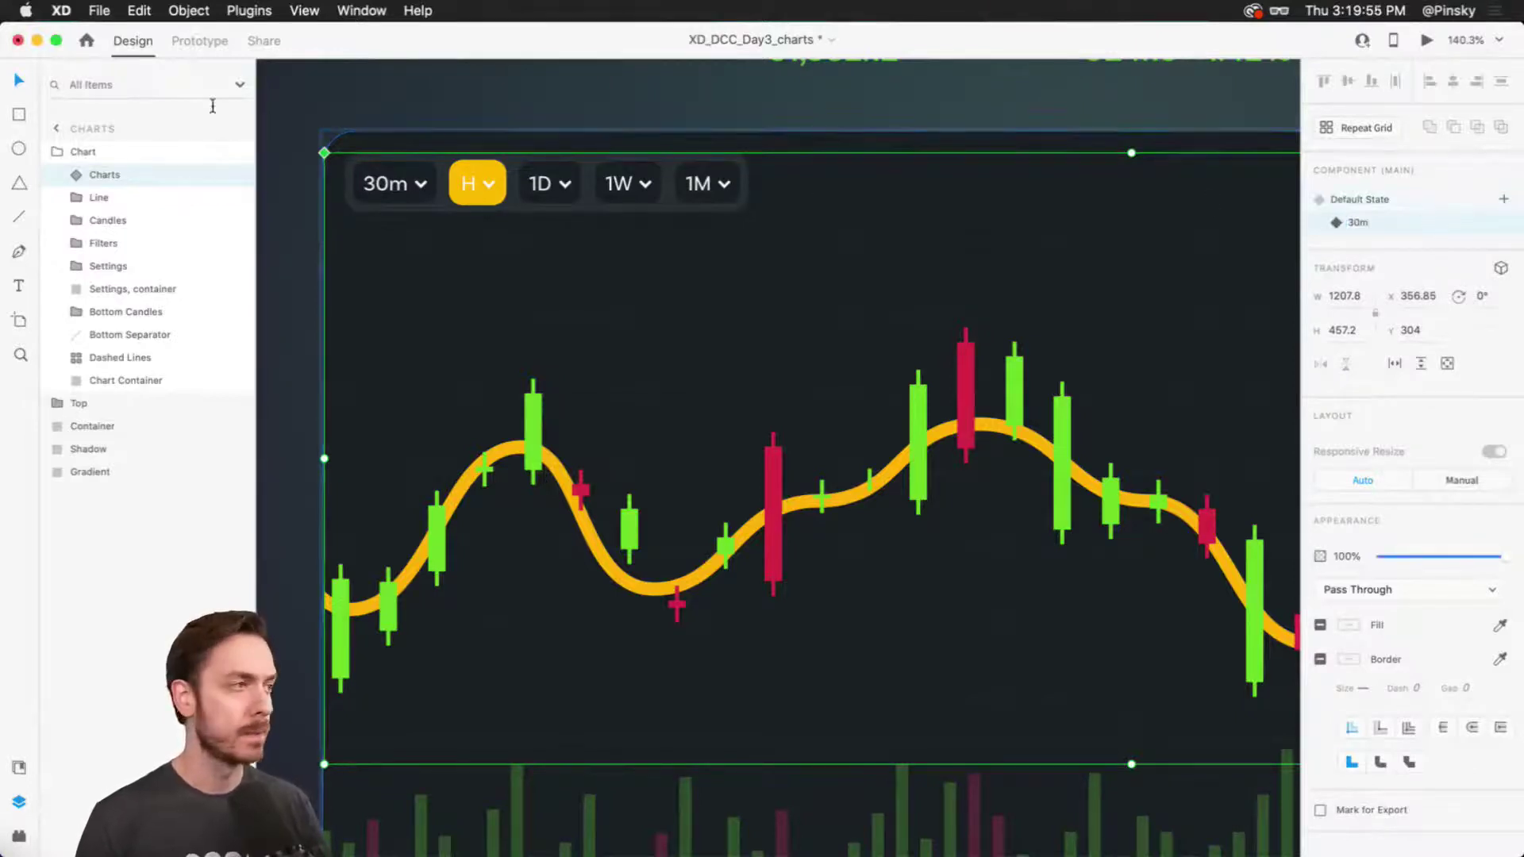
Copy the yellow appearance of the H button's rectangle onto the 30m button's rectangle in the 30m state.
{"action": "scroll", "coordinate": [365, 147], "scroll_direction": "up", "scroll_amount": 4}
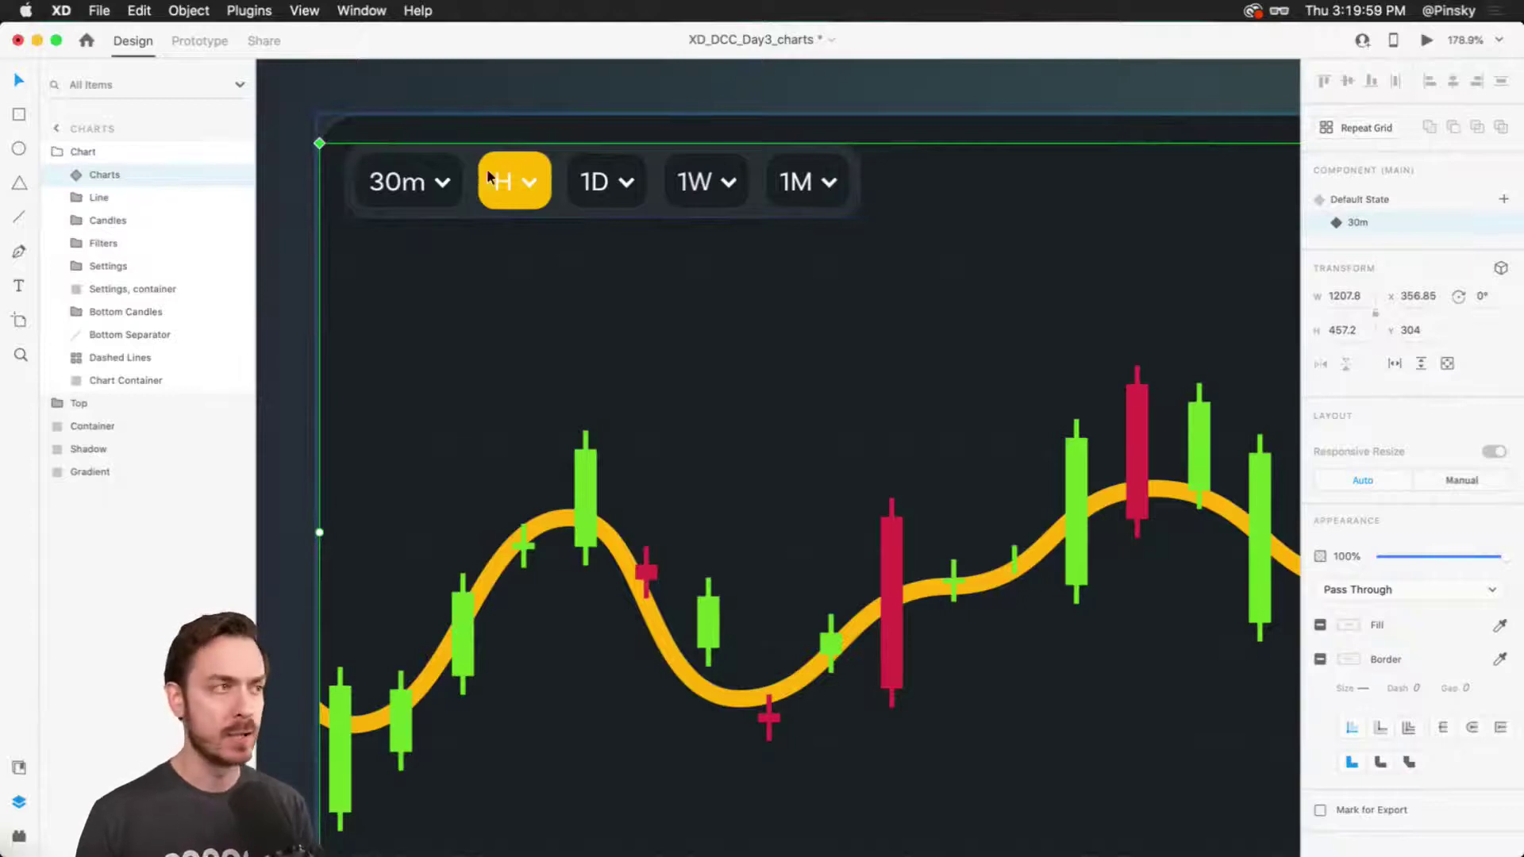
{"action": "left_click", "coordinate": [530, 157], "text": "super"}
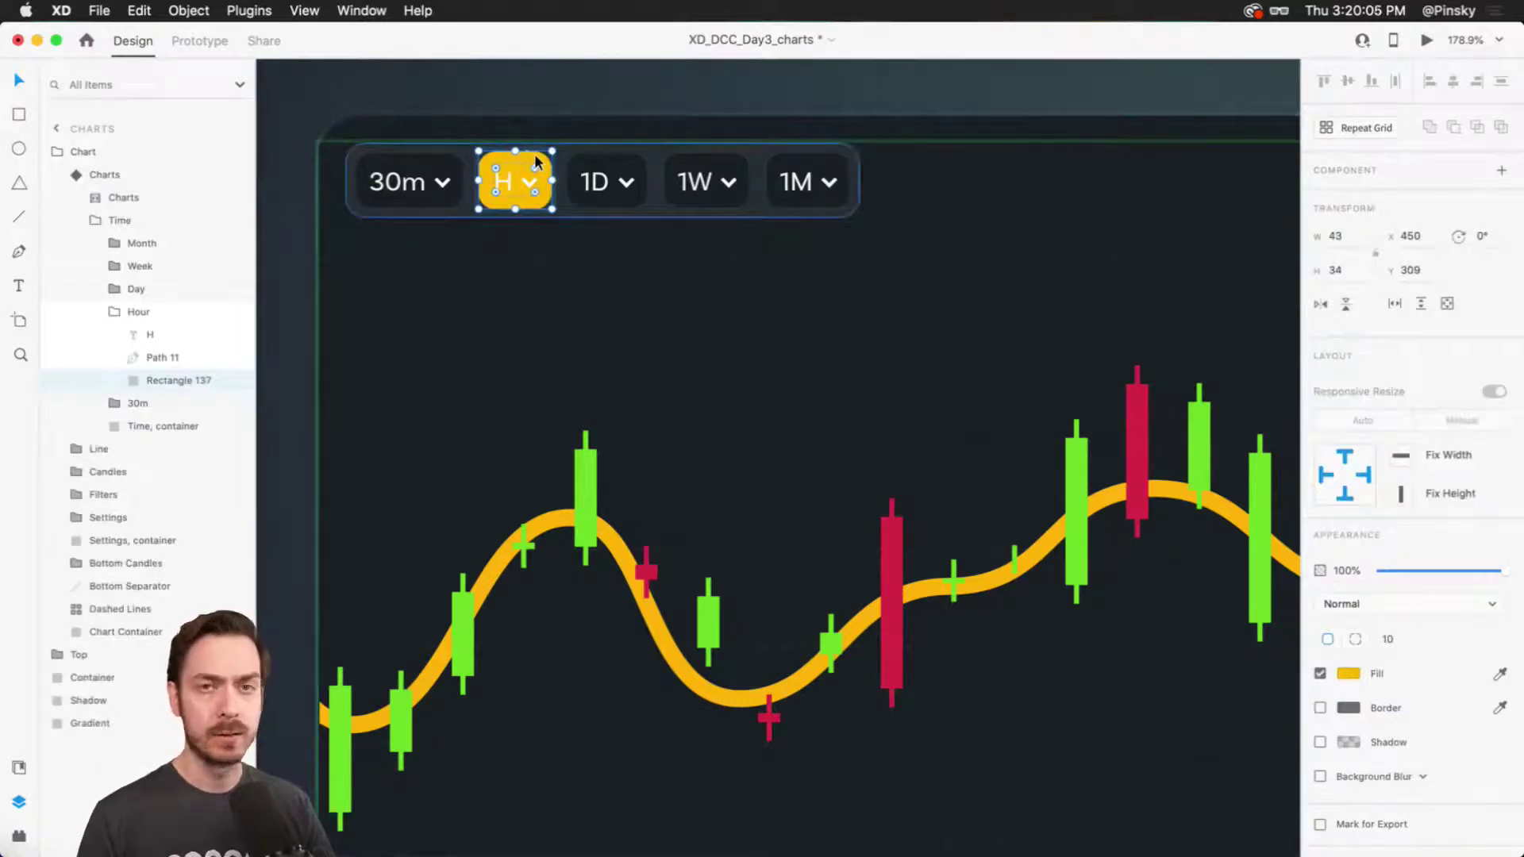
{"action": "left_click", "coordinate": [425, 161], "text": "super"}
{"action": "right_click", "coordinate": [435, 168]}
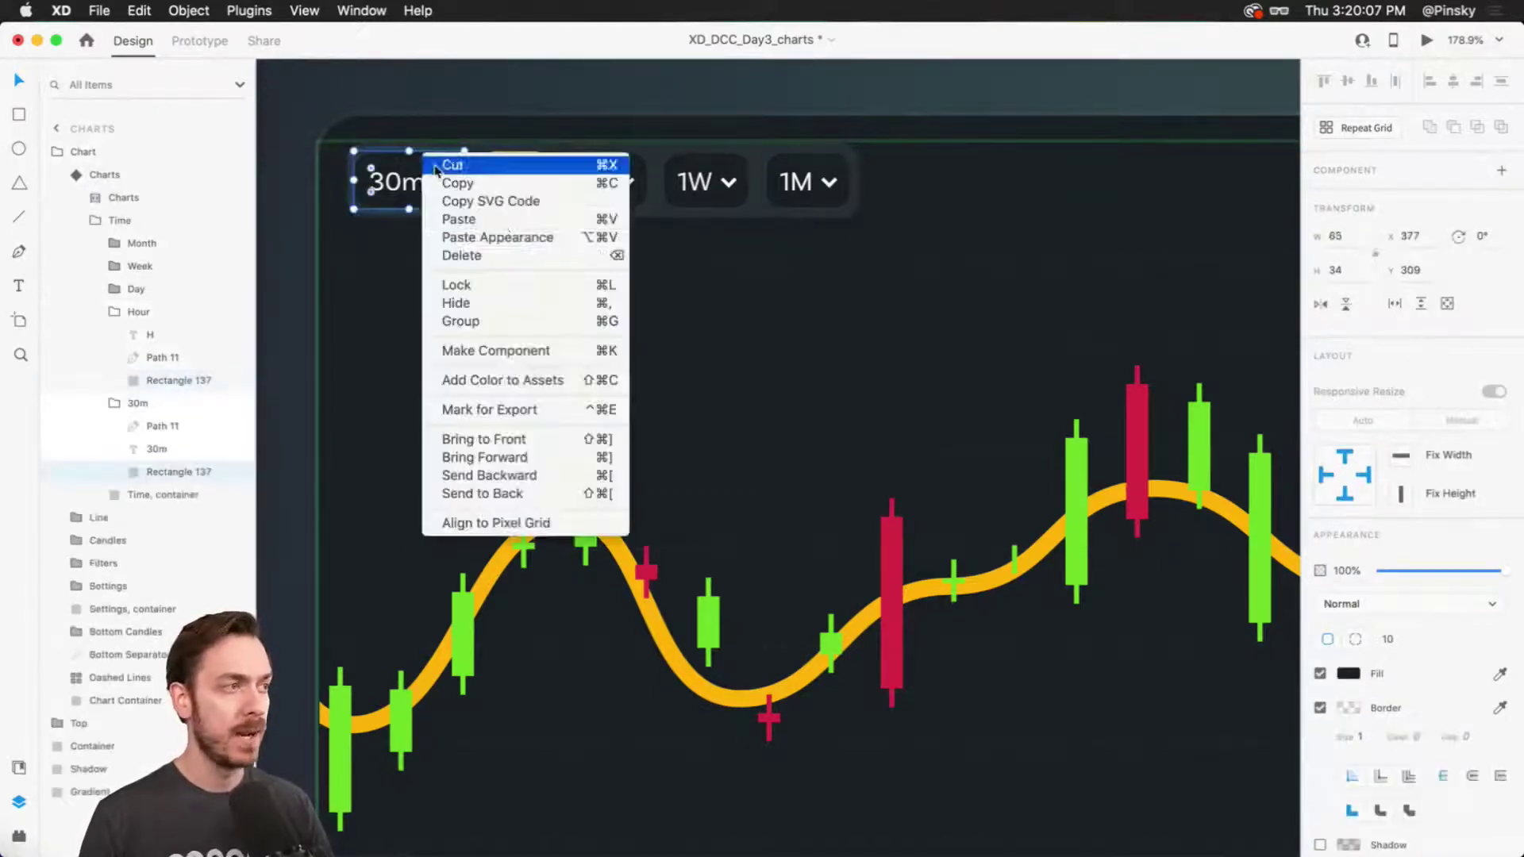
{"action": "left_click", "coordinate": [516, 237]}
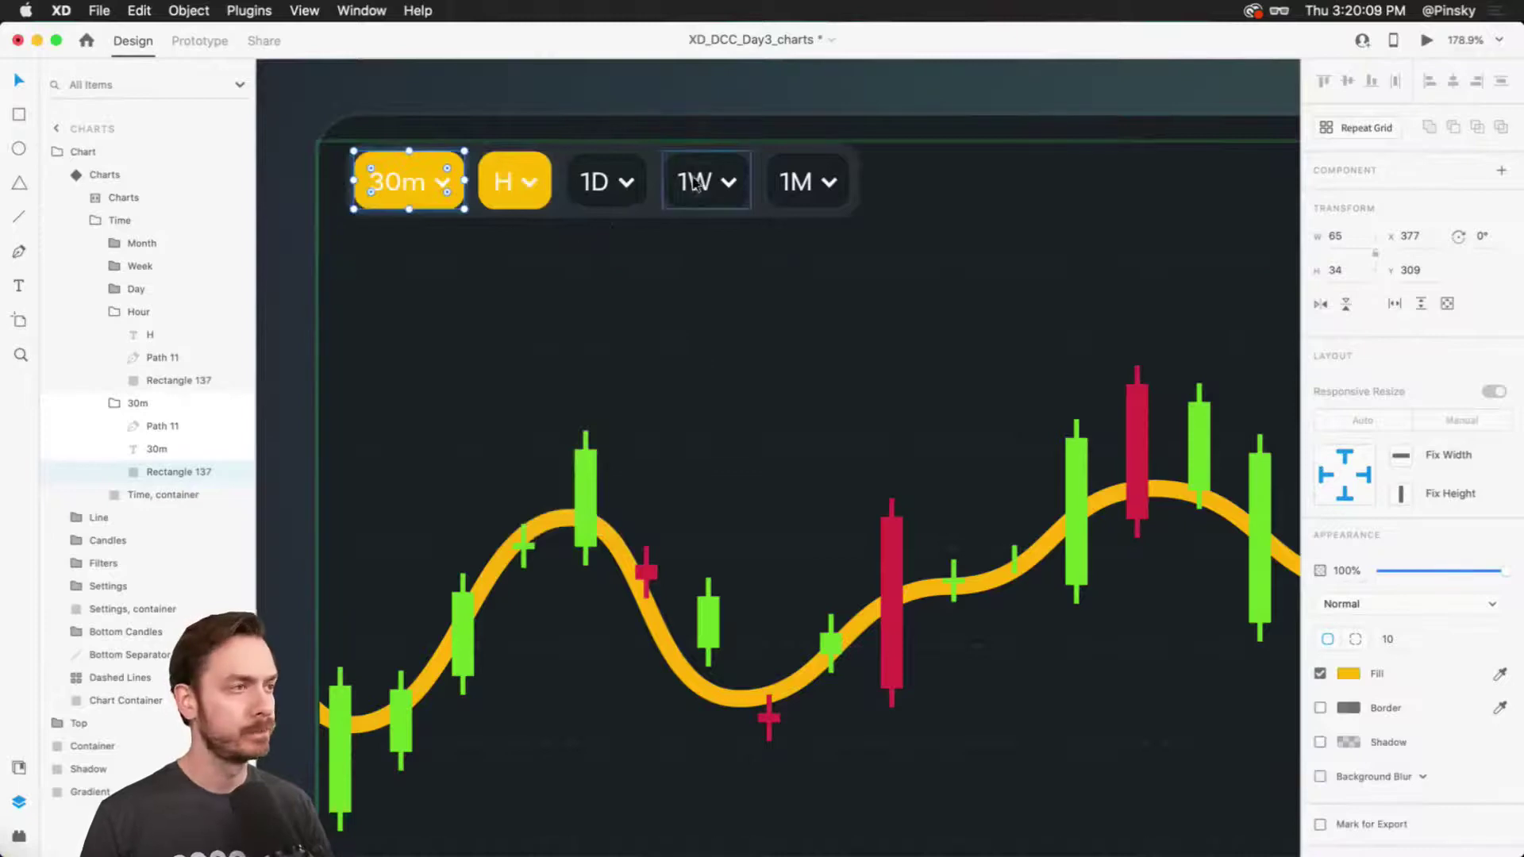
Copy the dark appearance of the 1D button's rectangle onto the H button's rectangle.
{"action": "left_click", "coordinate": [632, 159], "text": "super"}
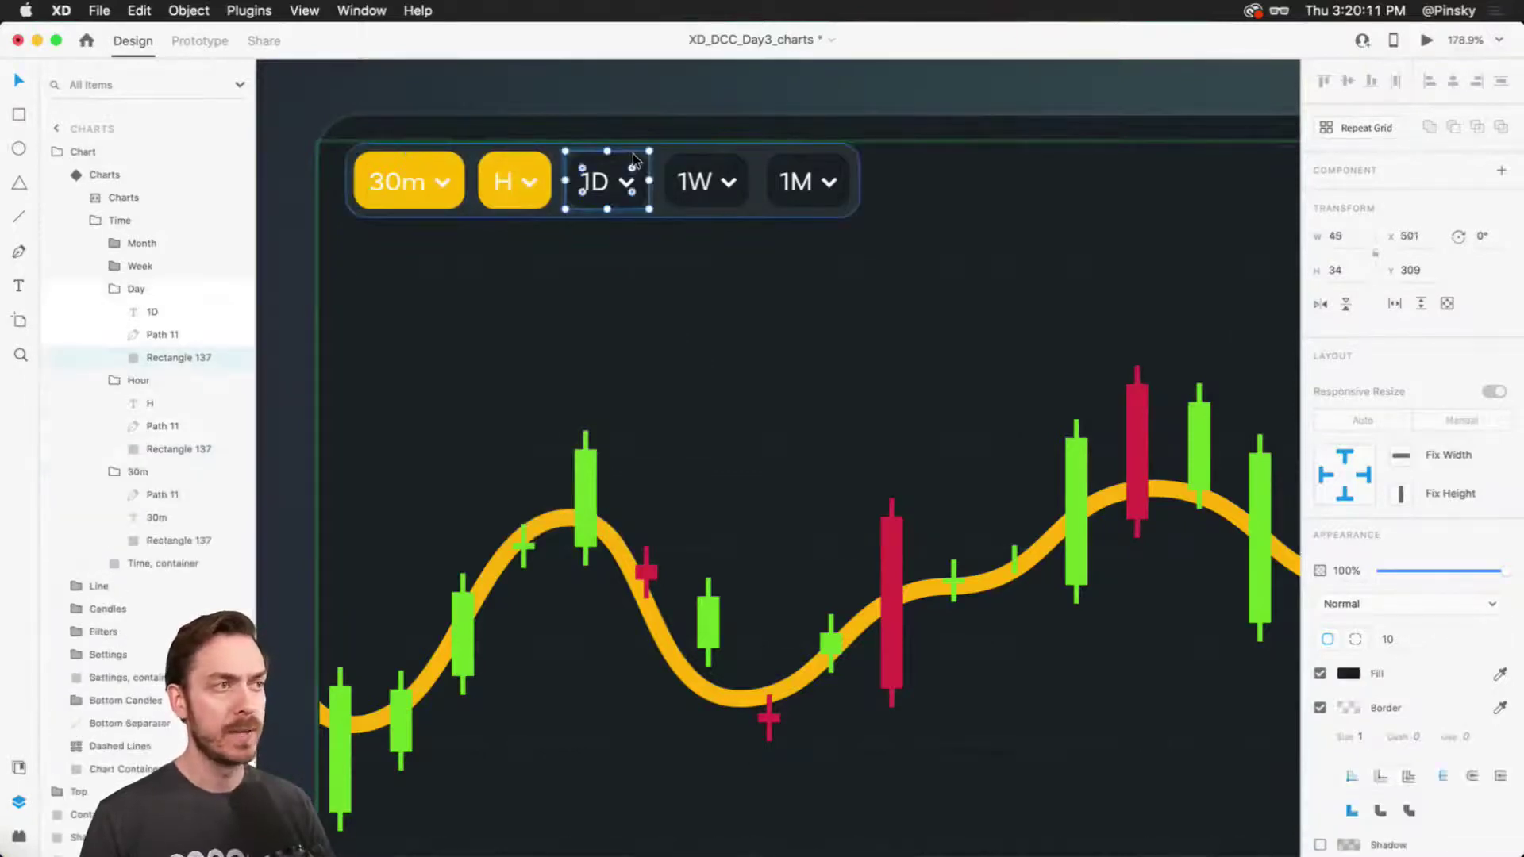
{"action": "key", "text": "super+c"}
{"action": "left_click", "coordinate": [543, 162], "text": "super"}
{"action": "key", "text": "super+alt+v"}
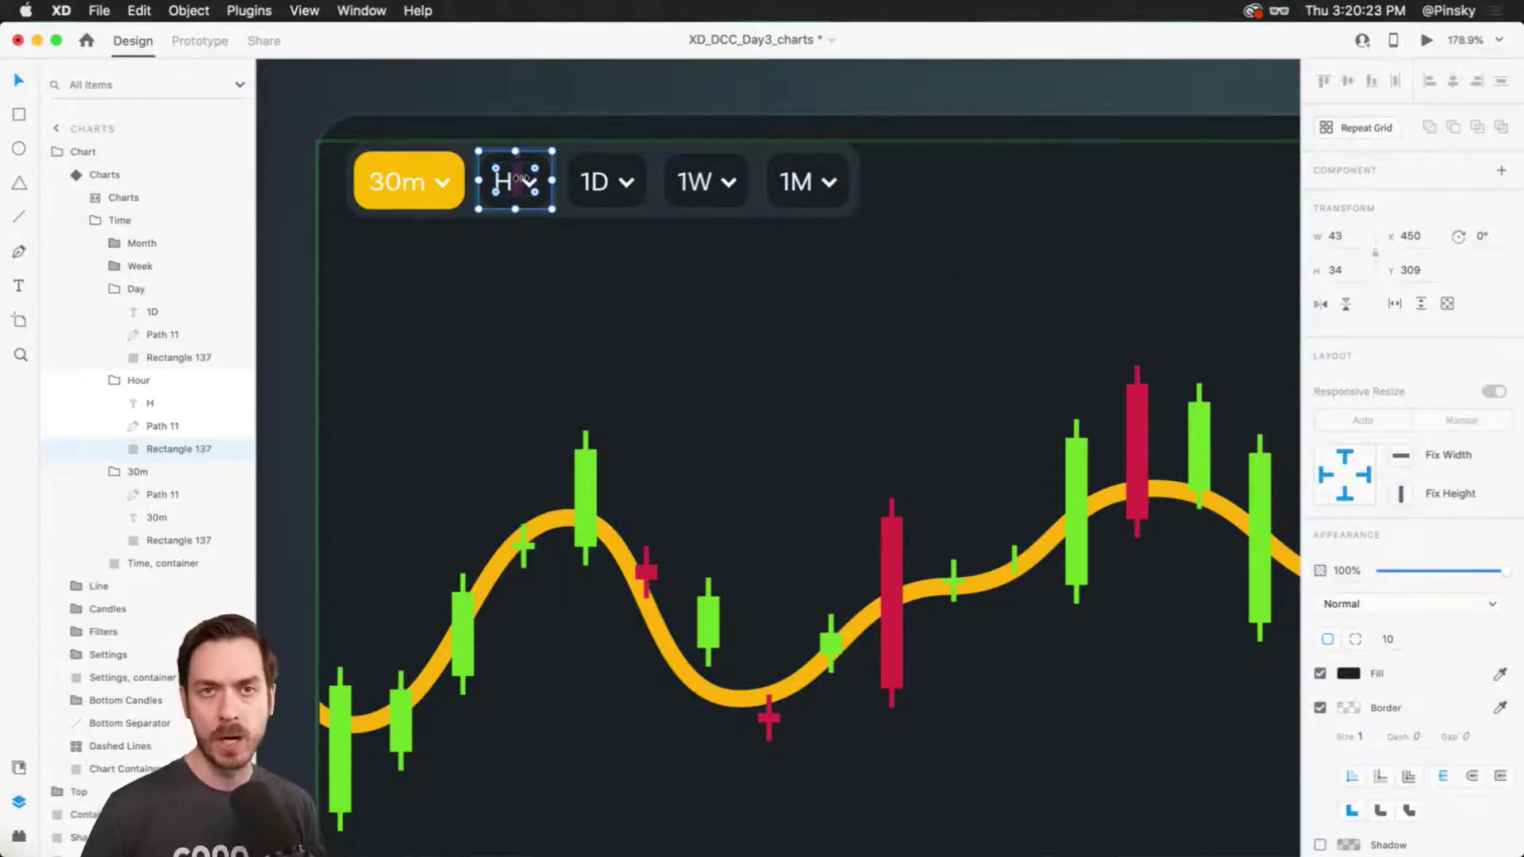
{"action": "key", "text": "Escape"}
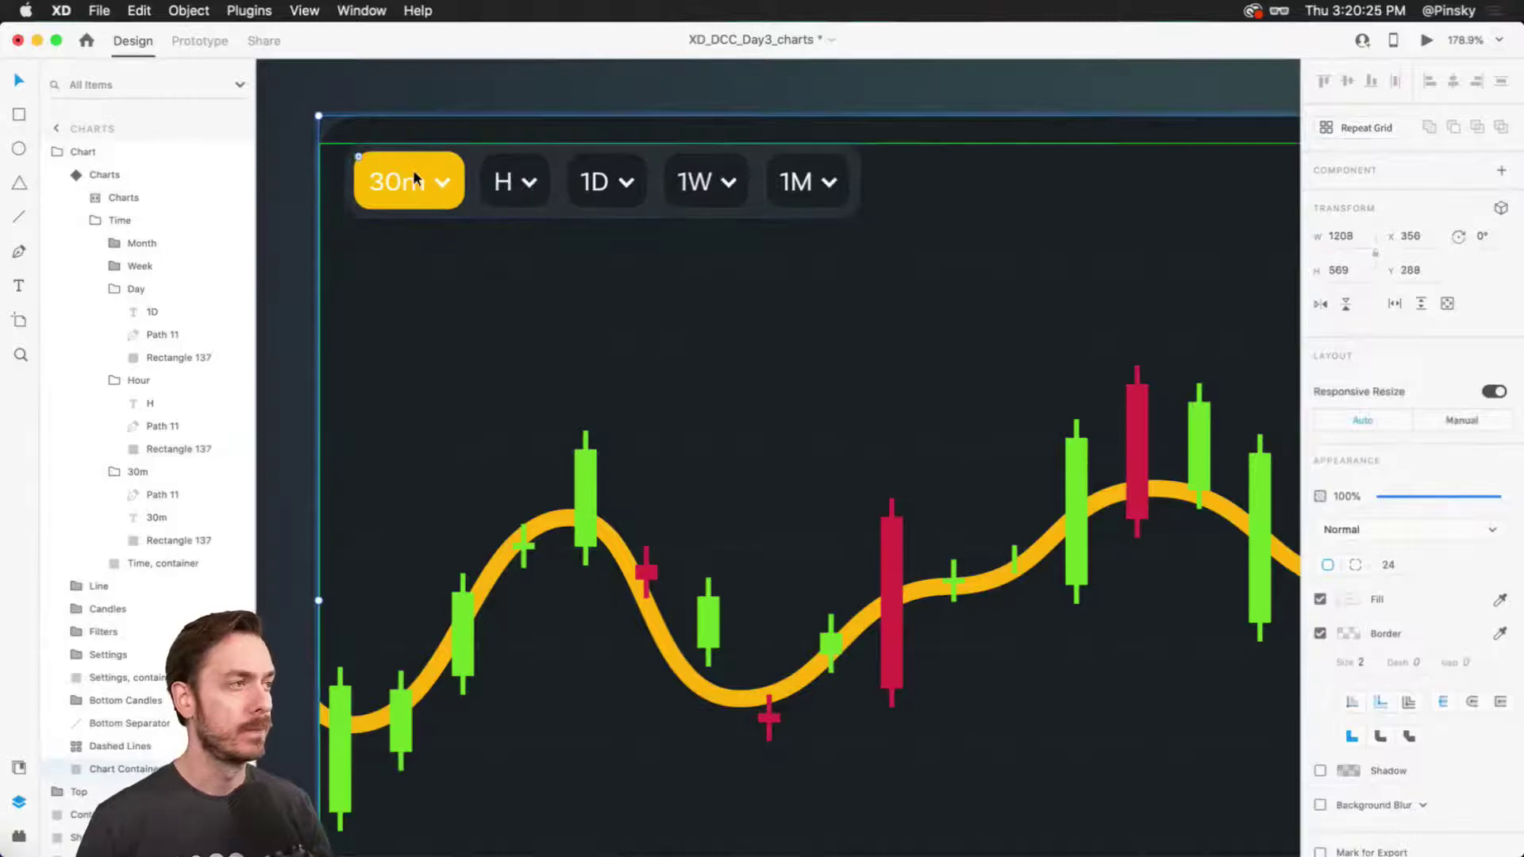
Stretch the Candles group in the 30m state horizontally from its centre so the candles spread apart.
{"action": "left_click", "coordinate": [415, 177]}
{"action": "double_click", "coordinate": [415, 177]}
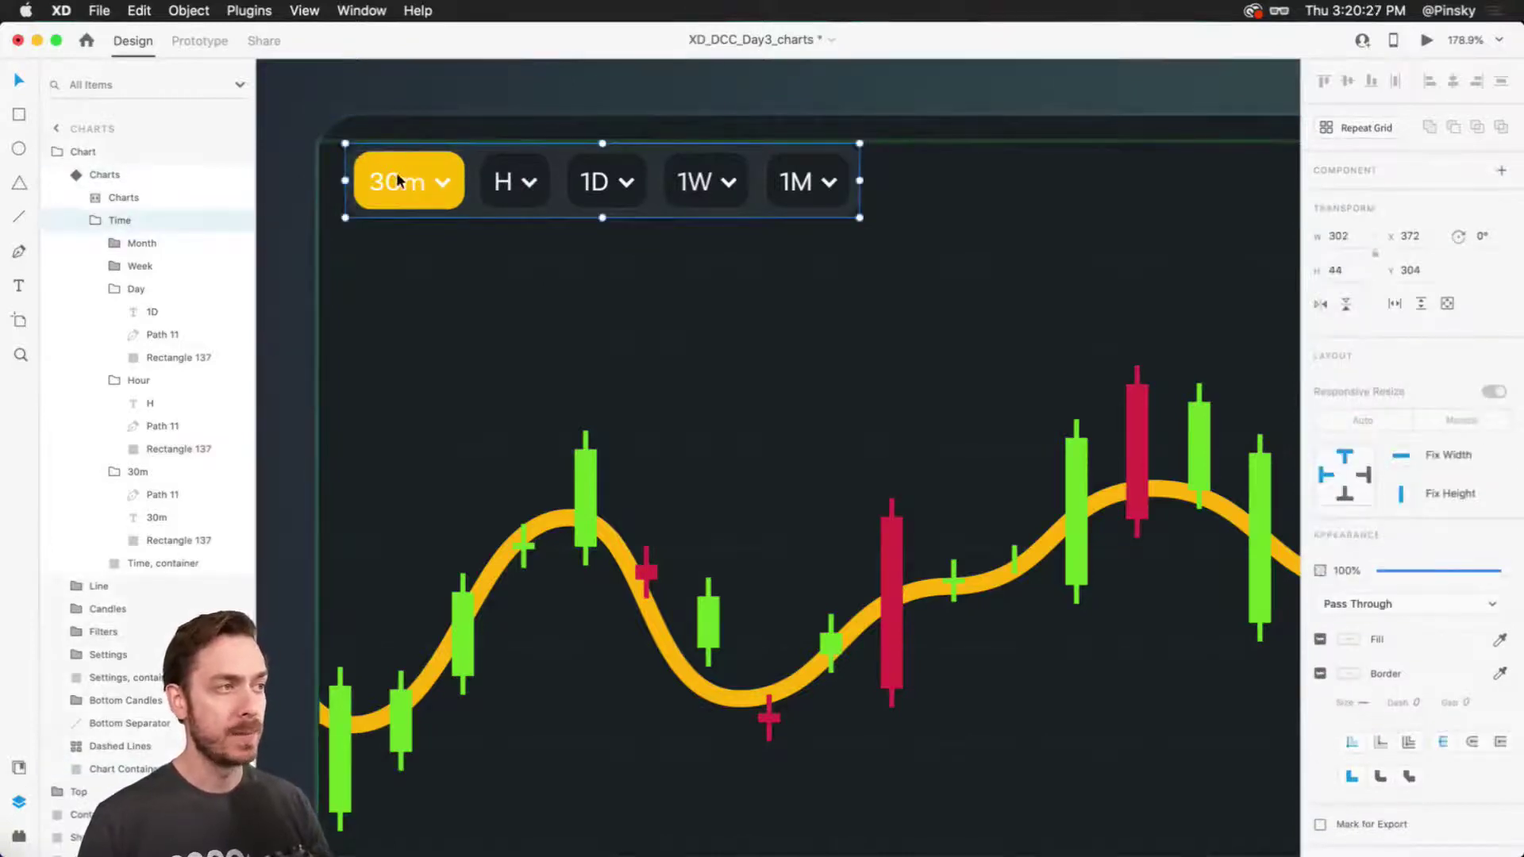
{"action": "double_click", "coordinate": [366, 187]}
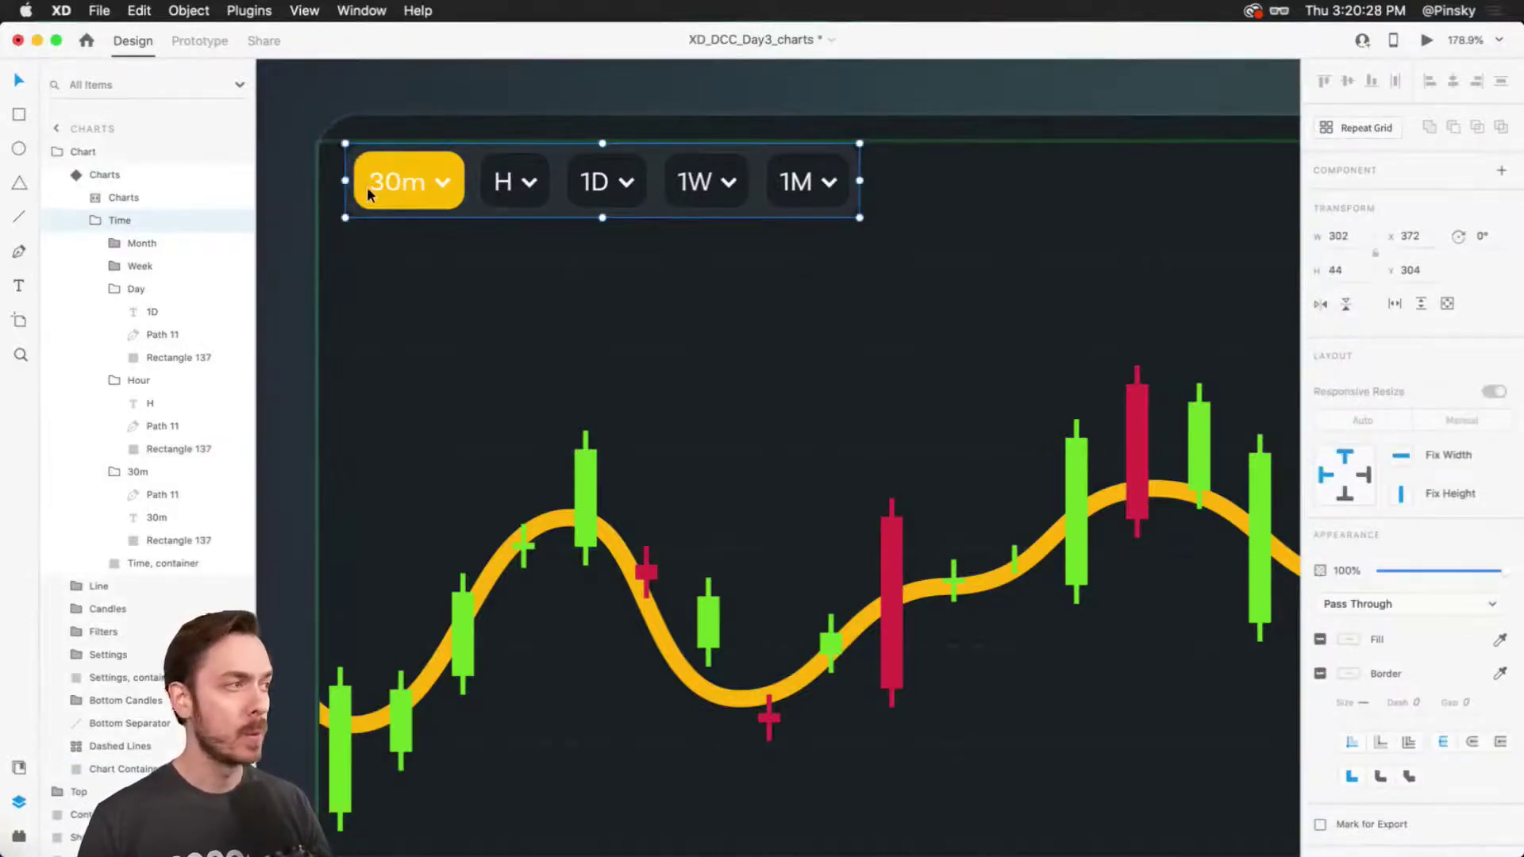
{"action": "left_click", "coordinate": [151, 198]}
{"action": "double_click", "coordinate": [101, 198]}
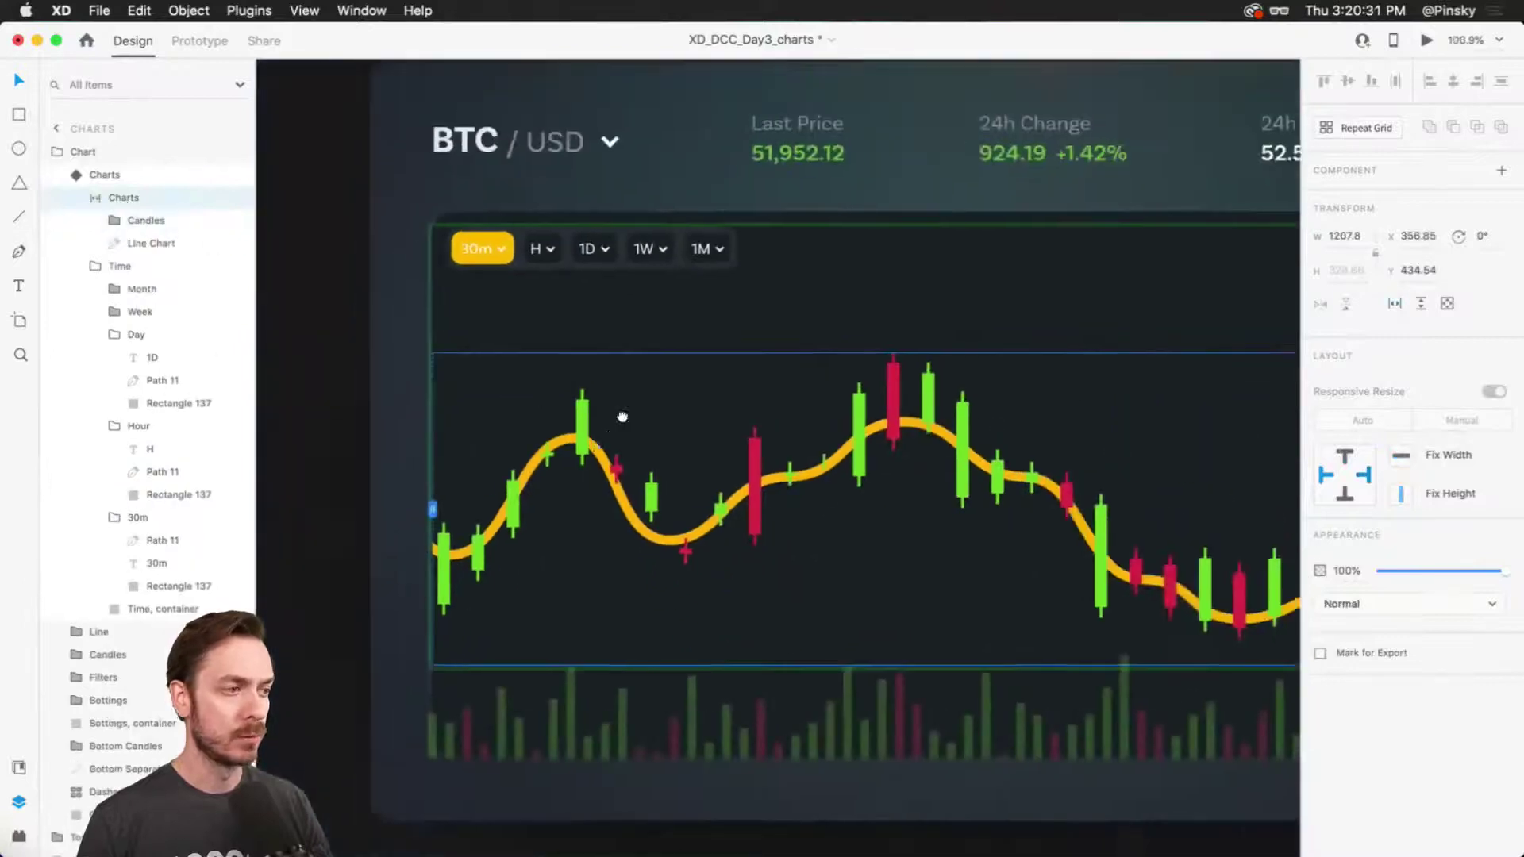
{"action": "double_click", "coordinate": [639, 365]}
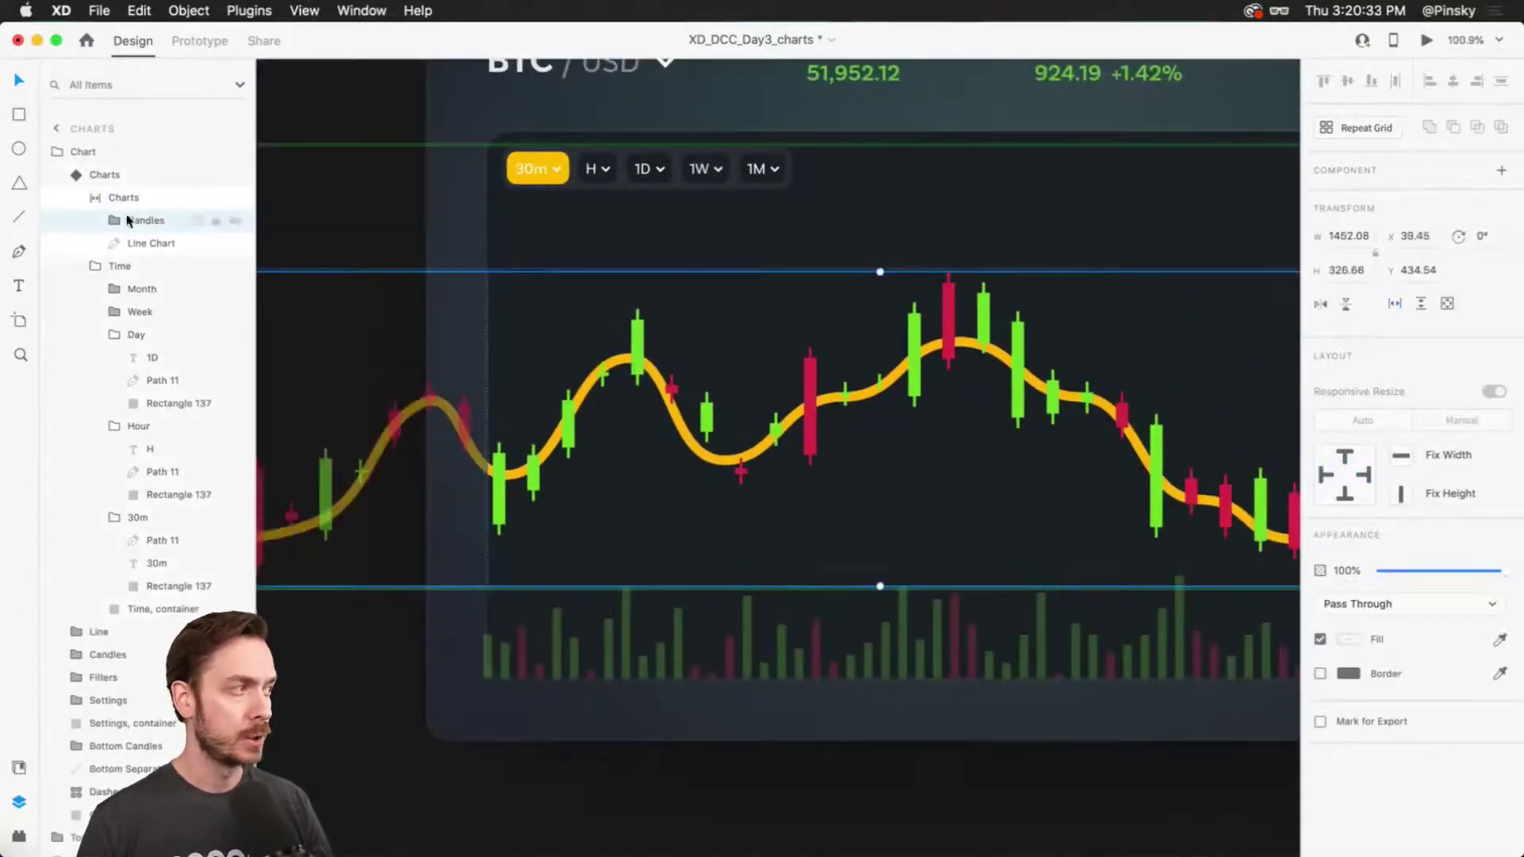
{"action": "scroll", "coordinate": [704, 408], "scroll_direction": "down", "scroll_amount": 5}
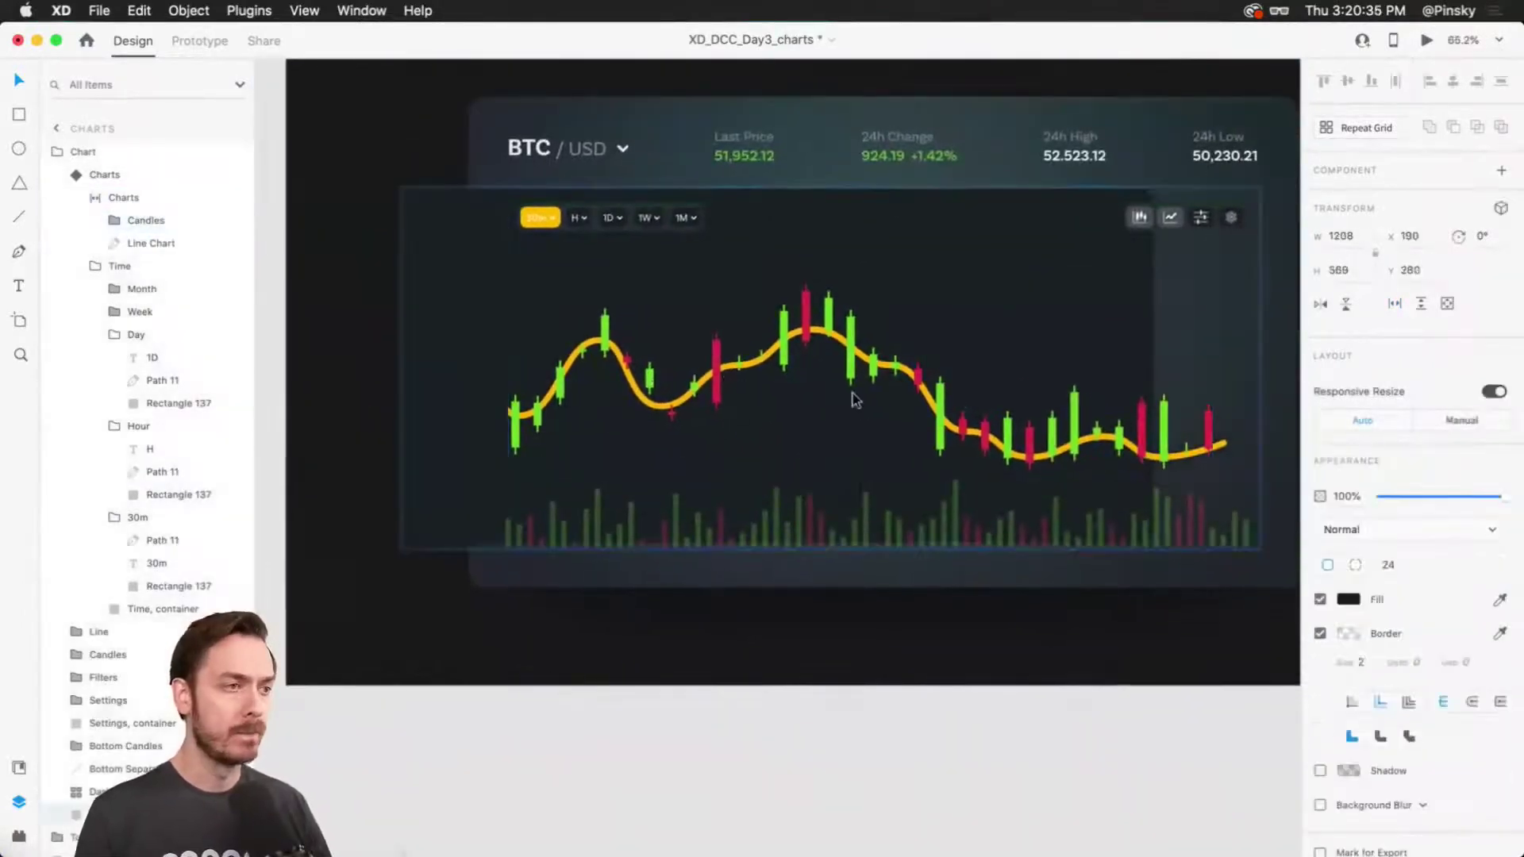
{"action": "key", "text": "Escape"}
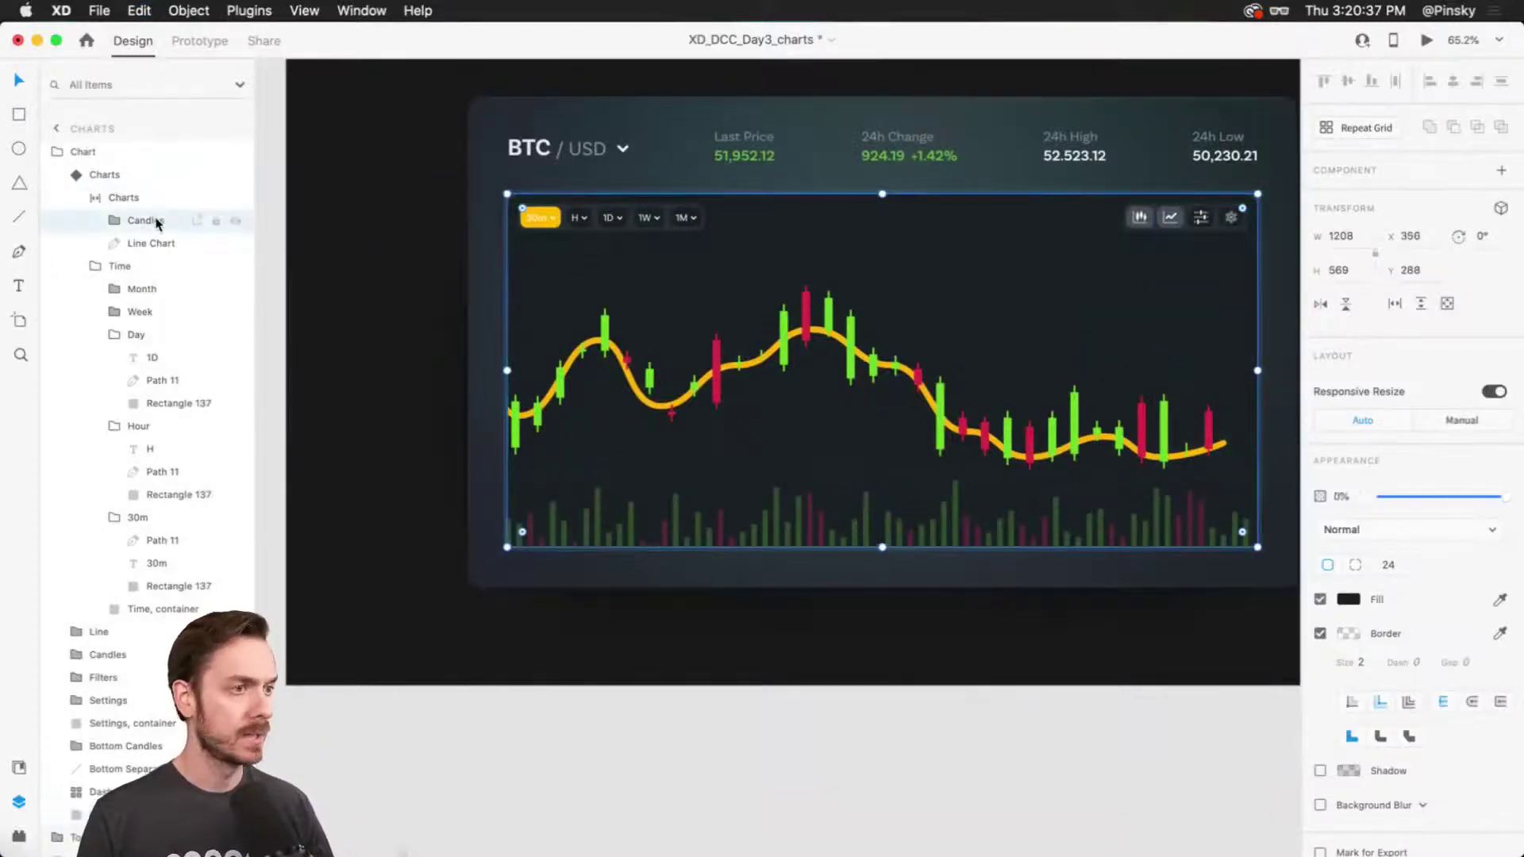
{"action": "left_click", "coordinate": [153, 221]}
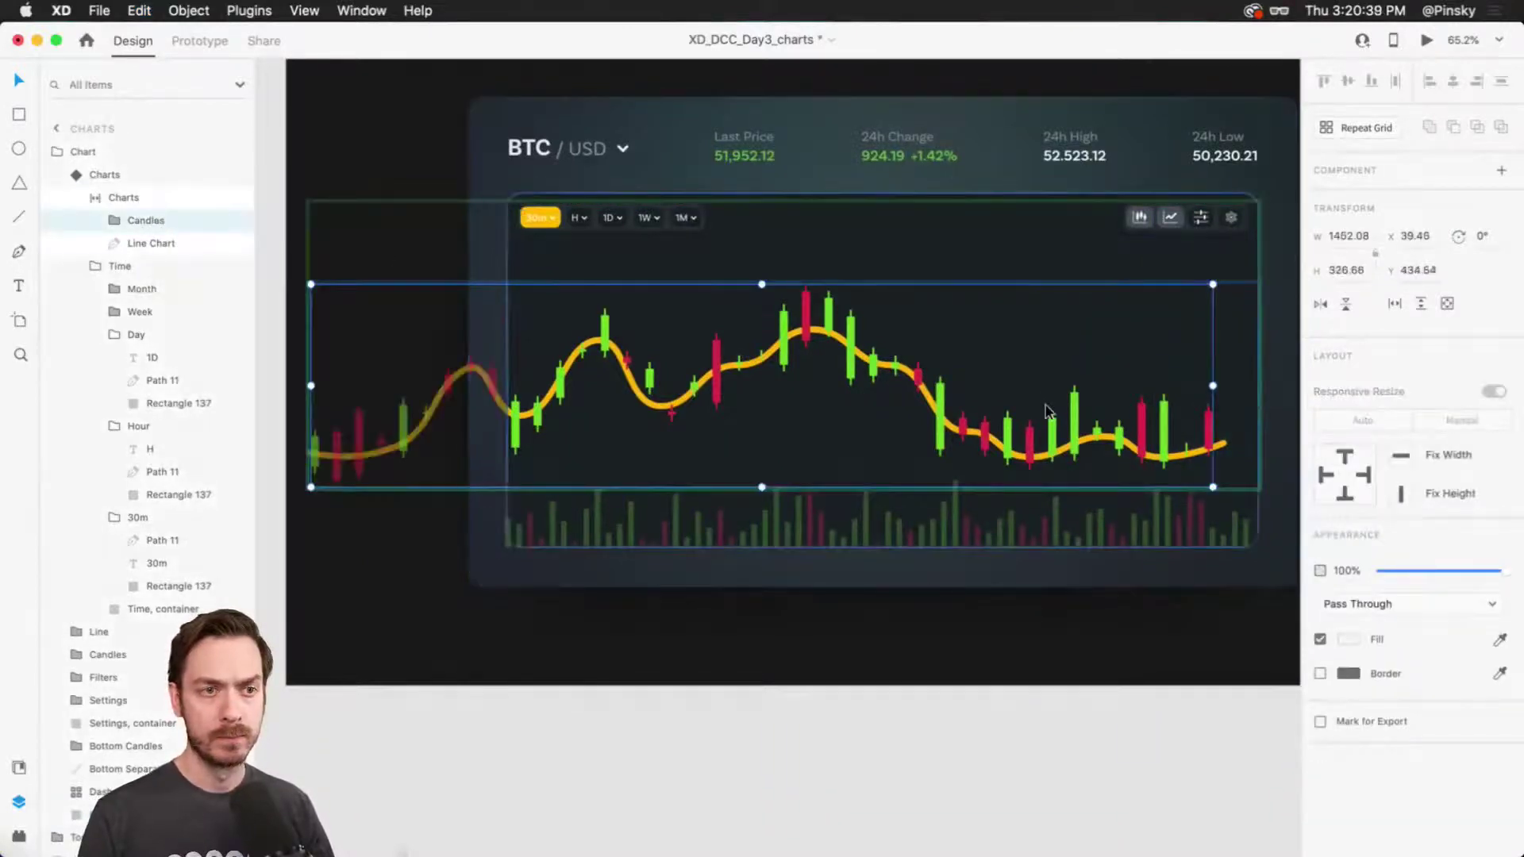
{"action": "scroll", "coordinate": [1270, 449], "scroll_direction": "down", "scroll_amount": 5}
{"action": "left_click_drag", "start_coordinate": [1064, 363], "coordinate": [1213, 368]}
Stretch the Line Chart path in the 30m state horizontally from its centre to follow the spread candles.
{"action": "left_click", "coordinate": [139, 249]}
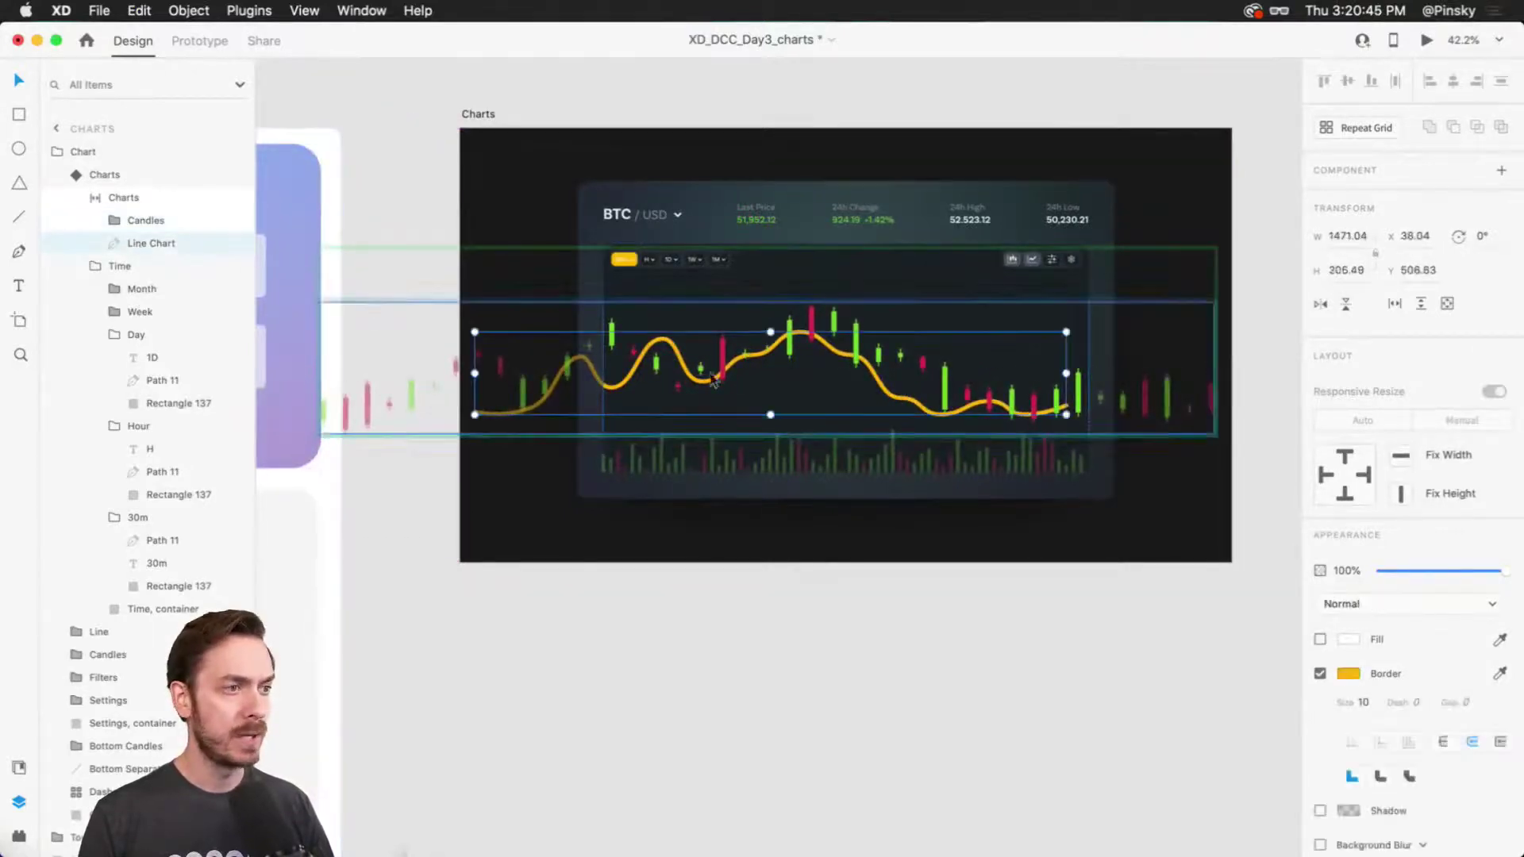
{"action": "left_click_drag", "start_coordinate": [1076, 369], "coordinate": [1223, 368]}
{"action": "key", "text": "Escape"}
{"action": "key", "text": "Escape"}
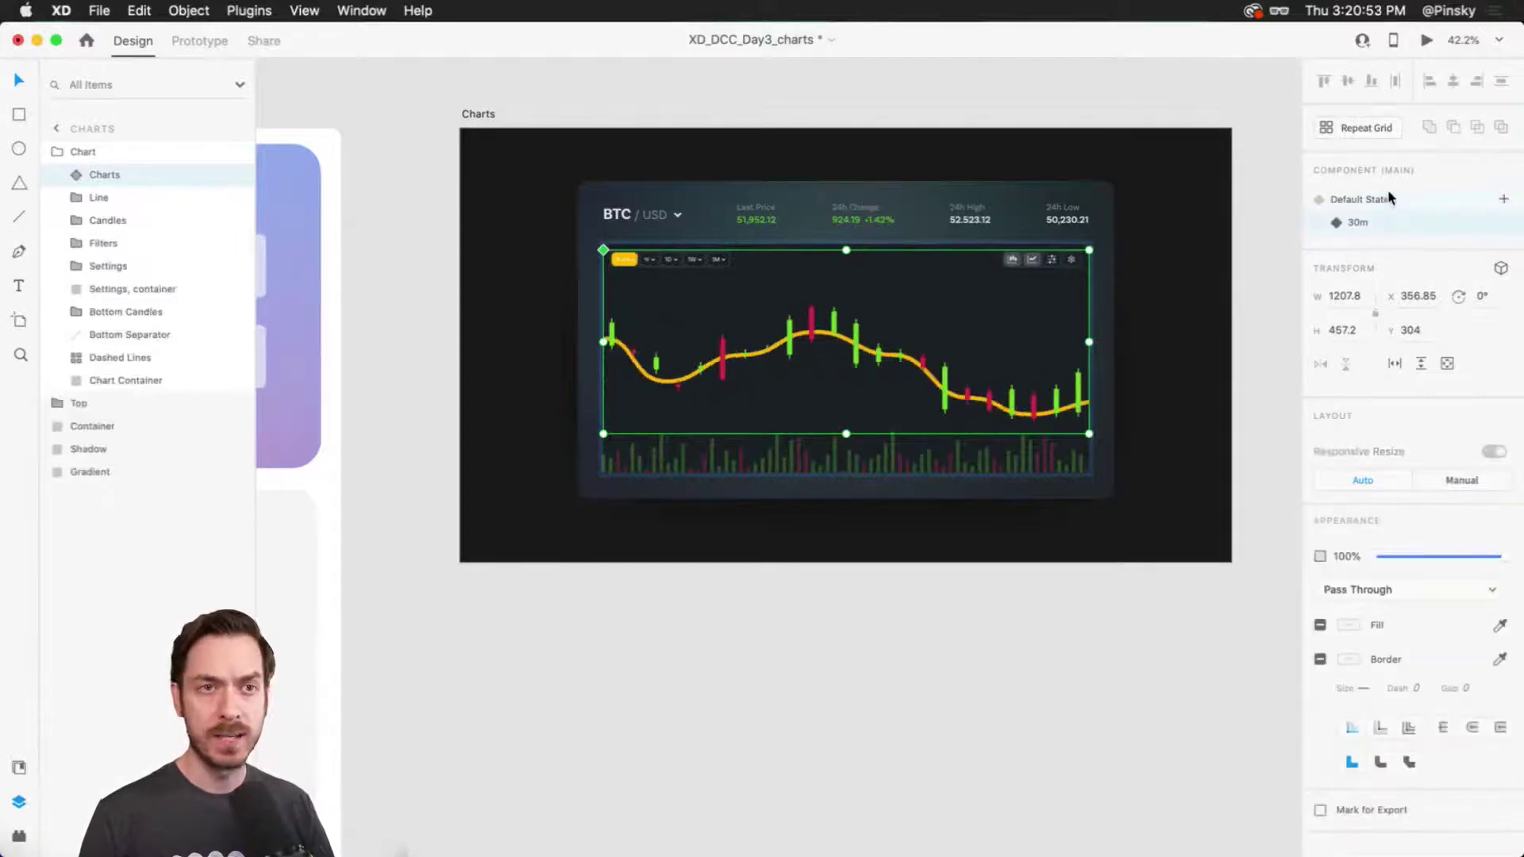
Compare the Charts component's Default State with its 30m state and examine the spread candles up close.
{"action": "left_click", "coordinate": [1389, 199]}
{"action": "left_click", "coordinate": [1381, 220]}
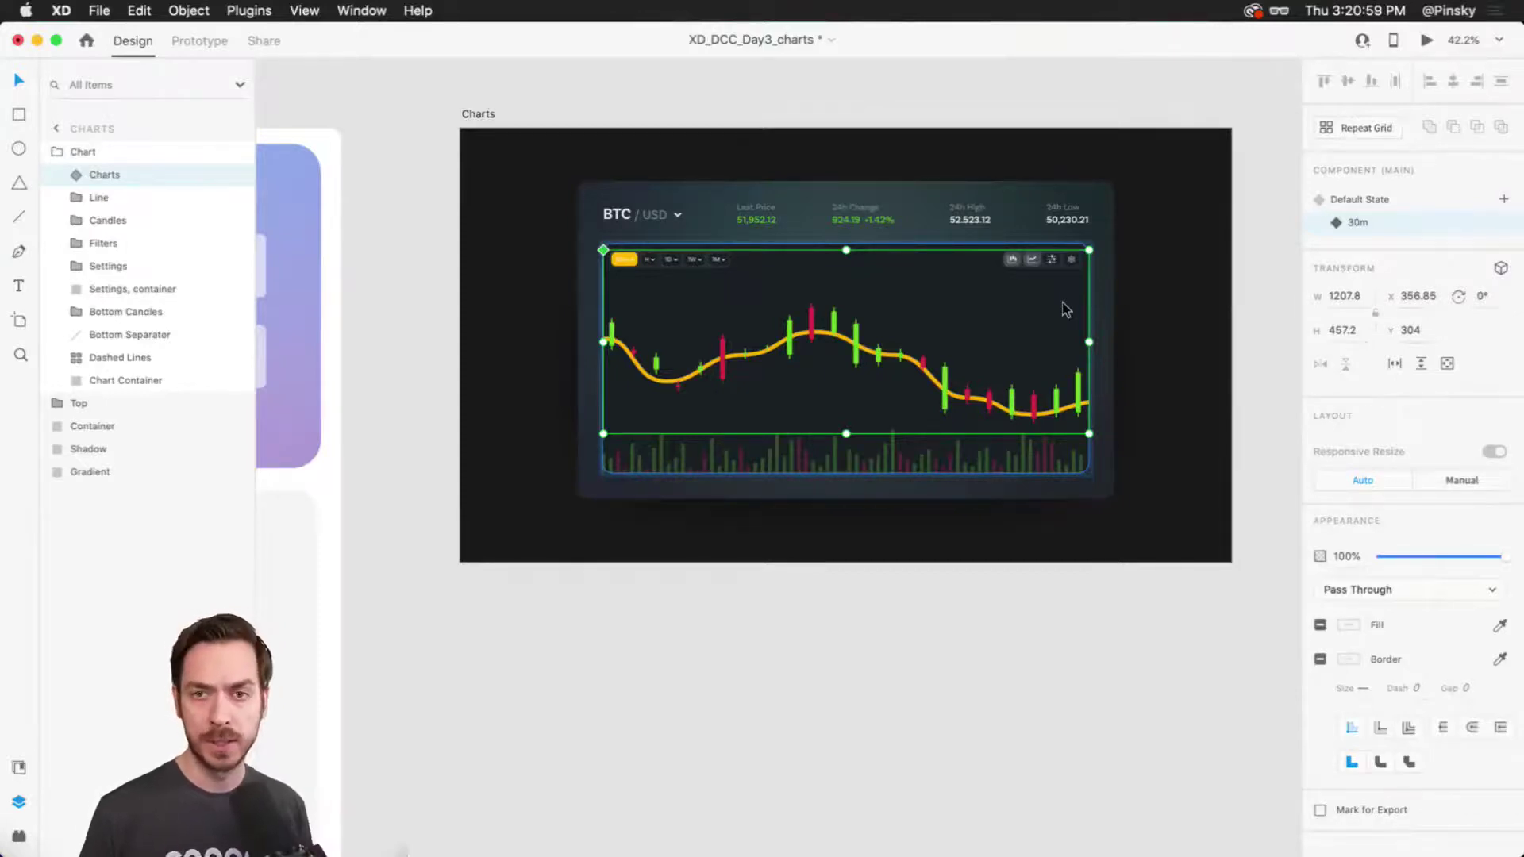
{"action": "scroll", "coordinate": [836, 348], "scroll_direction": "up", "scroll_amount": 3}
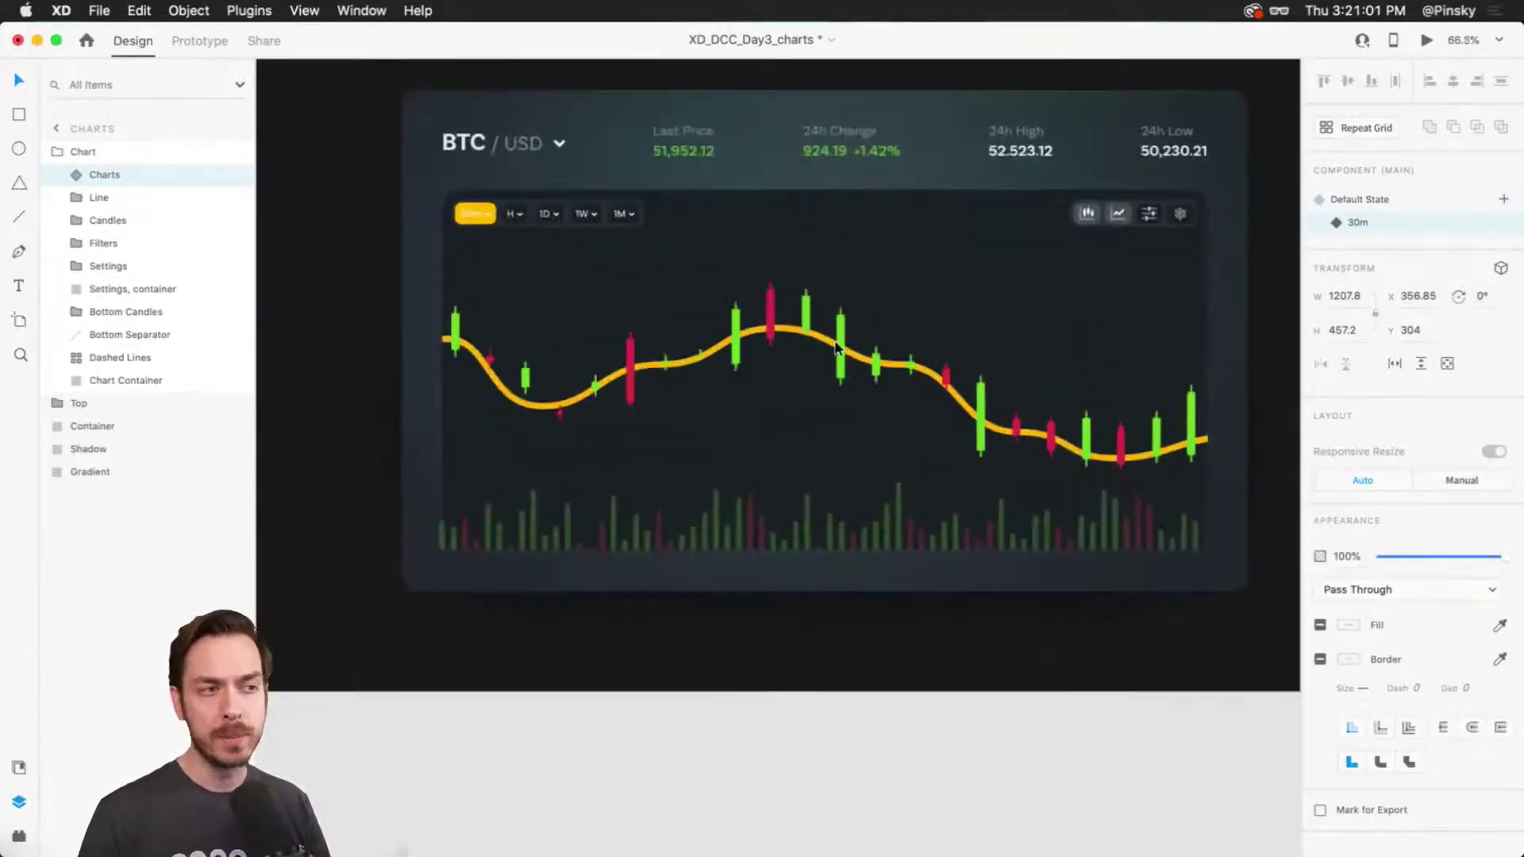
{"action": "scroll", "coordinate": [837, 348], "scroll_direction": "up", "scroll_amount": 3}
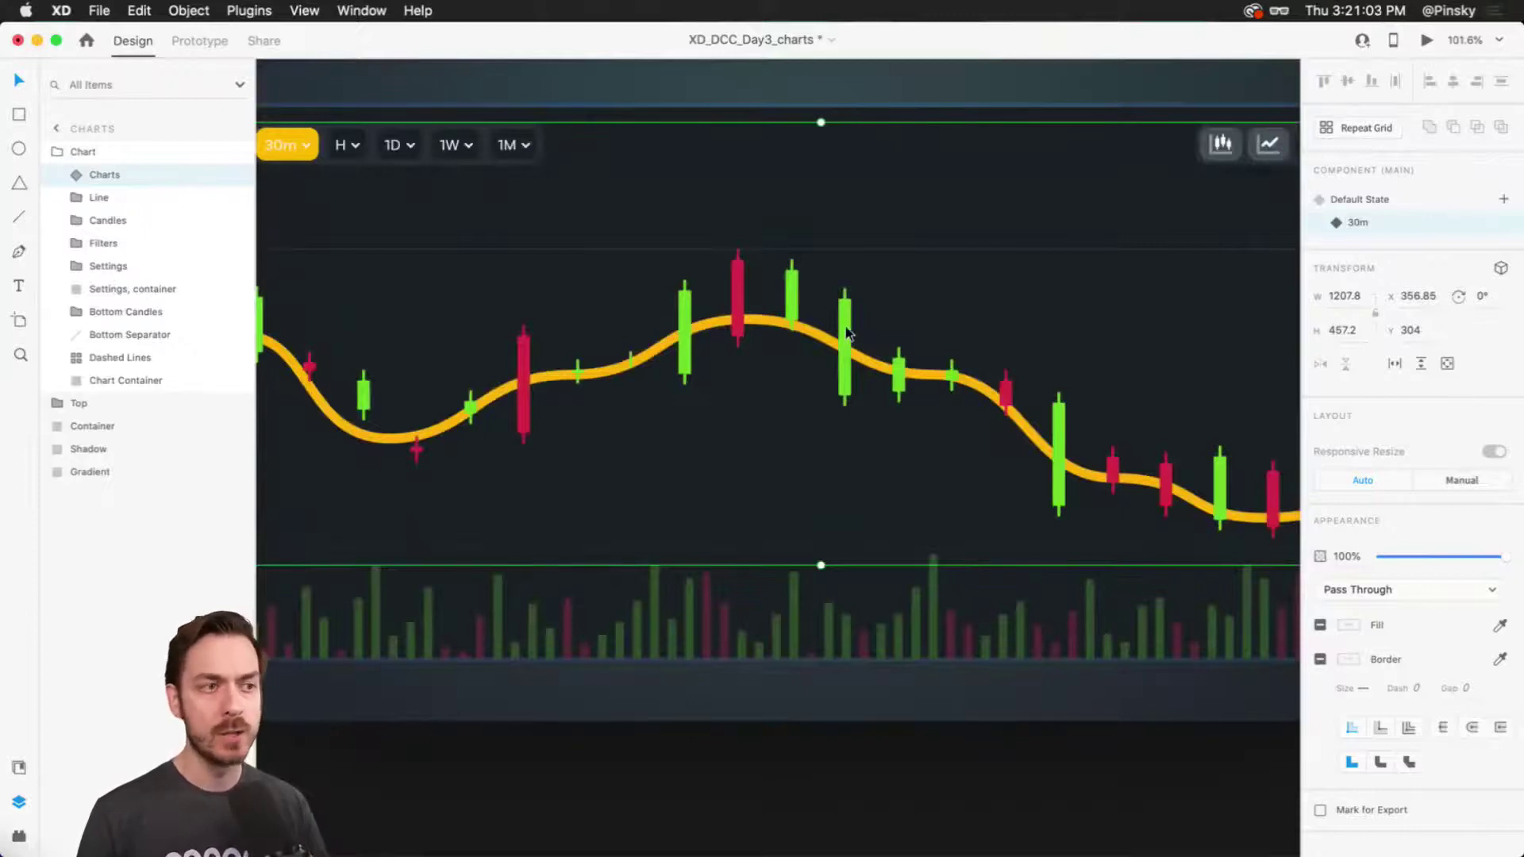
{"action": "double_click", "coordinate": [846, 333]}
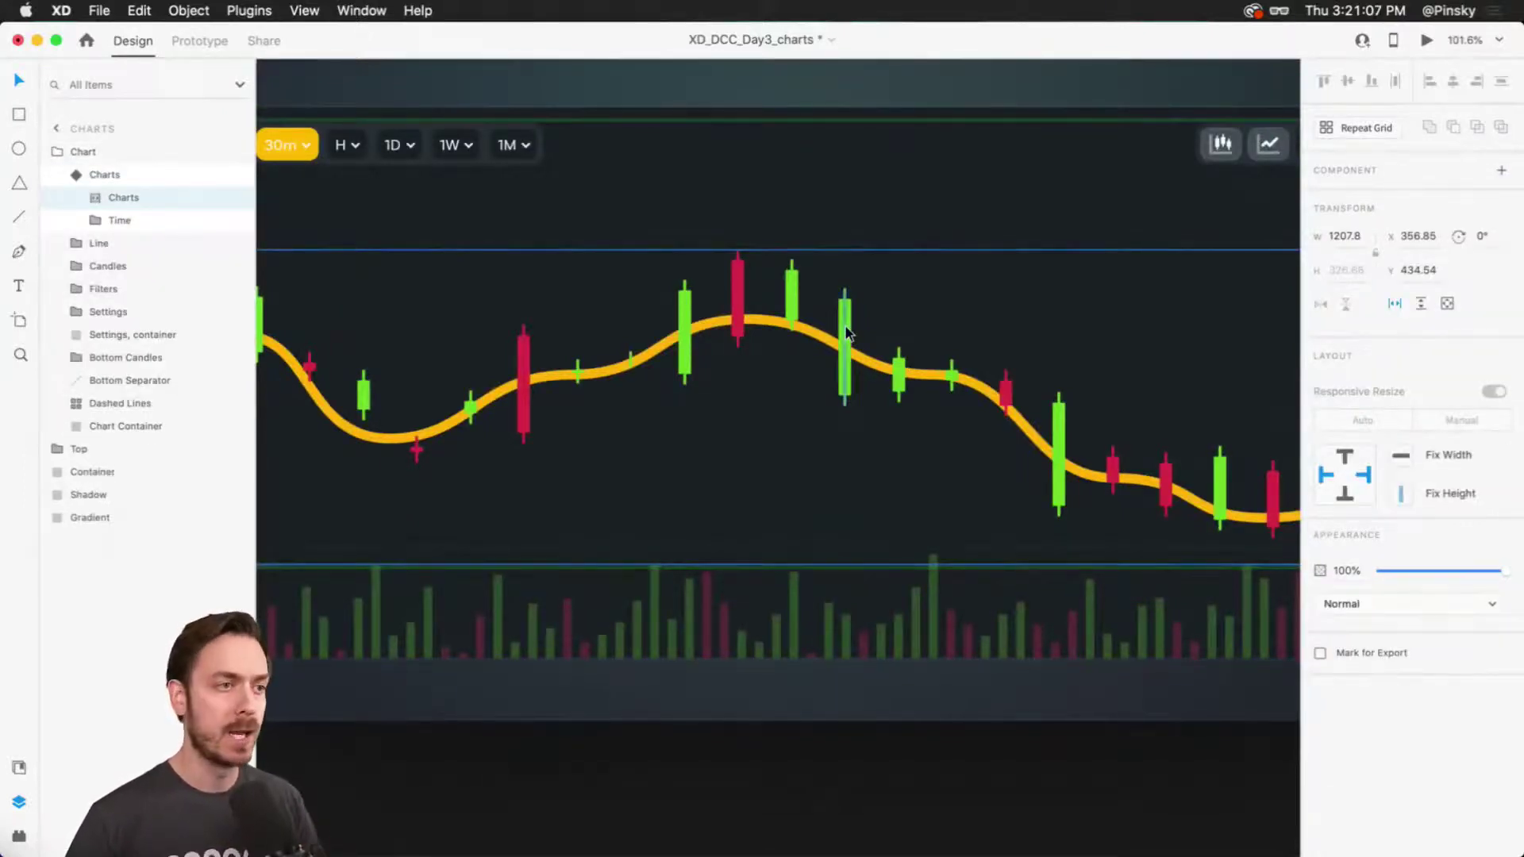
Undo the horizontal stretching of the Line Chart path and the Candles group.
{"action": "key", "text": "super+z"}
{"action": "key", "text": "super+shift+z"}
{"action": "key", "text": "super+z"}
{"action": "key", "text": "super+z"}
{"action": "key", "text": "super+z"}
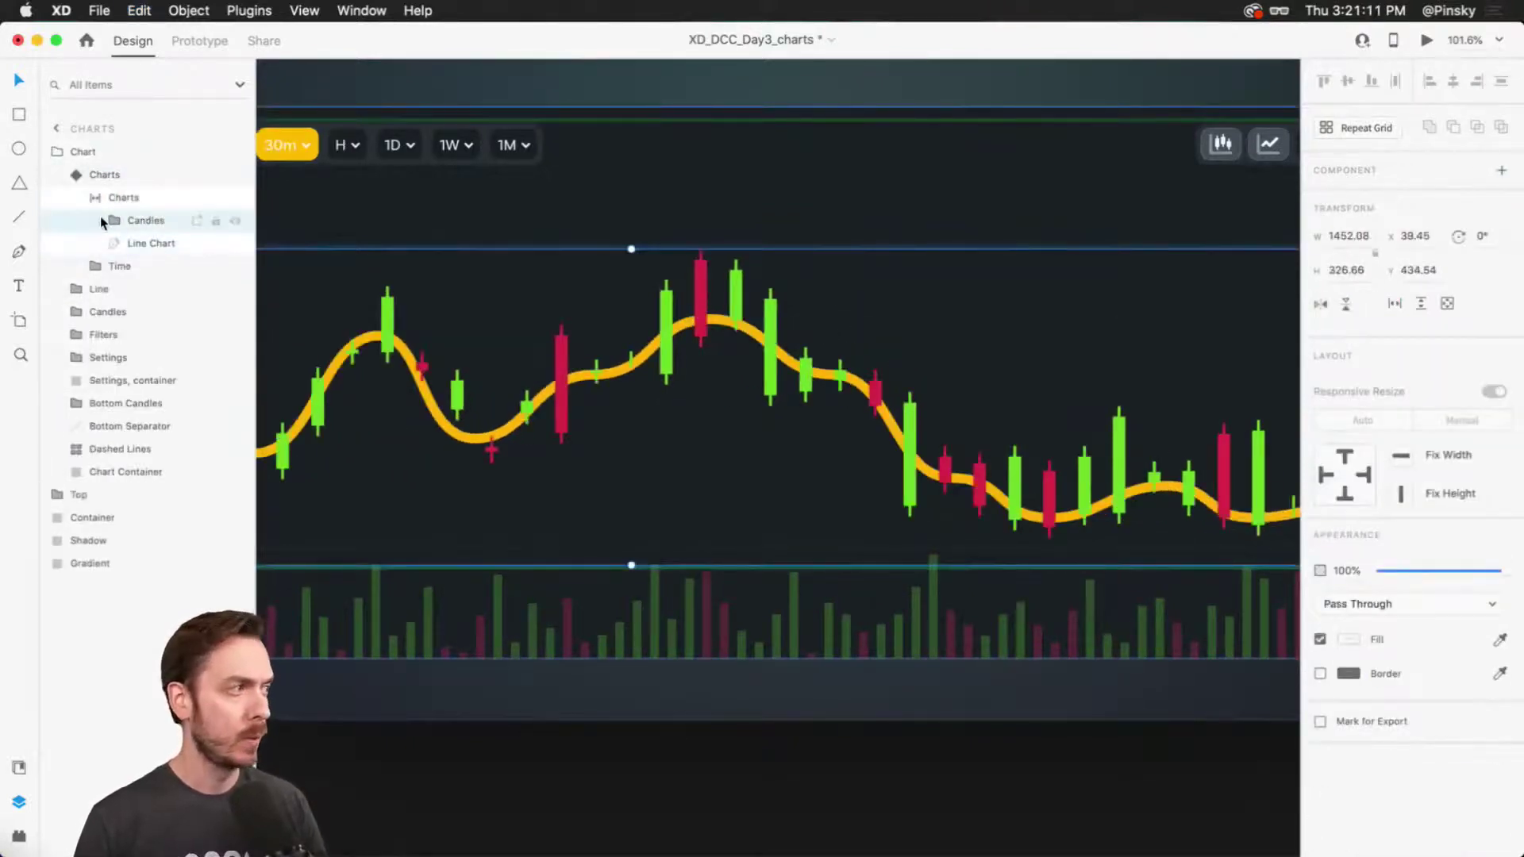
Turn off Fix Width for all Red and Green candle groups inside the Candles group.
{"action": "left_click", "coordinate": [114, 222]}
{"action": "left_click", "coordinate": [148, 244]}
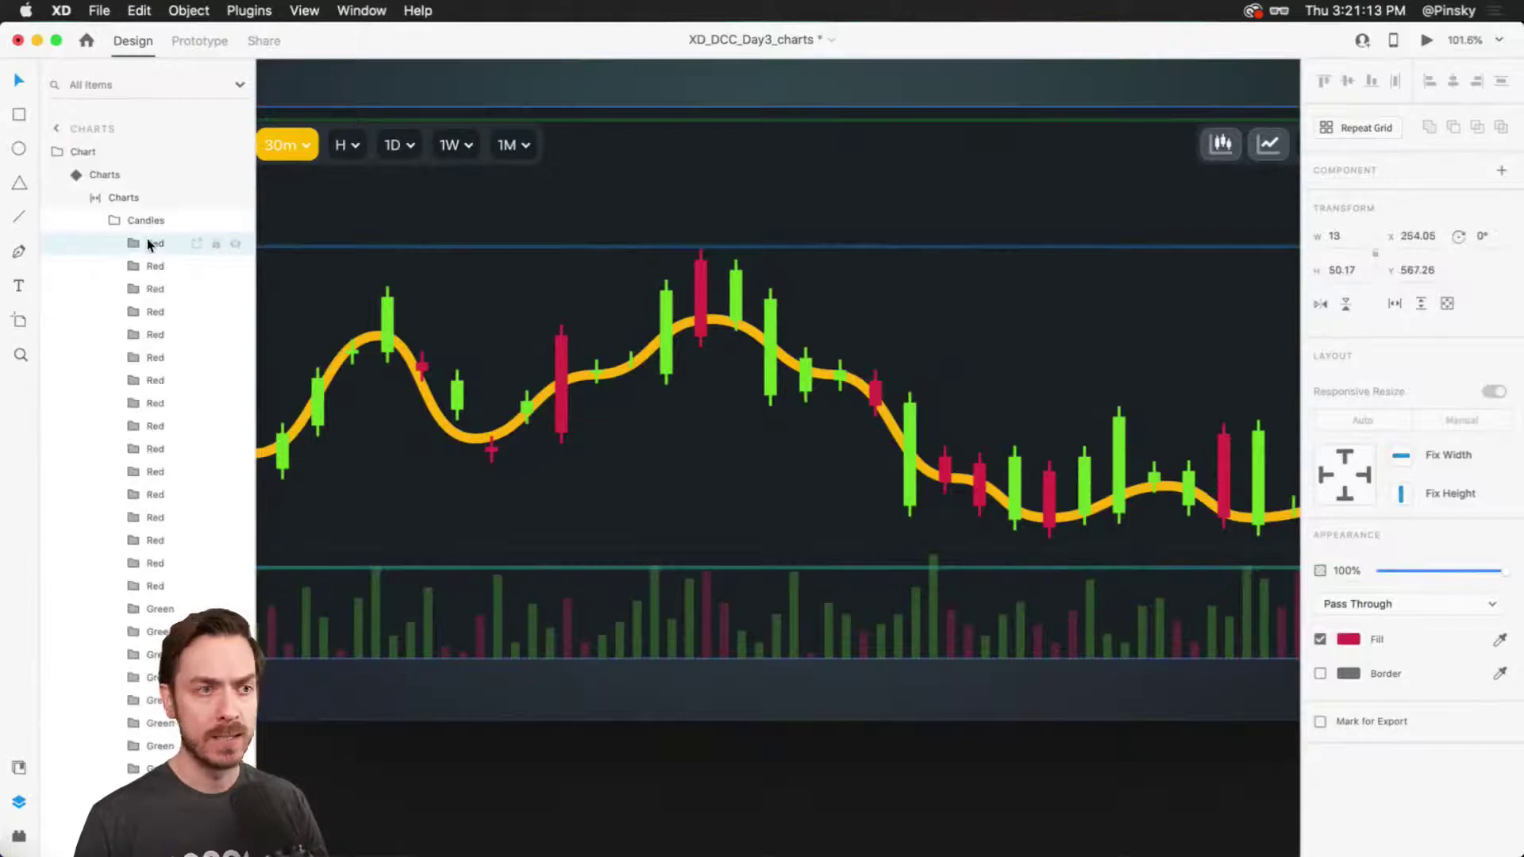
{"action": "scroll", "coordinate": [103, 274], "scroll_direction": "down", "scroll_amount": 10}
{"action": "scroll", "coordinate": [103, 274], "scroll_direction": "up", "scroll_amount": 10}
{"action": "scroll", "coordinate": [104, 274], "scroll_direction": "down", "scroll_amount": 10}
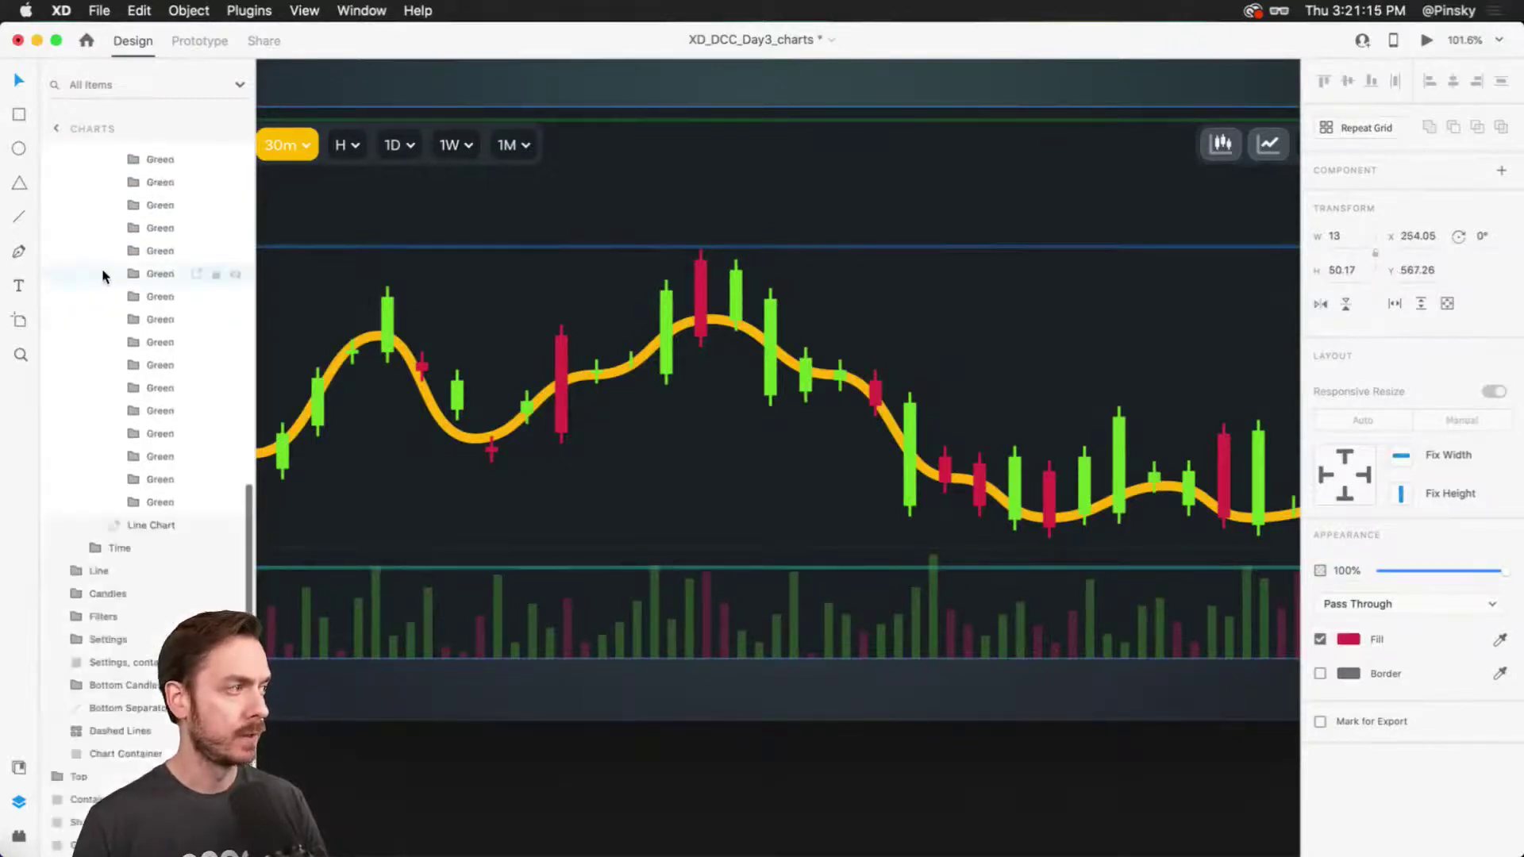
{"action": "key", "text": "Escape"}
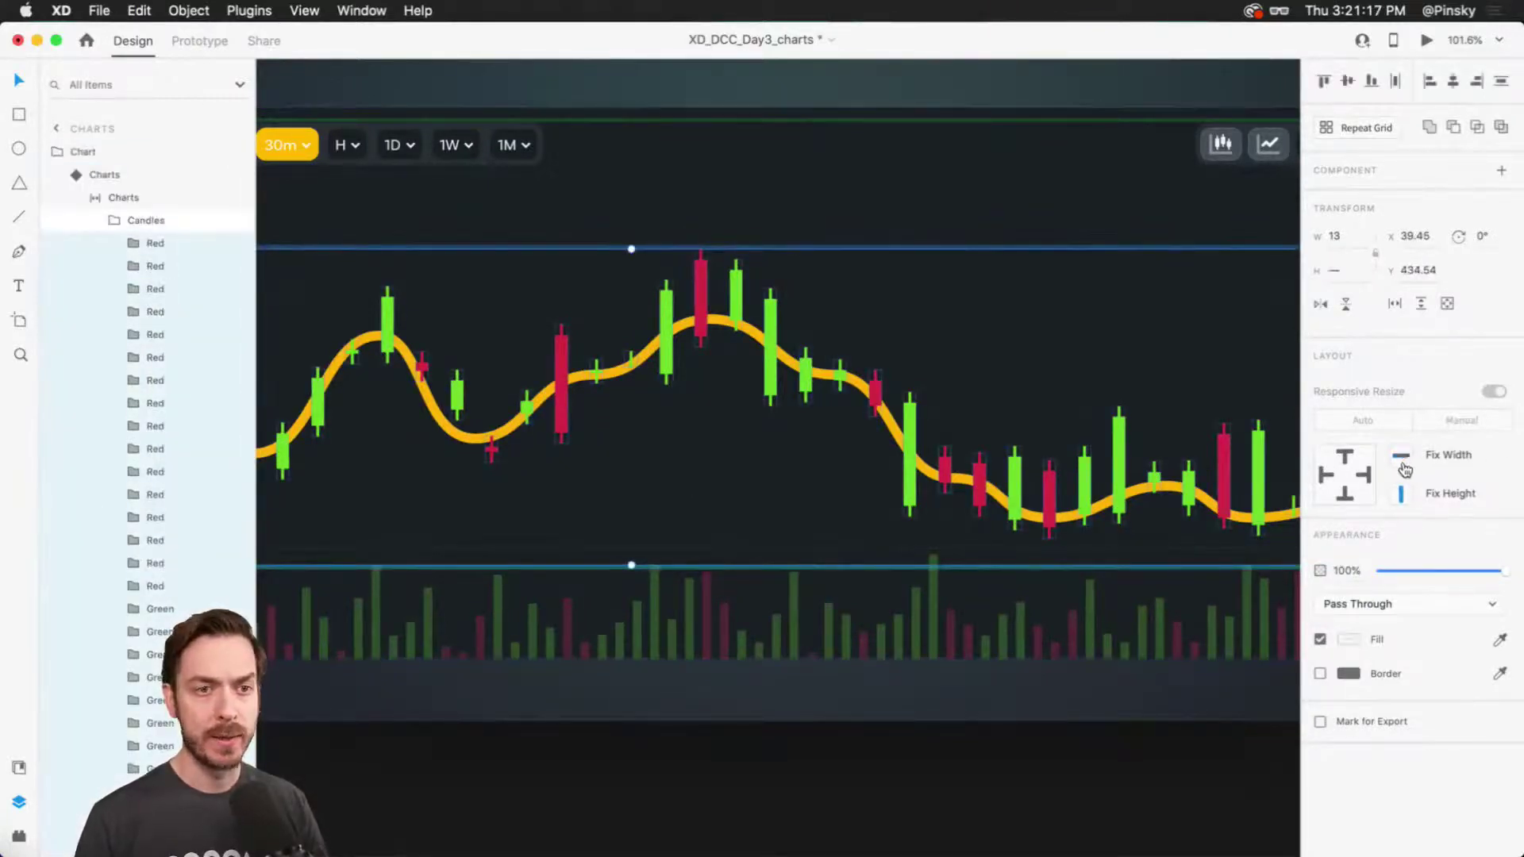
Try stretching the Candles group from its centre to a width of about 1948, and undo it.
{"action": "key", "text": "super+0"}
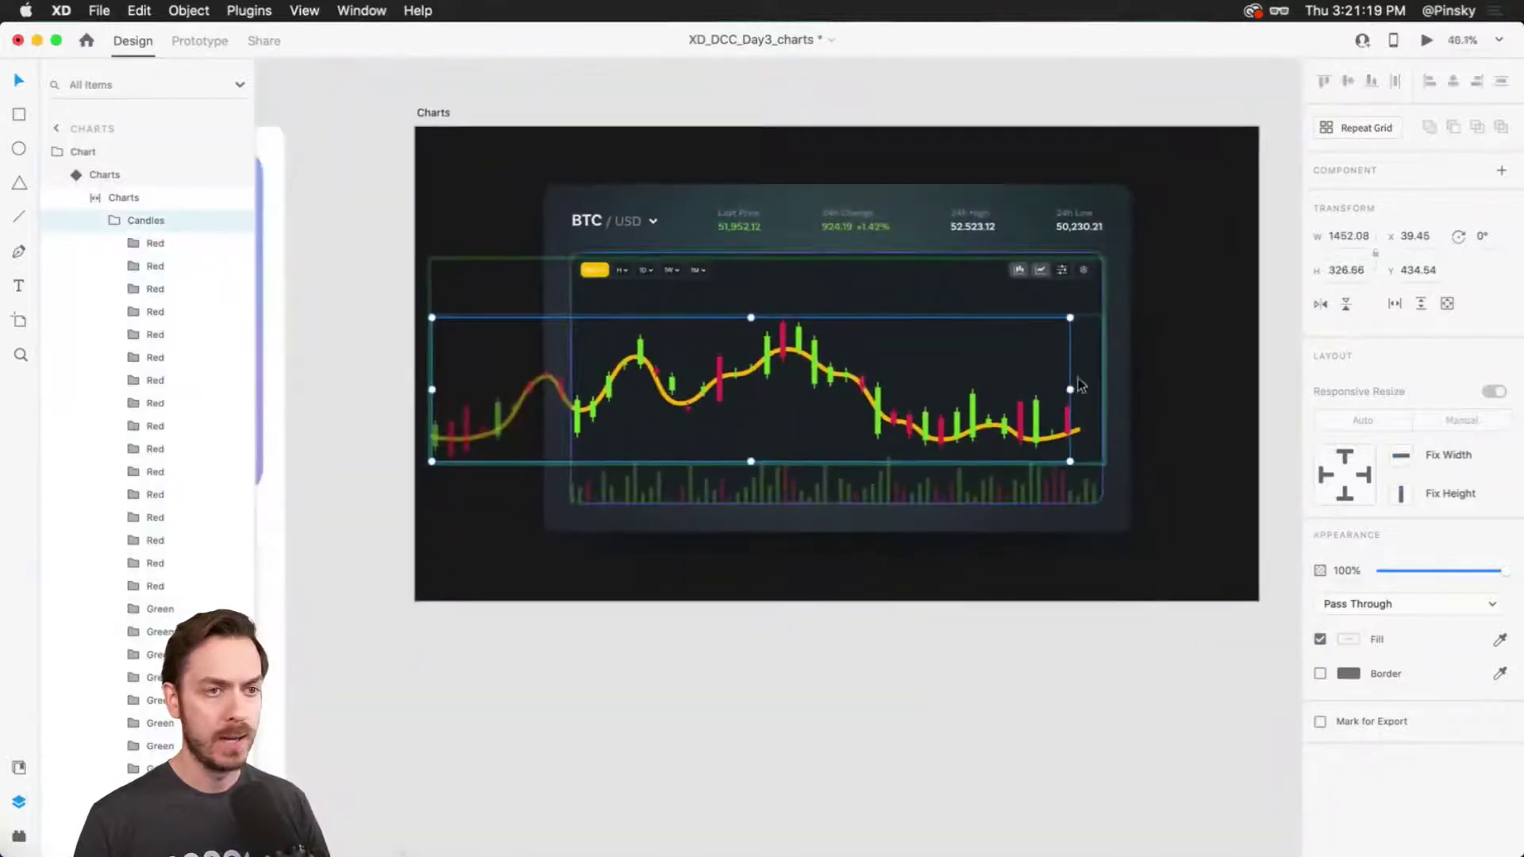
{"action": "left_click_drag", "start_coordinate": [1073, 389], "coordinate": [1173, 389]}
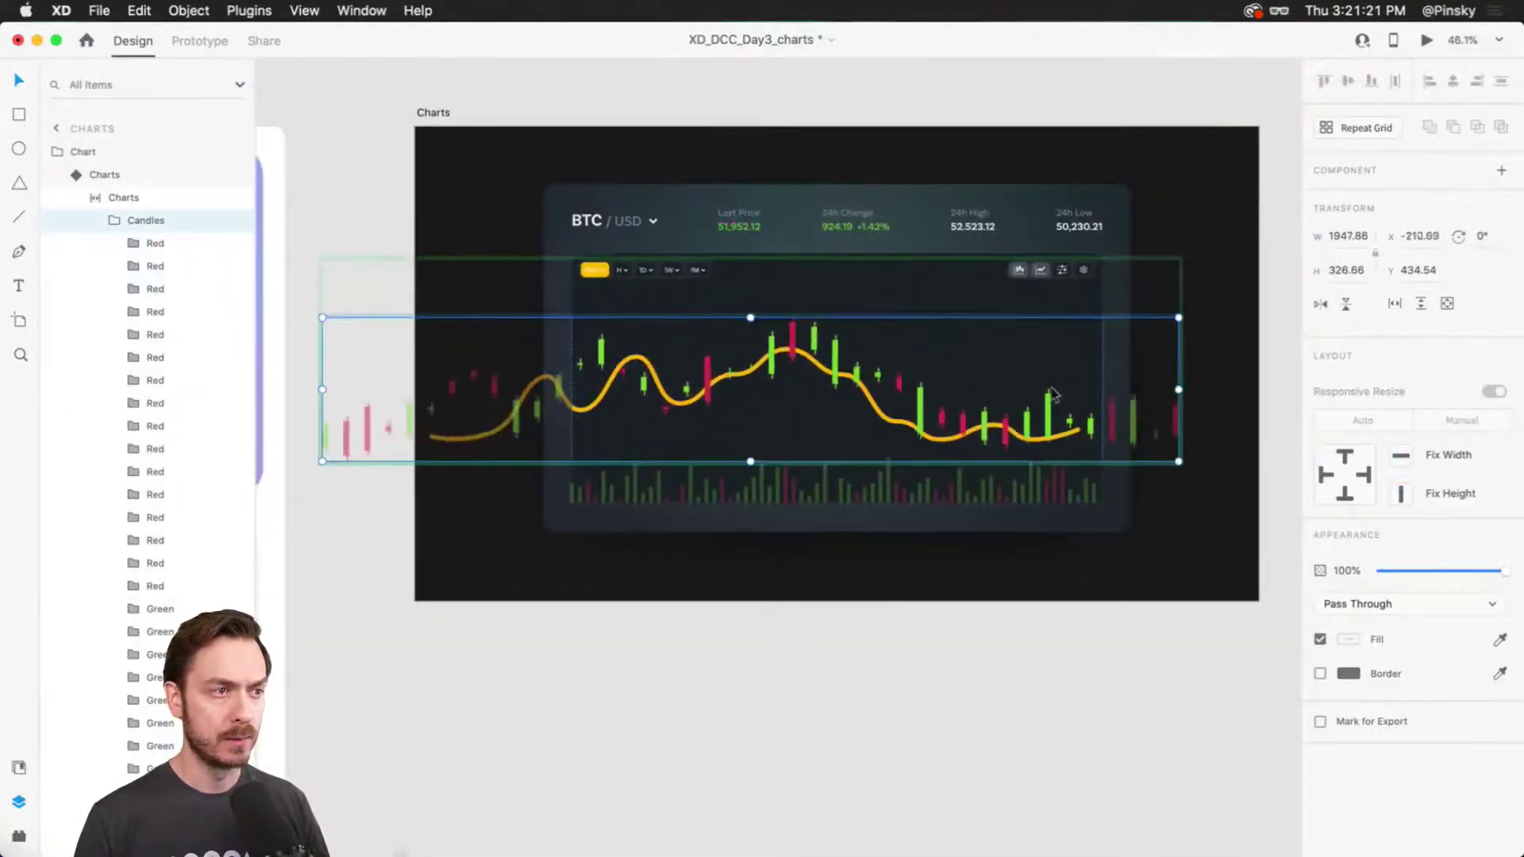
{"action": "key", "text": "super+z"}
Check the responsive resize constraints of the first Red candle group and the rectangles inside it.
{"action": "left_click", "coordinate": [133, 243]}
{"action": "left_click", "coordinate": [141, 269]}
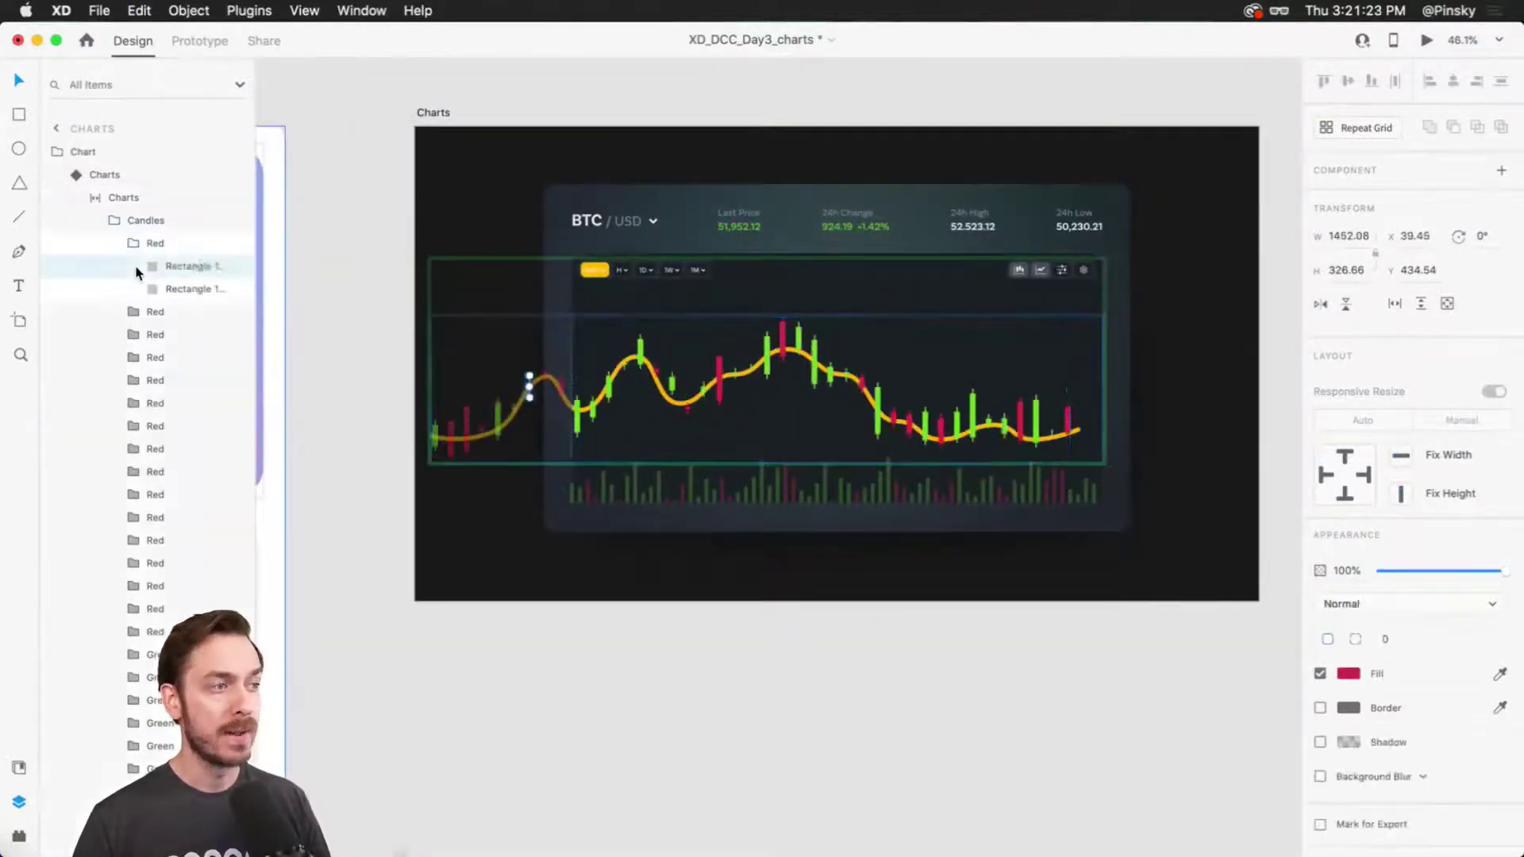
{"action": "left_click", "coordinate": [137, 288]}
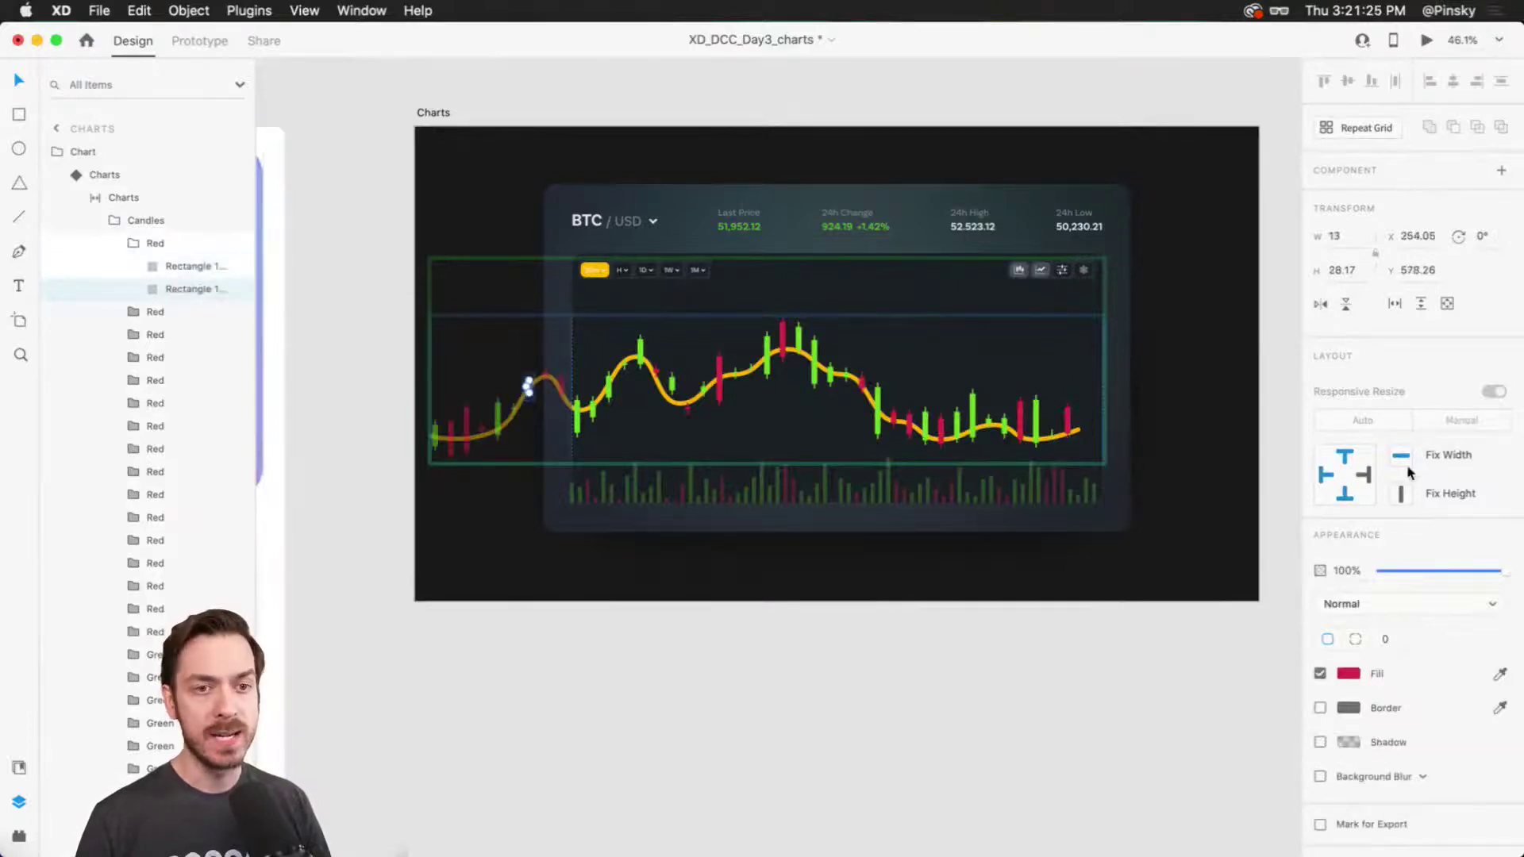
{"action": "left_click", "coordinate": [133, 243]}
{"action": "left_click", "coordinate": [112, 245]}
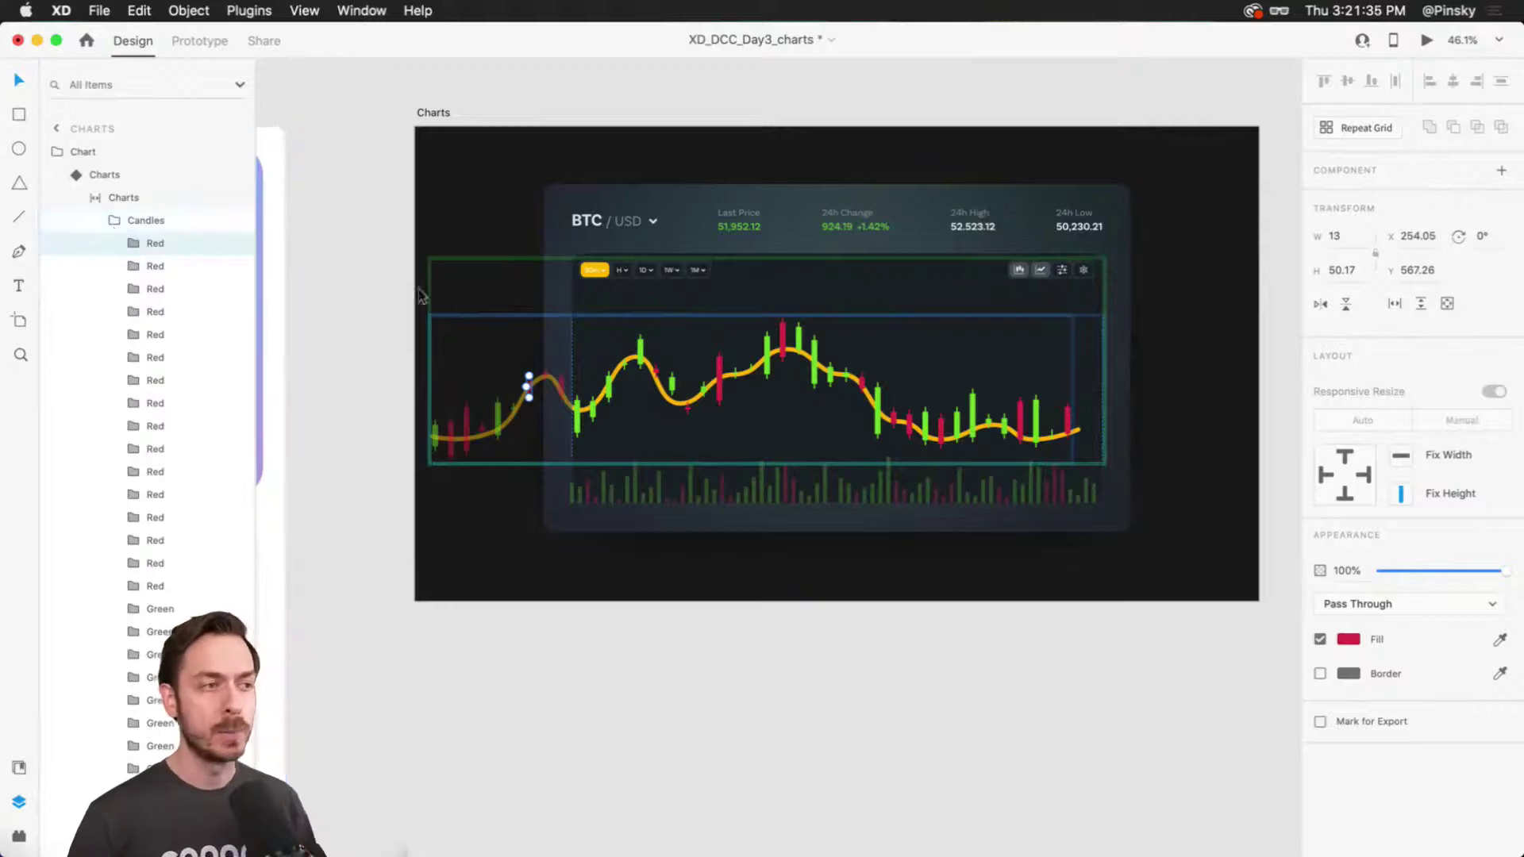
{"action": "scroll", "coordinate": [640, 343], "scroll_direction": "up", "scroll_amount": 5}
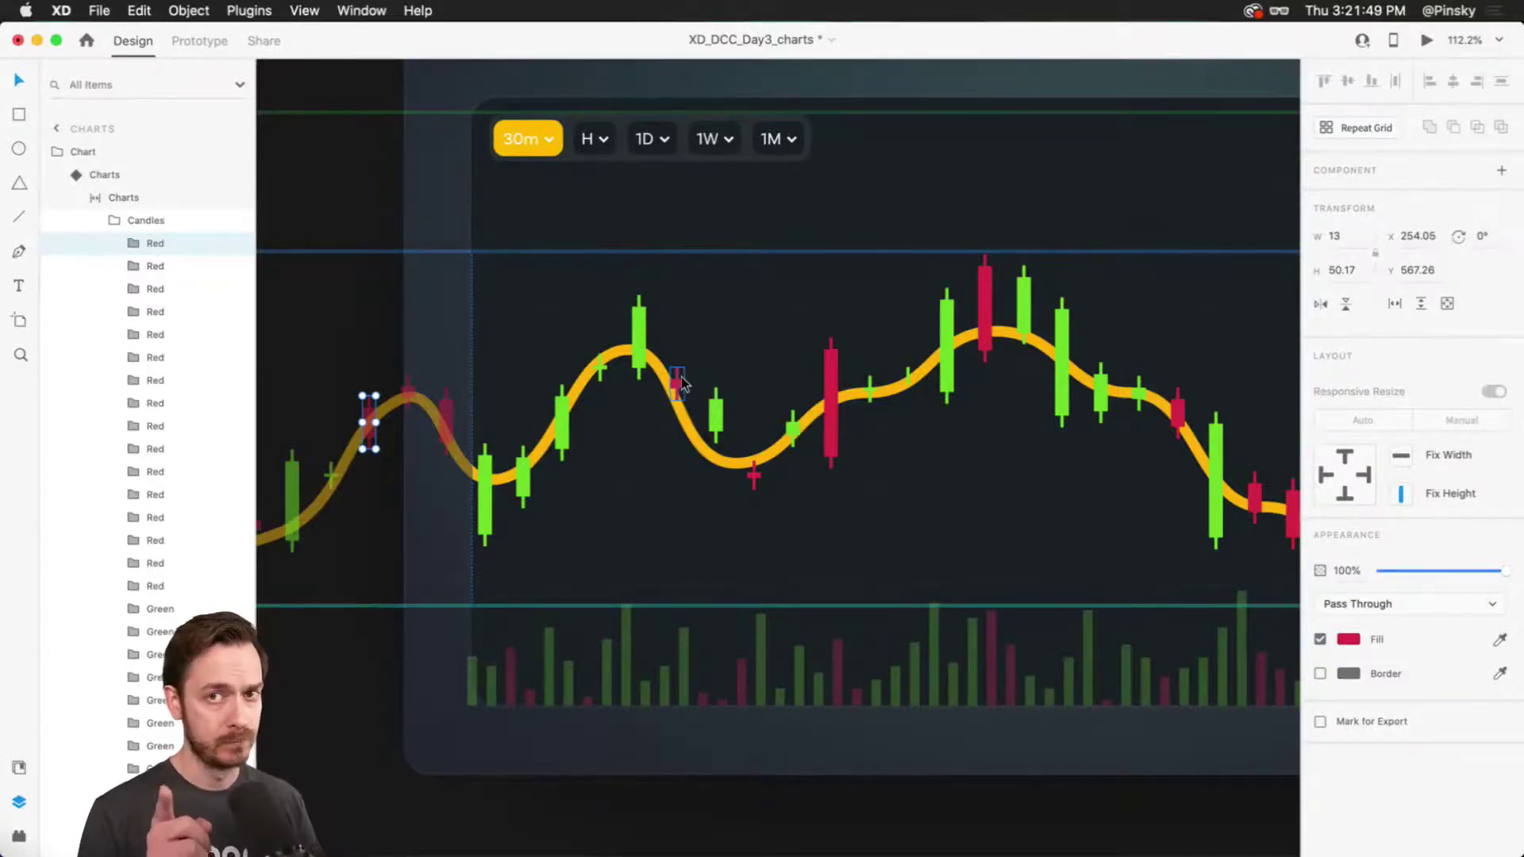
Try stretching the Candles group from its centre to a width of about 2296, and undo it.
{"action": "key", "text": "super+0"}
{"action": "left_click", "coordinate": [118, 220]}
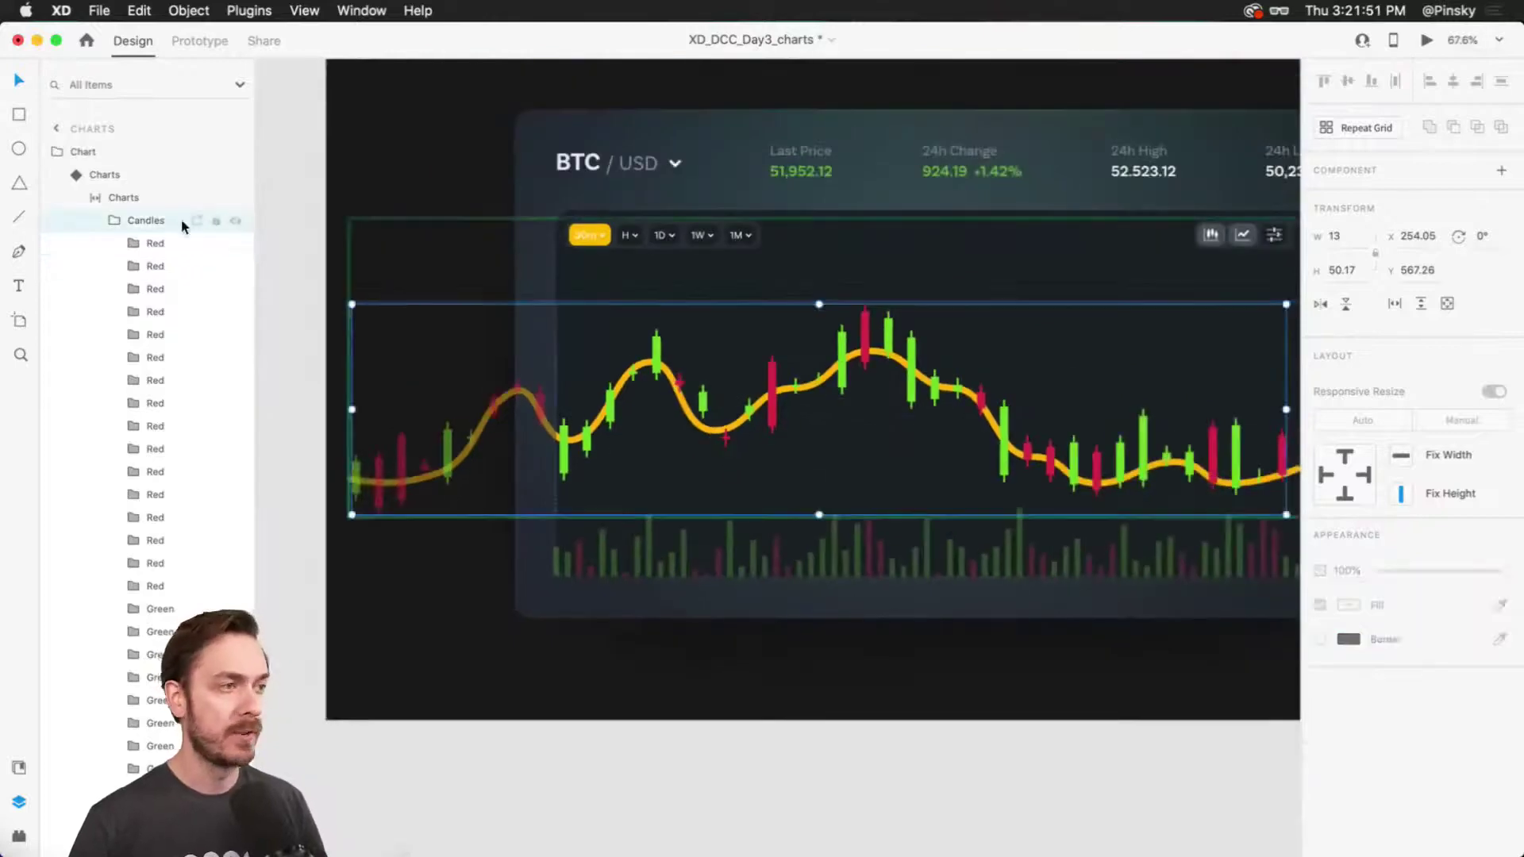
{"action": "left_click", "coordinate": [117, 220]}
{"action": "key", "text": "super+0"}
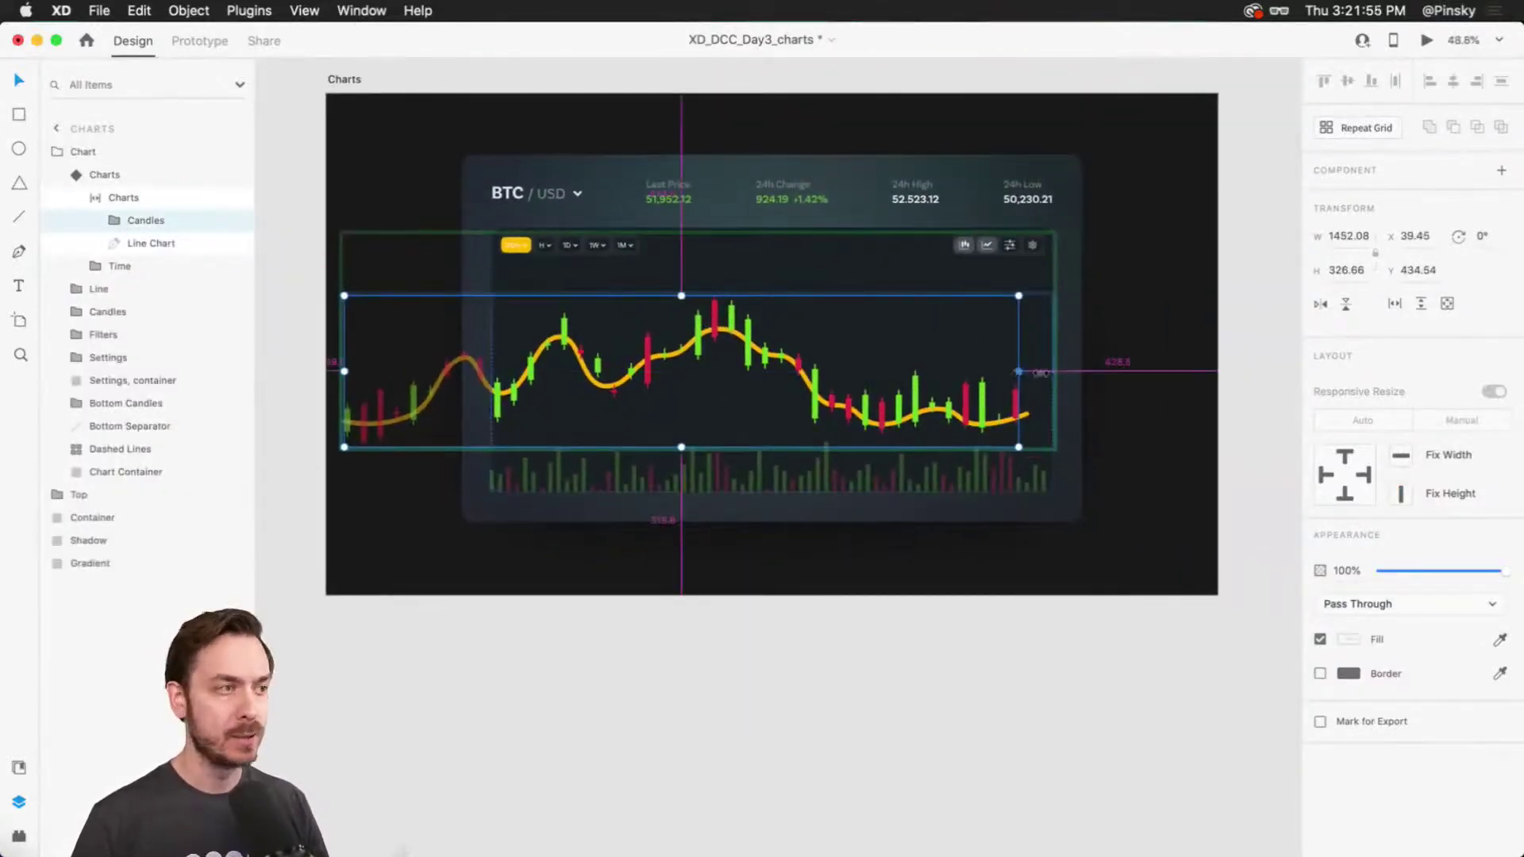
{"action": "left_click_drag", "start_coordinate": [1018, 371], "coordinate": [1215, 366]}
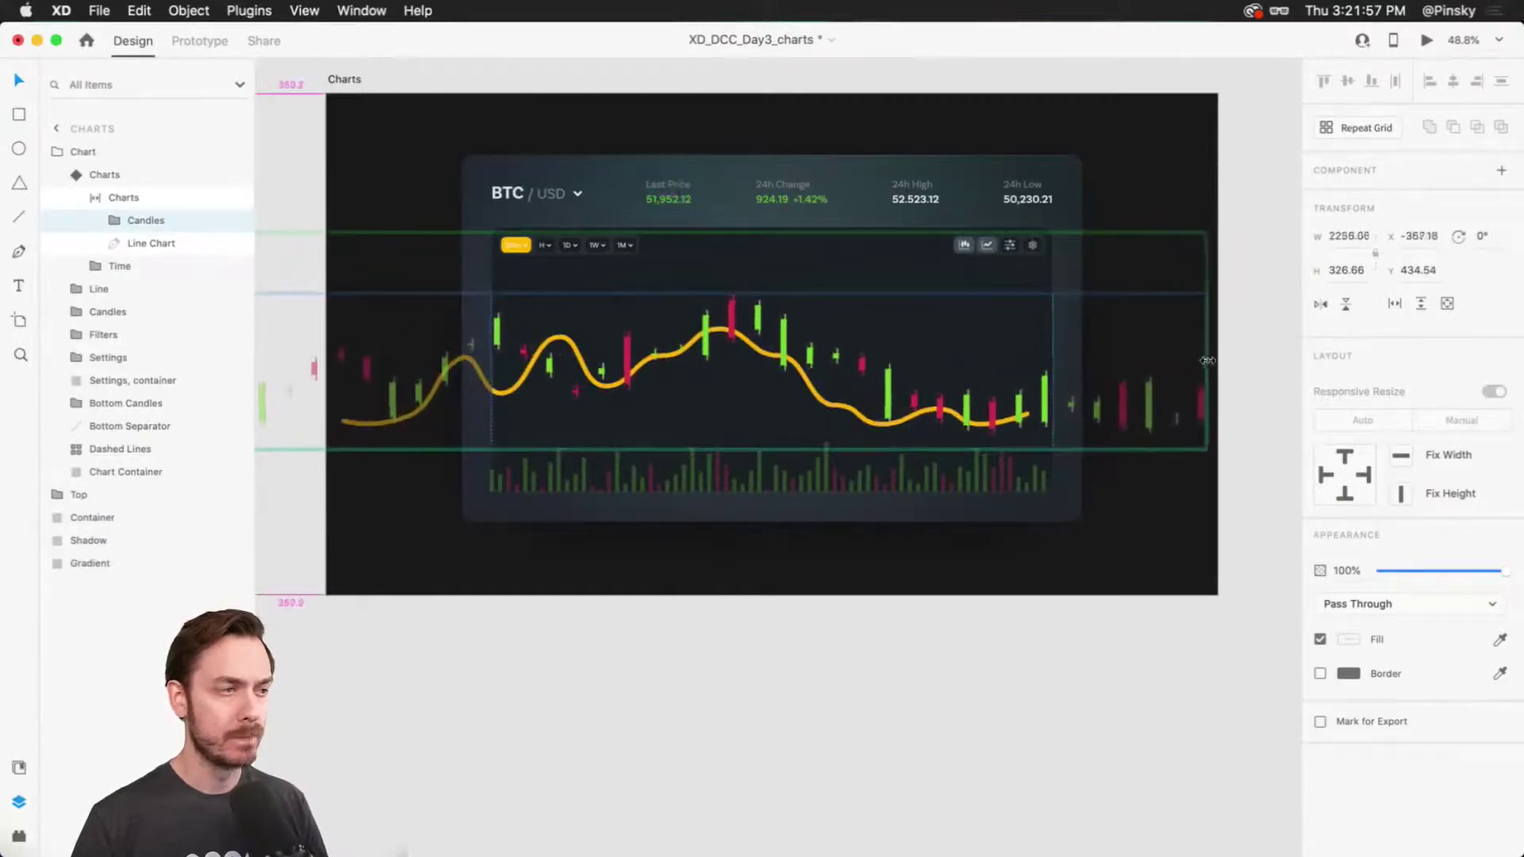
{"action": "key", "text": "super+z"}
Select every Red and Green candle group inside Candles and turn Fix Width on for them.
{"action": "left_click", "coordinate": [114, 221]}
{"action": "left_click", "coordinate": [103, 245]}
{"action": "scroll", "coordinate": [121, 317], "scroll_direction": "down", "scroll_amount": 10}
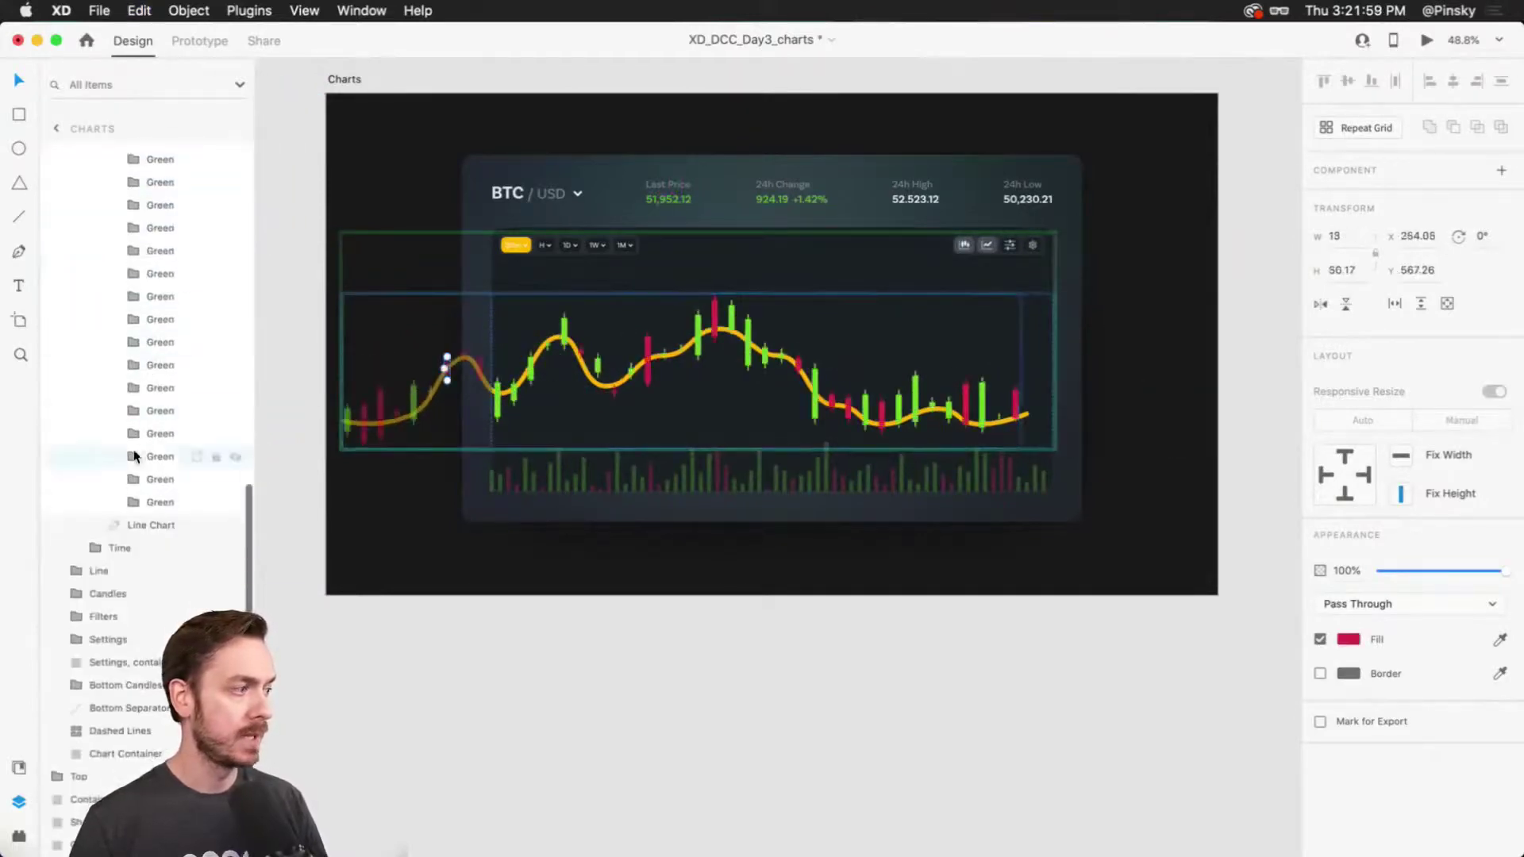
{"action": "left_click", "coordinate": [181, 508], "text": "shift"}
{"action": "scroll", "coordinate": [181, 508], "scroll_direction": "up", "scroll_amount": 10}
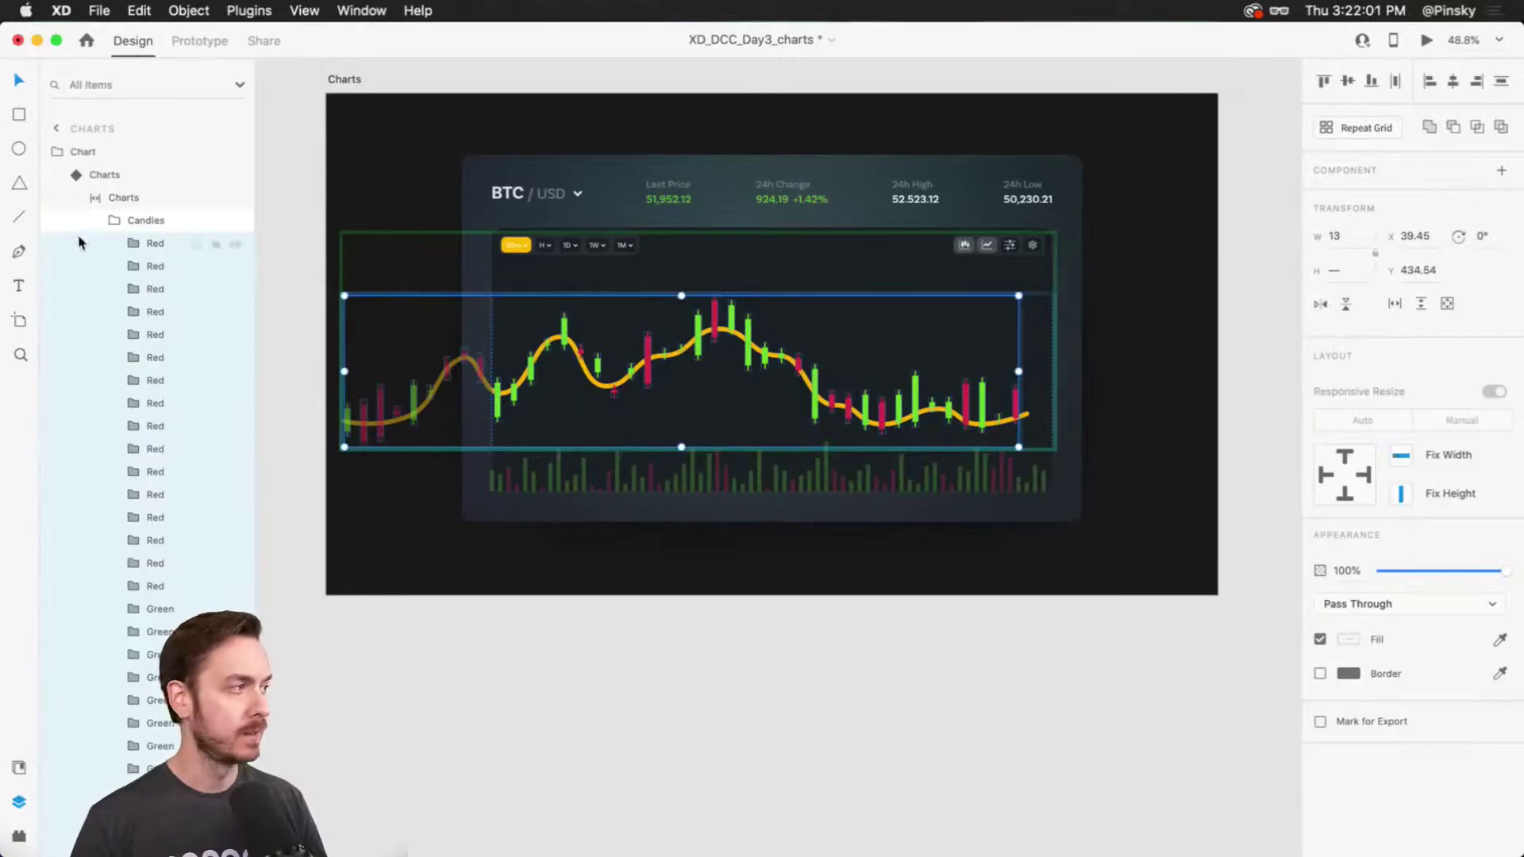
Stretch the Candles group in the 30m state from its centre to a width of about 2458, and stretch the Line Chart path to match.
{"action": "left_click", "coordinate": [114, 221]}
{"action": "left_click_drag", "start_coordinate": [1020, 369], "coordinate": [1255, 359]}
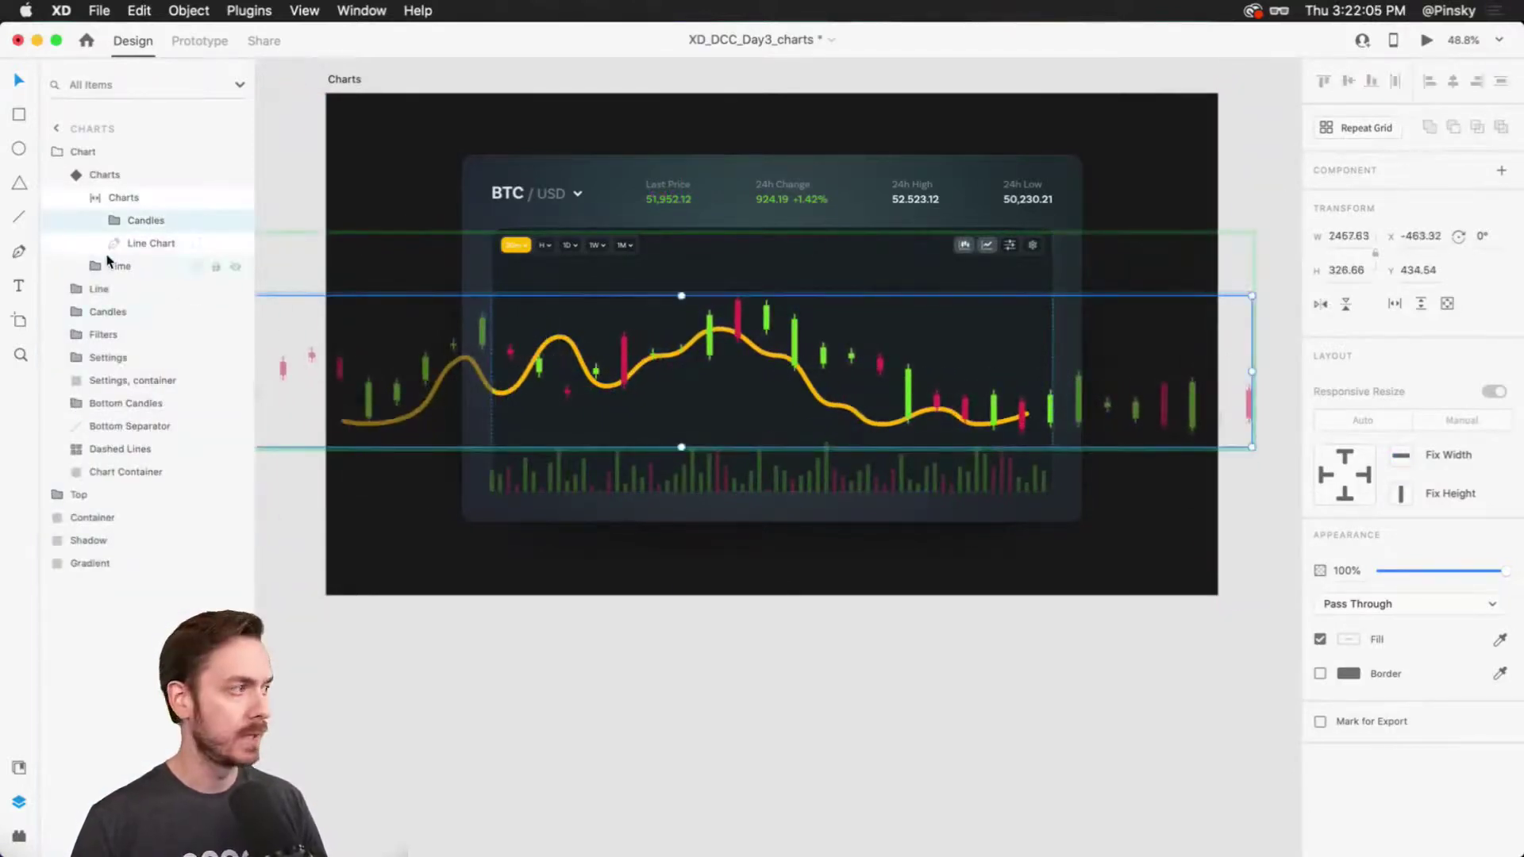
{"action": "left_click", "coordinate": [127, 243]}
{"action": "left_click_drag", "start_coordinate": [1027, 377], "coordinate": [1259, 381]}
{"action": "key", "text": "super+z"}
{"action": "key", "text": "Escape"}
{"action": "key", "text": "Escape"}
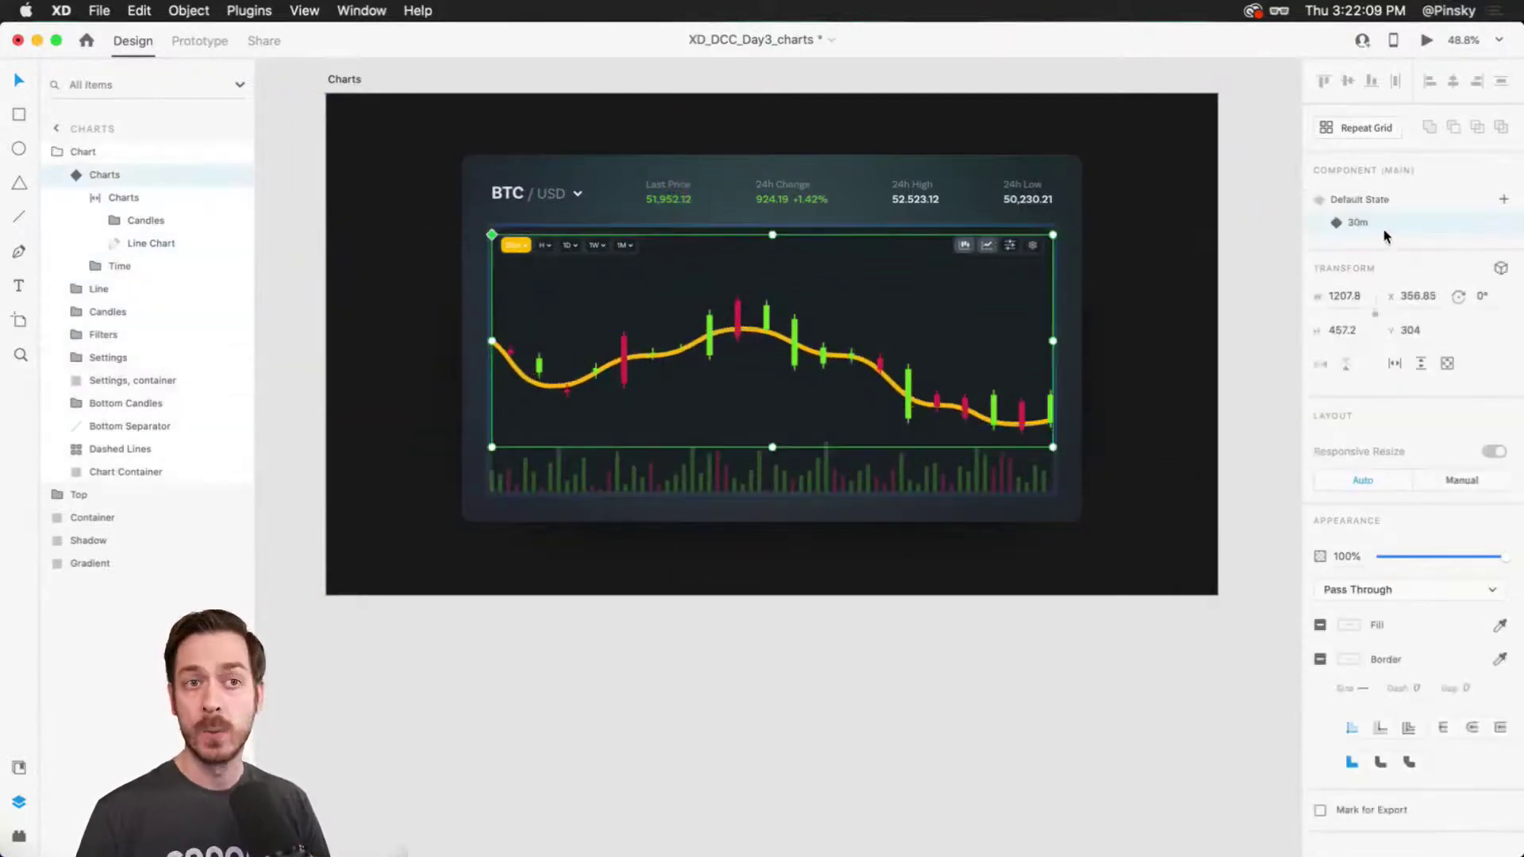
Check the widened 30m chart against the Default State, ending in the Default State.
{"action": "left_click", "coordinate": [1370, 199]}
{"action": "left_click", "coordinate": [1376, 226]}
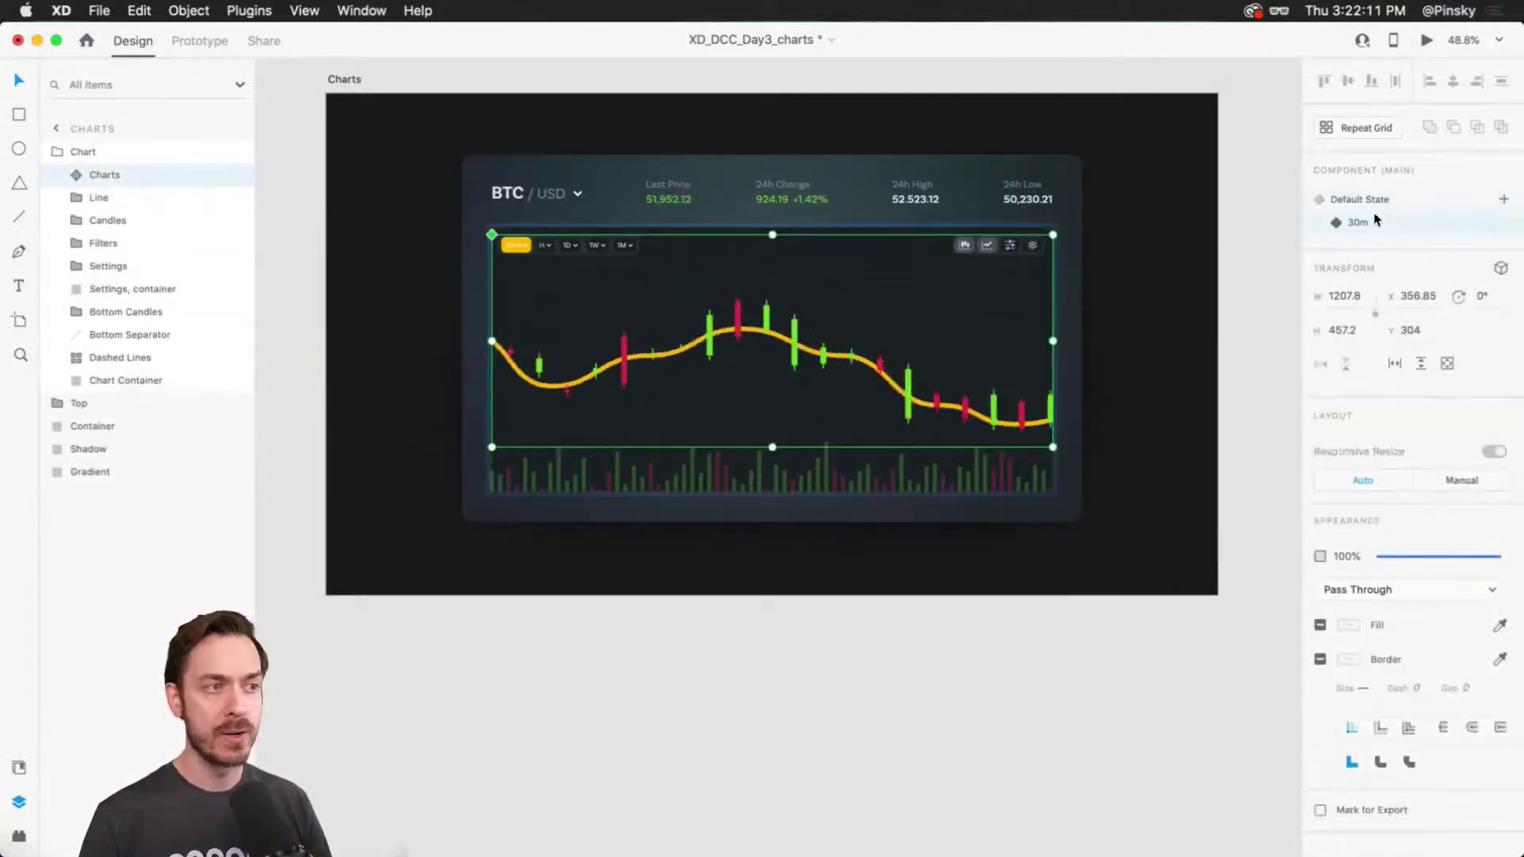
{"action": "left_click", "coordinate": [1378, 202]}
In the Charts component's Default State, add a Tap interaction to the 30m button that auto-animates to the 30m state.
{"action": "scroll", "coordinate": [544, 242], "scroll_direction": "up", "scroll_amount": 5}
{"action": "left_click_drag", "start_coordinate": [570, 316], "coordinate": [558, 275]}
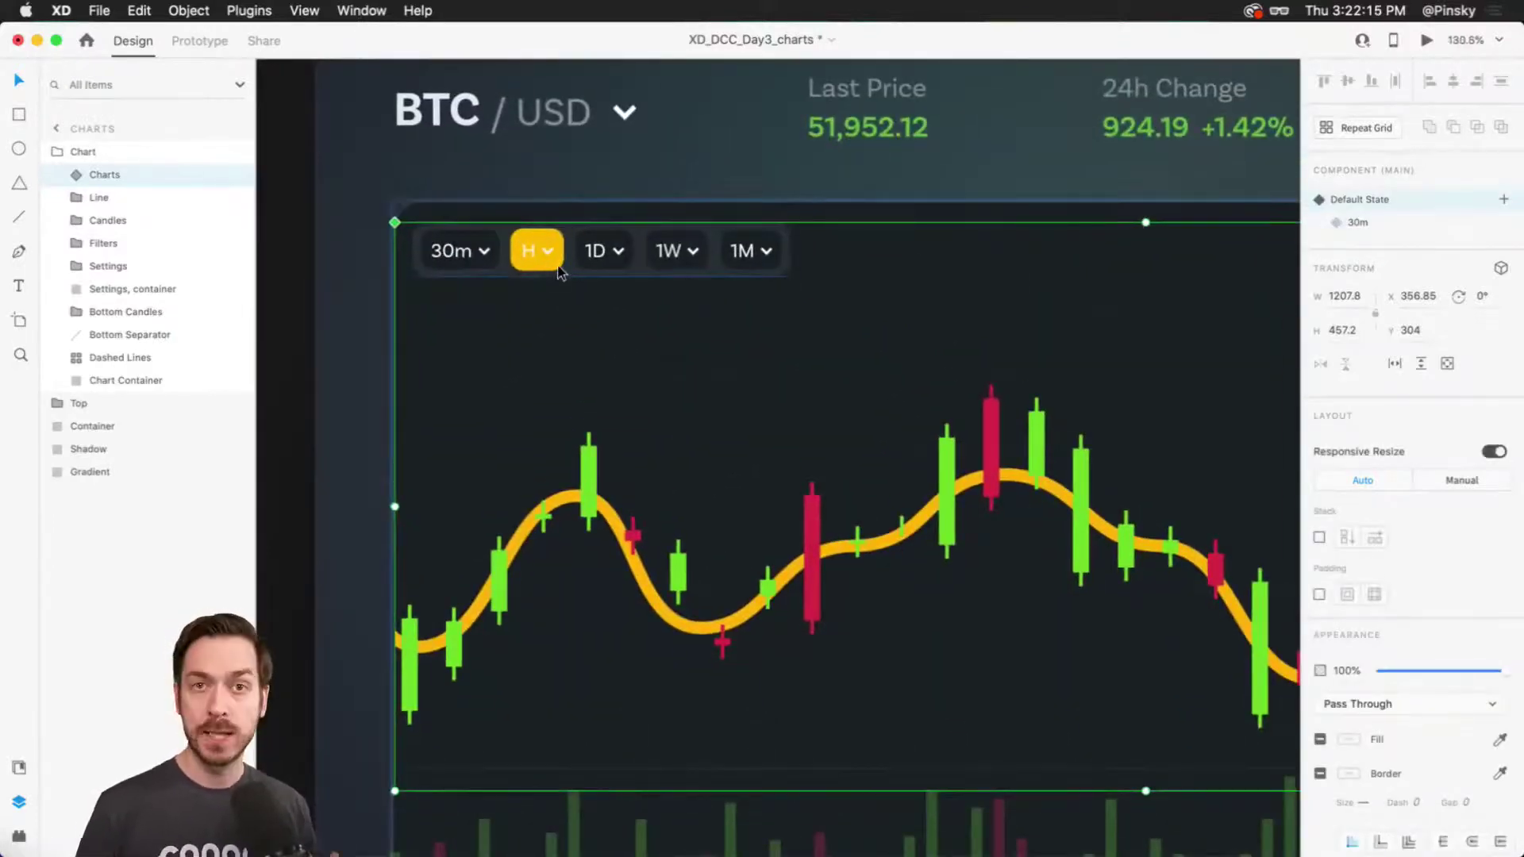
{"action": "left_click", "coordinate": [191, 45]}
{"action": "double_click", "coordinate": [474, 246]}
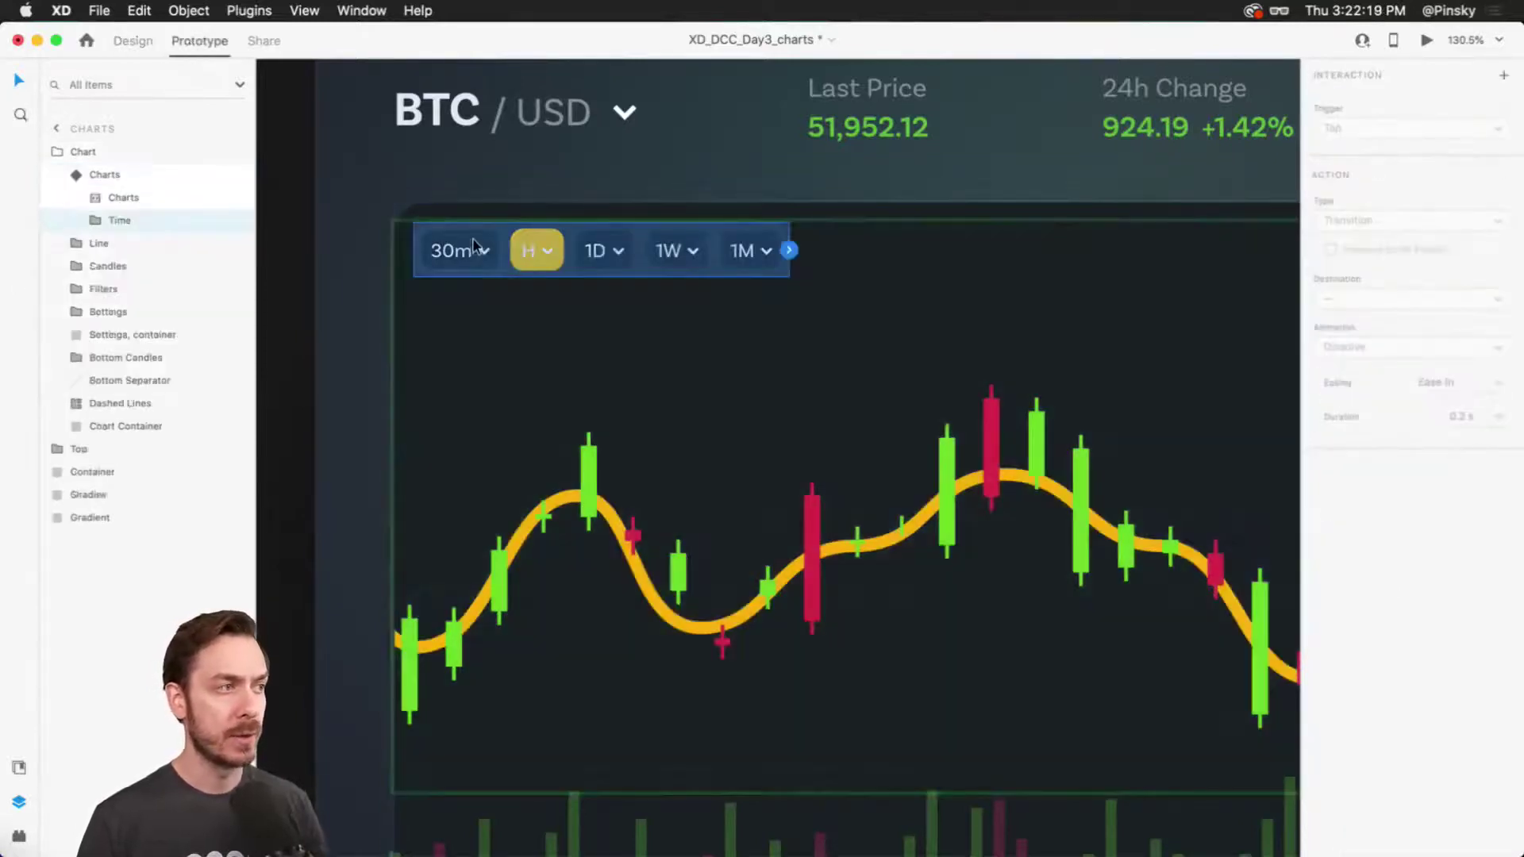
{"action": "double_click", "coordinate": [474, 246]}
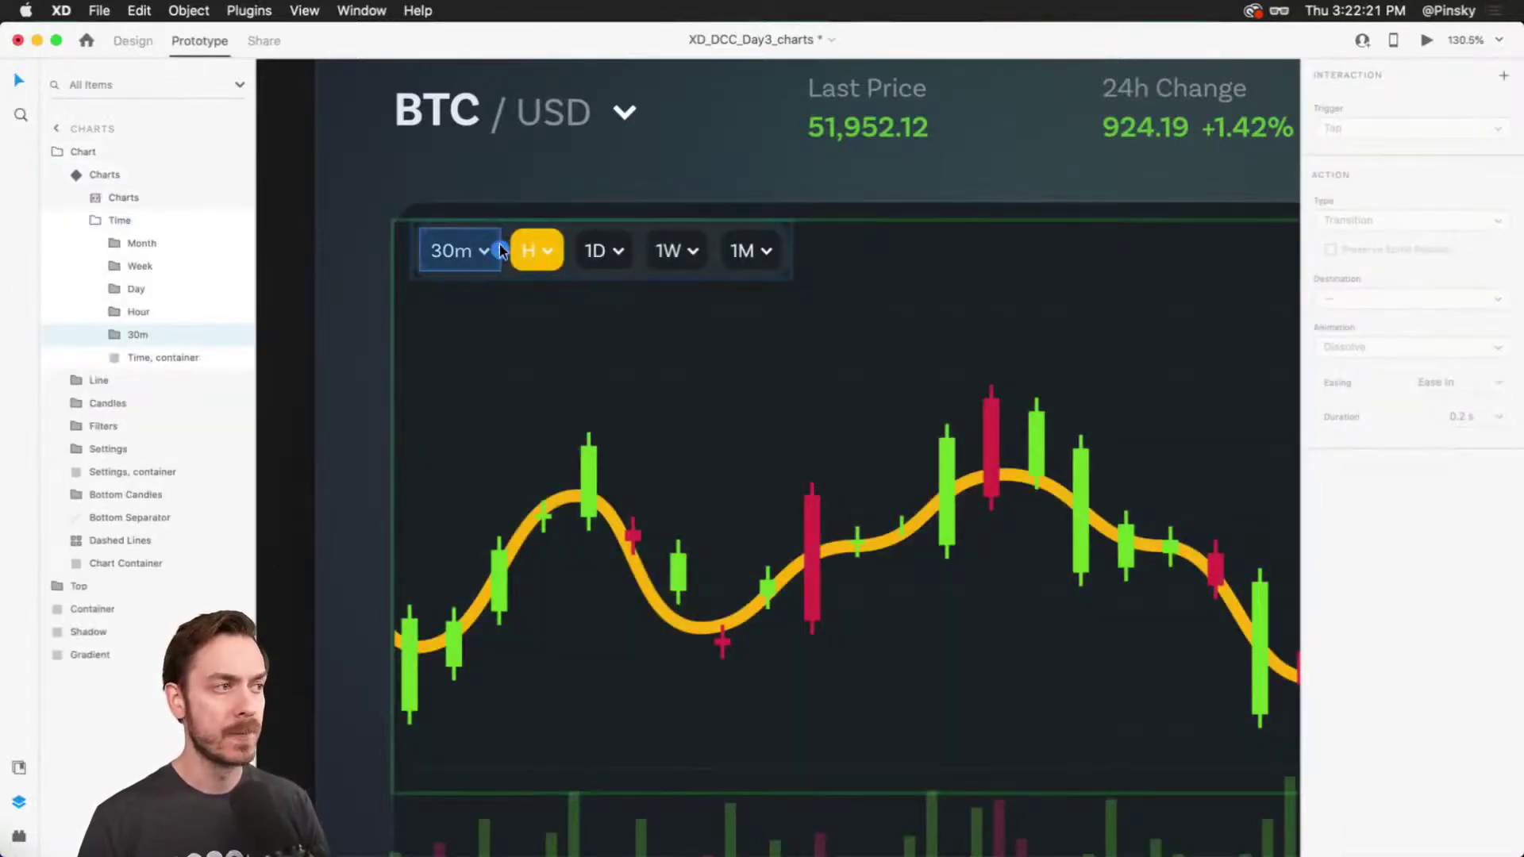
{"action": "left_click", "coordinate": [500, 251]}
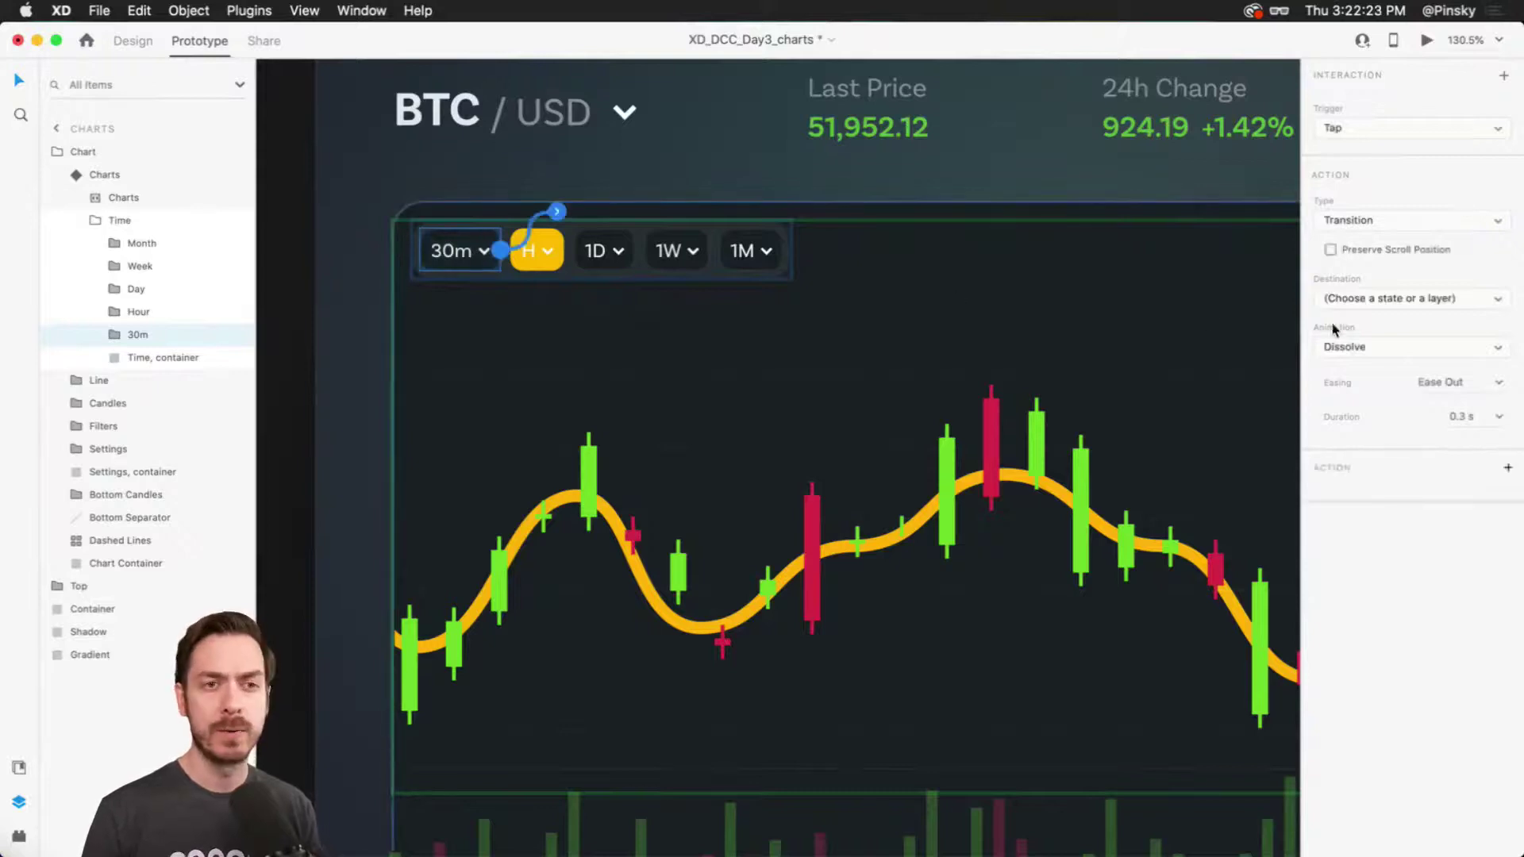
{"action": "left_click", "coordinate": [1375, 300]}
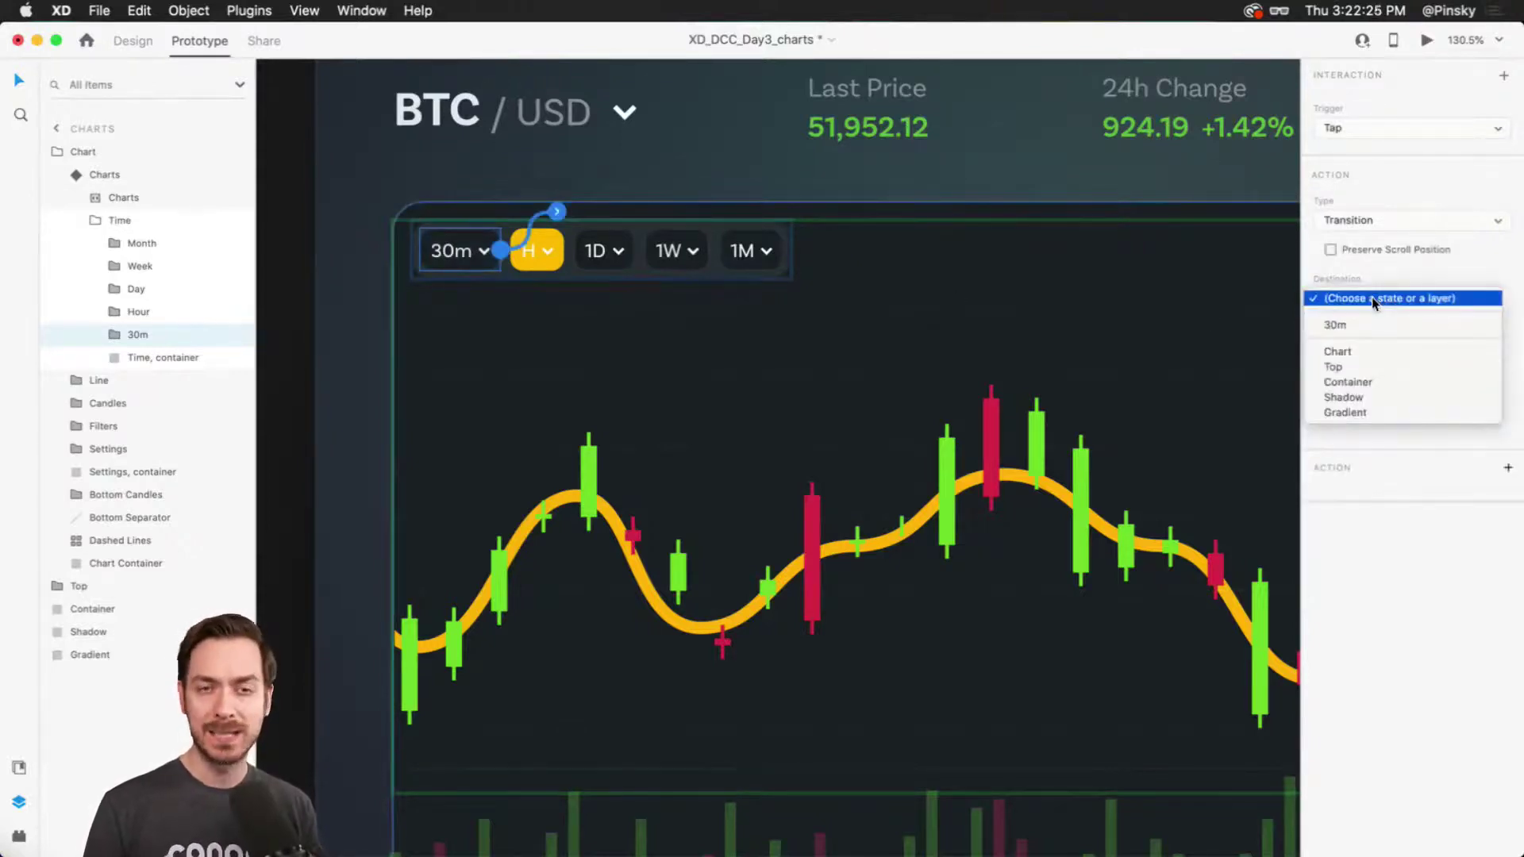
{"action": "left_click", "coordinate": [1367, 319]}
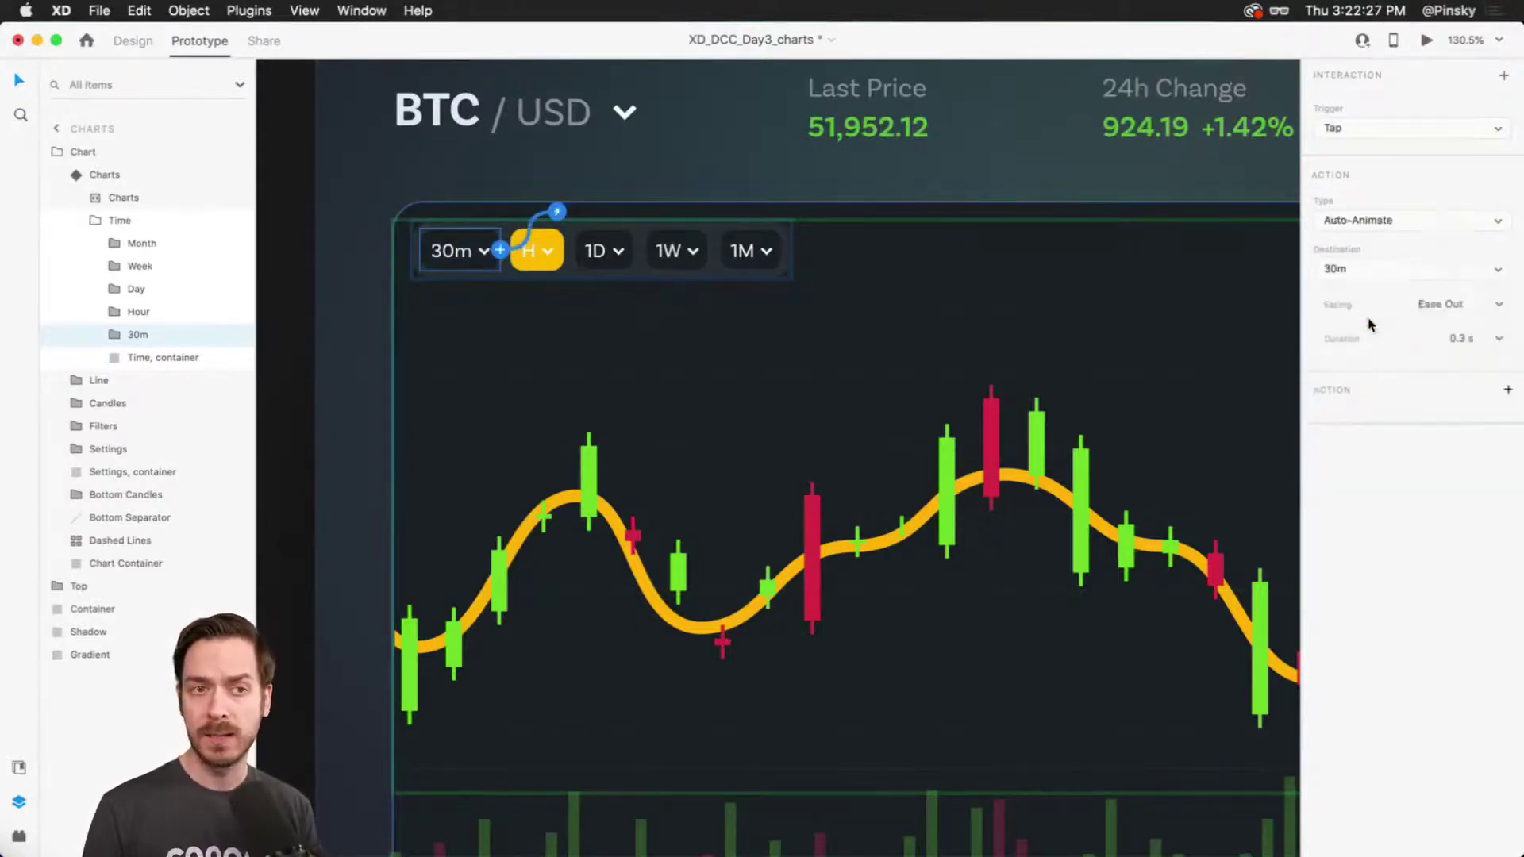
Set the 30m button interaction to Ease In-Out easing with a 0.4 s duration.
{"action": "left_click", "coordinate": [1500, 306]}
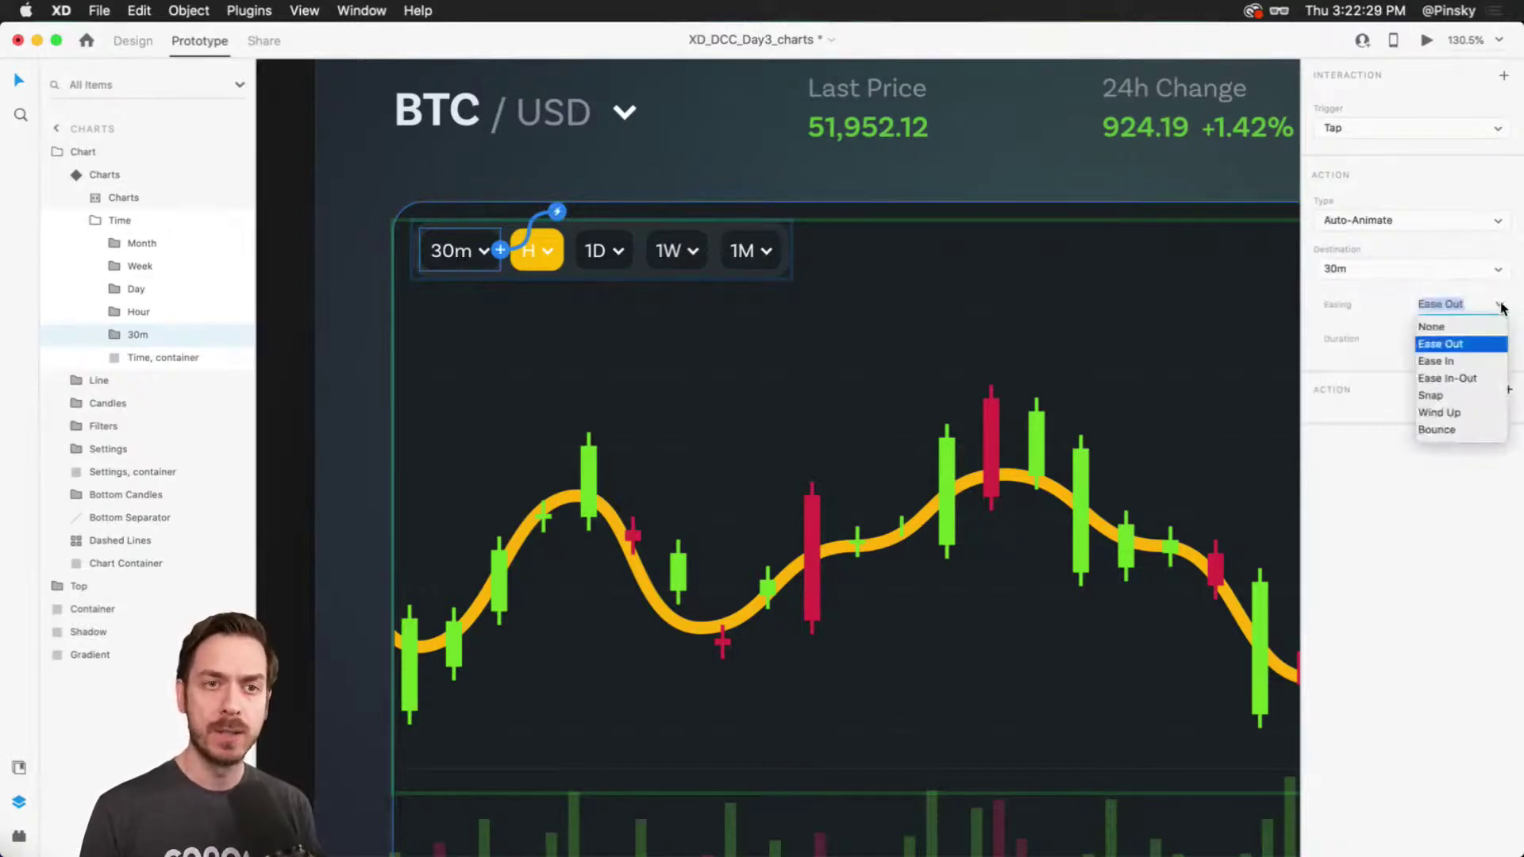
{"action": "left_click", "coordinate": [1468, 380]}
{"action": "left_click", "coordinate": [1500, 340]}
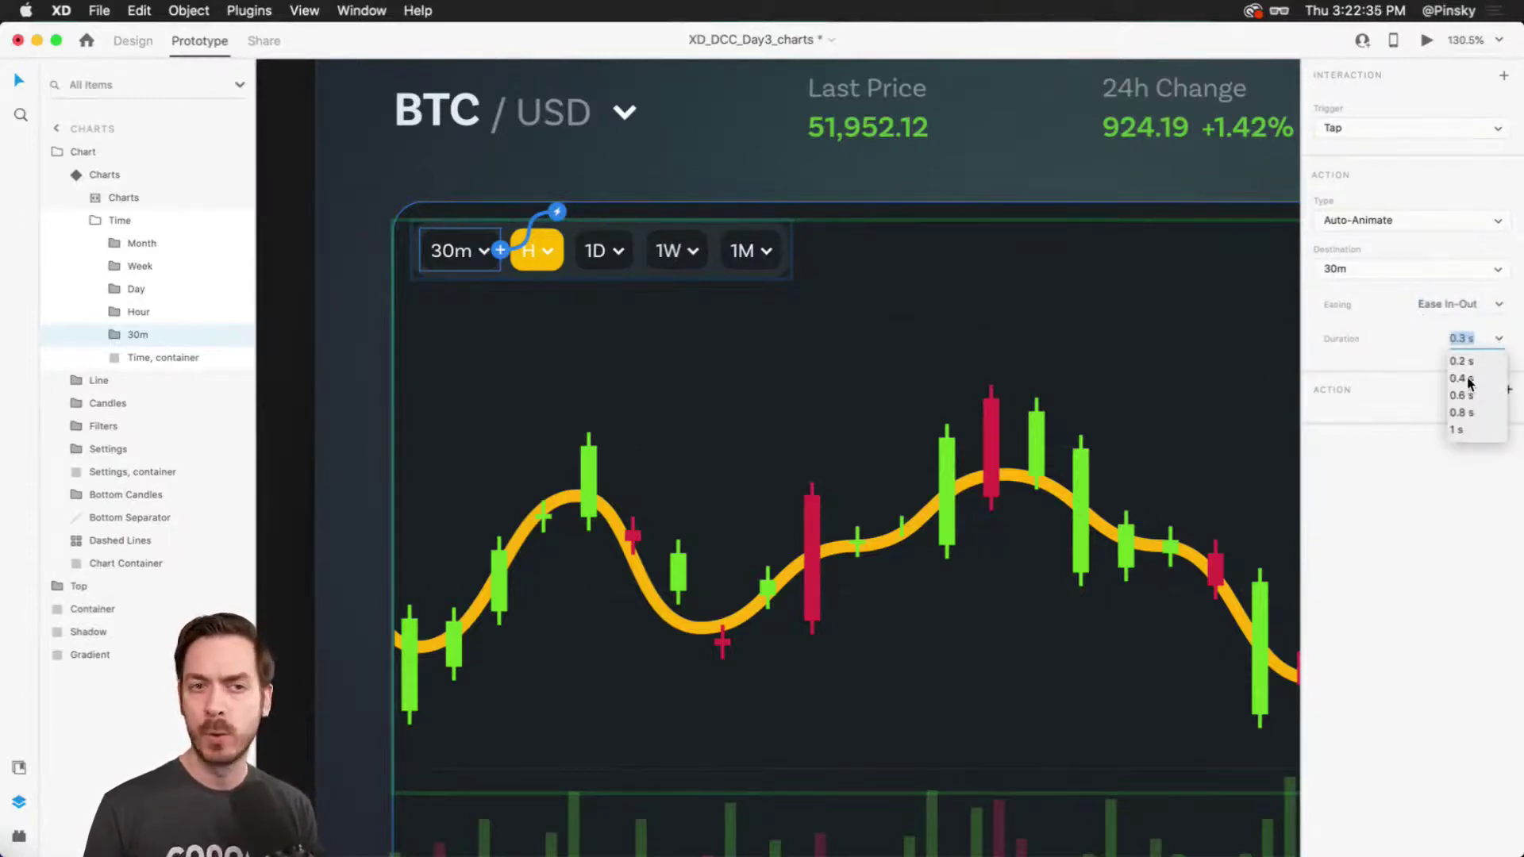
{"action": "left_click", "coordinate": [1467, 379]}
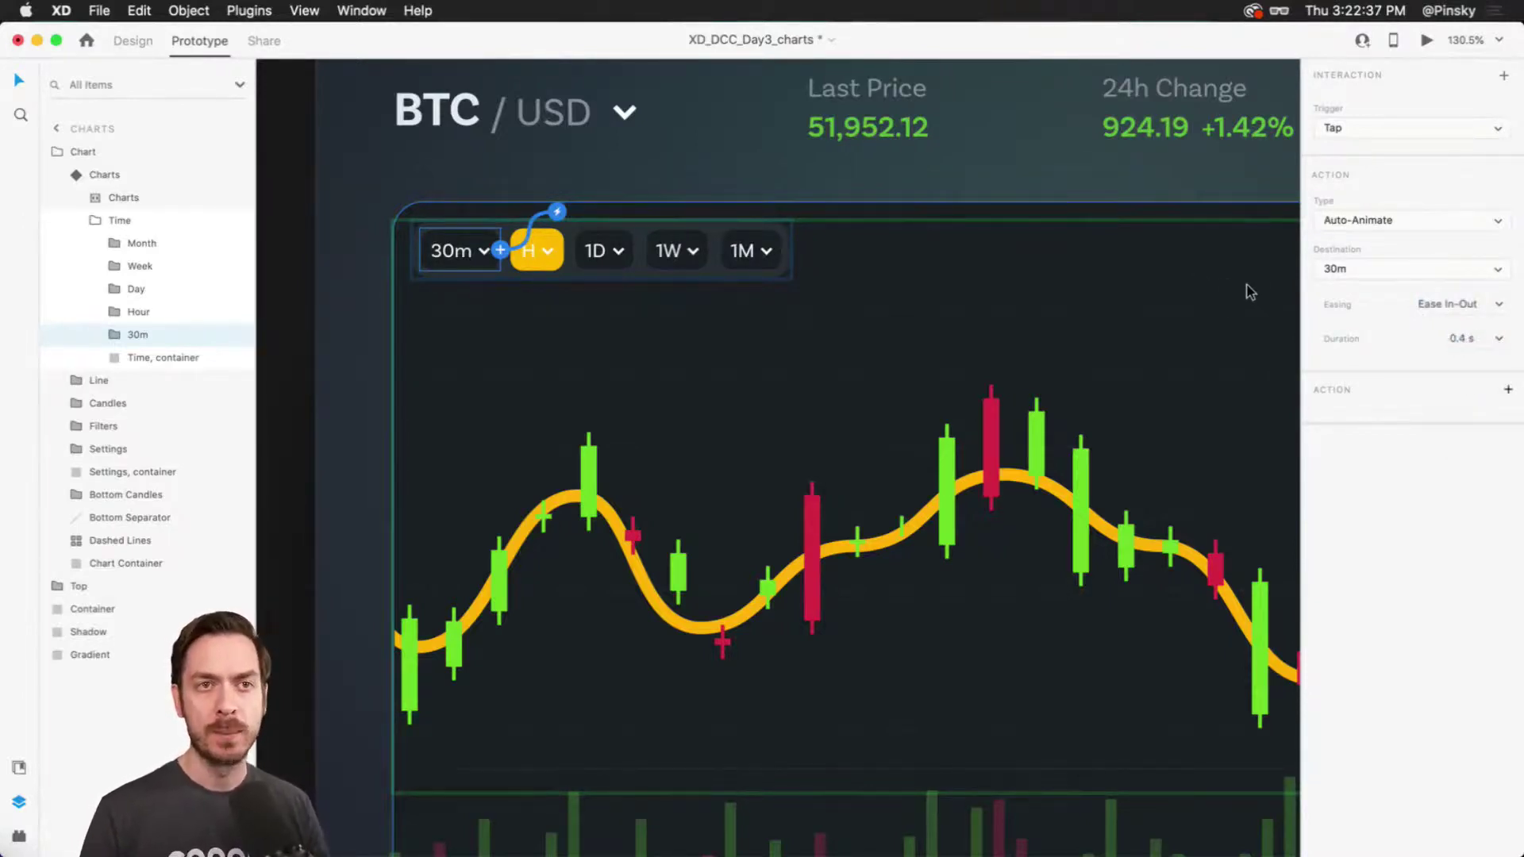
{"action": "key", "text": "Escape"}
{"action": "key", "text": "Escape"}
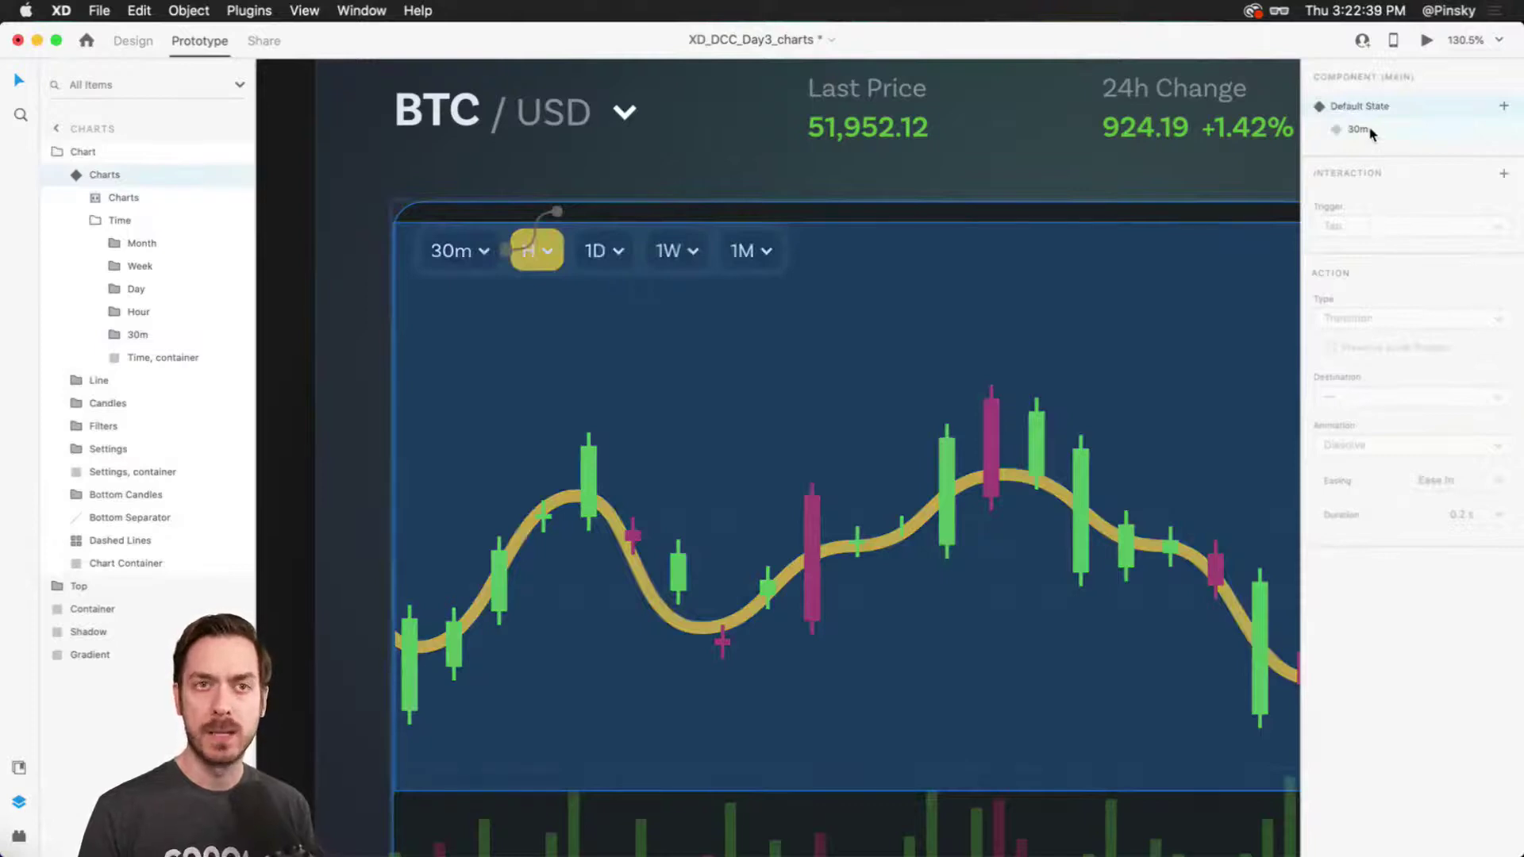
In the 30m state, add a Tap interaction to the H button that auto-animates to the Default State.
{"action": "left_click", "coordinate": [1378, 131]}
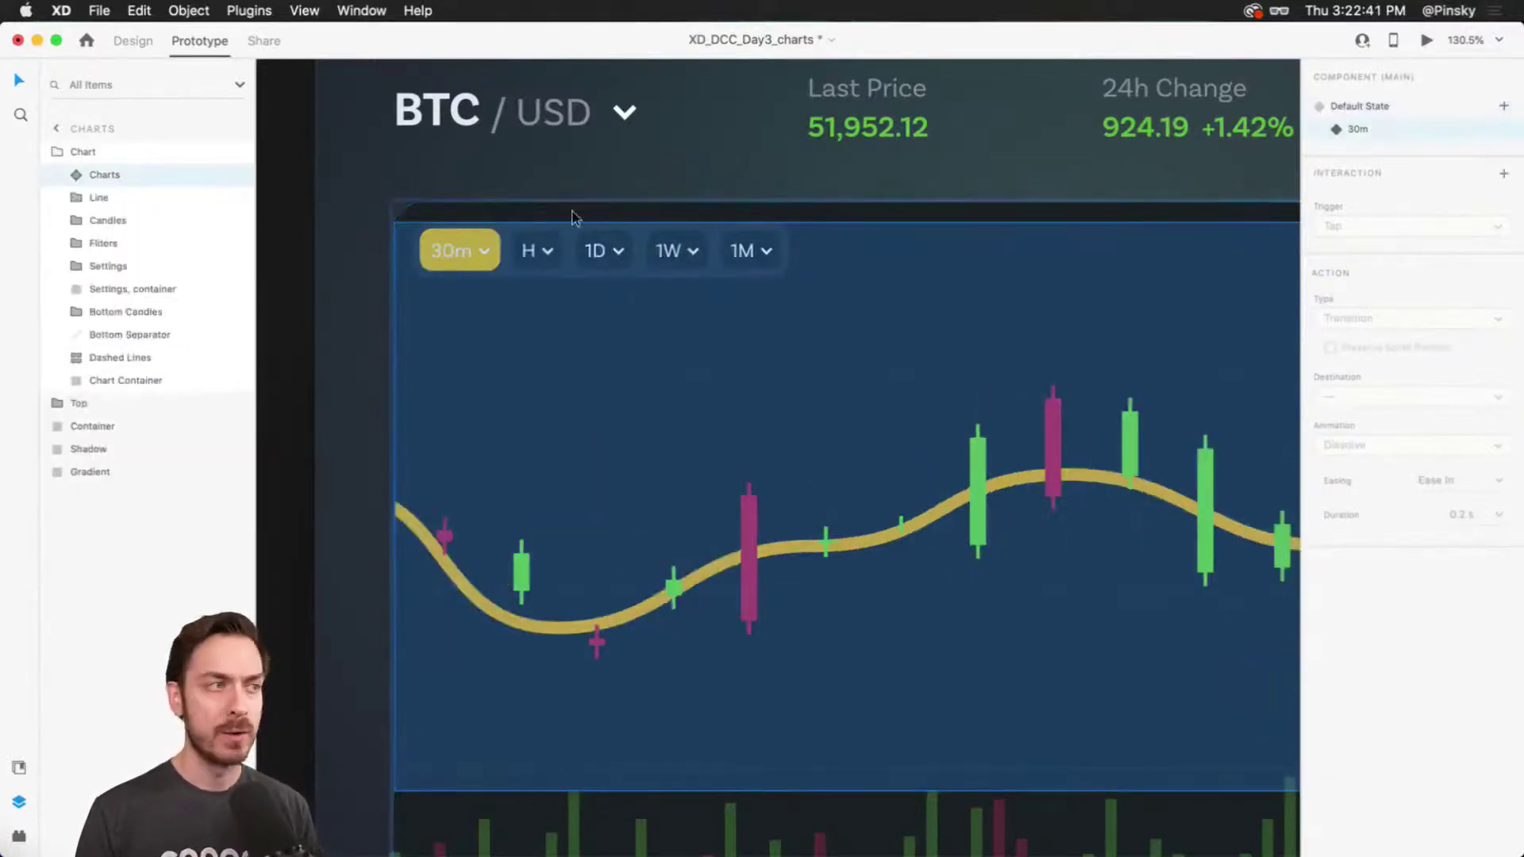
{"action": "double_click", "coordinate": [537, 238]}
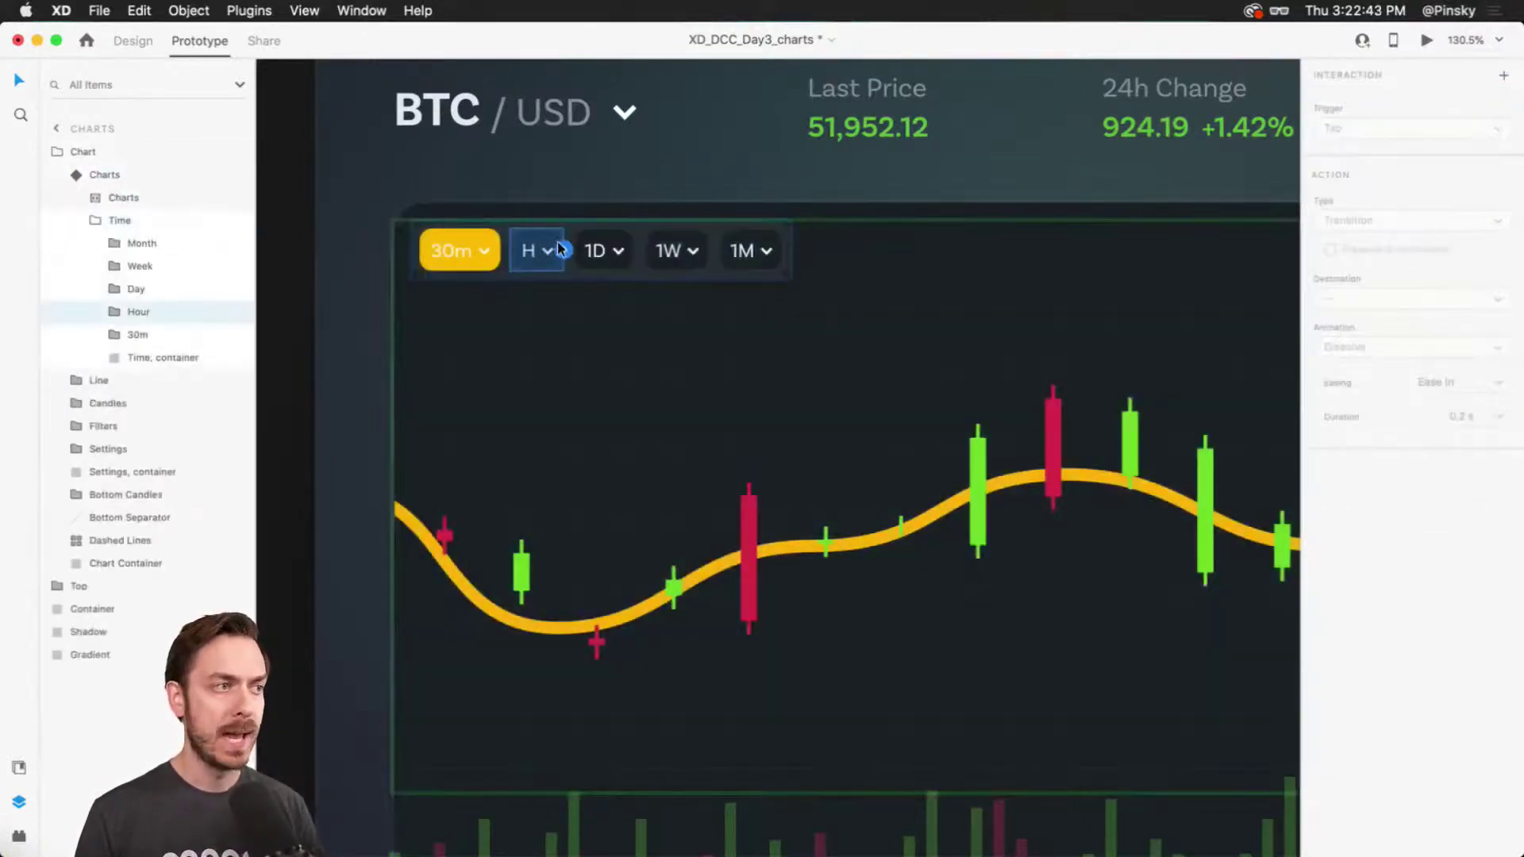
{"action": "left_click", "coordinate": [562, 250]}
{"action": "left_click", "coordinate": [1433, 272]}
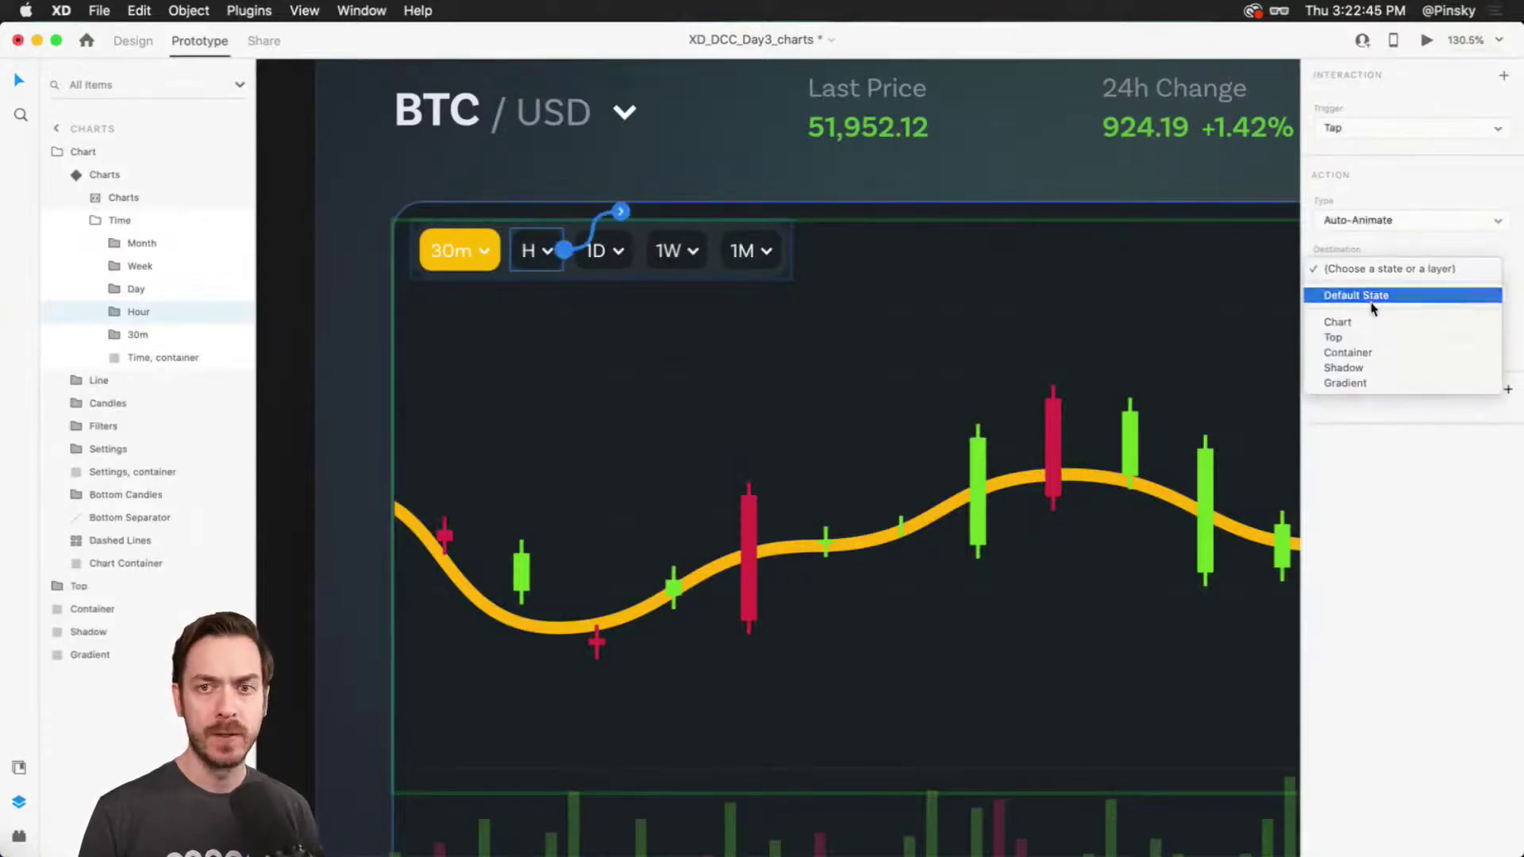
{"action": "left_click", "coordinate": [1383, 294]}
{"action": "key", "text": "Escape"}
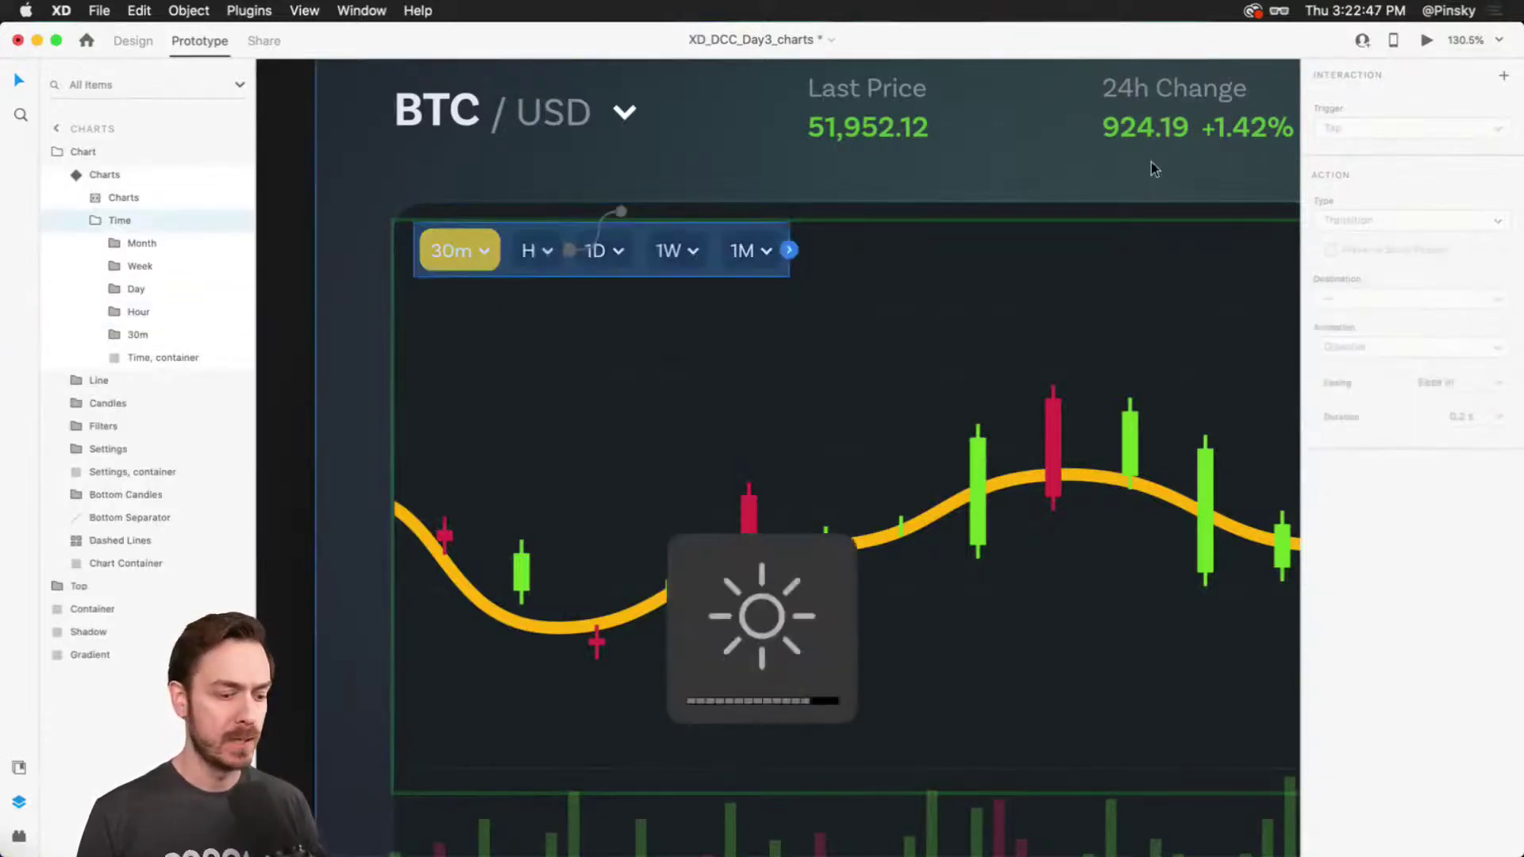
{"action": "key", "text": "Escape"}
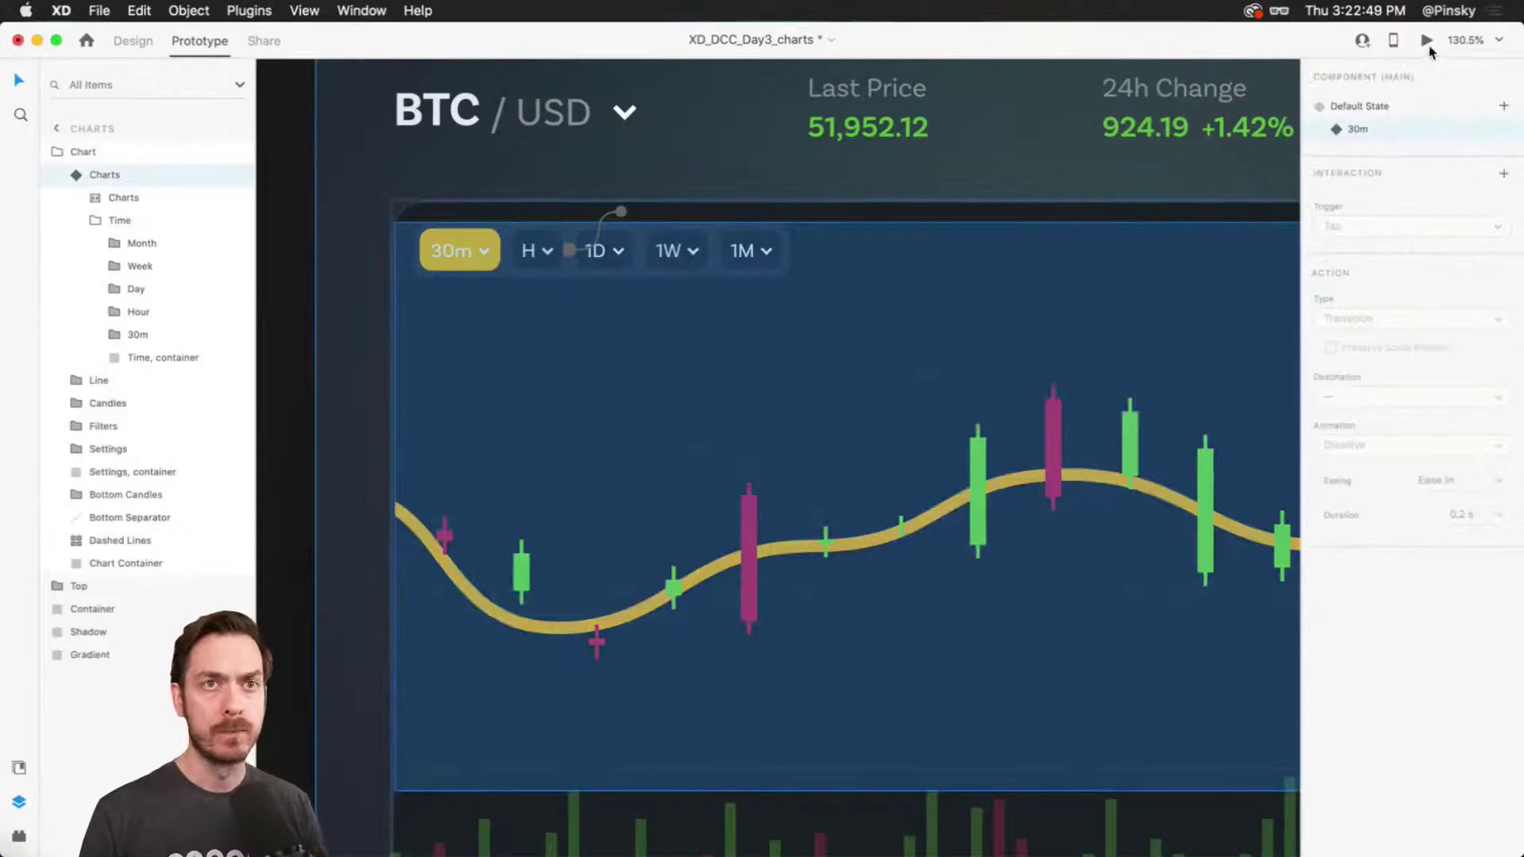
Preview the prototype and switch repeatedly between the 30m and H filters to test the chart animation.
{"action": "left_click", "coordinate": [1426, 43]}
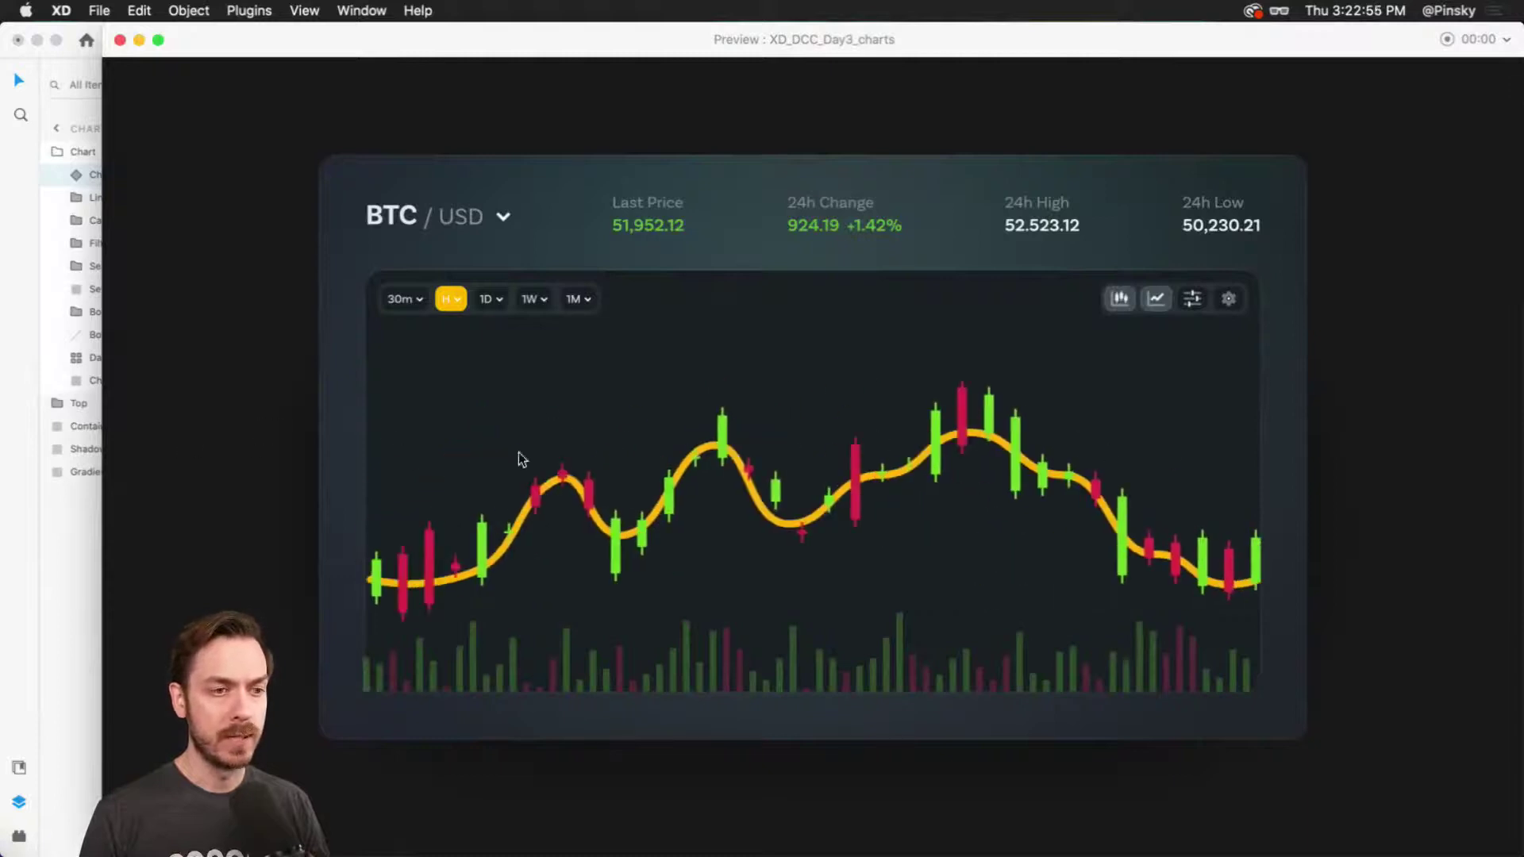
{"action": "left_click", "coordinate": [403, 300]}
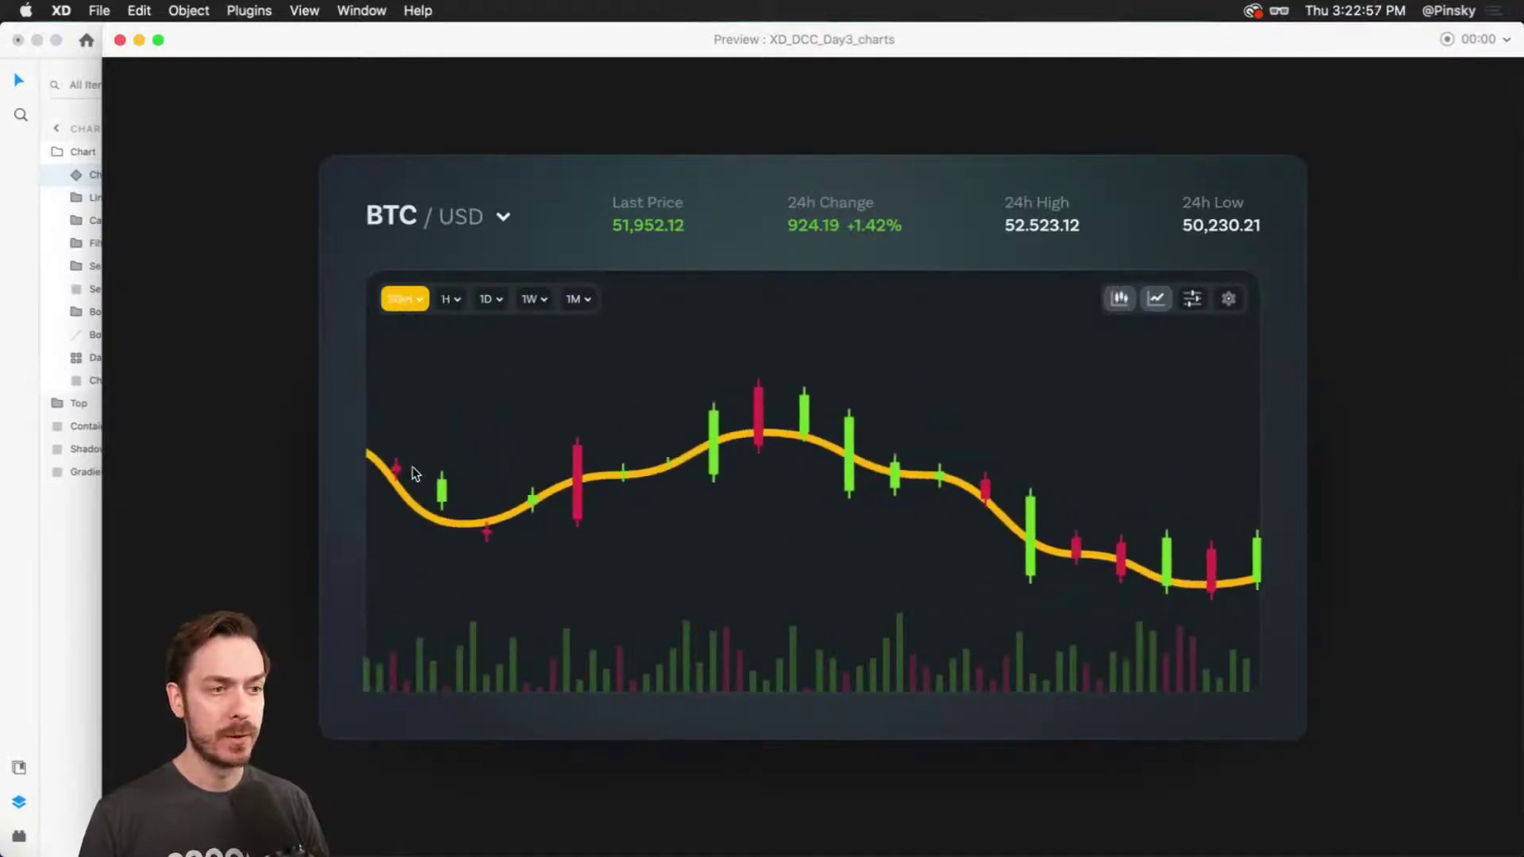
{"action": "left_click", "coordinate": [449, 299]}
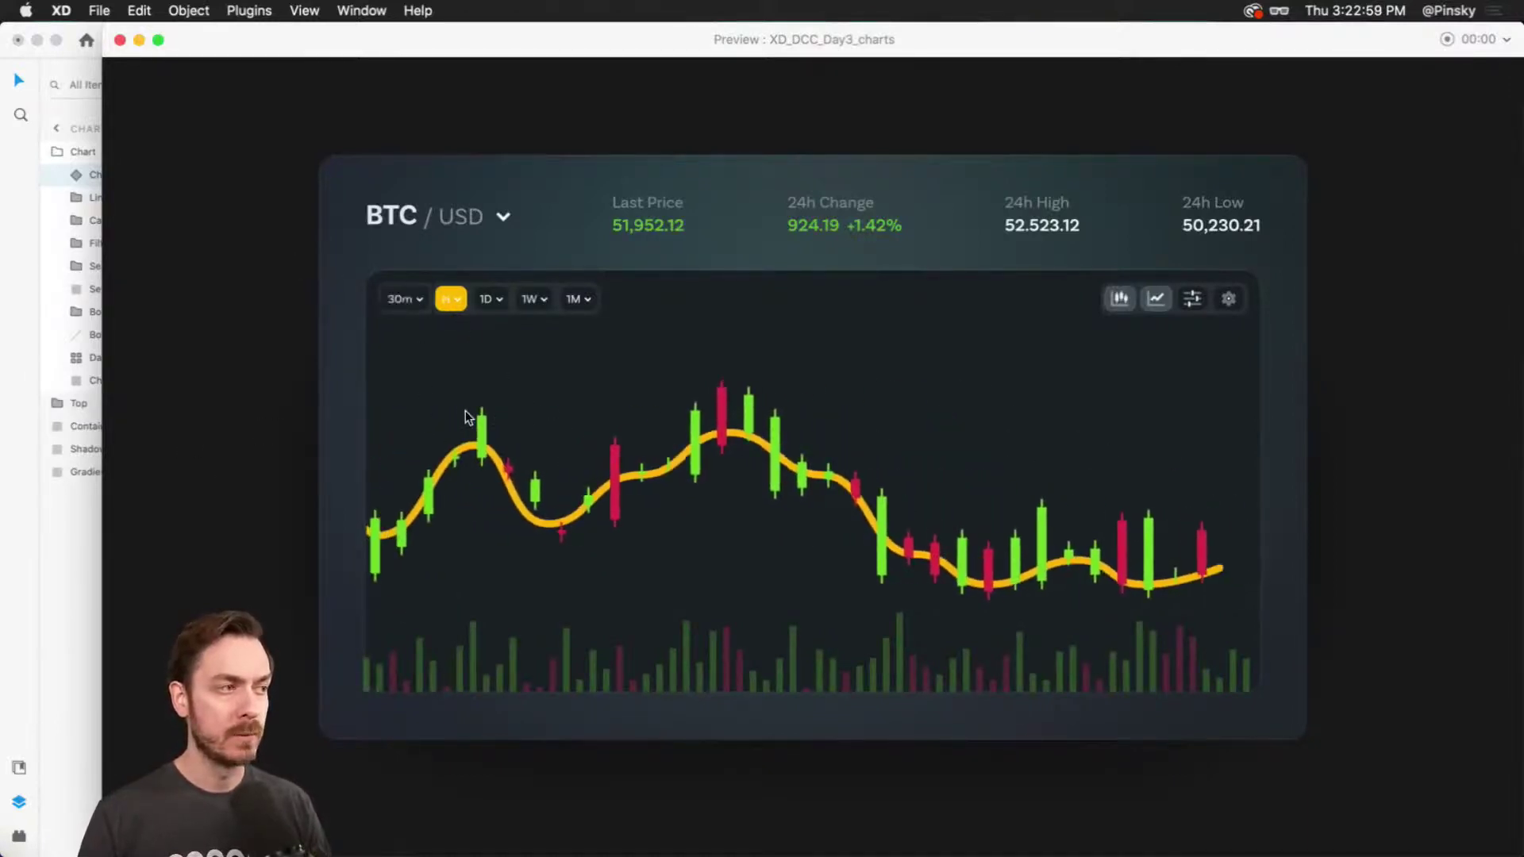
{"action": "left_click", "coordinate": [401, 304]}
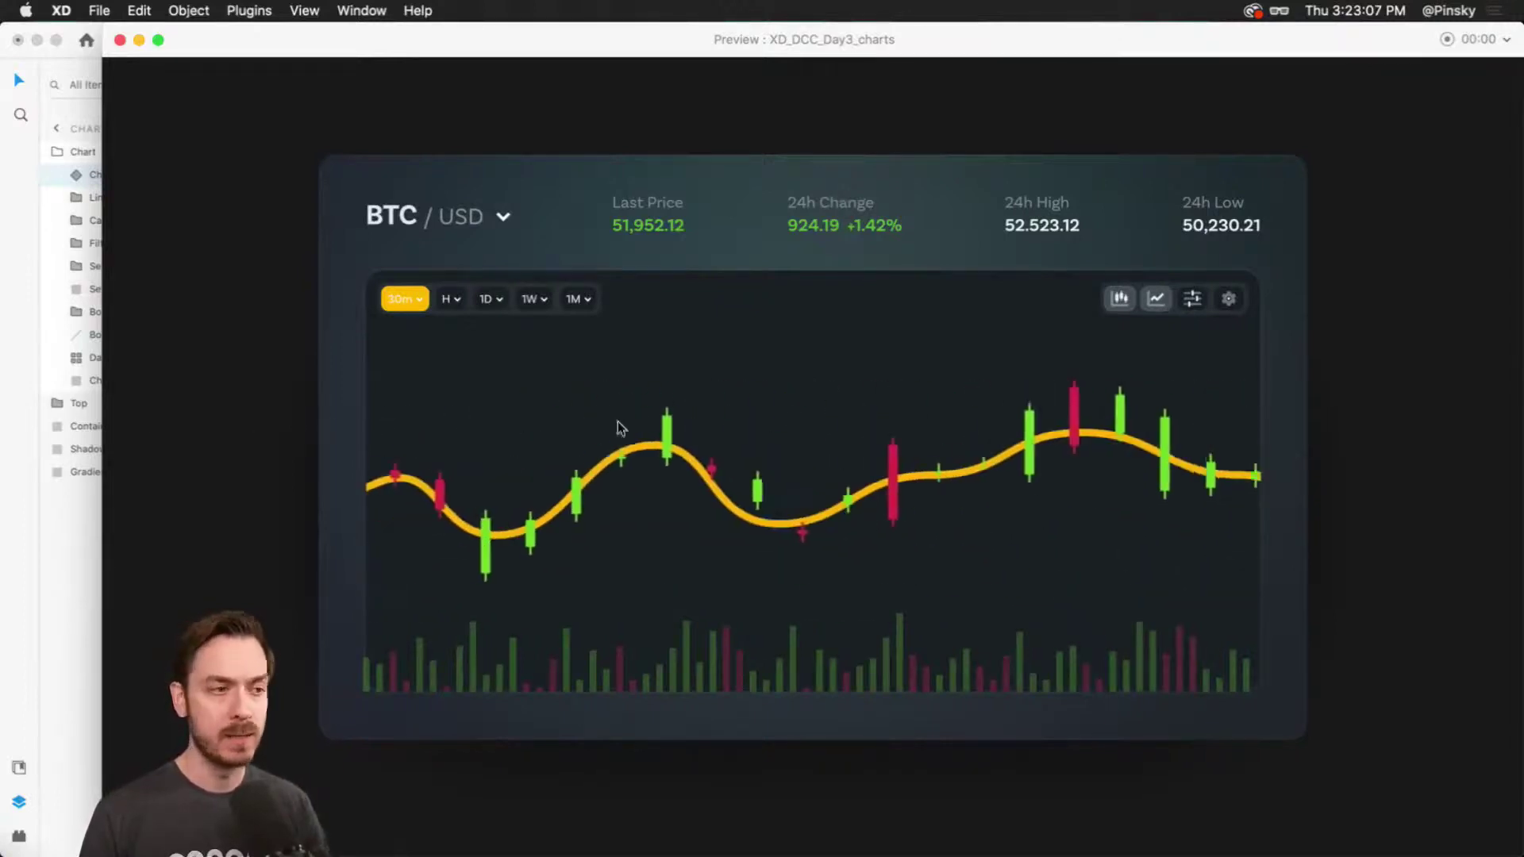
{"action": "left_click", "coordinate": [450, 300]}
{"action": "left_click", "coordinate": [406, 300]}
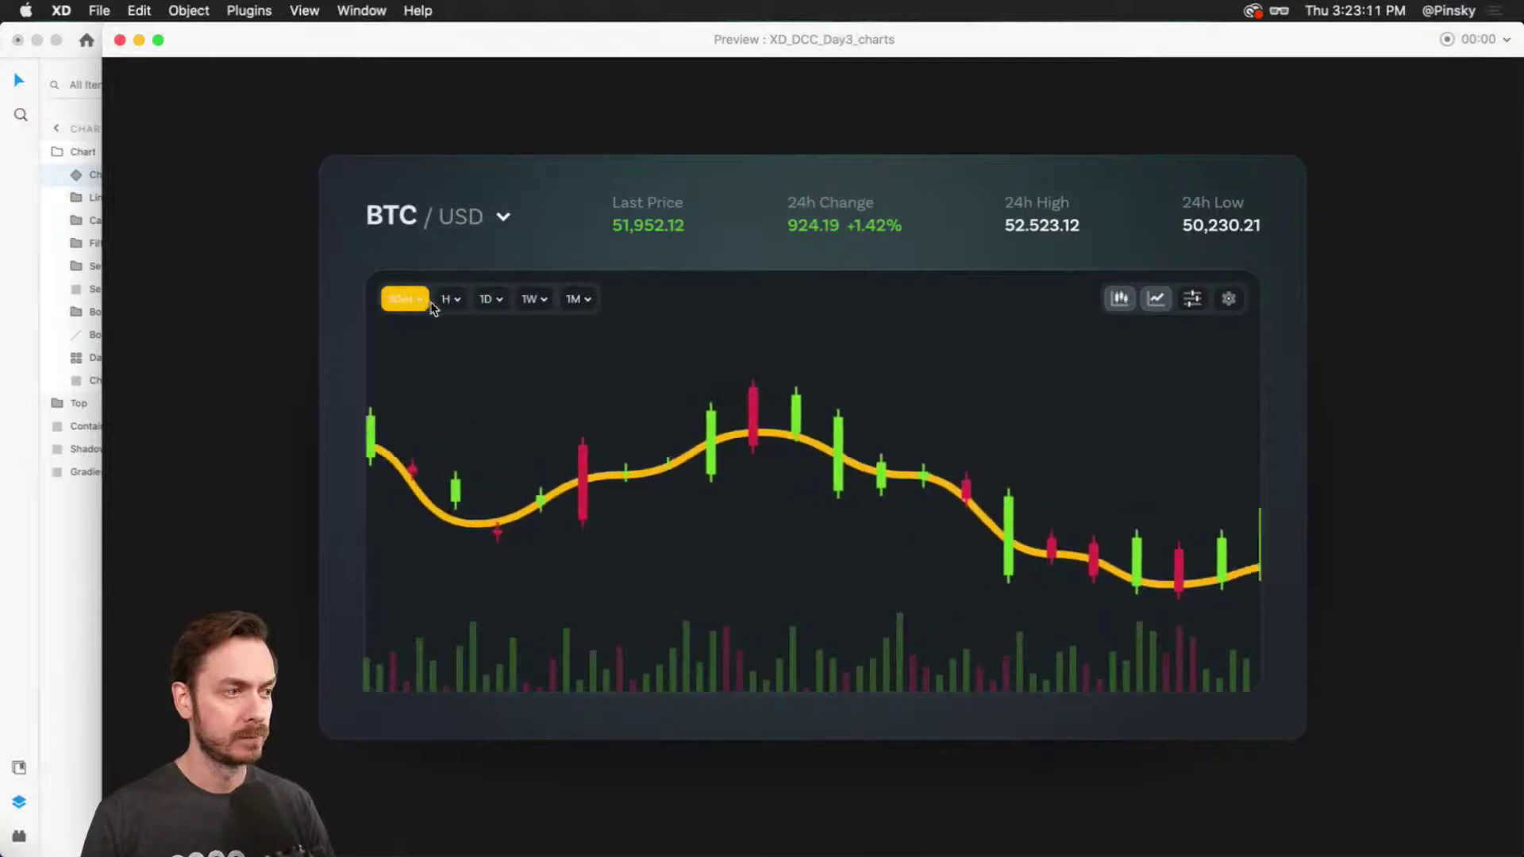
{"action": "left_click", "coordinate": [397, 301]}
{"action": "left_click", "coordinate": [450, 299]}
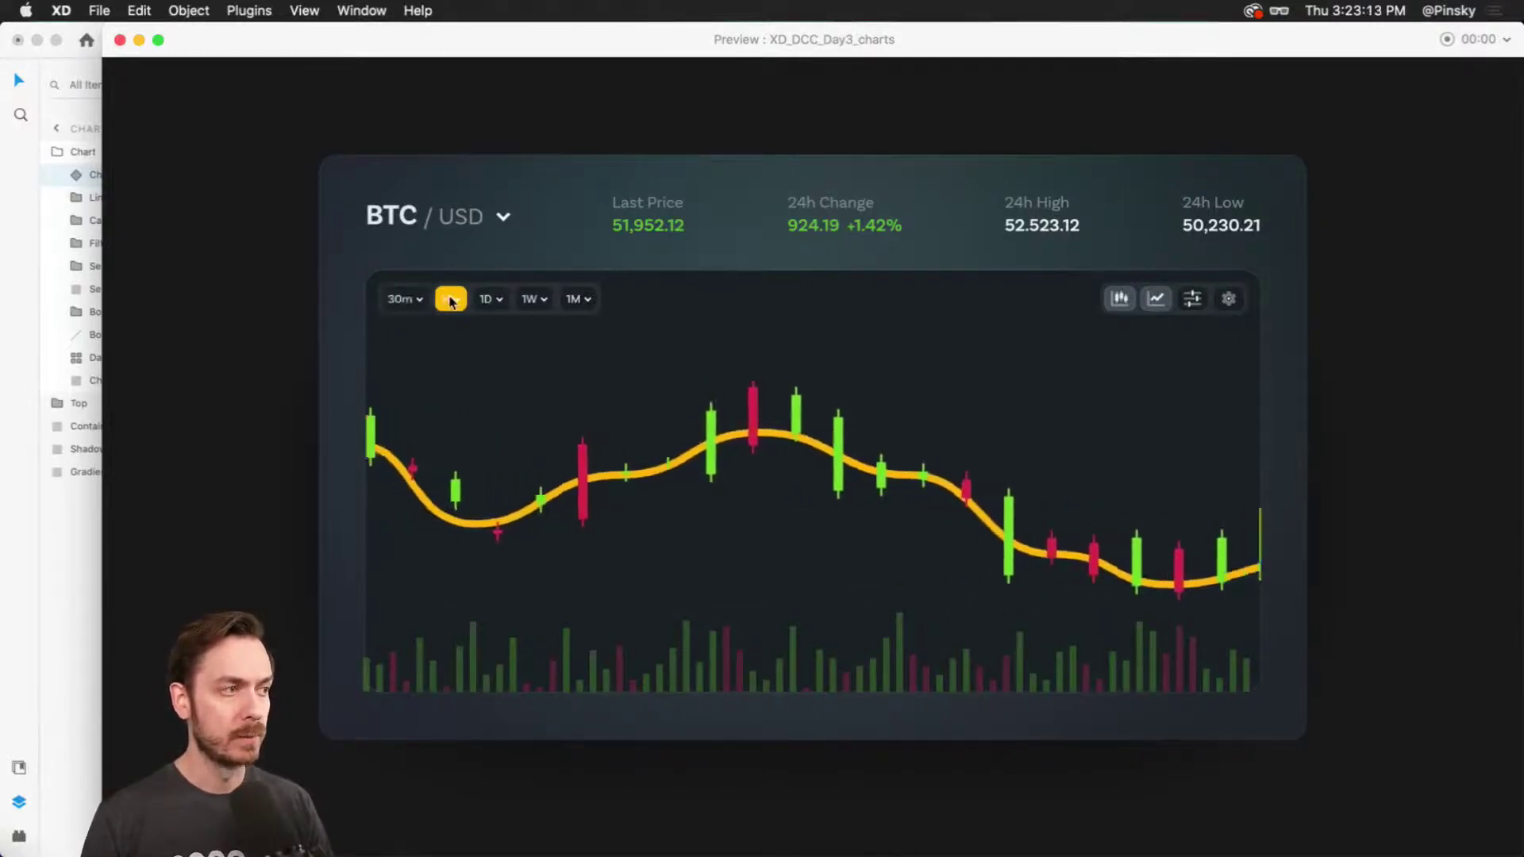
{"action": "key", "text": "super+w"}
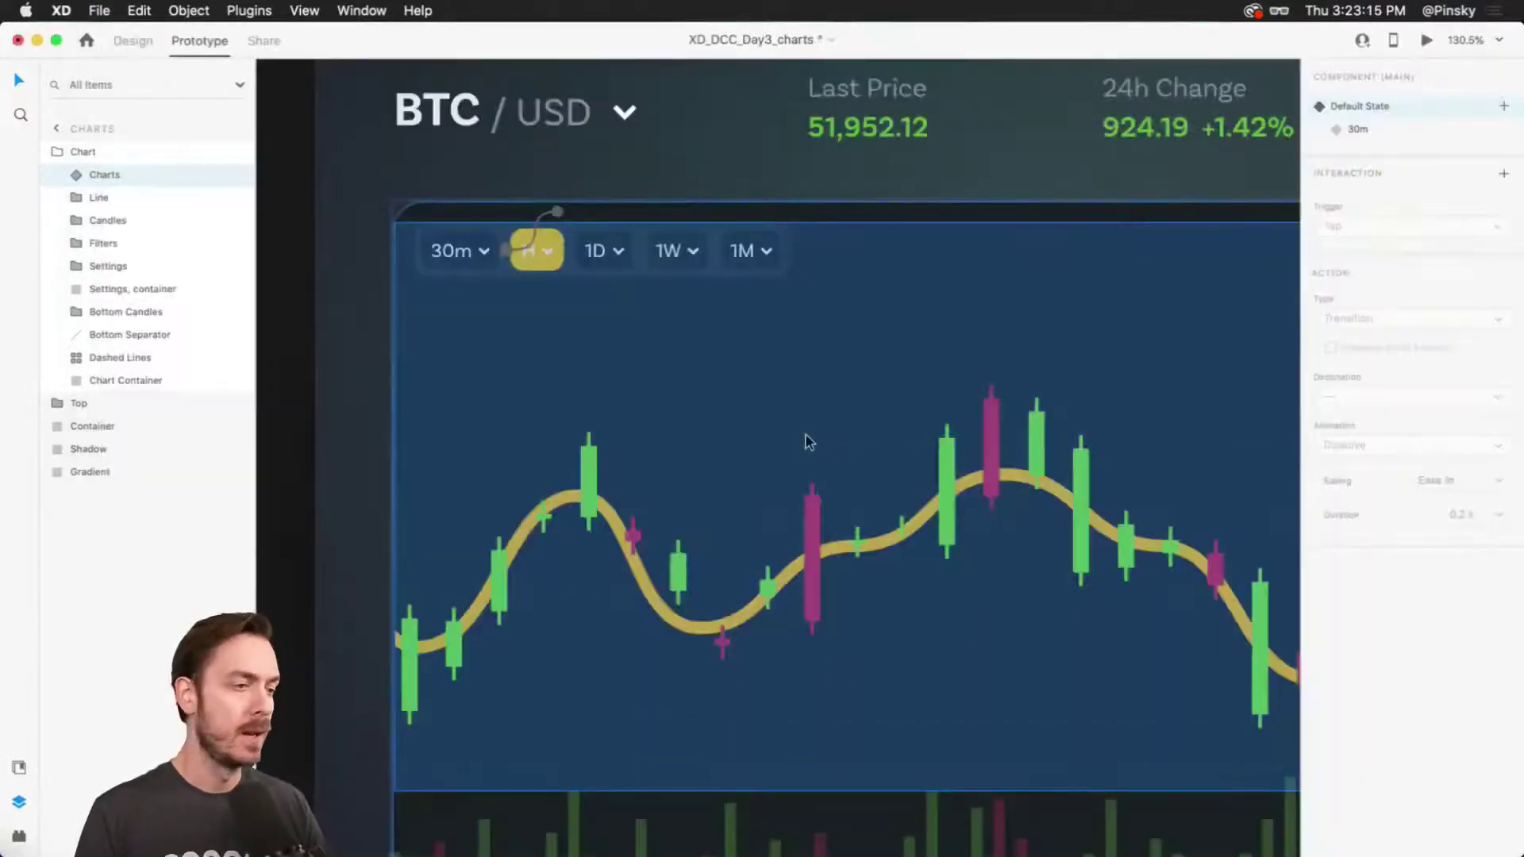
Return to Design mode with the whole chart card in view and Chart Container selected.
{"action": "scroll", "coordinate": [793, 289], "scroll_direction": "down", "scroll_amount": 3}
{"action": "left_click", "coordinate": [894, 283]}
{"action": "double_click", "coordinate": [895, 283]}
{"action": "left_click_drag", "start_coordinate": [641, 186], "coordinate": [520, 184]}
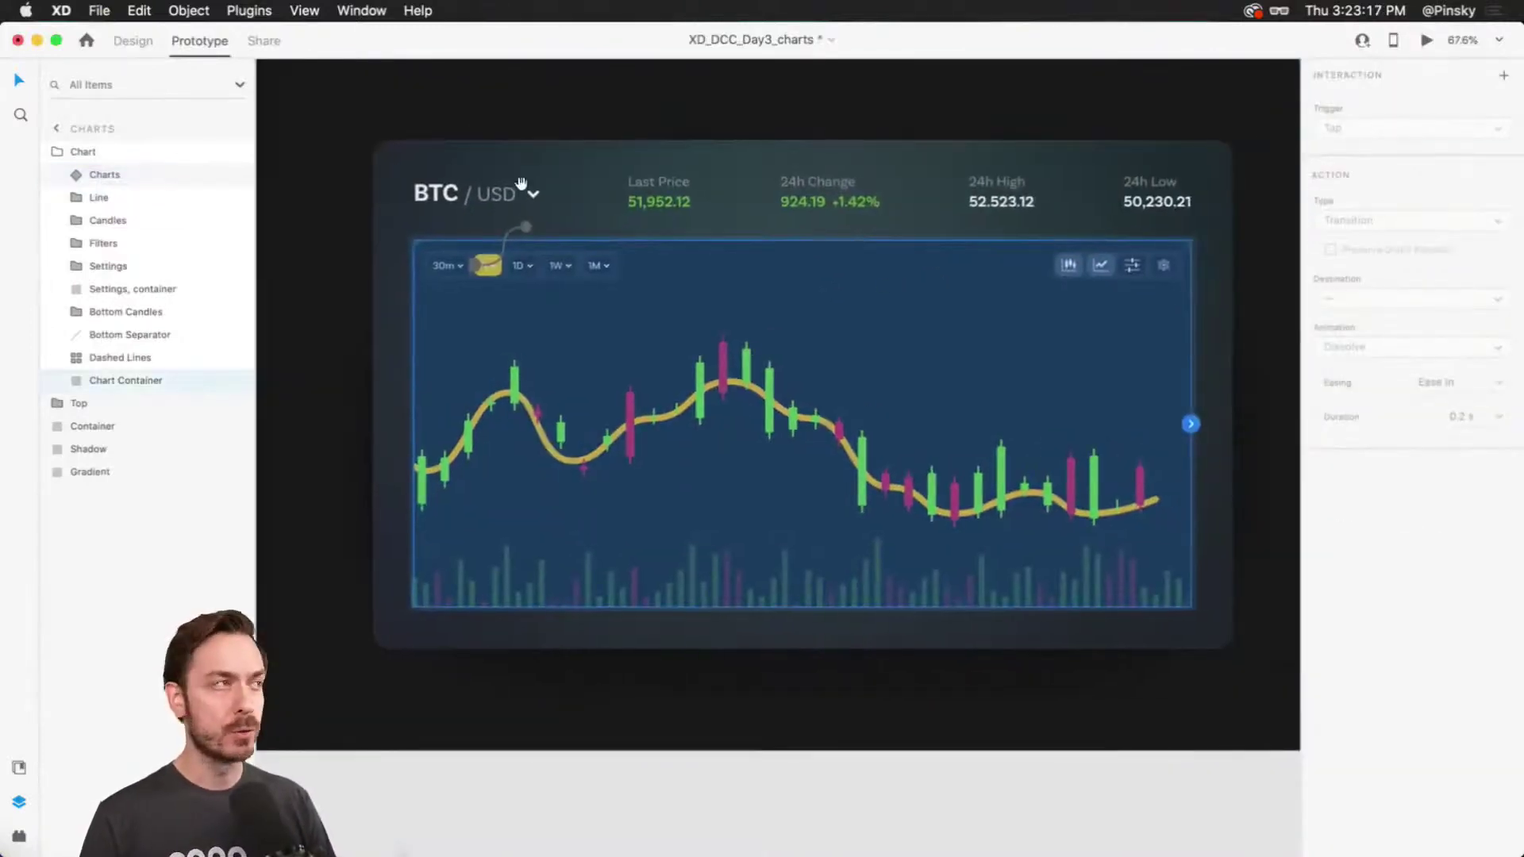
{"action": "left_click", "coordinate": [133, 40]}
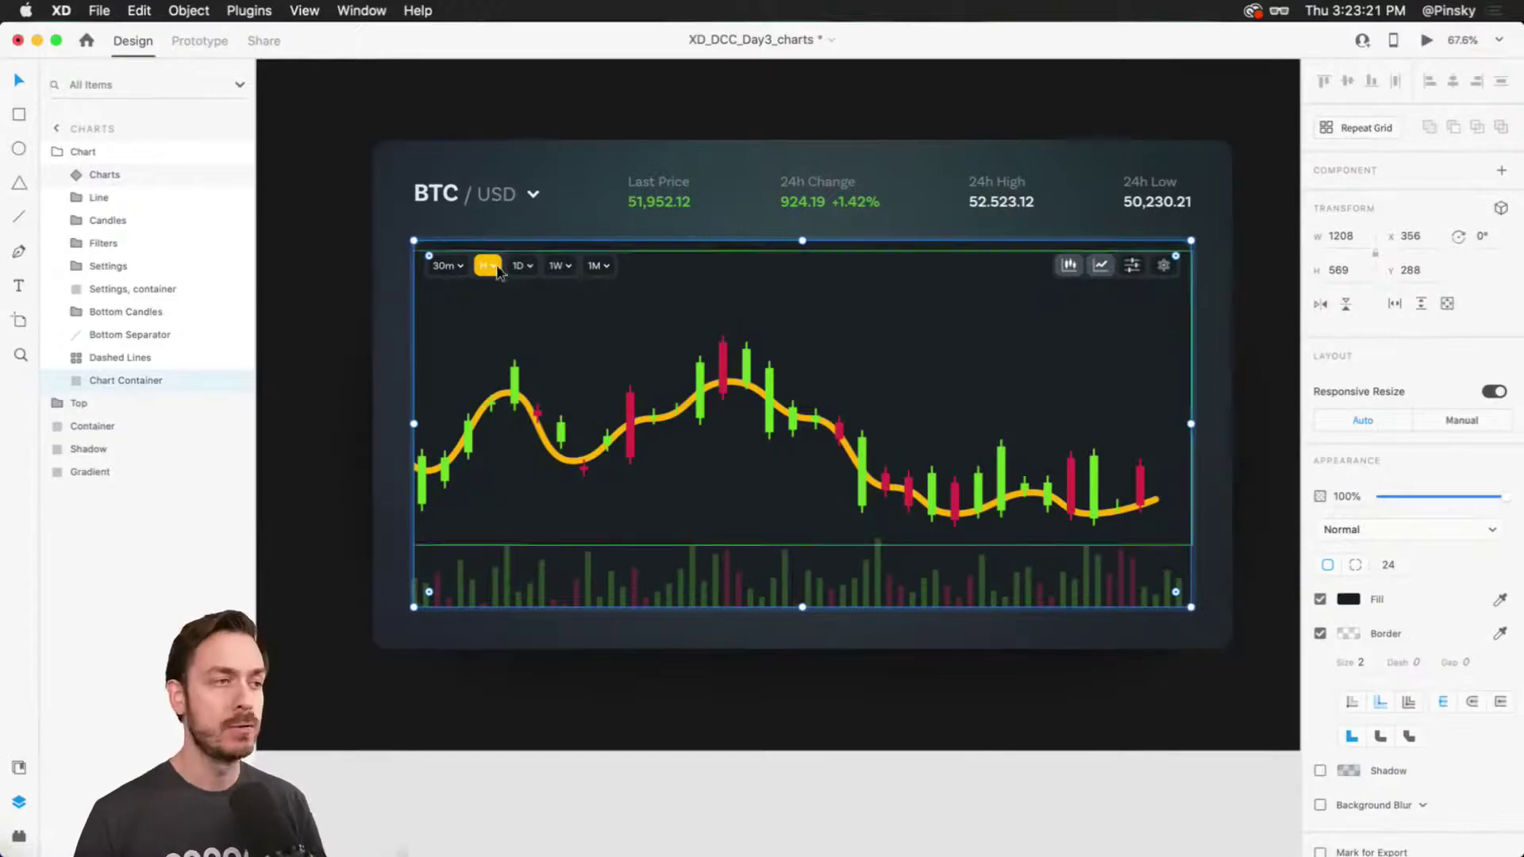
Look over the challenge prompt and video link artboard, and return to the chart card.
{"action": "scroll", "coordinate": [402, 350], "scroll_direction": "left", "scroll_amount": 15}
{"action": "scroll", "coordinate": [485, 363], "scroll_direction": "left", "scroll_amount": 6}
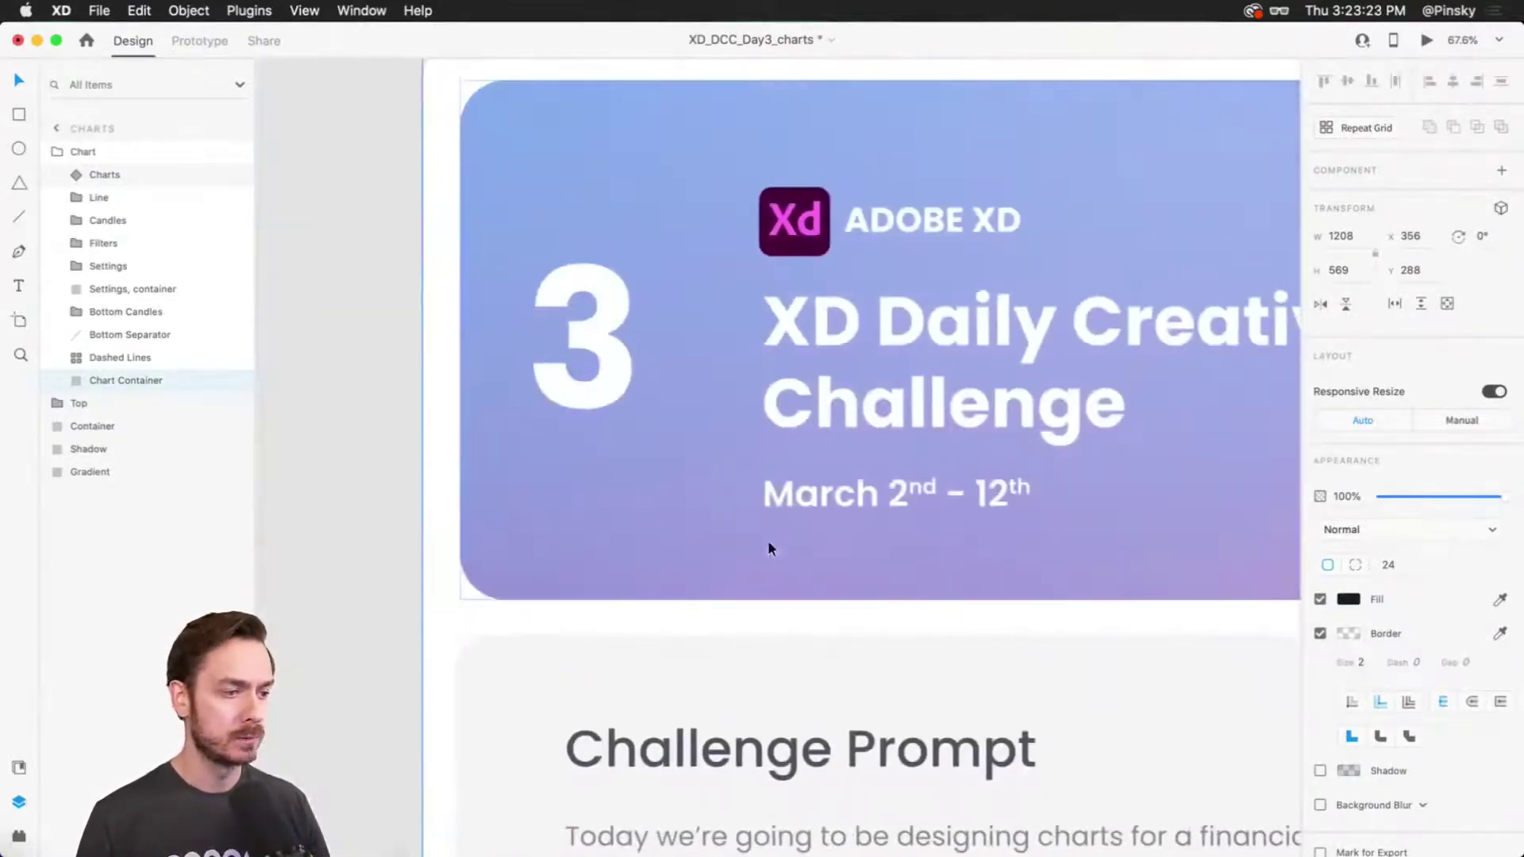
{"action": "scroll", "coordinate": [1051, 656], "scroll_direction": "down", "scroll_amount": 10}
{"action": "scroll", "coordinate": [1051, 657], "scroll_direction": "right", "scroll_amount": 8}
{"action": "scroll", "coordinate": [888, 172], "scroll_direction": "down", "scroll_amount": 3}
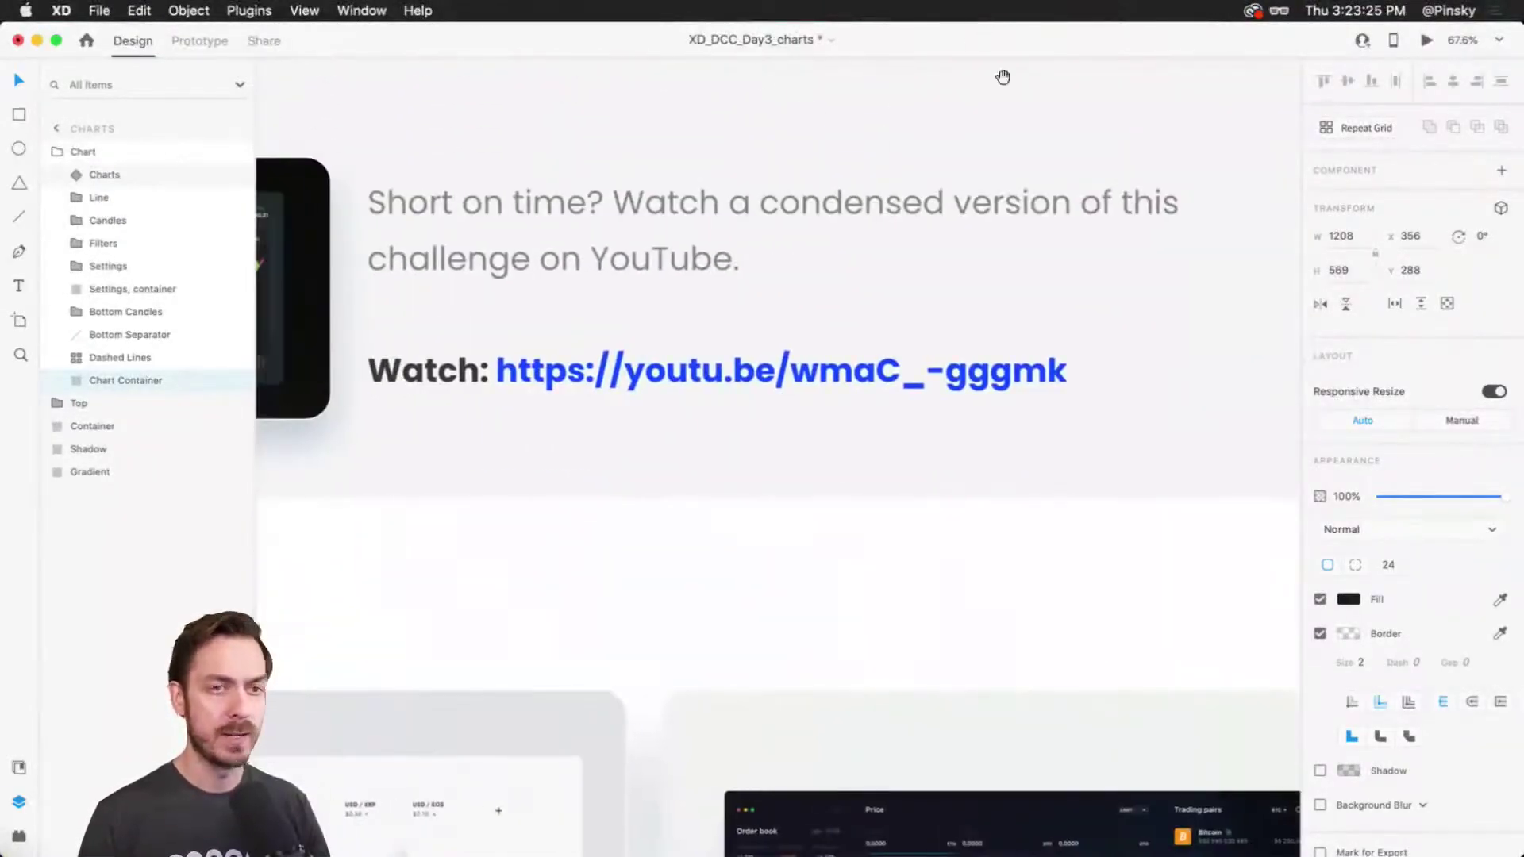
{"action": "scroll", "coordinate": [1004, 74], "scroll_direction": "up", "scroll_amount": 10}
{"action": "scroll", "coordinate": [990, 347], "scroll_direction": "right", "scroll_amount": 12}
{"action": "scroll", "coordinate": [1080, 179], "scroll_direction": "right", "scroll_amount": 12}
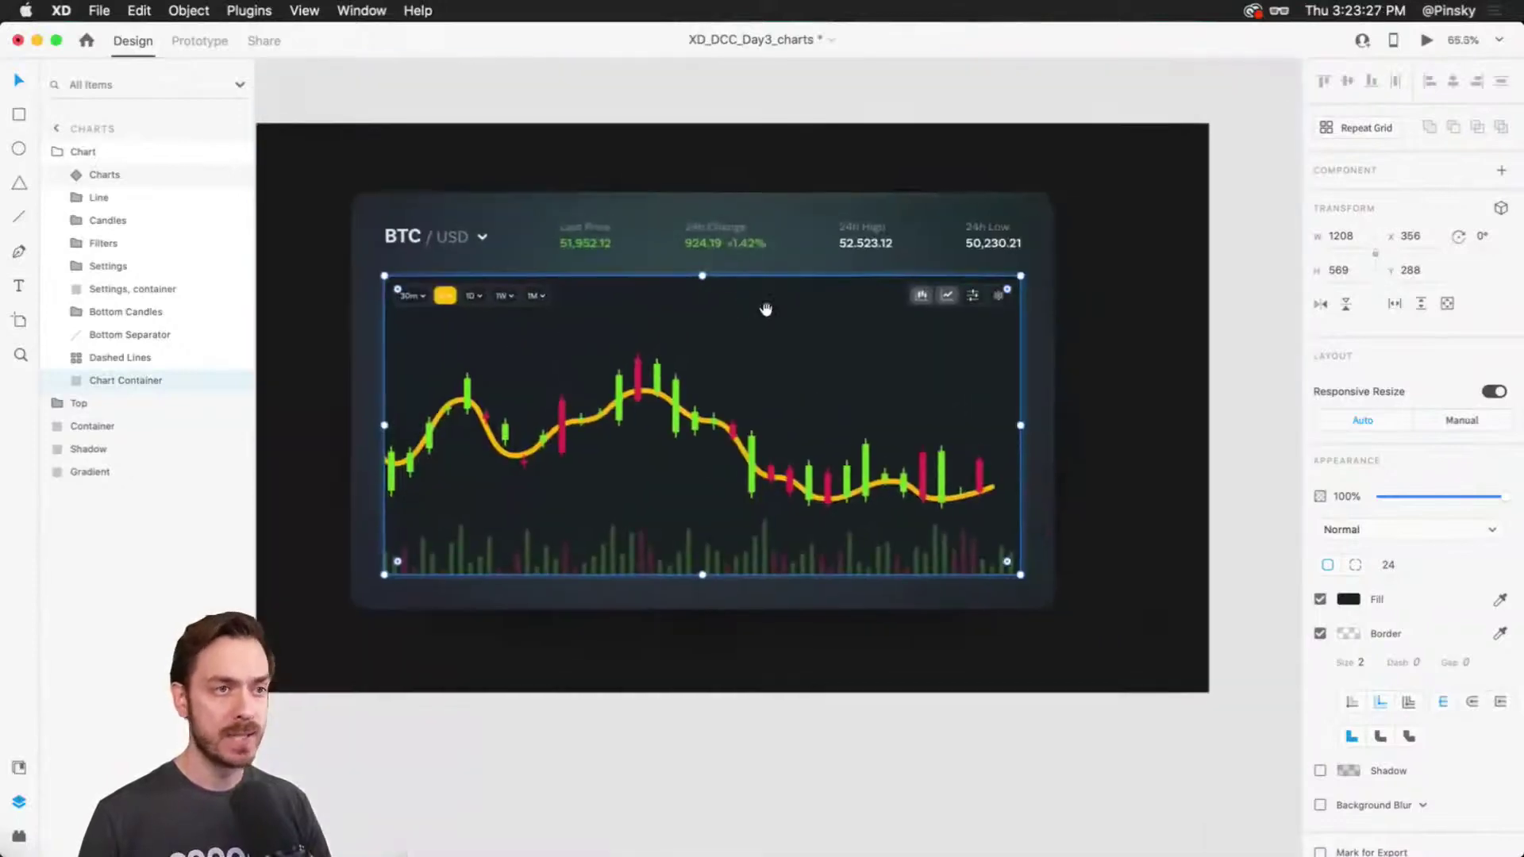
{"action": "scroll", "coordinate": [766, 309], "scroll_direction": "down", "scroll_amount": 3}
{"action": "scroll", "coordinate": [483, 347], "scroll_direction": "up", "scroll_amount": 4}
{"action": "scroll", "coordinate": [561, 347], "scroll_direction": "left", "scroll_amount": 3}
{"action": "scroll", "coordinate": [1140, 248], "scroll_direction": "up", "scroll_amount": 5}
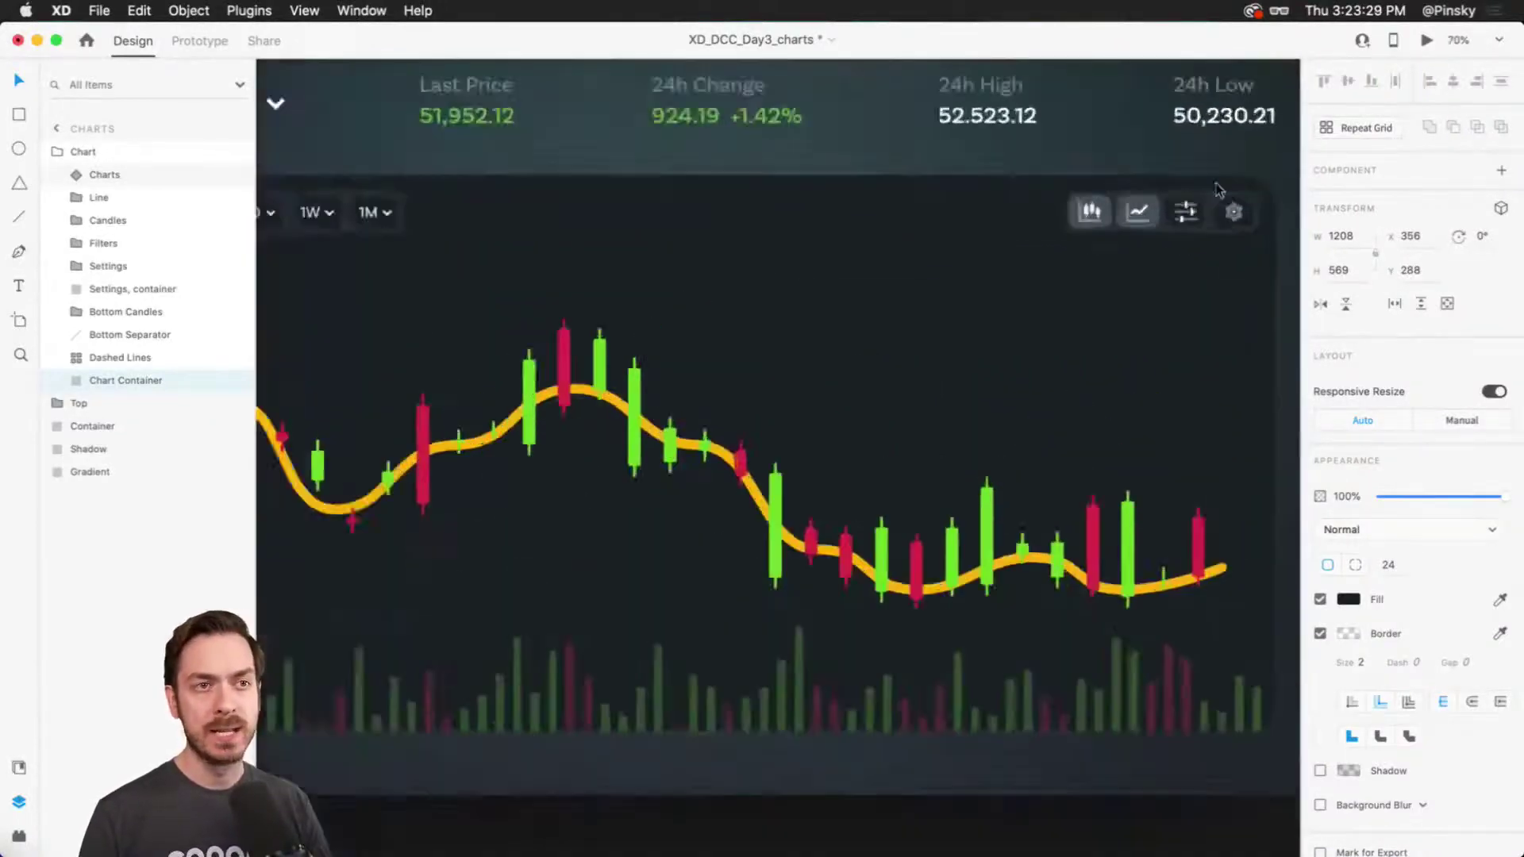
{"action": "scroll", "coordinate": [825, 435], "scroll_direction": "down", "scroll_amount": 5}
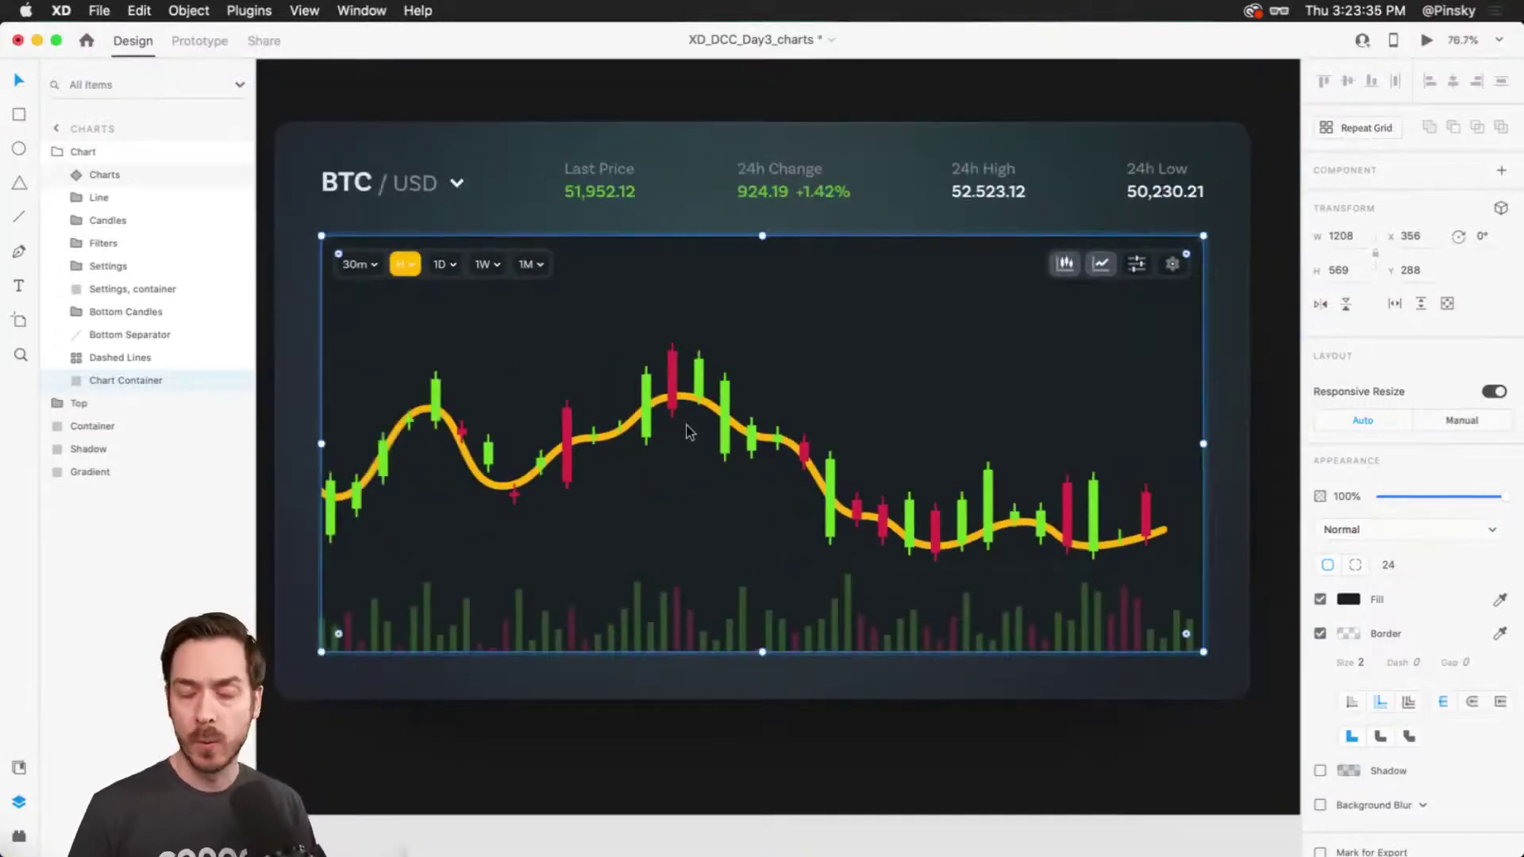
Add a new state named 1D to the Charts component, based on its Default State.
{"action": "scroll", "coordinate": [687, 432], "scroll_direction": "up", "scroll_amount": 3}
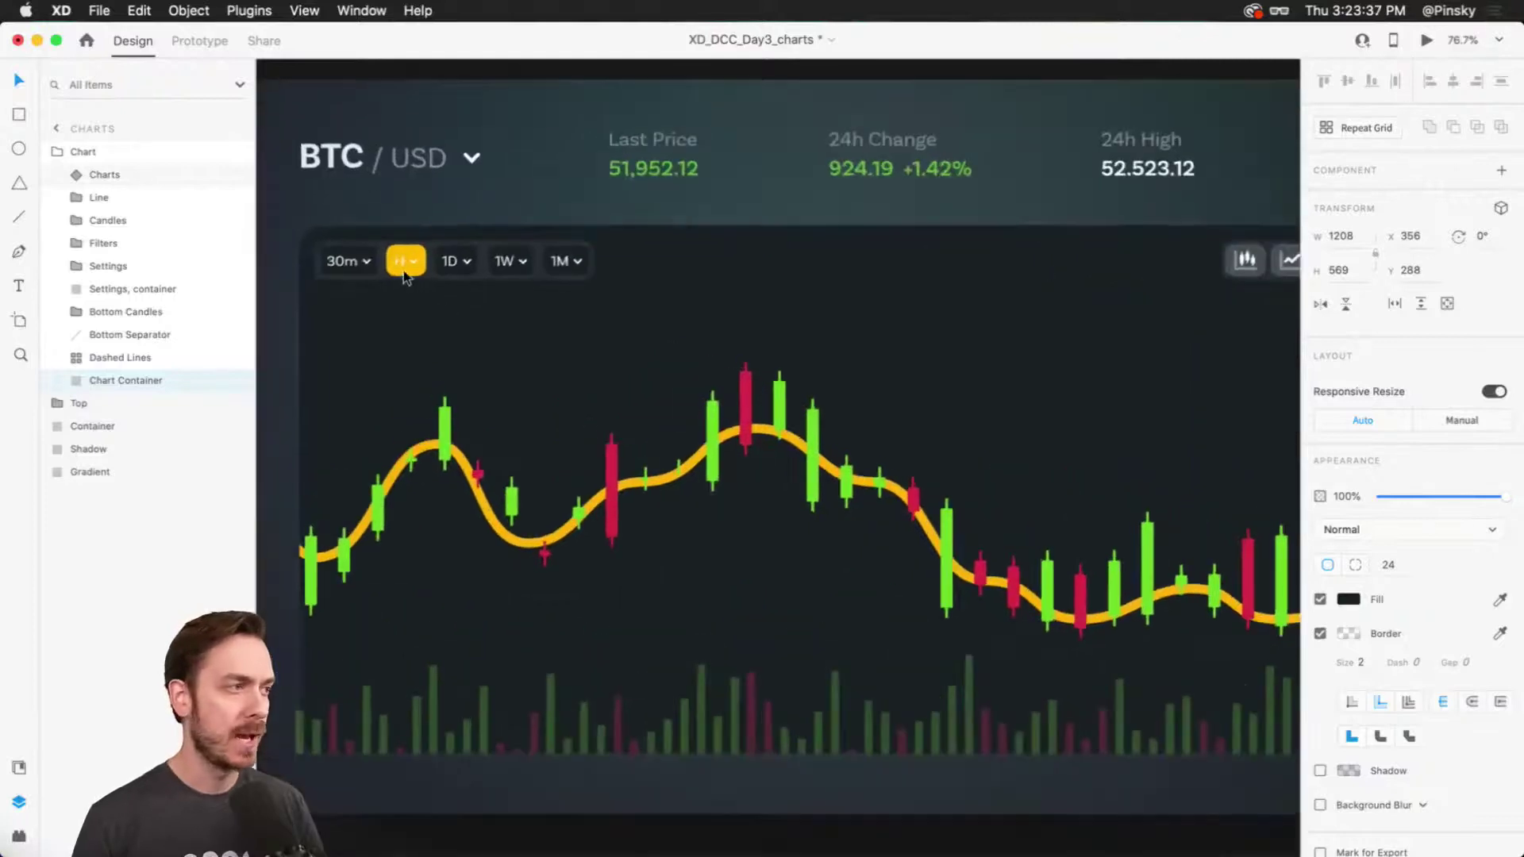
{"action": "left_click", "coordinate": [403, 251]}
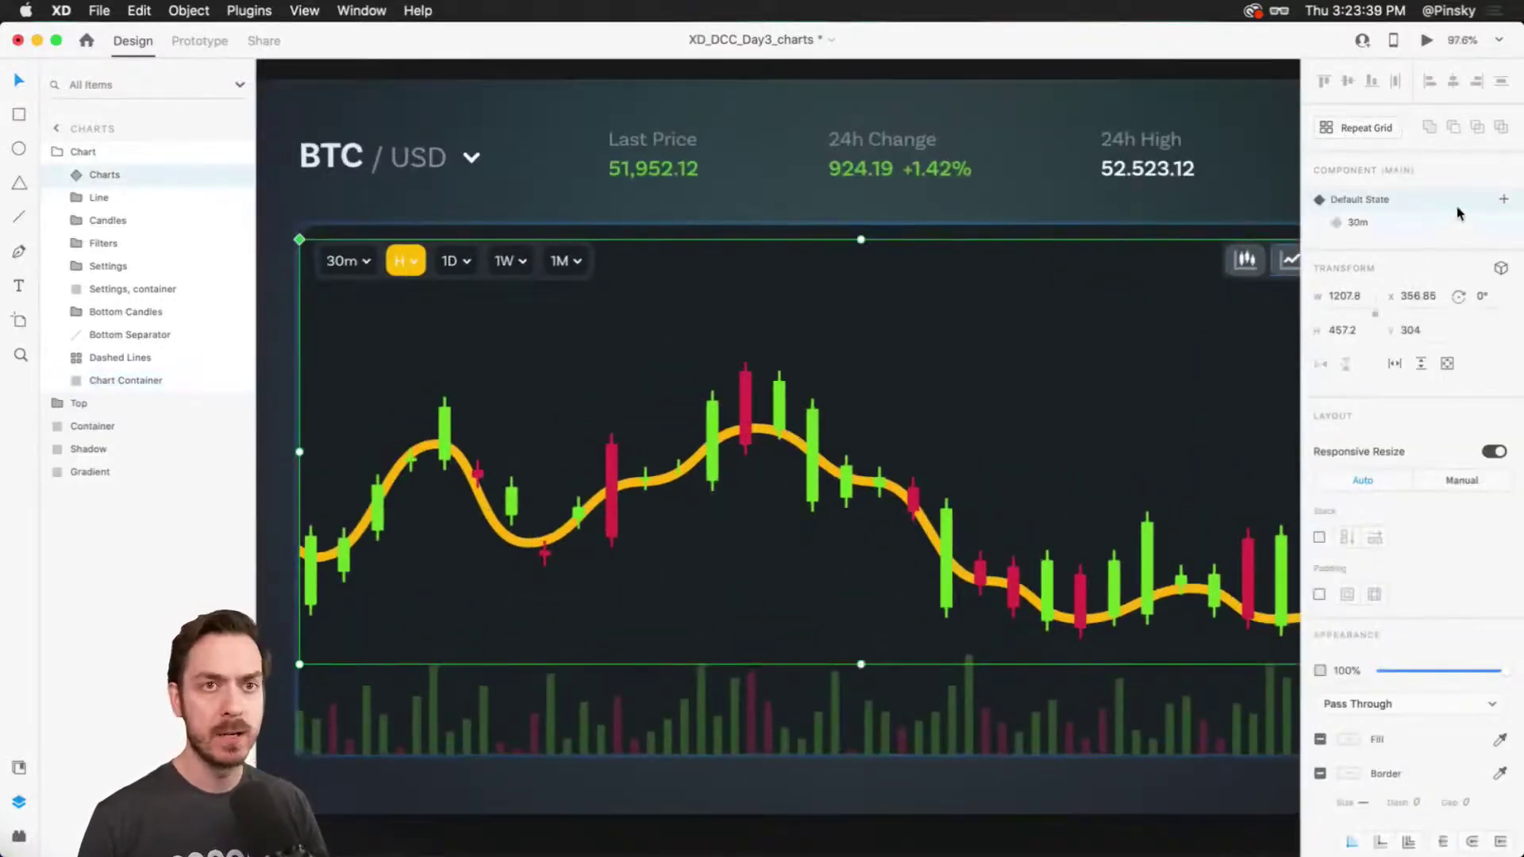
{"action": "left_click", "coordinate": [1501, 198]}
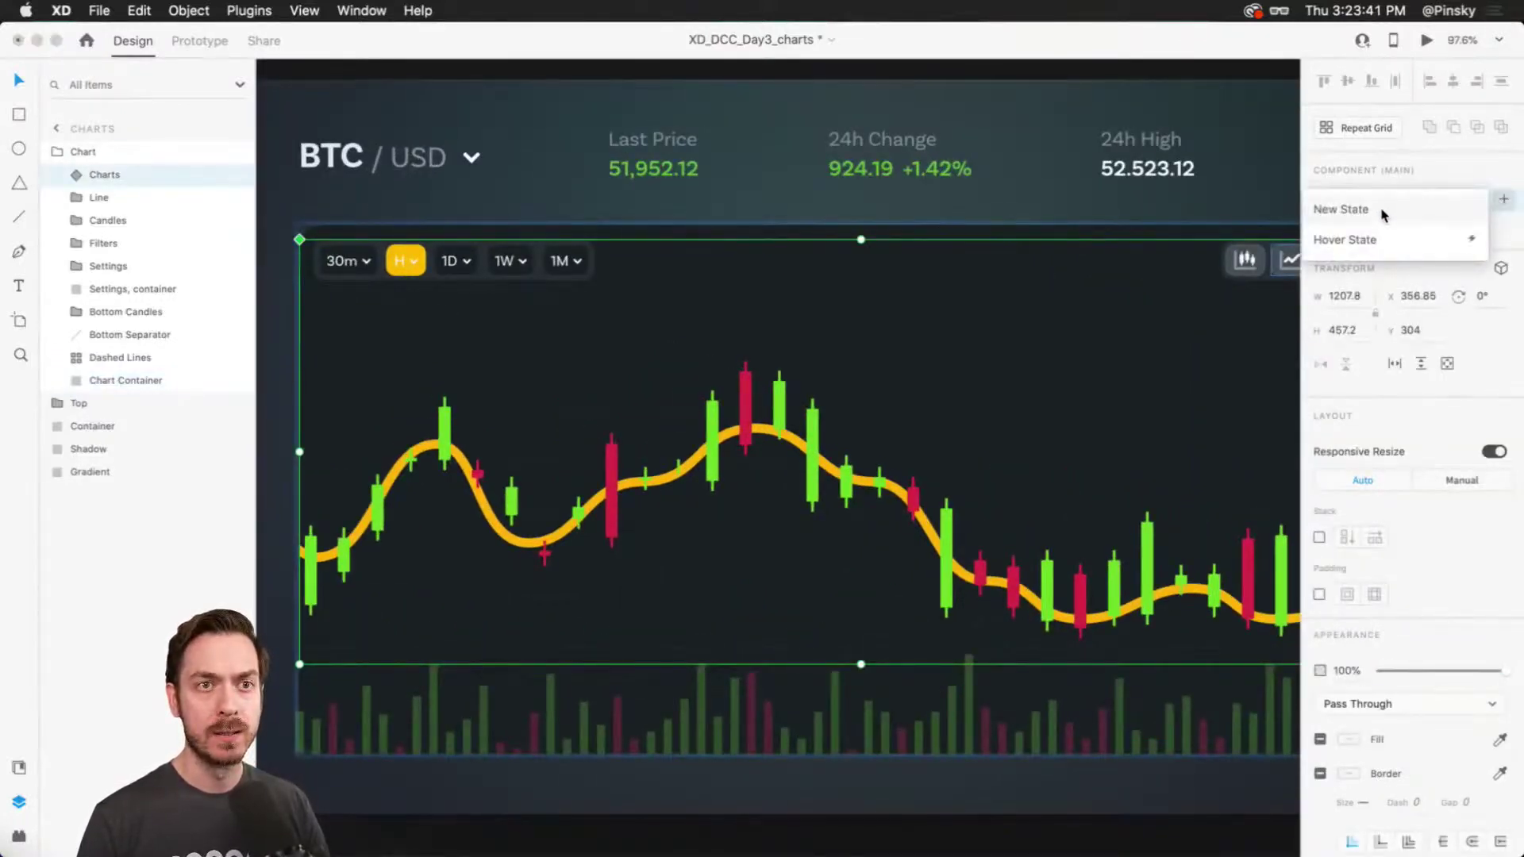
{"action": "left_click", "coordinate": [1381, 211]}
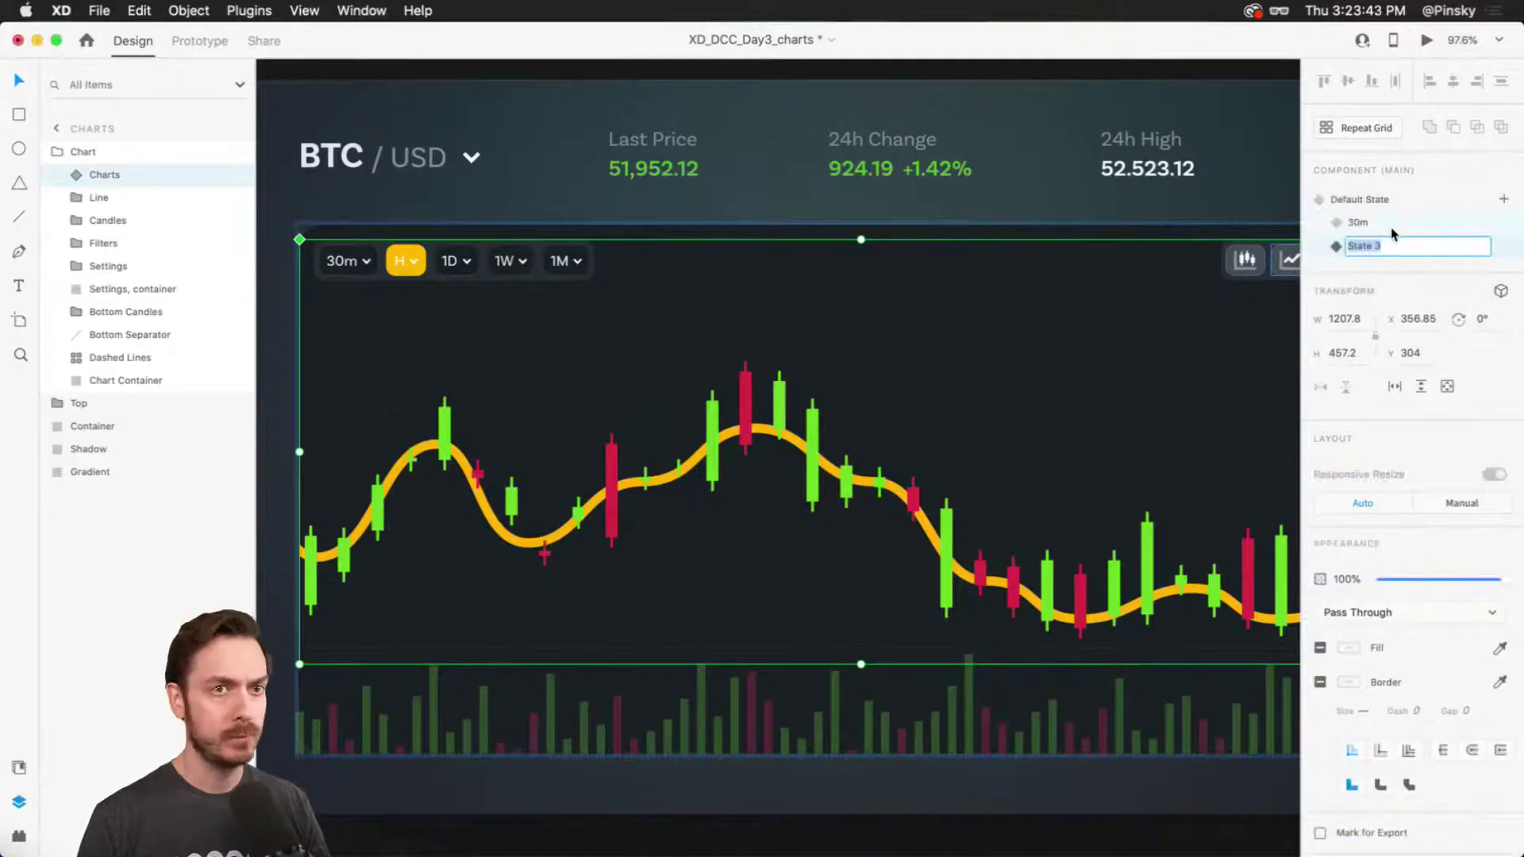
{"action": "type", "text": "1D"}
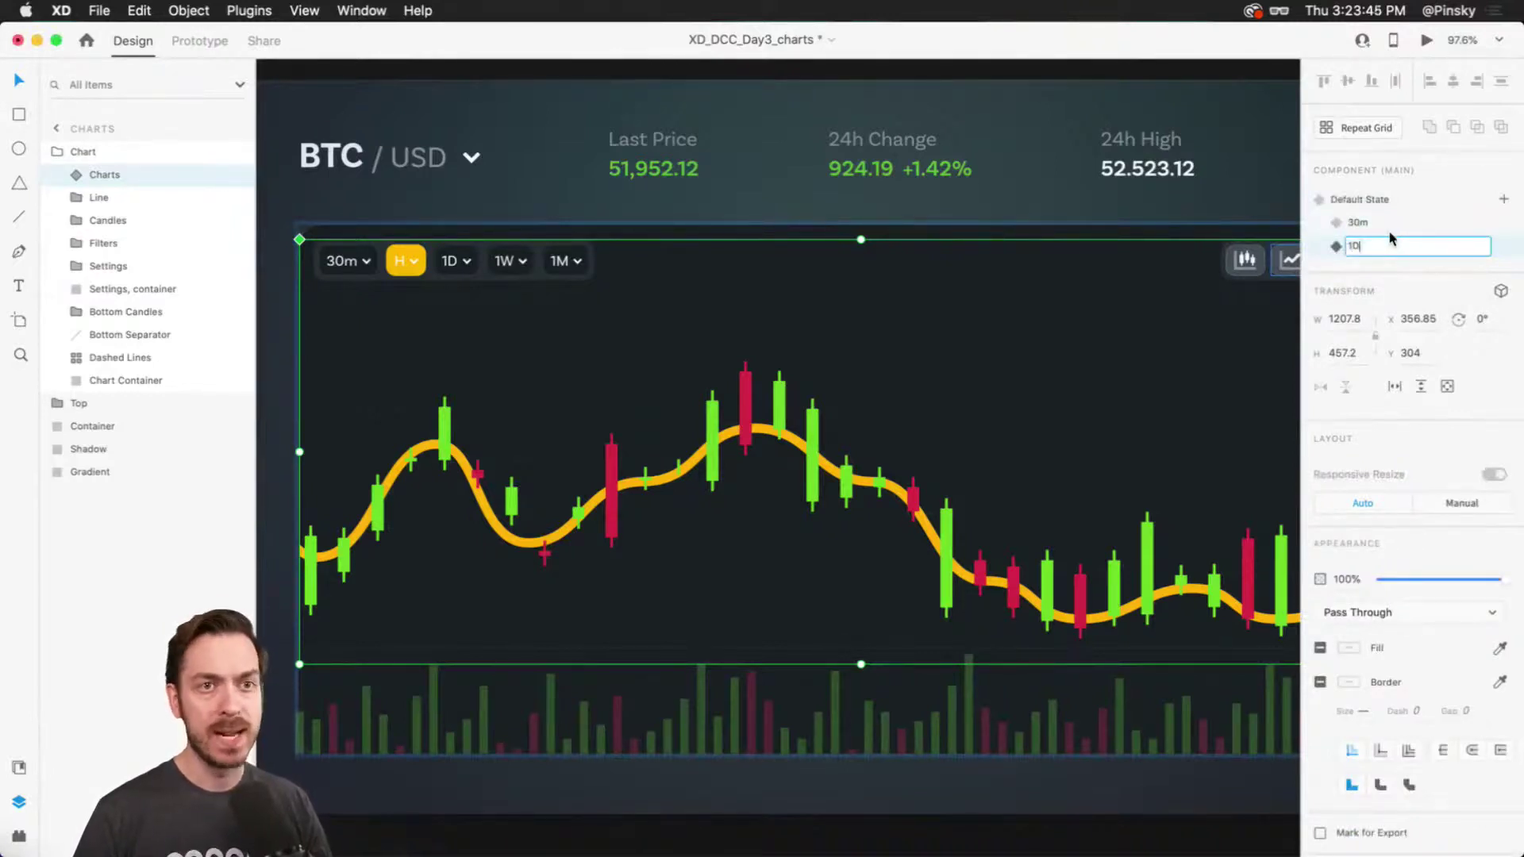
{"action": "key", "text": "Return"}
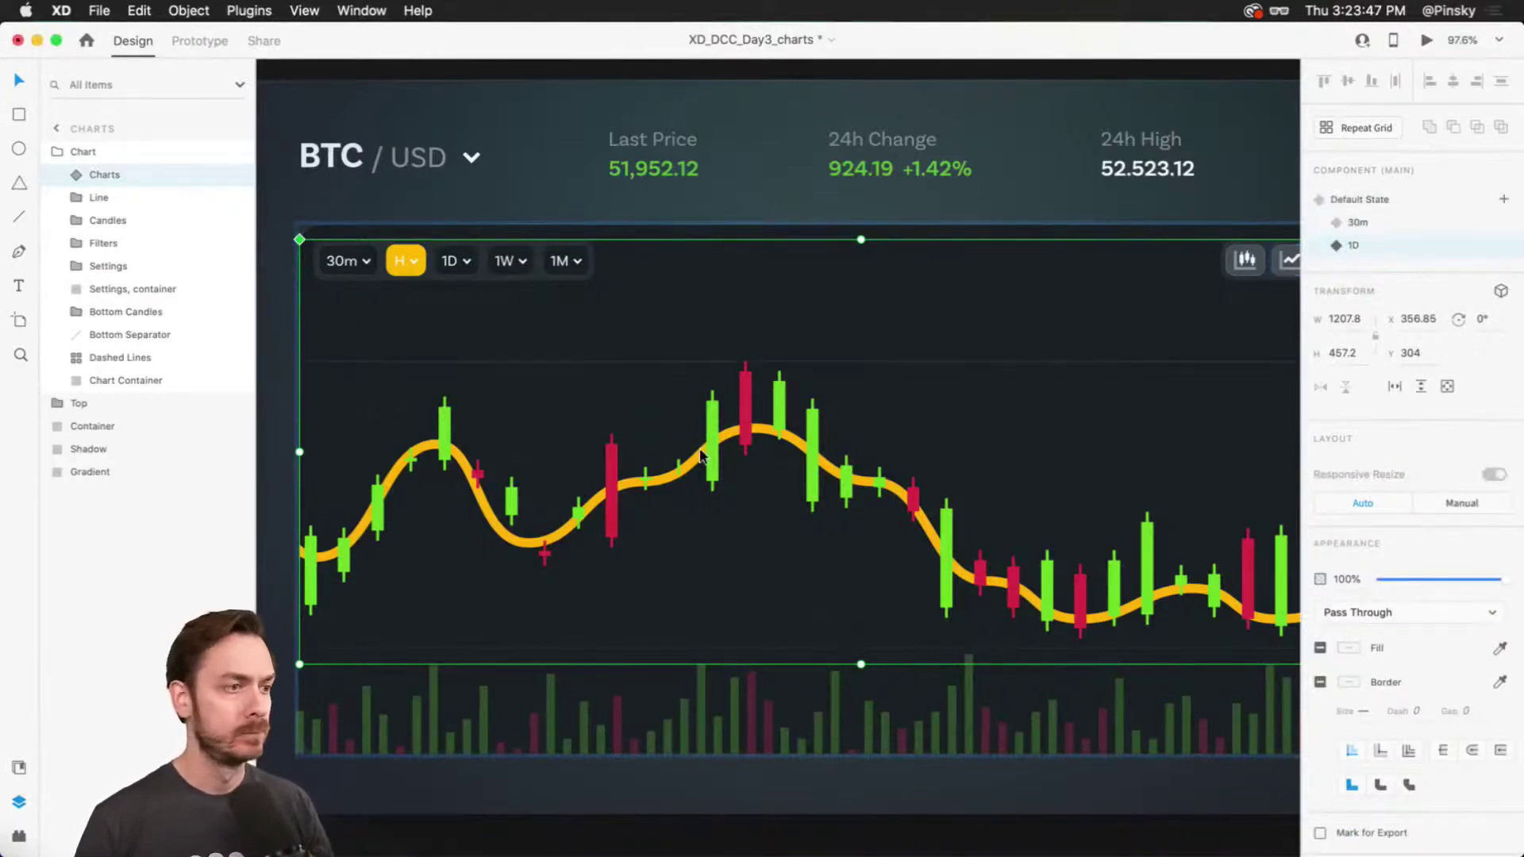
In the 1D state, give the 1D filter button the yellow highlight style and the H button the dark unselected style.
{"action": "key", "text": "super+0"}
{"action": "double_click", "coordinate": [731, 451]}
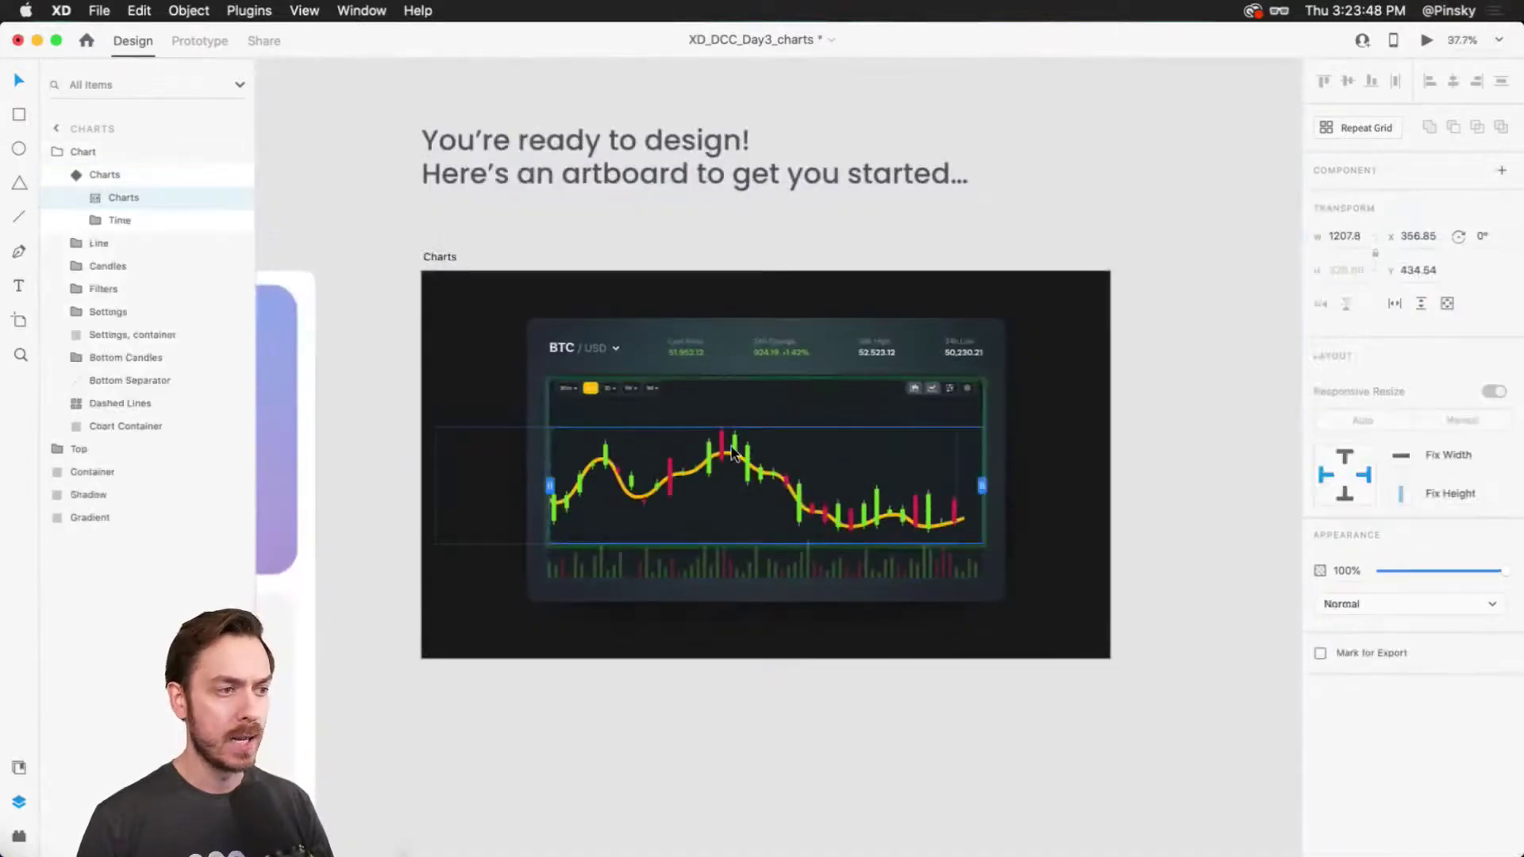
{"action": "scroll", "coordinate": [605, 382], "scroll_direction": "up", "scroll_amount": 5}
{"action": "left_click", "coordinate": [591, 388], "text": "super"}
{"action": "left_click", "coordinate": [621, 389], "text": "super"}
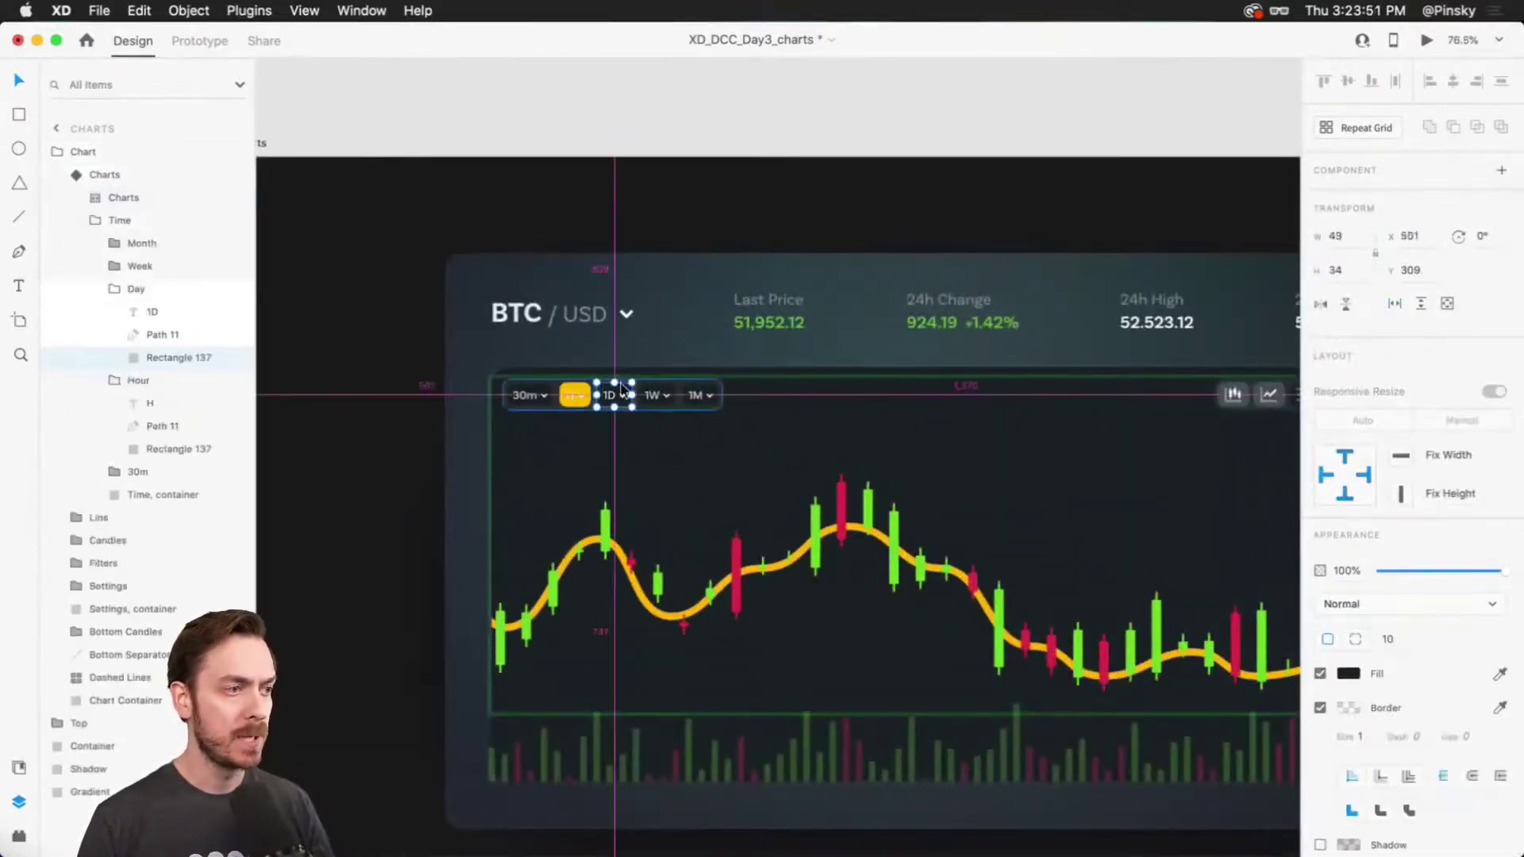
{"action": "key", "text": "super+alt+v"}
{"action": "left_click", "coordinate": [657, 395], "text": "super"}
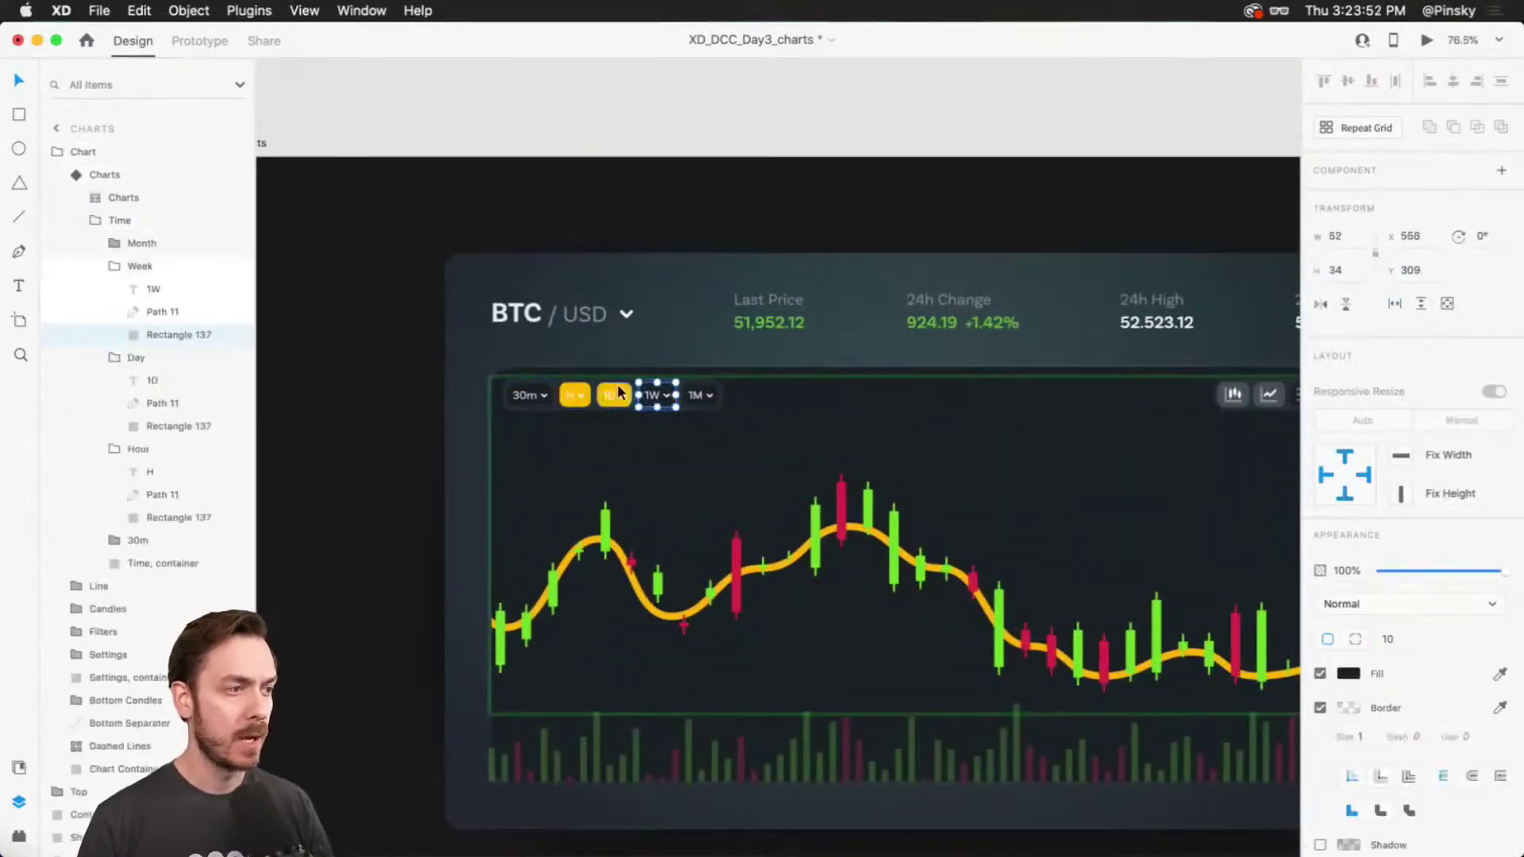
{"action": "left_click", "coordinate": [574, 395], "text": "super"}
{"action": "key", "text": "super+alt+v"}
Shrink the Candles group to about 1023 wide and 206 tall, and shift it slightly right within the chart.
{"action": "scroll", "coordinate": [982, 565], "scroll_direction": "down", "scroll_amount": 3}
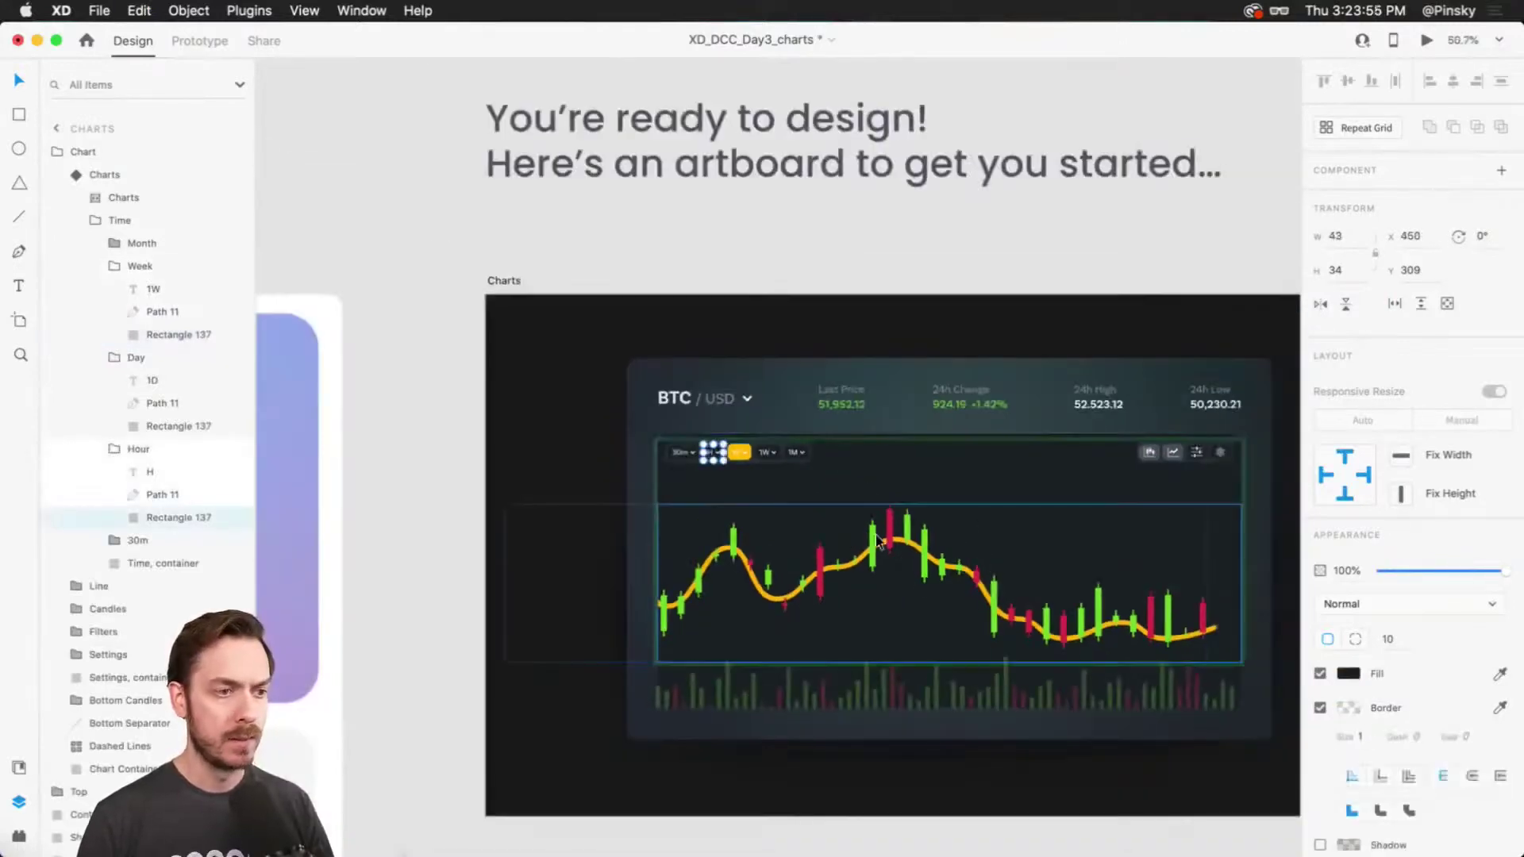
{"action": "left_click", "coordinate": [982, 565]}
{"action": "scroll", "coordinate": [793, 476], "scroll_direction": "down", "scroll_amount": 3}
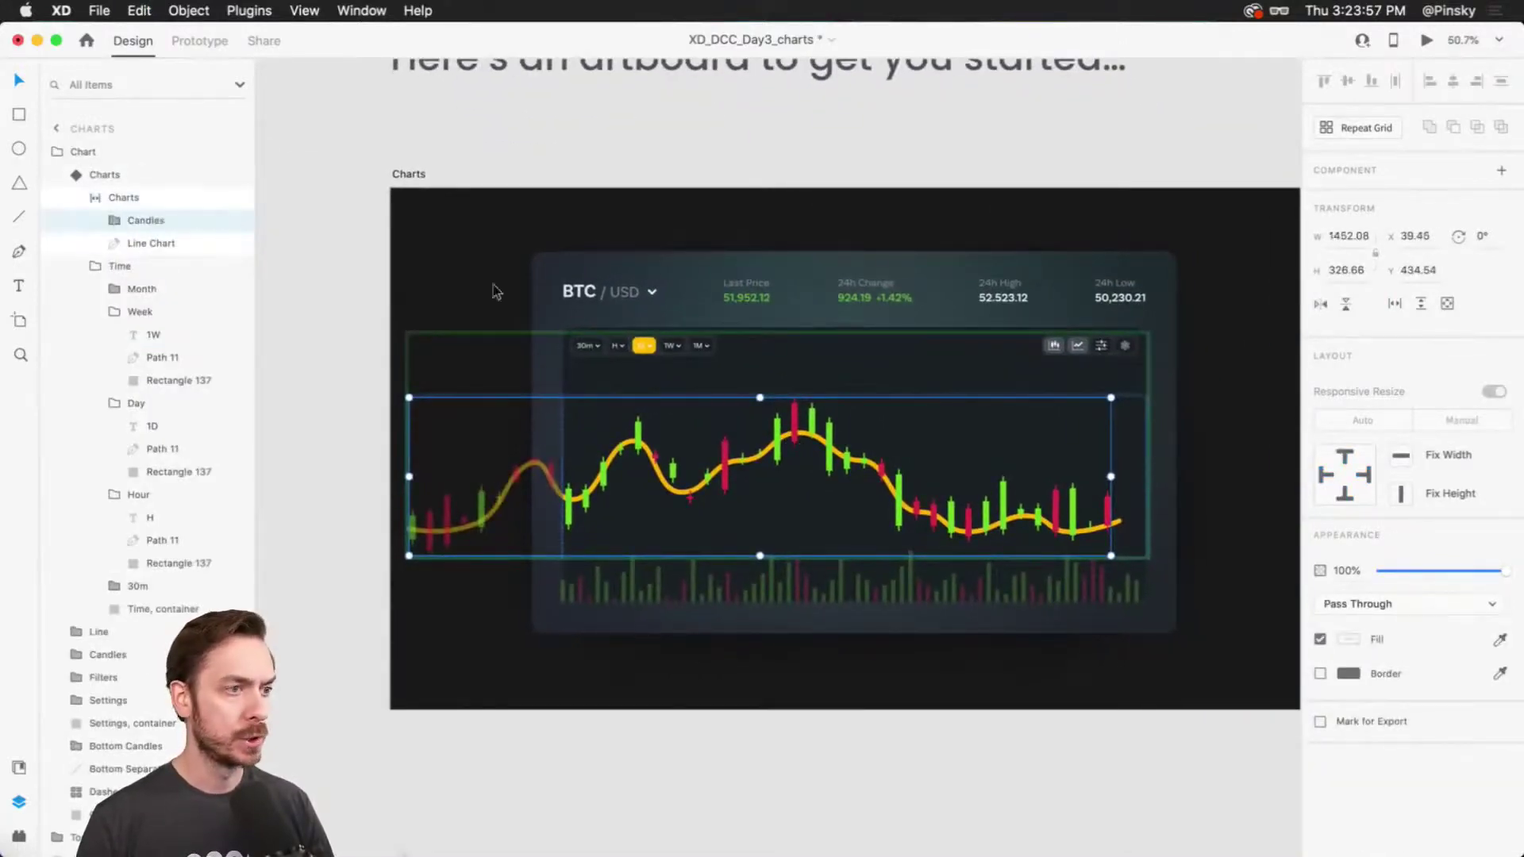
{"action": "key", "text": "alt"}
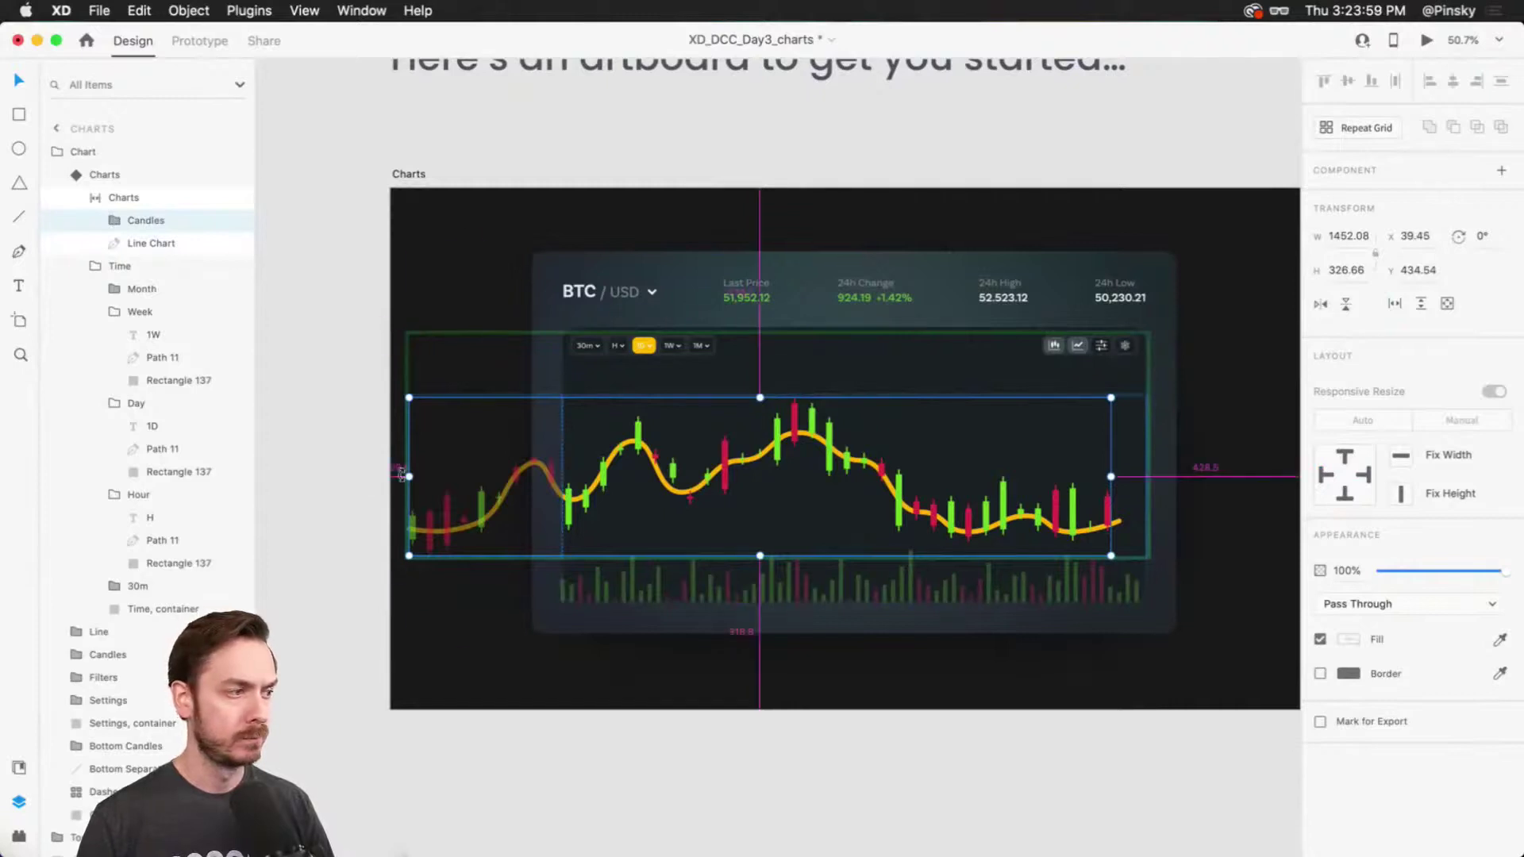
{"action": "left_click_drag", "start_coordinate": [405, 477], "coordinate": [527, 476]}
{"action": "double_click", "coordinate": [790, 435]}
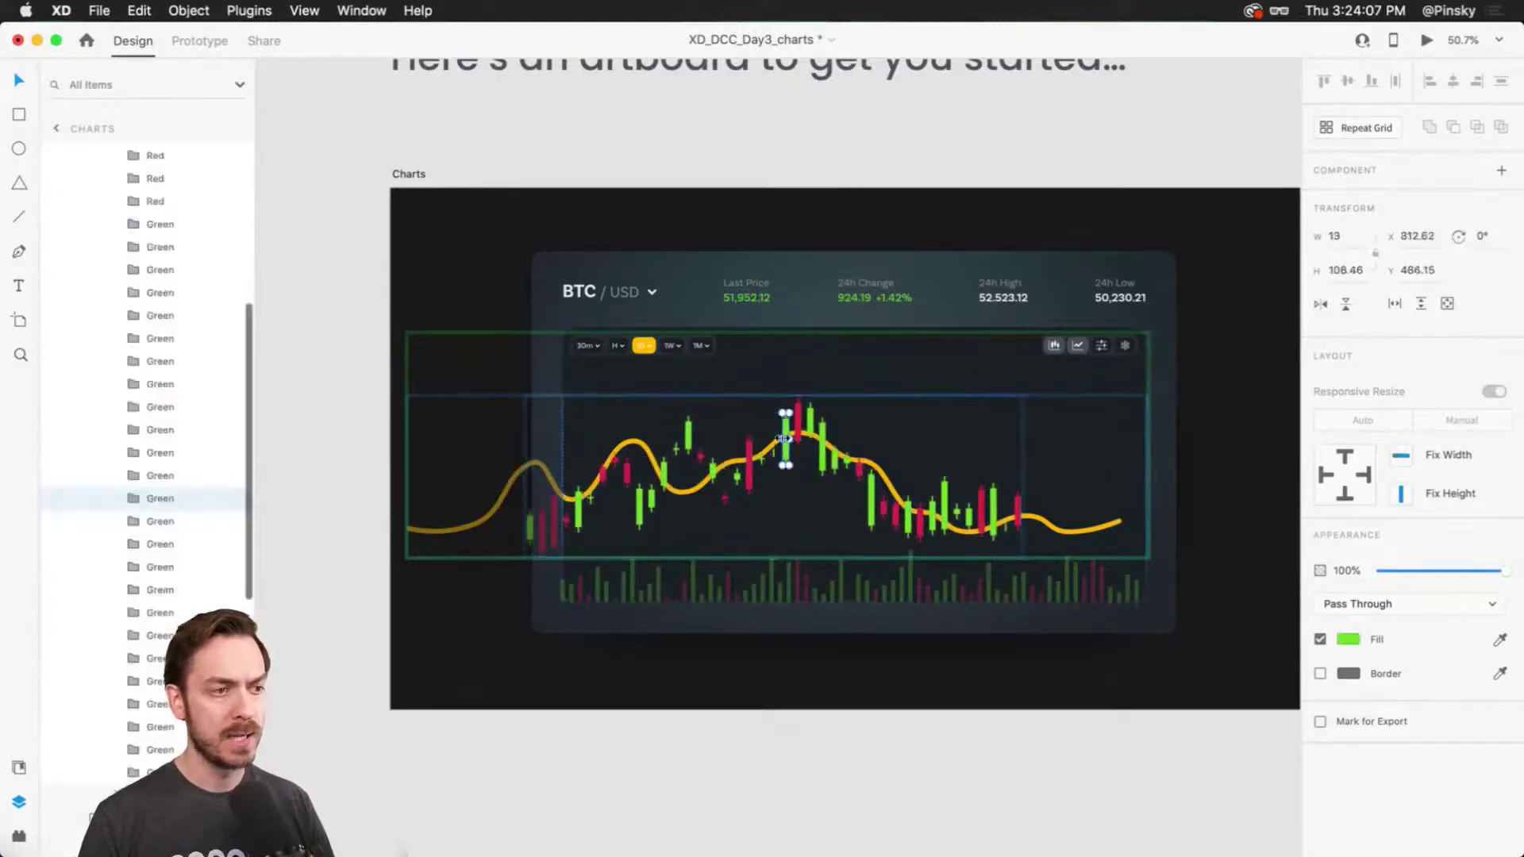
{"action": "key", "text": "Escape"}
{"action": "left_click_drag", "start_coordinate": [773, 397], "coordinate": [776, 427]}
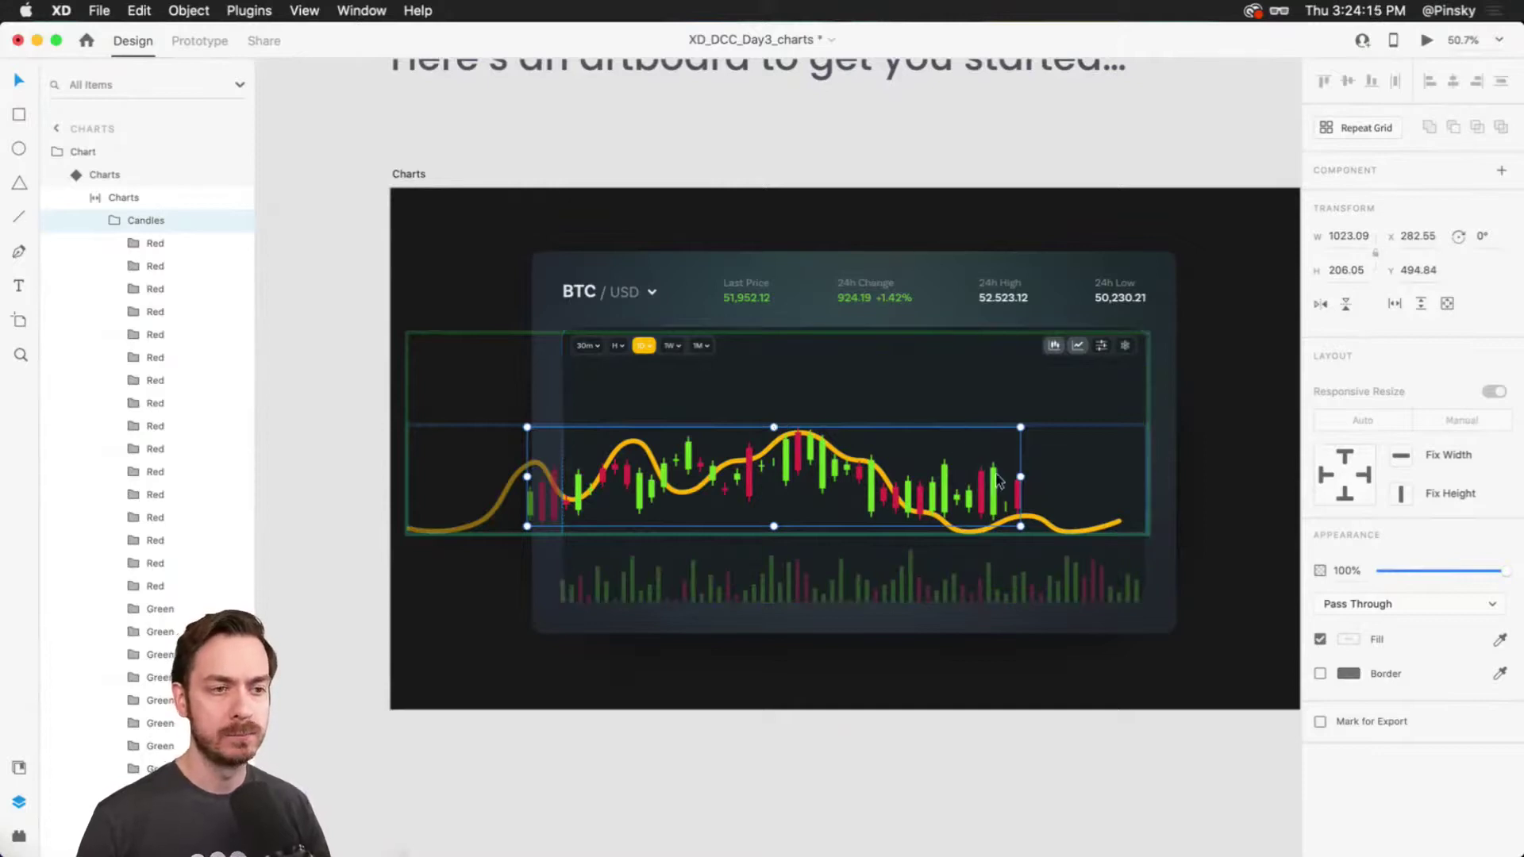
{"action": "left_click_drag", "start_coordinate": [998, 480], "coordinate": [1032, 476]}
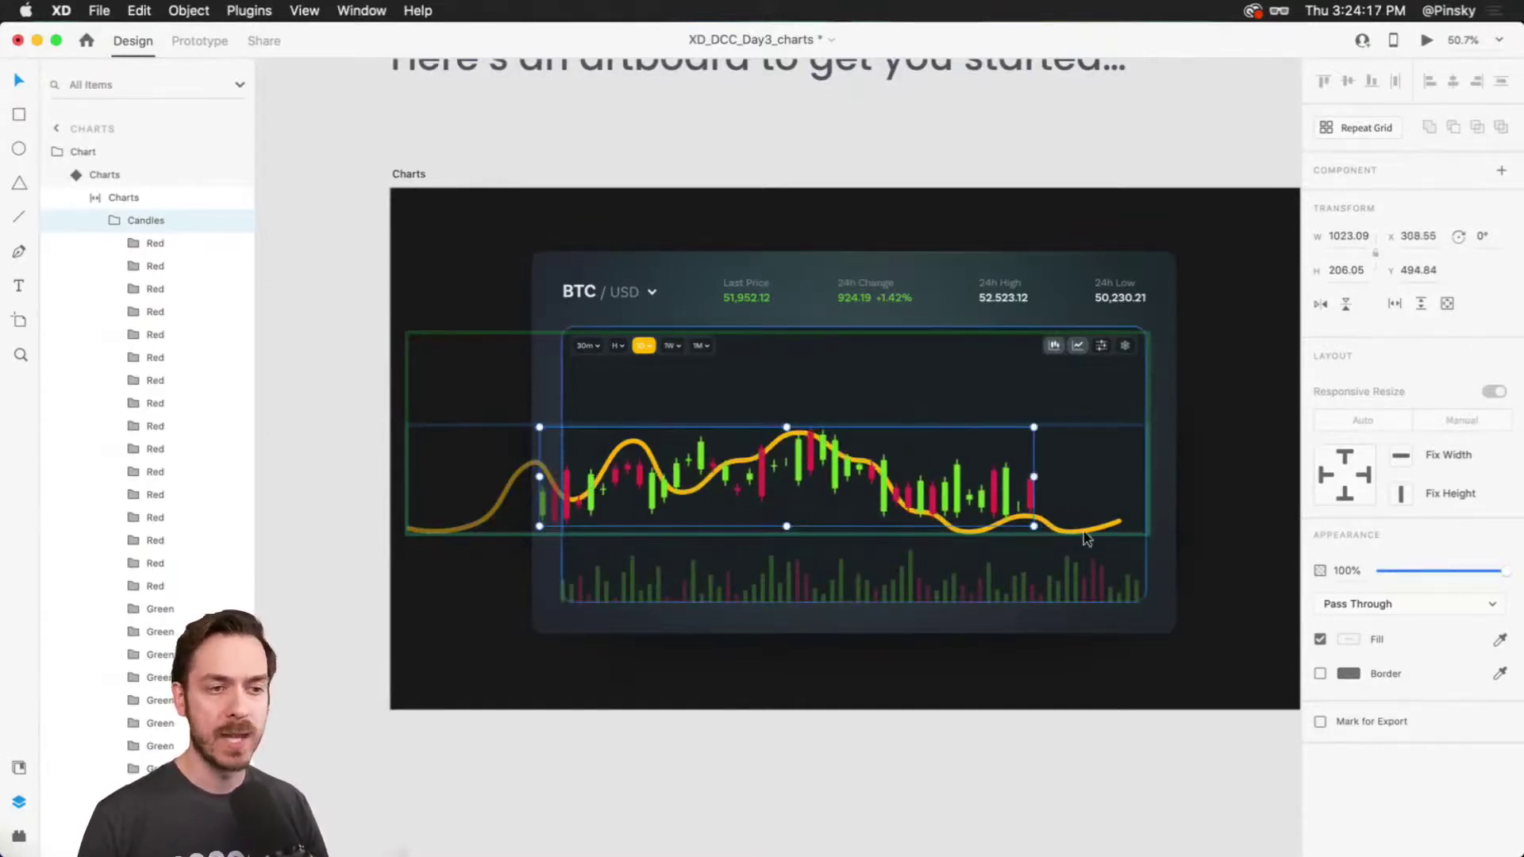
Reshape the yellow Line Chart path by moving its anchor points into a different series of peaks and dips.
{"action": "left_click", "coordinate": [1049, 528]}
{"action": "double_click", "coordinate": [1053, 527]}
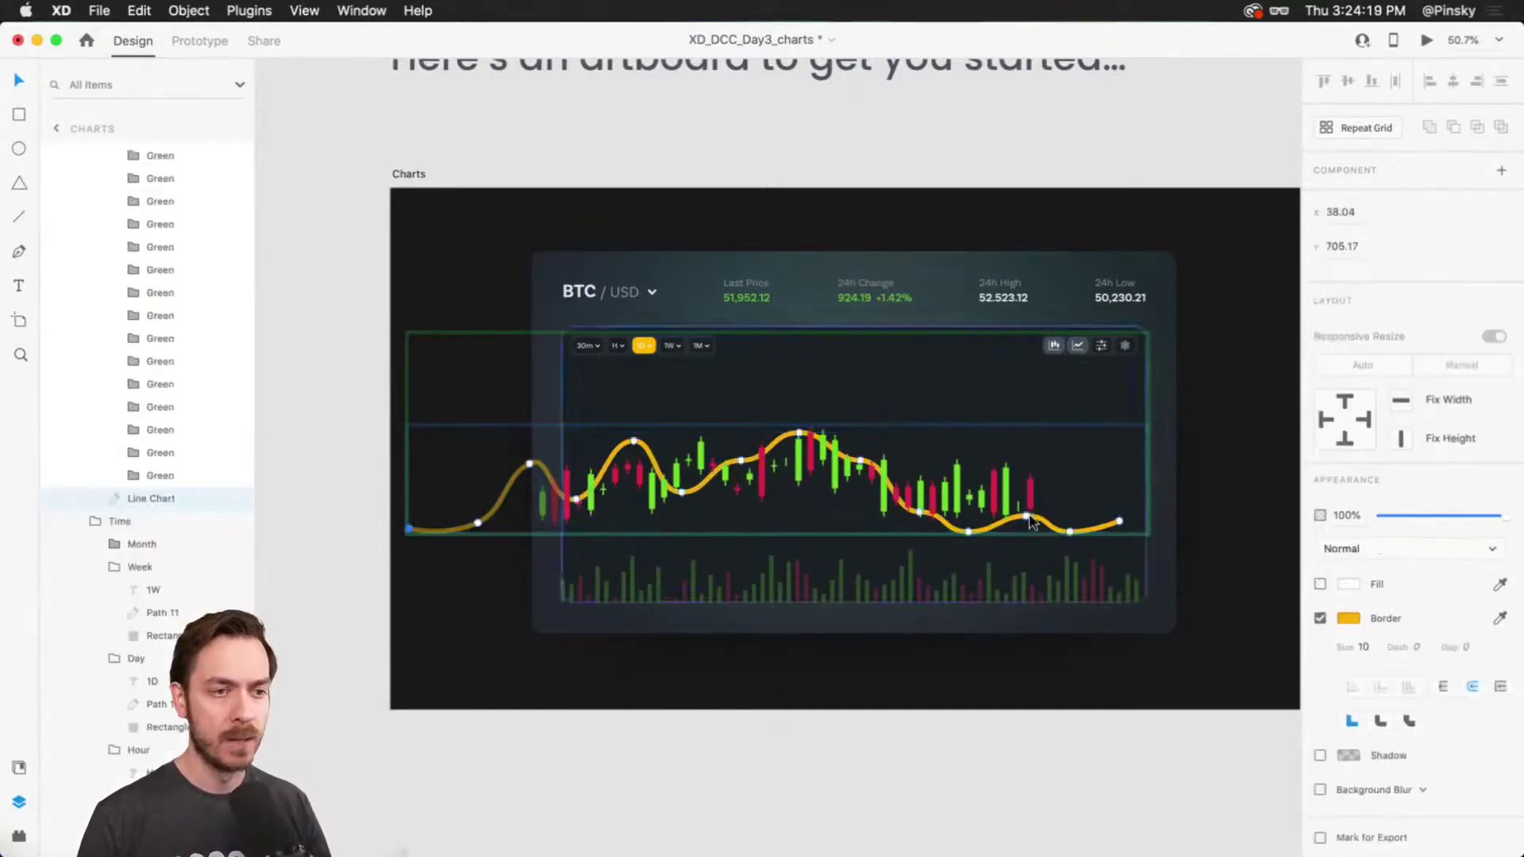
{"action": "left_click_drag", "start_coordinate": [1026, 517], "coordinate": [1031, 460]}
{"action": "left_click_drag", "start_coordinate": [971, 532], "coordinate": [865, 506]}
{"action": "left_click_drag", "start_coordinate": [798, 433], "coordinate": [743, 401]}
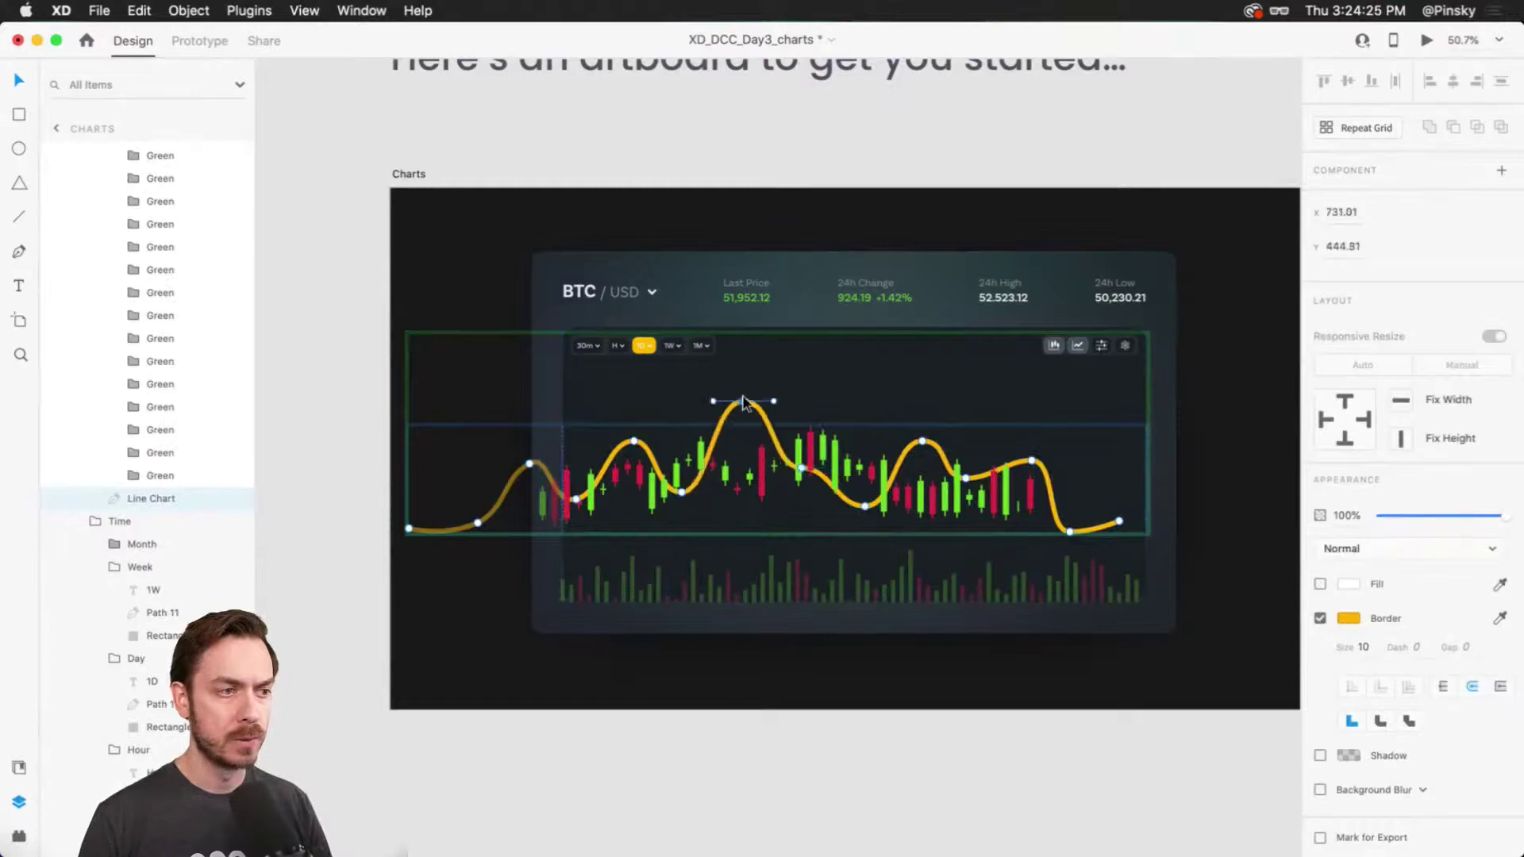
{"action": "left_click", "coordinate": [655, 446]}
{"action": "left_click_drag", "start_coordinate": [632, 450], "coordinate": [575, 504]}
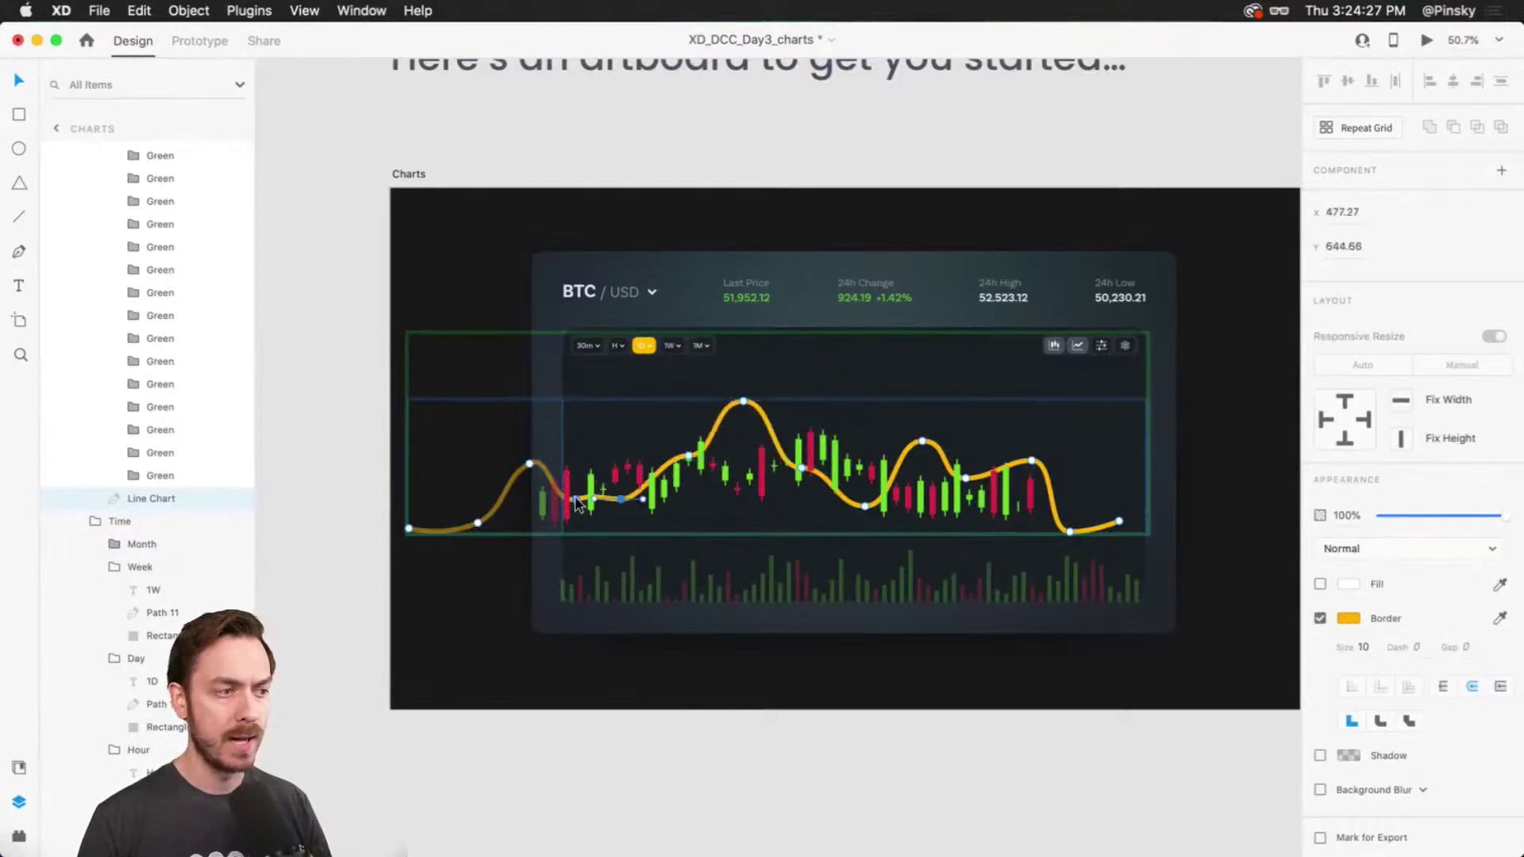
{"action": "key", "text": "Escape"}
{"action": "key", "text": "Escape"}
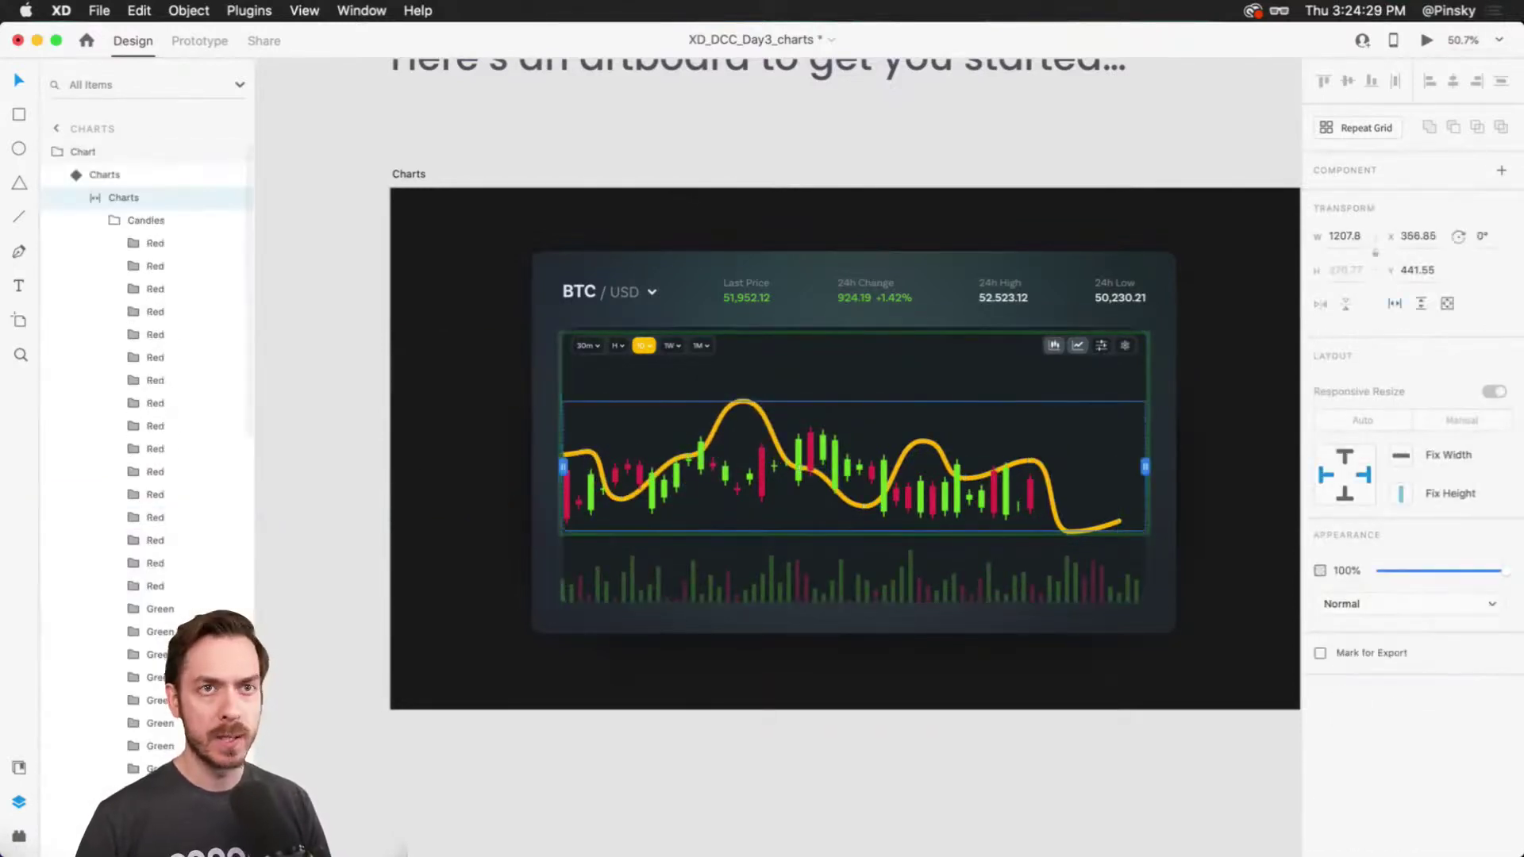
{"action": "key", "text": "Escape"}
In the Default State, prototype a tap on the Day filter button that auto-animates to the 1D state.
{"action": "left_click", "coordinate": [1359, 199]}
{"action": "scroll", "coordinate": [988, 421], "scroll_direction": "up", "scroll_amount": 3}
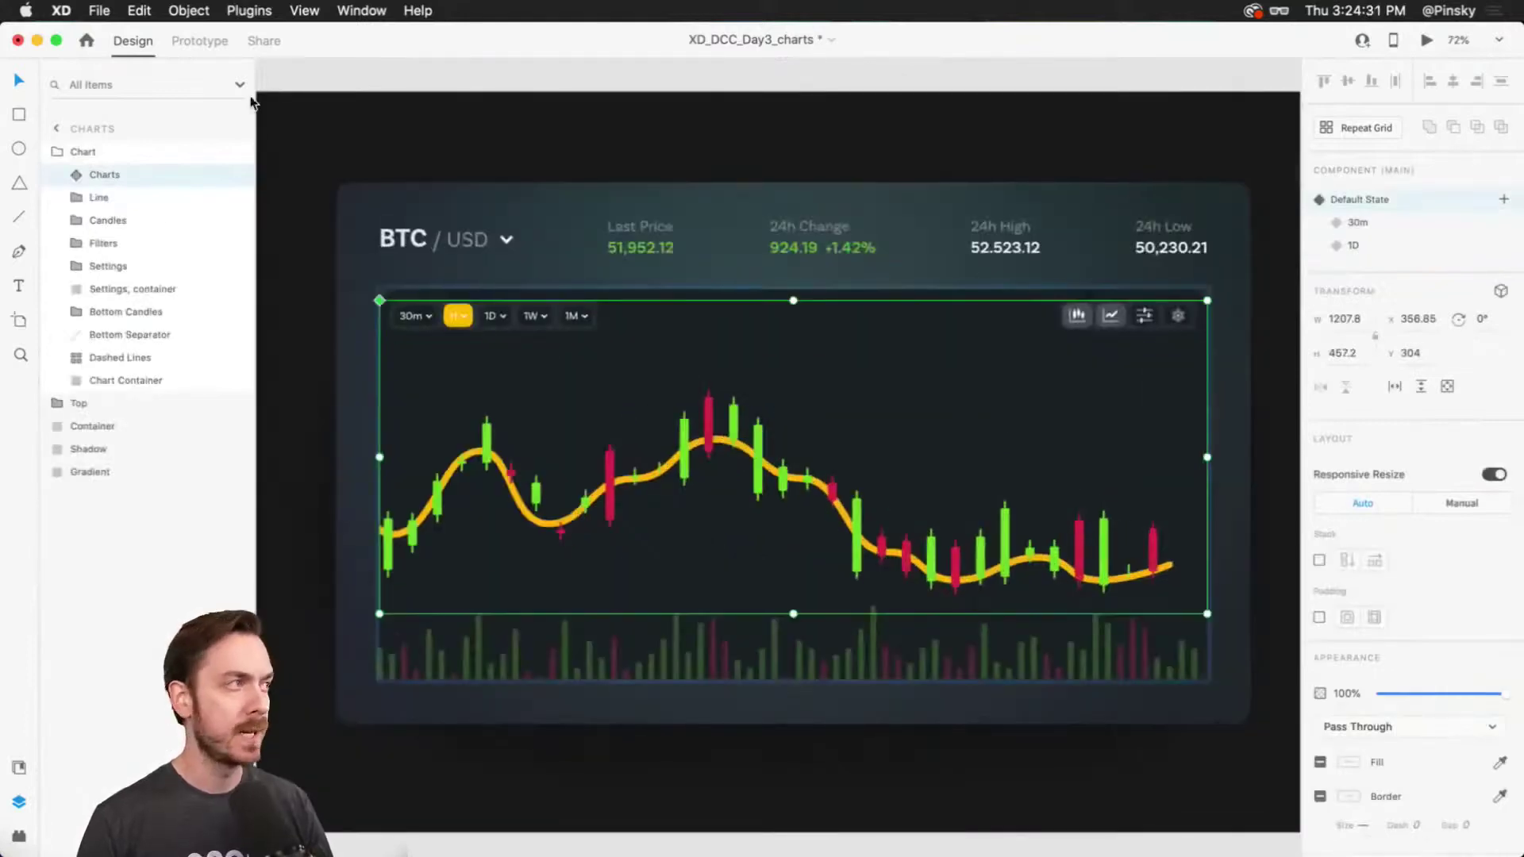
{"action": "key", "text": "ctrl+Tab"}
{"action": "double_click", "coordinate": [492, 314]}
{"action": "left_click", "coordinate": [497, 313]}
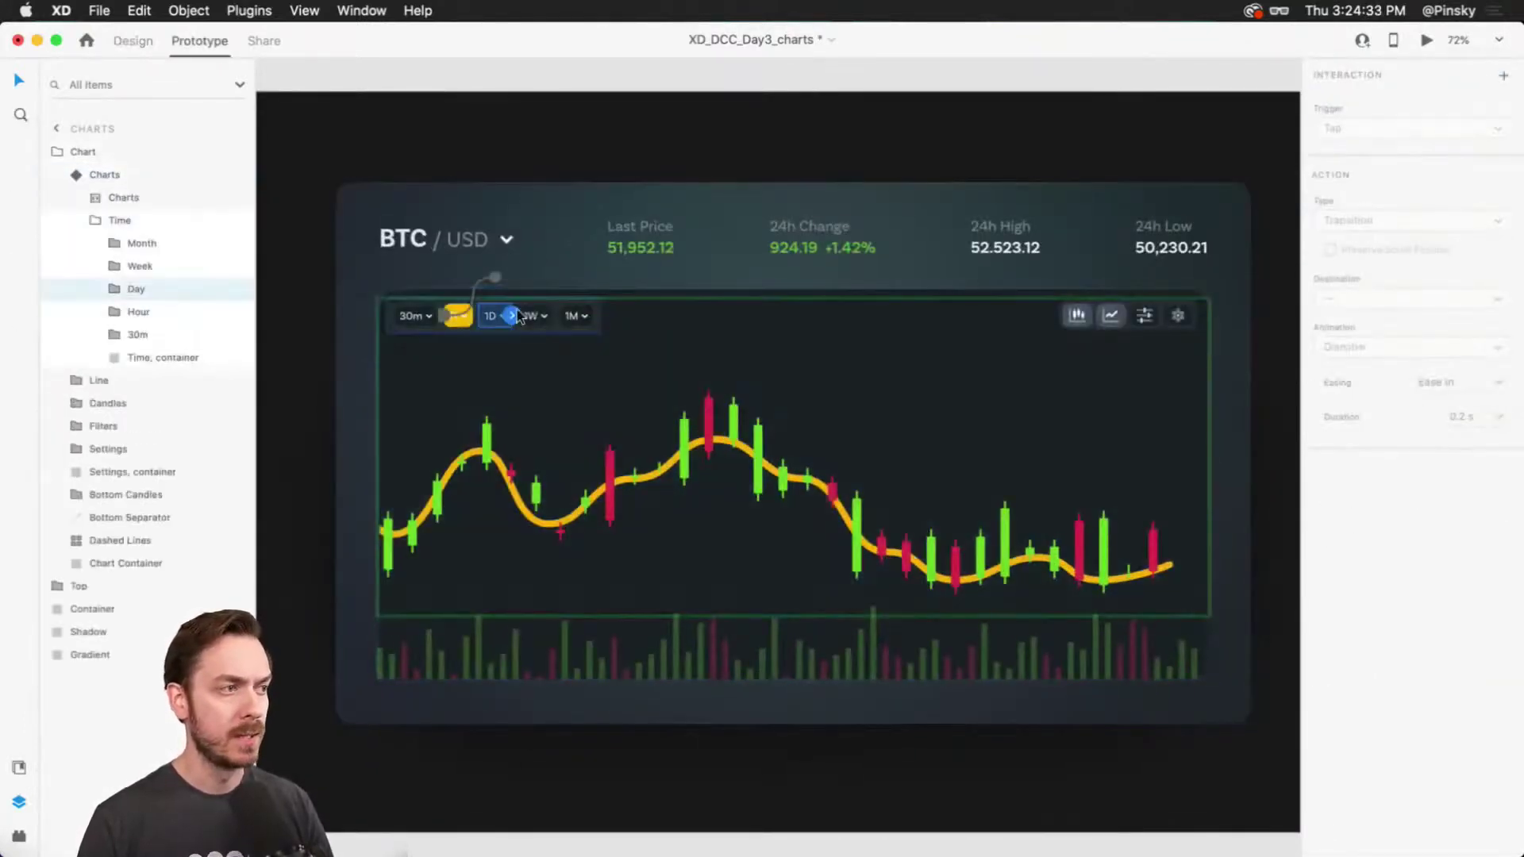
{"action": "left_click", "coordinate": [513, 315]}
{"action": "left_click", "coordinate": [1393, 267]}
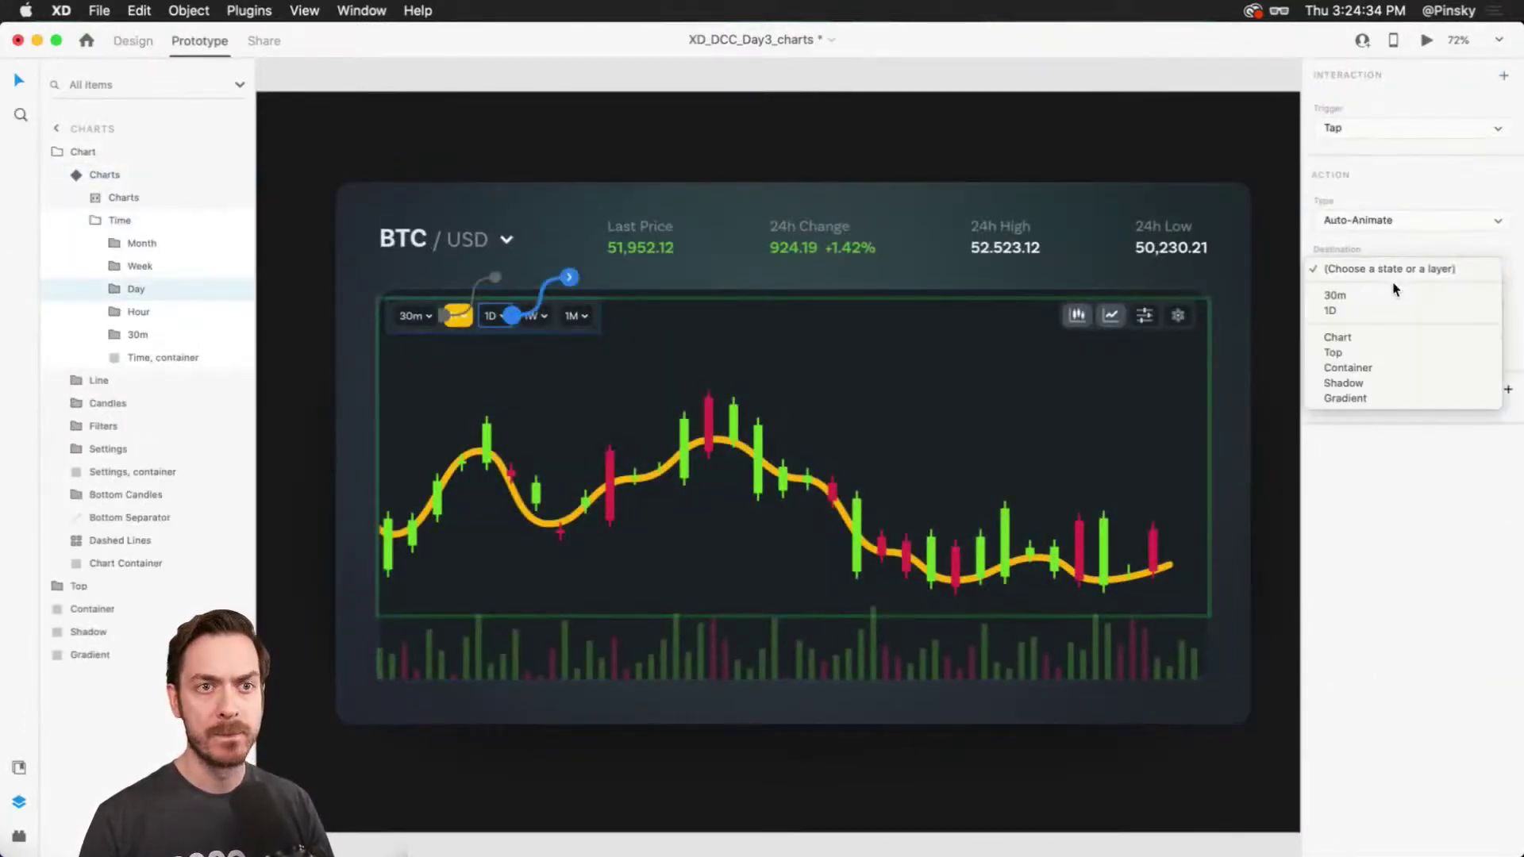
{"action": "left_click", "coordinate": [1349, 311]}
Preview the prototype and test the 1D filter's chart animation.
{"action": "left_click", "coordinate": [1426, 41]}
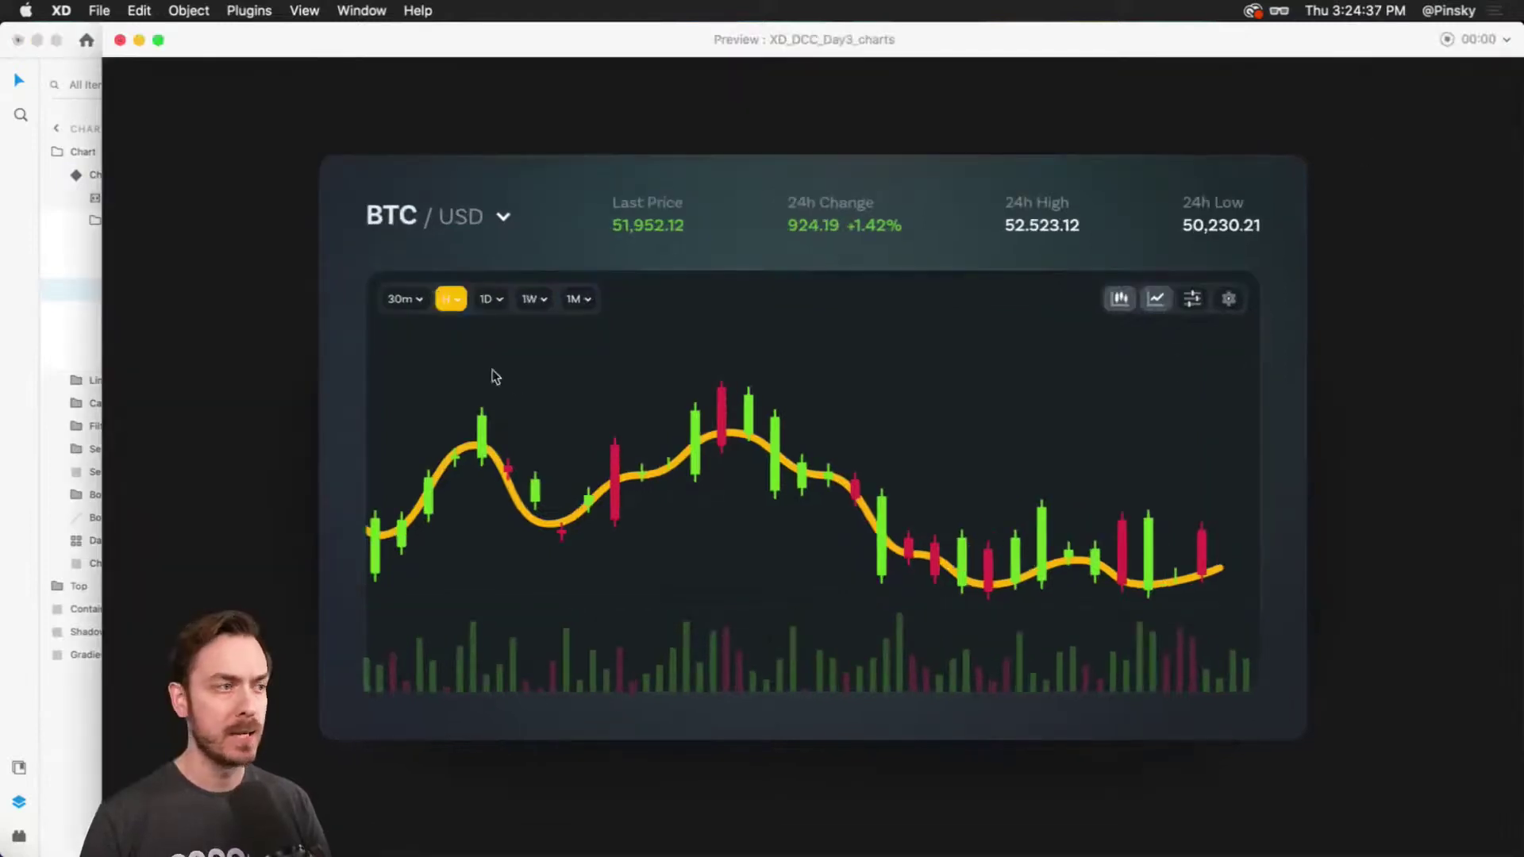
{"action": "left_click", "coordinate": [500, 295]}
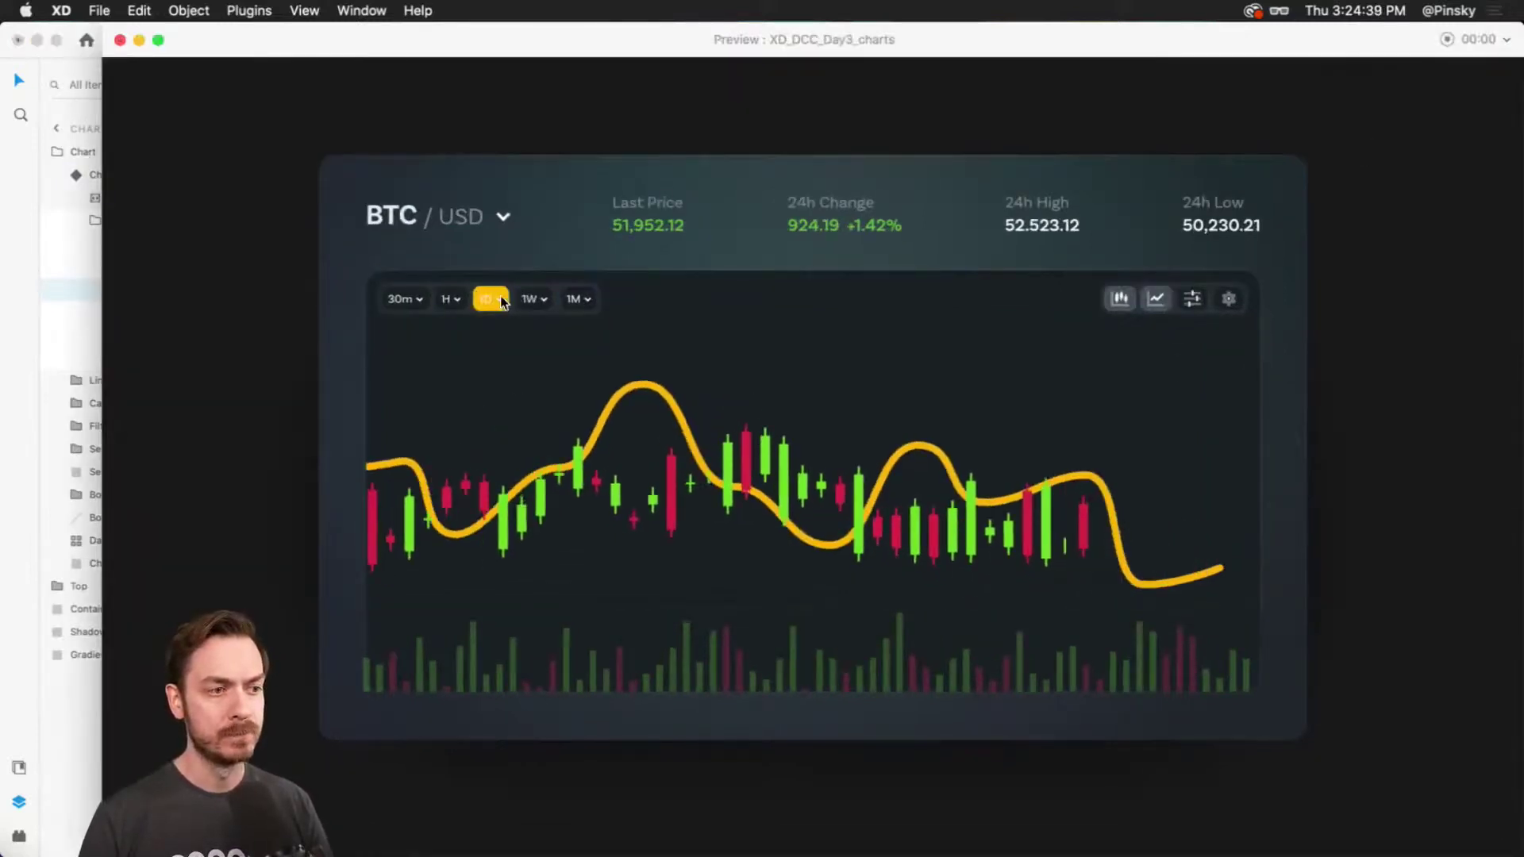
{"action": "key", "text": "super+w"}
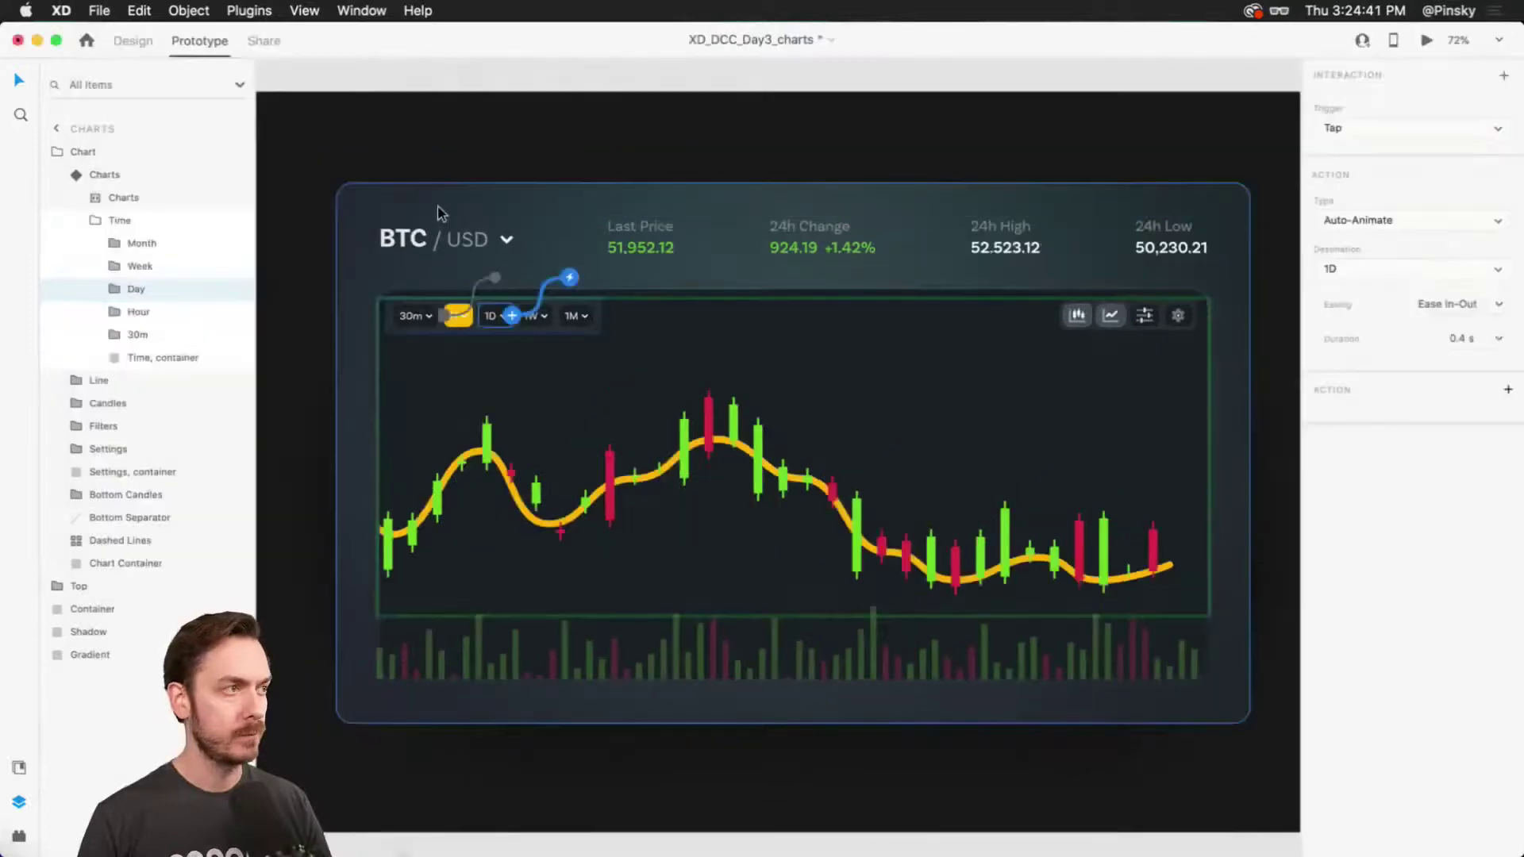
In the 1D state, prototype a tap on the 30m filter button that auto-animates to the 30m state.
{"action": "left_click", "coordinate": [1371, 159]}
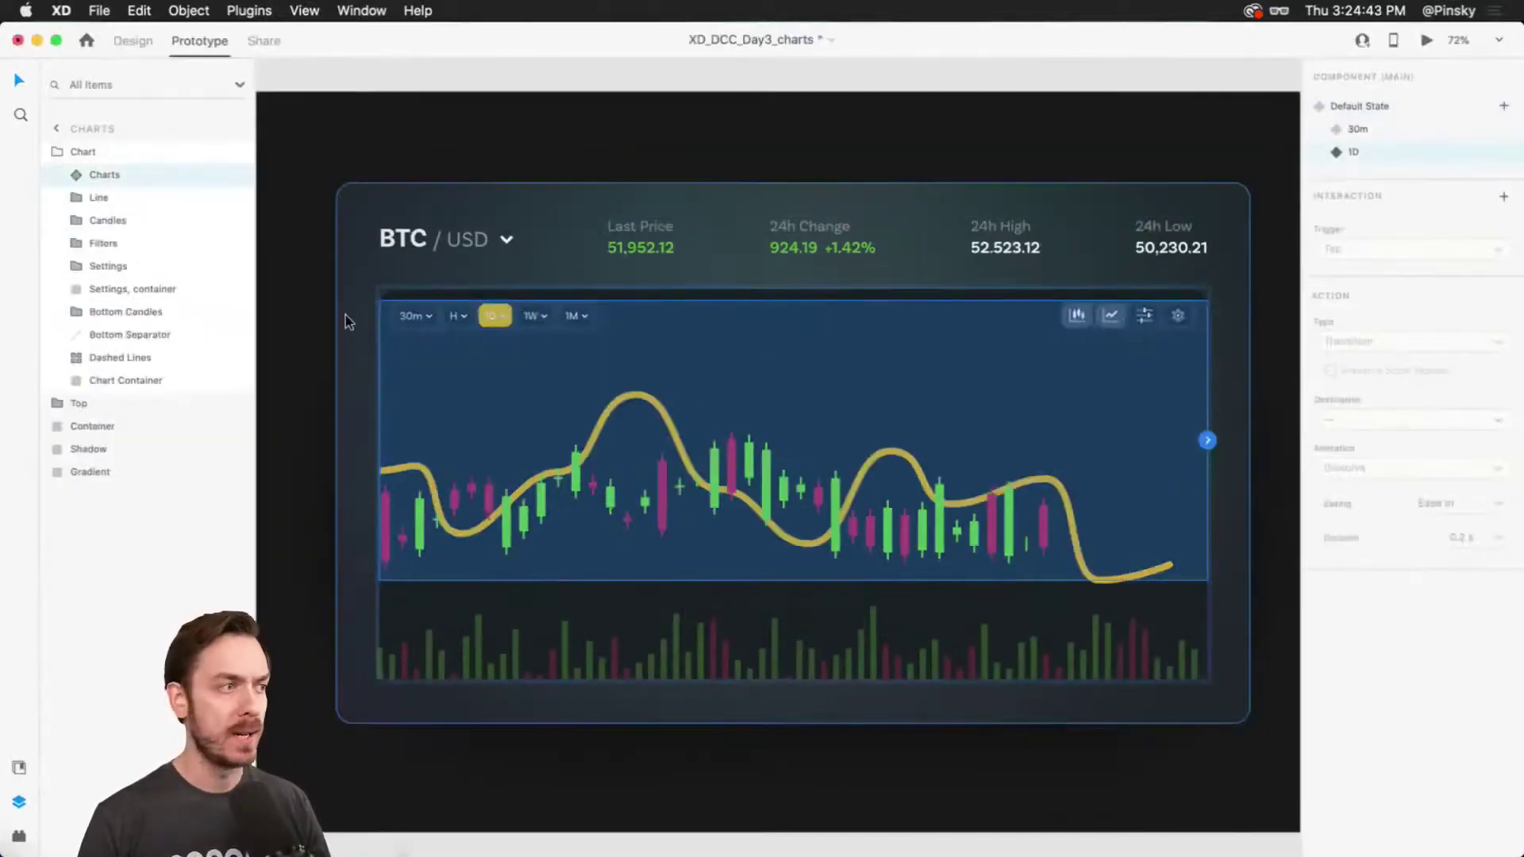
{"action": "double_click", "coordinate": [421, 316]}
{"action": "double_click", "coordinate": [436, 316]}
{"action": "left_click", "coordinate": [436, 316]}
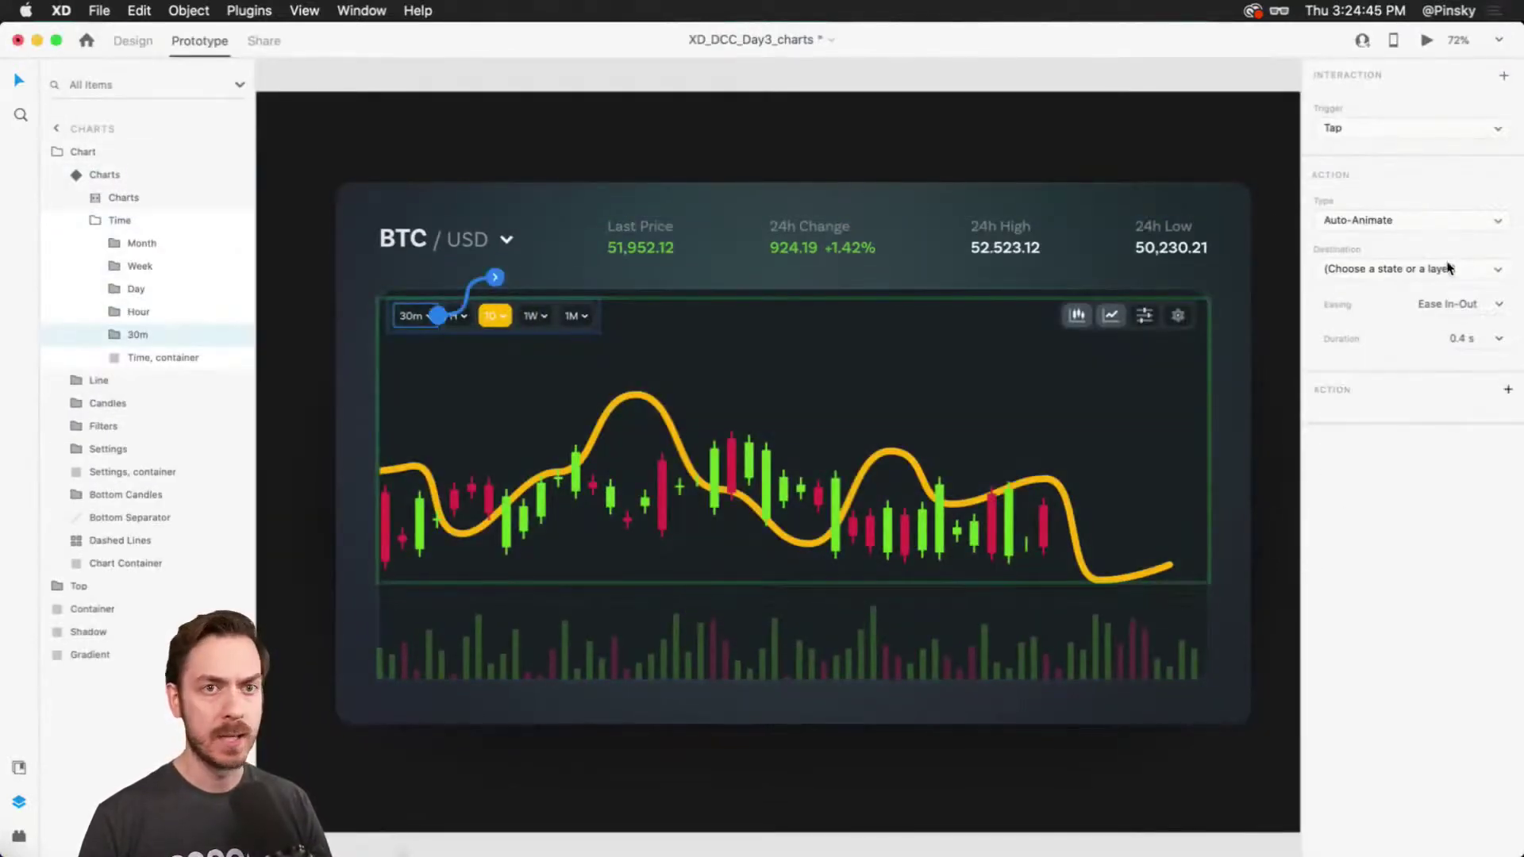
{"action": "left_click", "coordinate": [1457, 274]}
{"action": "left_click", "coordinate": [1427, 310]}
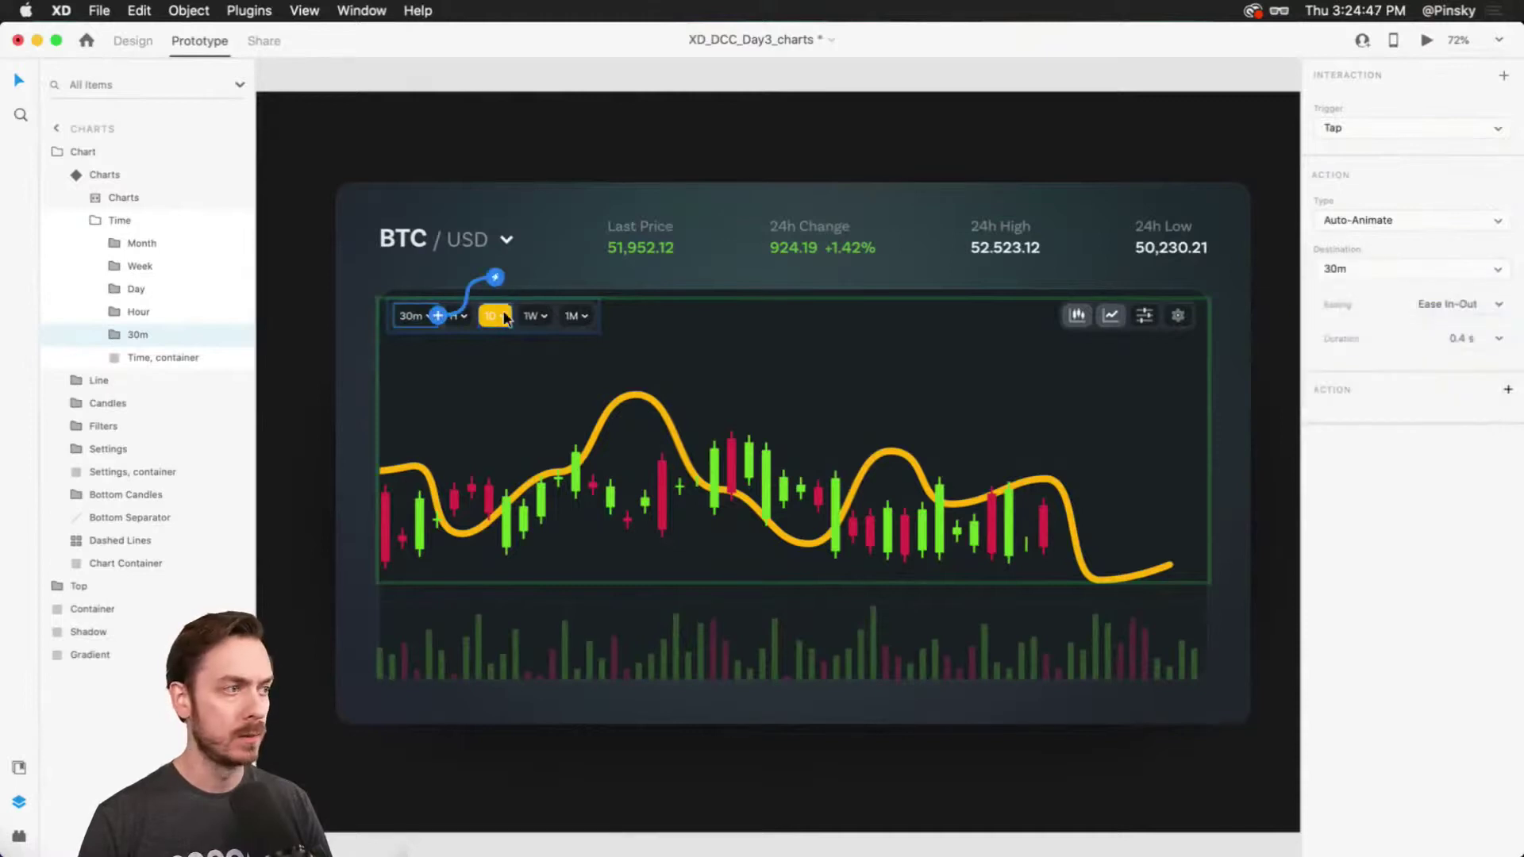
Prototype a tap on the 1D state's Hour filter button that auto-animates to the Default State.
{"action": "left_click", "coordinate": [466, 320]}
{"action": "left_click", "coordinate": [471, 317]}
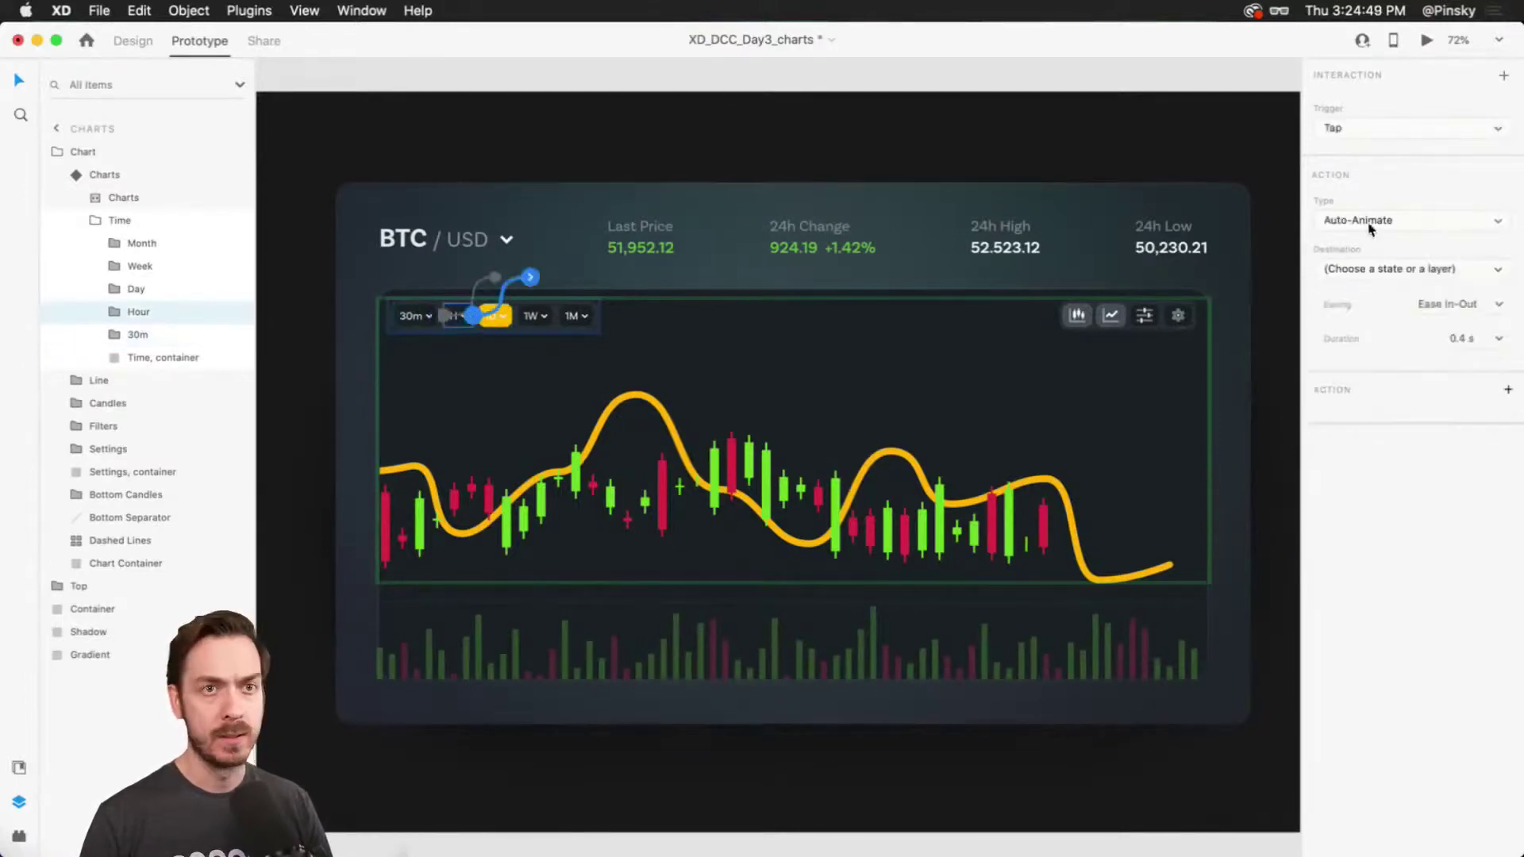
{"action": "left_click", "coordinate": [1374, 270]}
{"action": "left_click", "coordinate": [1374, 295]}
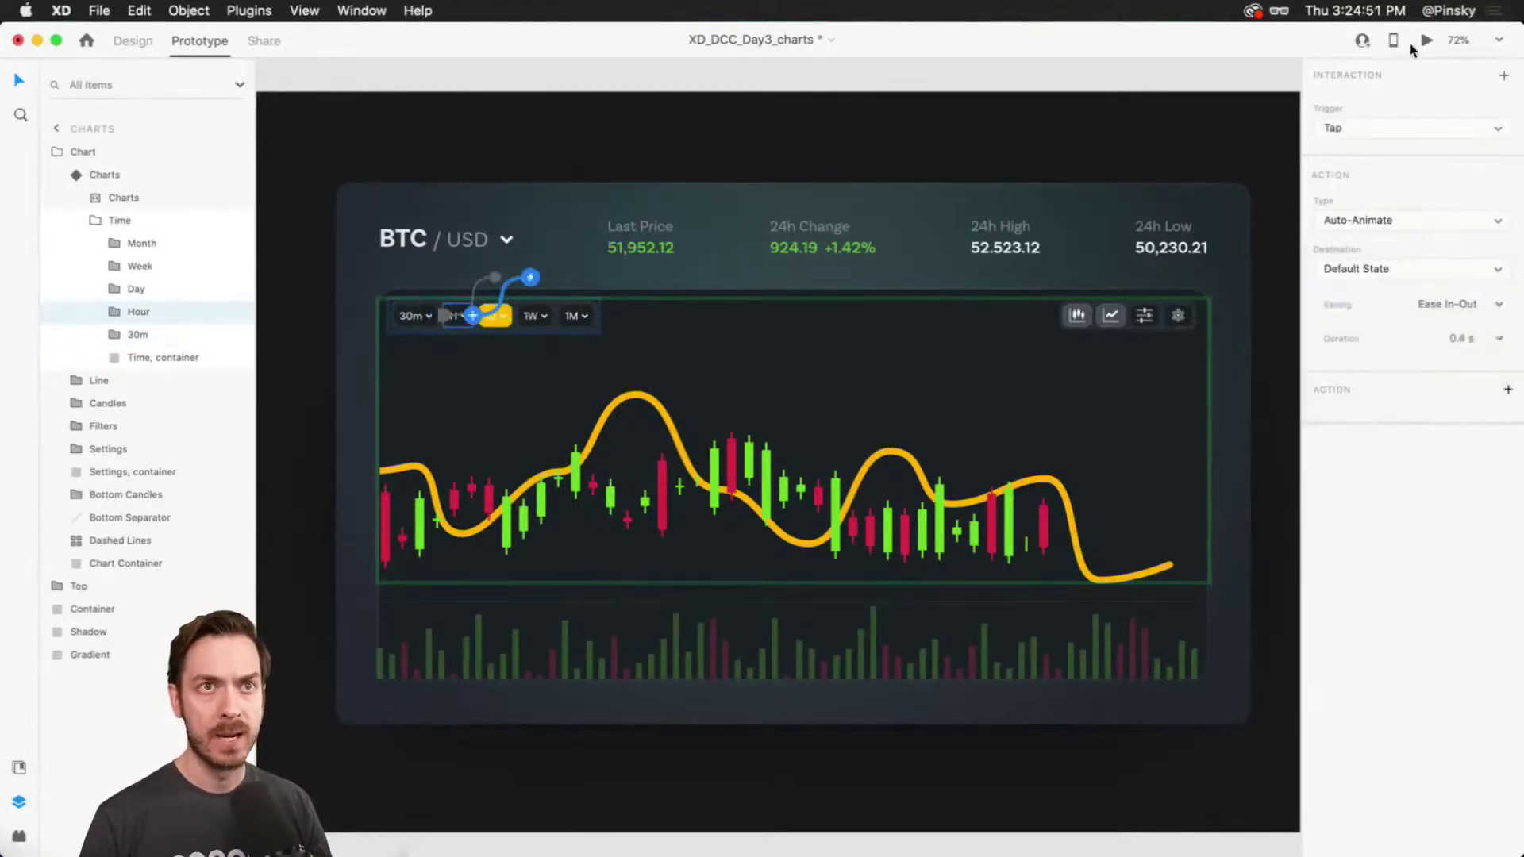
Preview the prototype and switch between the 30m, H and 1D filters to check the chart transitions.
{"action": "left_click", "coordinate": [1426, 40]}
{"action": "left_click", "coordinate": [459, 302]}
{"action": "left_click", "coordinate": [489, 300]}
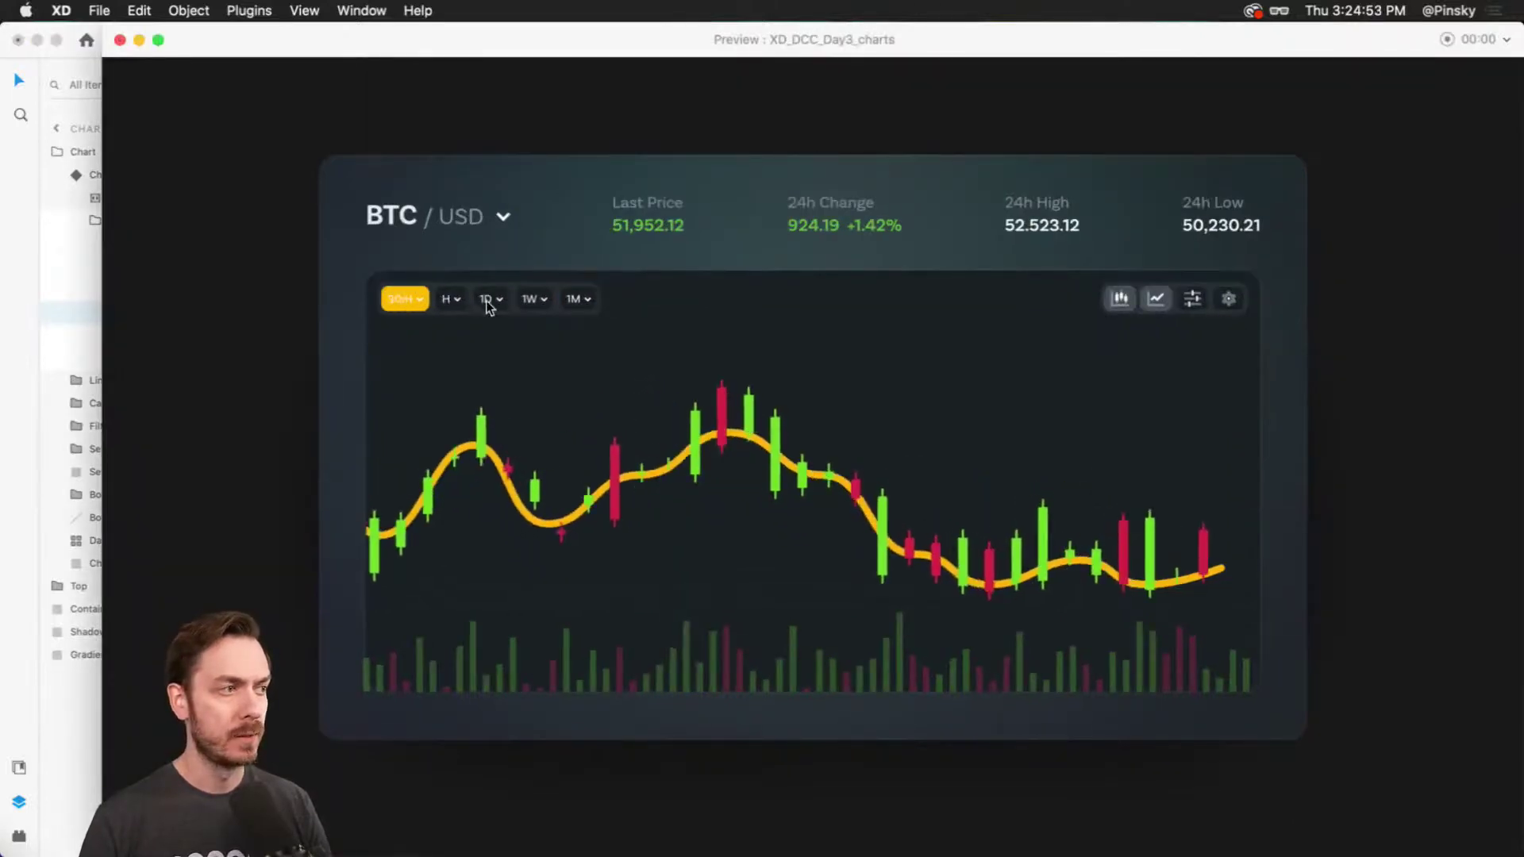
{"action": "left_click", "coordinate": [442, 307]}
{"action": "left_click", "coordinate": [443, 306]}
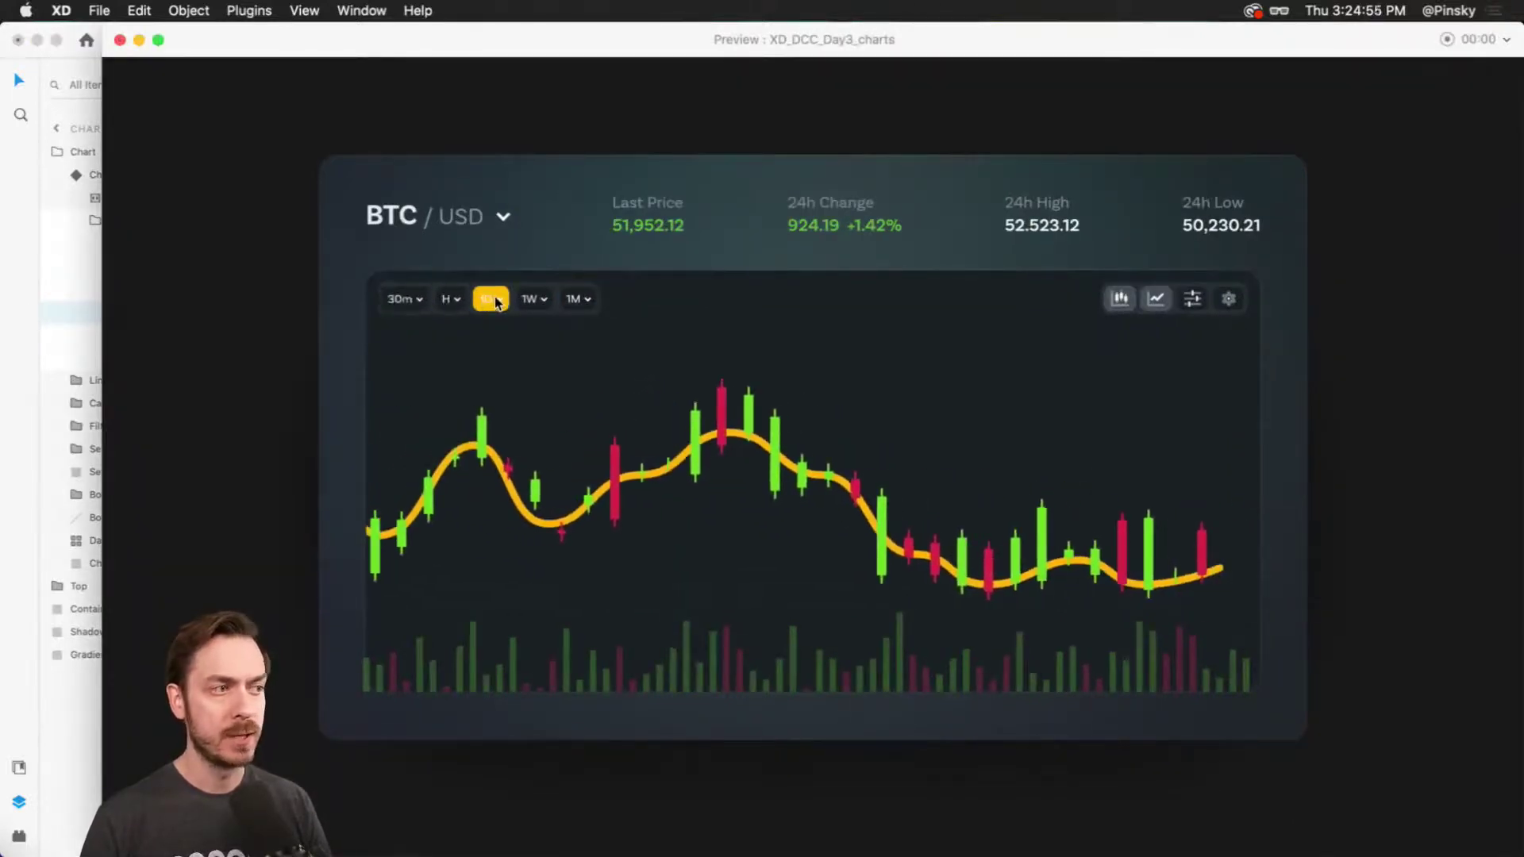
{"action": "left_click", "coordinate": [442, 305]}
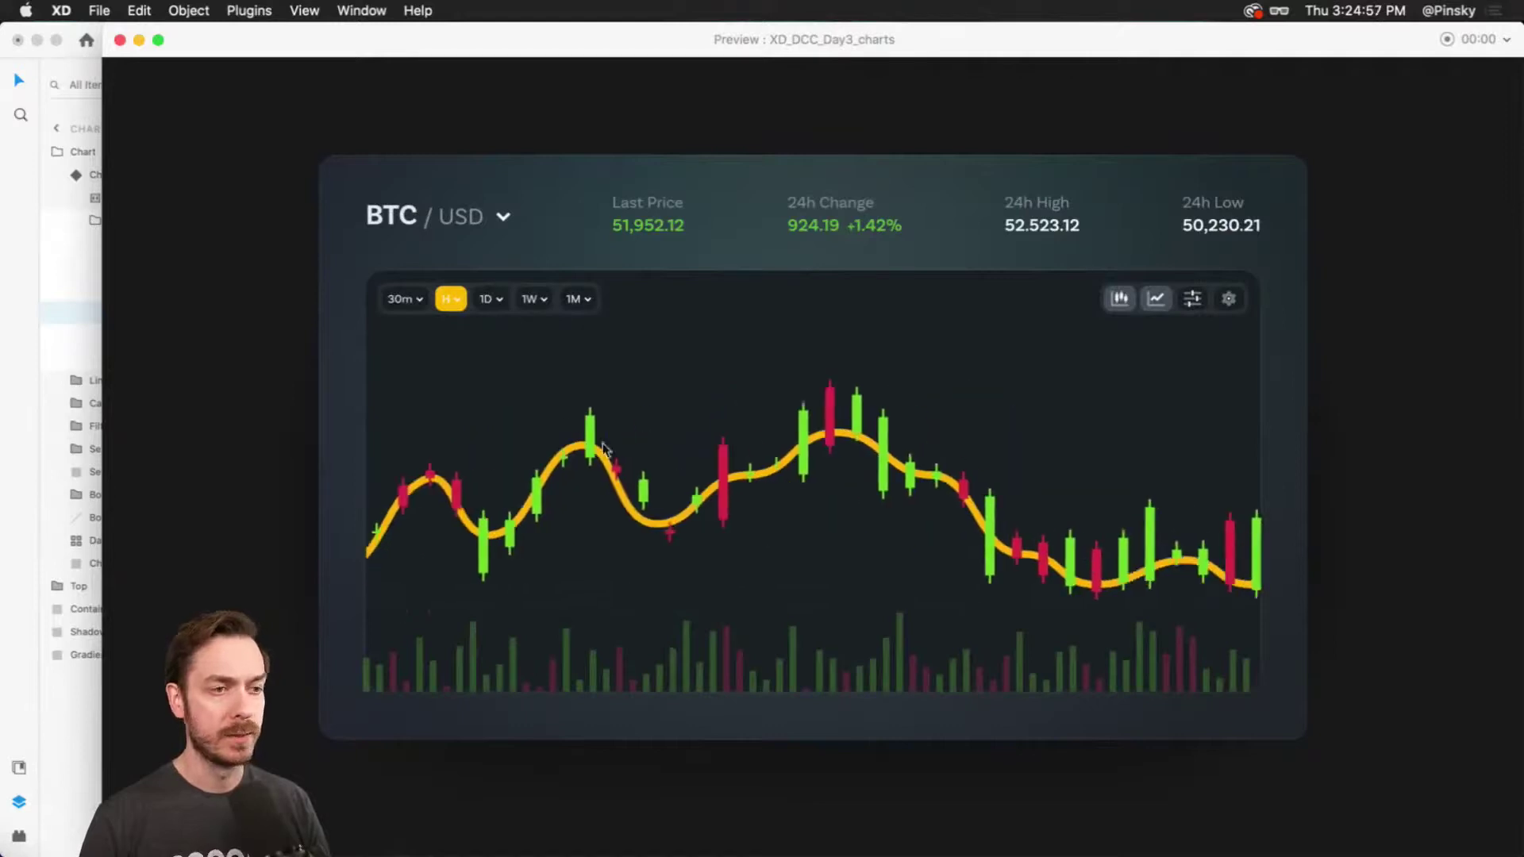
{"action": "left_click", "coordinate": [390, 299]}
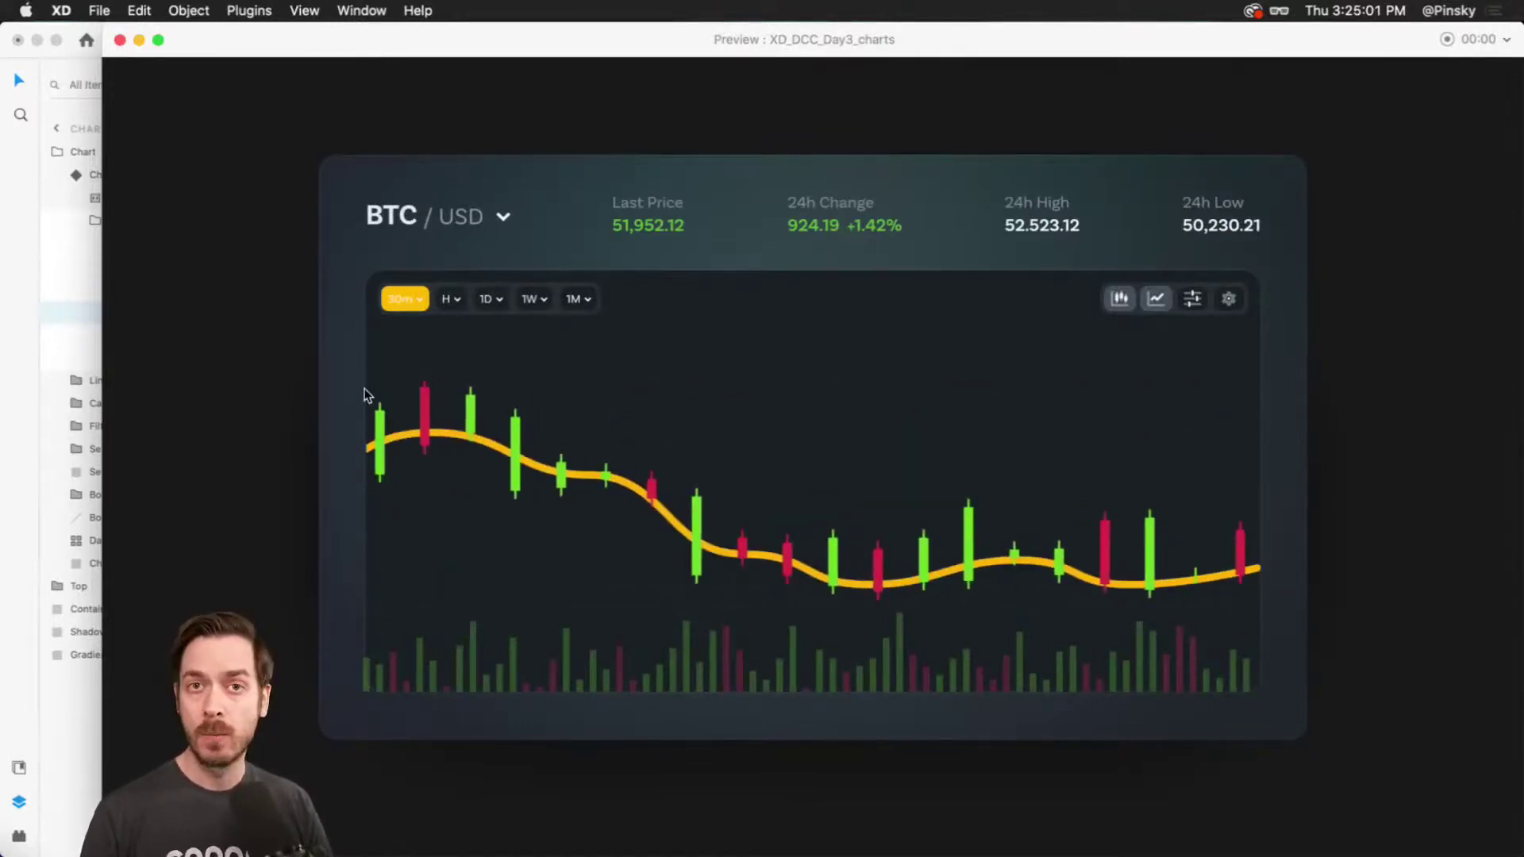
{"action": "key", "text": "super+w"}
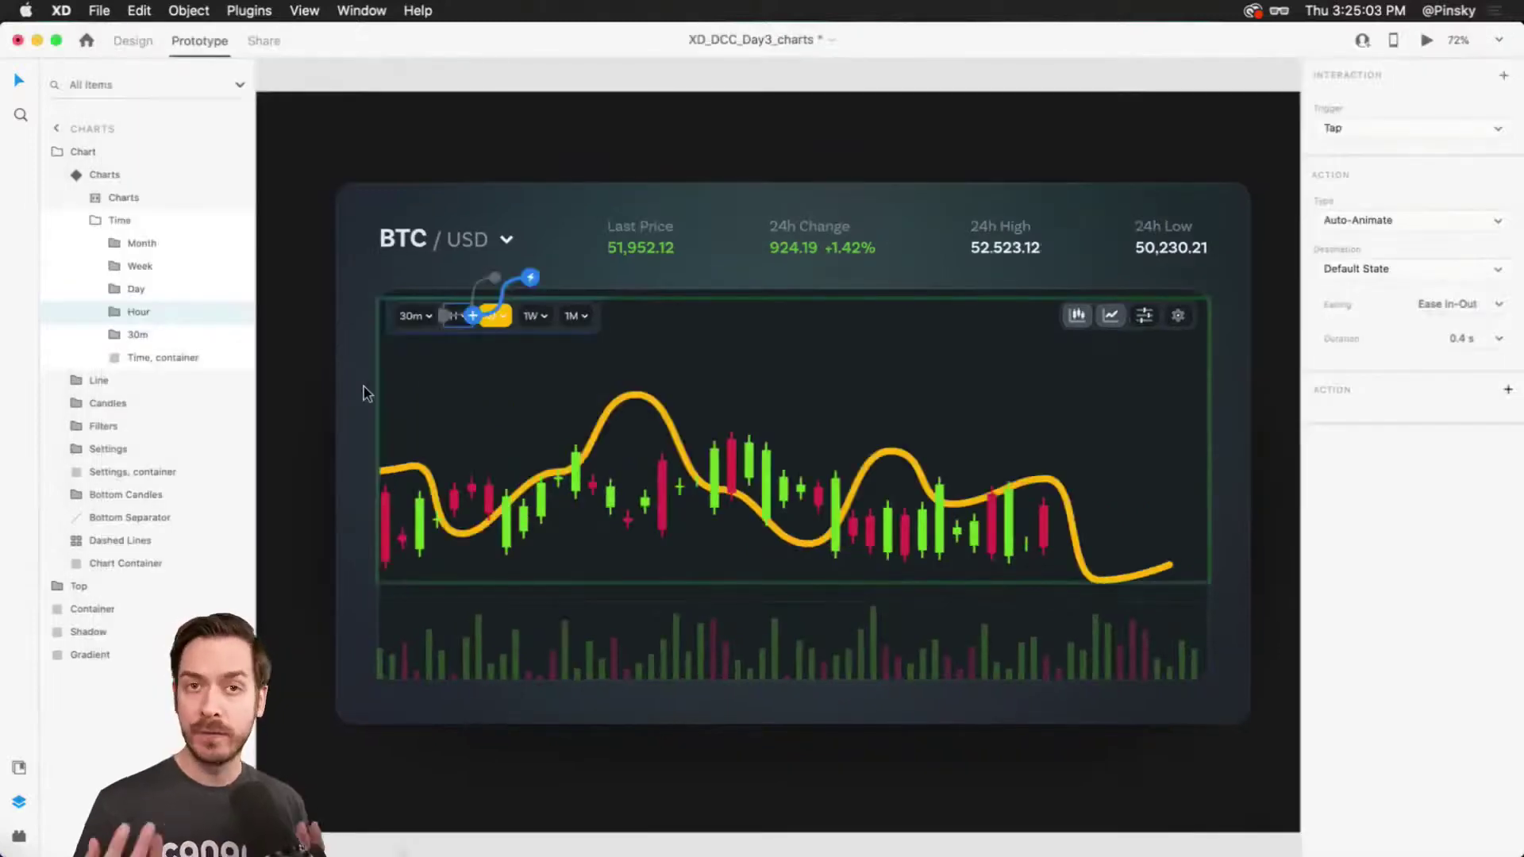